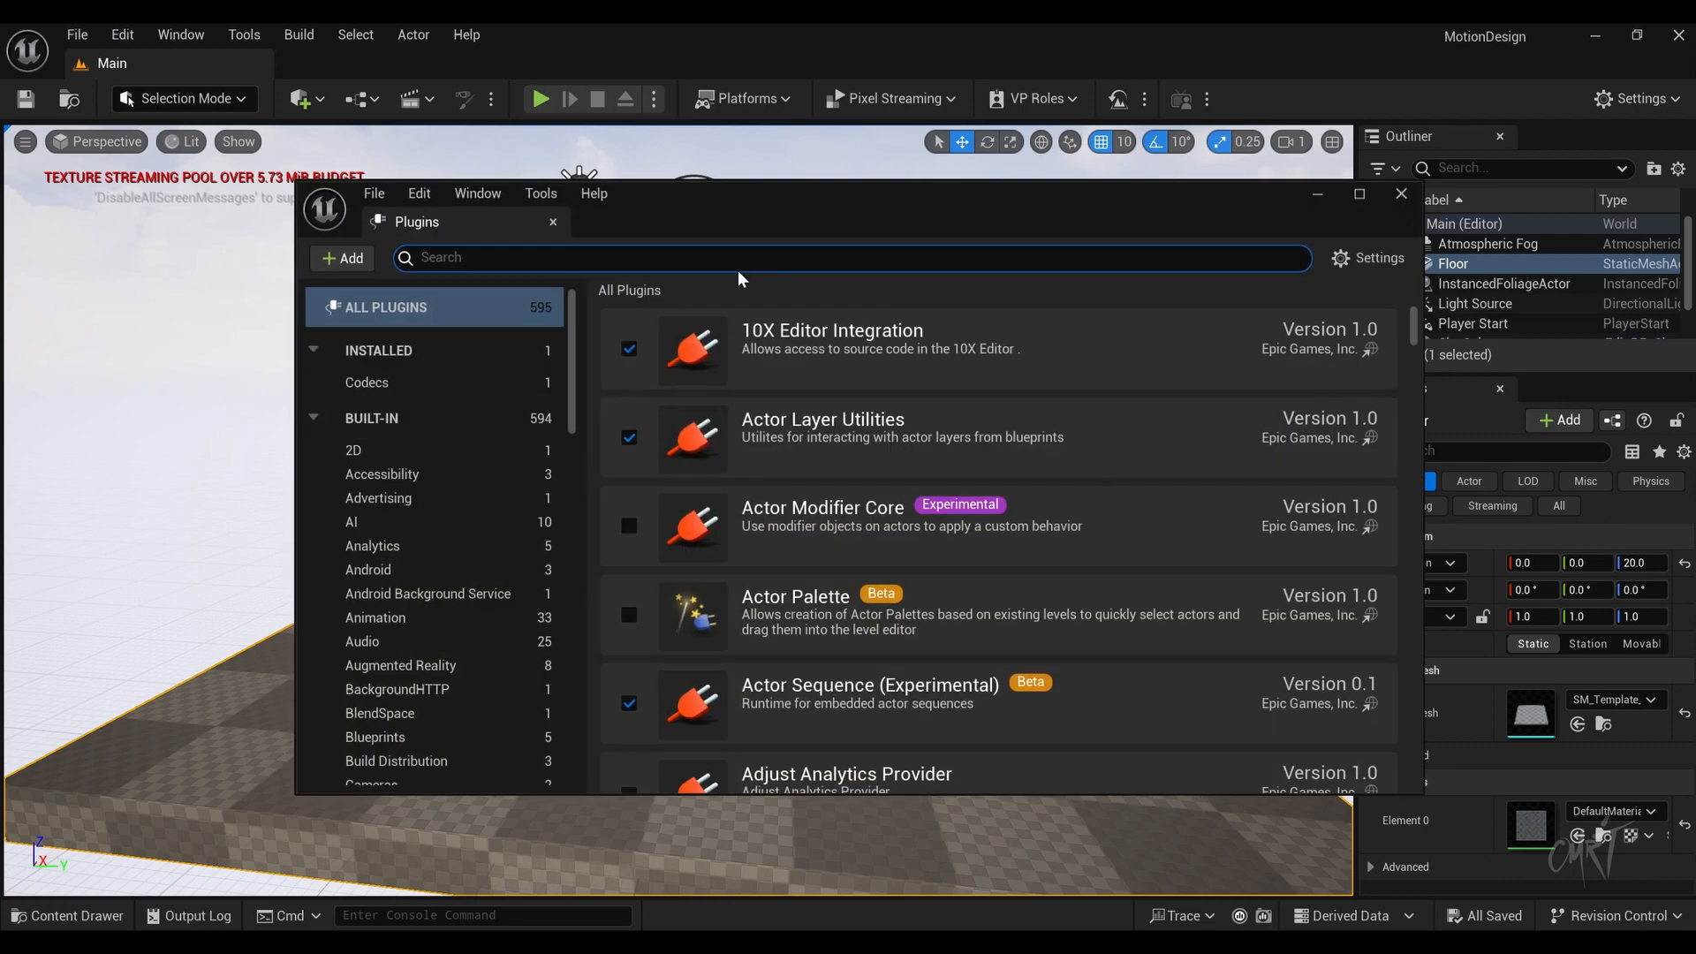
# Step: Find the experimental Motion Design plugin by searching for "motion" and enable it for the project
pyautogui.write('otion')
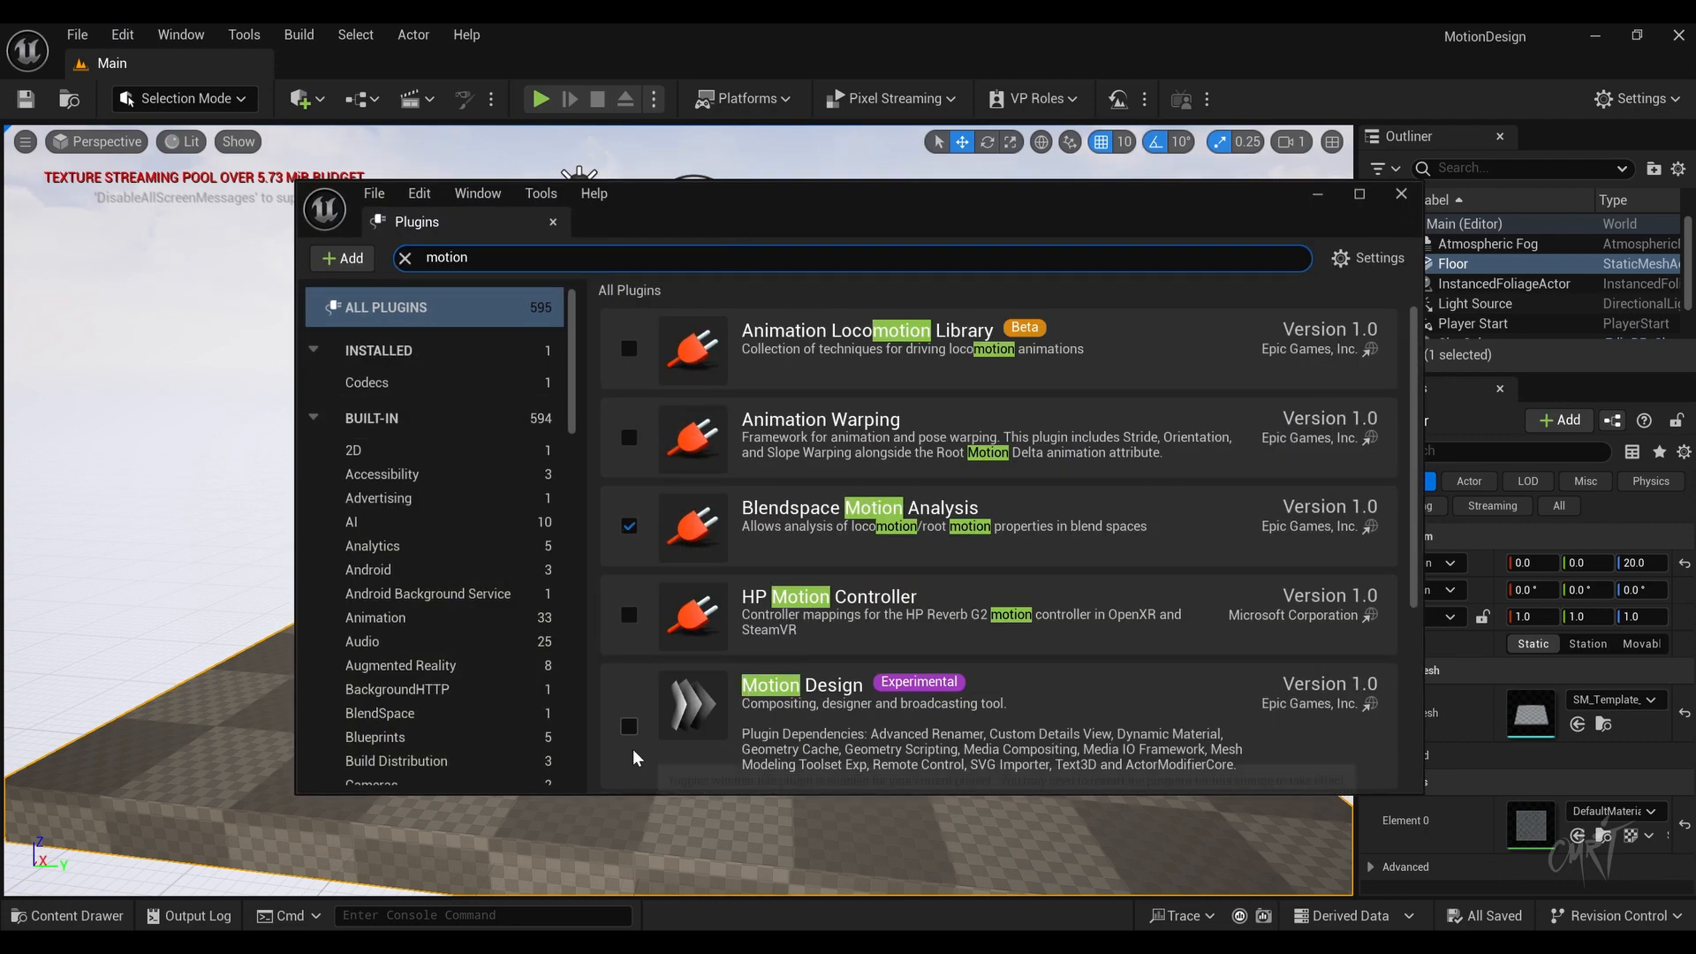
pyautogui.click(629, 726)
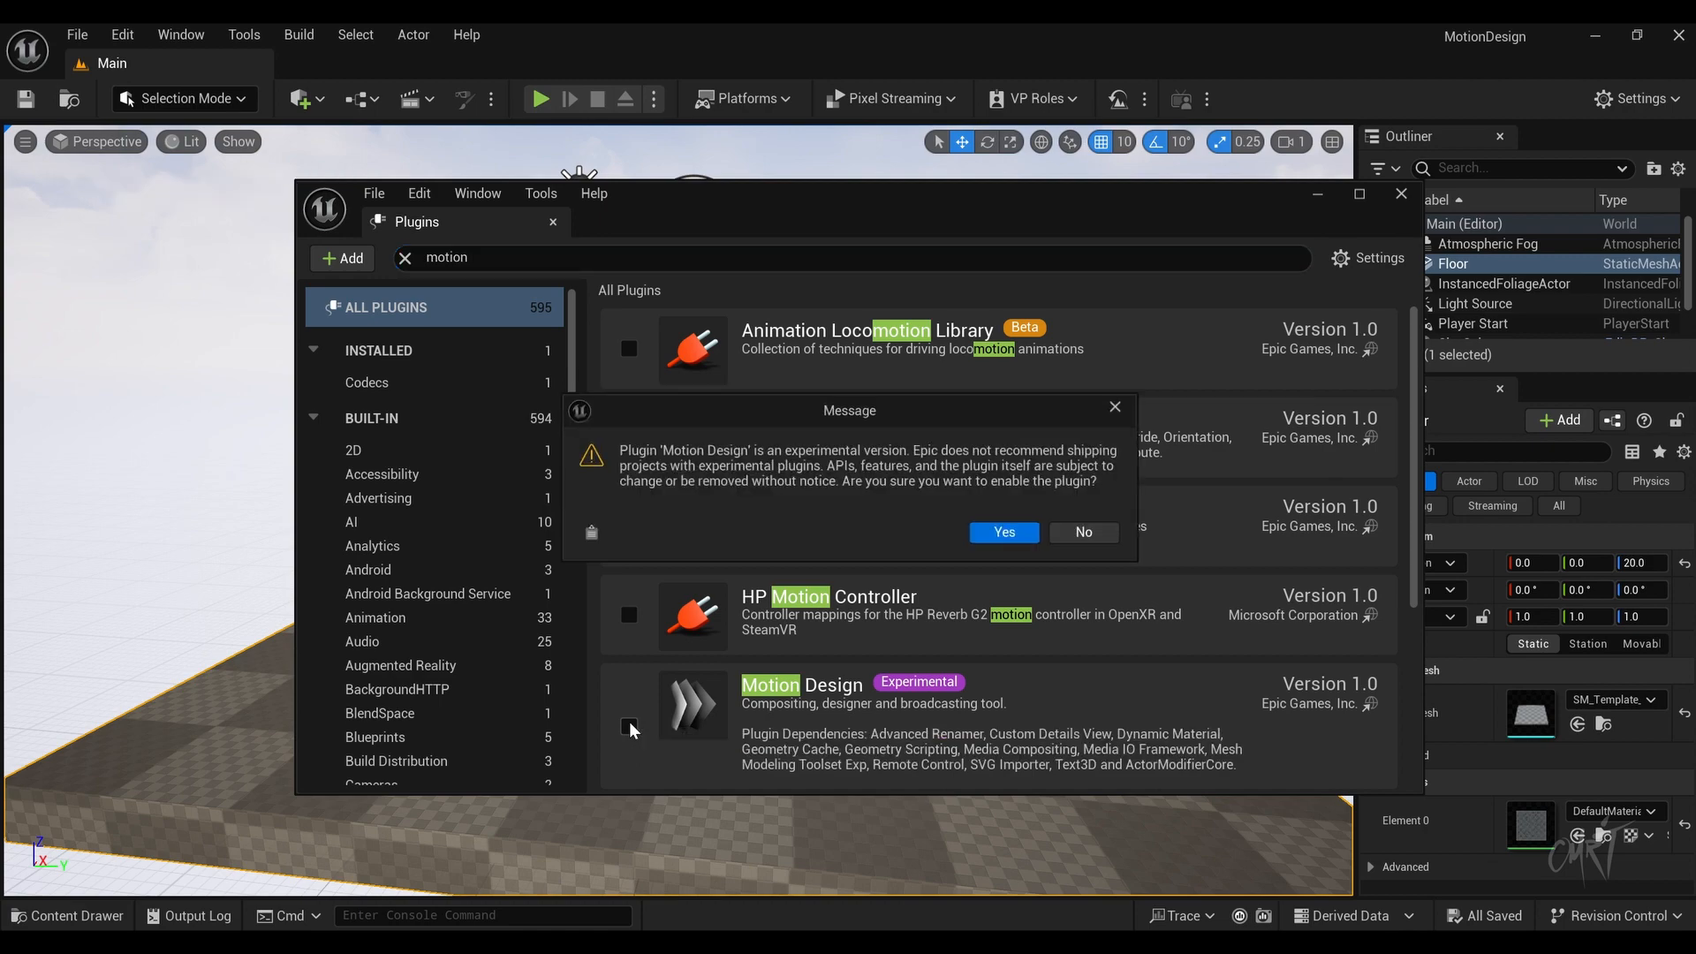
pyautogui.click(1012, 535)
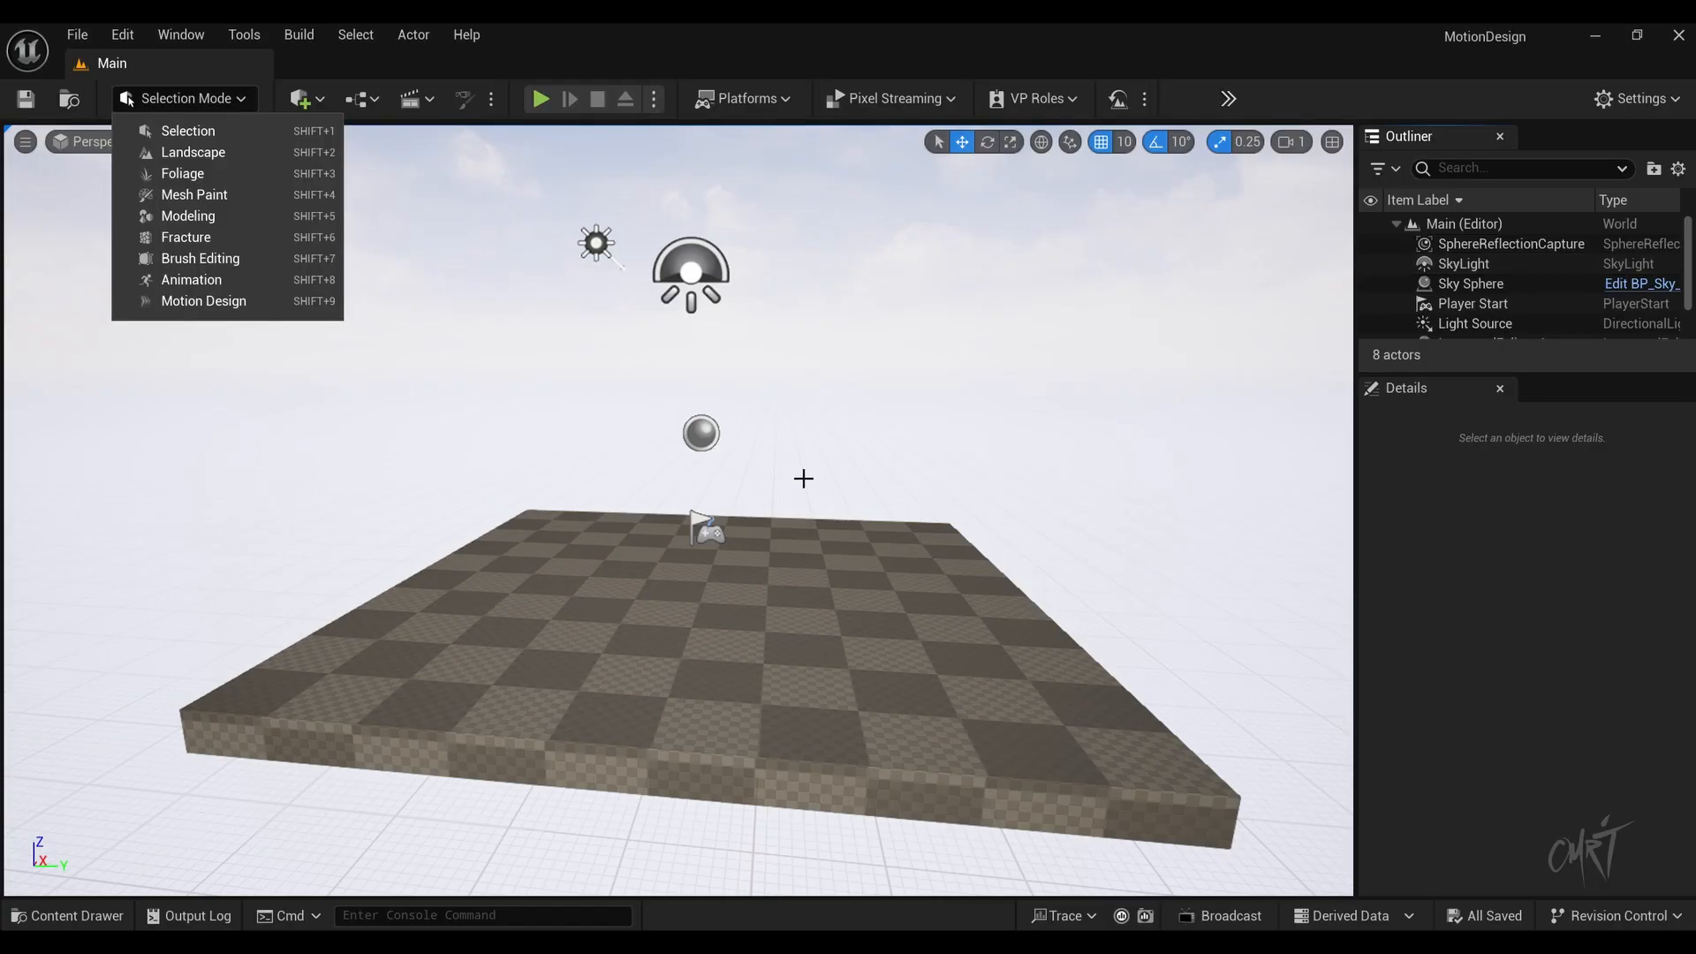
# Step: Delete the SphereReflectionCapture, SkyLight, Sky Sphere, Light Source, InstancedFoliageActor and Atmospheric Fog actors from the level
pyautogui.click(1491, 247)
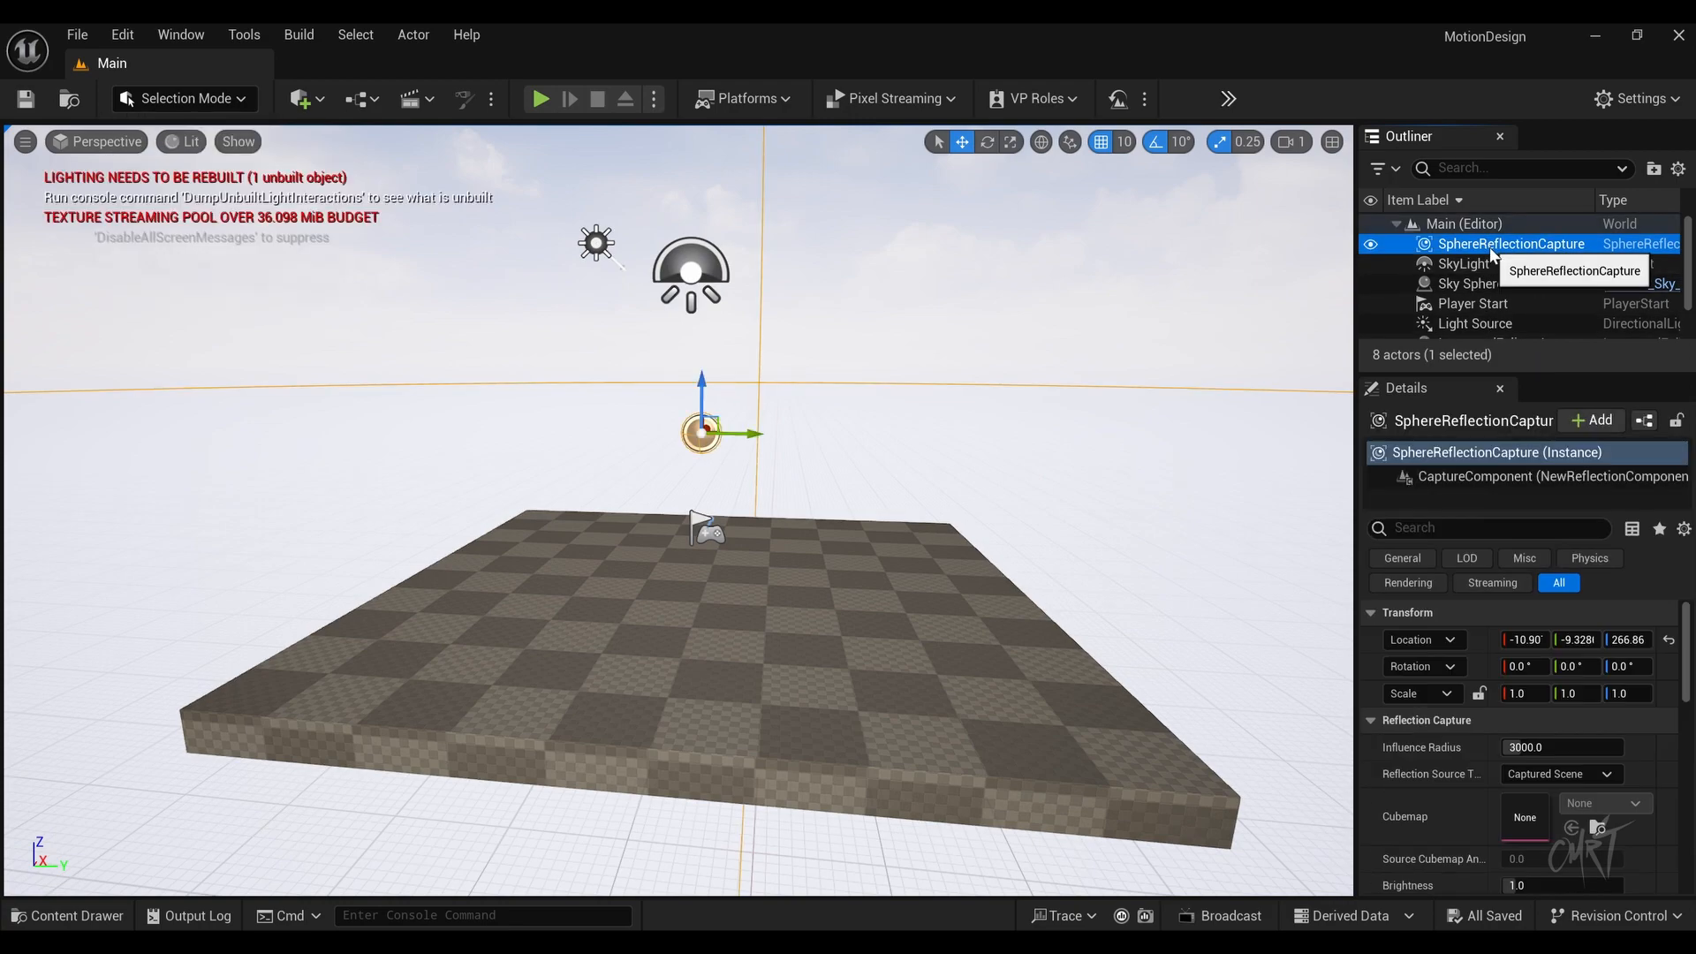
pyautogui.press('Delete')
pyautogui.click(1487, 247)
pyautogui.press('Delete')
pyautogui.click(1487, 247)
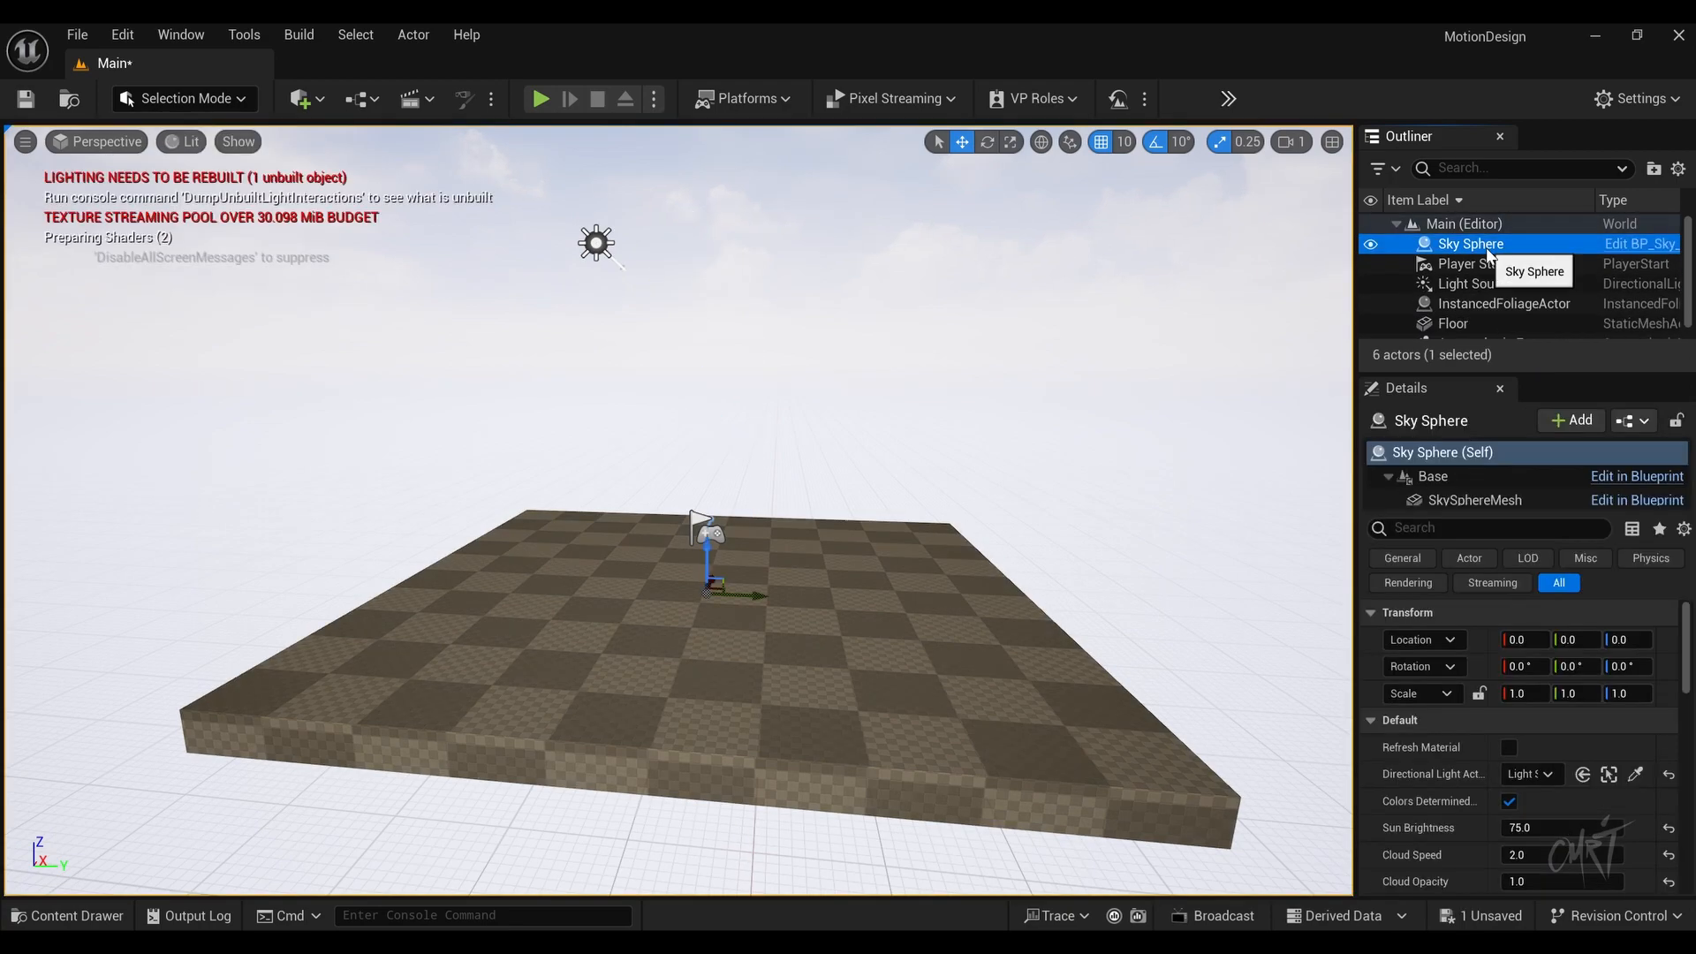
pyautogui.press('Delete')
pyautogui.click(1485, 248)
pyautogui.click(1486, 265)
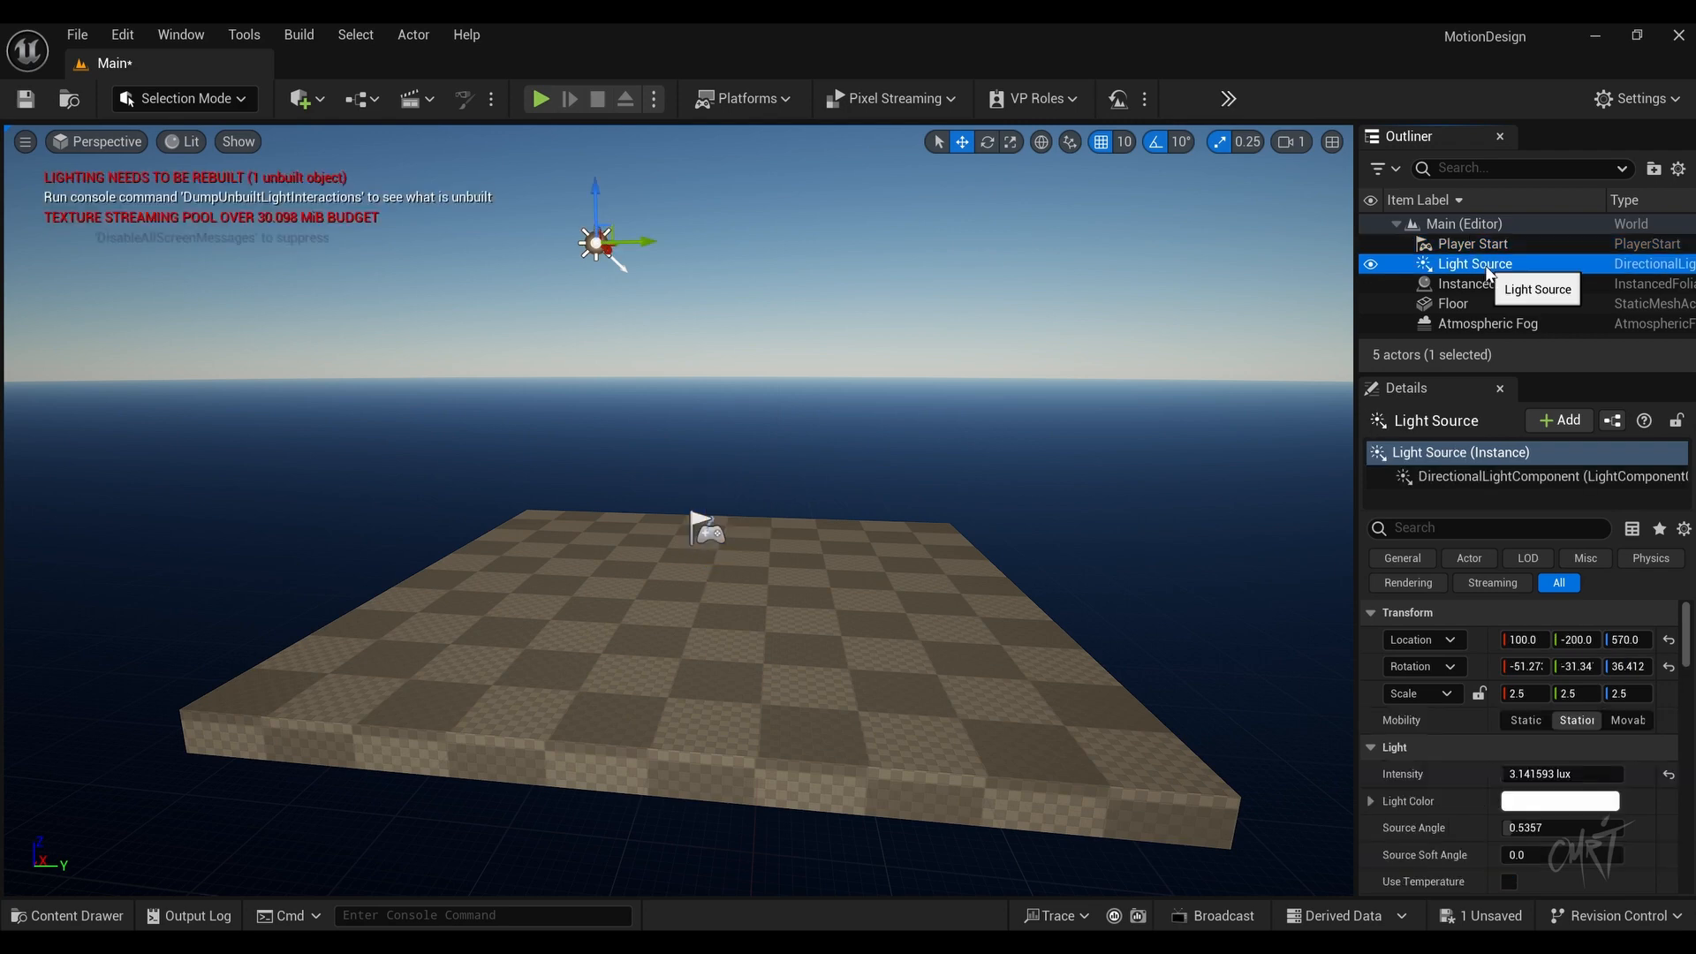
pyautogui.press('Delete')
pyautogui.click(1487, 265)
pyautogui.press('Delete')
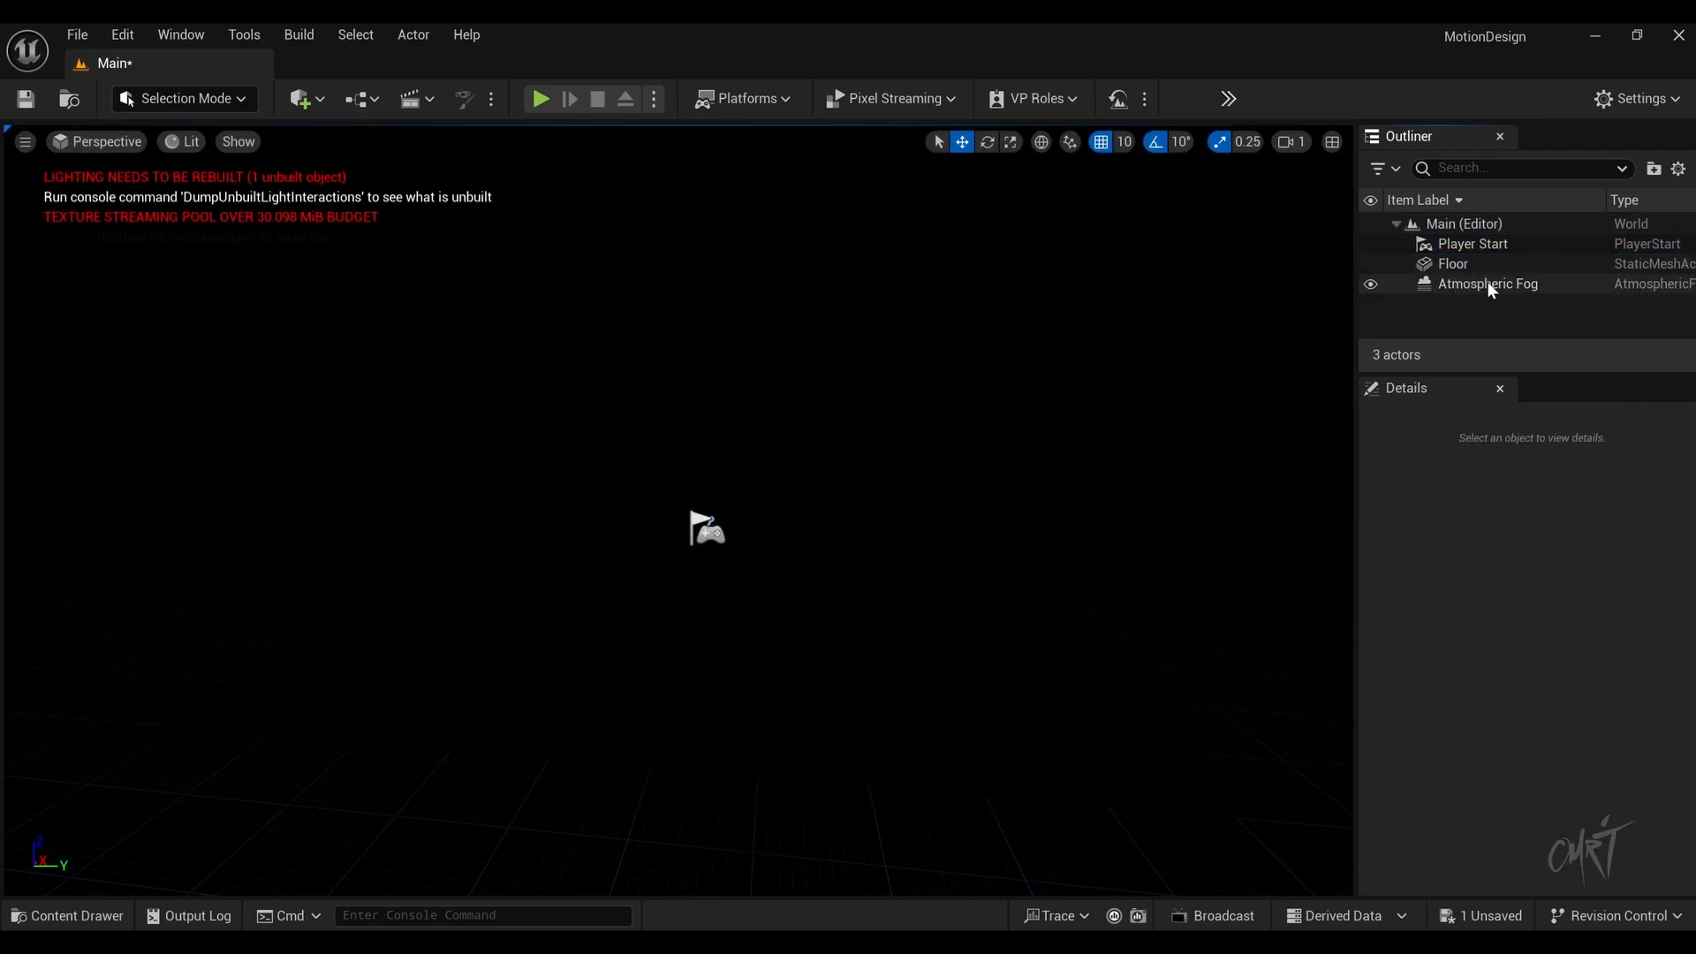
pyautogui.click(1476, 283)
pyautogui.press('Delete')
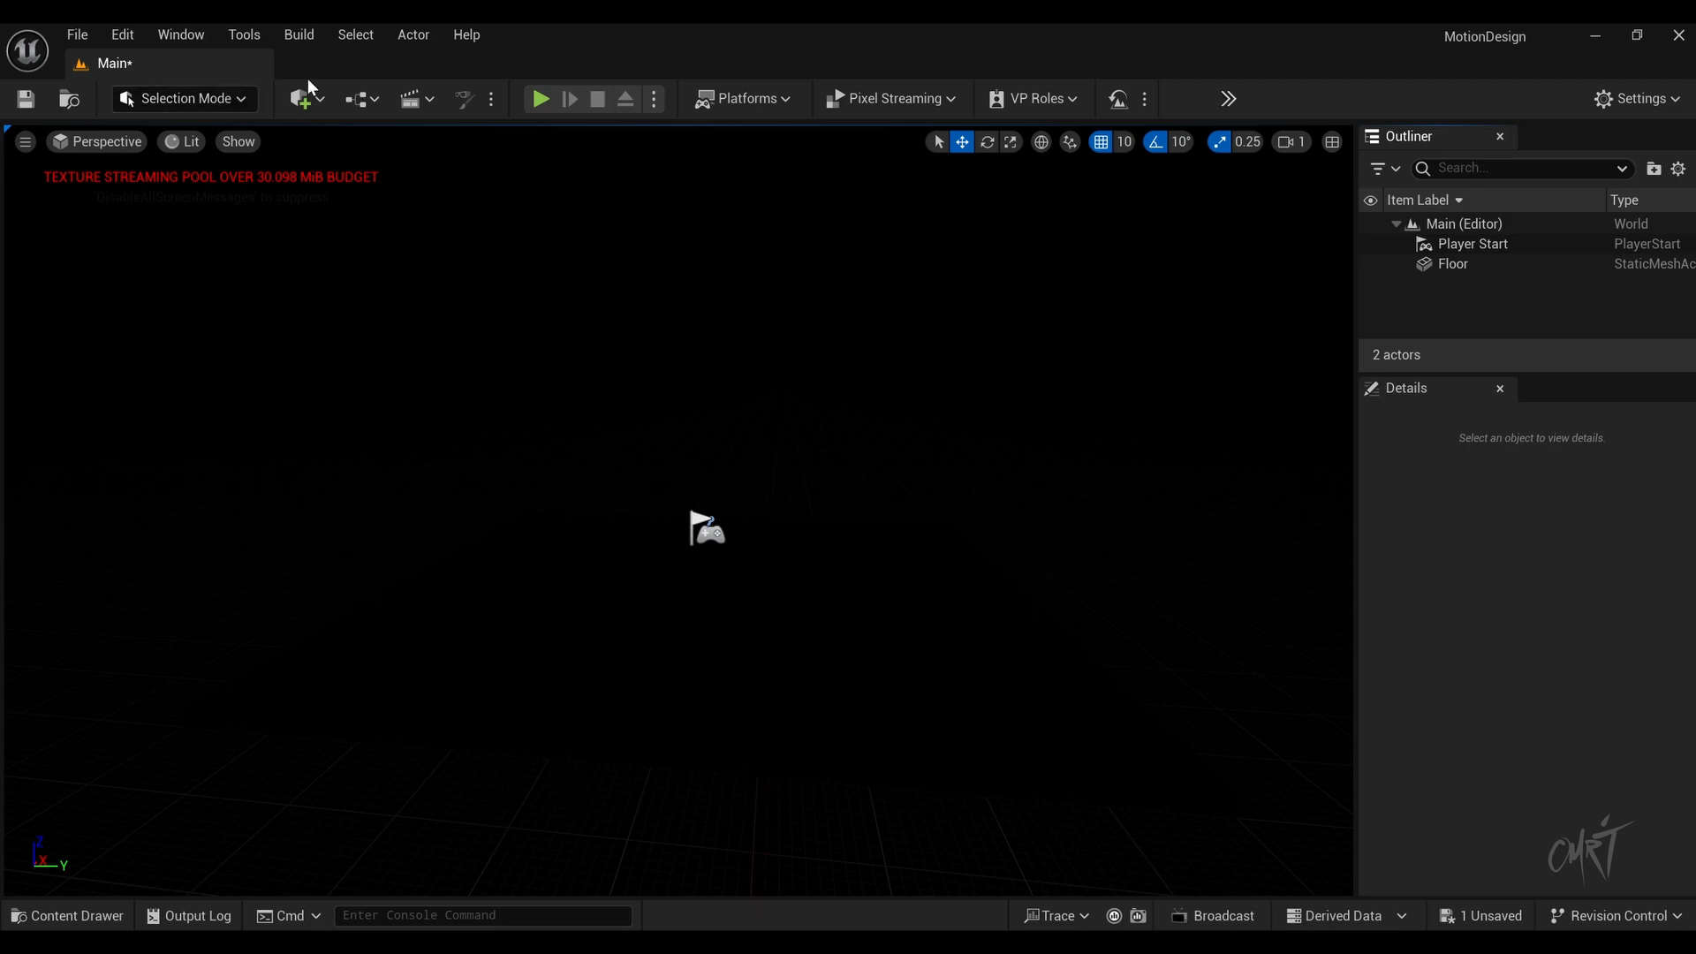
# Step: Create a sky light, atmospheric light, sky atmosphere and height fog with the Env. Light Mixer
pyautogui.click(185, 37)
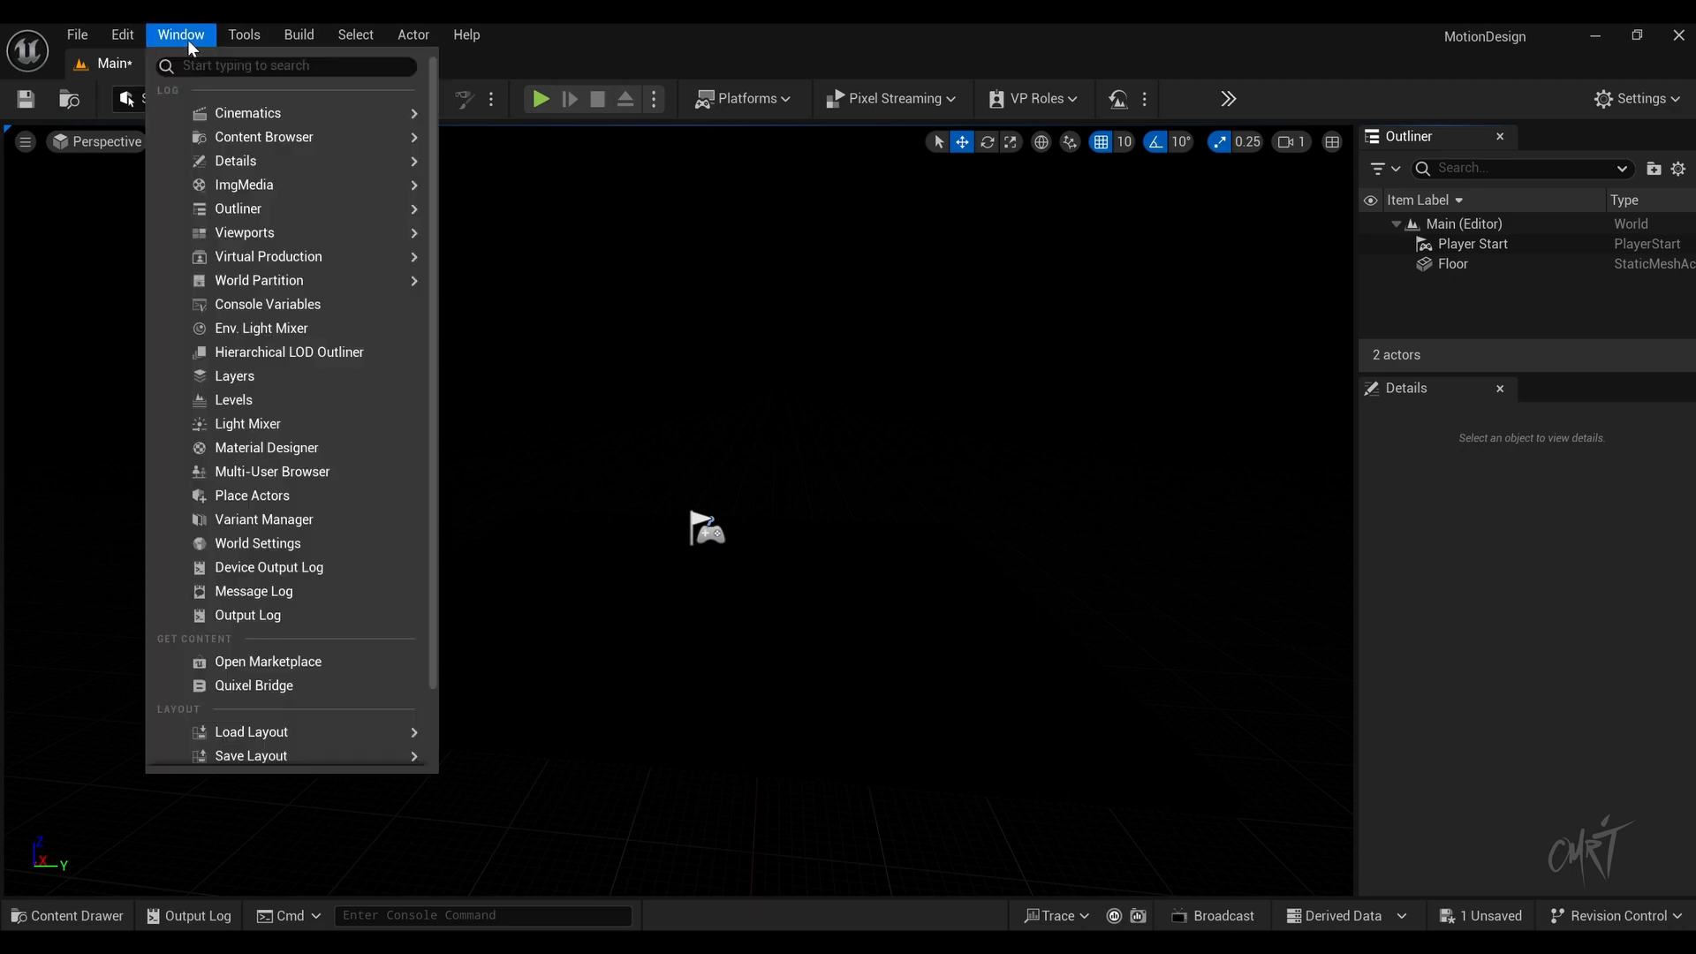
pyautogui.click(281, 332)
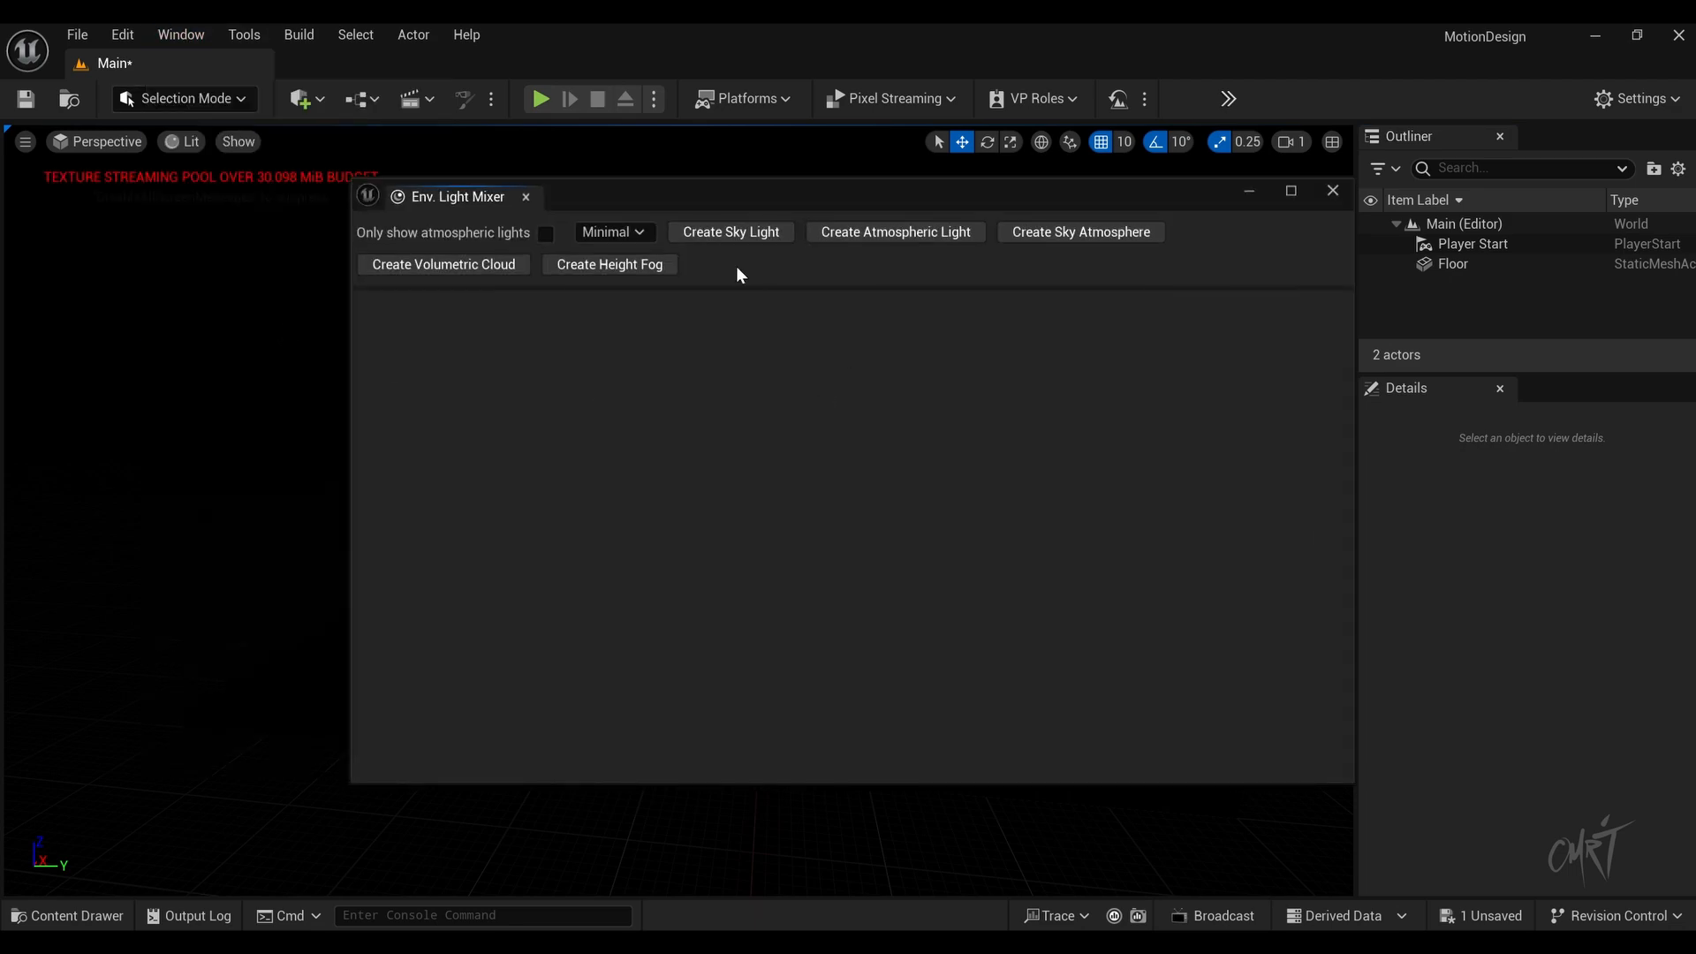
pyautogui.click(733, 234)
pyautogui.click(738, 233)
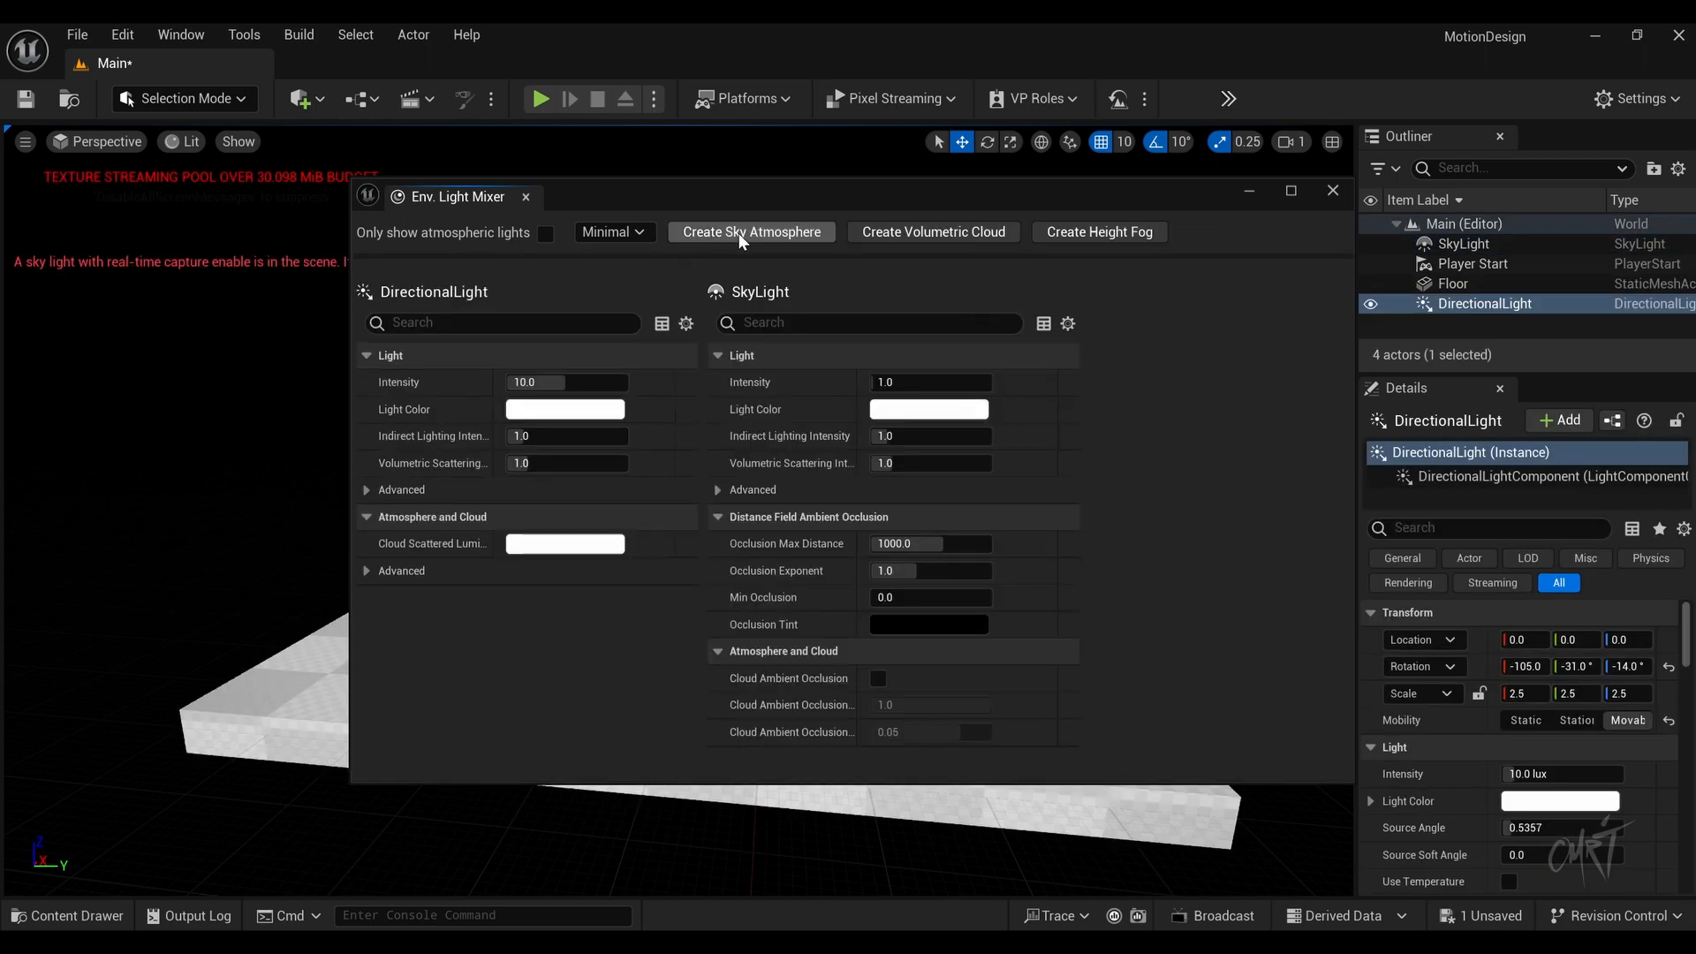
pyautogui.click(739, 233)
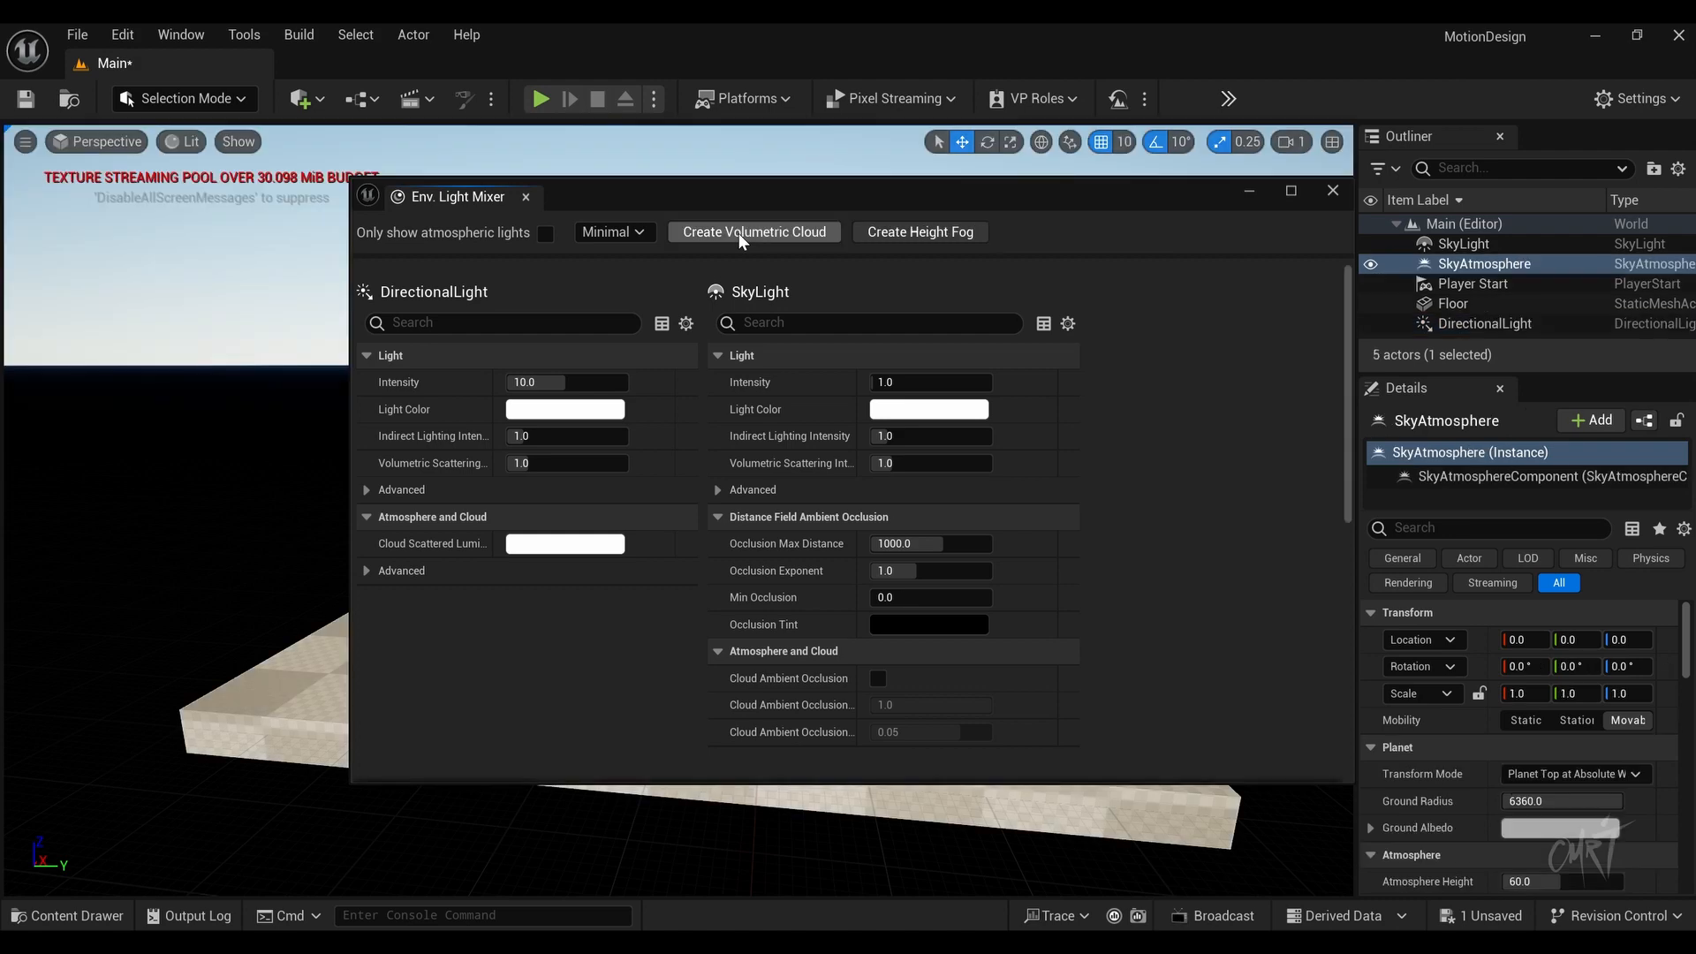
pyautogui.click(929, 230)
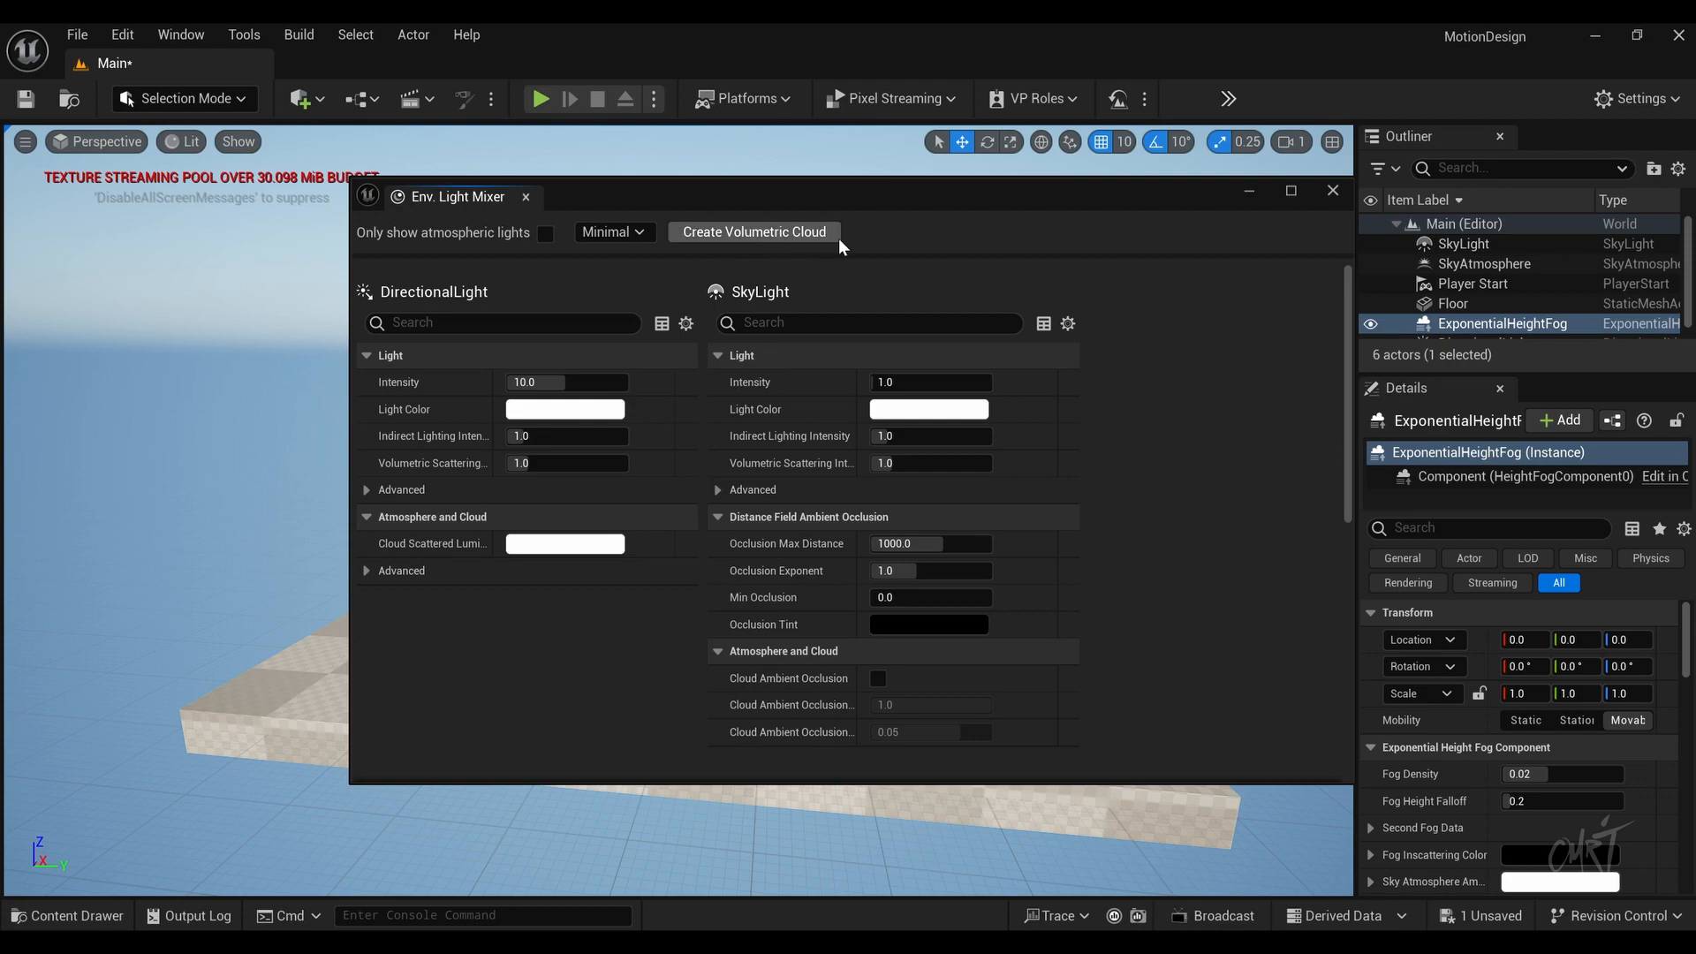
pyautogui.click(1332, 191)
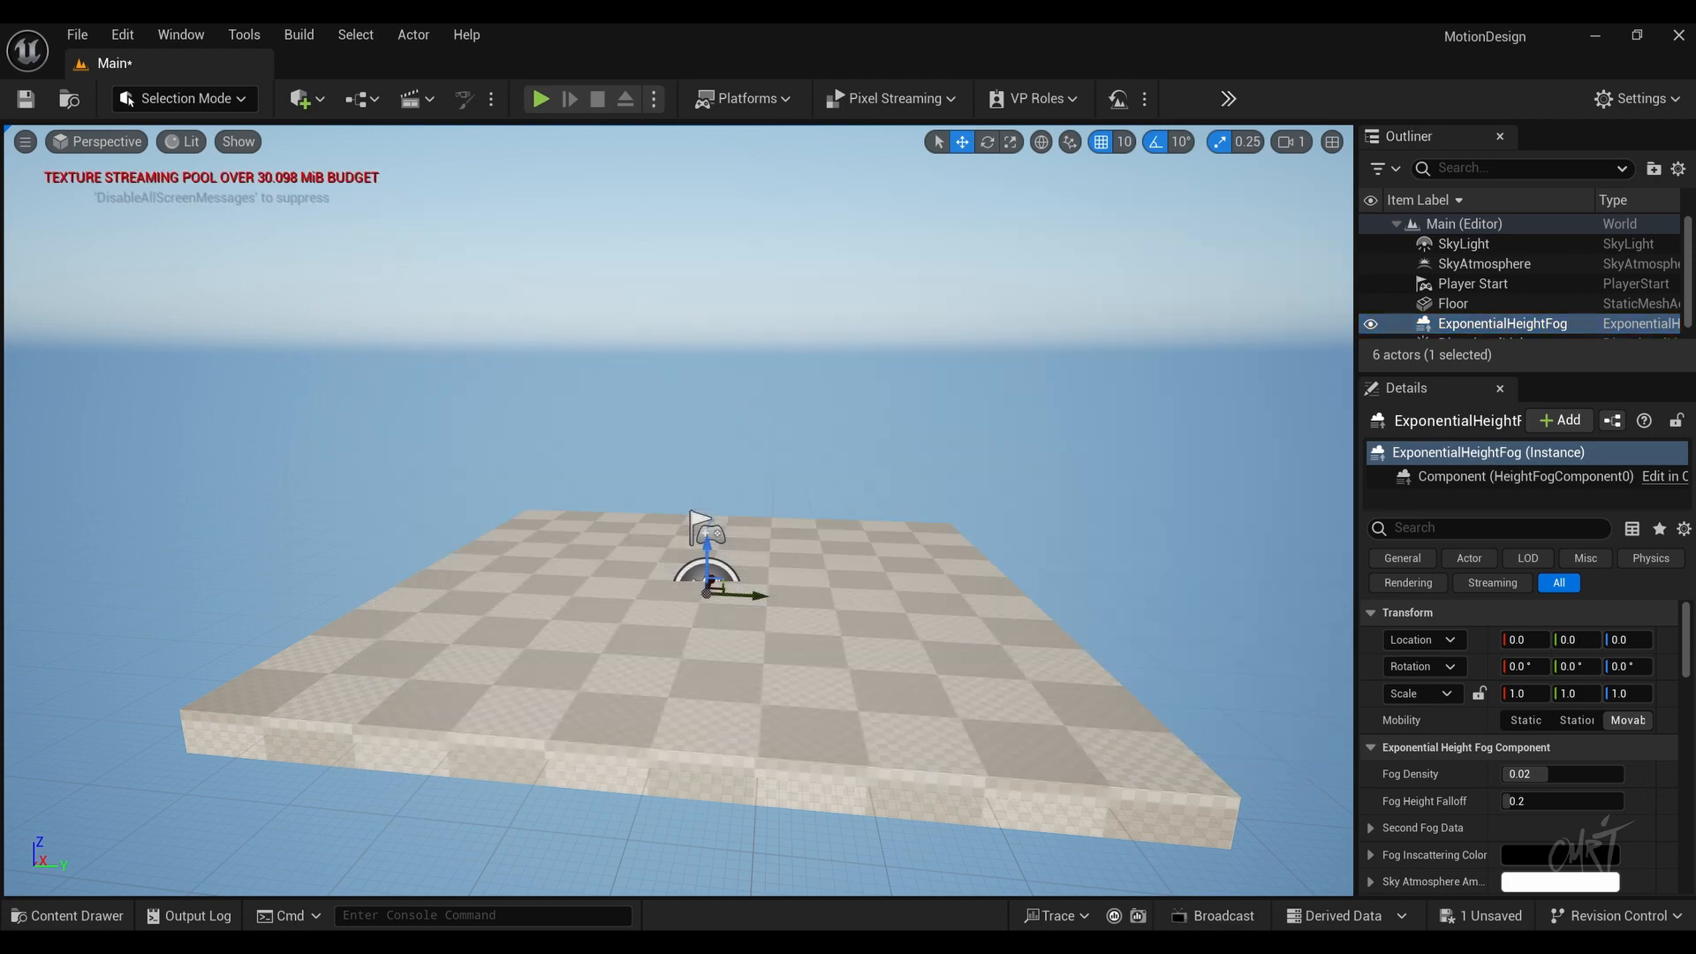
# Step: Switch the editor from Selection mode to Motion Design mode
pyautogui.moveTo(678, 510); pyautogui.dragTo(609, 539, button='right')
pyautogui.press('w')
pyautogui.press('s')
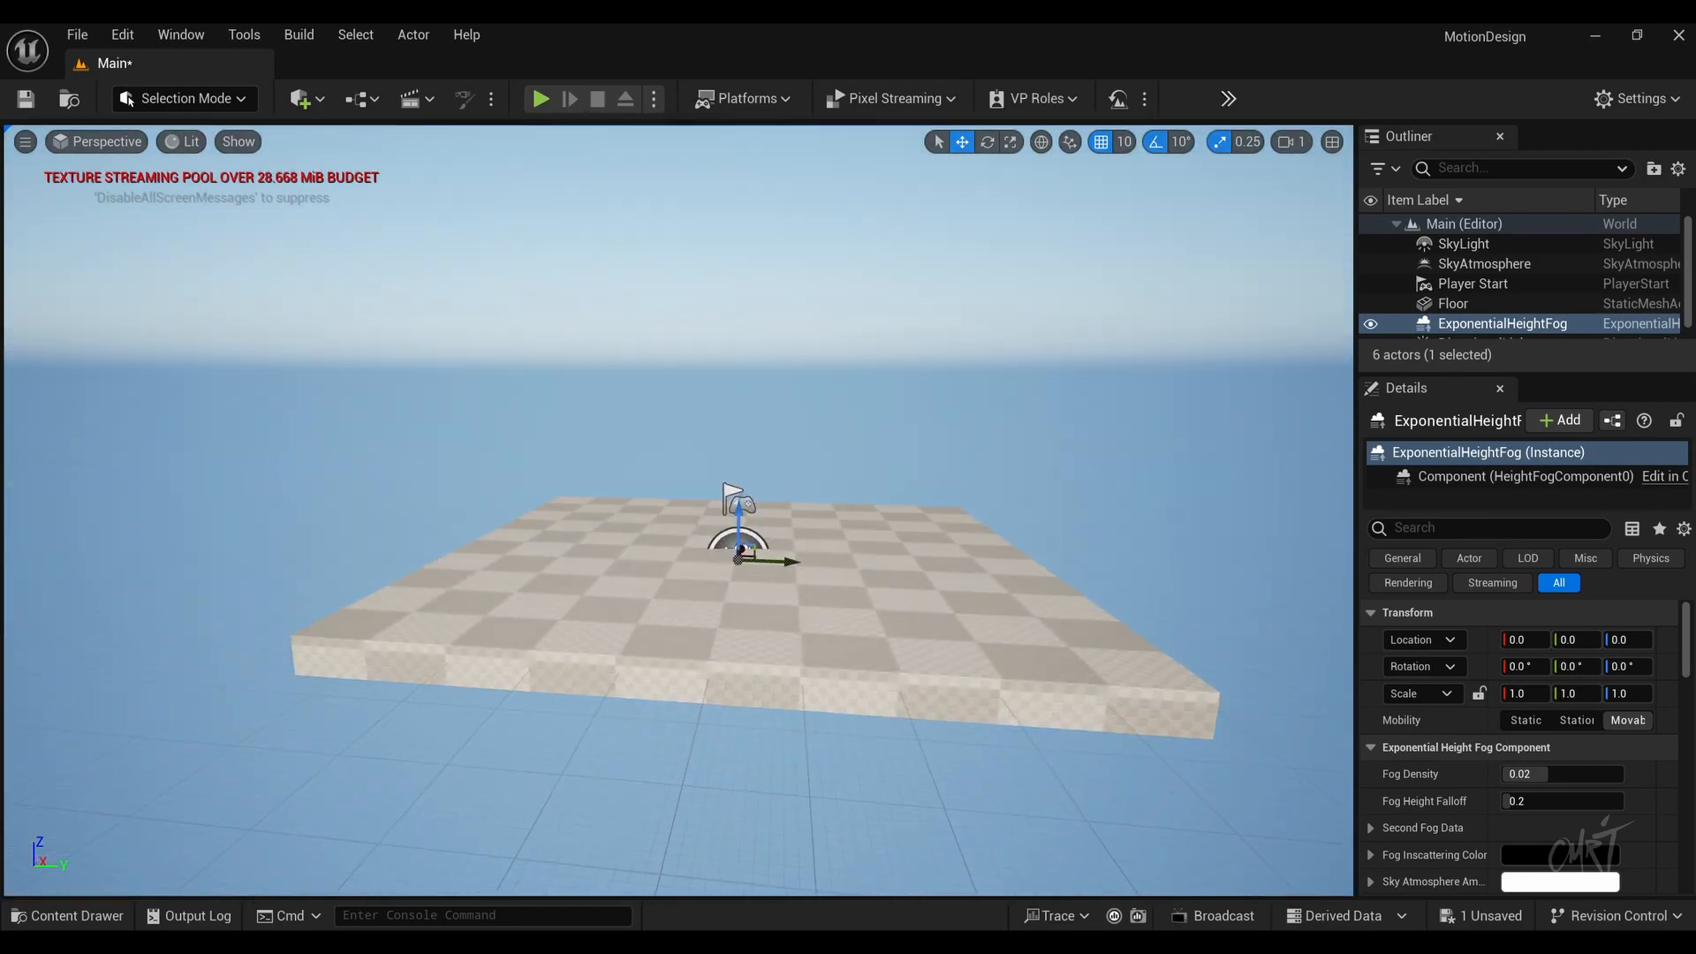
pyautogui.moveTo(686, 345); pyautogui.dragTo(715, 334, button='right')
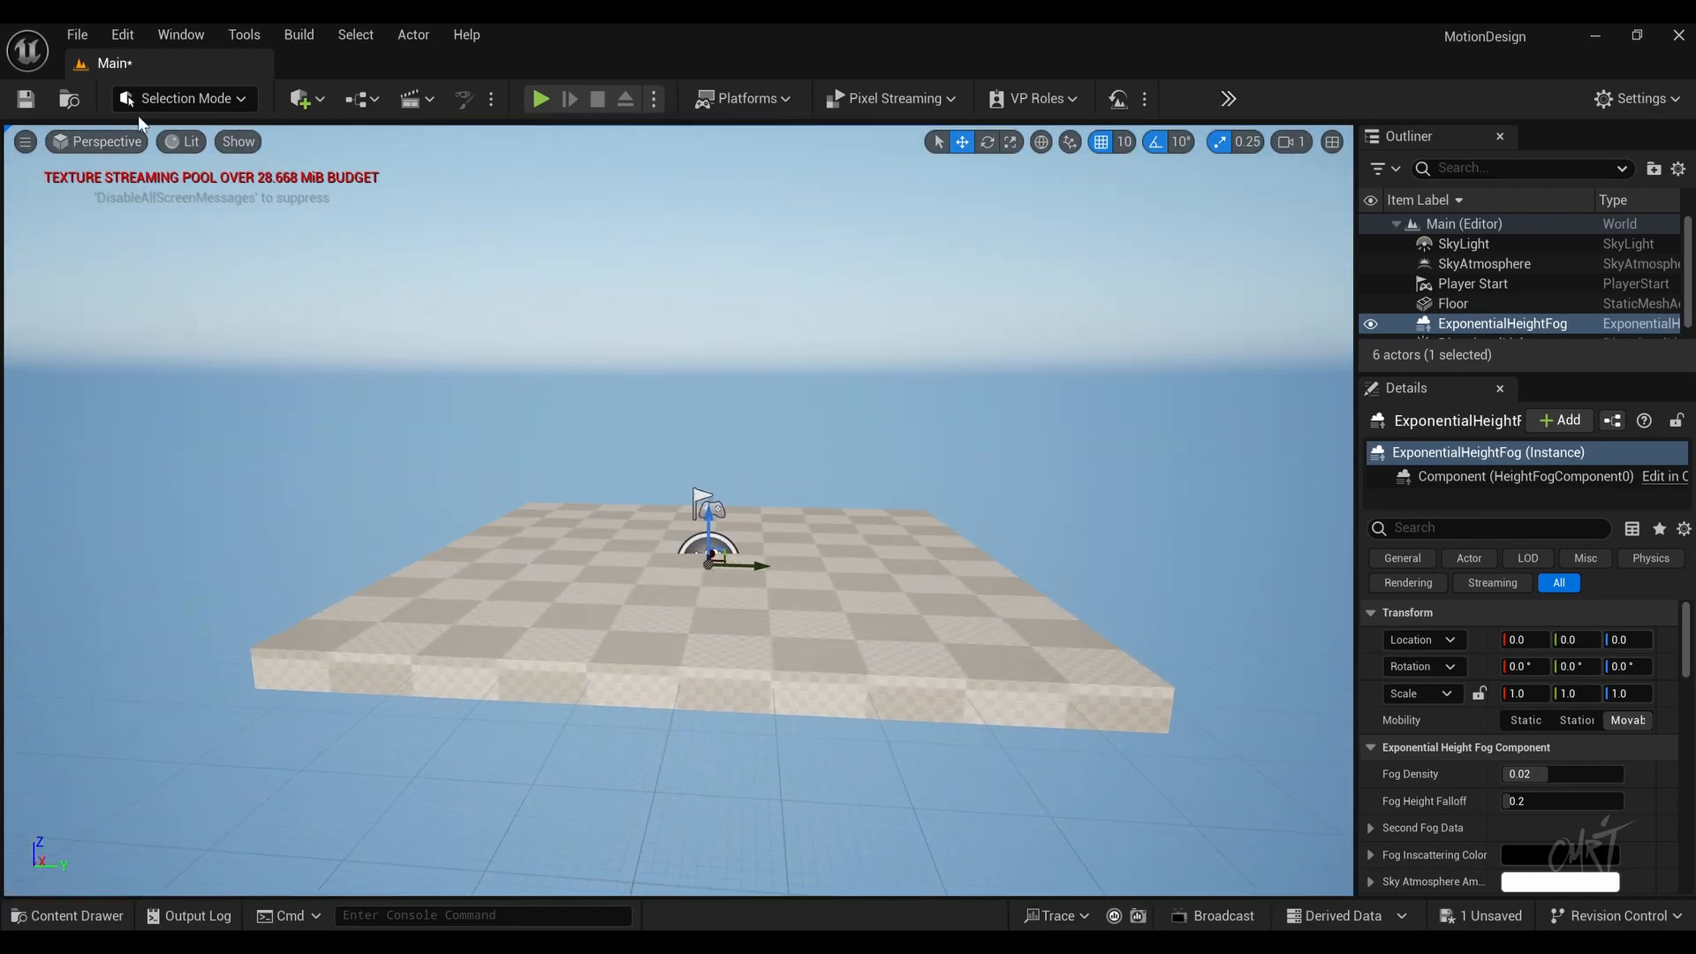
pyautogui.click(171, 104)
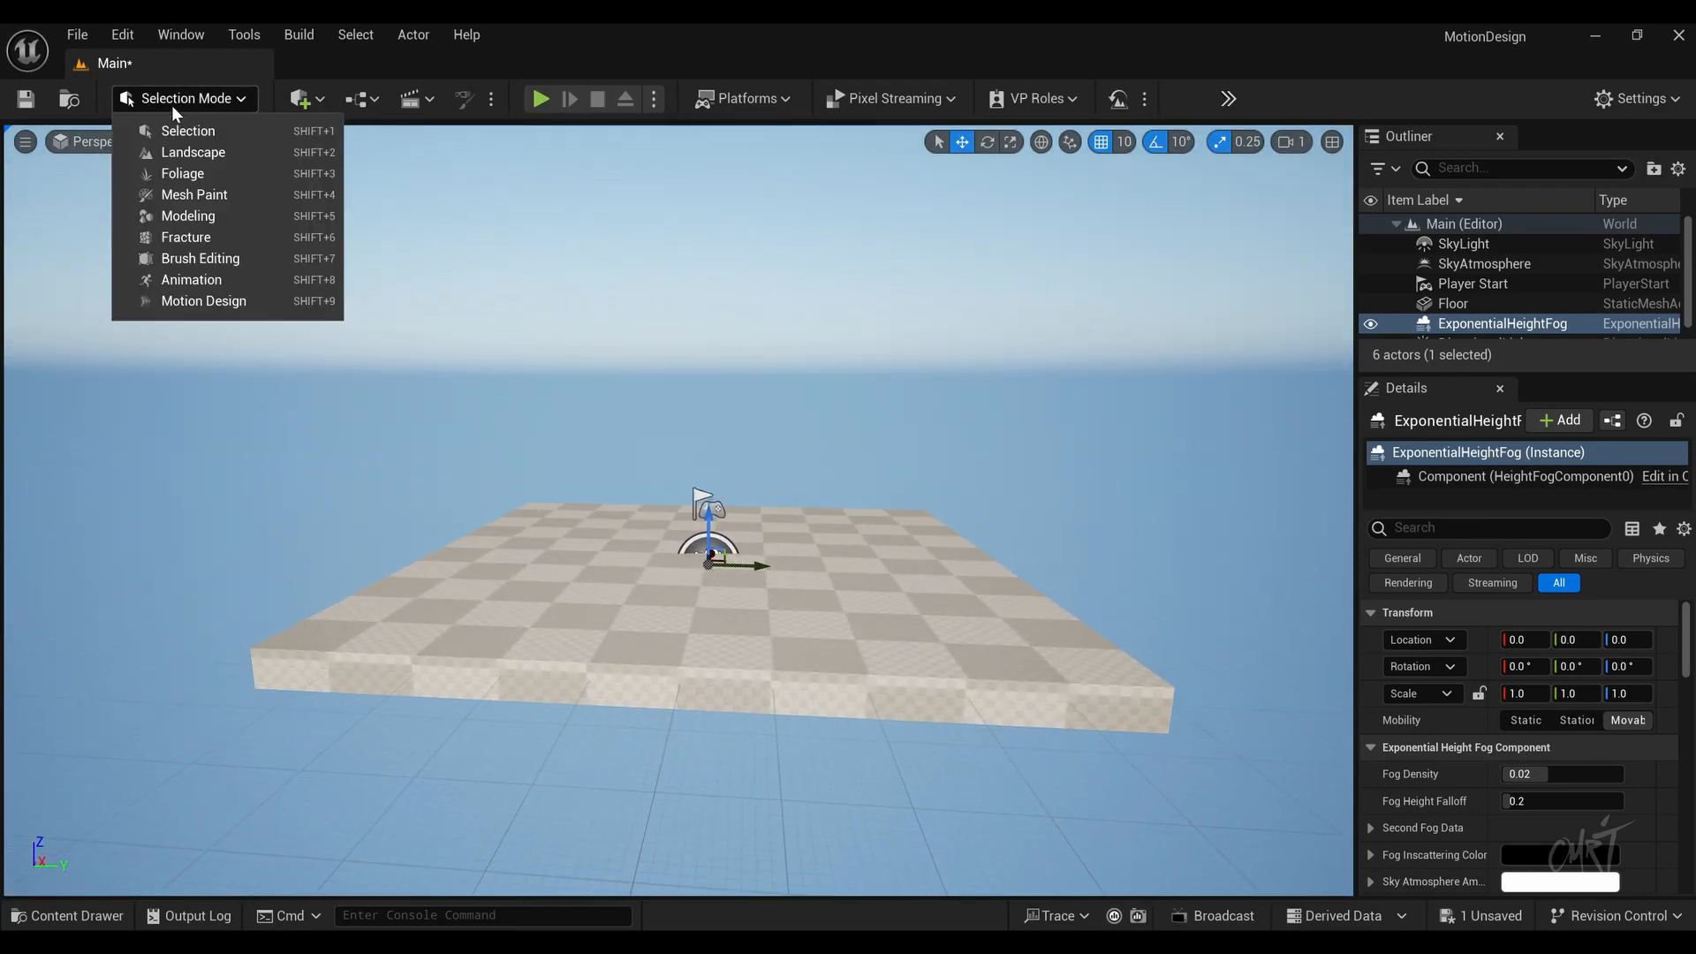
pyautogui.click(198, 300)
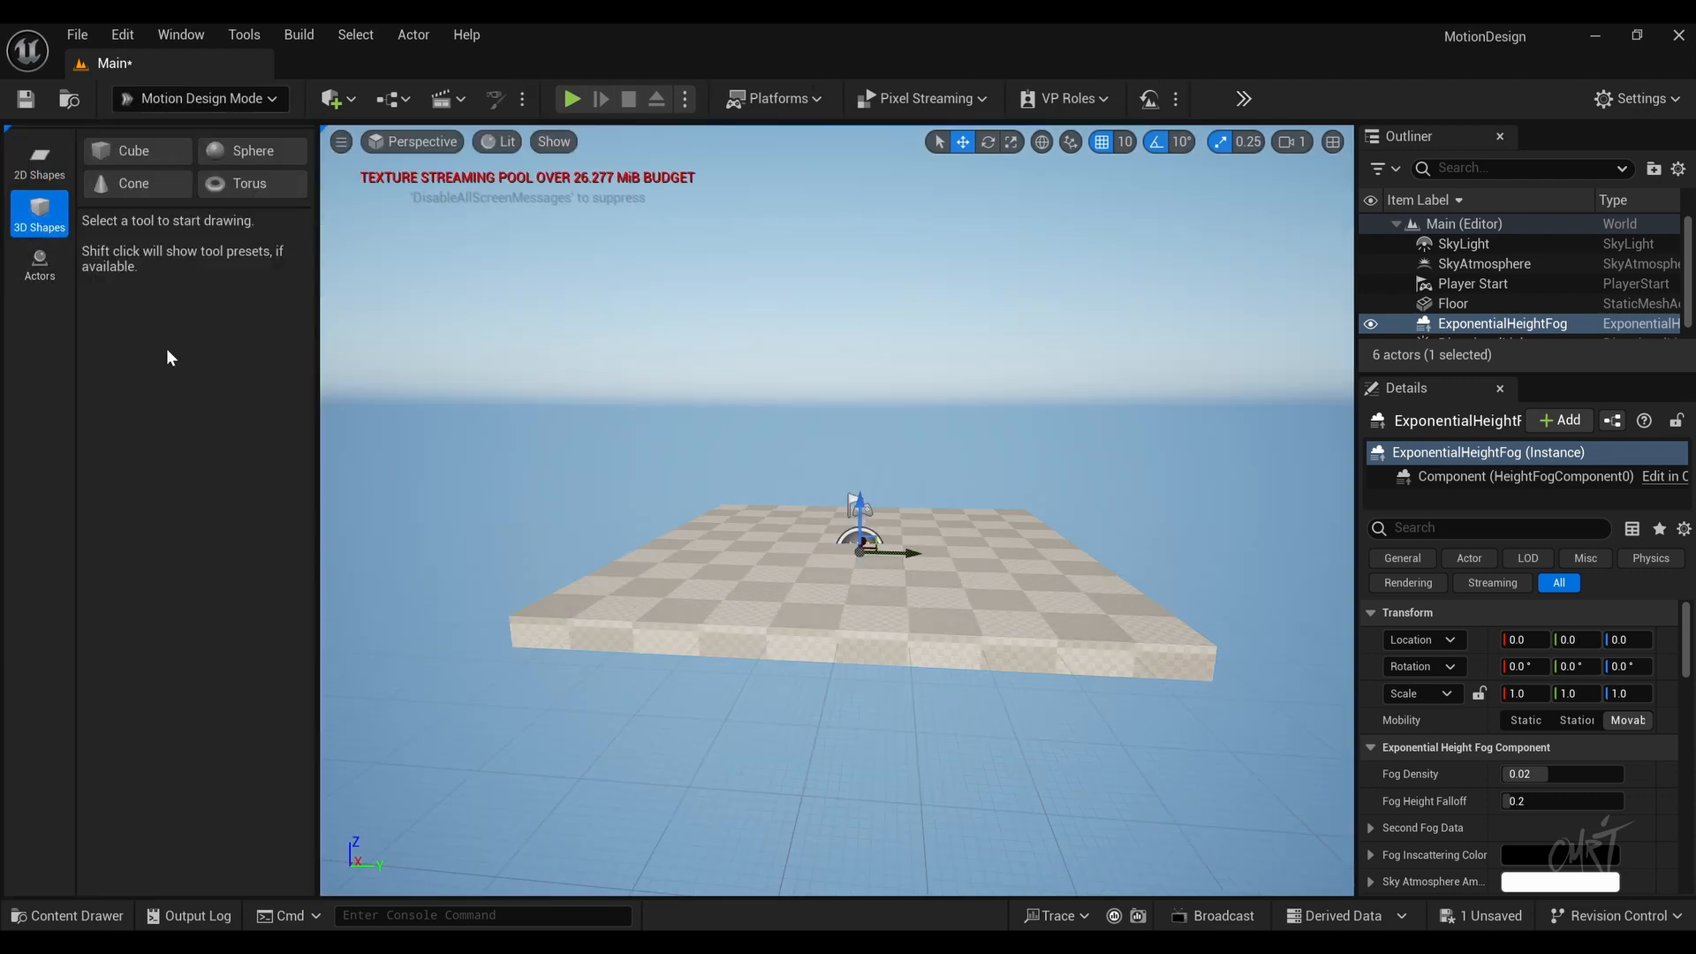
# Step: Draw a 3D cube shape in the viewport near the floor's front edge
pyautogui.click(140, 148)
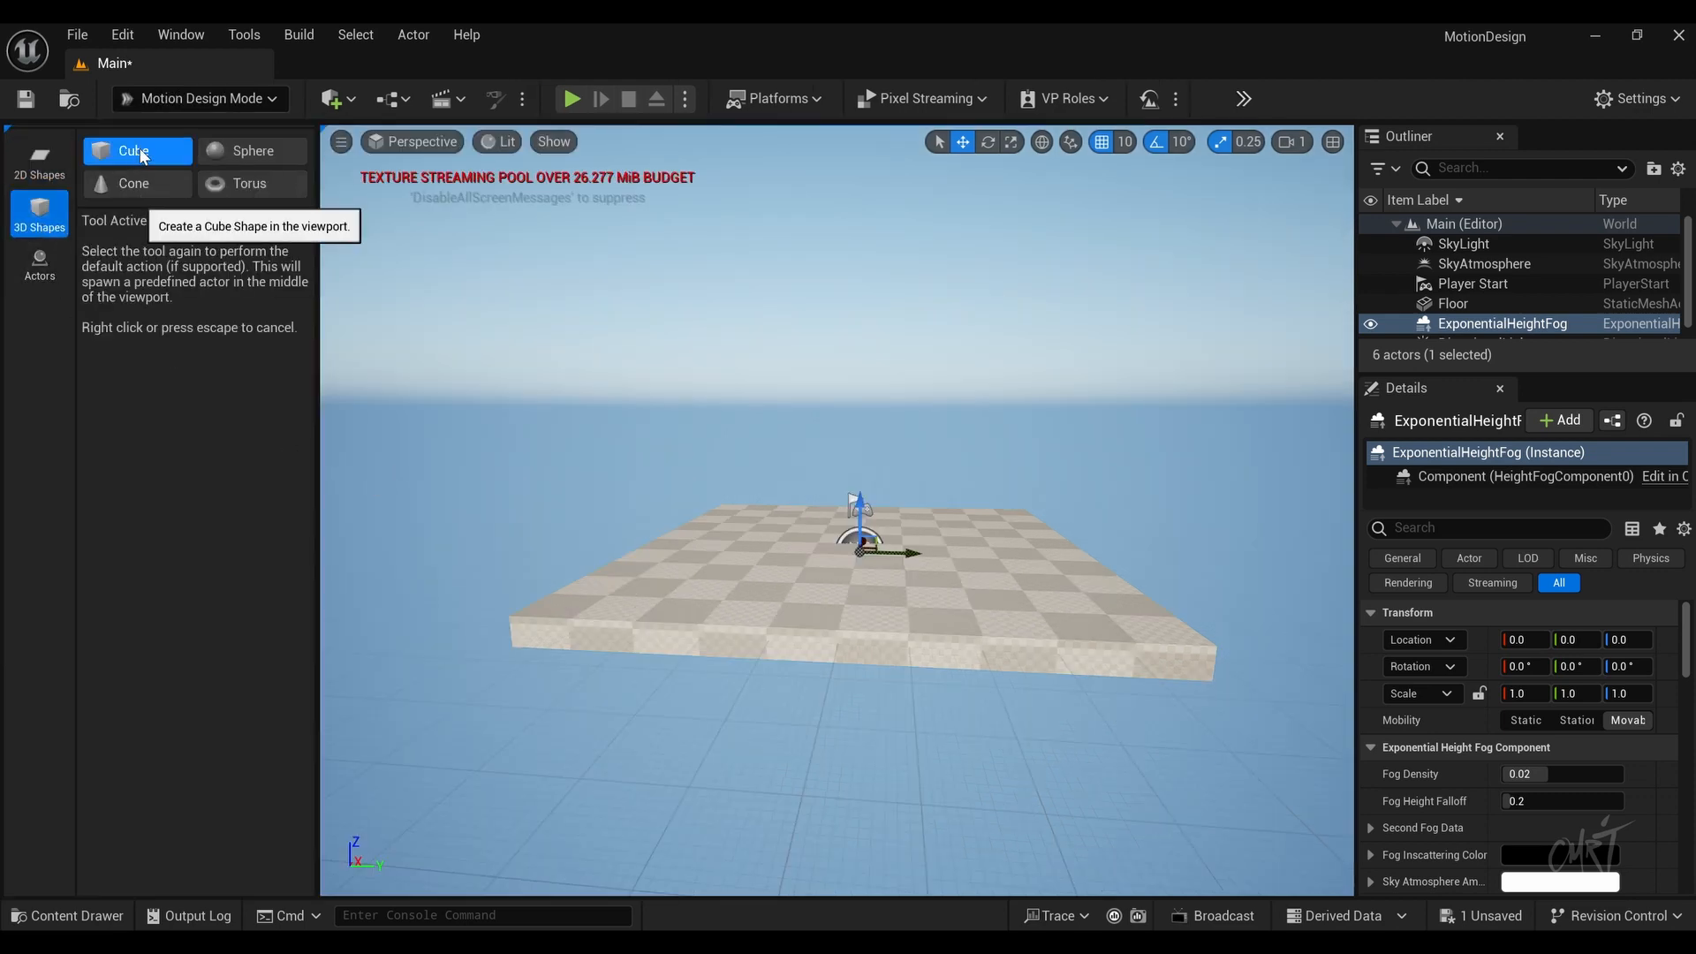
pyautogui.moveTo(792, 594); pyautogui.dragTo(830, 606)
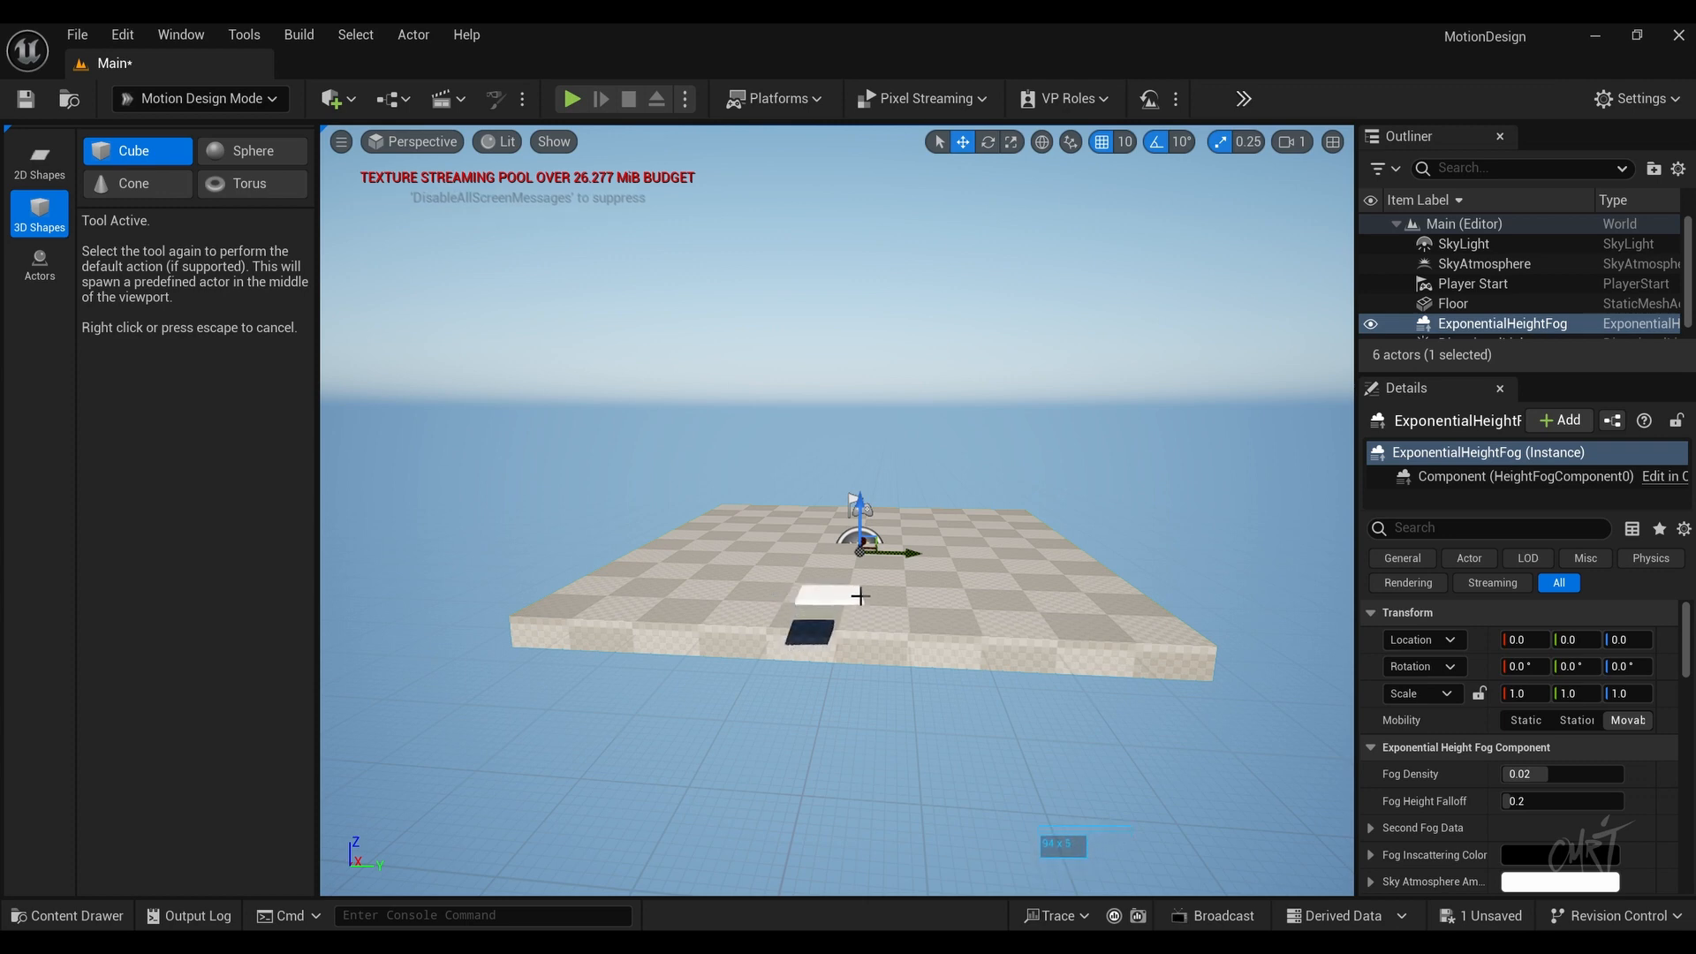
pyautogui.click(860, 596)
# Step: Set the drawn cube's Y and Z rotation to 0° so that it lies level
pyautogui.moveTo(860, 596); pyautogui.dragTo(825, 477, button='right')
pyautogui.click(1575, 691)
pyautogui.write('0')
pyautogui.press('Tab')
pyautogui.write('0')
pyautogui.press('Return')
pyautogui.moveTo(1306, 722); pyautogui.dragTo(1334, 742)
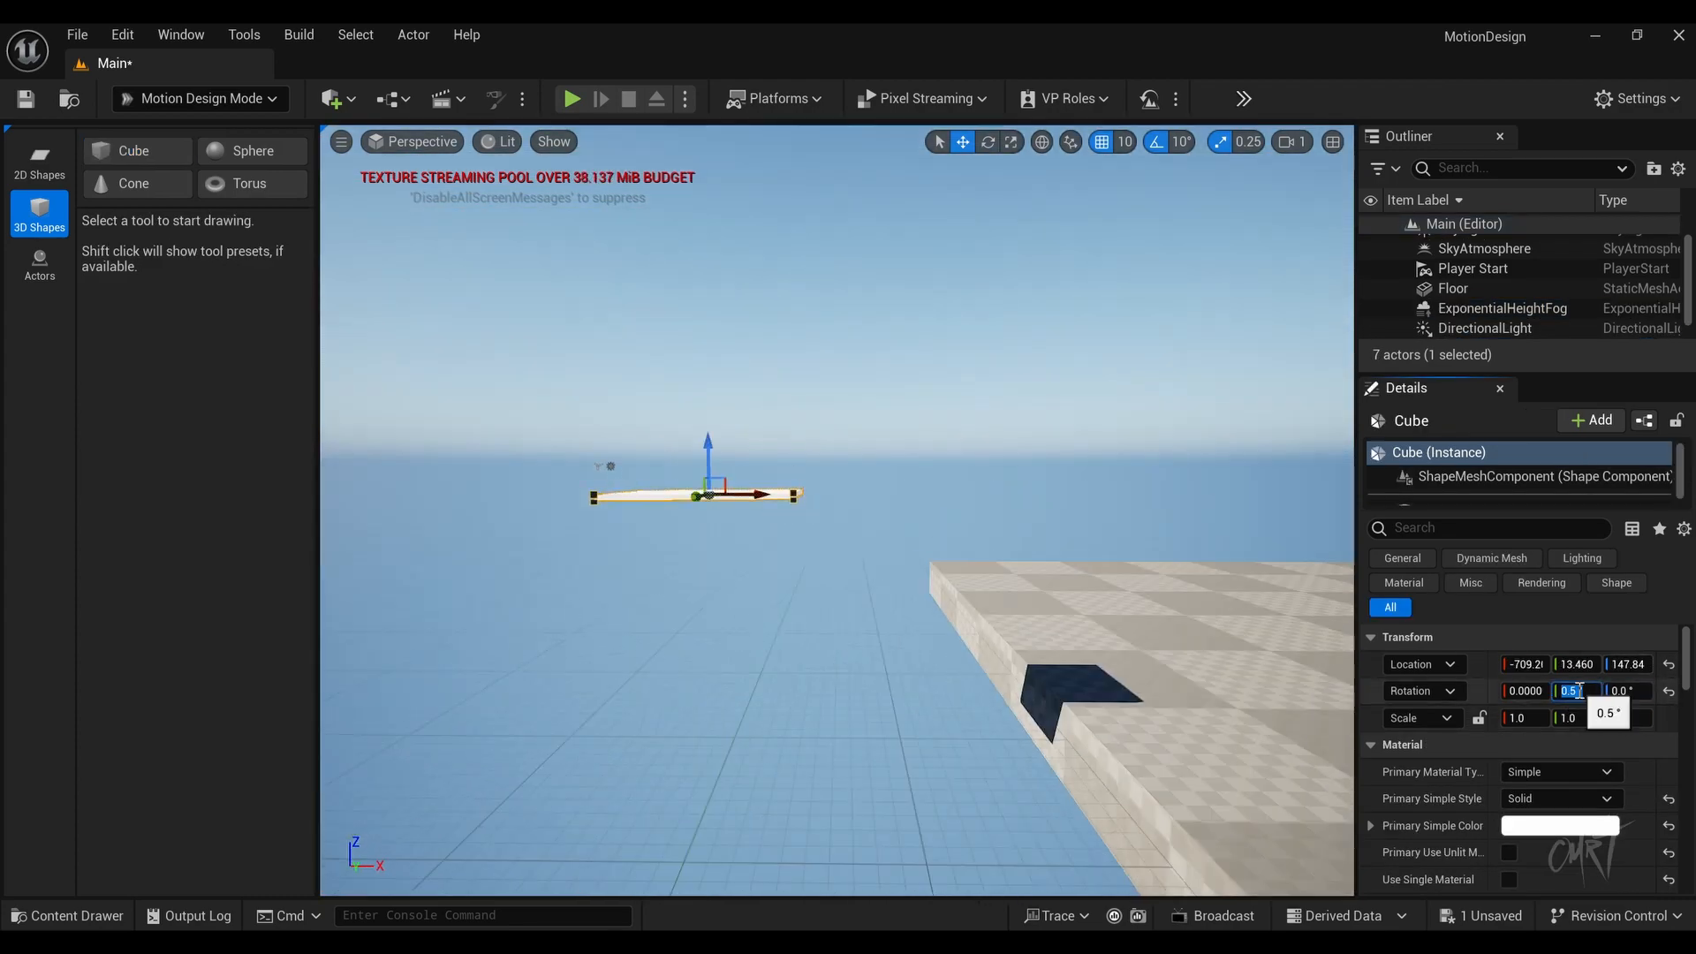
# Step: Set the cube's scale to 0.05 on X, 0.5 on Y and 0.5 on Z
pyautogui.click(1576, 717)
pyautogui.write('0.5')
pyautogui.click(1626, 718)
pyautogui.write('0.5')
pyautogui.click(1524, 717)
pyautogui.write('0.05')
pyautogui.moveTo(712, 583); pyautogui.dragTo(569, 606, button='right')
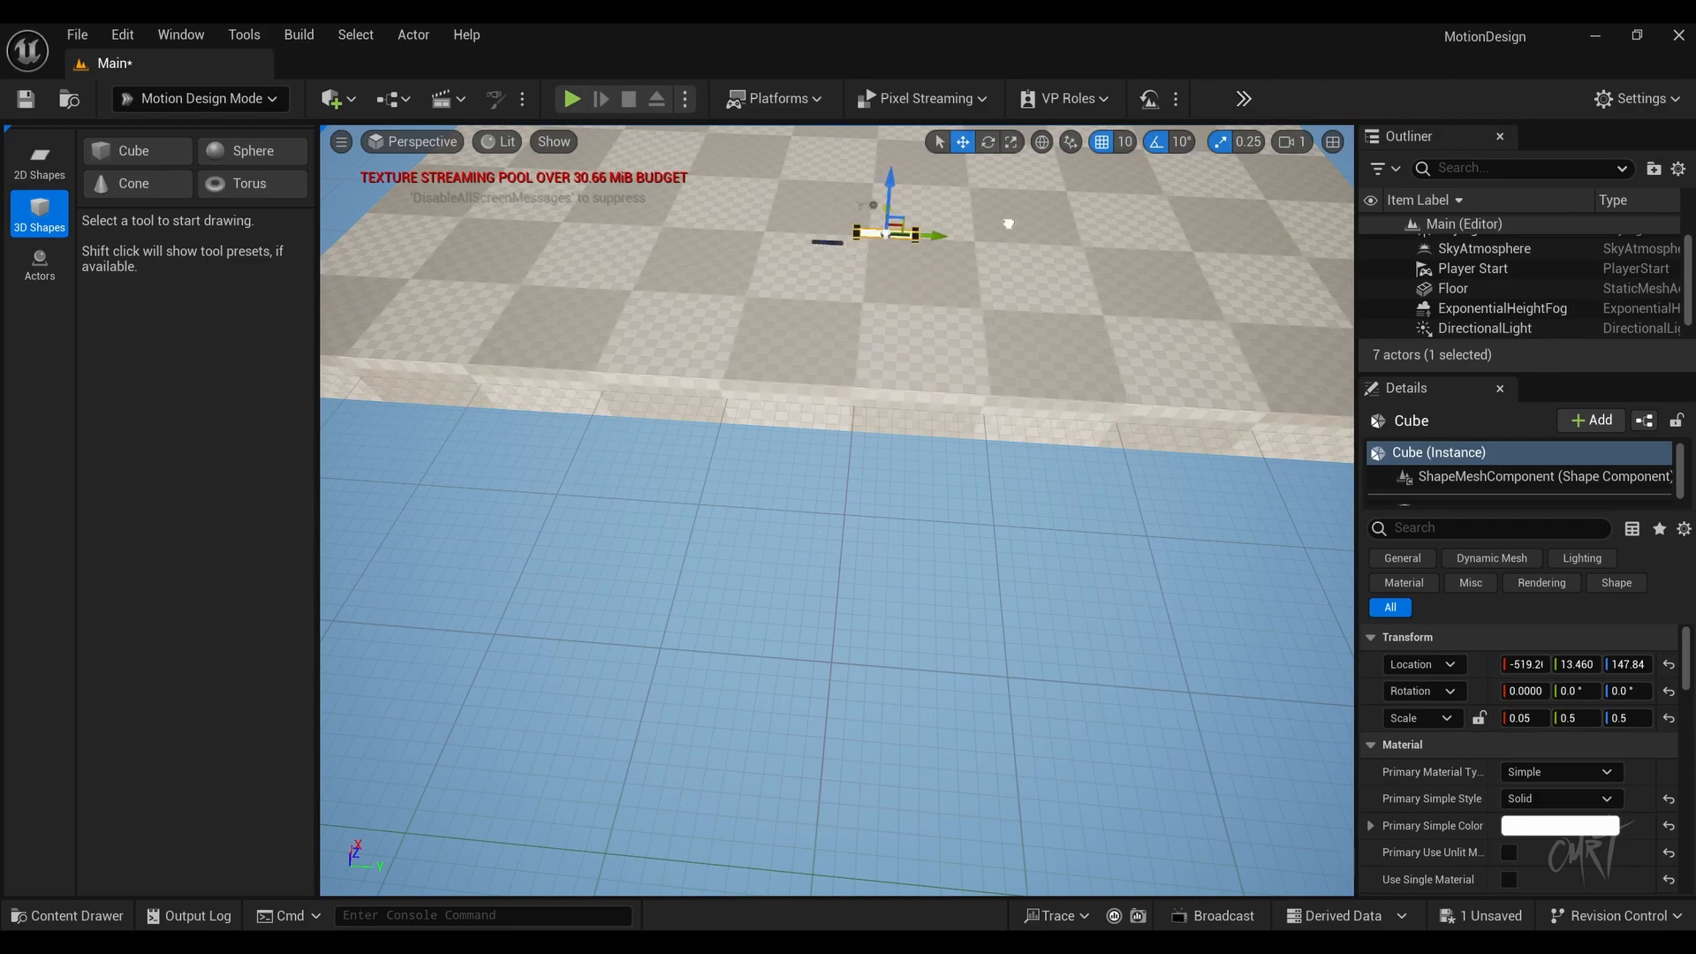
# Step: Move the cube along X to about -229 over the floor and adjust its scale to 0.095 on X and 0.2625 on Y
pyautogui.moveTo(1009, 223); pyautogui.dragTo(777, 371, button='right')
pyautogui.moveTo(777, 435); pyautogui.dragTo(995, 432)
pyautogui.moveTo(995, 431); pyautogui.dragTo(606, 617, button='right')
pyautogui.moveTo(1524, 717); pyautogui.dragTo(1545, 717)
pyautogui.moveTo(1575, 717); pyautogui.dragTo(1537, 717)
pyautogui.moveTo(606, 618); pyautogui.dragTo(731, 518, button='right')
# Step: Place a Cloner actor on the floor beside the cube
pyautogui.click(40, 263)
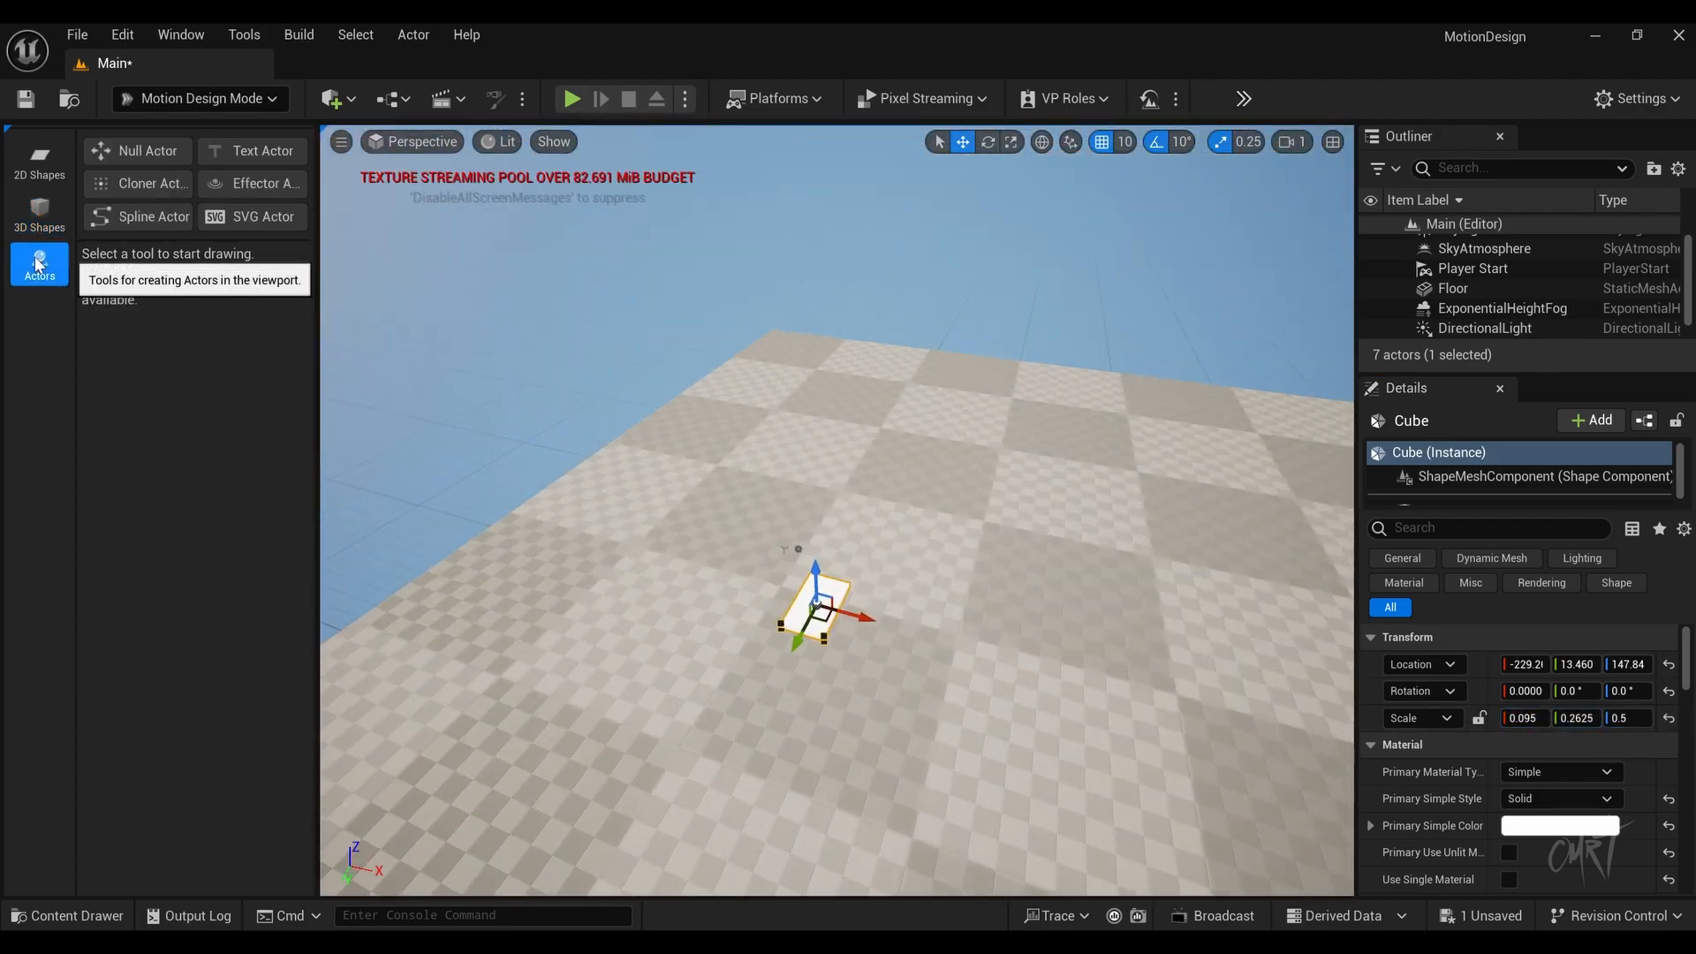
pyautogui.click(141, 182)
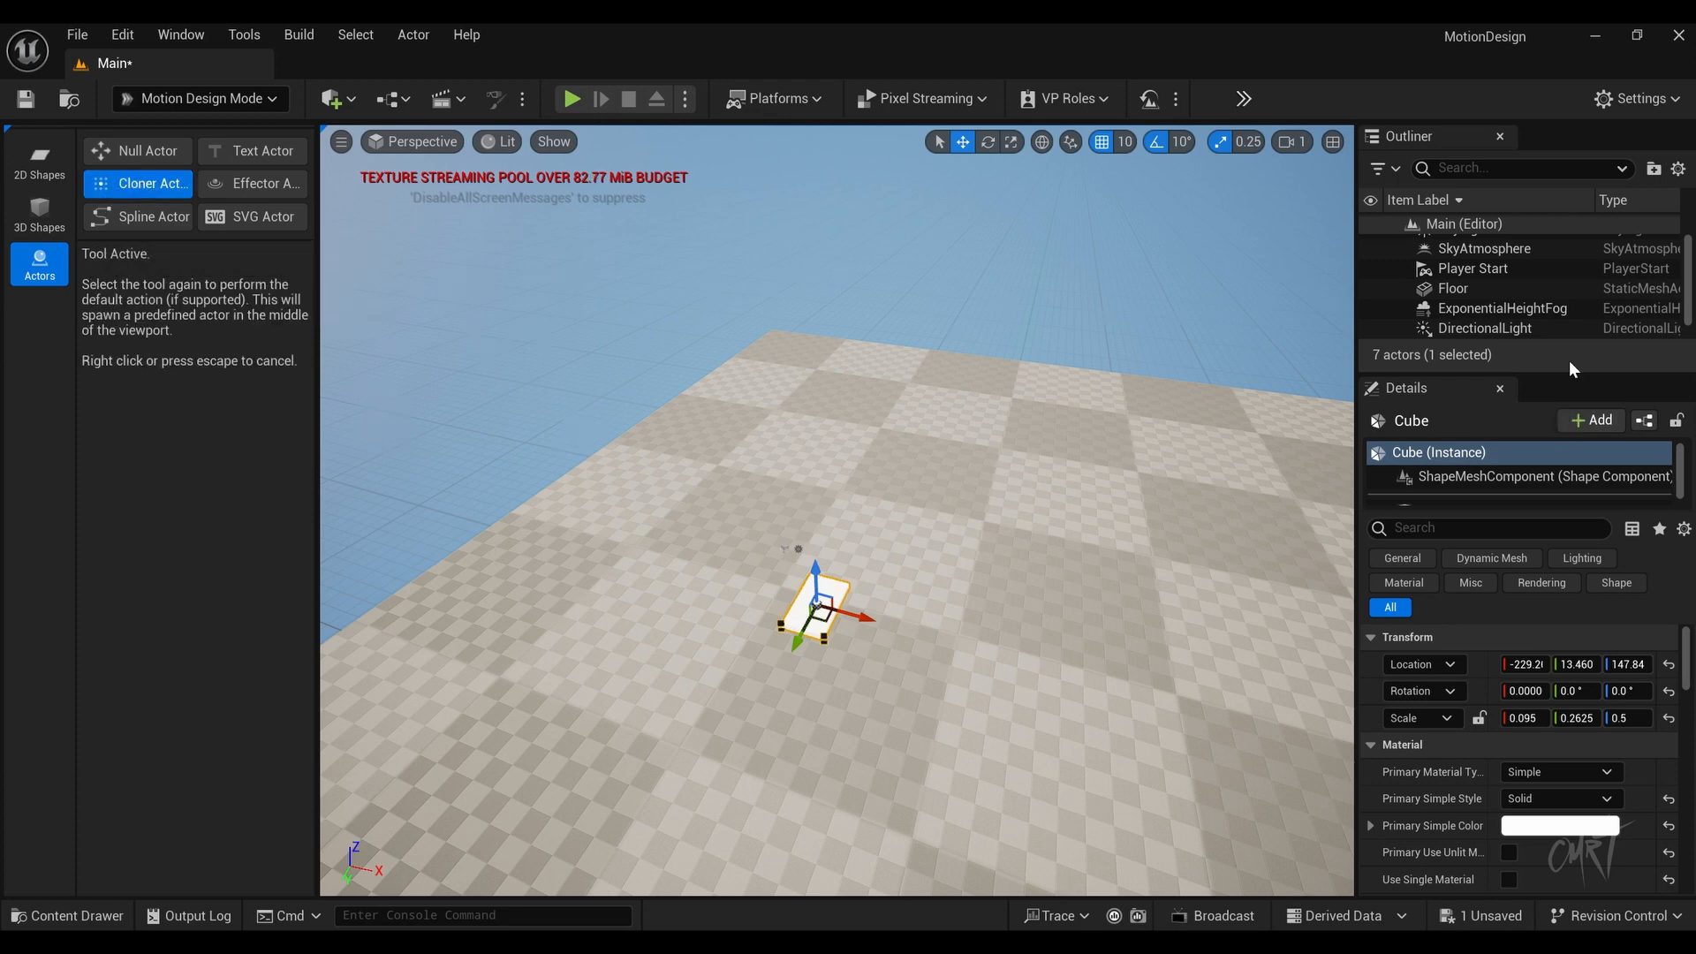
pyautogui.click(985, 603)
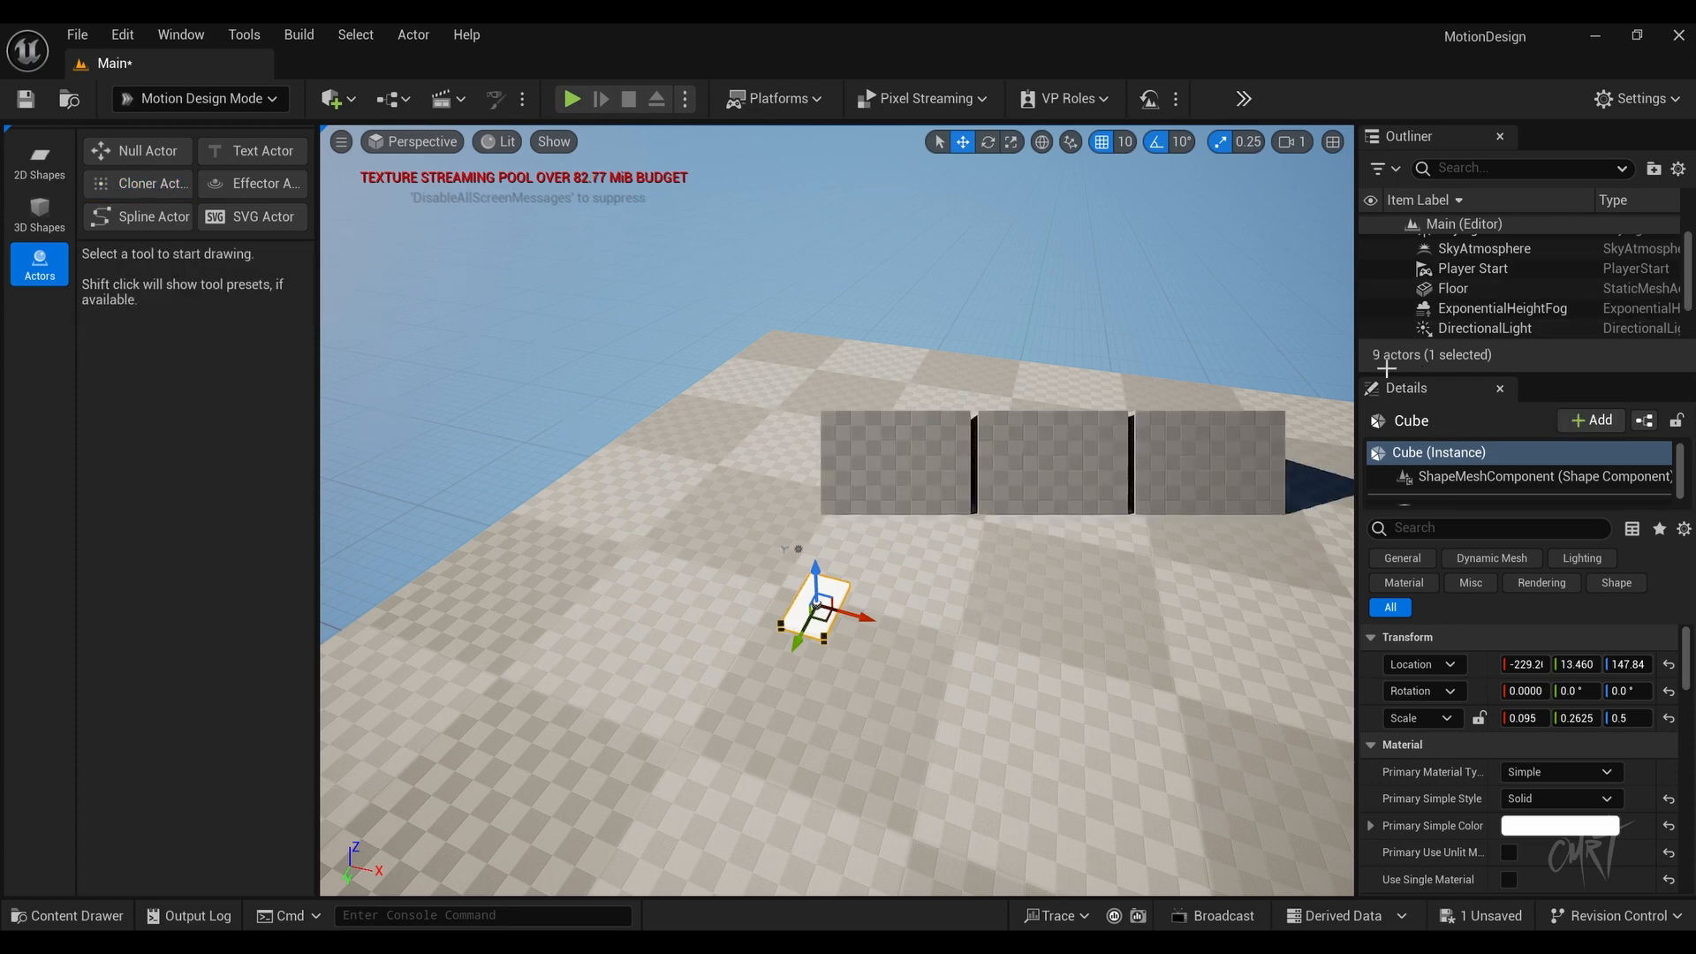
# Step: Replace the cloner's DefaultCube with the drawn cube by deleting the default and making the cube a child, and select the cloner
pyautogui.scroll(1, 1498, 305)
pyautogui.scroll(-2, 1499, 309)
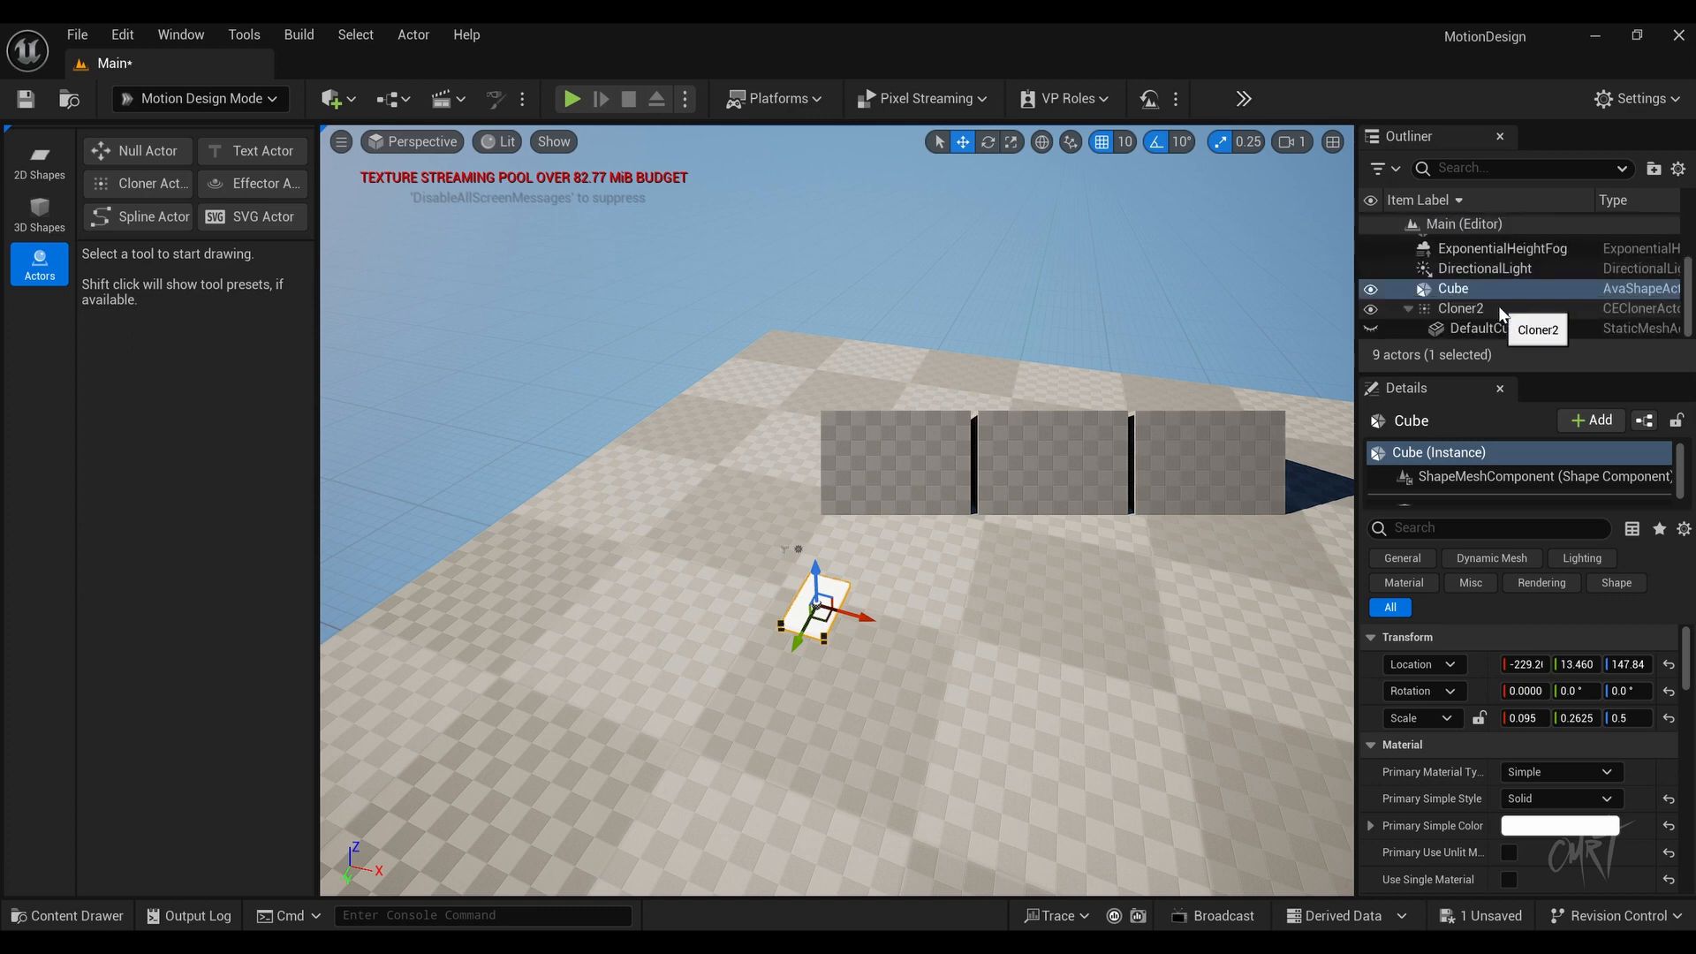
pyautogui.click(1488, 328)
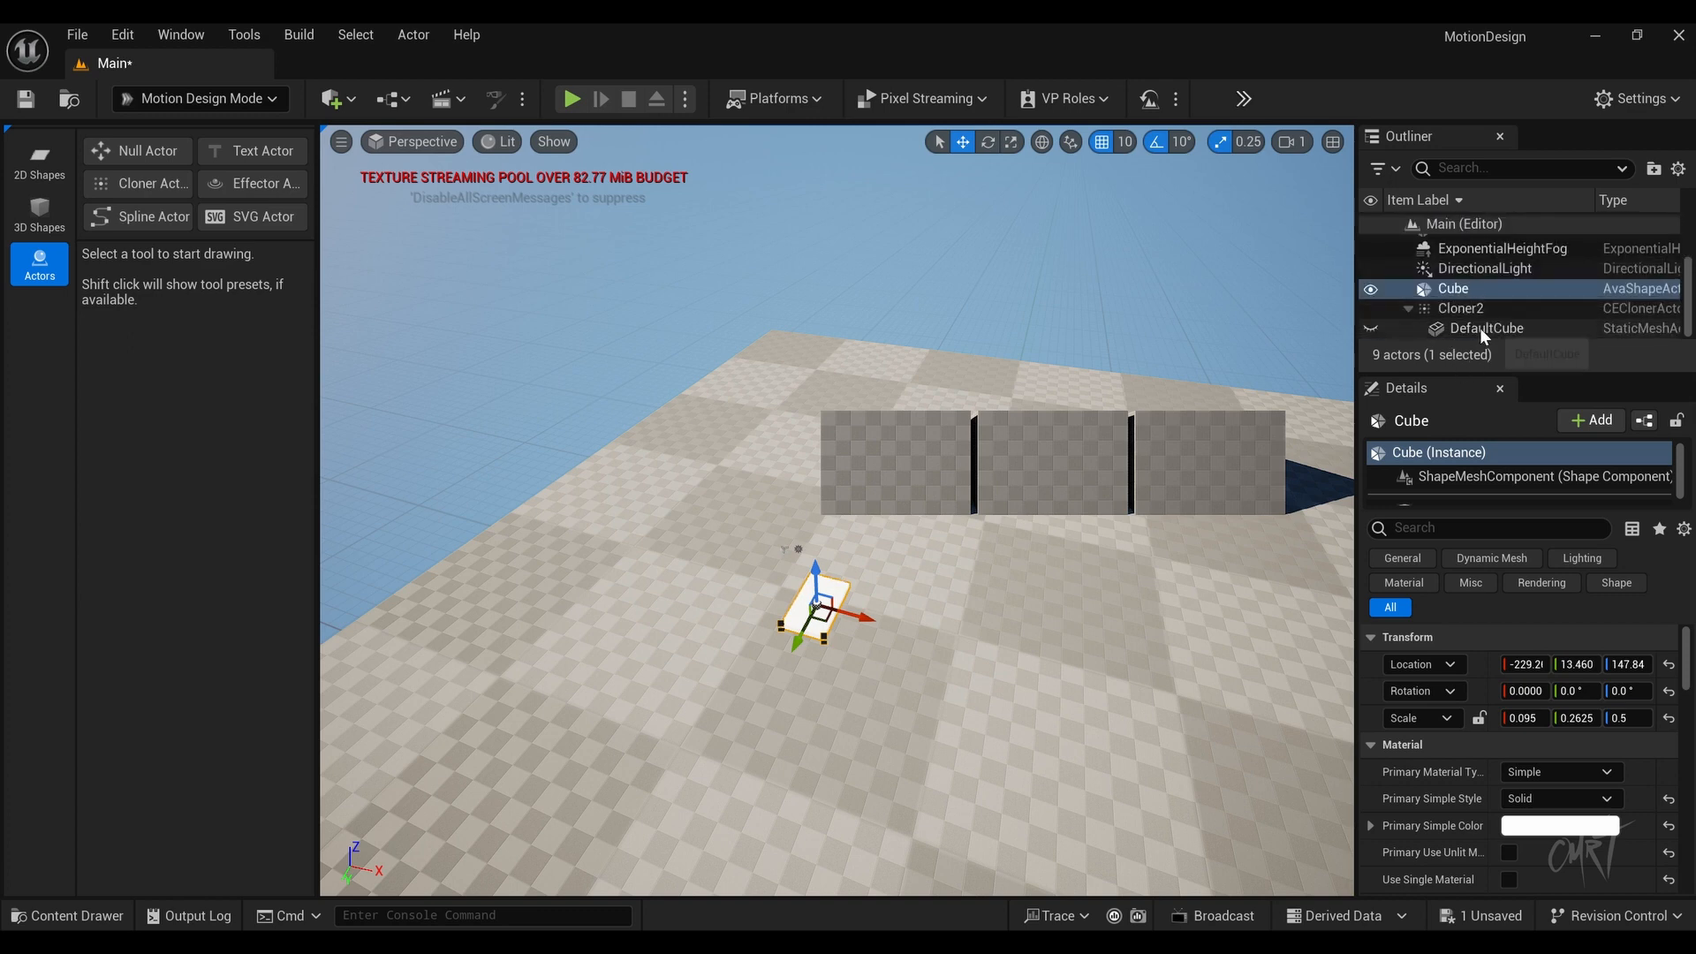
pyautogui.press('Delete')
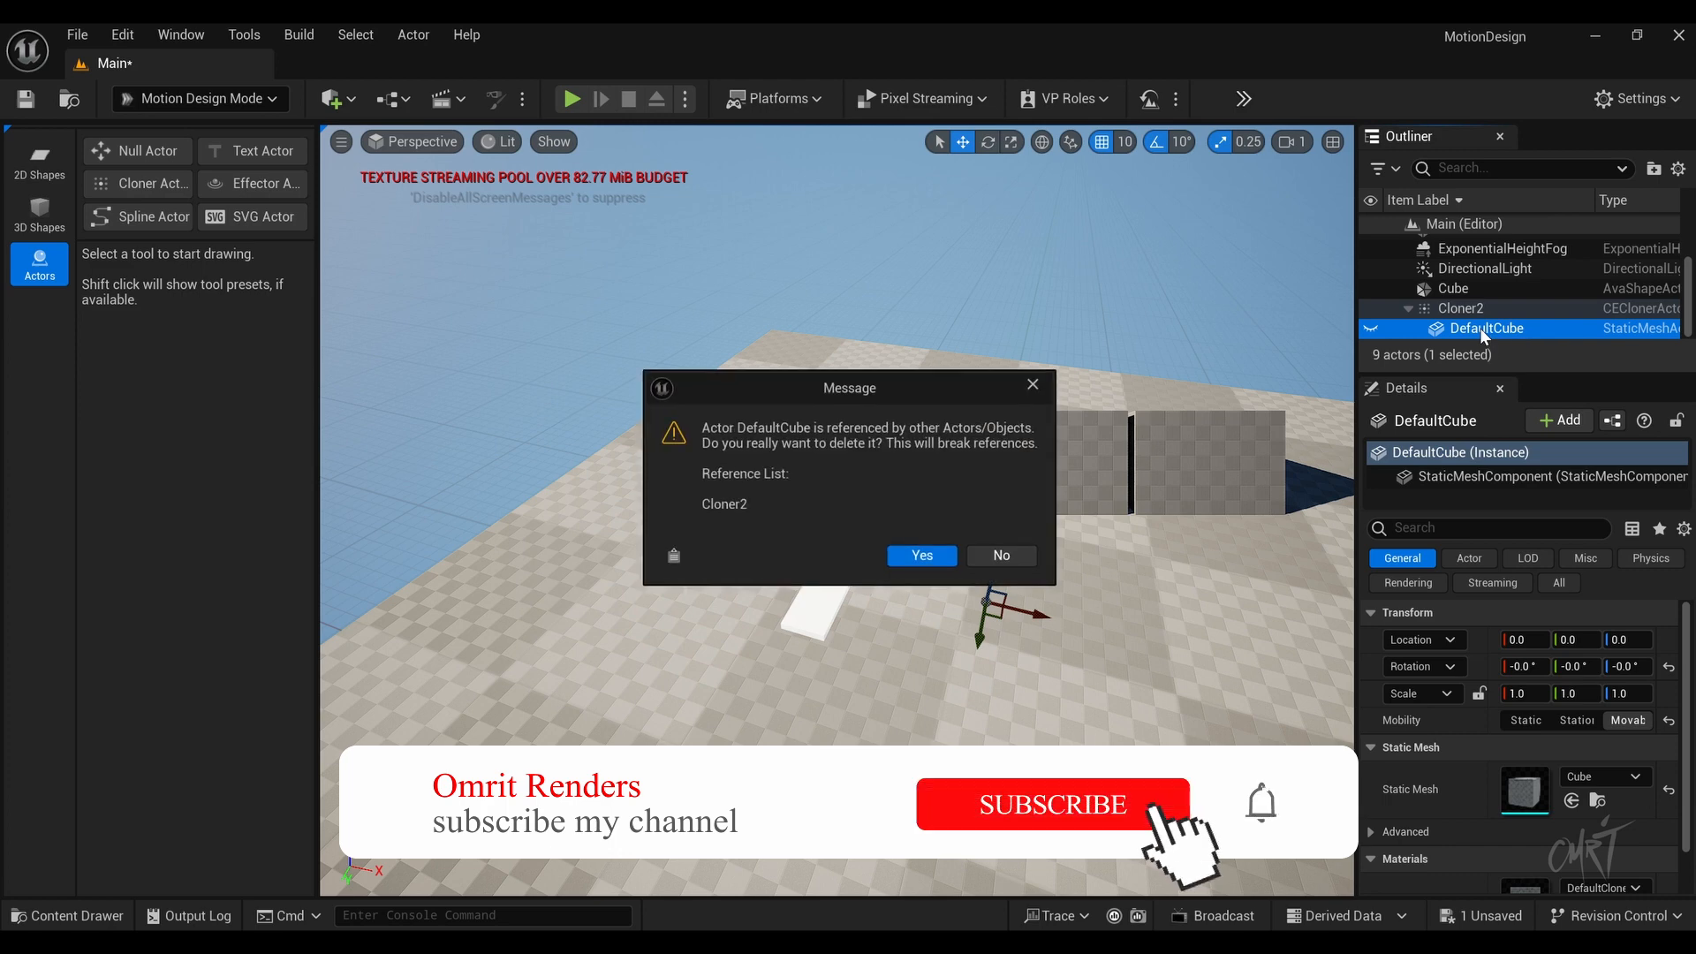
pyautogui.click(922, 555)
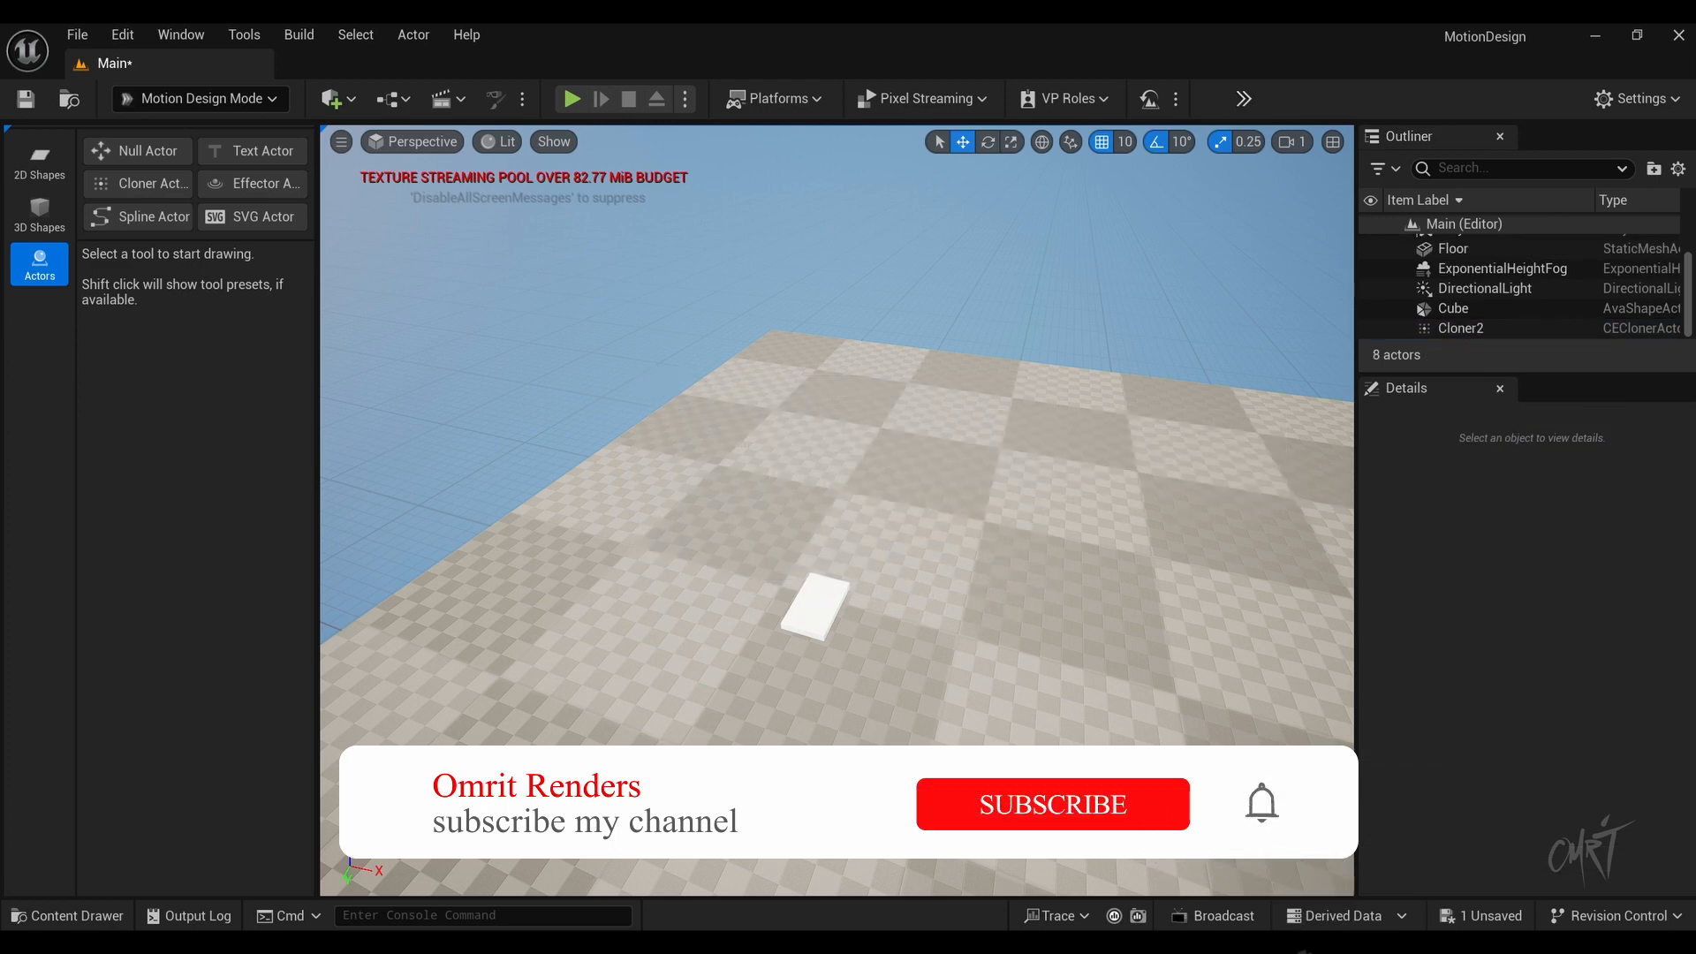
pyautogui.click(815, 603)
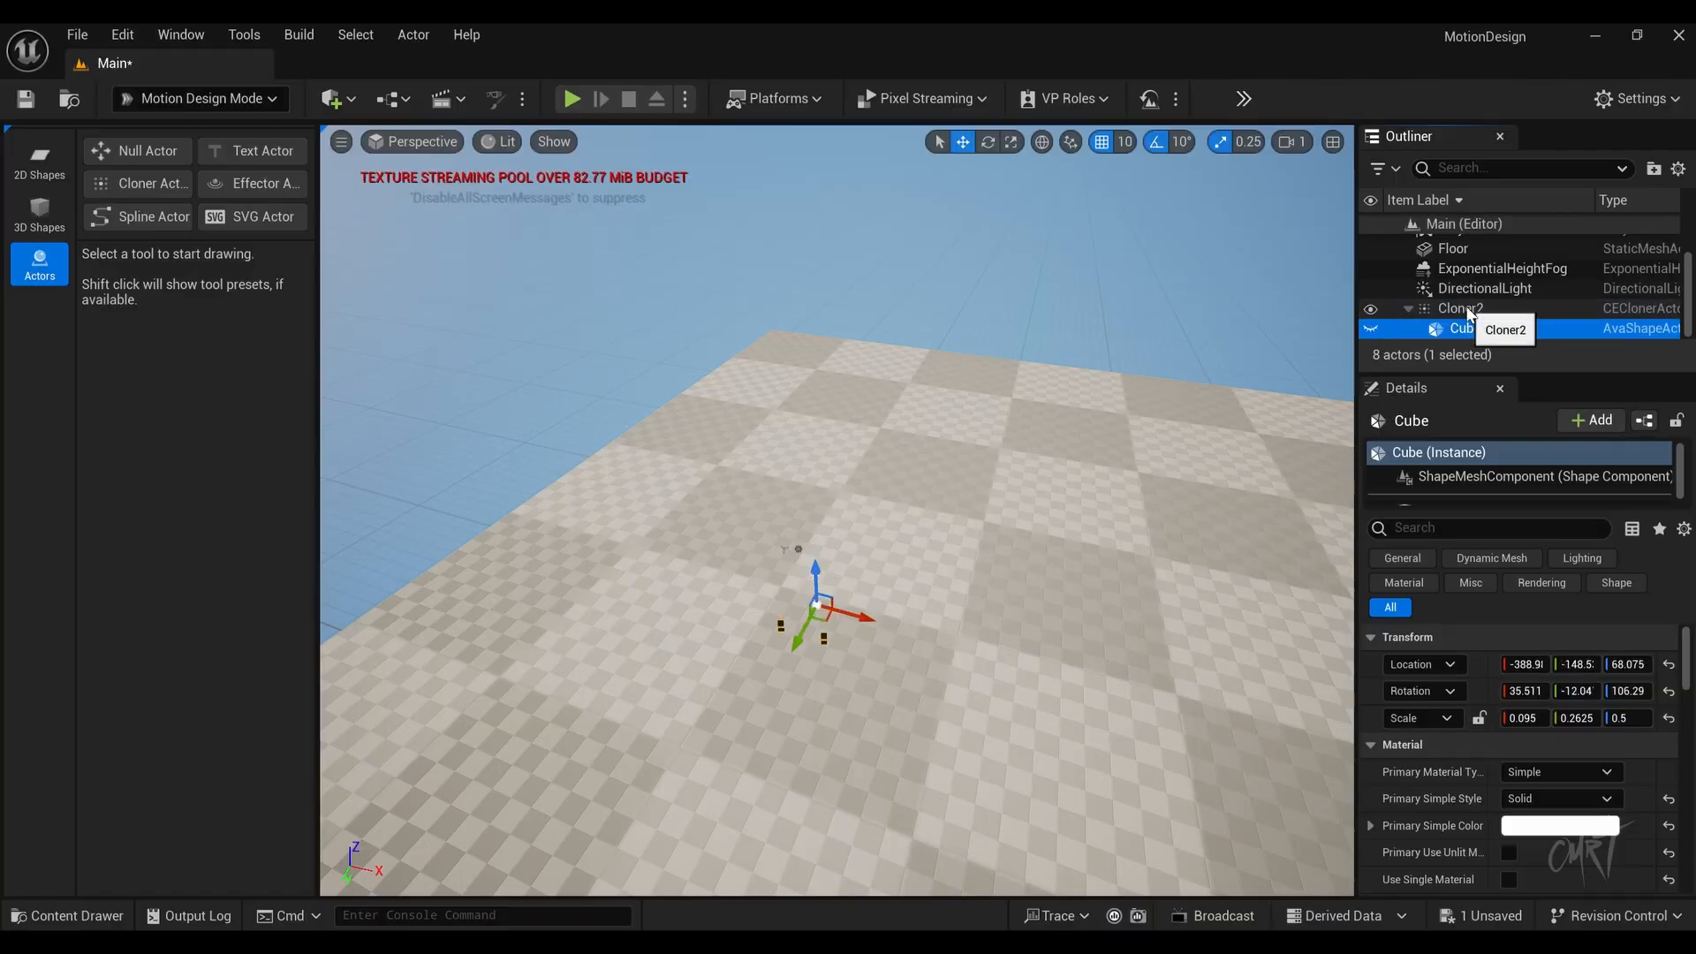
pyautogui.click(1462, 307)
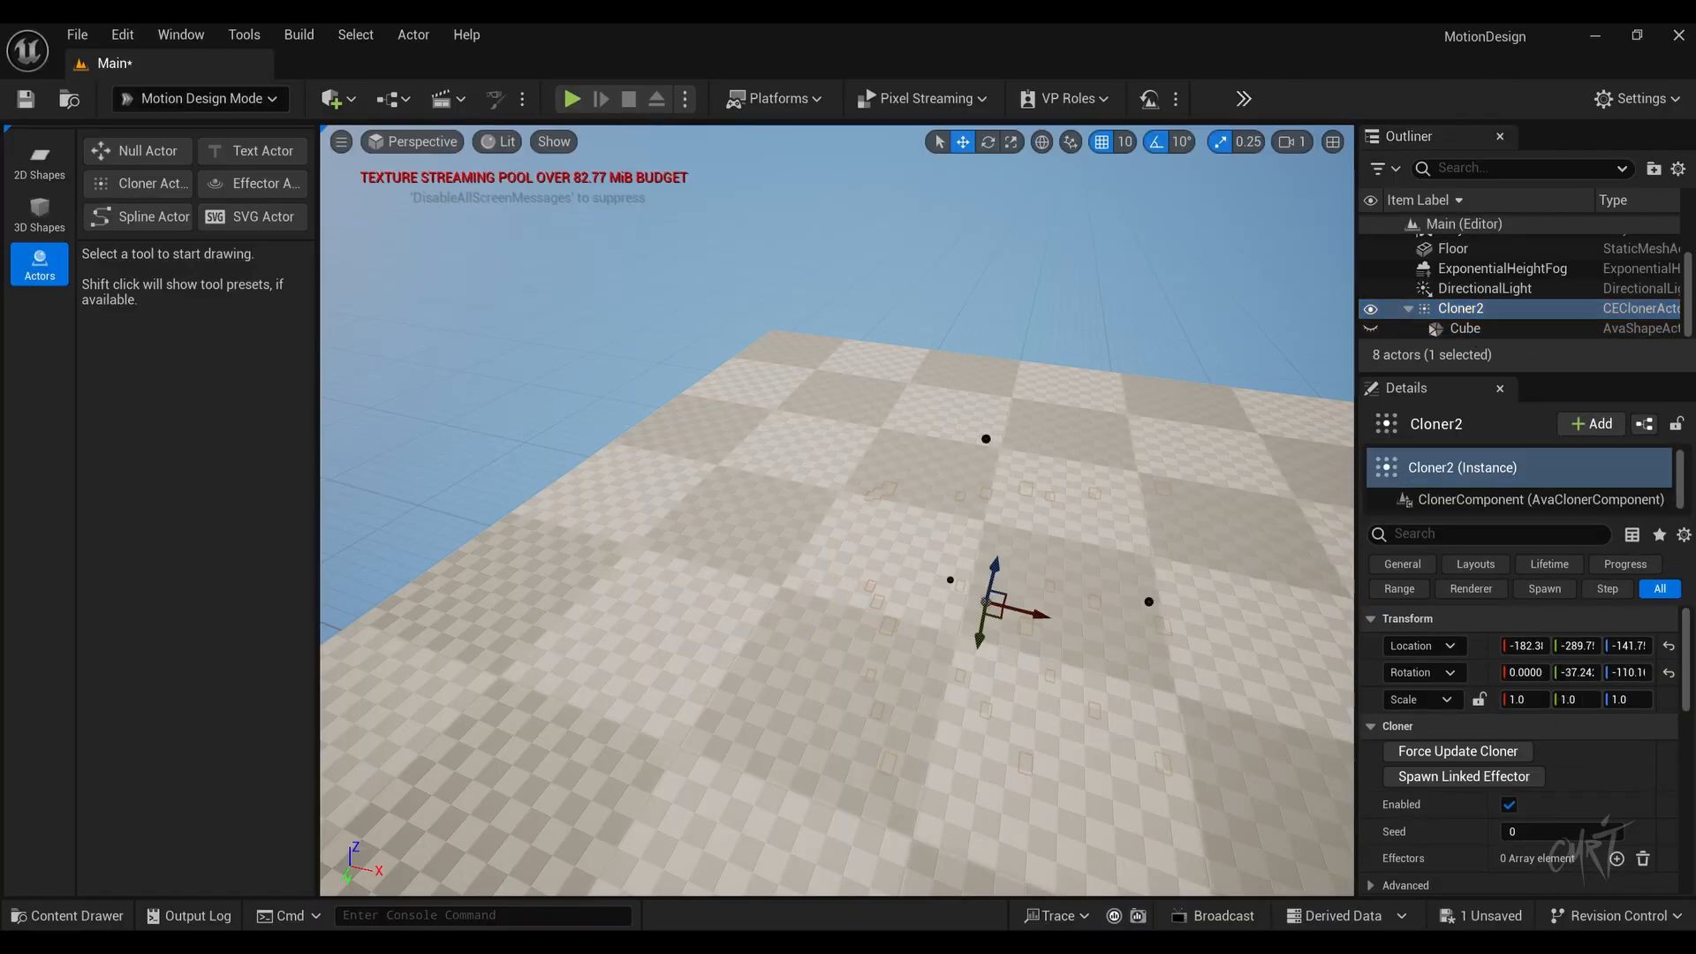
# Step: Raise the cloner along its vertical axis to a height of about 18 so its clones clear the floor
pyautogui.moveTo(684, 515); pyautogui.dragTo(795, 535, button='right')
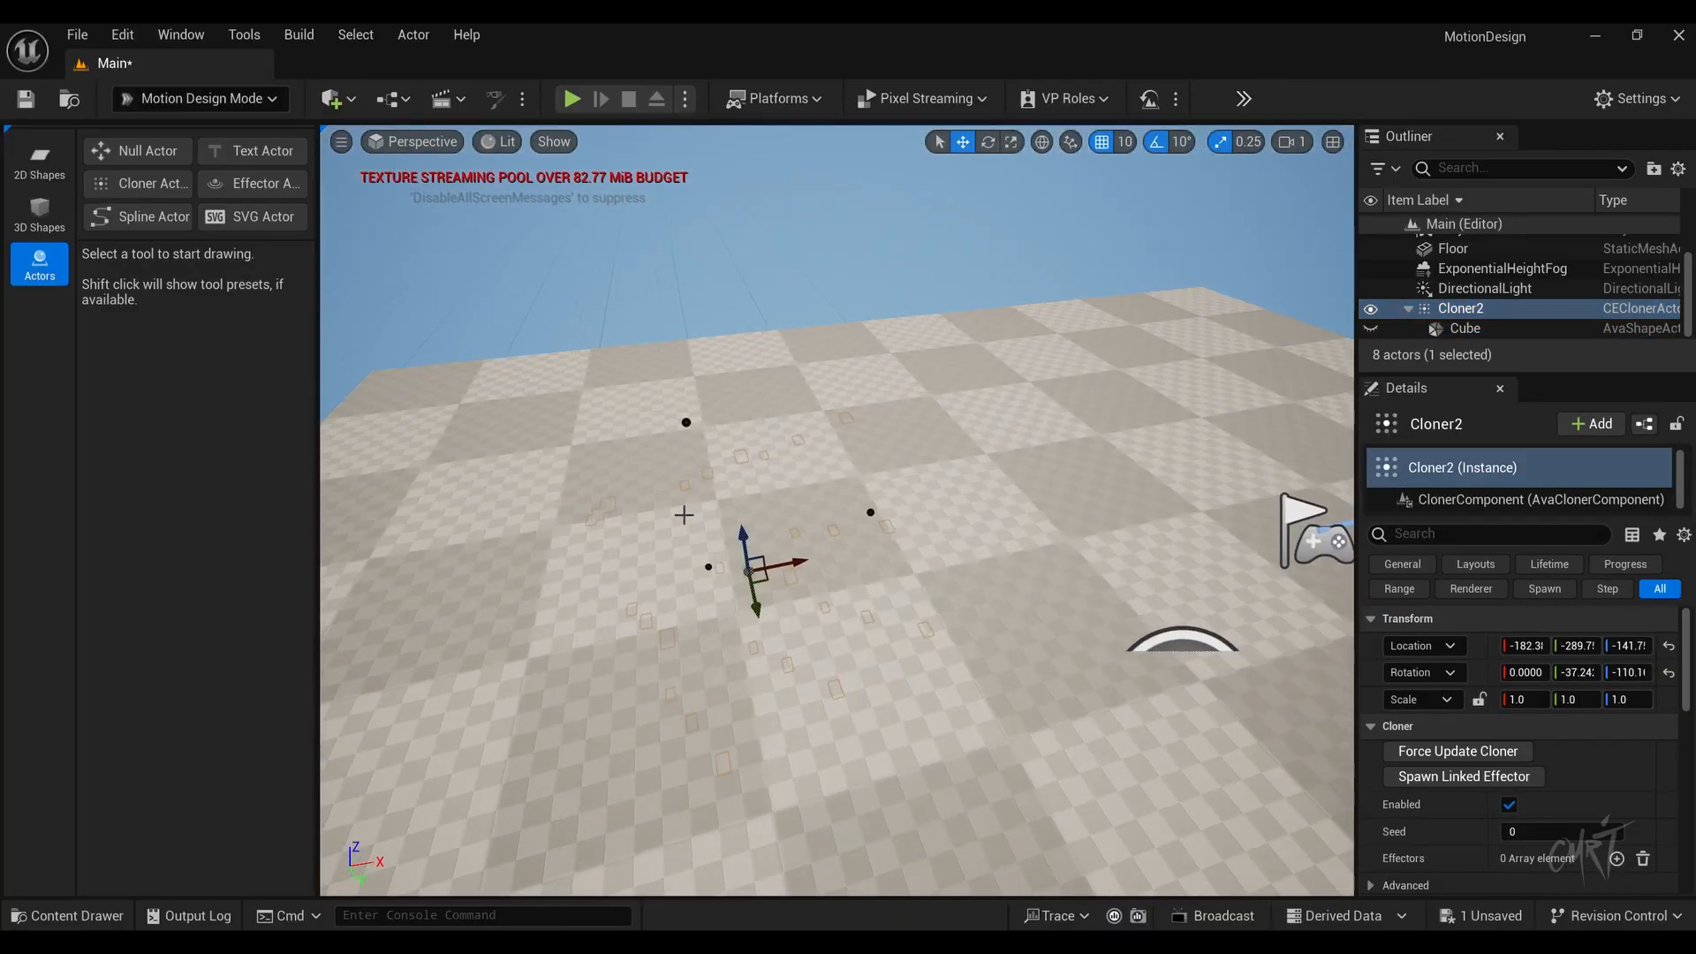
pyautogui.moveTo(750, 526); pyautogui.dragTo(729, 385)
pyautogui.scroll(-5, 1457, 738)
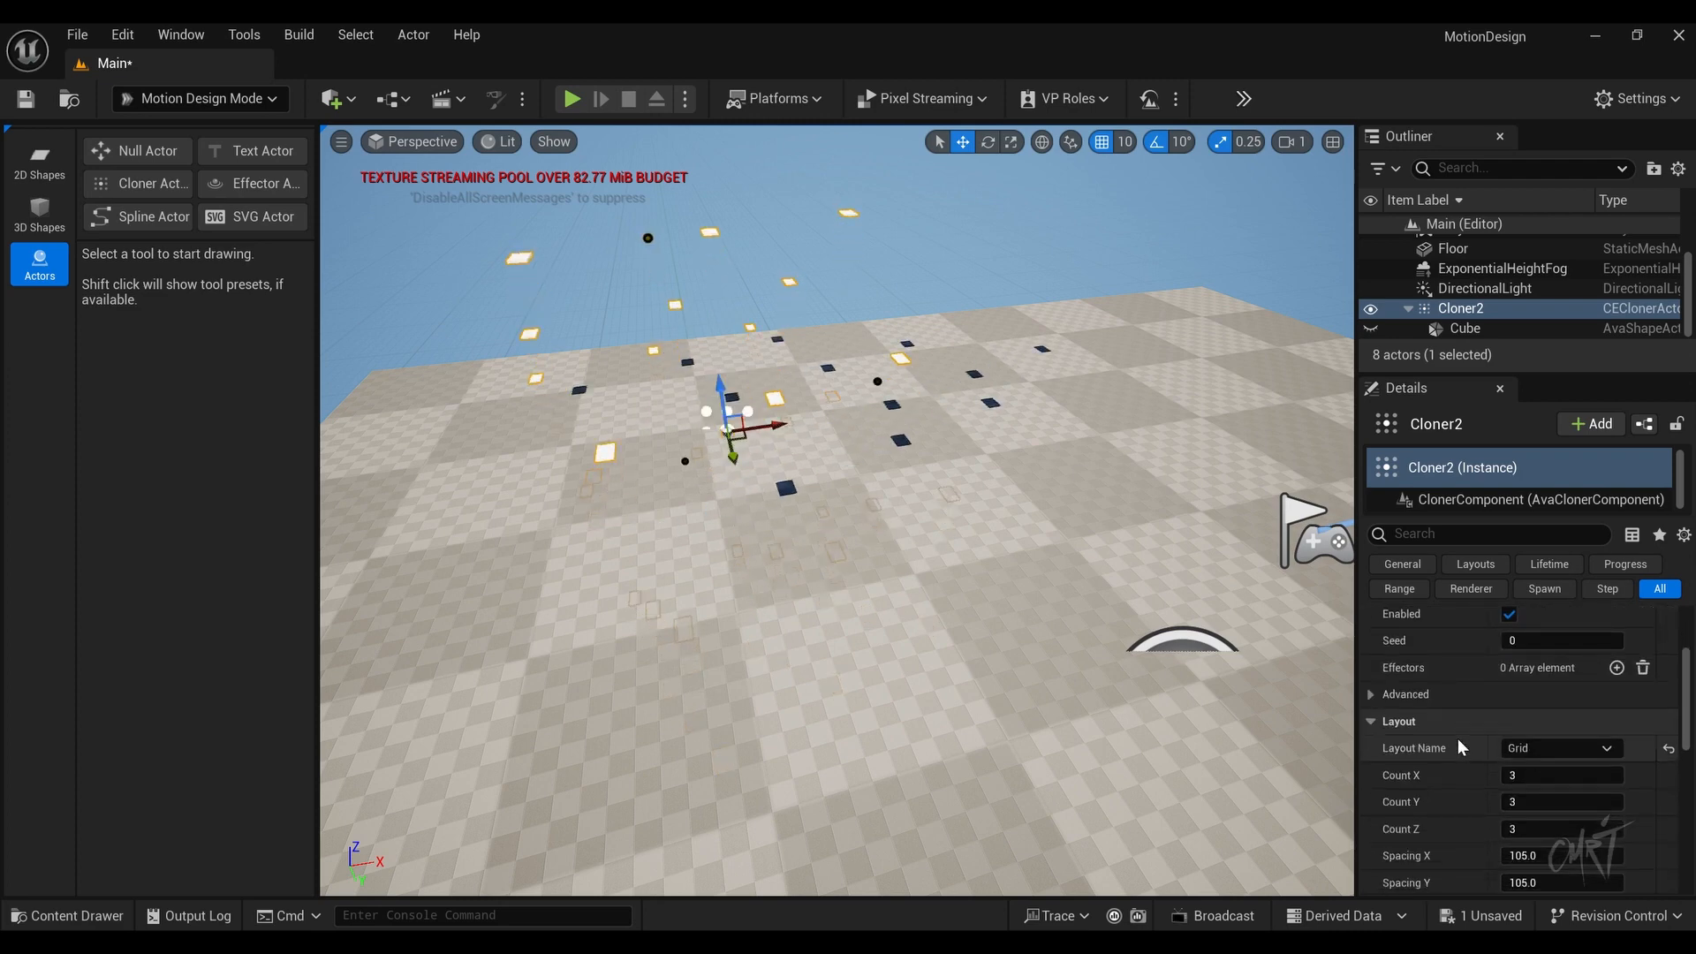
# Step: Reset the cloner's rotation to 0° and set its location to 0, 0, 0
pyautogui.scroll(5, 1457, 738)
pyautogui.moveTo(1561, 672); pyautogui.dragTo(1586, 672)
pyautogui.write('0')
pyautogui.click(1533, 646)
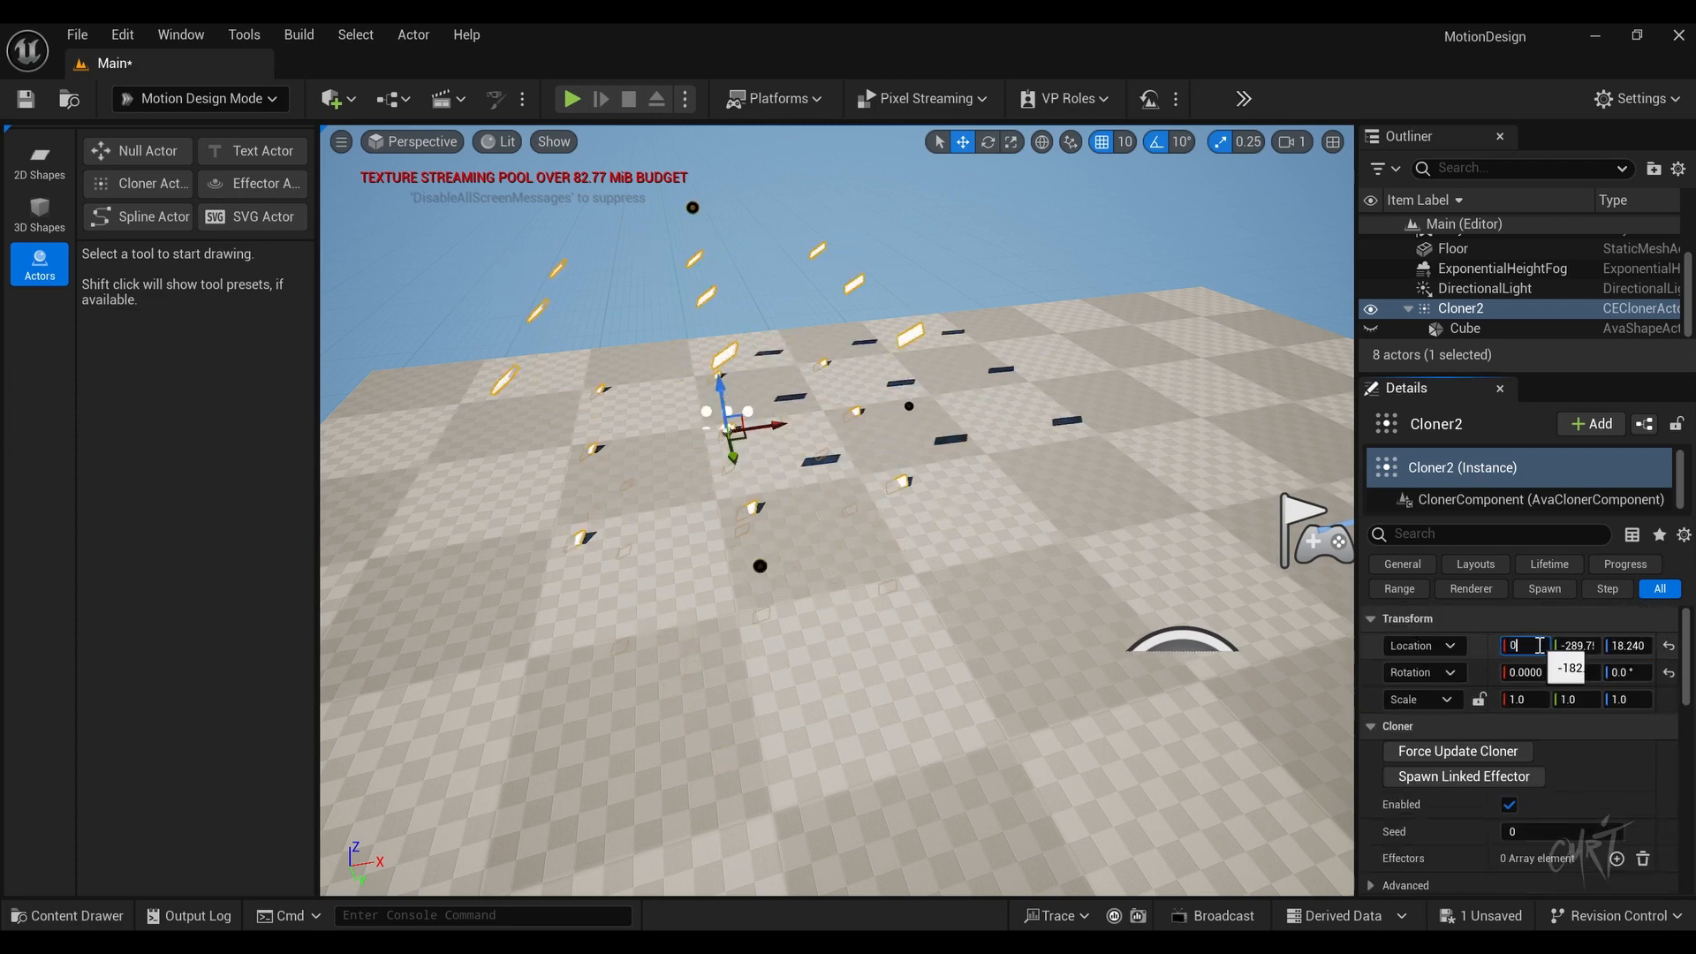
pyautogui.write('0')
pyautogui.click(1581, 646)
pyautogui.write('0')
pyautogui.click(1629, 646)
pyautogui.write('0')
pyautogui.press('Return')
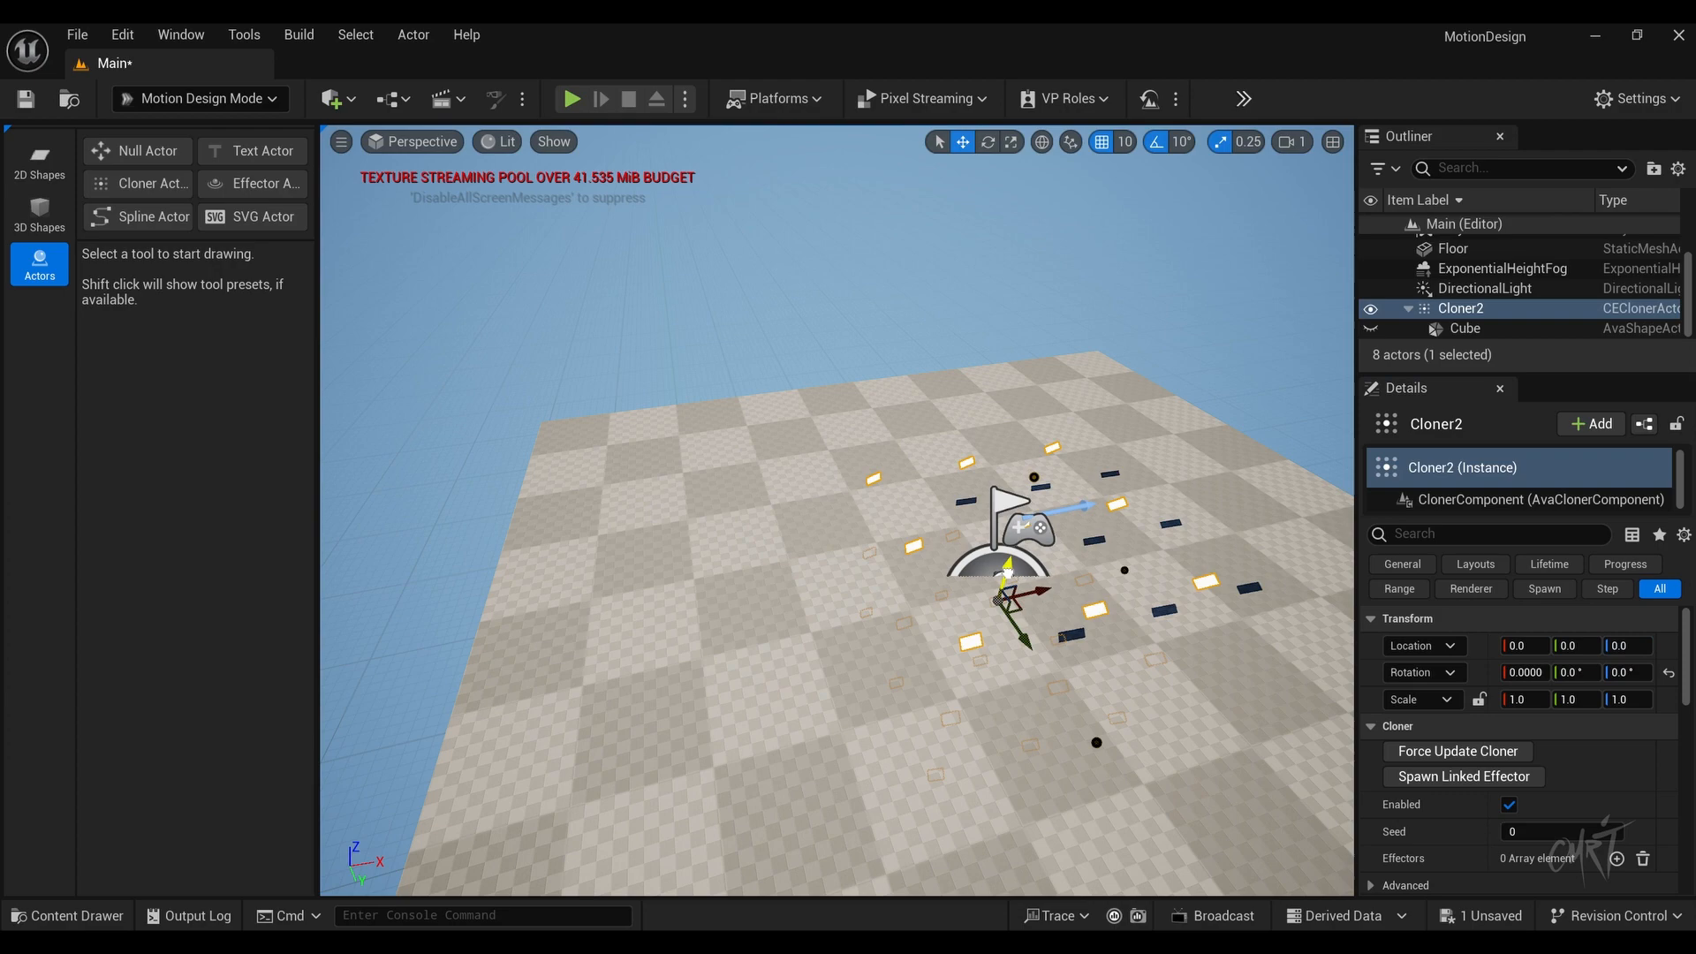
# Step: Raise the cloner along its vertical axis to a height of 120 and keep it selected
pyautogui.moveTo(1006, 572); pyautogui.dragTo(1016, 477)
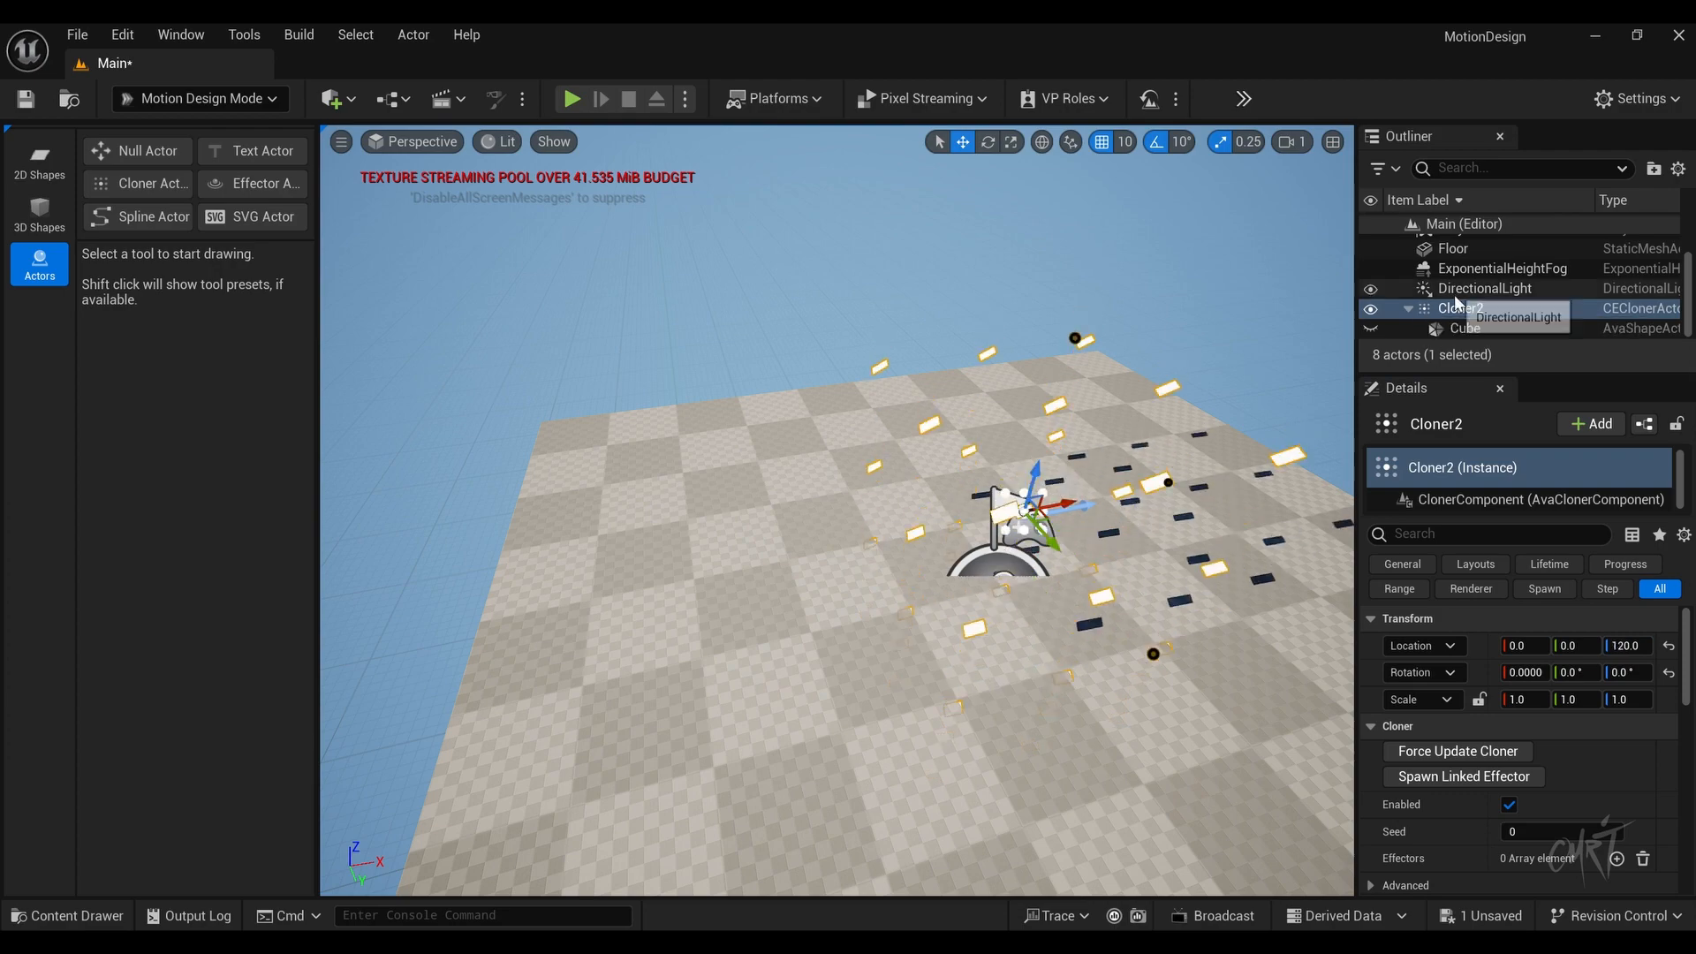
pyautogui.click(1465, 328)
pyautogui.click(1483, 309)
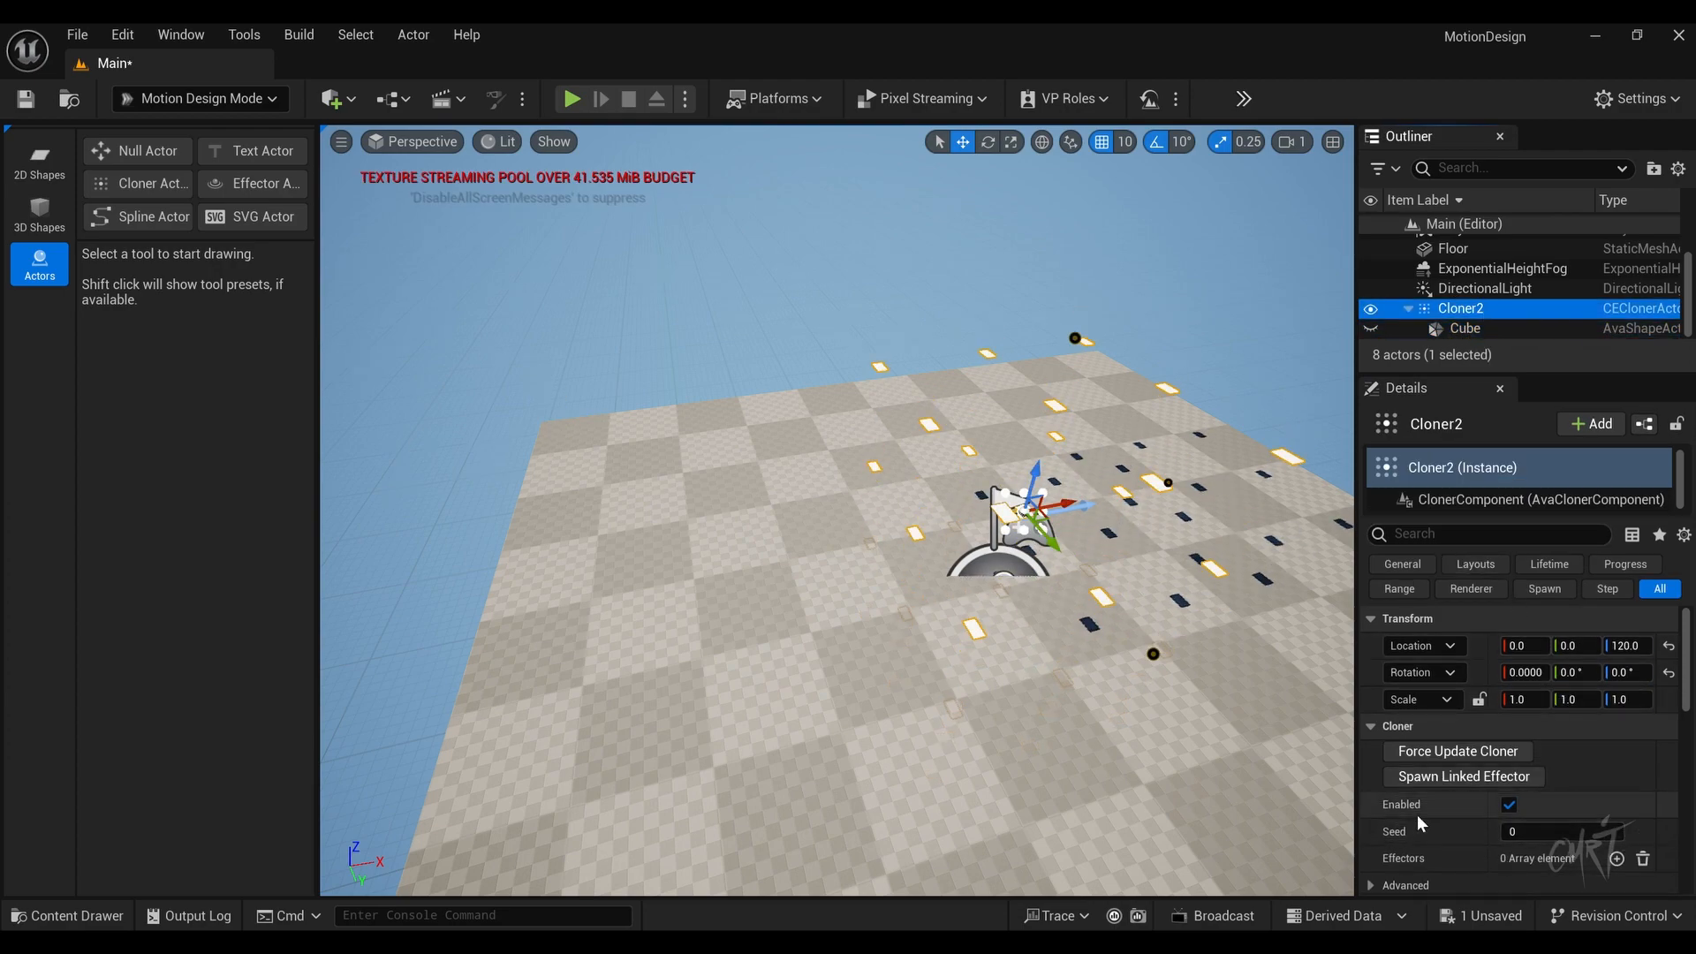
# Step: Tighten the cloner's grid spacing to about 9.2 in X and about 15.3 in Y
pyautogui.scroll(-5, 1441, 809)
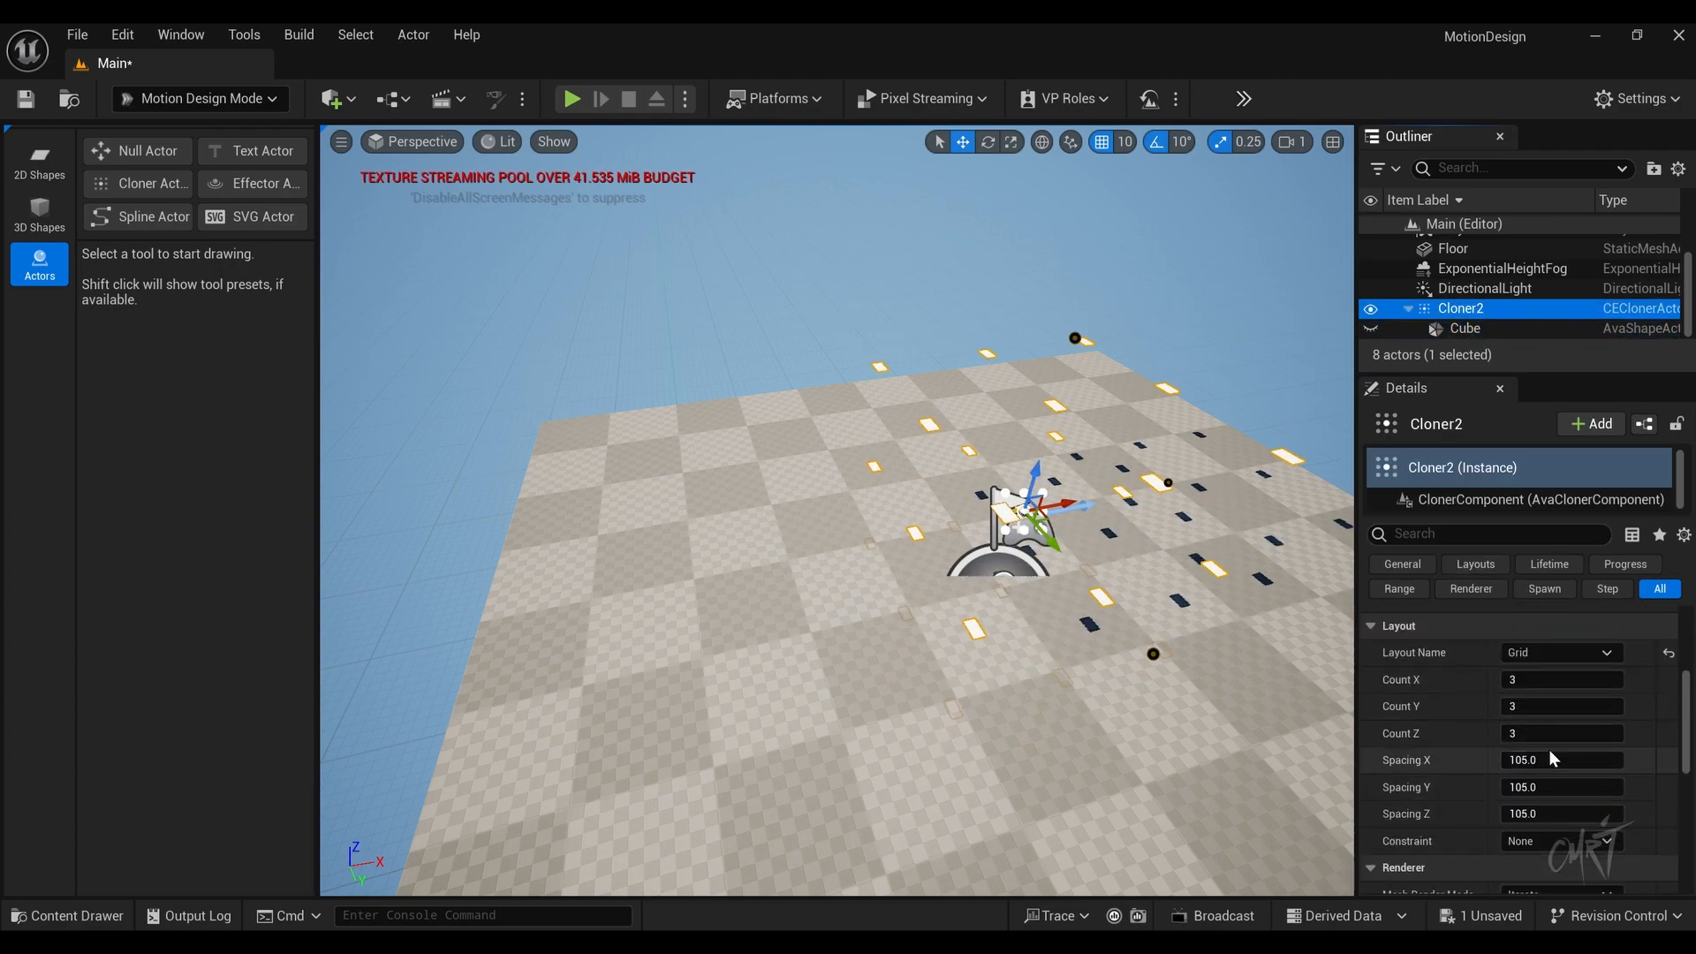
pyautogui.moveTo(1537, 759); pyautogui.dragTo(1475, 759)
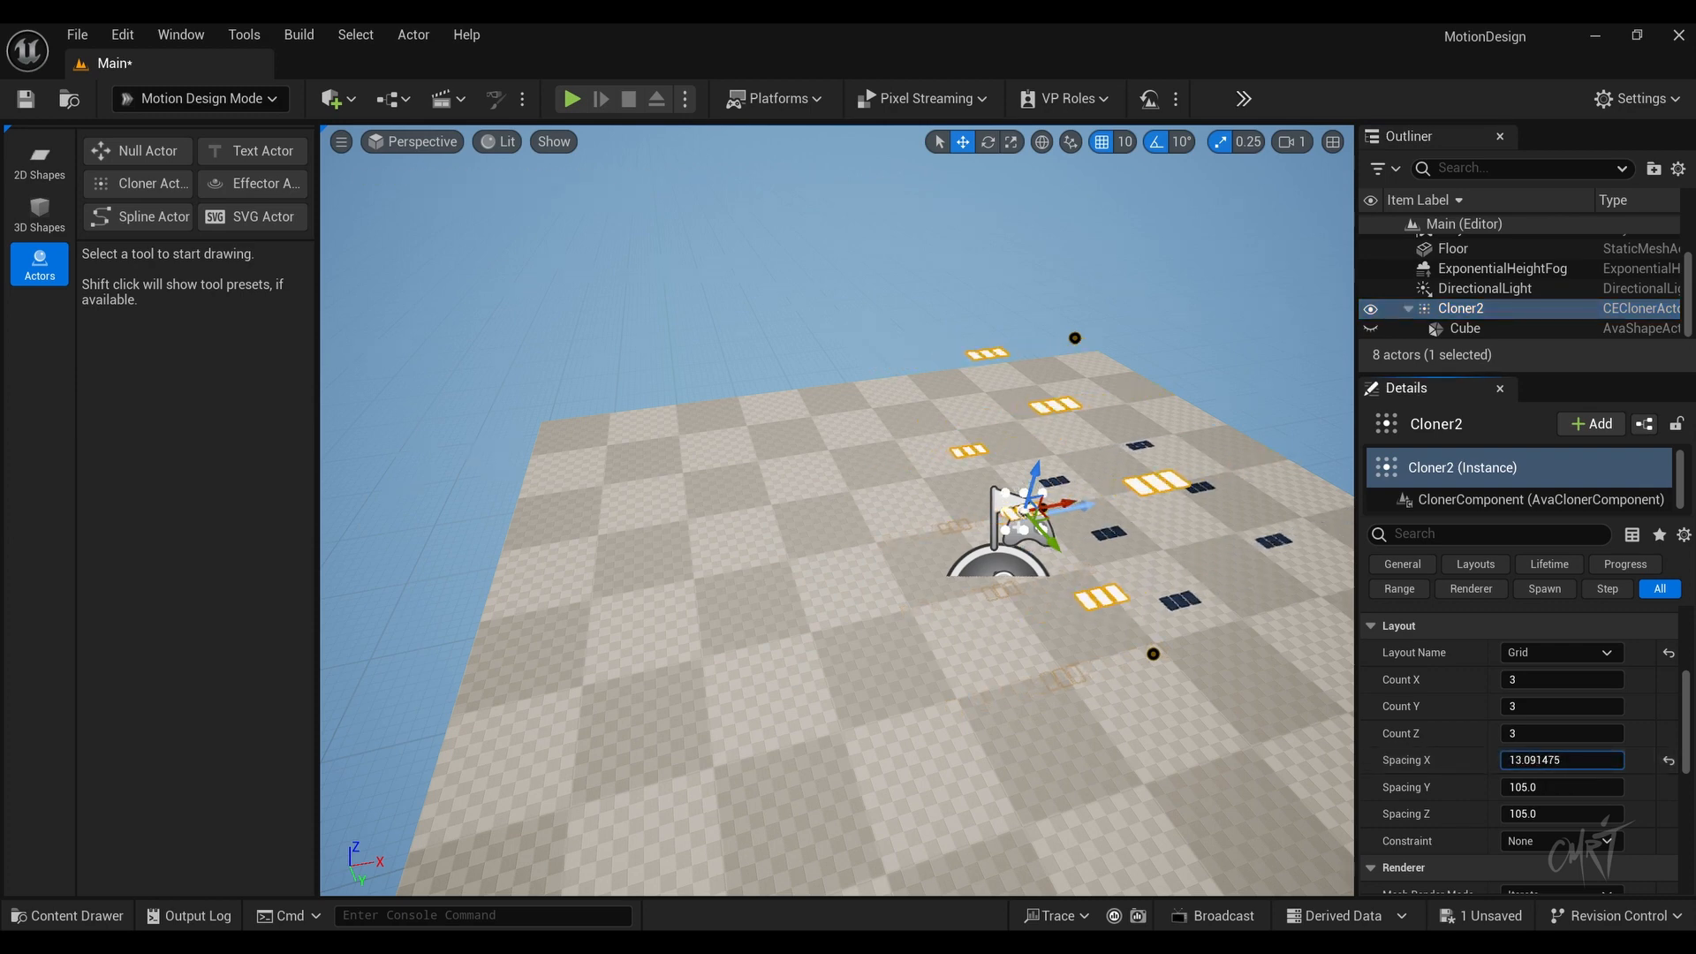
pyautogui.scroll(-3, 1413, 671)
pyautogui.rightClick(1375, 616)
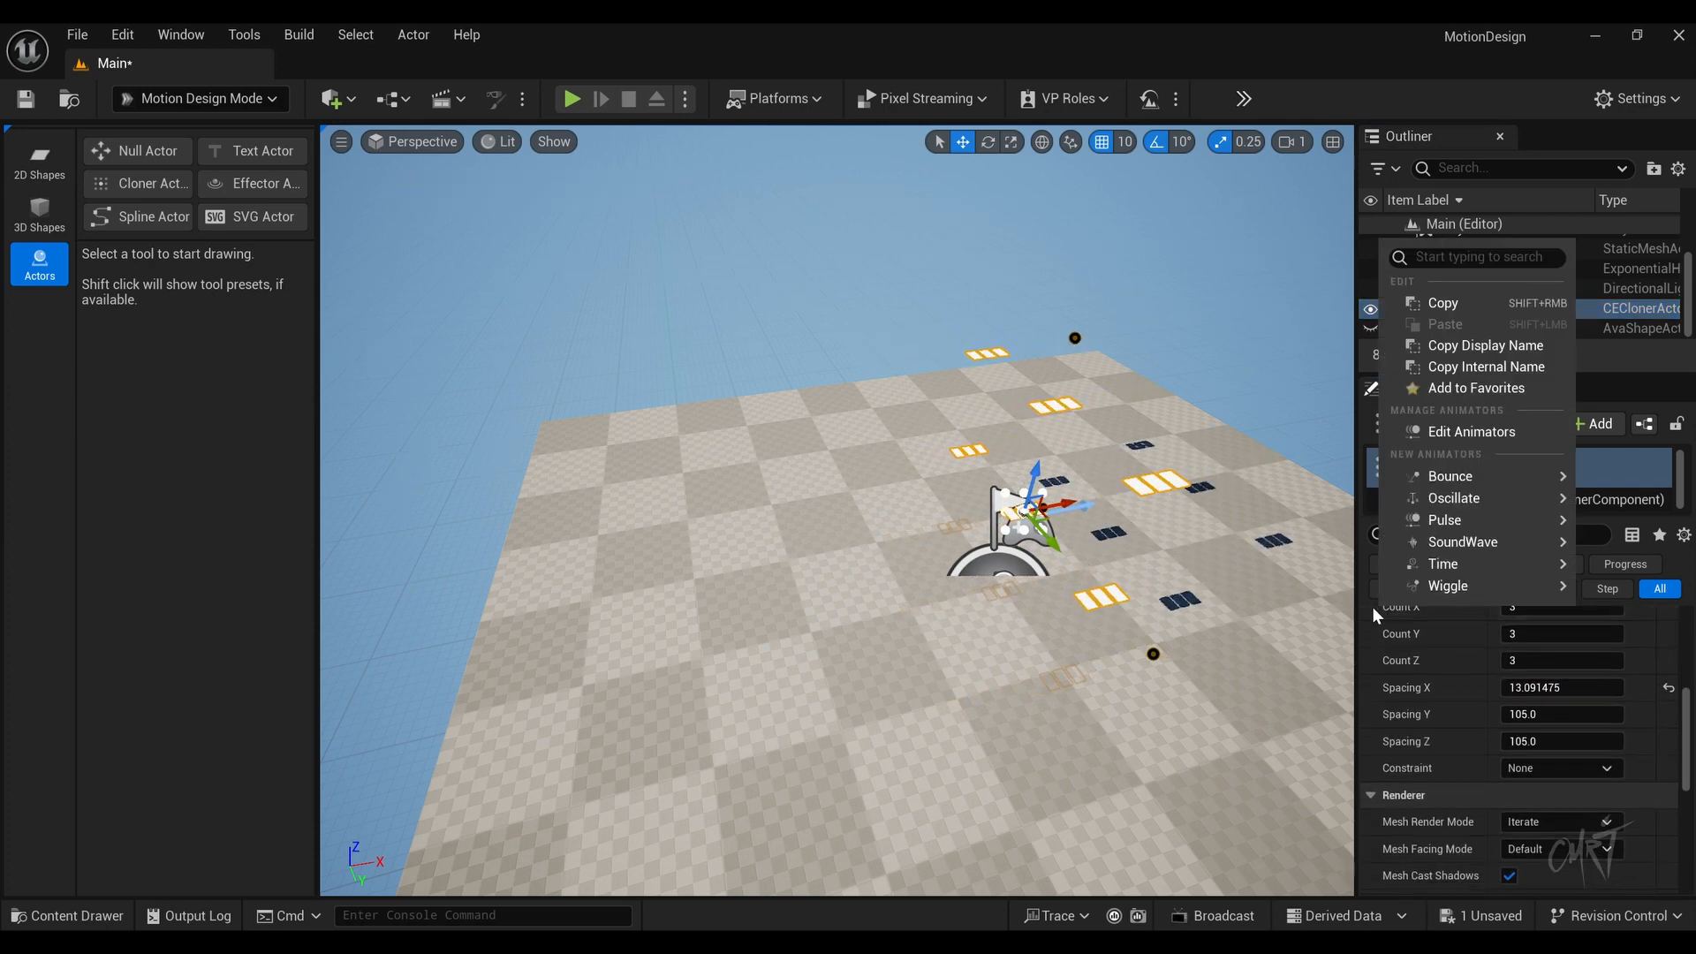
pyautogui.press('Escape')
pyautogui.moveTo(839, 529); pyautogui.dragTo(827, 894, button='right')
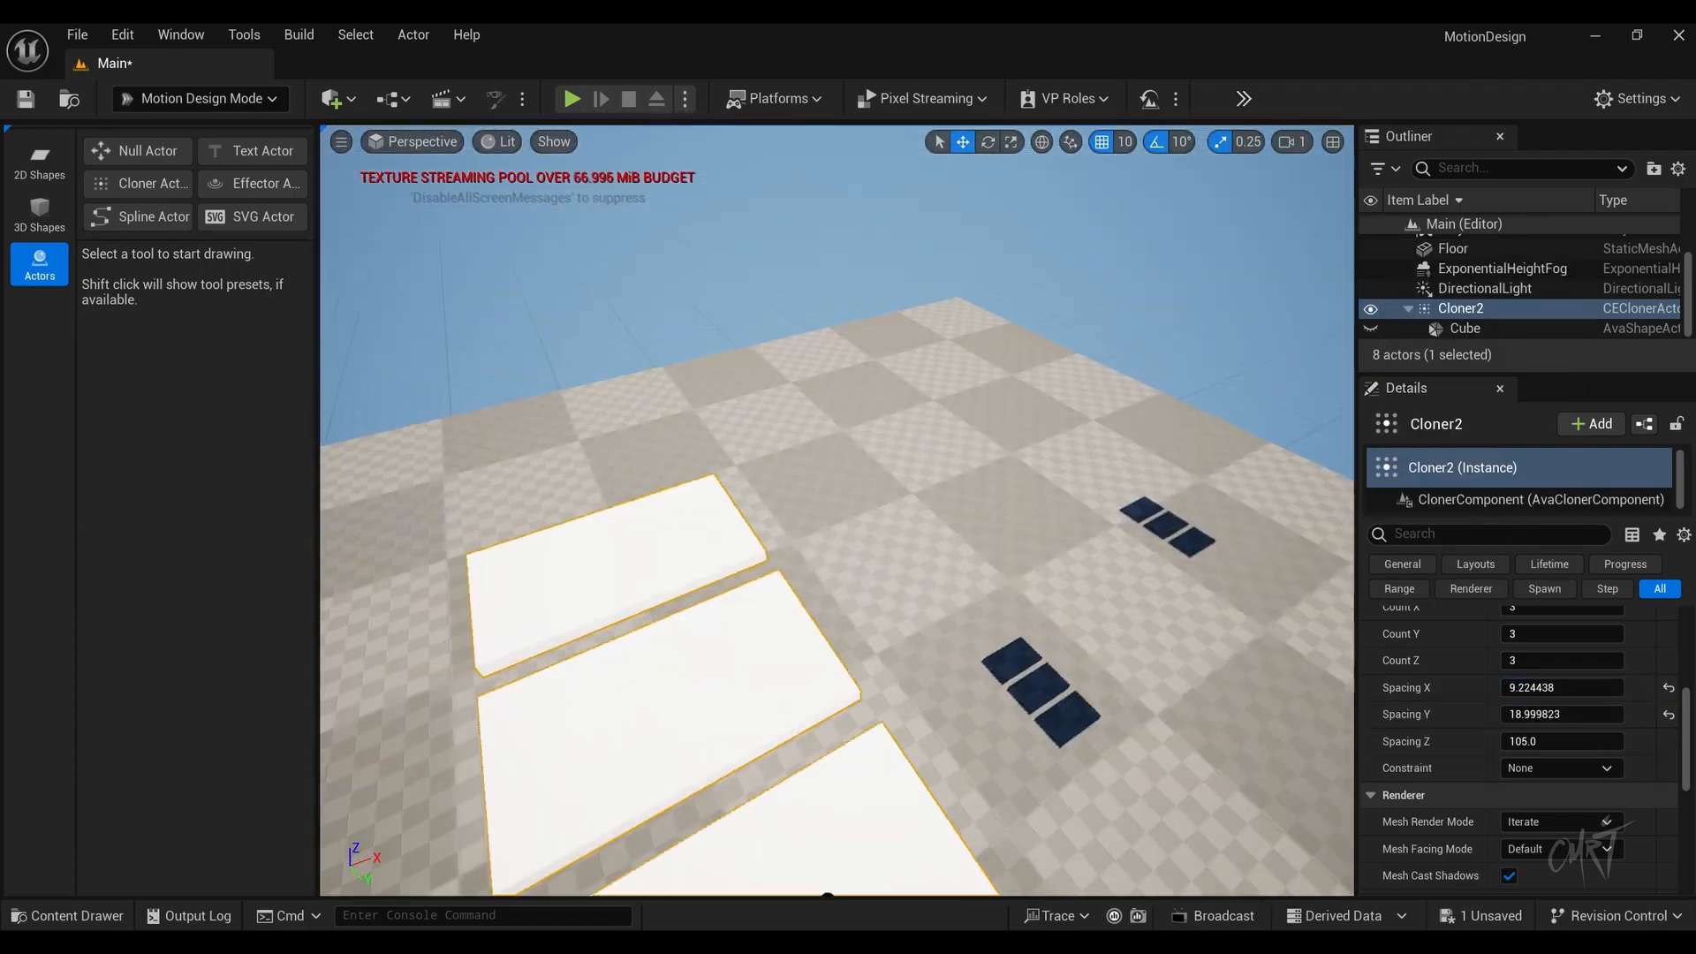
pyautogui.moveTo(1561, 714); pyautogui.dragTo(1536, 714)
# Step: Set the cloner's Count Z to 0 and frame the clones
pyautogui.click(1561, 659)
pyautogui.write('0')
pyautogui.press('Return')
pyautogui.press('f')
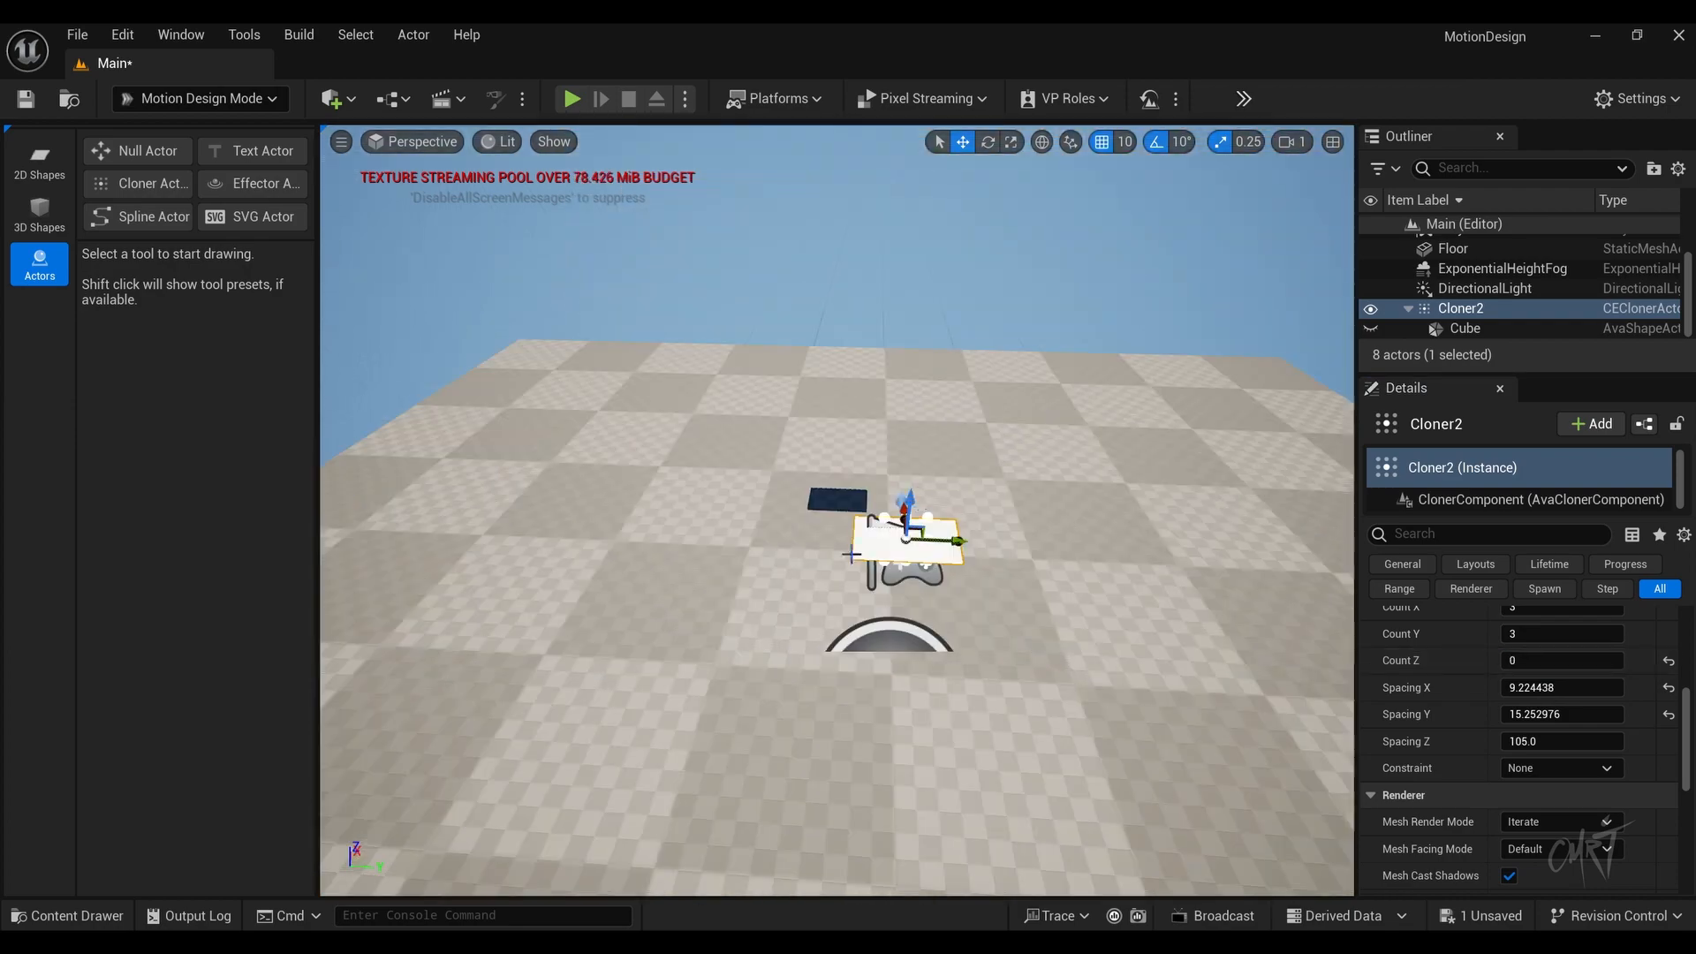
pyautogui.scroll(-10, 913, 478)
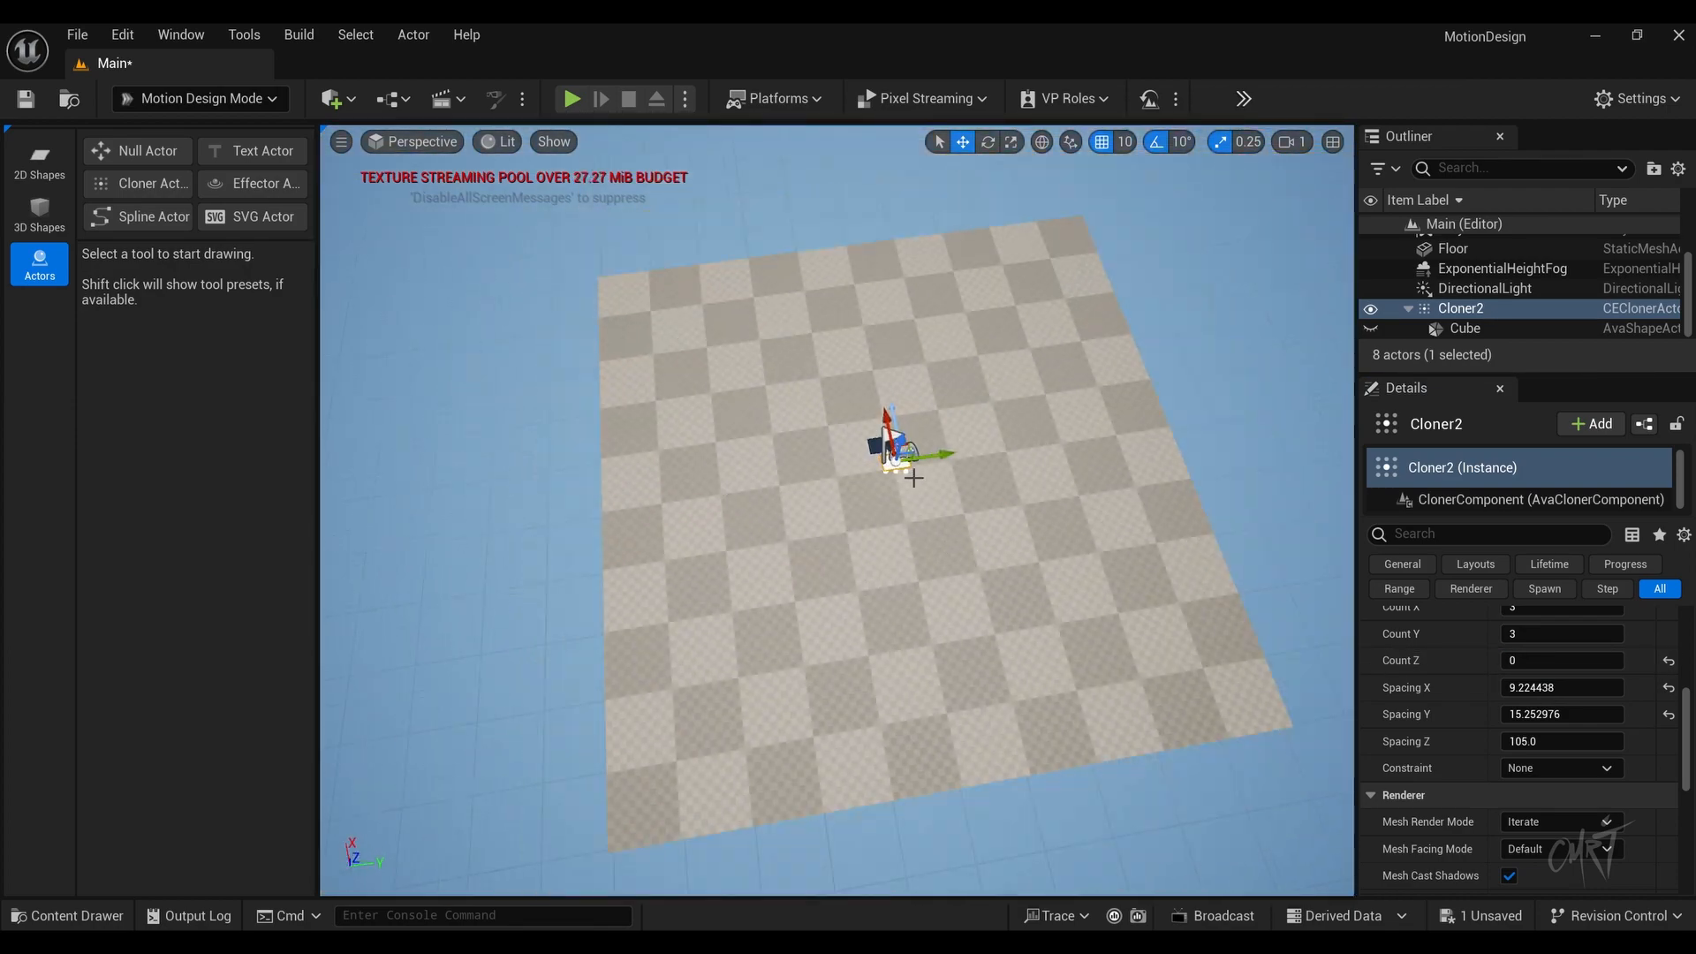
# Step: Set the cloner's grid counts to 1000 in X and 100 in Y
pyautogui.scroll(2, 1519, 706)
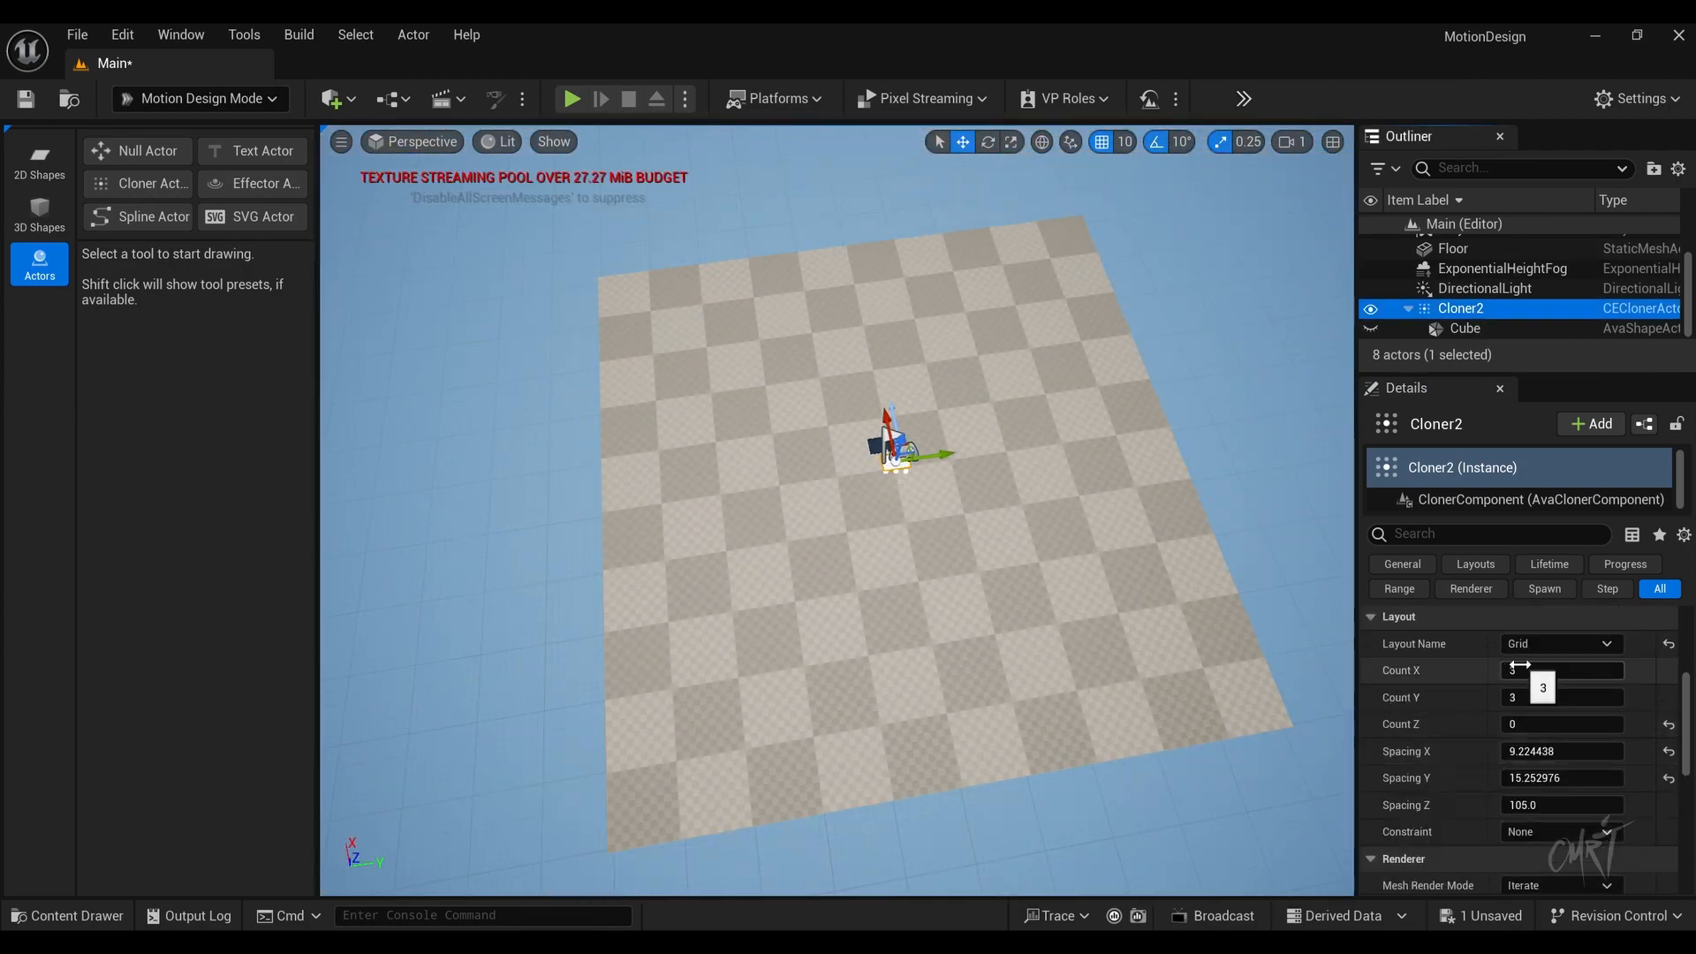
pyautogui.click(1562, 670)
pyautogui.write('1000')
pyautogui.press('Return')
pyautogui.click(1517, 698)
pyautogui.write('1')
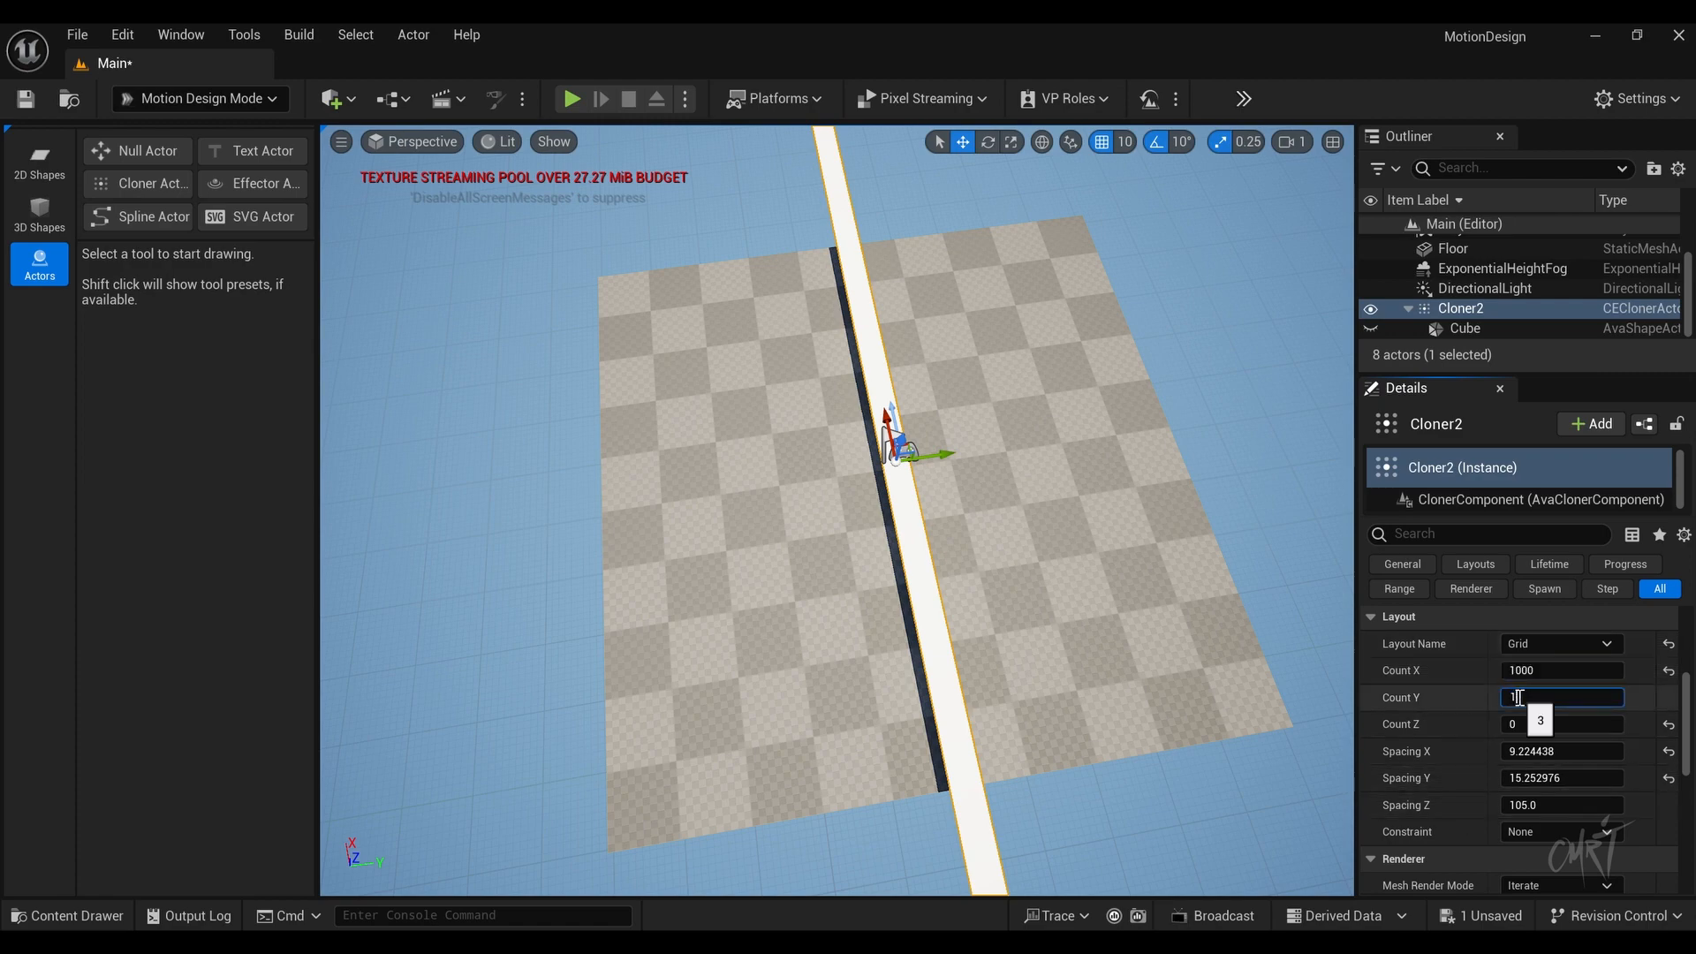
pyautogui.write('00')
pyautogui.press('Return')
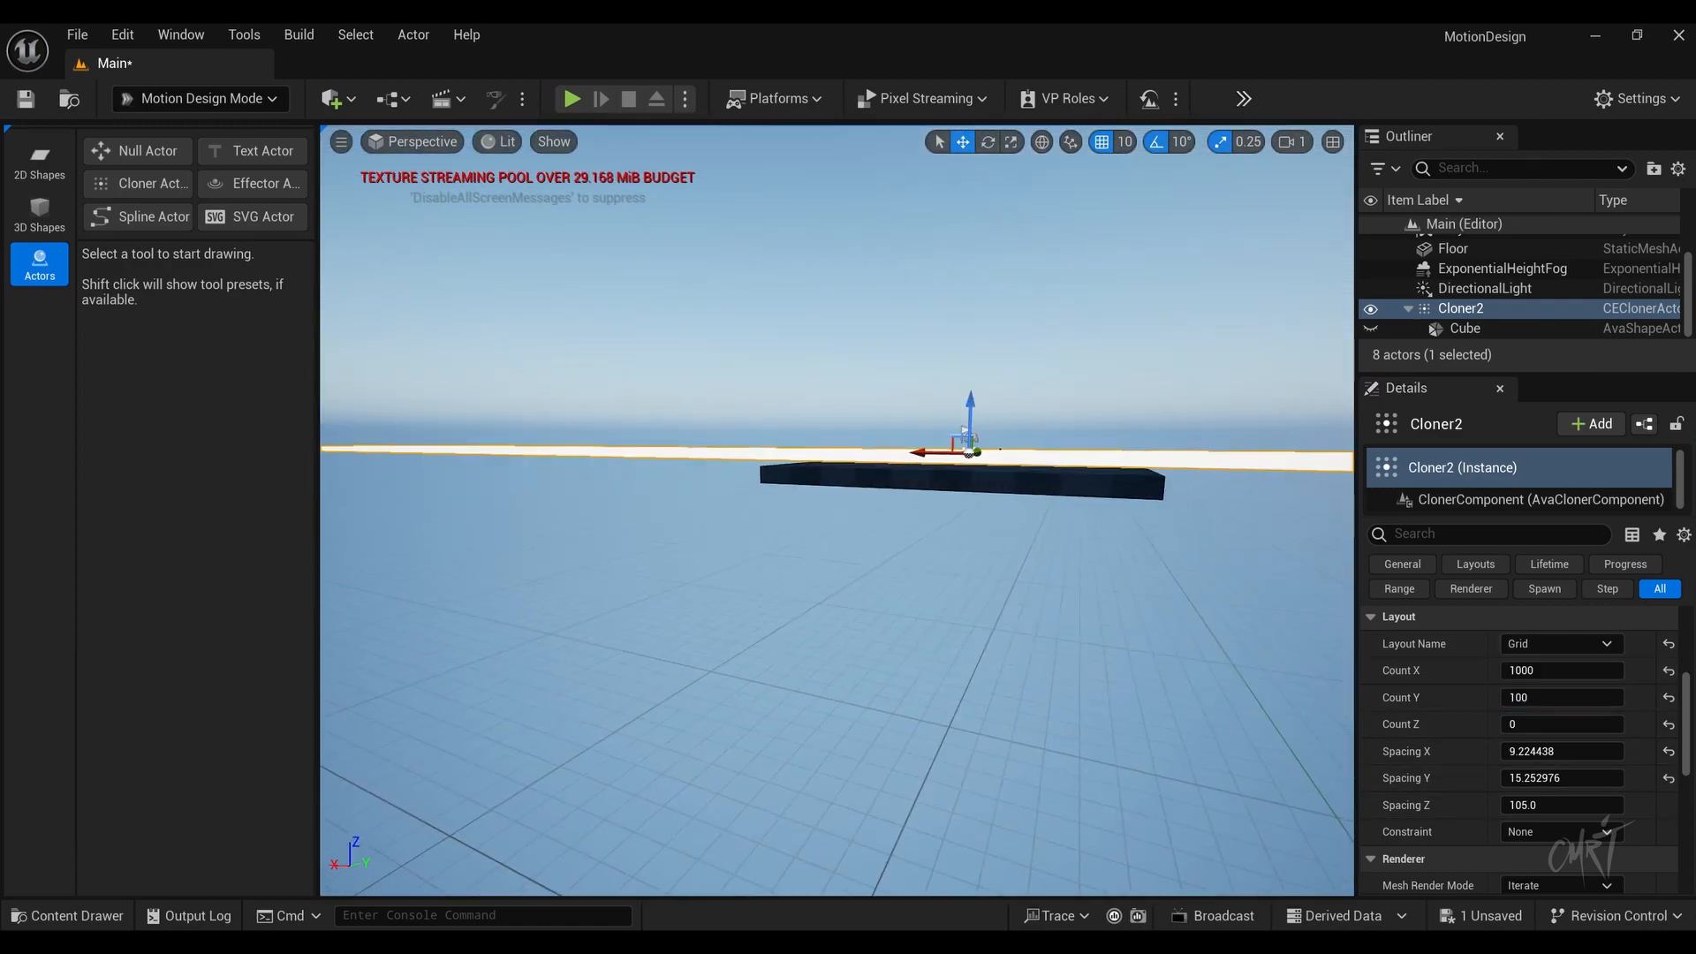
# Step: Scale the floor to 9.5 in X and 2.0 in Y so it extends beneath the clones
pyautogui.click(980, 481)
pyautogui.press('r')
pyautogui.moveTo(928, 466); pyautogui.dragTo(848, 492)
pyautogui.moveTo(847, 492); pyautogui.dragTo(689, 442, button='right')
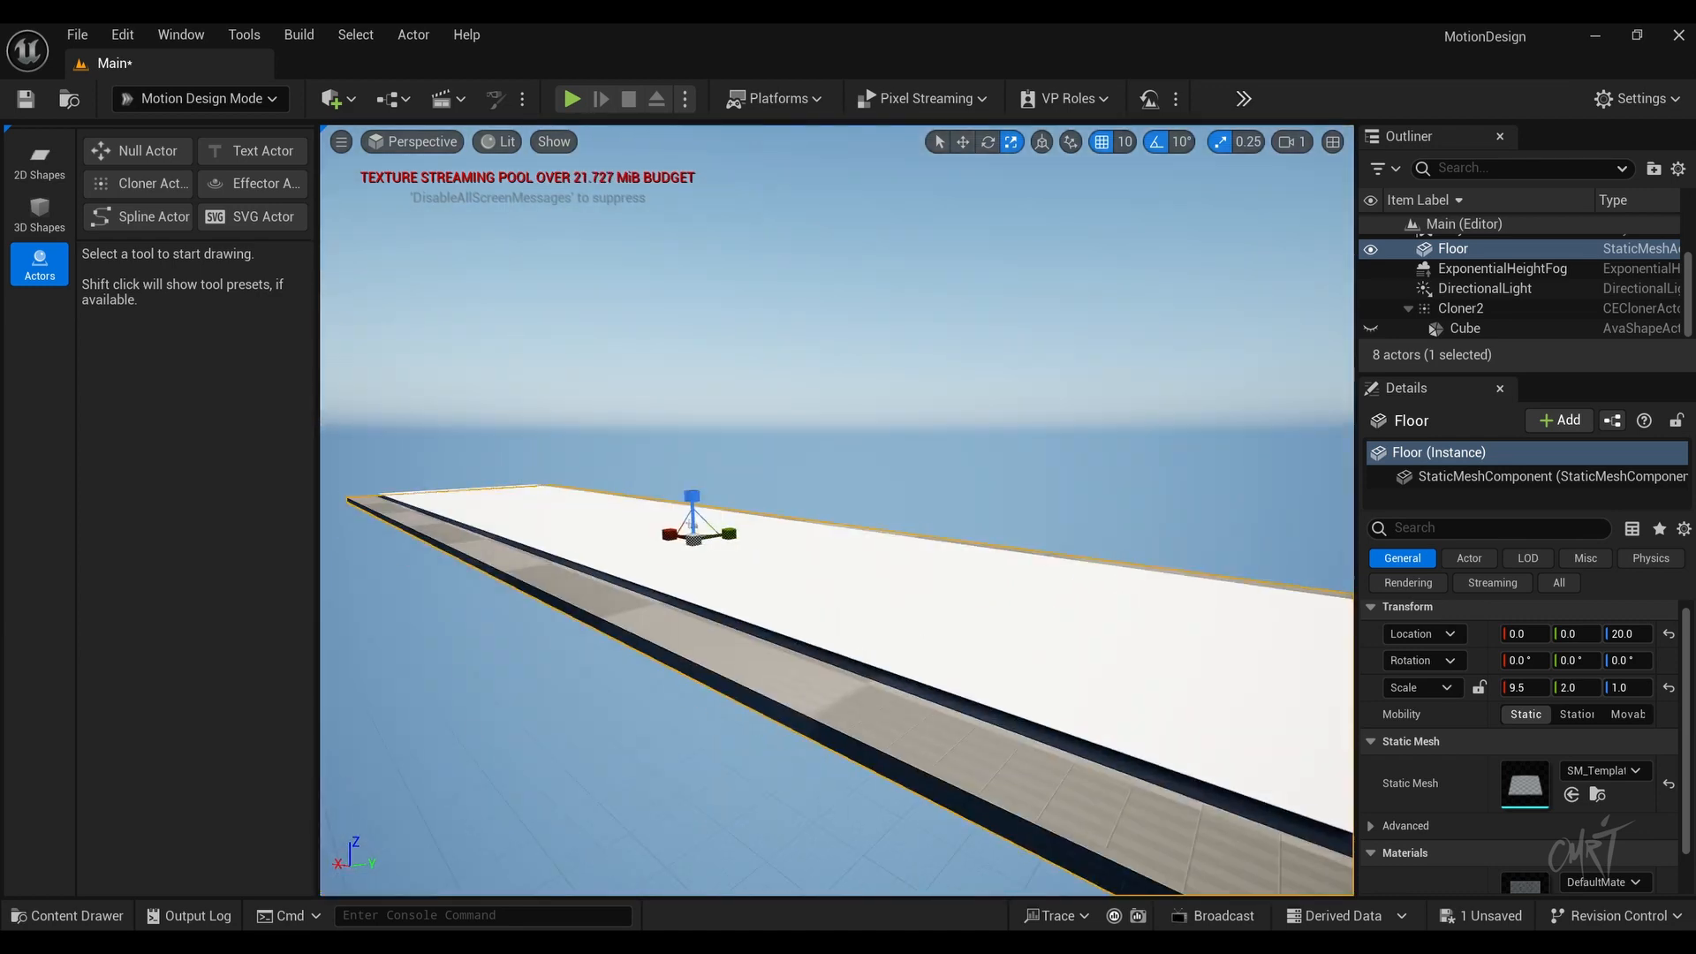
# Step: Spawn an effector linked to the cloner
pyautogui.click(1448, 309)
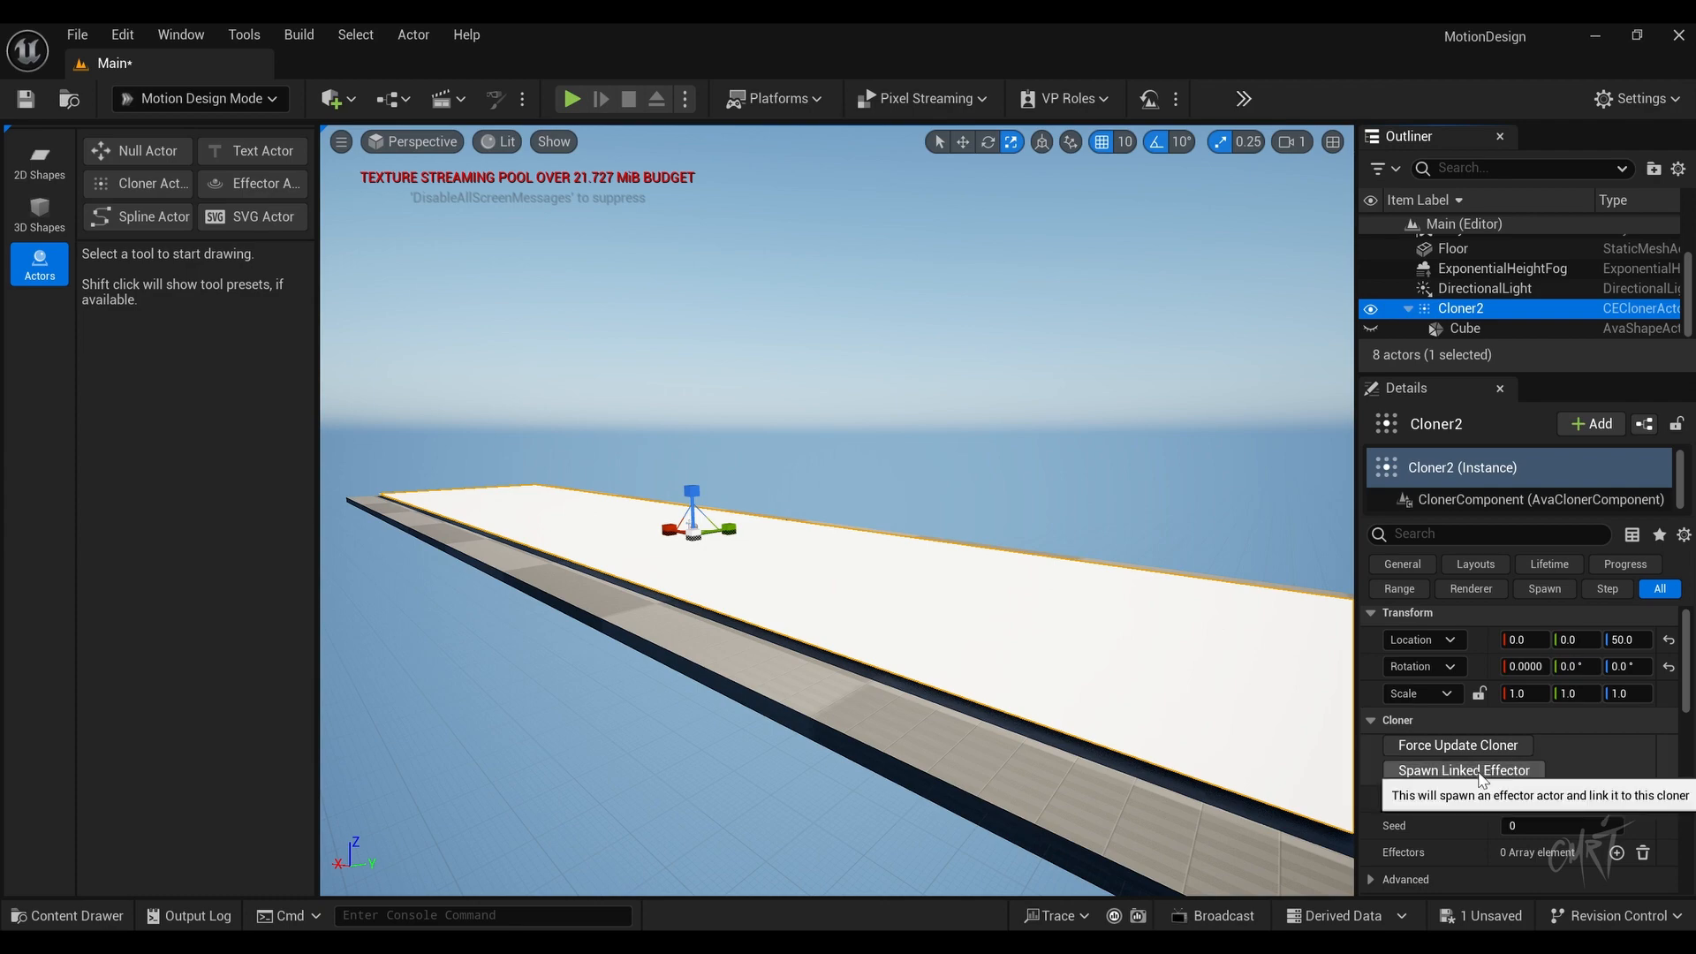
pyautogui.click(1455, 771)
pyautogui.press('w')
pyautogui.moveTo(423, 384); pyautogui.dragTo(468, 464, button='right')
pyautogui.press('w')
pyautogui.moveTo(846, 541); pyautogui.dragTo(851, 474)
pyautogui.hotkey('ctrl', 'z')
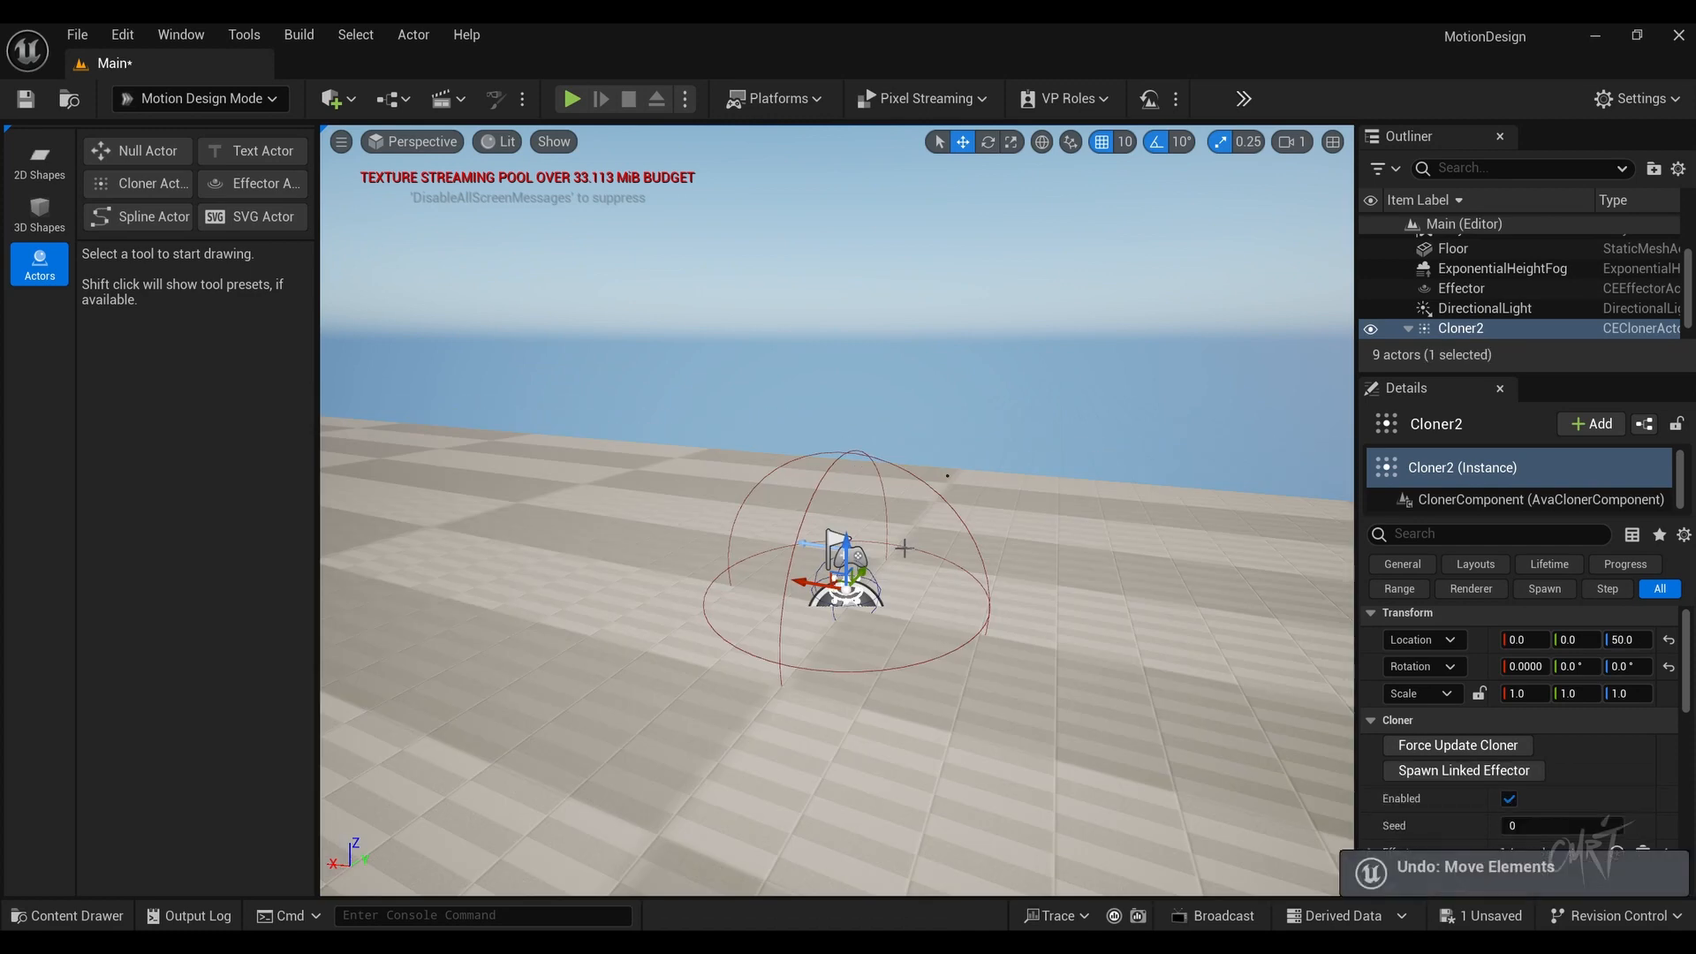
# Step: Select the effector and set its easing to Random
pyautogui.click(1478, 294)
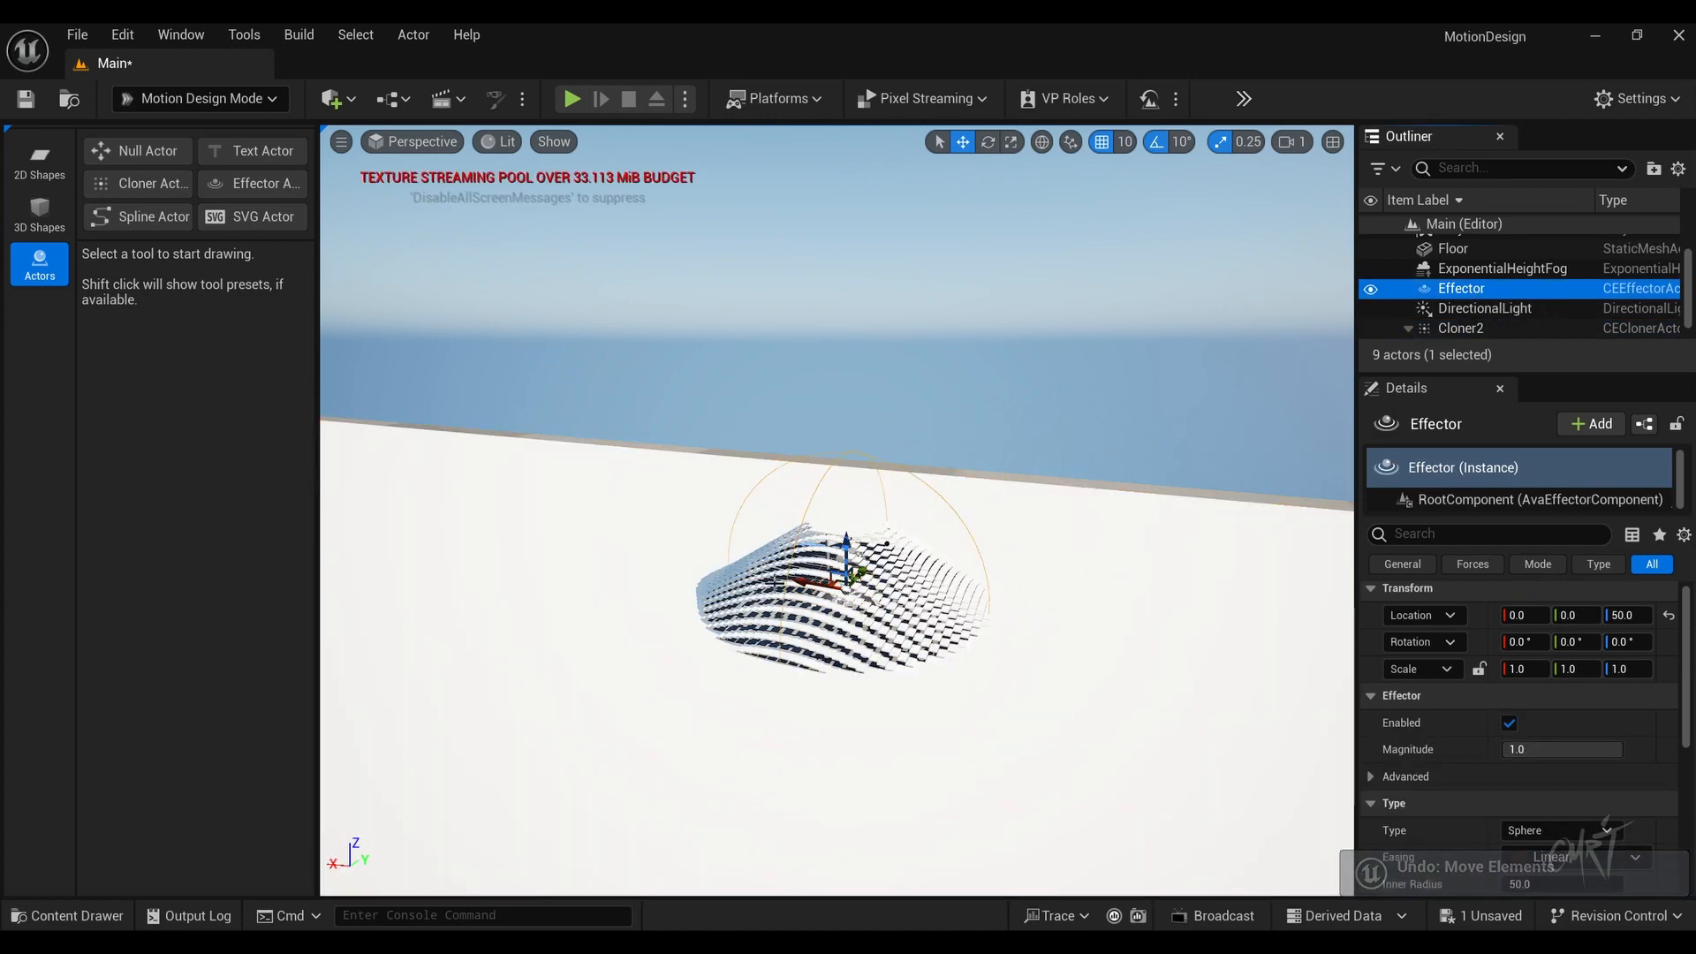
pyautogui.moveTo(846, 541)
pyautogui.mouseDown()
pyautogui.moveTo(843, 369)
pyautogui.moveTo(841, 578)
pyautogui.moveTo(848, 517)
pyautogui.moveTo(847, 543)
pyautogui.mouseUp()
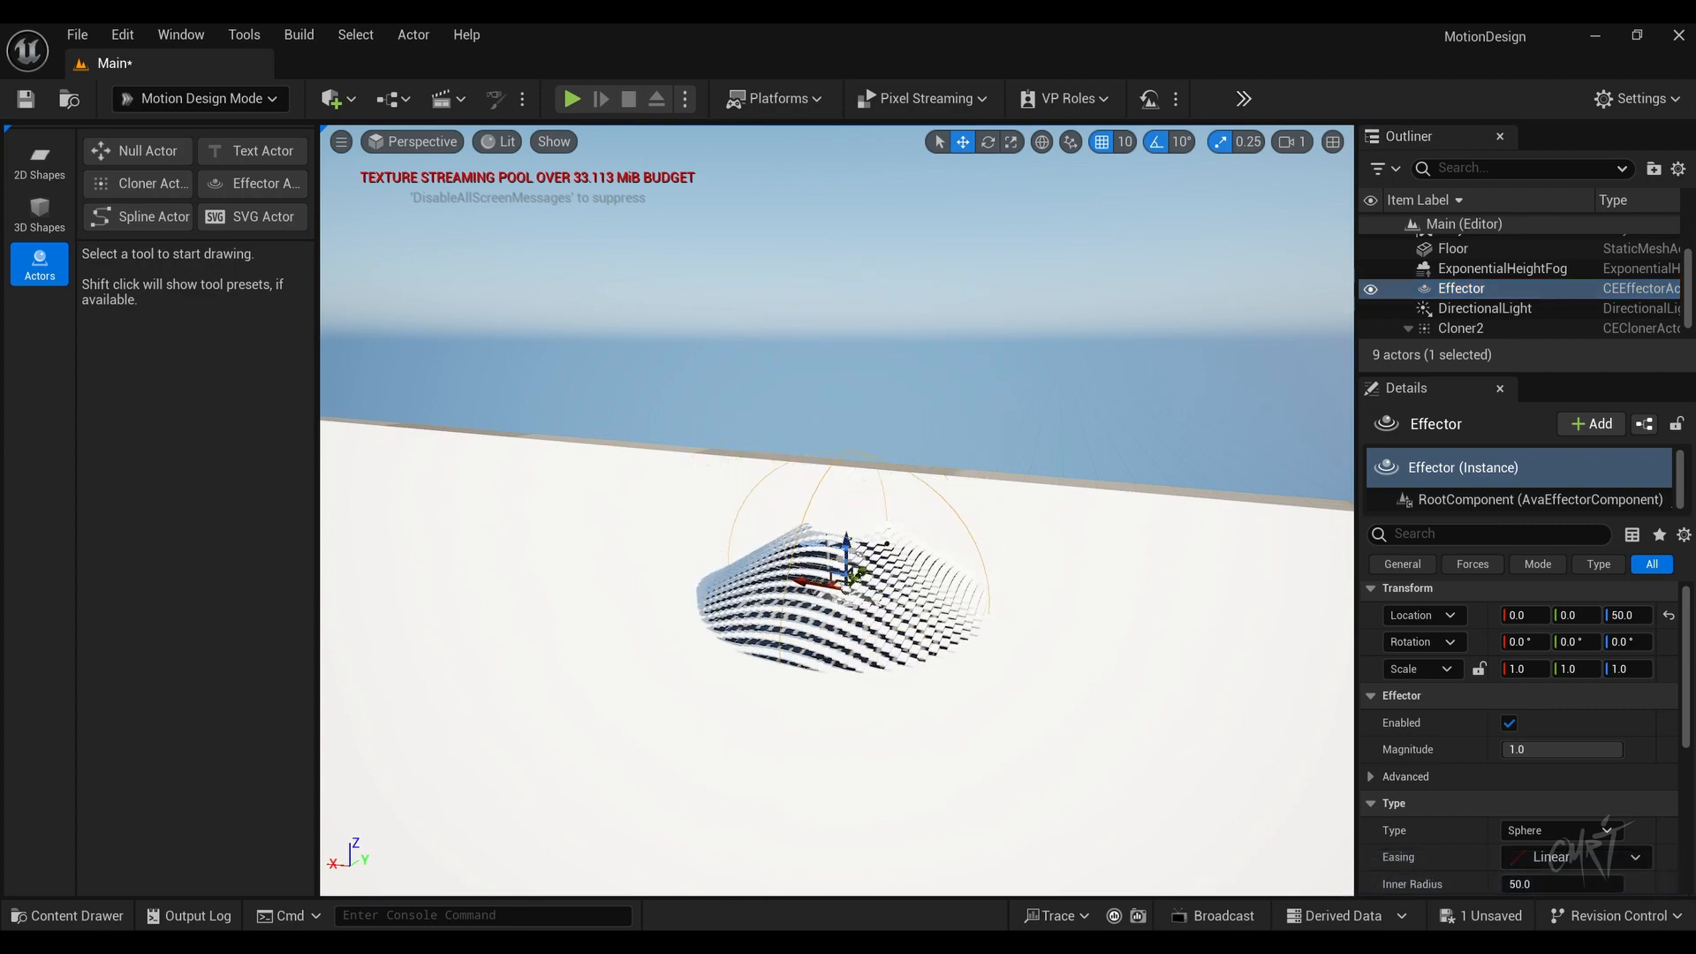
pyautogui.press('w')
pyautogui.moveTo(871, 599); pyautogui.dragTo(925, 695, button='right')
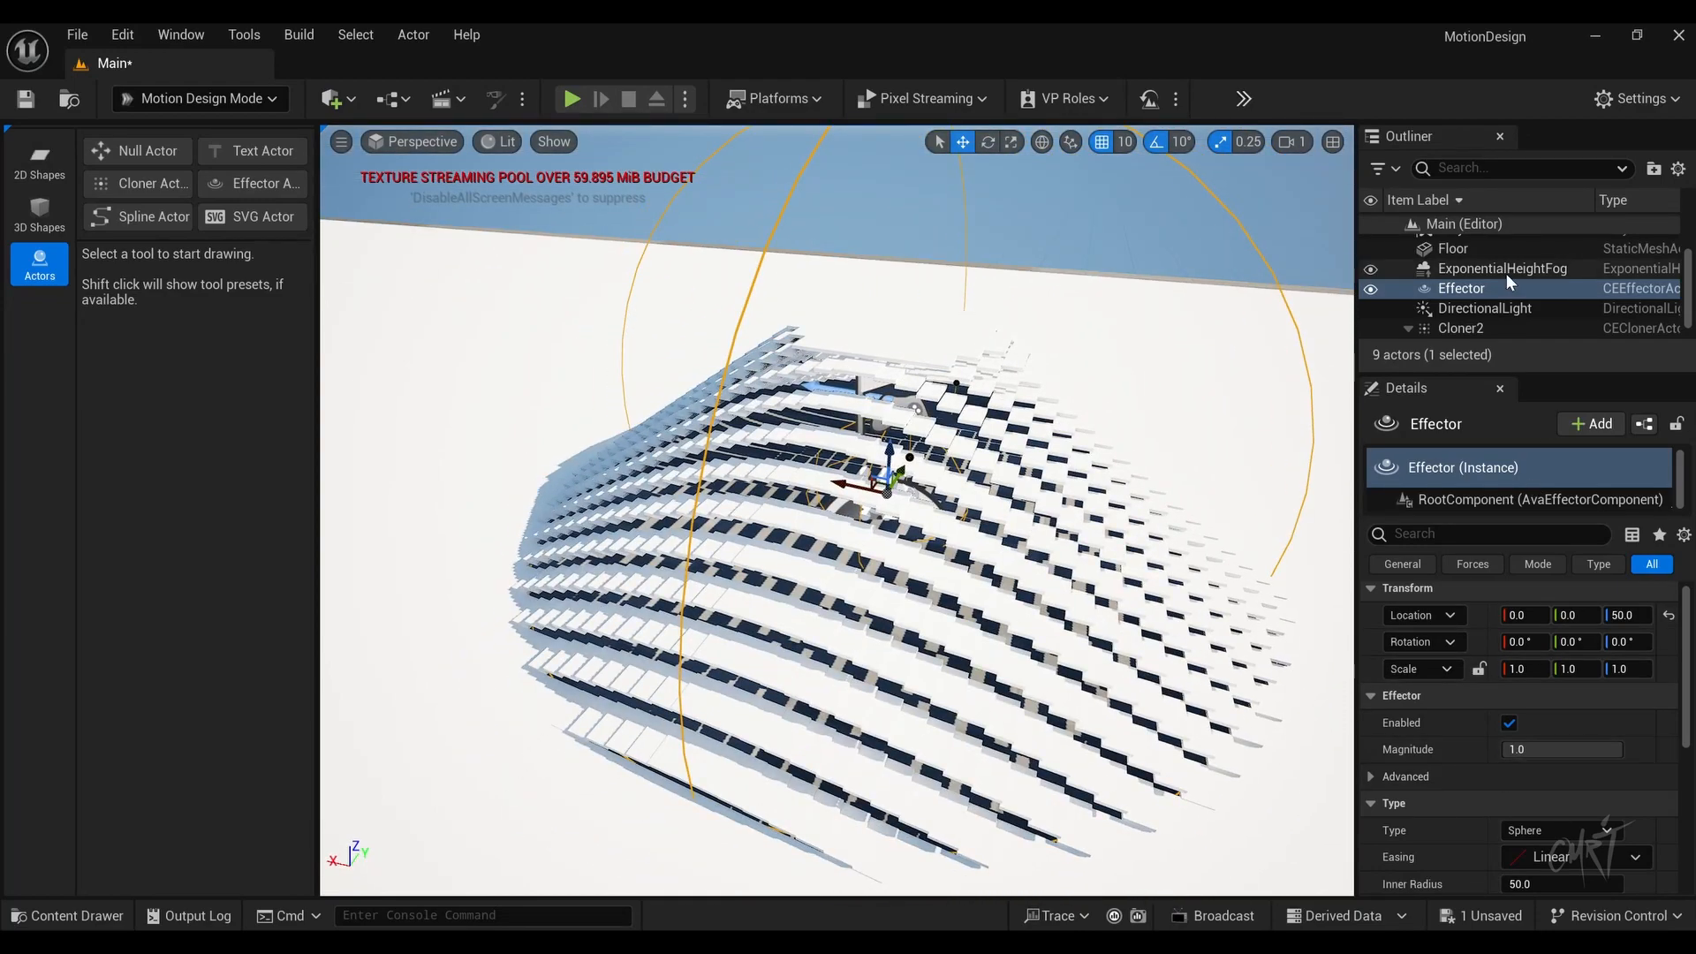
pyautogui.scroll(-4, 1554, 724)
pyautogui.click(1561, 705)
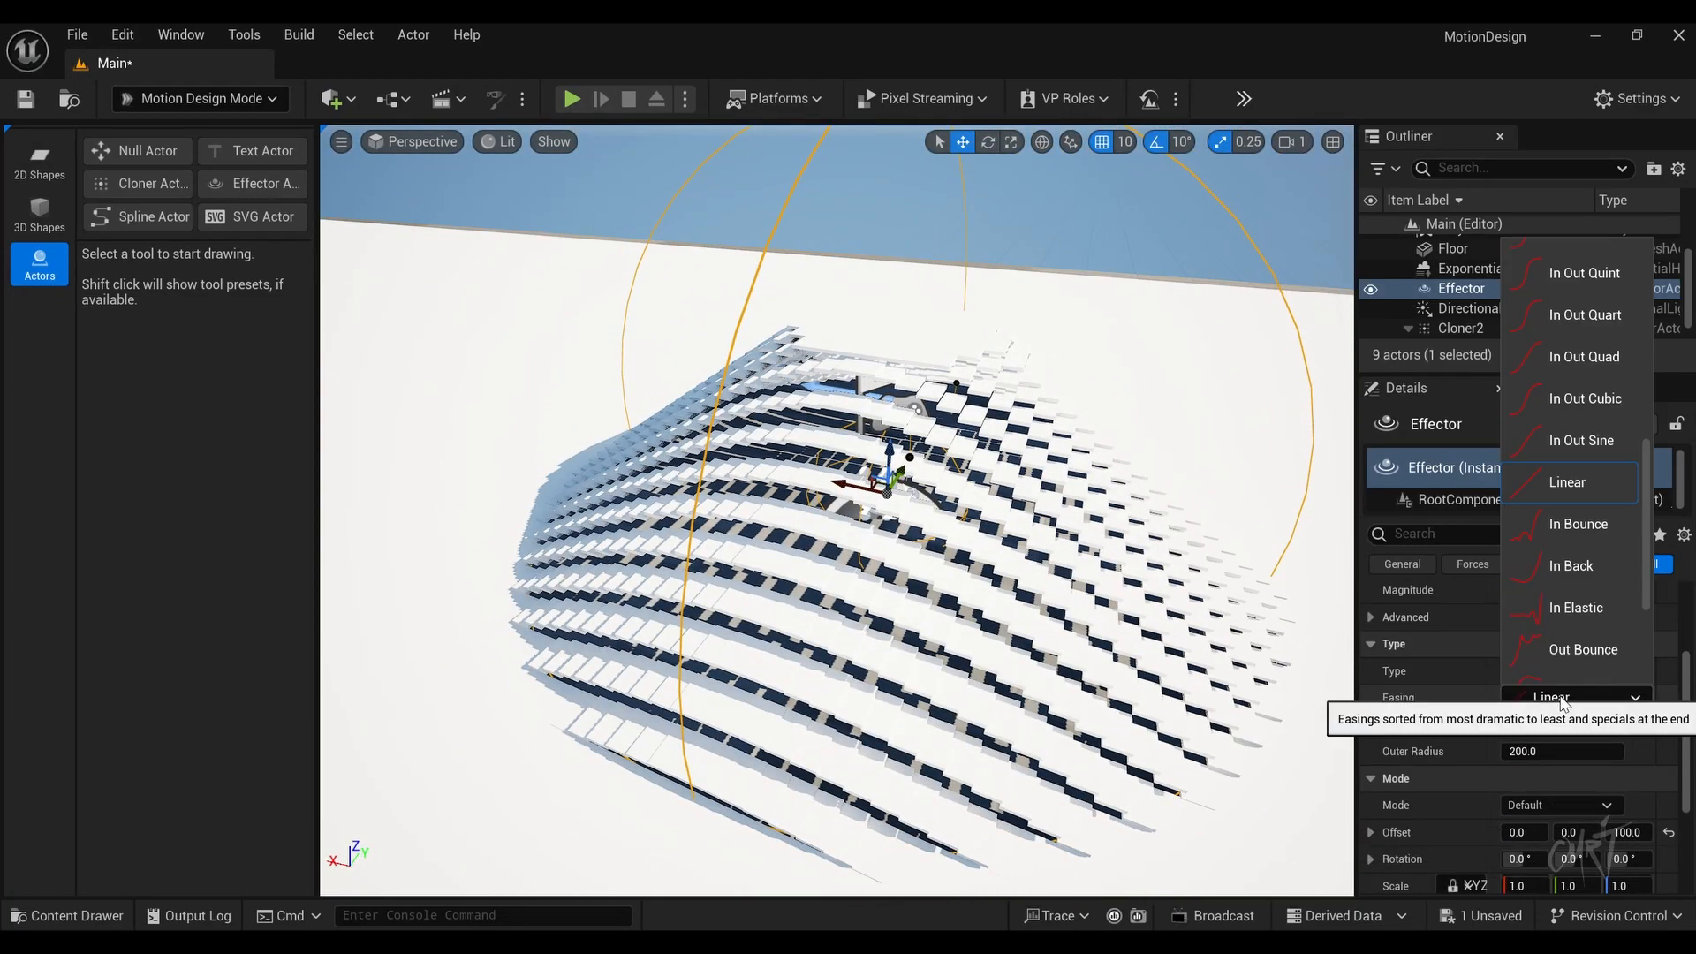
pyautogui.scroll(-4, 1572, 618)
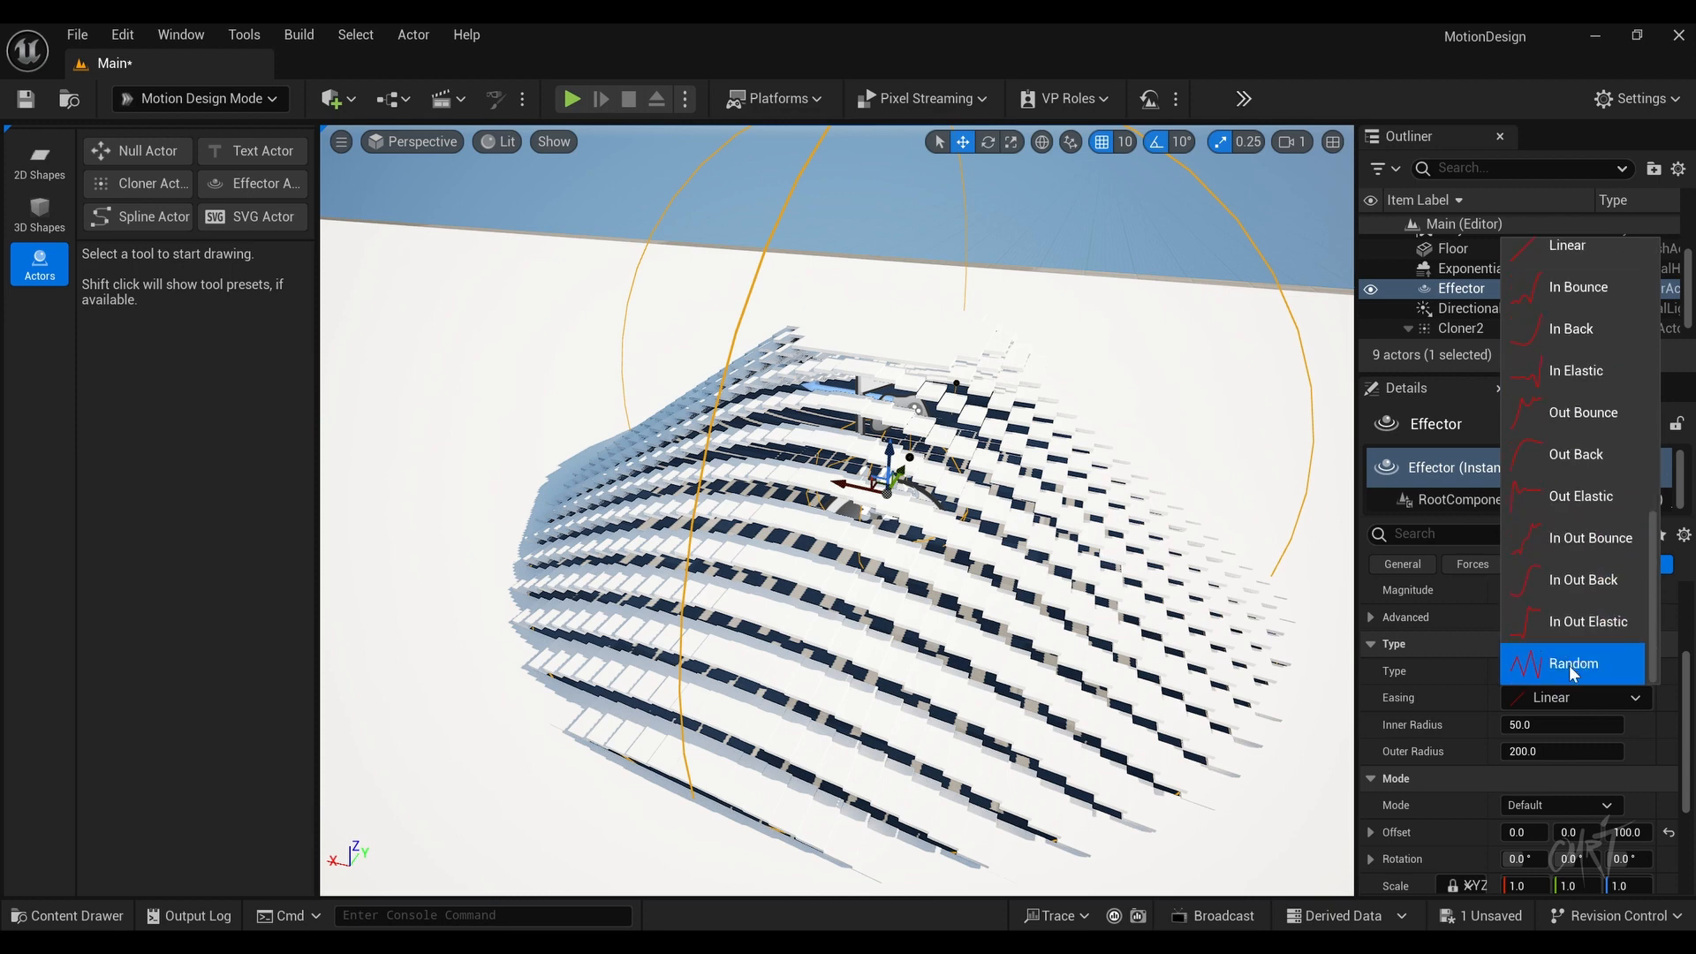
pyautogui.click(1570, 664)
# Step: Set the effector's offset to 50, 46, 32
pyautogui.scroll(-2, 1518, 794)
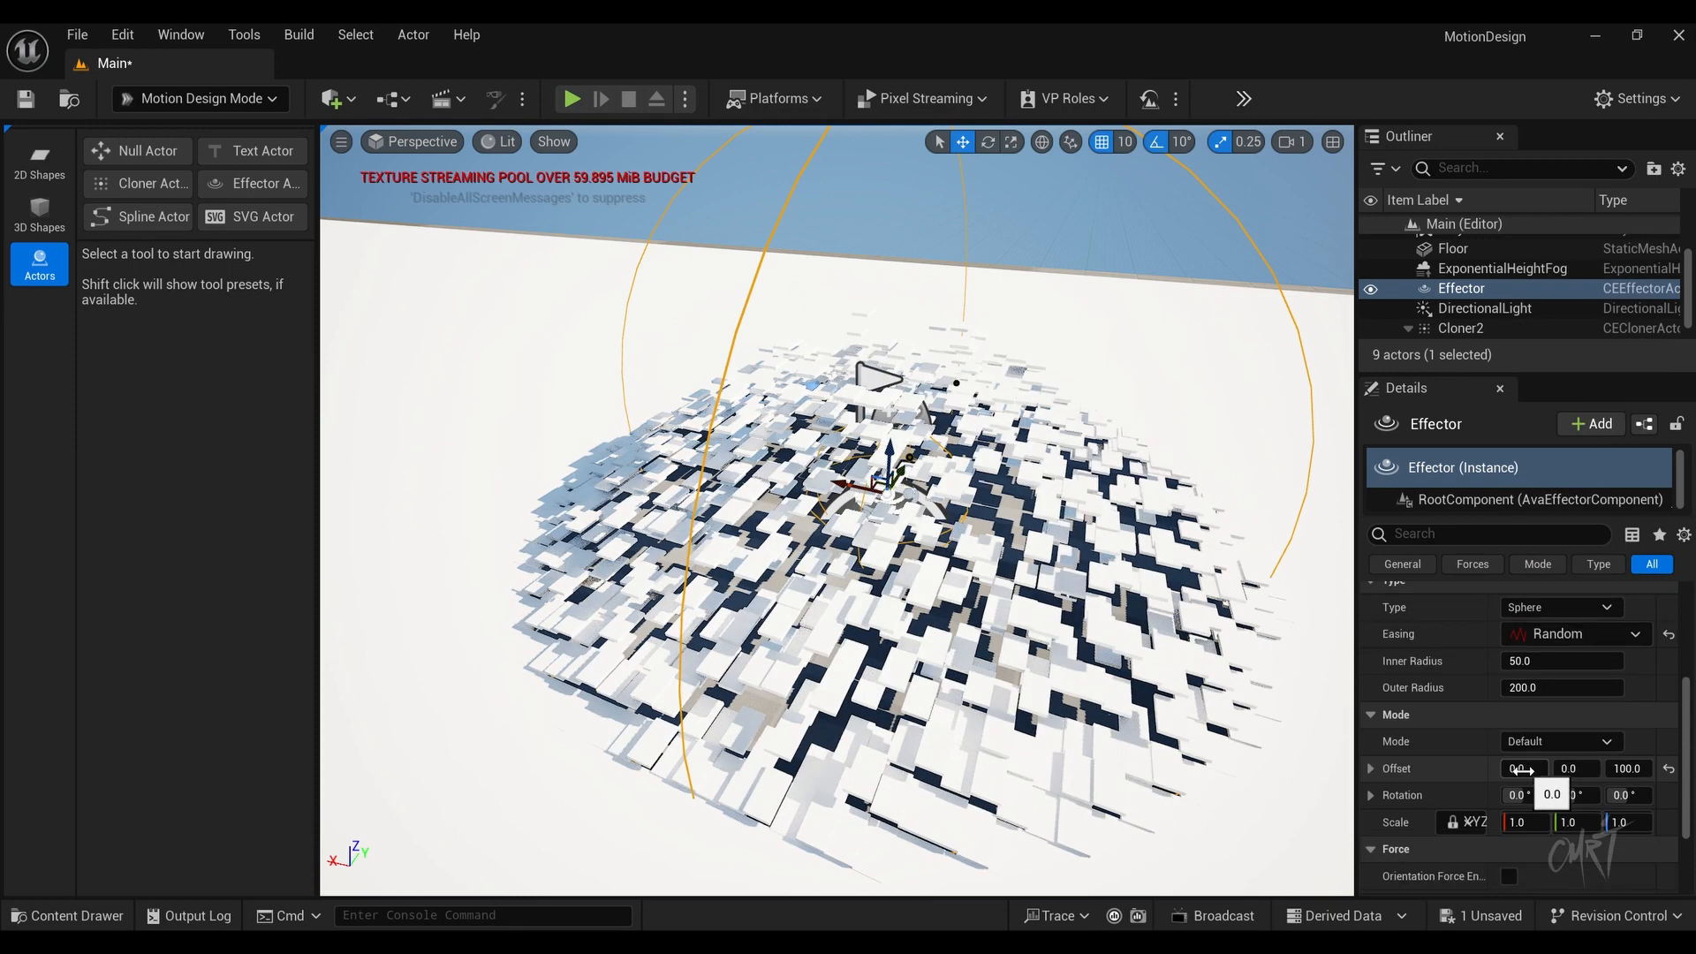
pyautogui.click(1570, 768)
pyautogui.write('46')
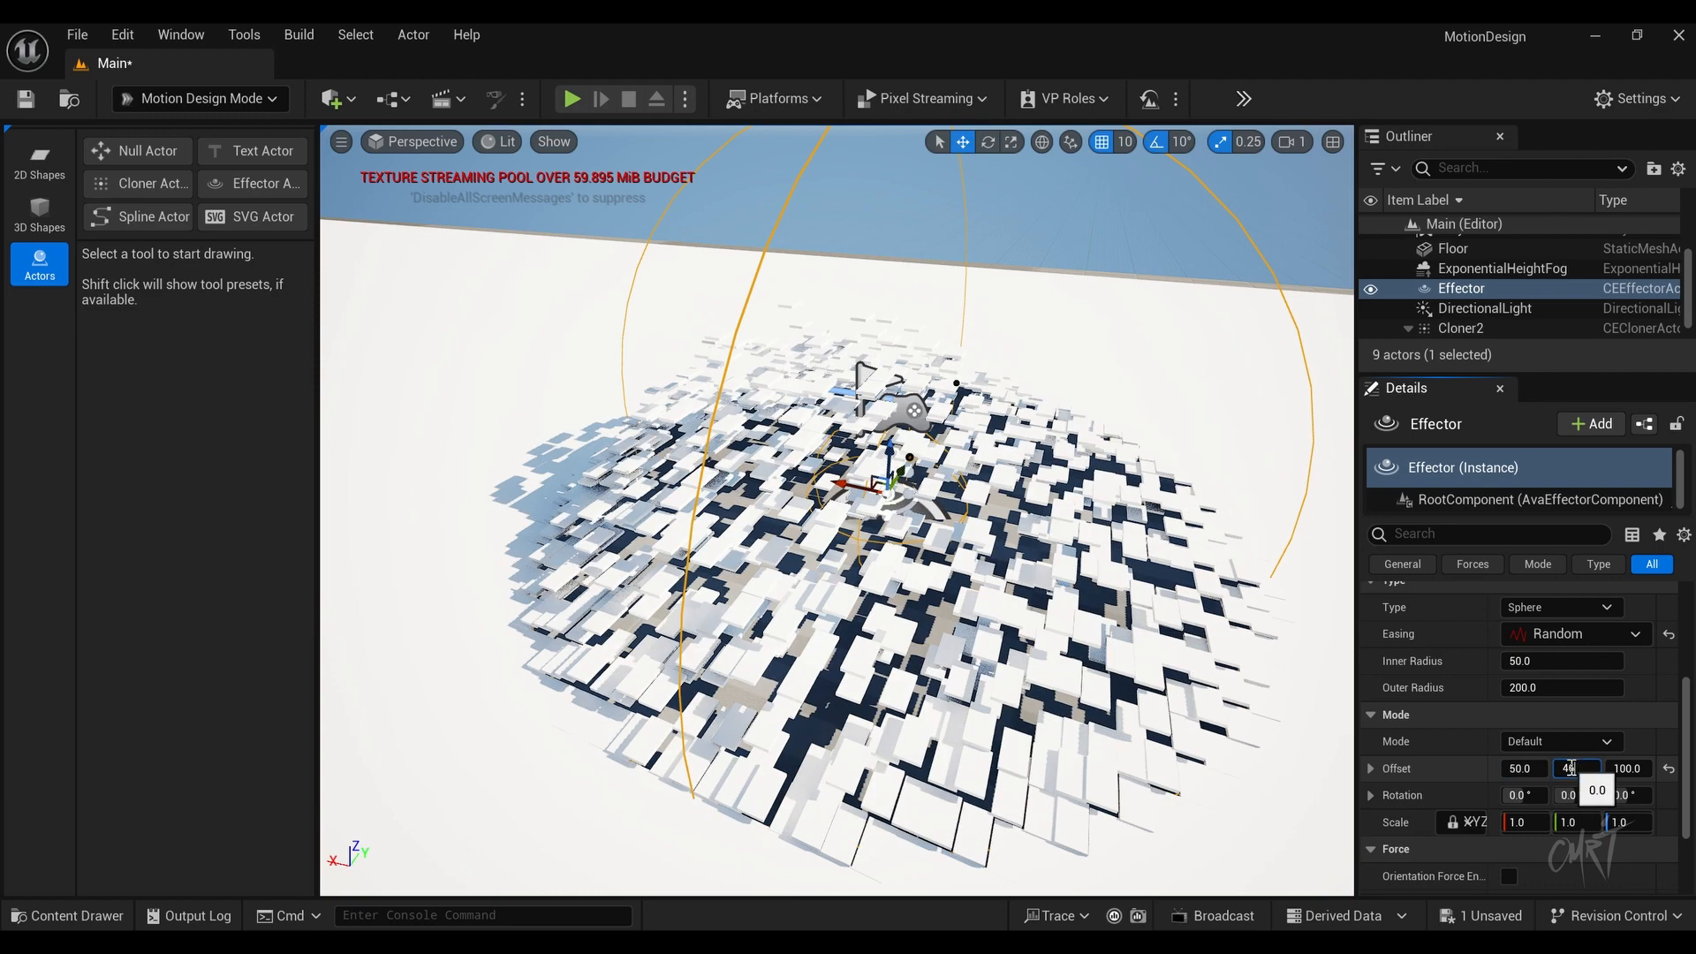
pyautogui.click(1626, 768)
pyautogui.write('32')
pyautogui.press('Return')
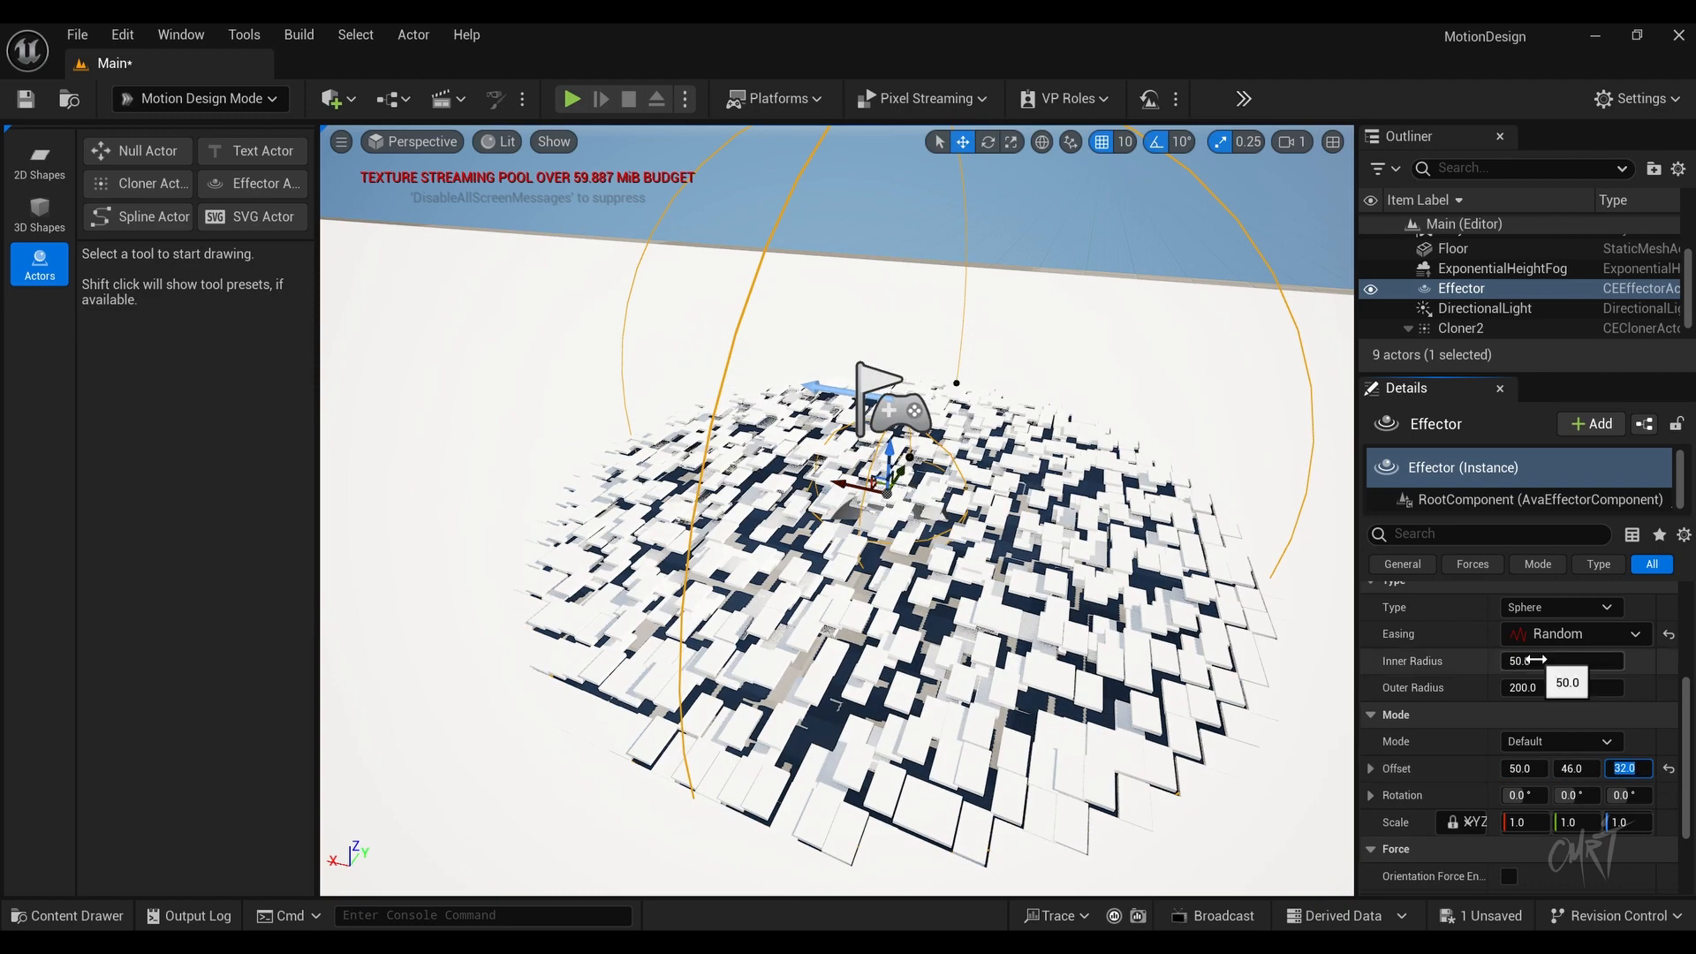
# Step: Change the effector's offset to 122 in X and 38 in Z
pyautogui.click(1521, 767)
pyautogui.write('122')
pyautogui.press('Return')
pyautogui.click(1620, 769)
pyautogui.write('38')
# Step: Switch the effector's type to Box
pyautogui.click(1536, 639)
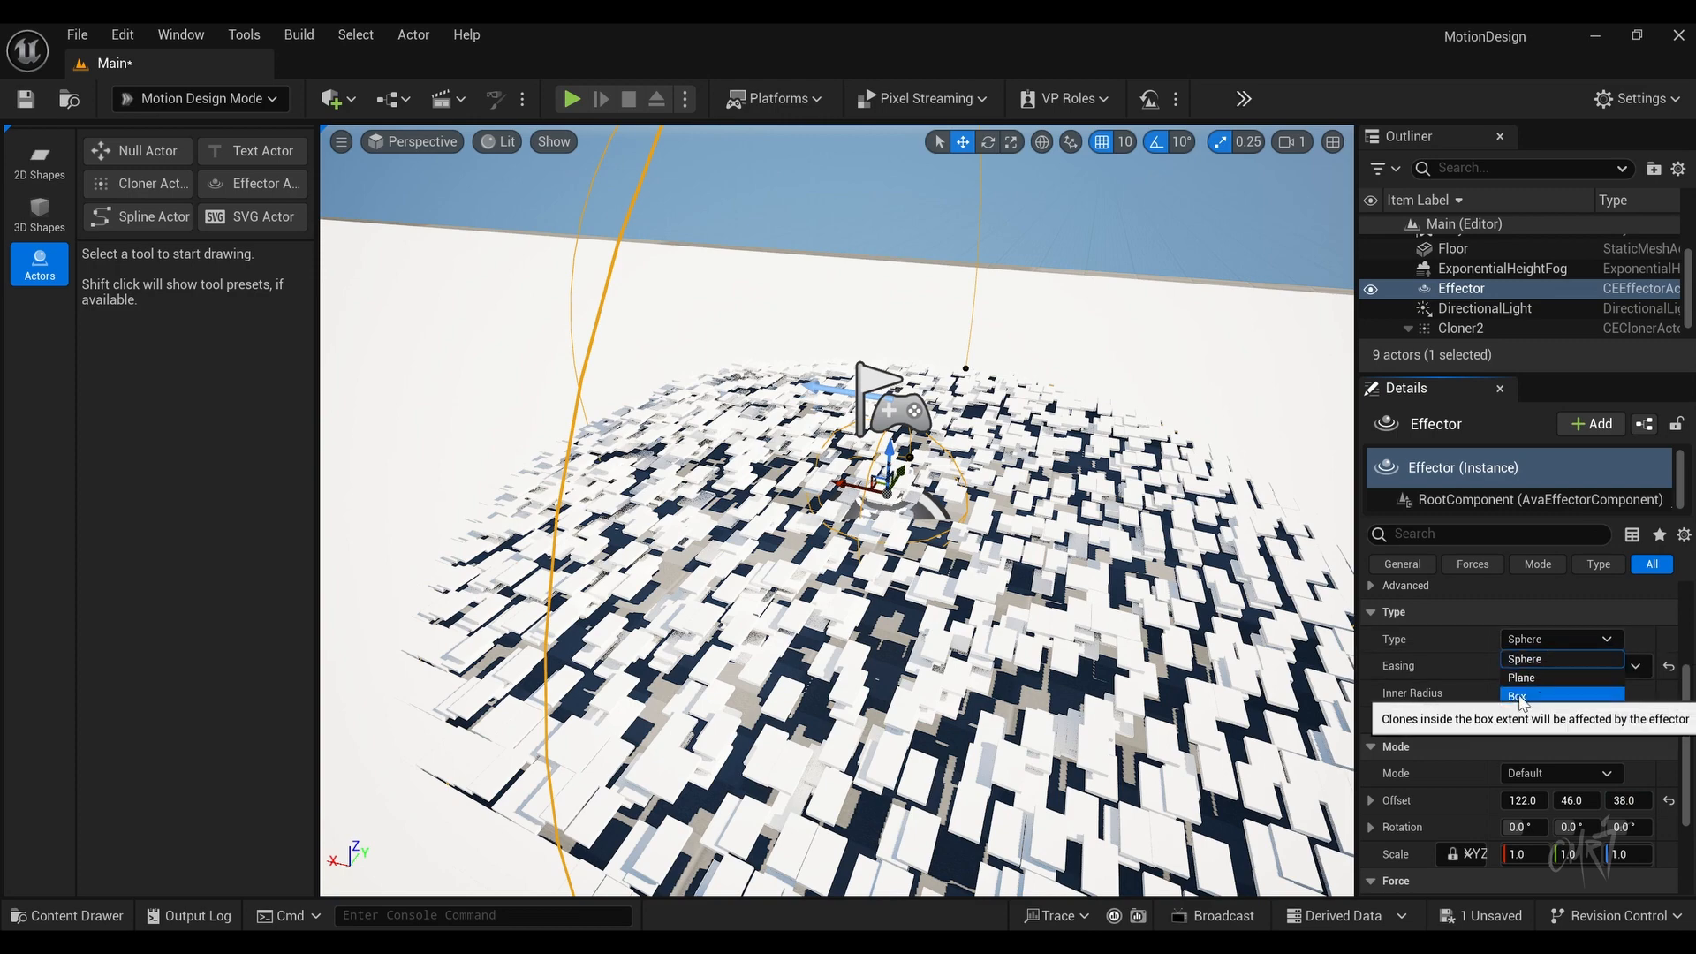
pyautogui.click(1519, 696)
pyautogui.scroll(-7, 967, 601)
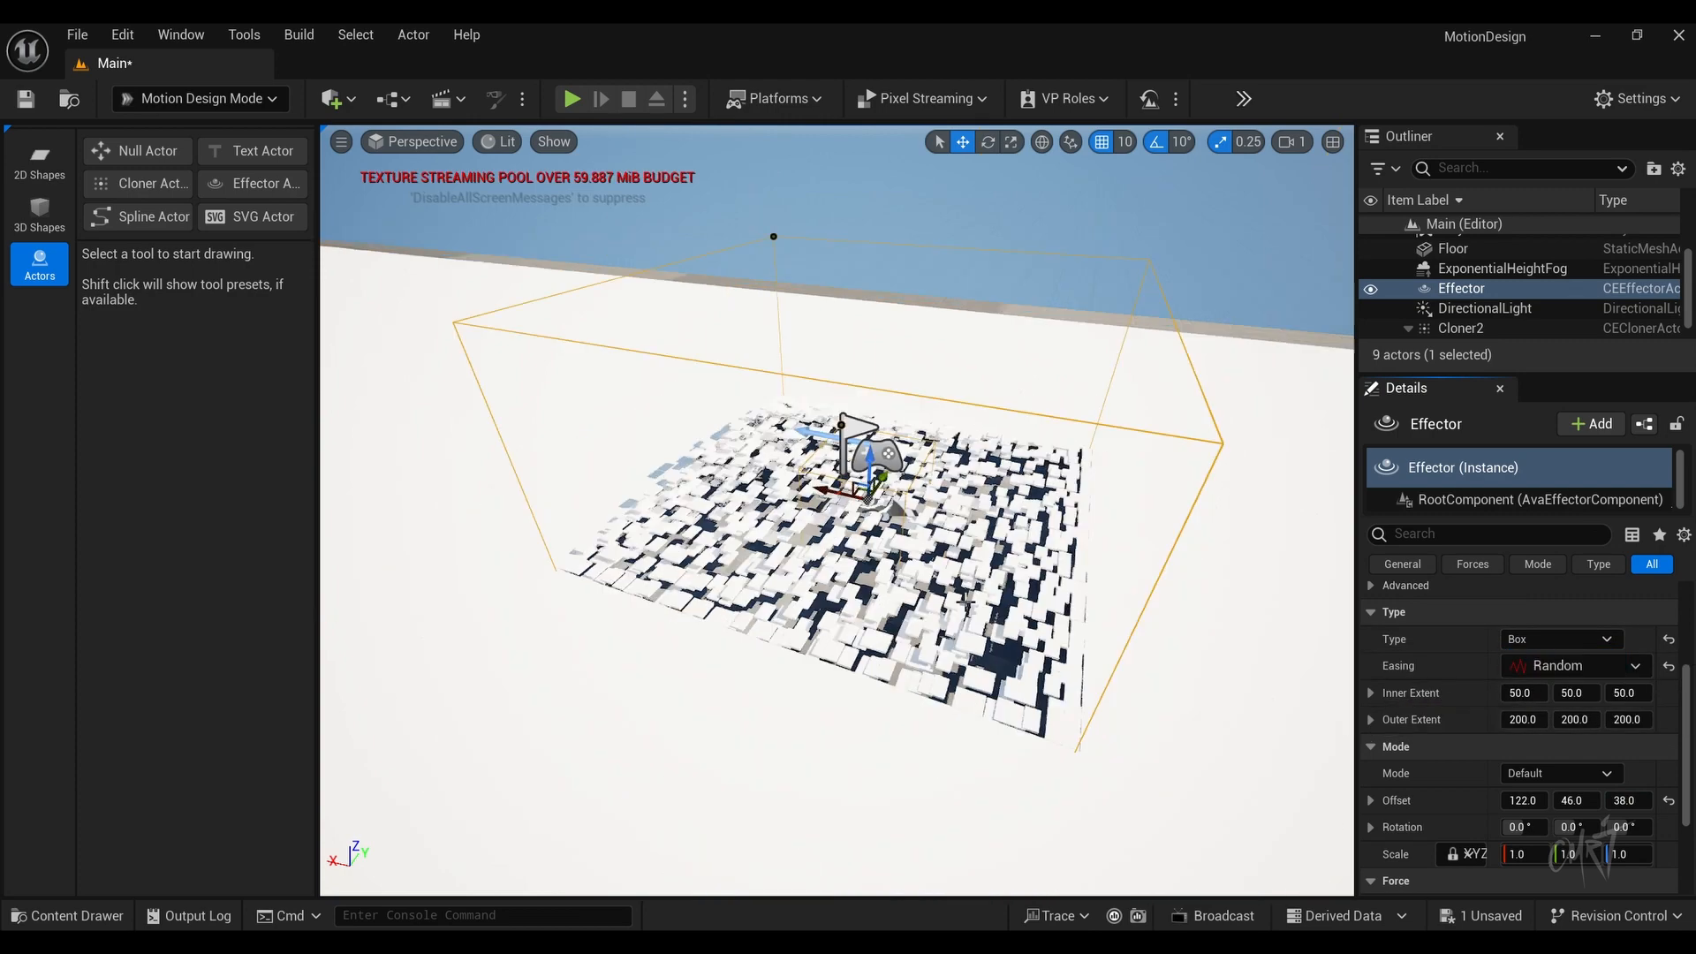
pyautogui.scroll(3, 947, 555)
pyautogui.scroll(2, 946, 554)
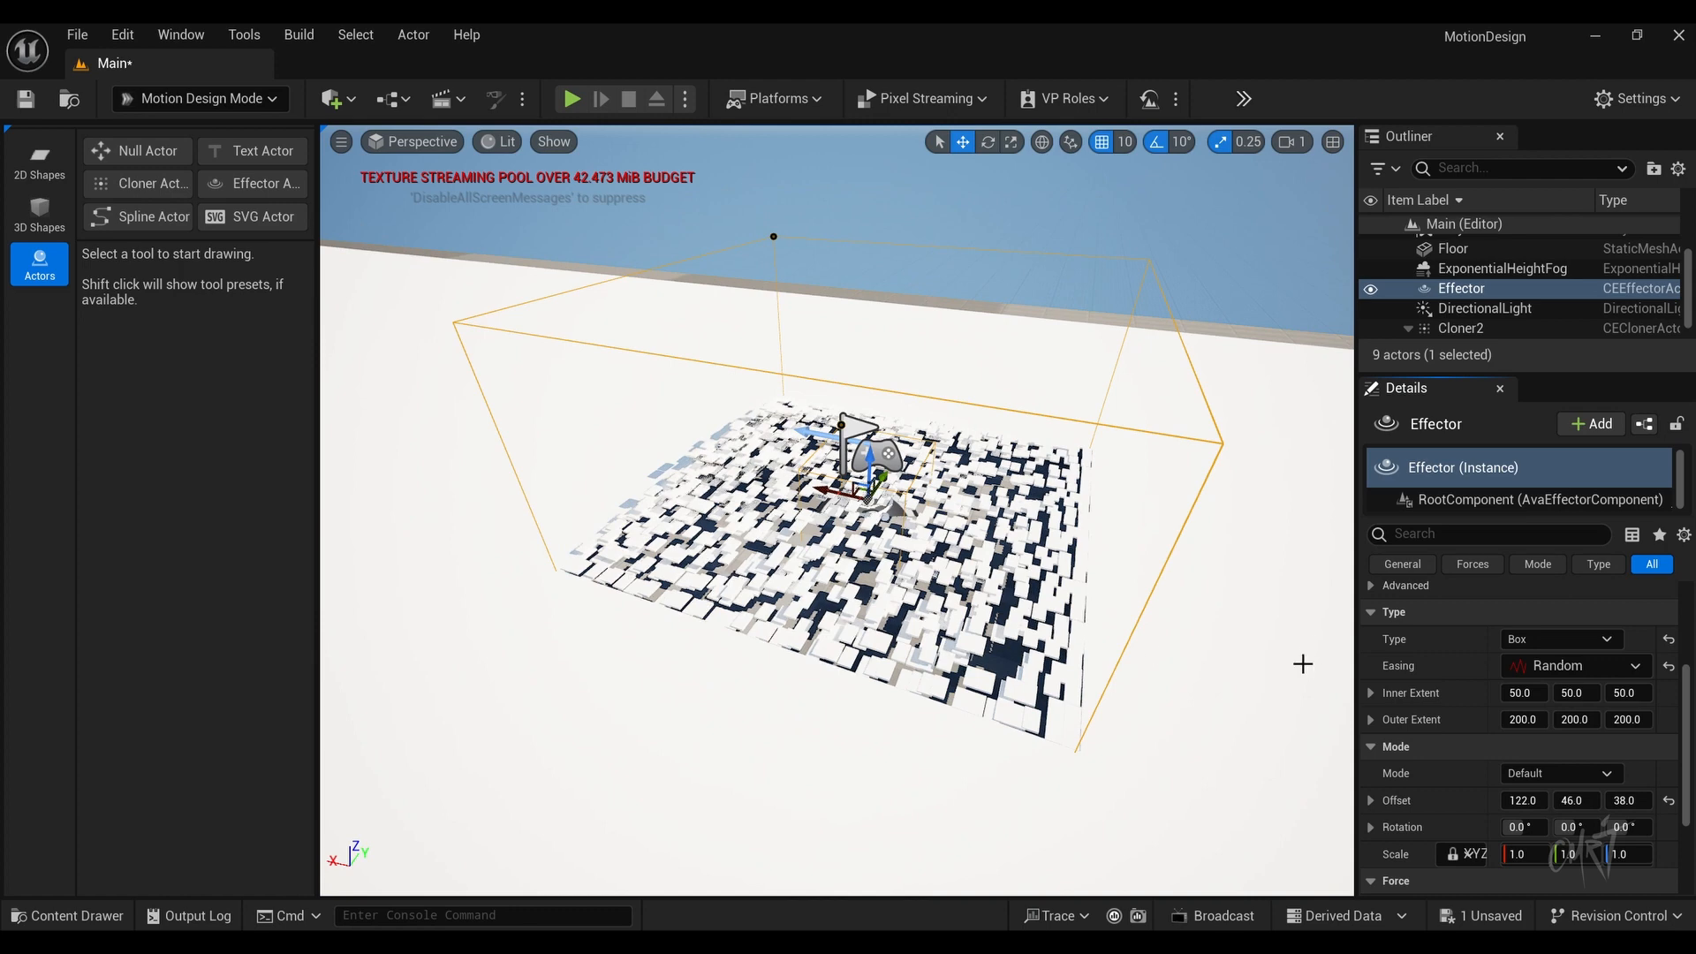
# Step: Set the box effector's inner extent to 46 in Y and 32 in Z
pyautogui.click(1583, 689)
pyautogui.write('46')
pyautogui.press('Return')
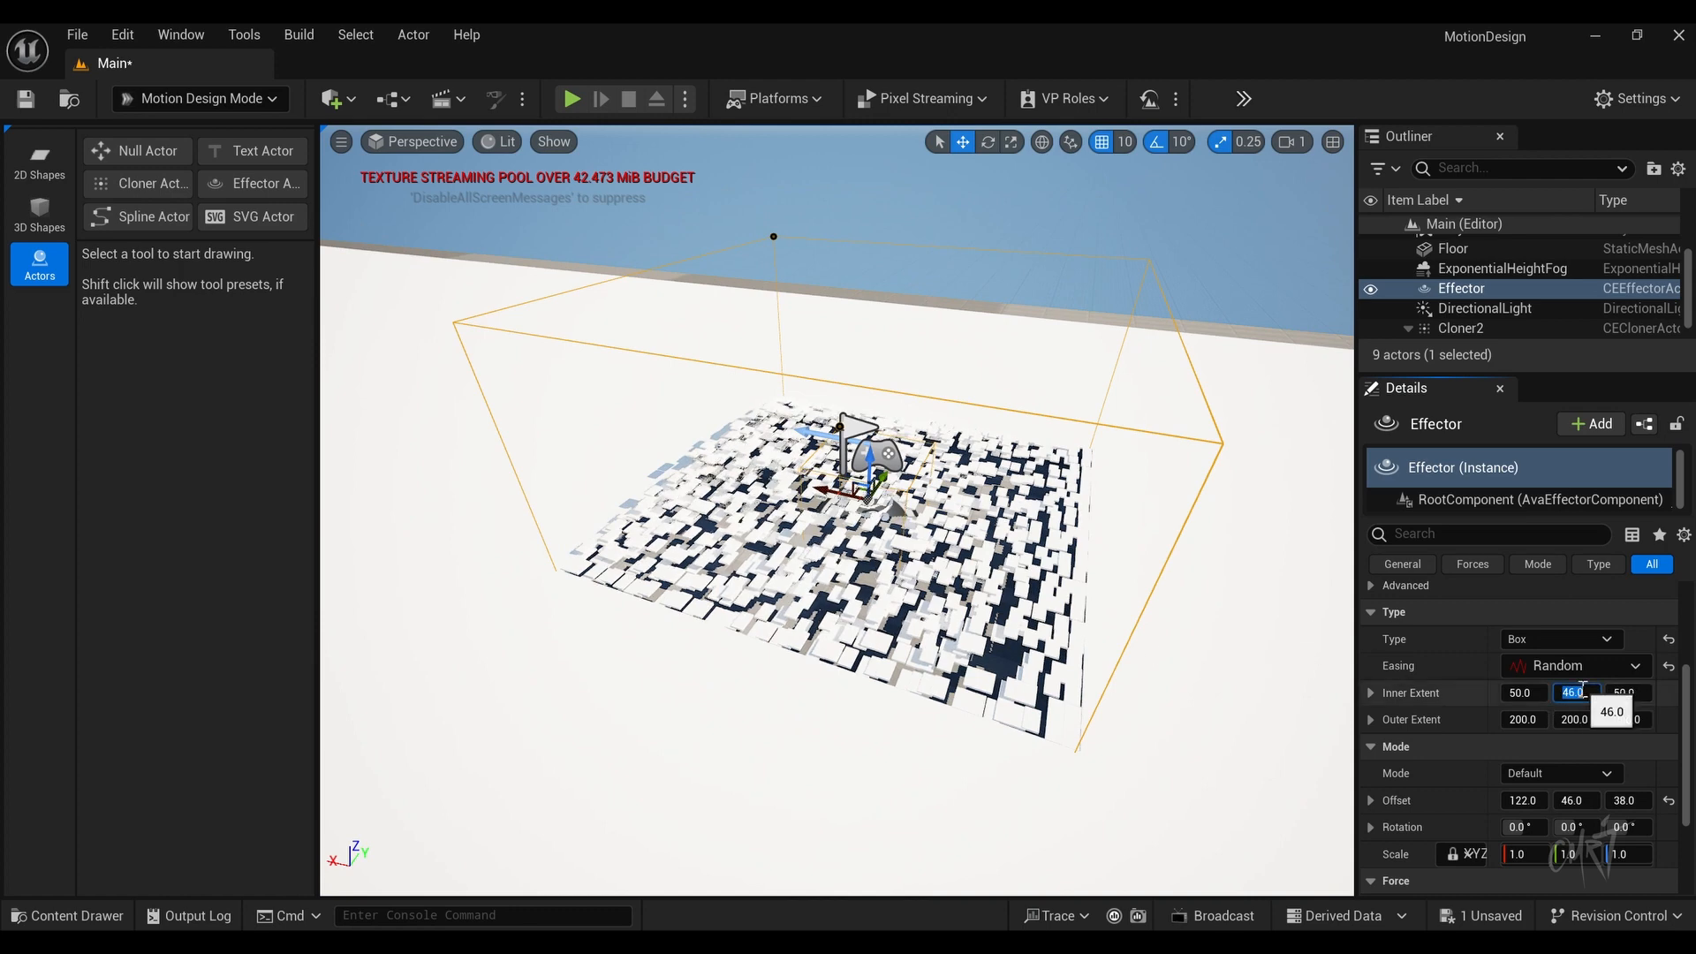
pyautogui.click(1627, 696)
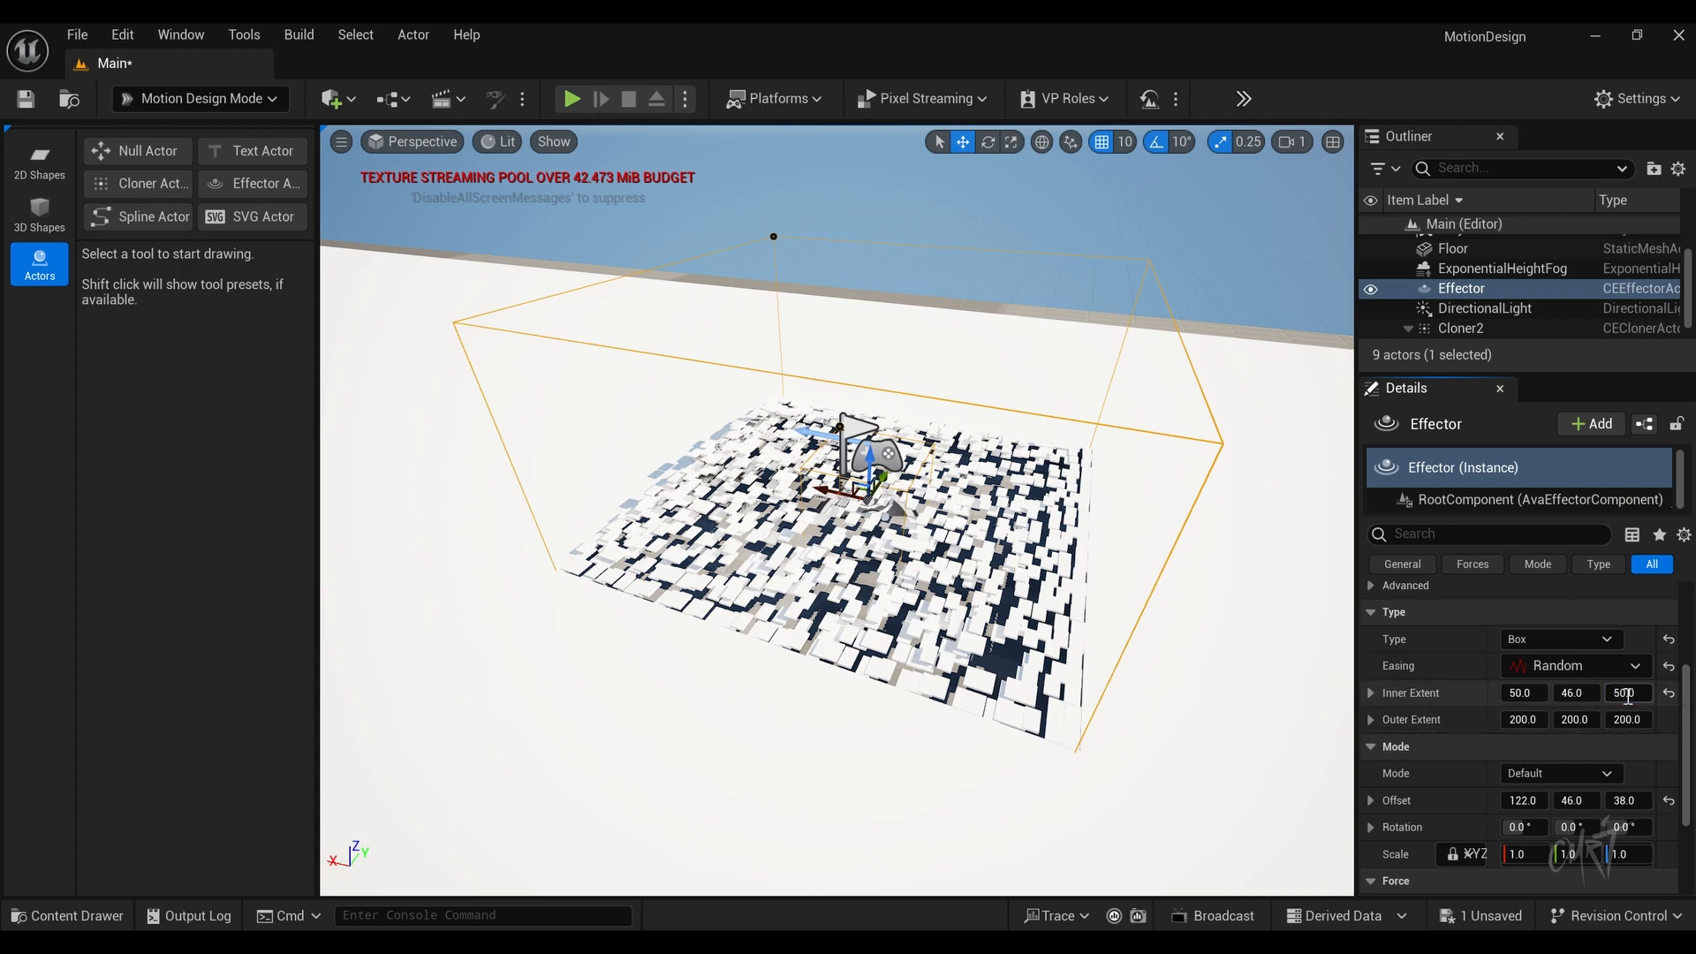
pyautogui.press('Return')
# Step: Set the box effector's outer extent to 166, 61, 37
pyautogui.click(1520, 718)
pyautogui.write('166')
pyautogui.press('Return')
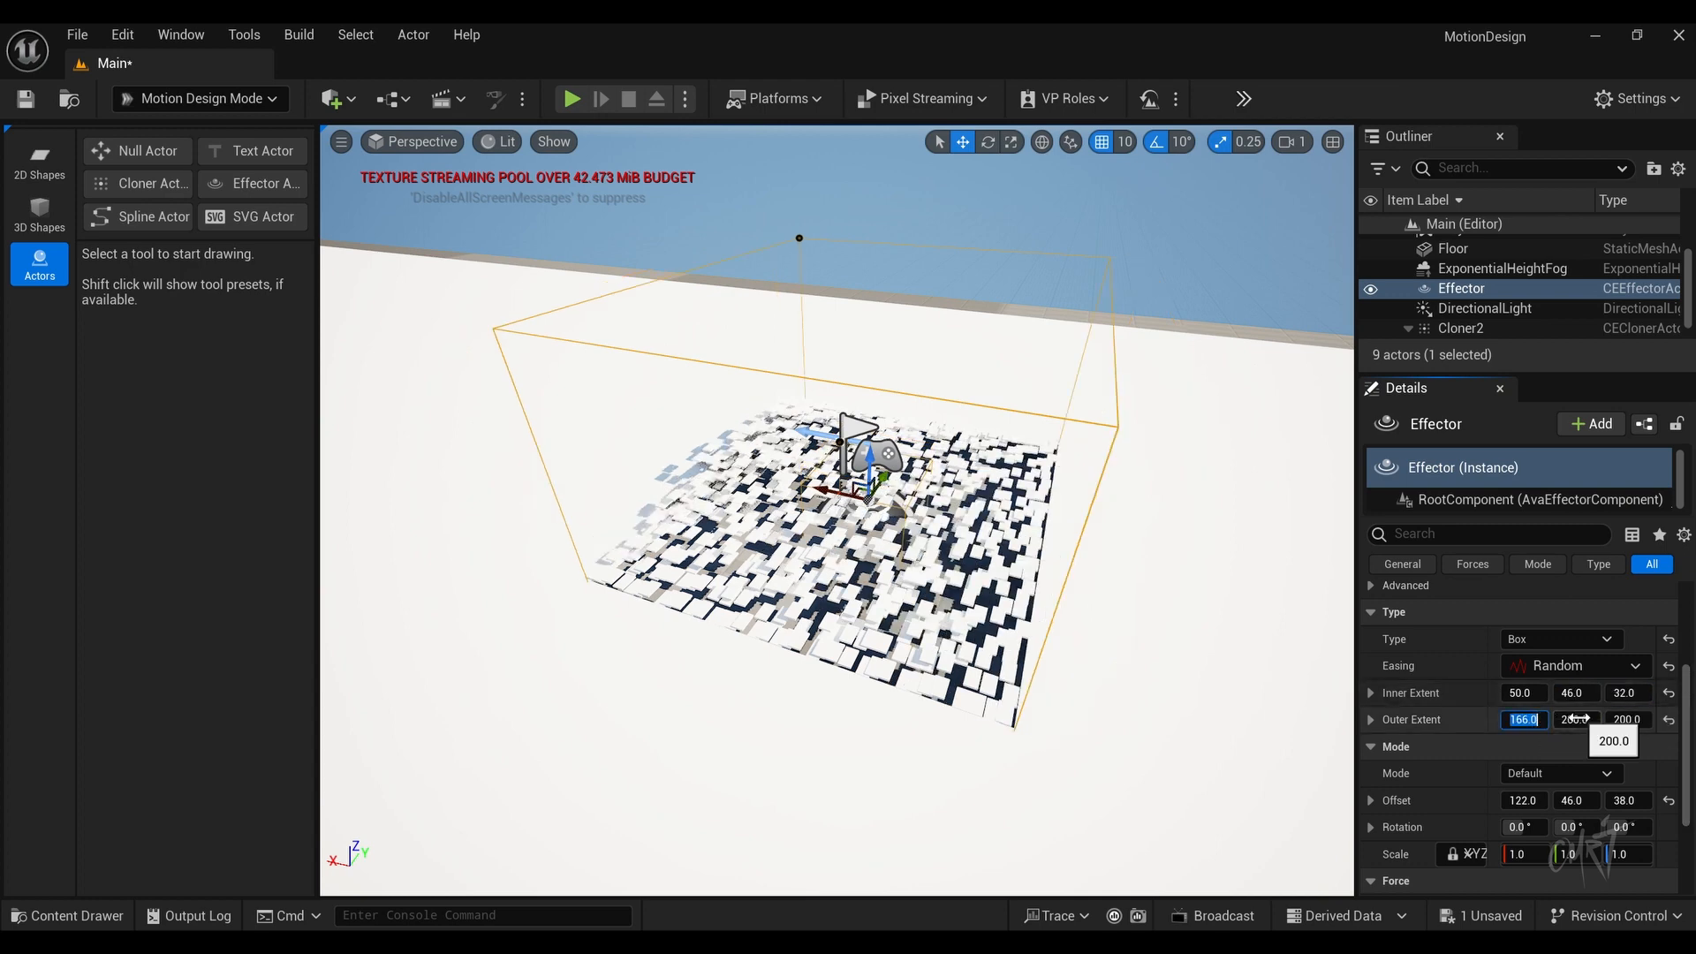
pyautogui.write('61')
pyautogui.press('Return')
pyautogui.hotkey('ctrl', 'z')
pyautogui.click(1565, 719)
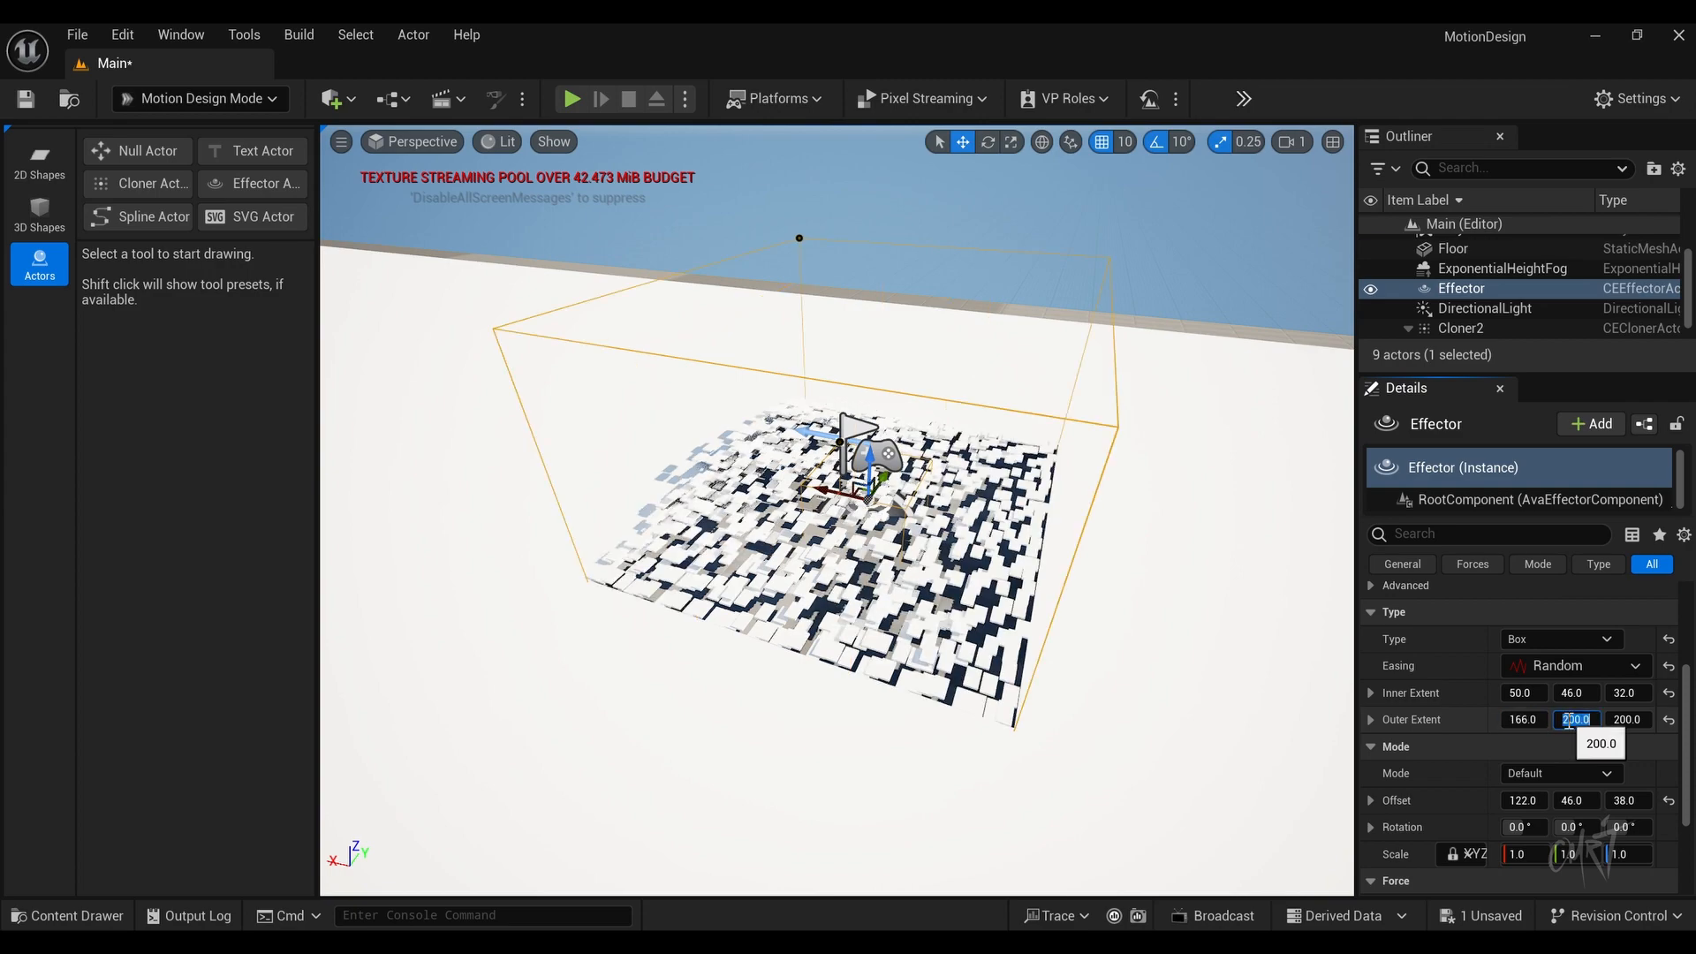
pyautogui.write('61')
pyautogui.press('Return')
# Step: Save the level with the configured effector
pyautogui.scroll(1, 764, 607)
pyautogui.moveTo(834, 488)
pyautogui.mouseDown()
pyautogui.moveTo(976, 522)
pyautogui.moveTo(504, 389)
pyautogui.moveTo(879, 498)
pyautogui.moveTo(841, 490)
pyautogui.mouseUp()
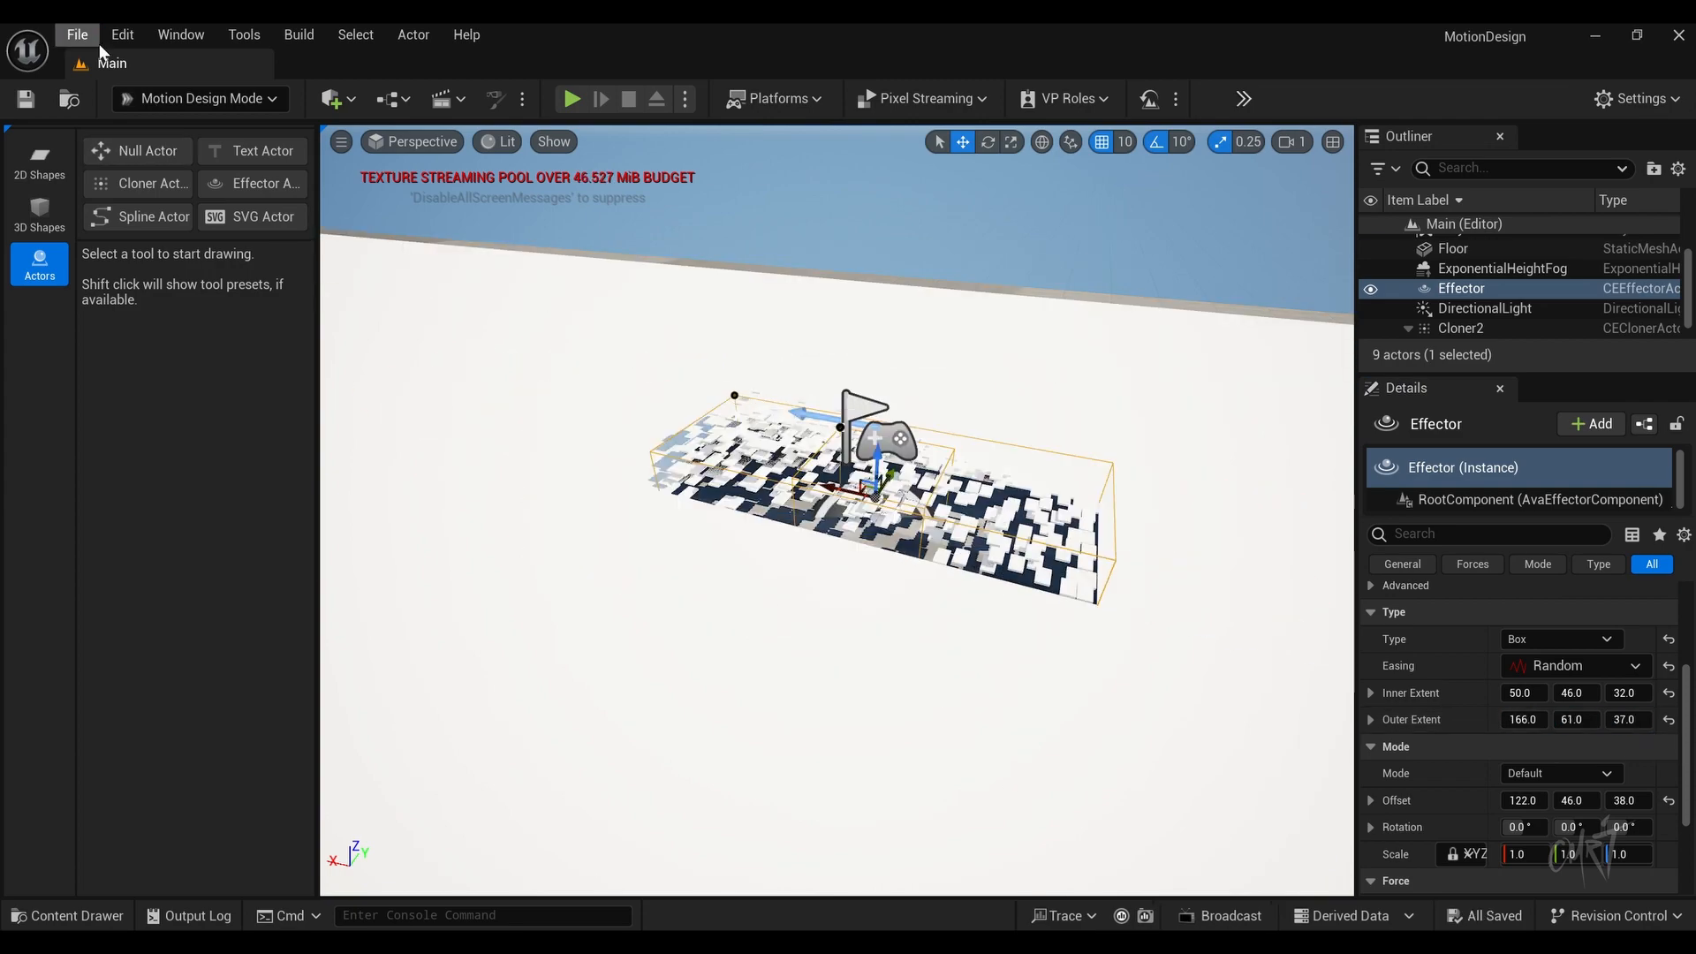
pyautogui.click(87, 40)
pyautogui.click(133, 288)
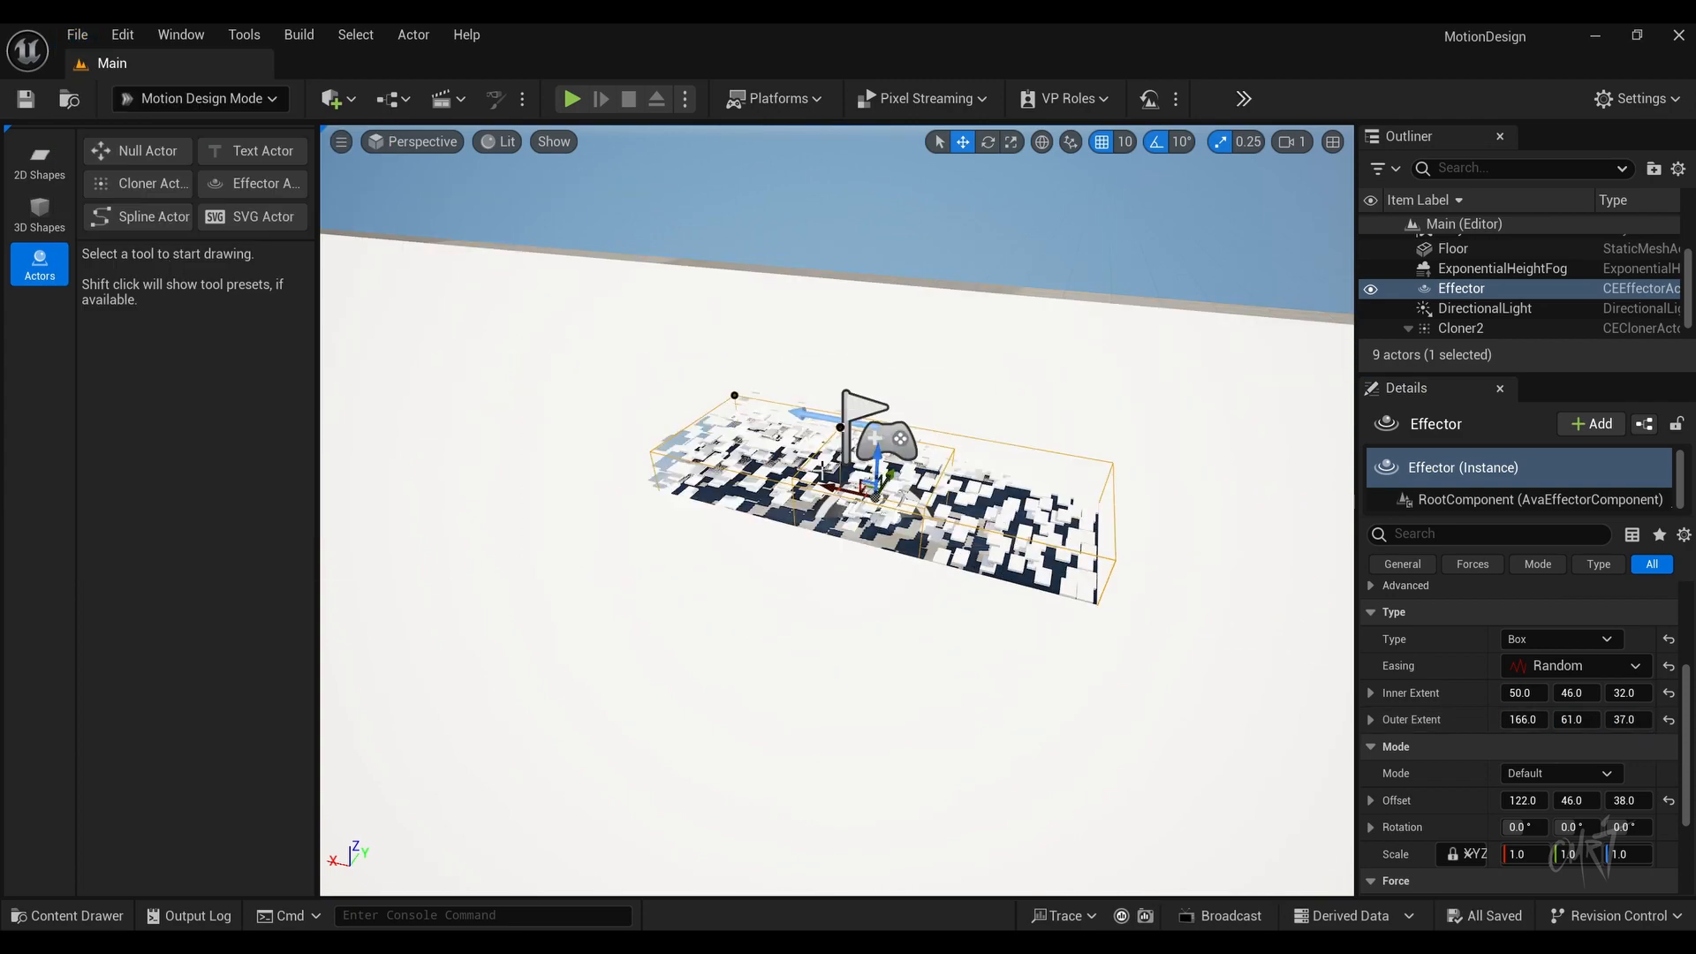
# Step: Switch the viewport's view mode to Unlit and view the clone field and effector box from farther away
pyautogui.click(509, 146)
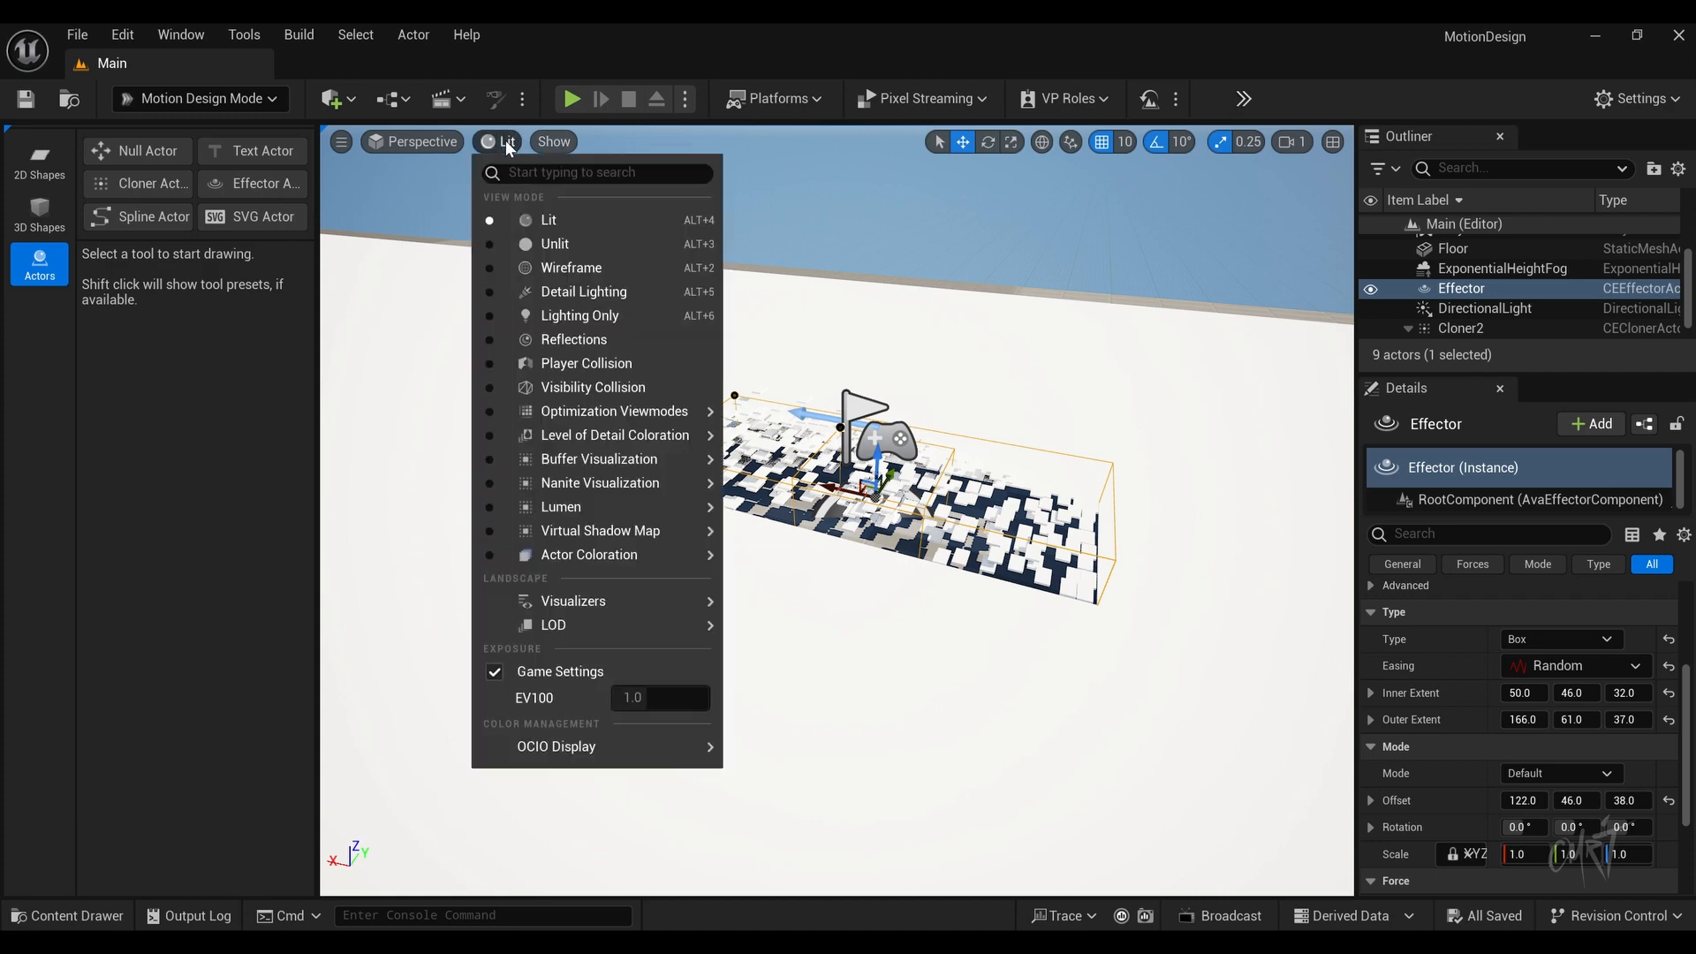
pyautogui.click(578, 245)
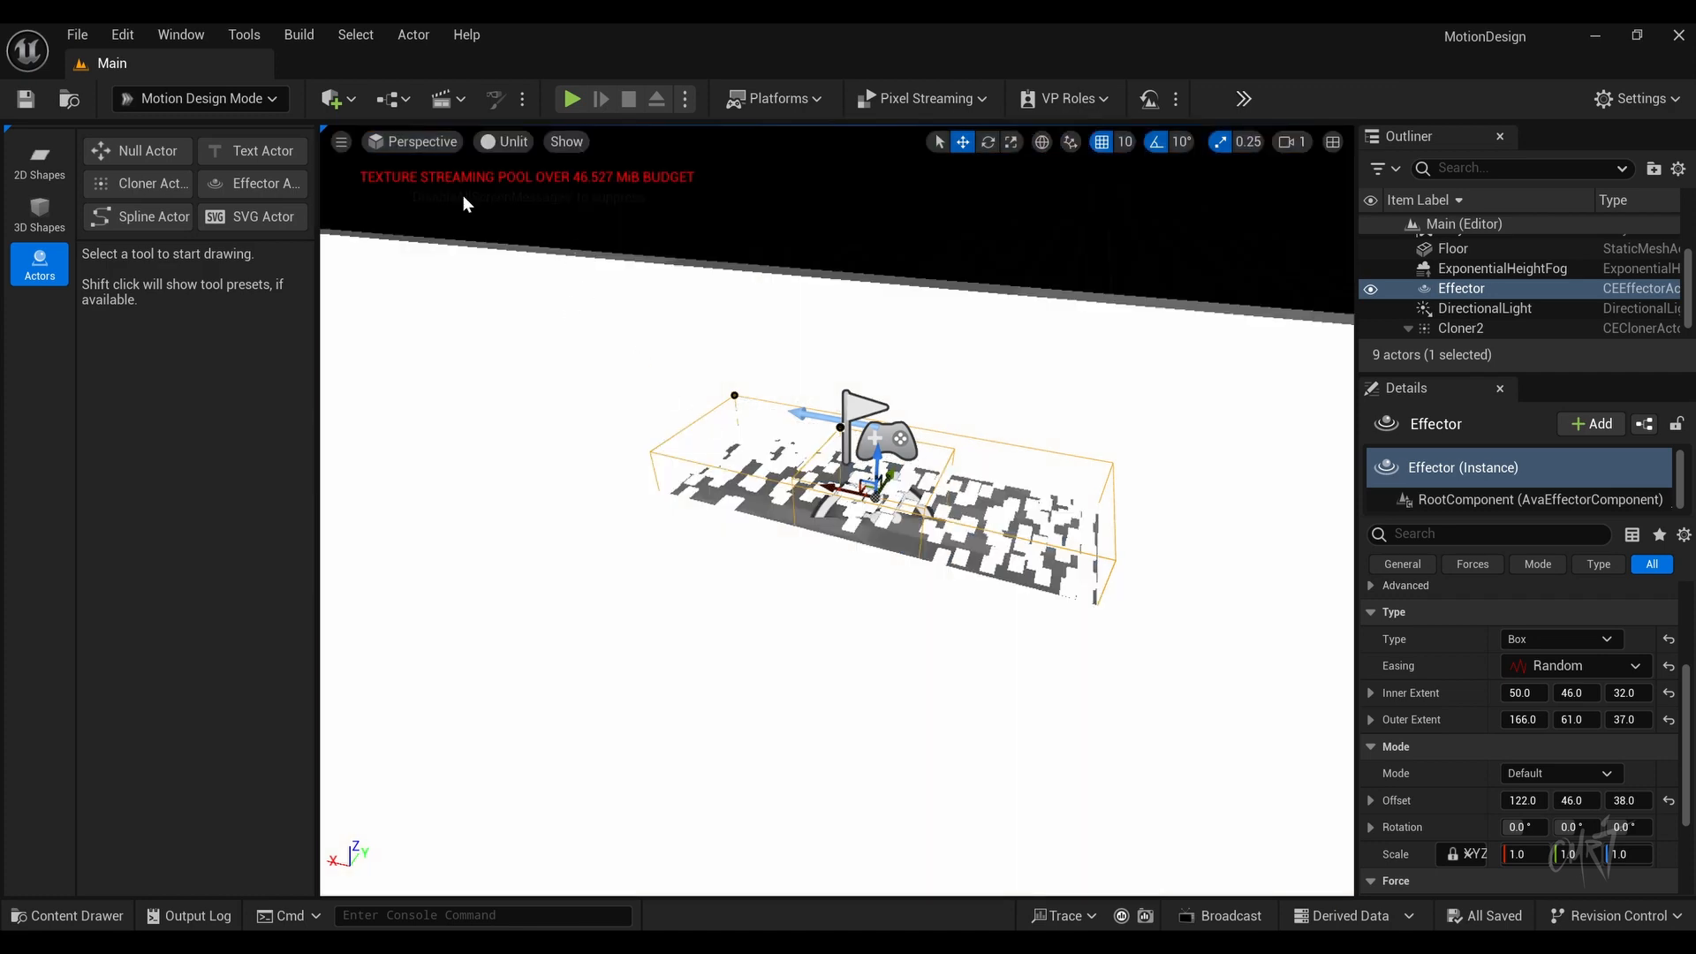
pyautogui.moveTo(837, 511)
pyautogui.mouseDown(button='right')
pyautogui.moveTo(770, 566)
pyautogui.moveTo(799, 610)
pyautogui.moveTo(1148, 574)
pyautogui.moveTo(883, 565)
pyautogui.moveTo(830, 530)
pyautogui.moveTo(848, 512)
pyautogui.mouseUp(button='right')
pyautogui.press('s')
pyautogui.press('s')
pyautogui.moveTo(589, 454); pyautogui.dragTo(1174, 572)
pyautogui.moveTo(850, 509); pyautogui.dragTo(927, 522, button='right')
pyautogui.press('w')
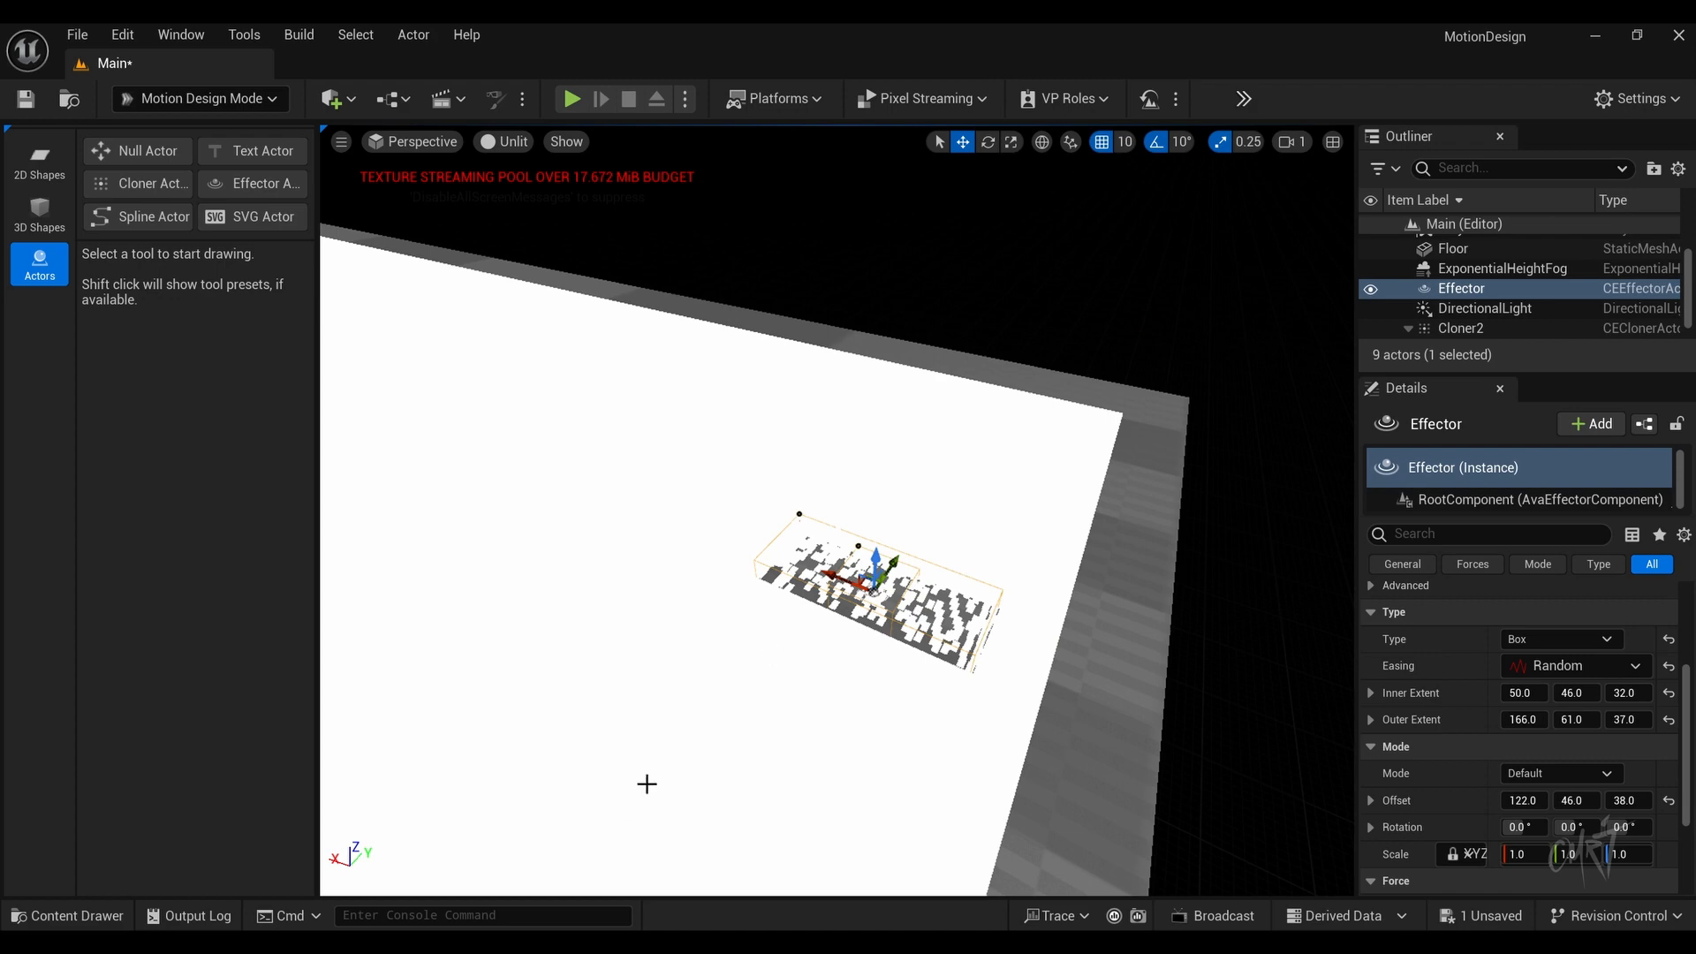
pyautogui.click(77, 34)
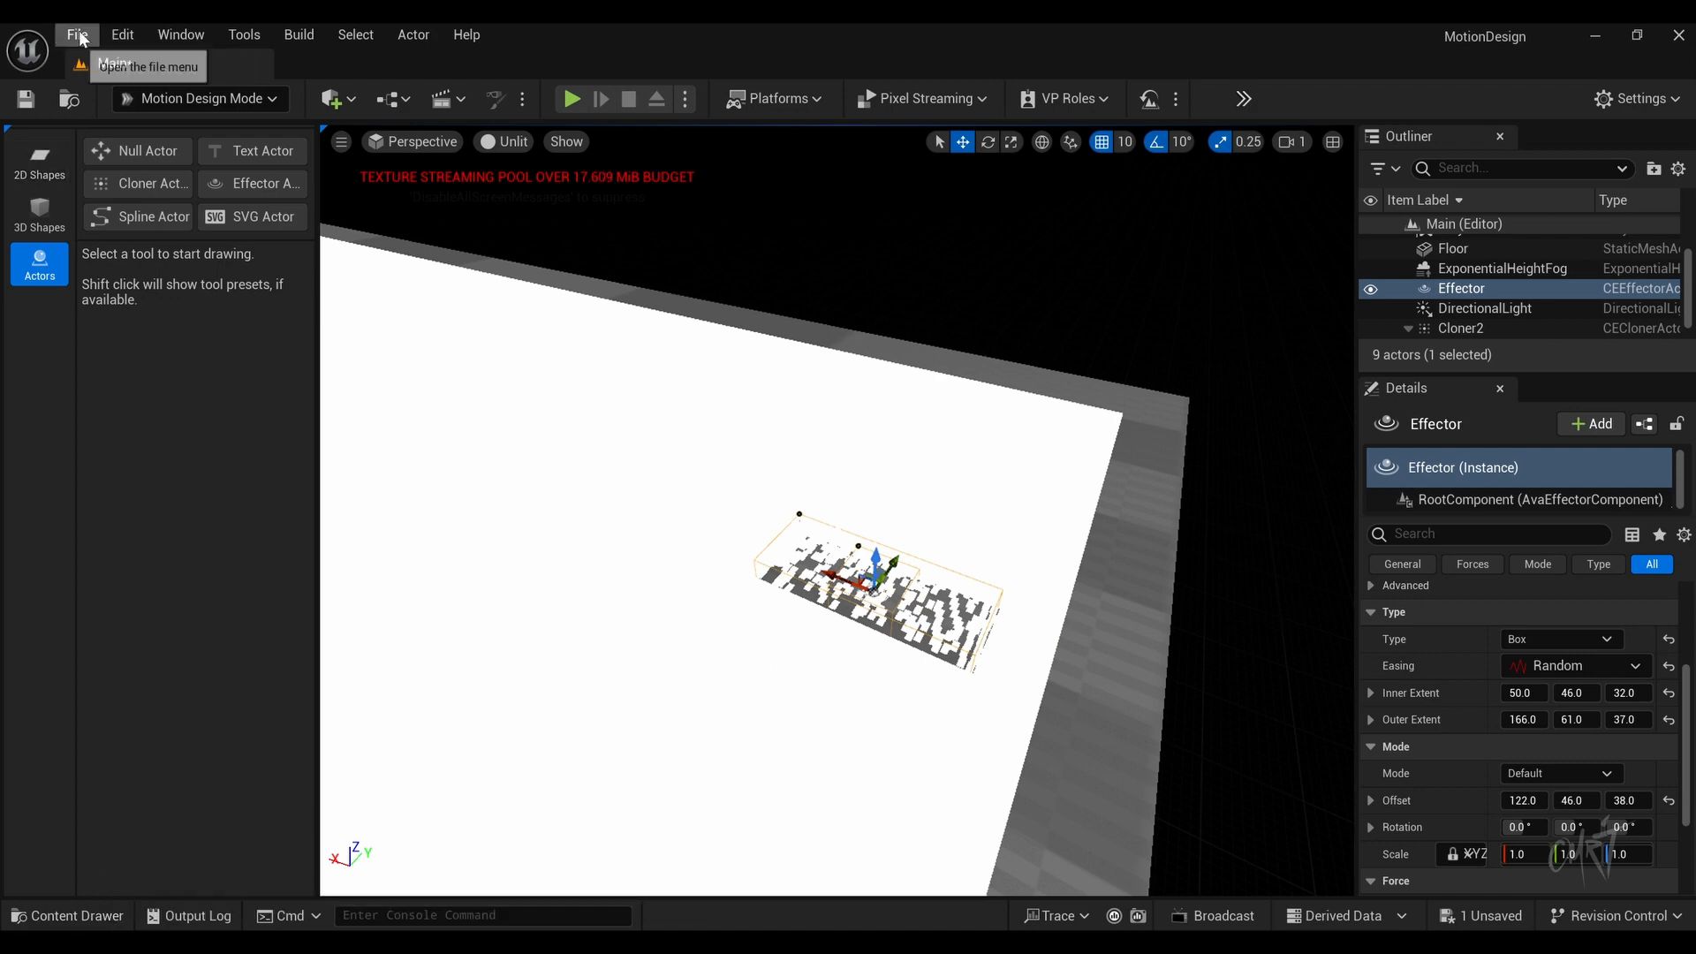
# Step: Save the level and look through the iPhone models on Sketchfab
pyautogui.click(162, 257)
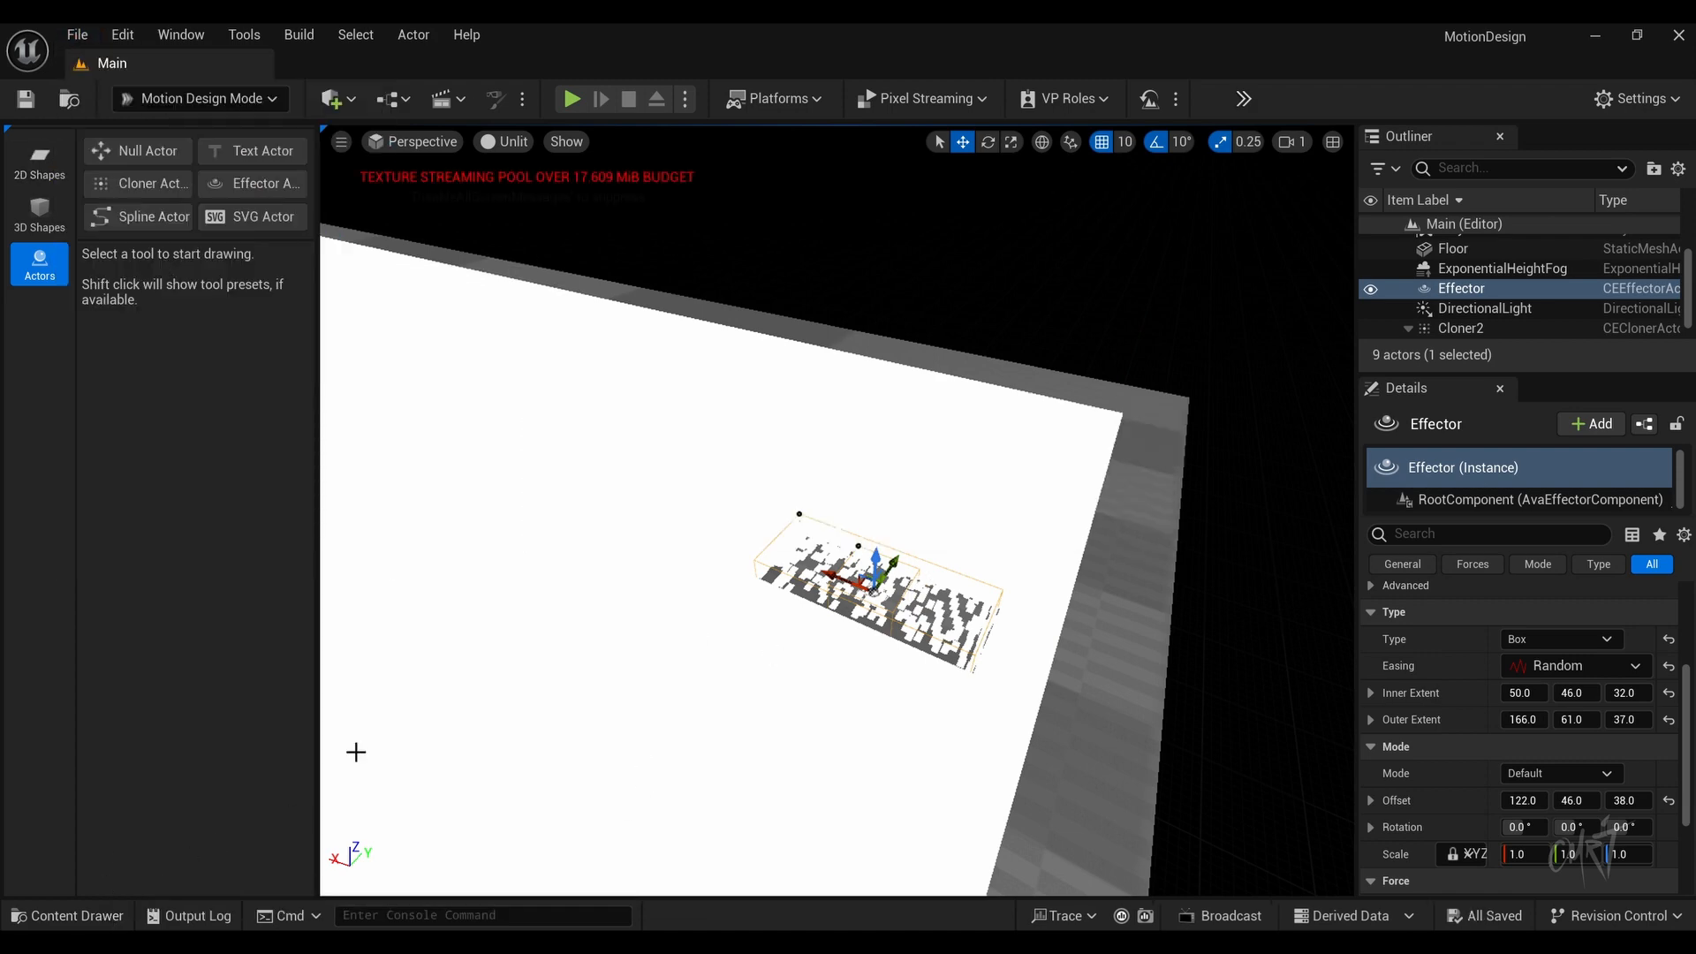
pyautogui.click(71, 917)
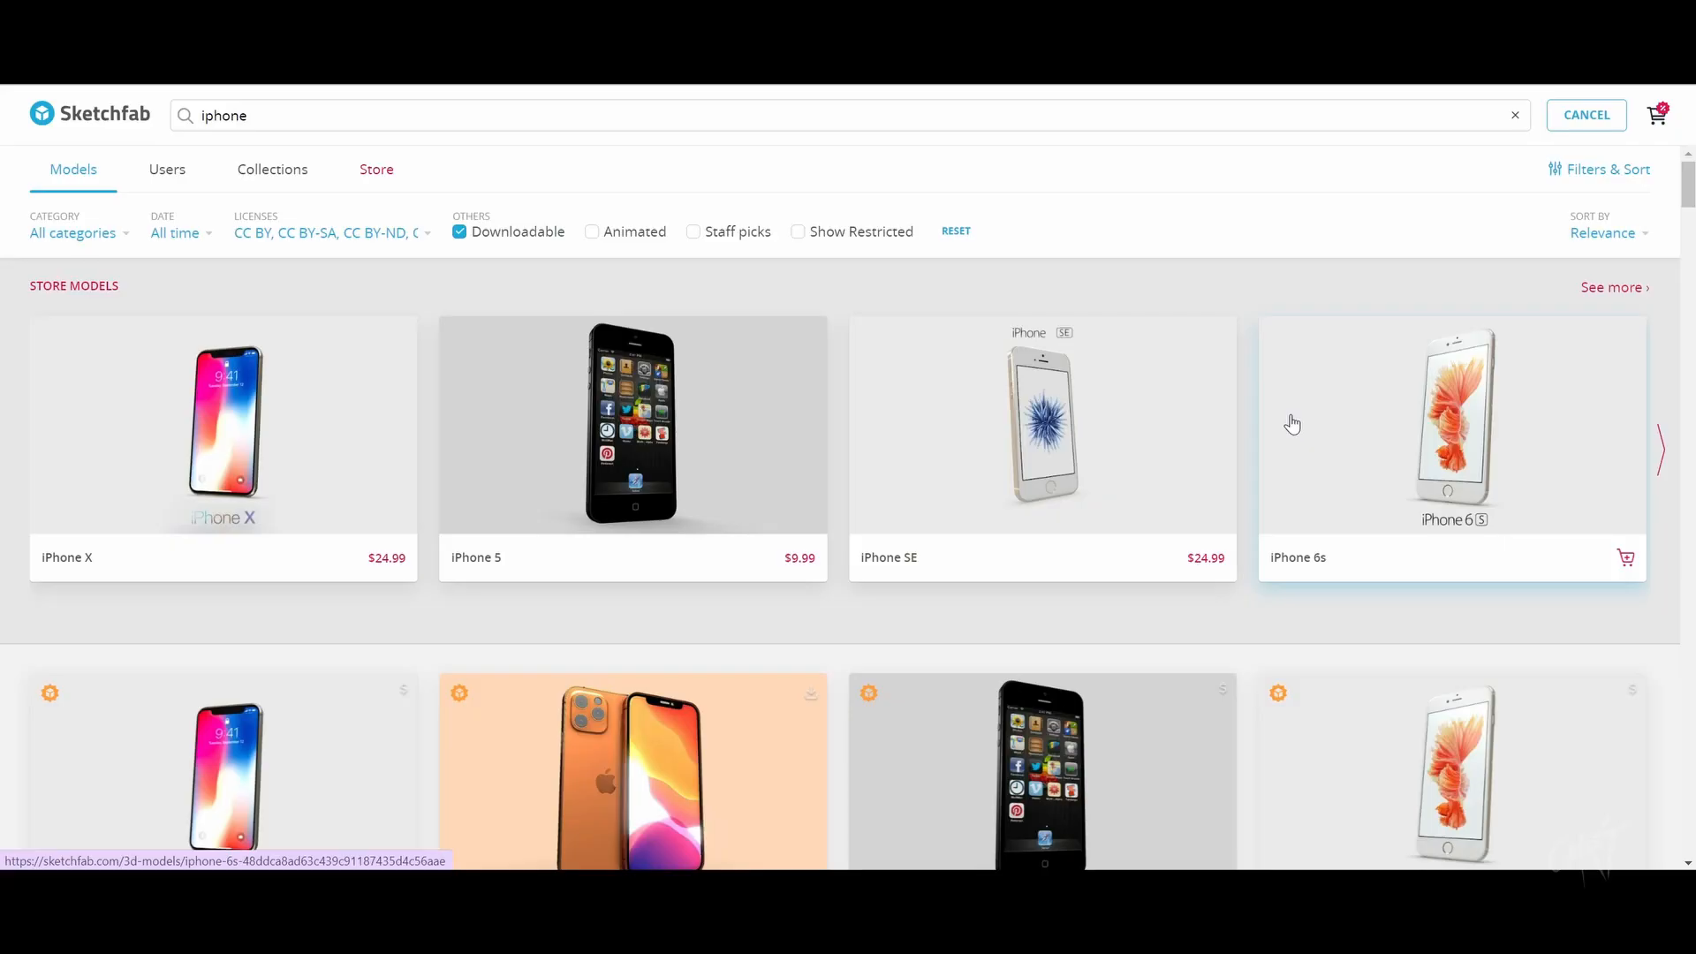
pyautogui.scroll(-10, 1292, 424)
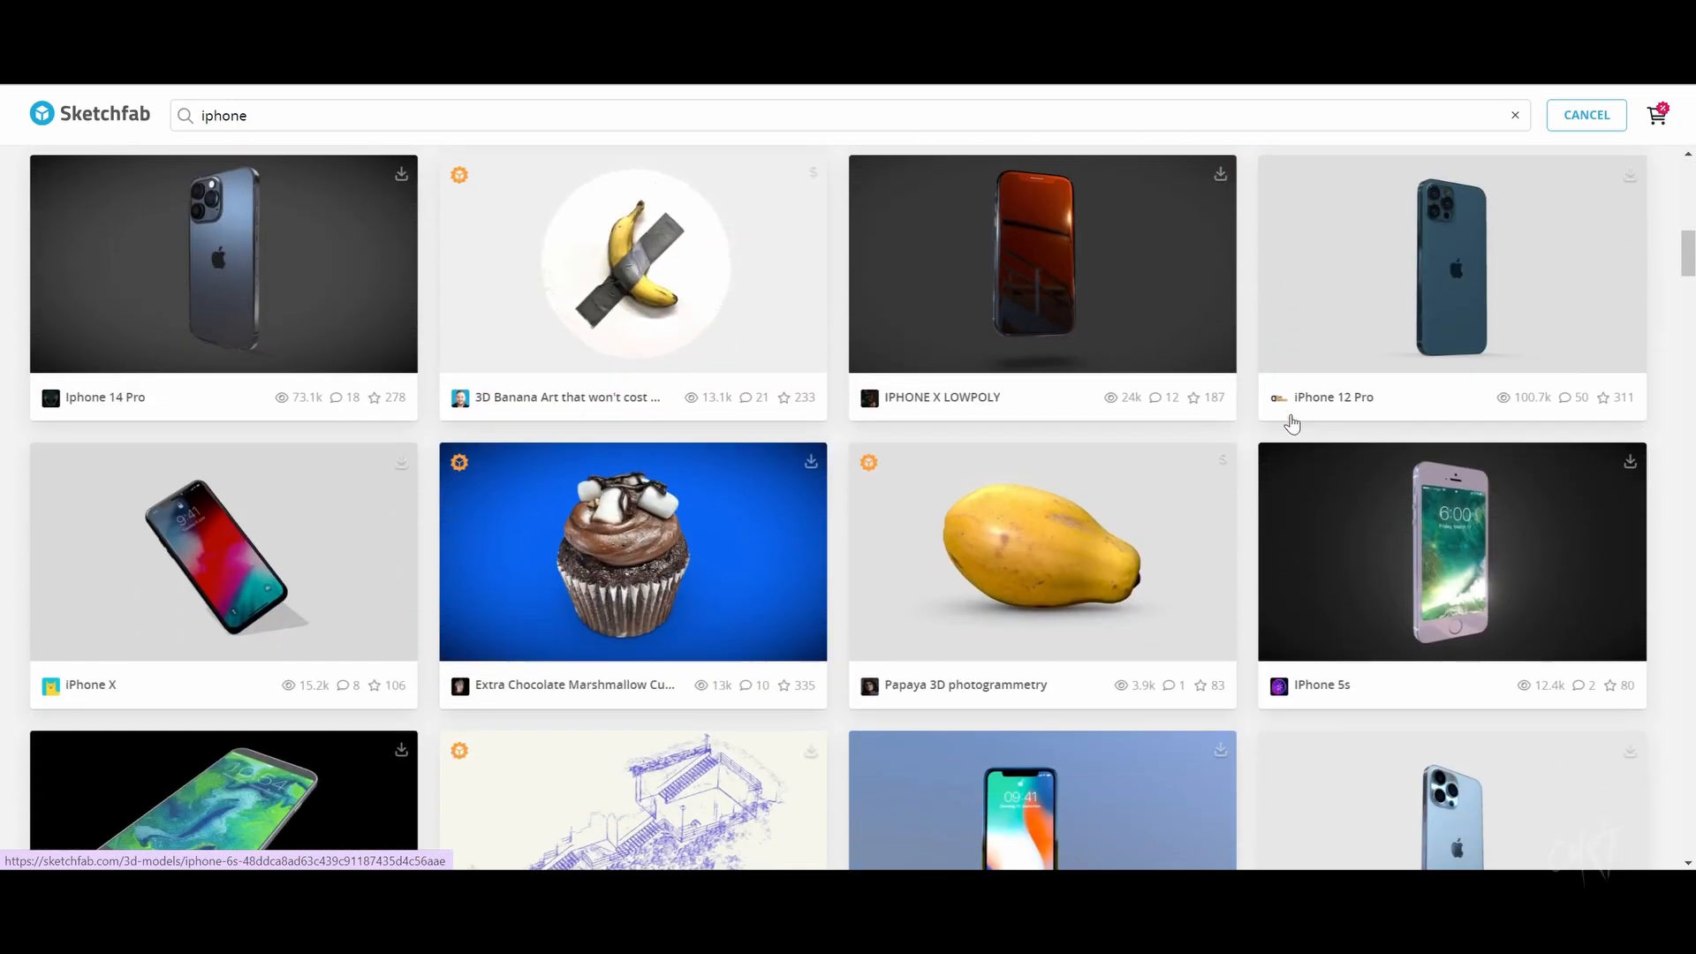
pyautogui.scroll(-5, 1292, 424)
# Step: Create a content folder named Phone and import the Iphone FBX into it as a static mesh with new materials
pyautogui.write('Phone')
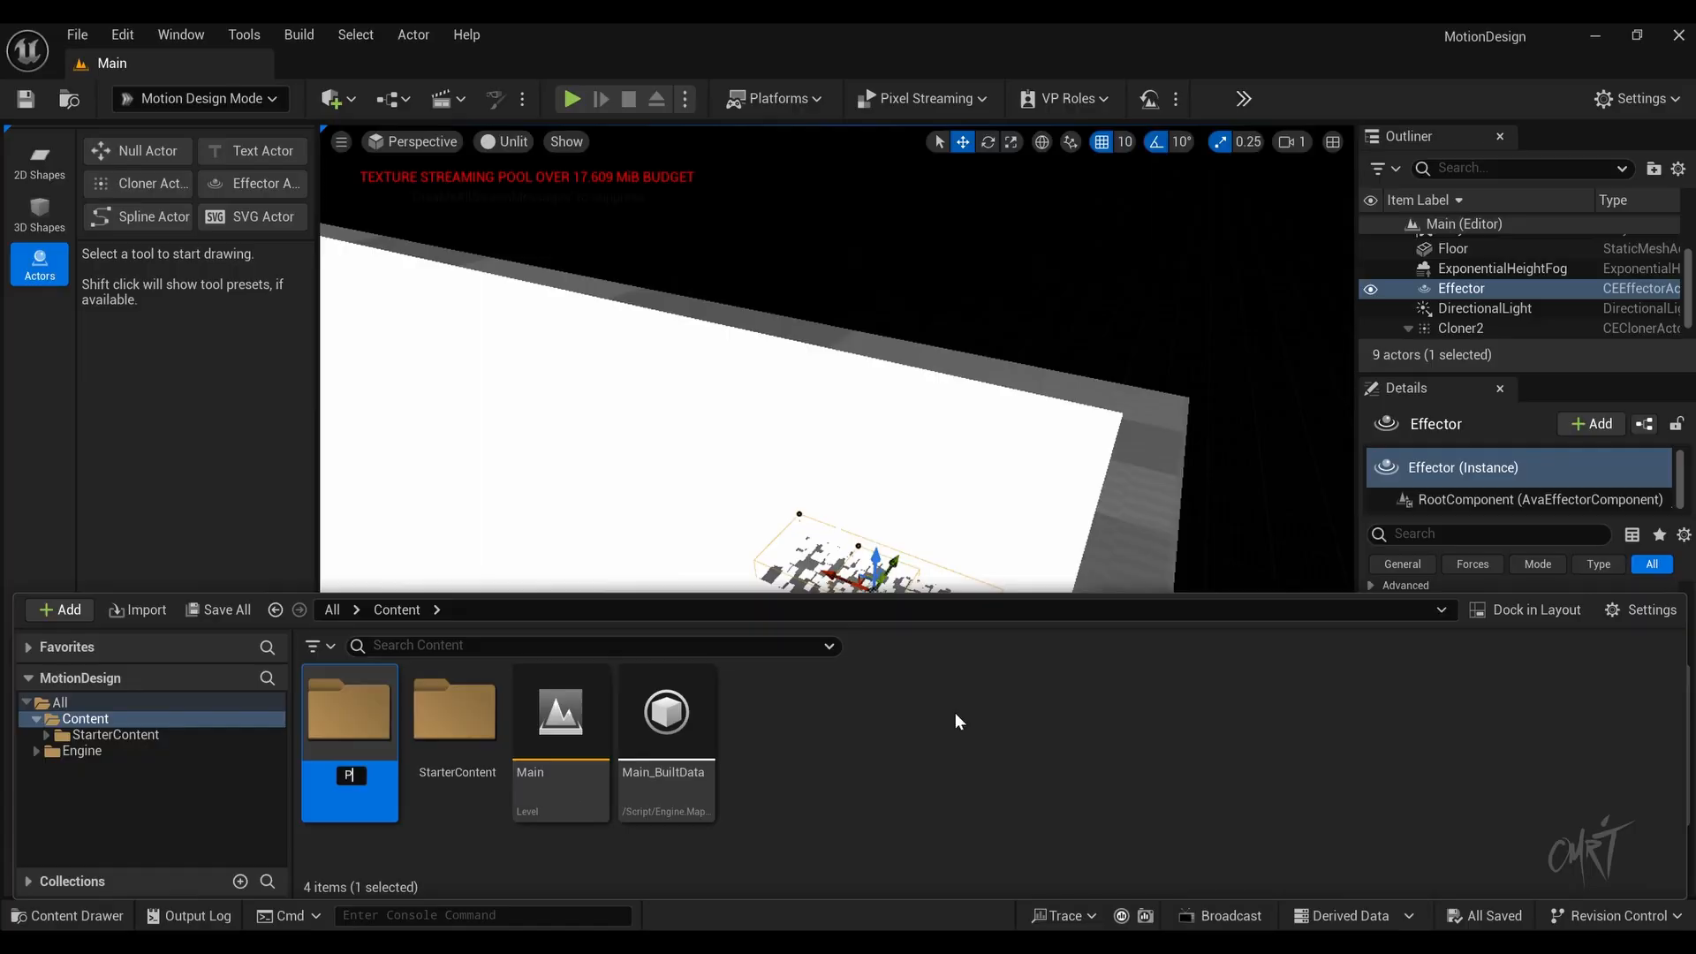
pyautogui.press('Return')
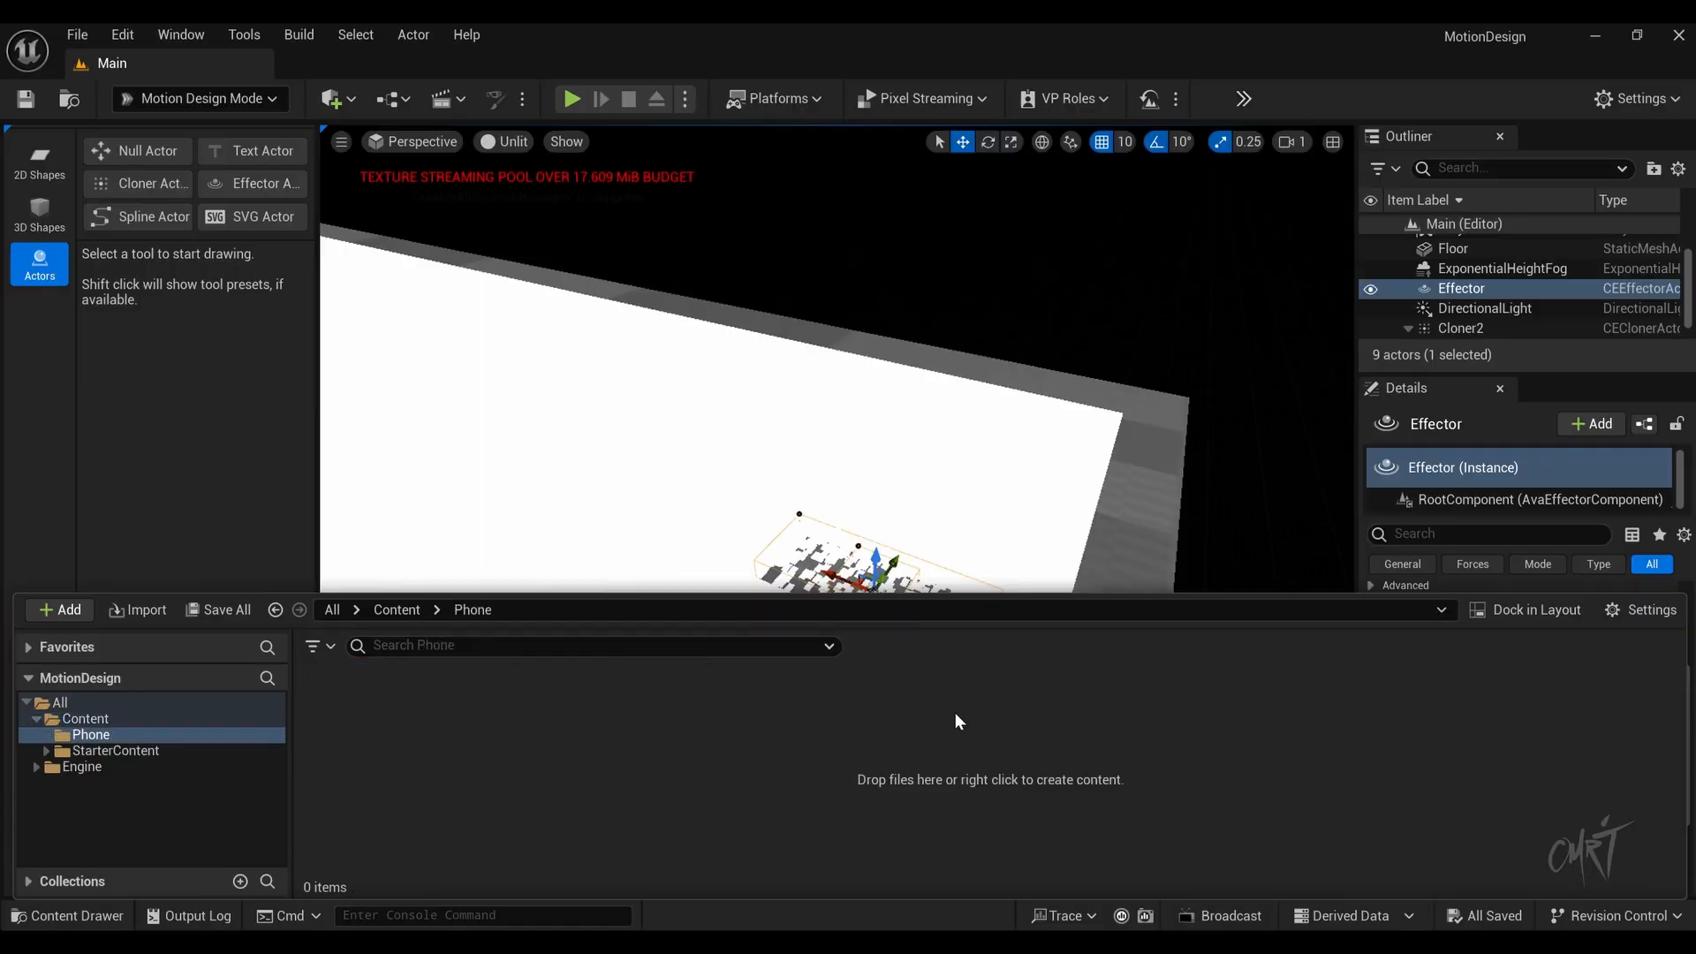
pyautogui.rightClick(955, 712)
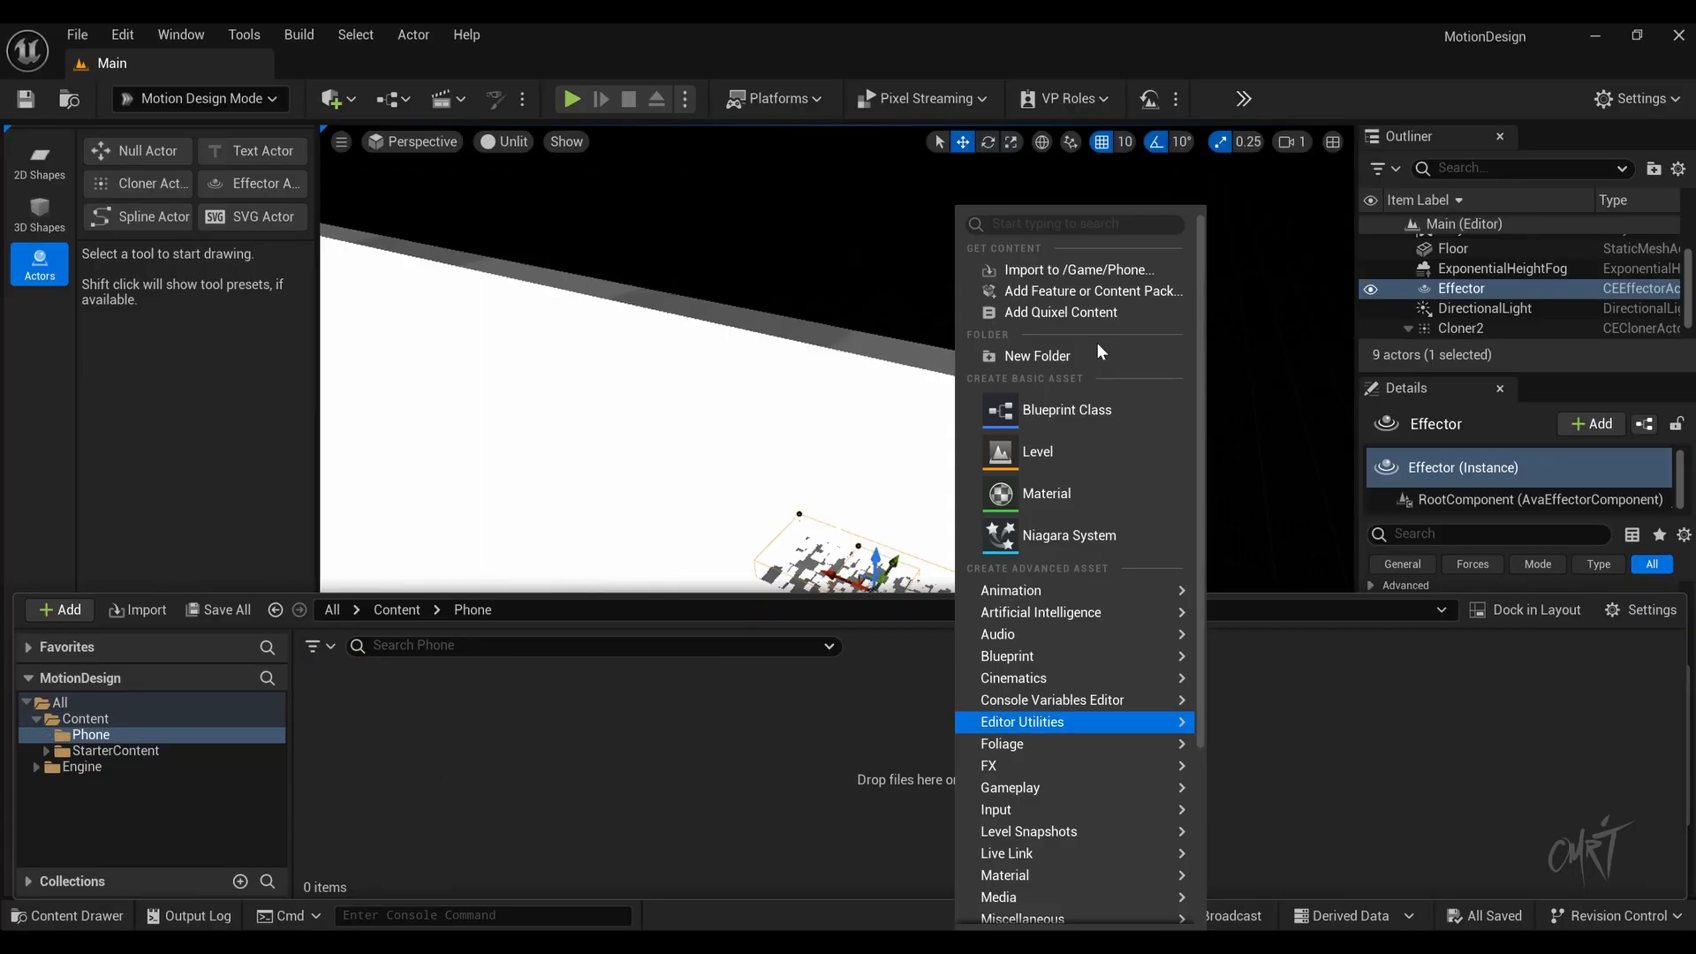
pyautogui.click(1045, 270)
pyautogui.click(756, 634)
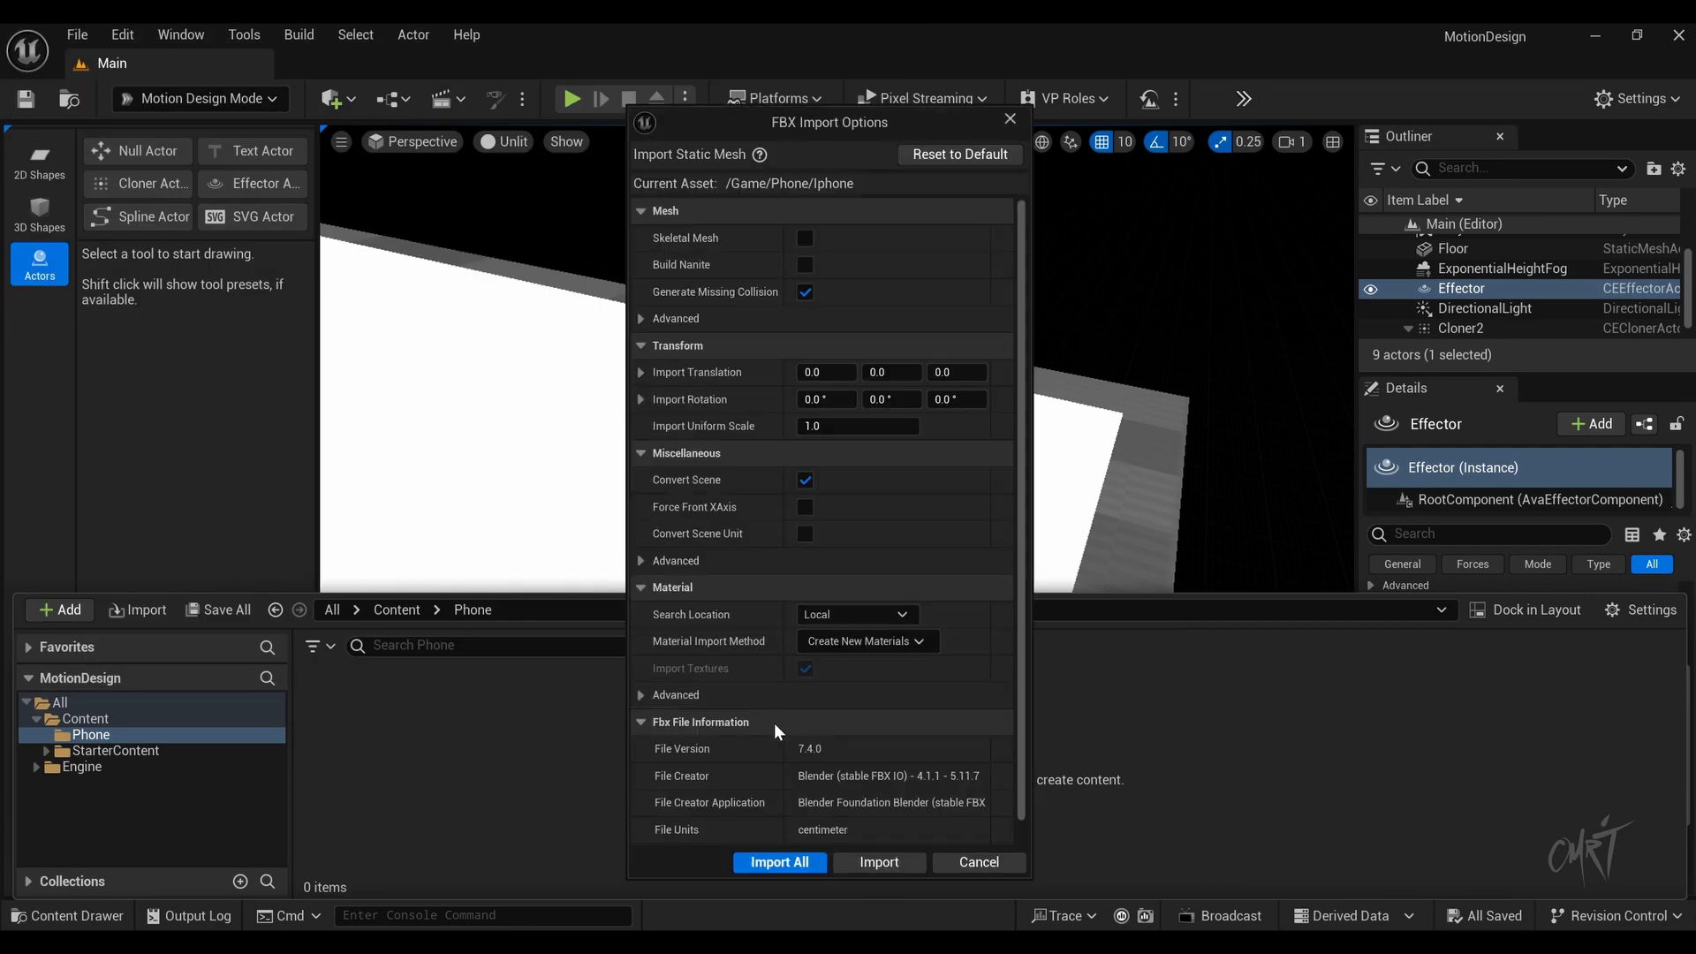
pyautogui.click(778, 861)
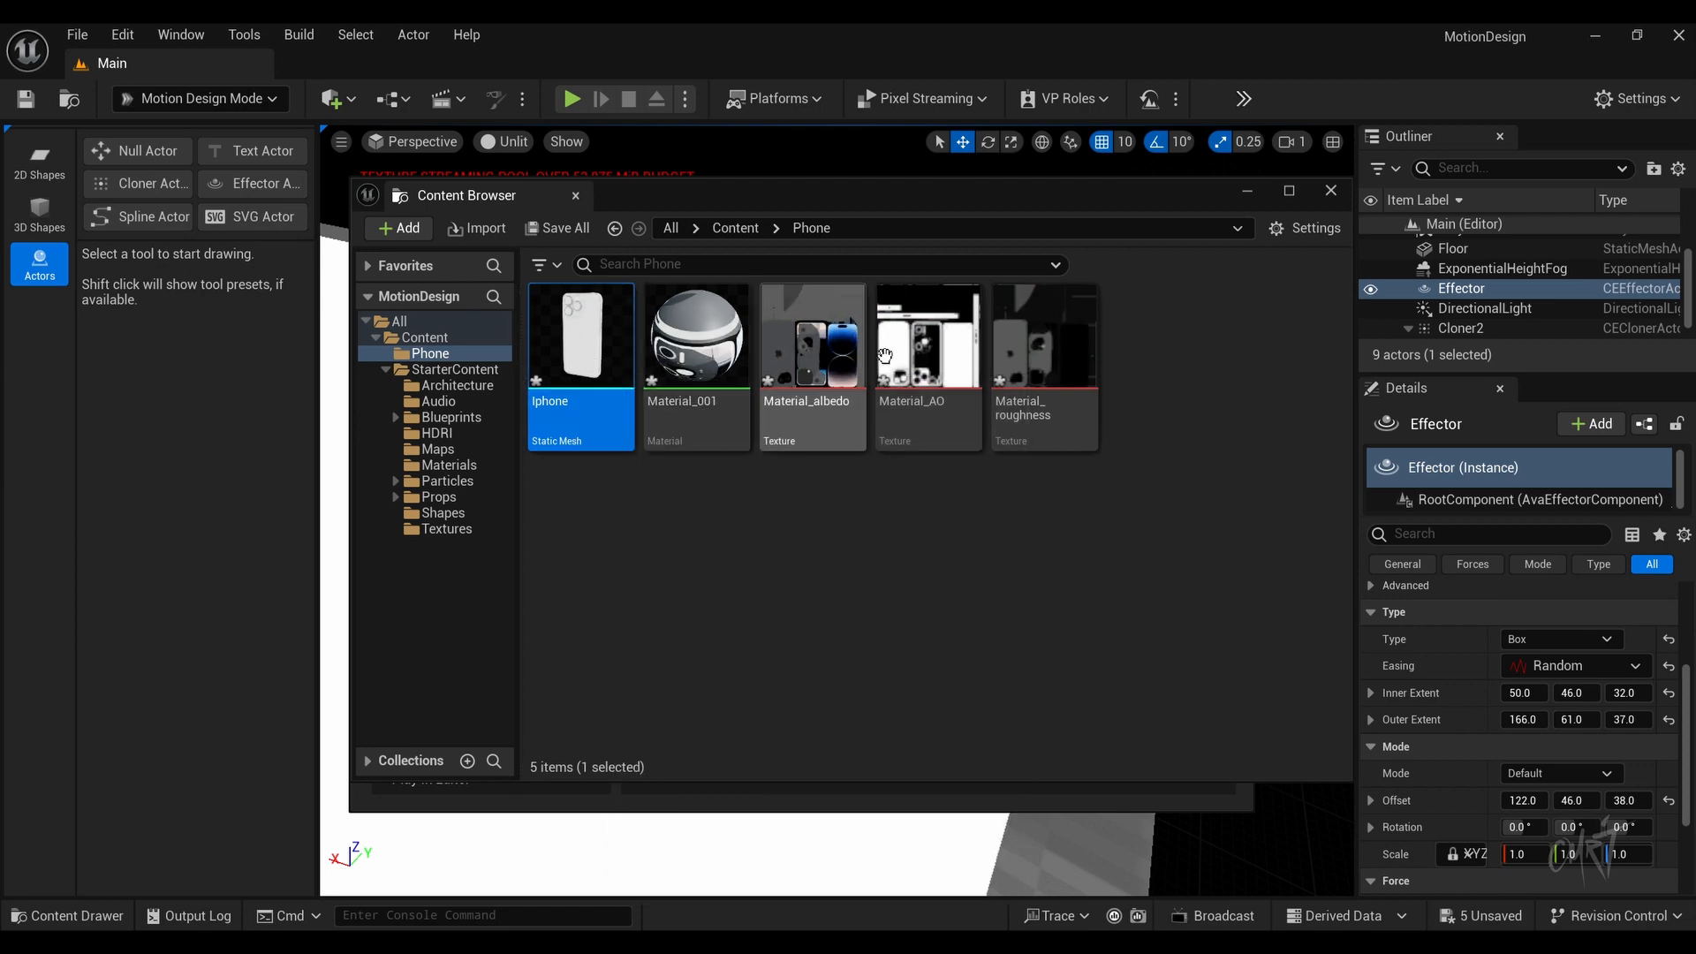
# Step: Place the Iphone static mesh in the level beside the clone field and close the content browser
pyautogui.moveTo(781, 188); pyautogui.dragTo(1473, 279)
pyautogui.click(1219, 193)
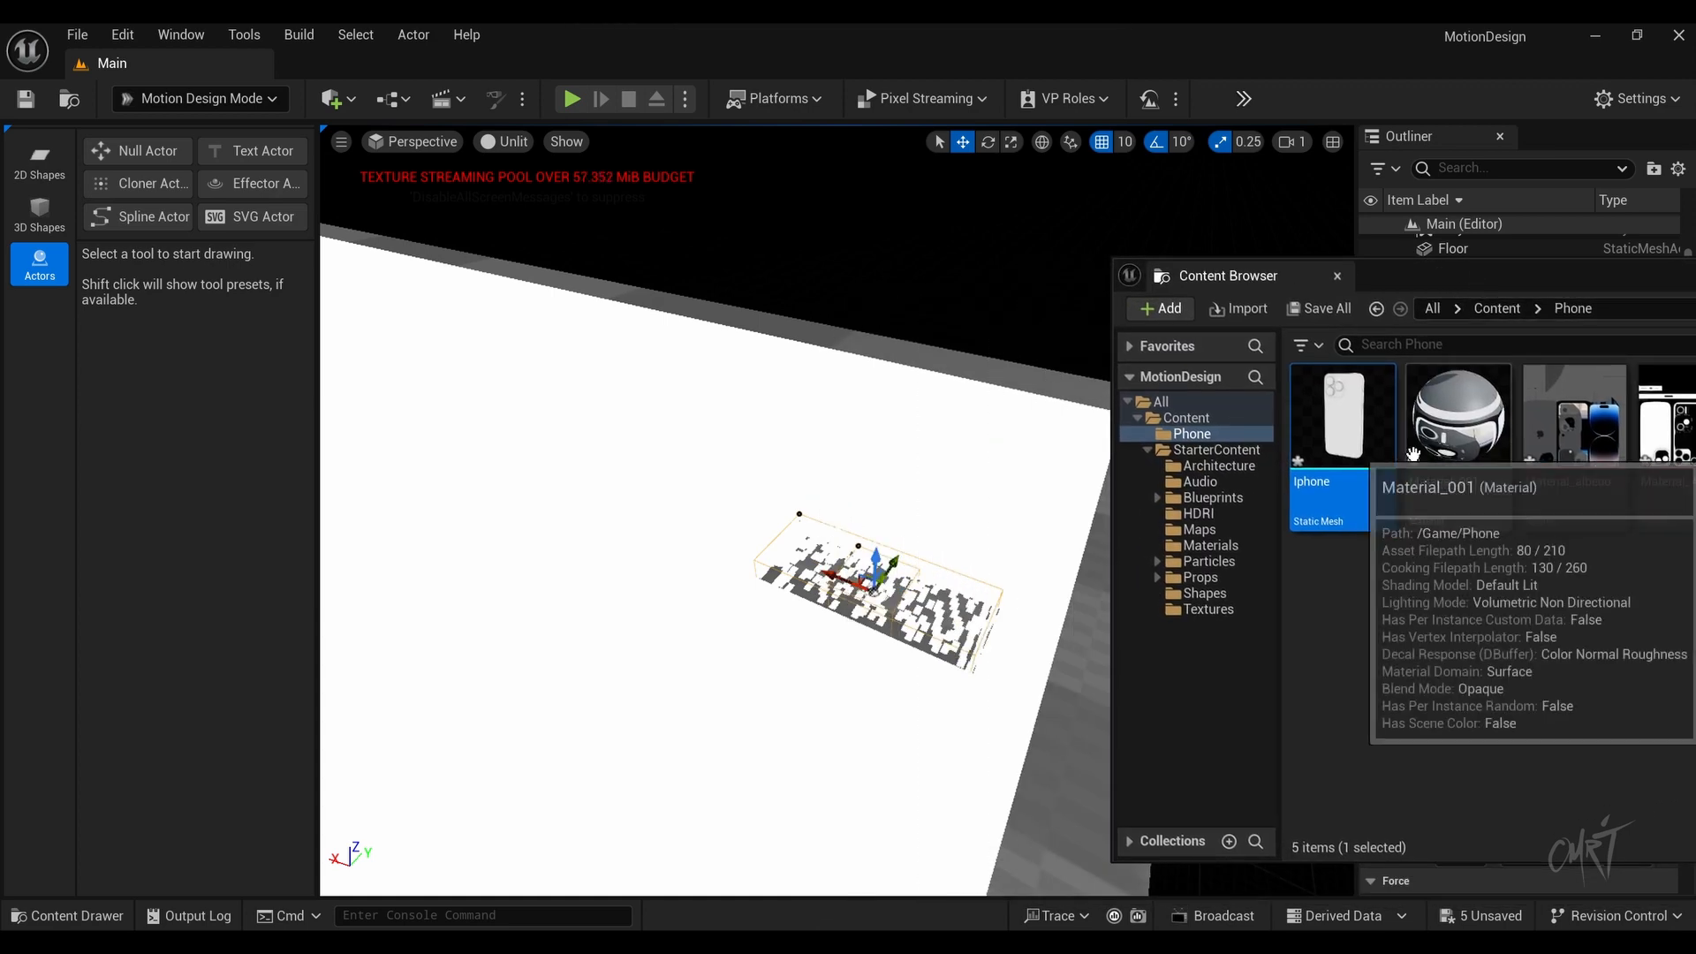
pyautogui.moveTo(1353, 425); pyautogui.dragTo(469, 402)
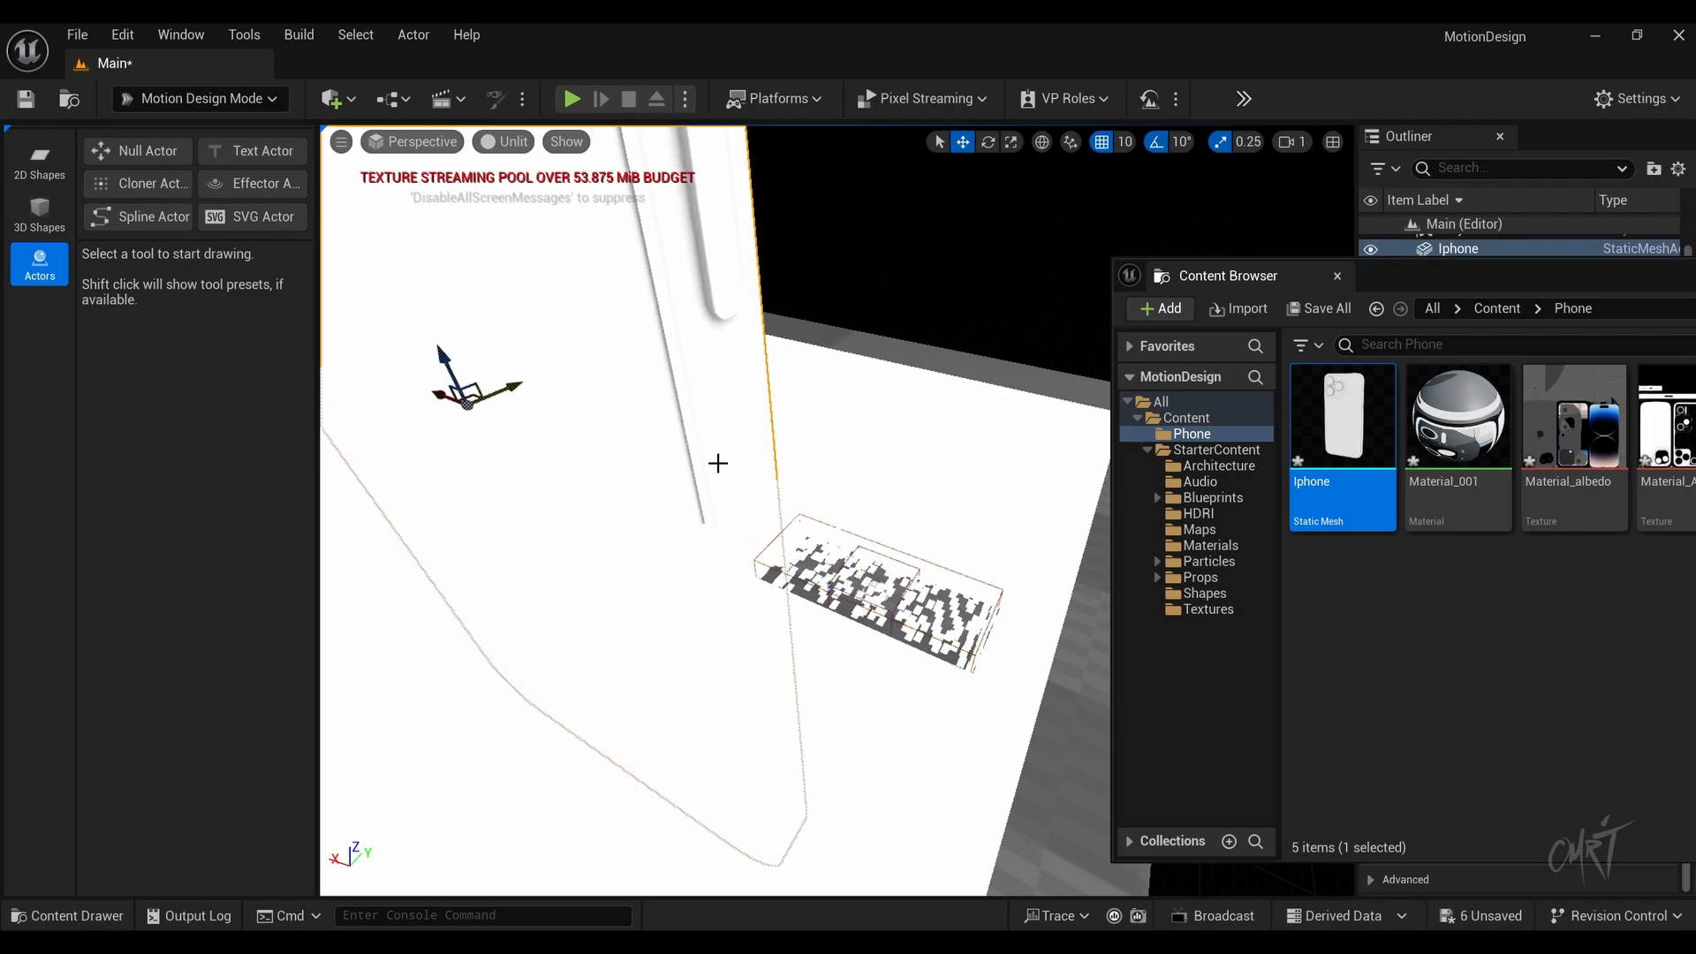
pyautogui.moveTo(1485, 276); pyautogui.dragTo(606, 418)
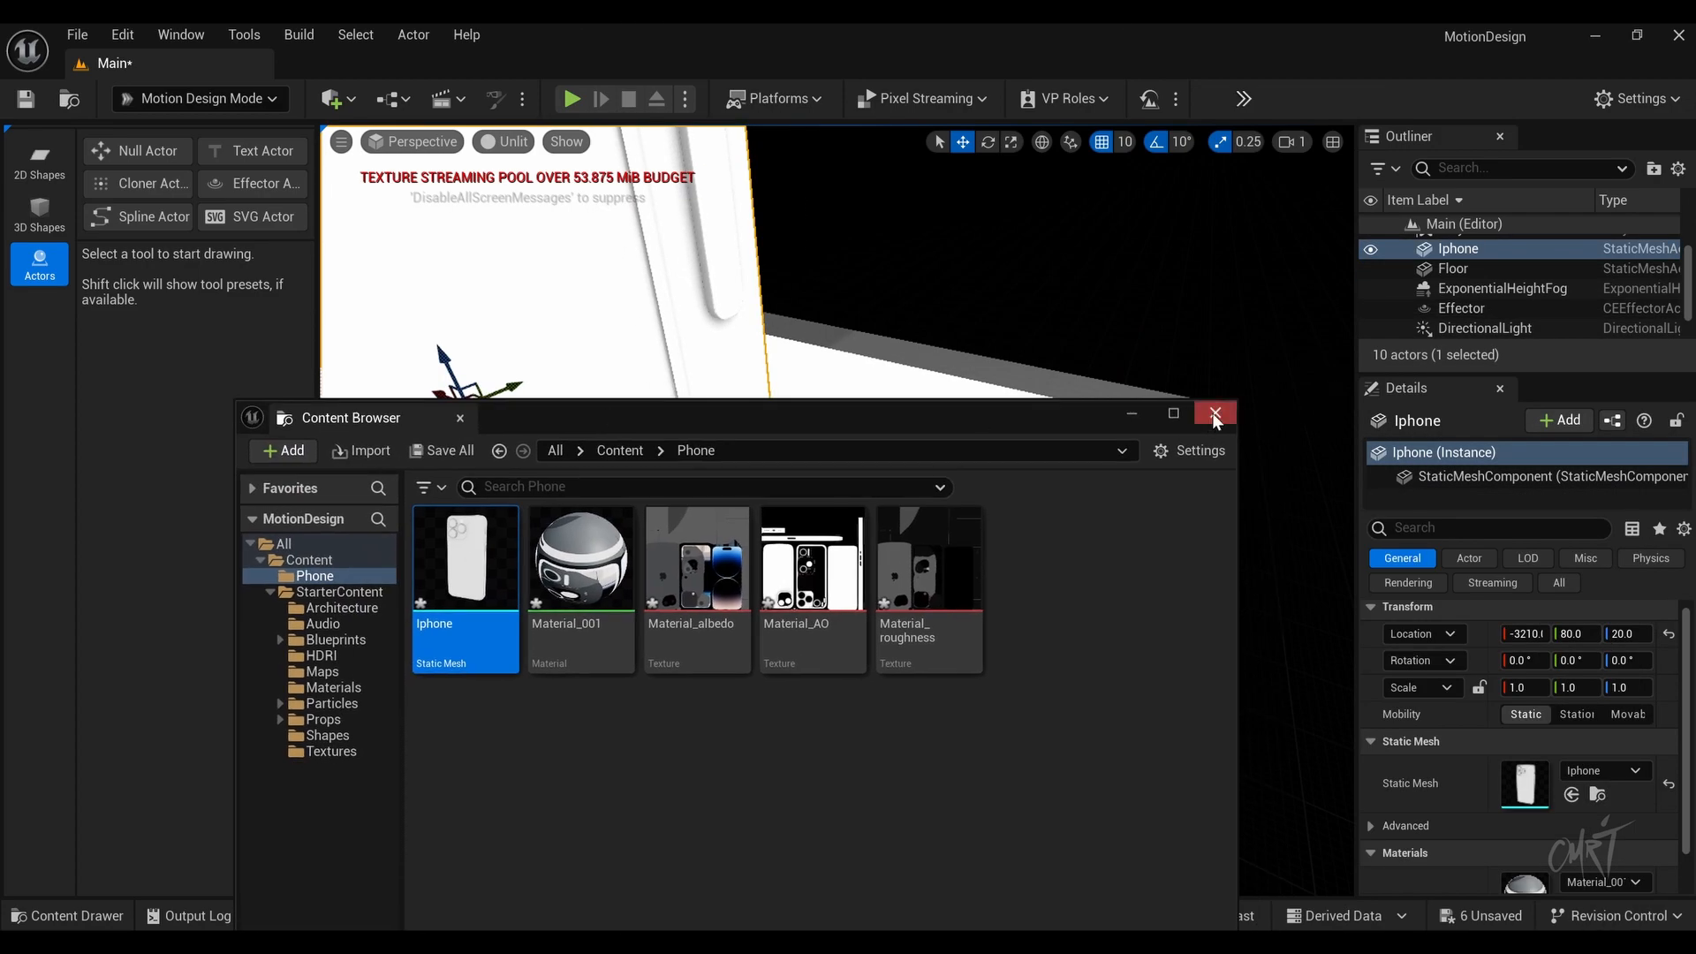
pyautogui.click(1213, 414)
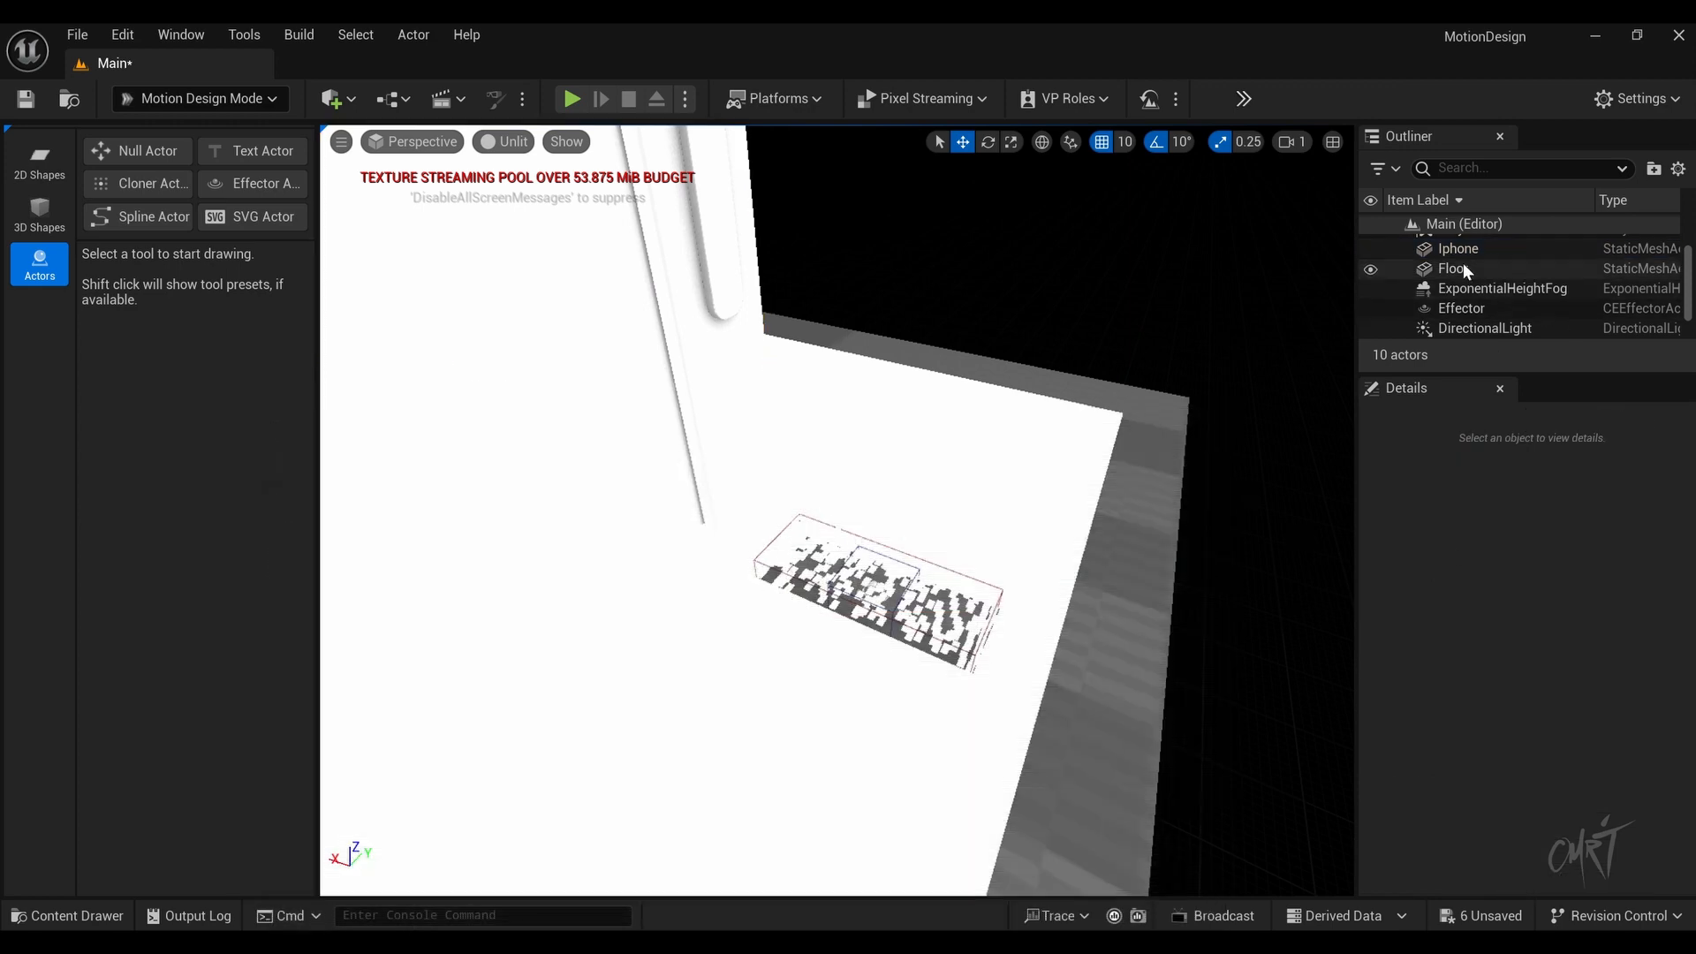
# Step: Scale the Iphone uniformly to 0.05
pyautogui.click(1459, 249)
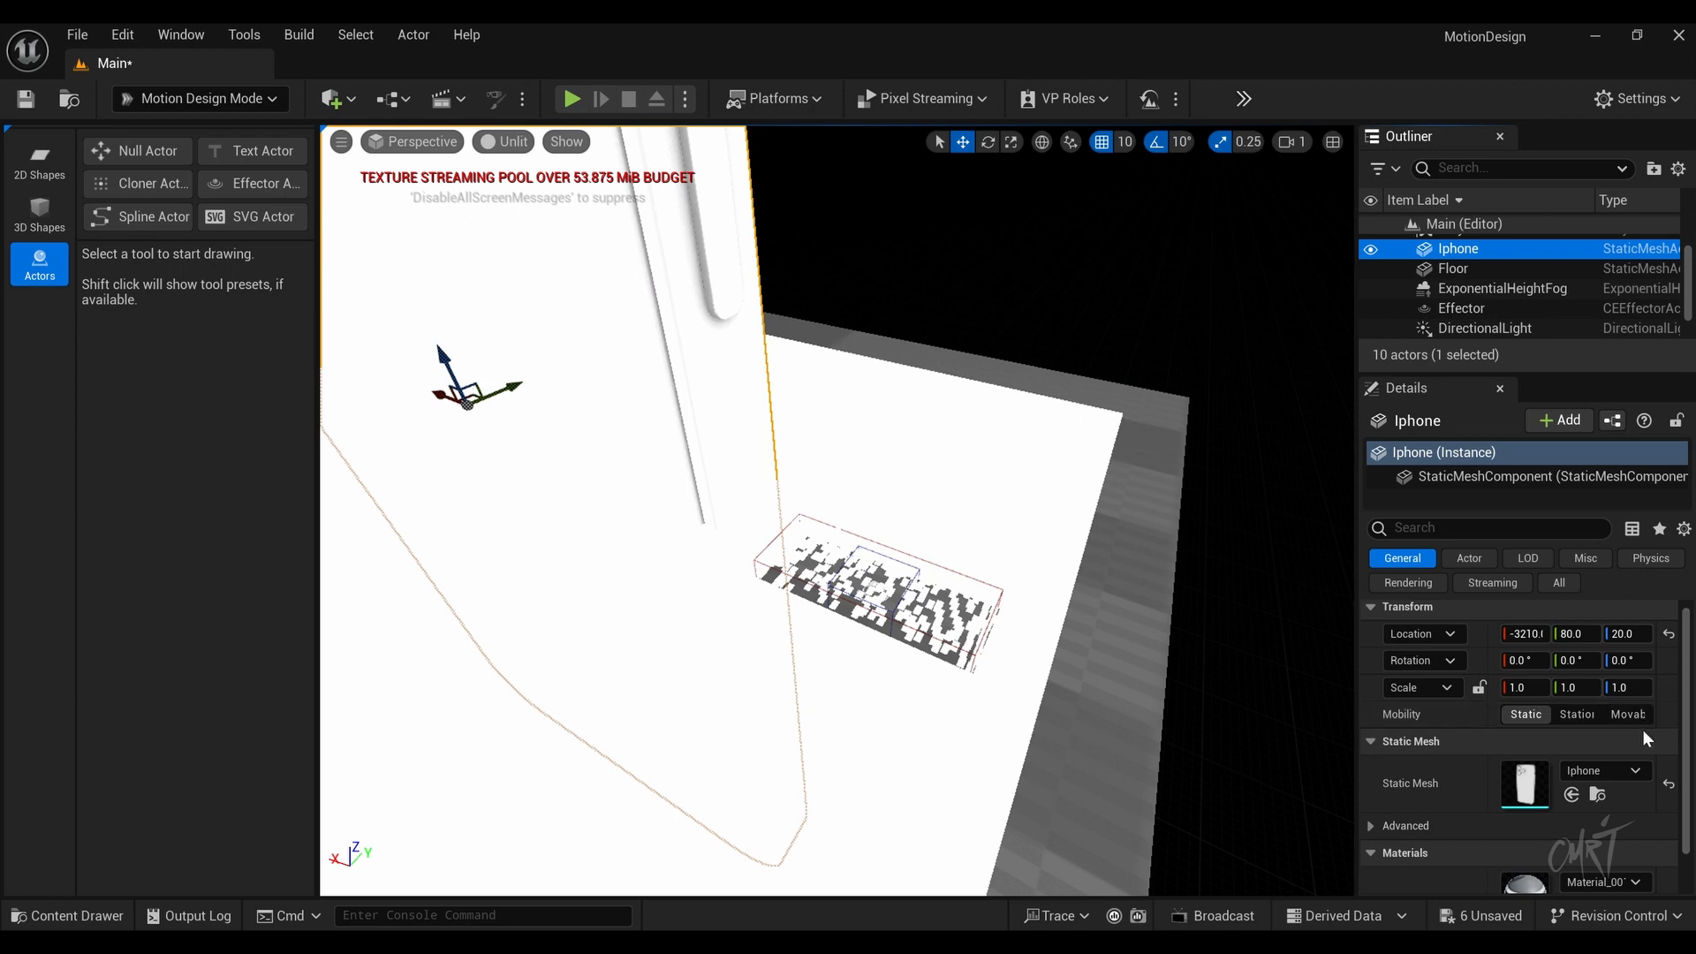
pyautogui.click(1529, 687)
pyautogui.write('0.05')
pyautogui.press('Return')
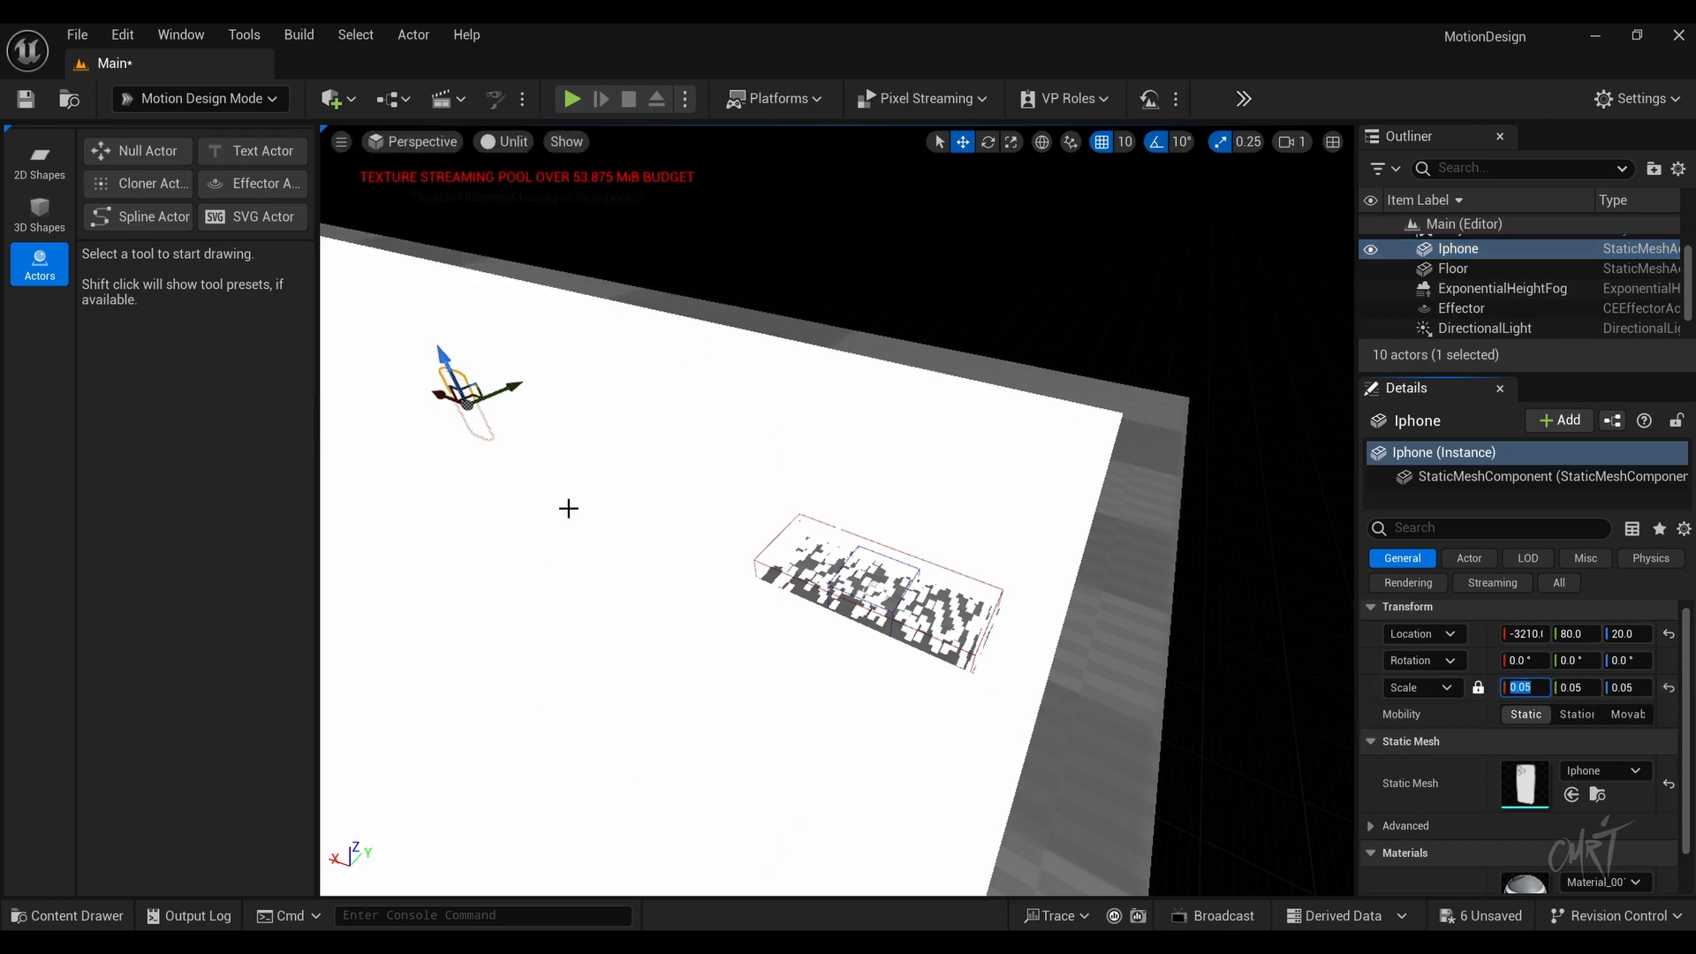
# Step: Set the cloned cube's Top Simple Color to pink, hex sRGB FF6AE0FF
pyautogui.scroll(-1, 1397, 316)
pyautogui.click(1457, 328)
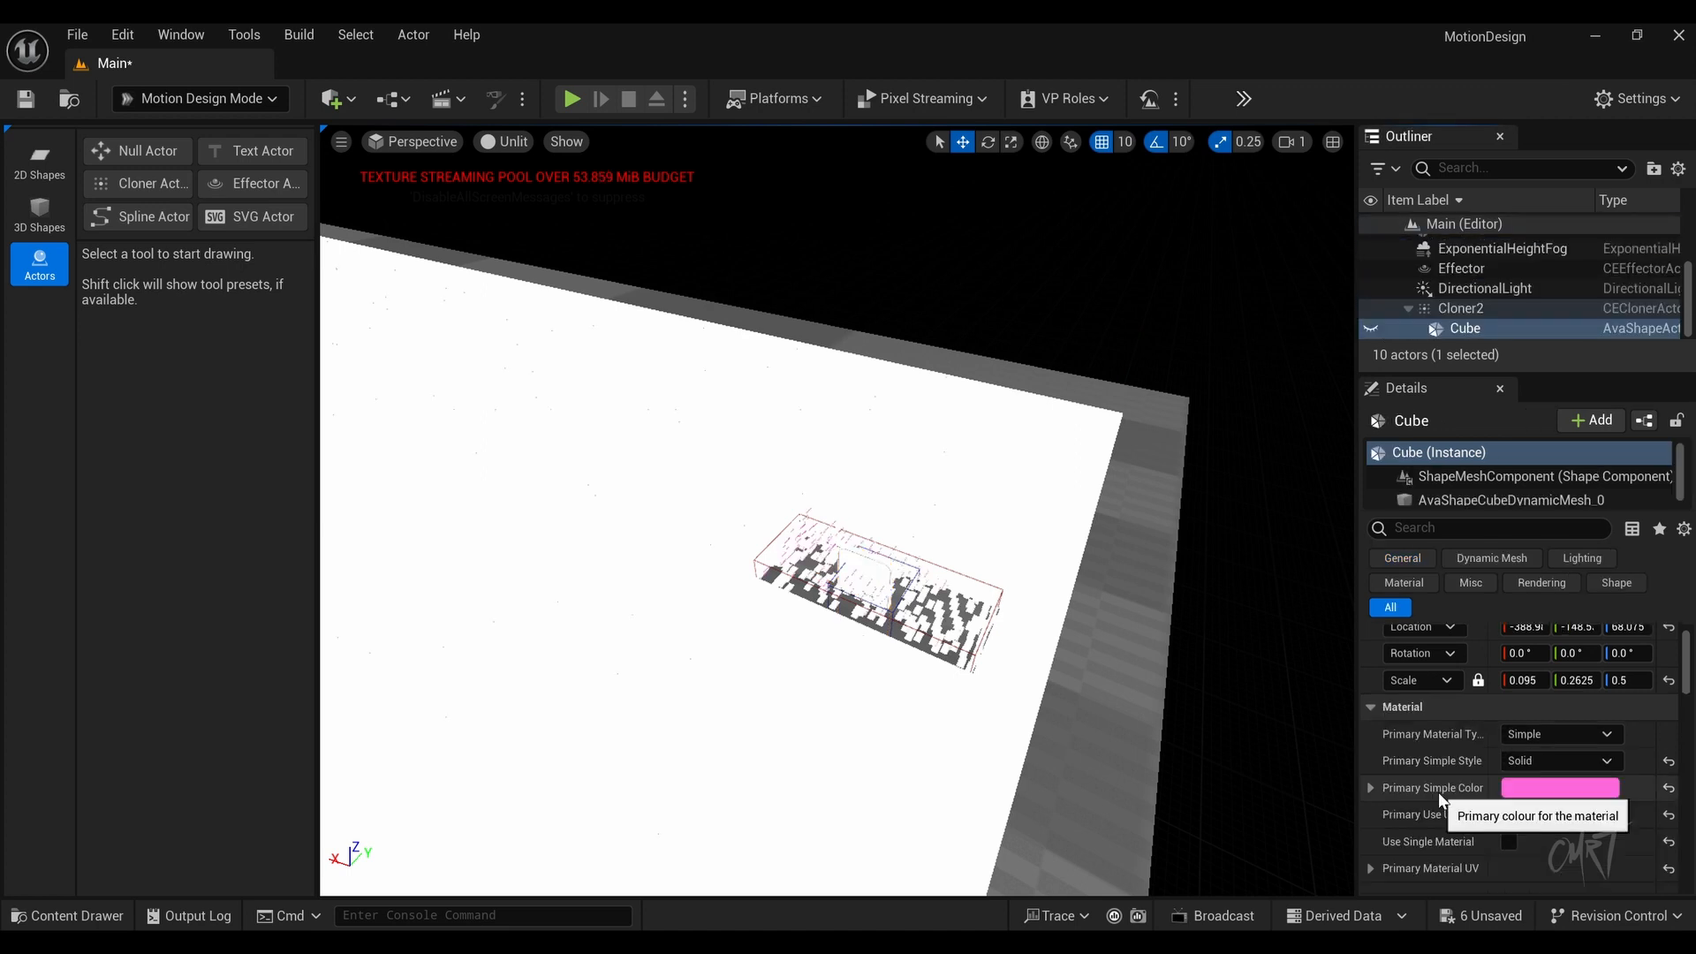
pyautogui.scroll(-4, 1438, 792)
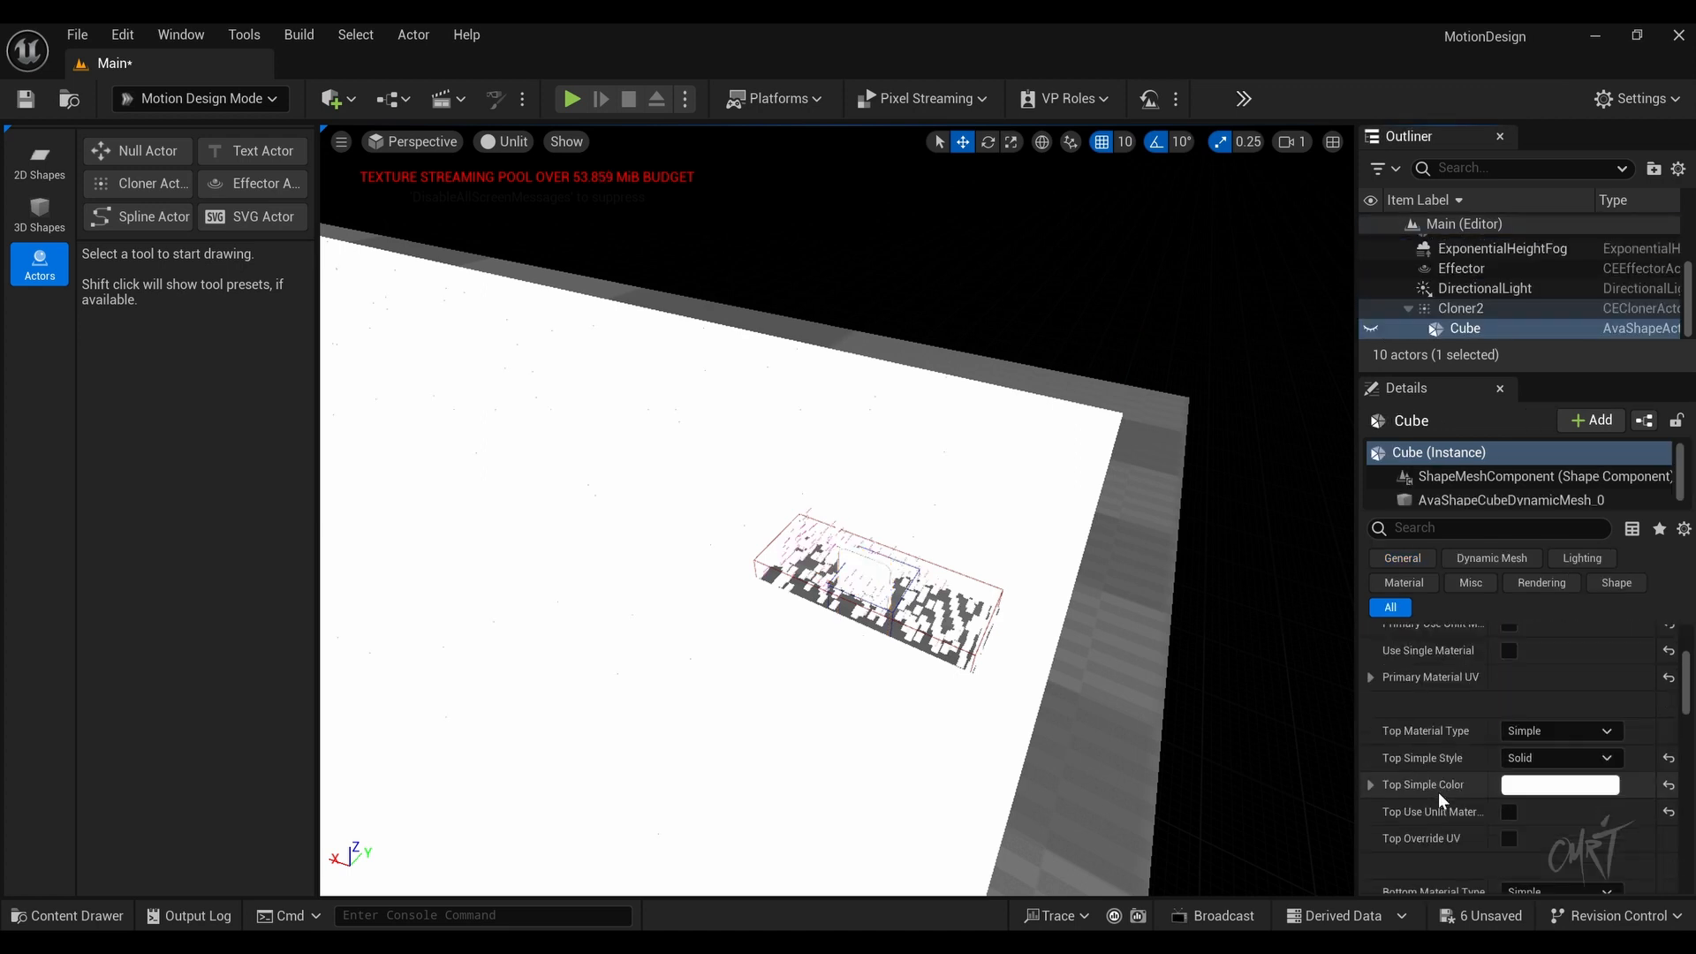
pyautogui.scroll(-2, 1438, 792)
pyautogui.click(1559, 720)
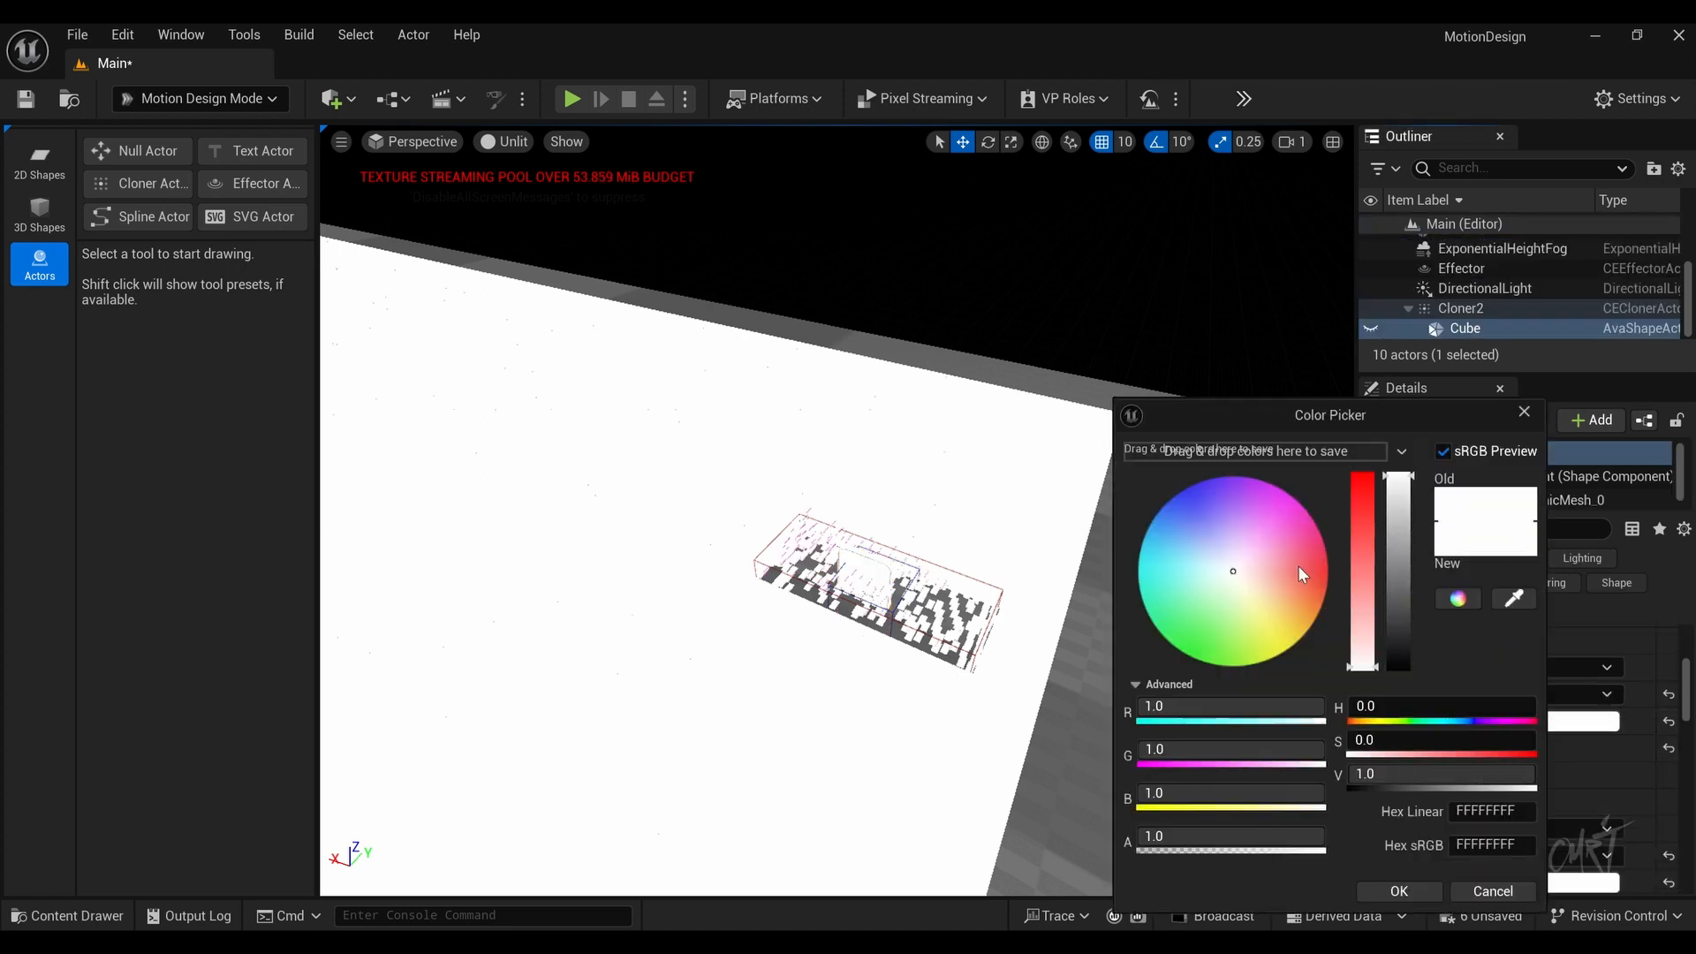
pyautogui.moveTo(1298, 568); pyautogui.dragTo(1300, 512)
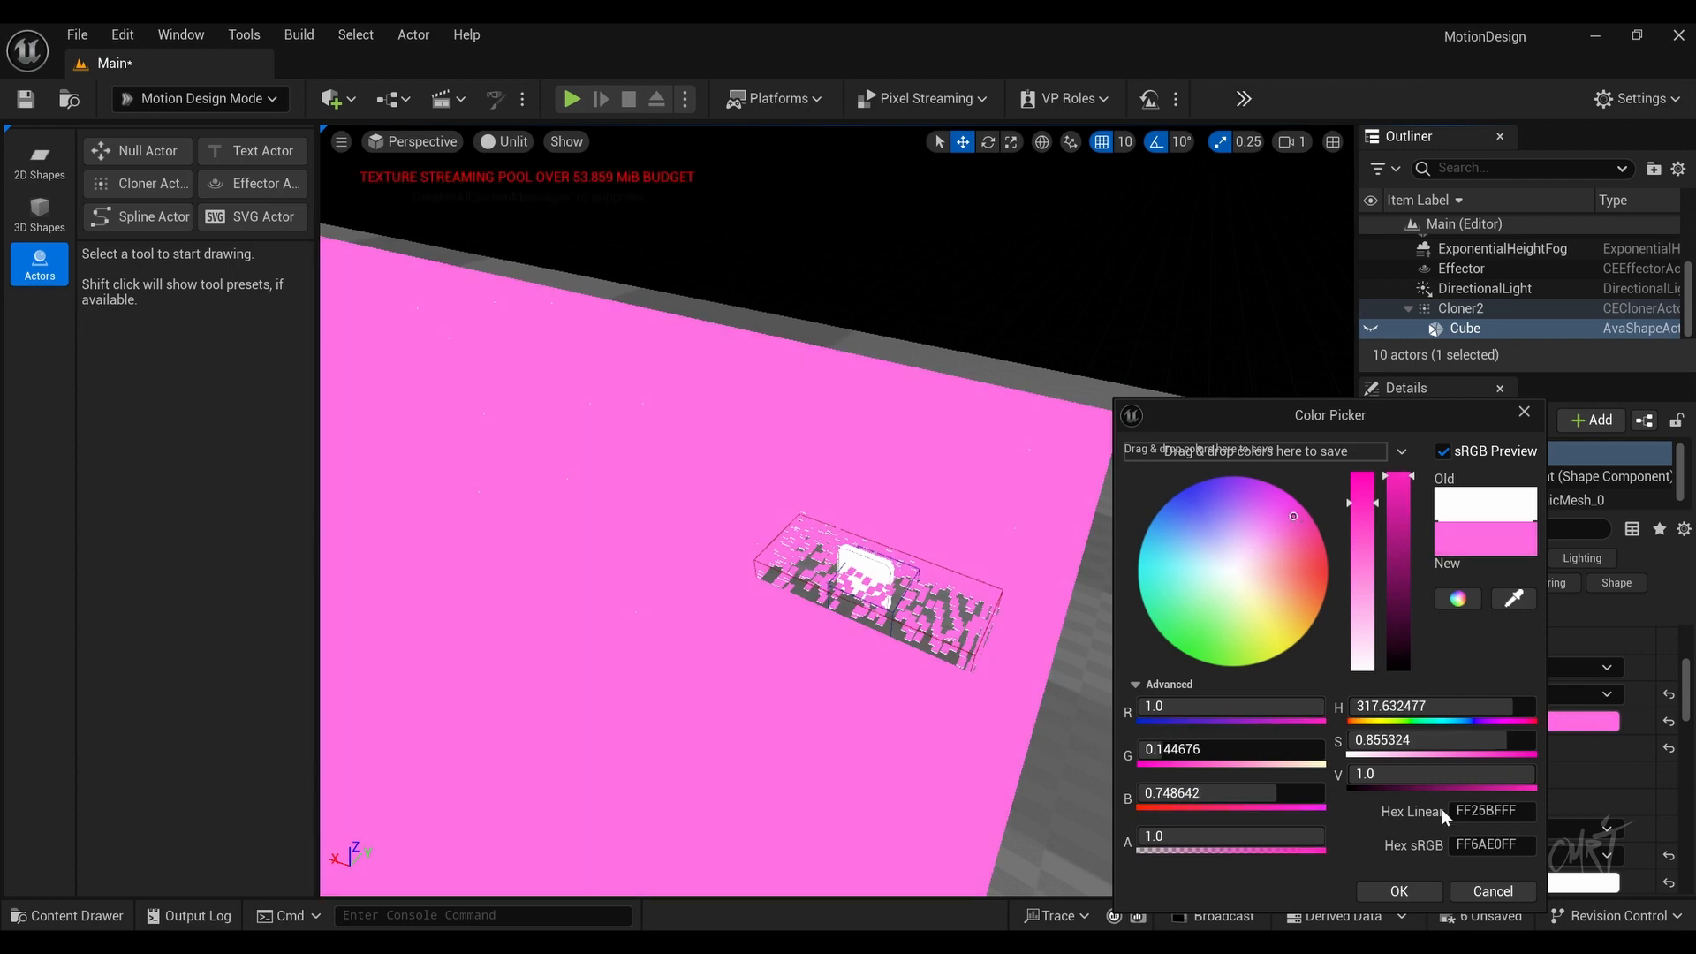
pyautogui.click(1402, 891)
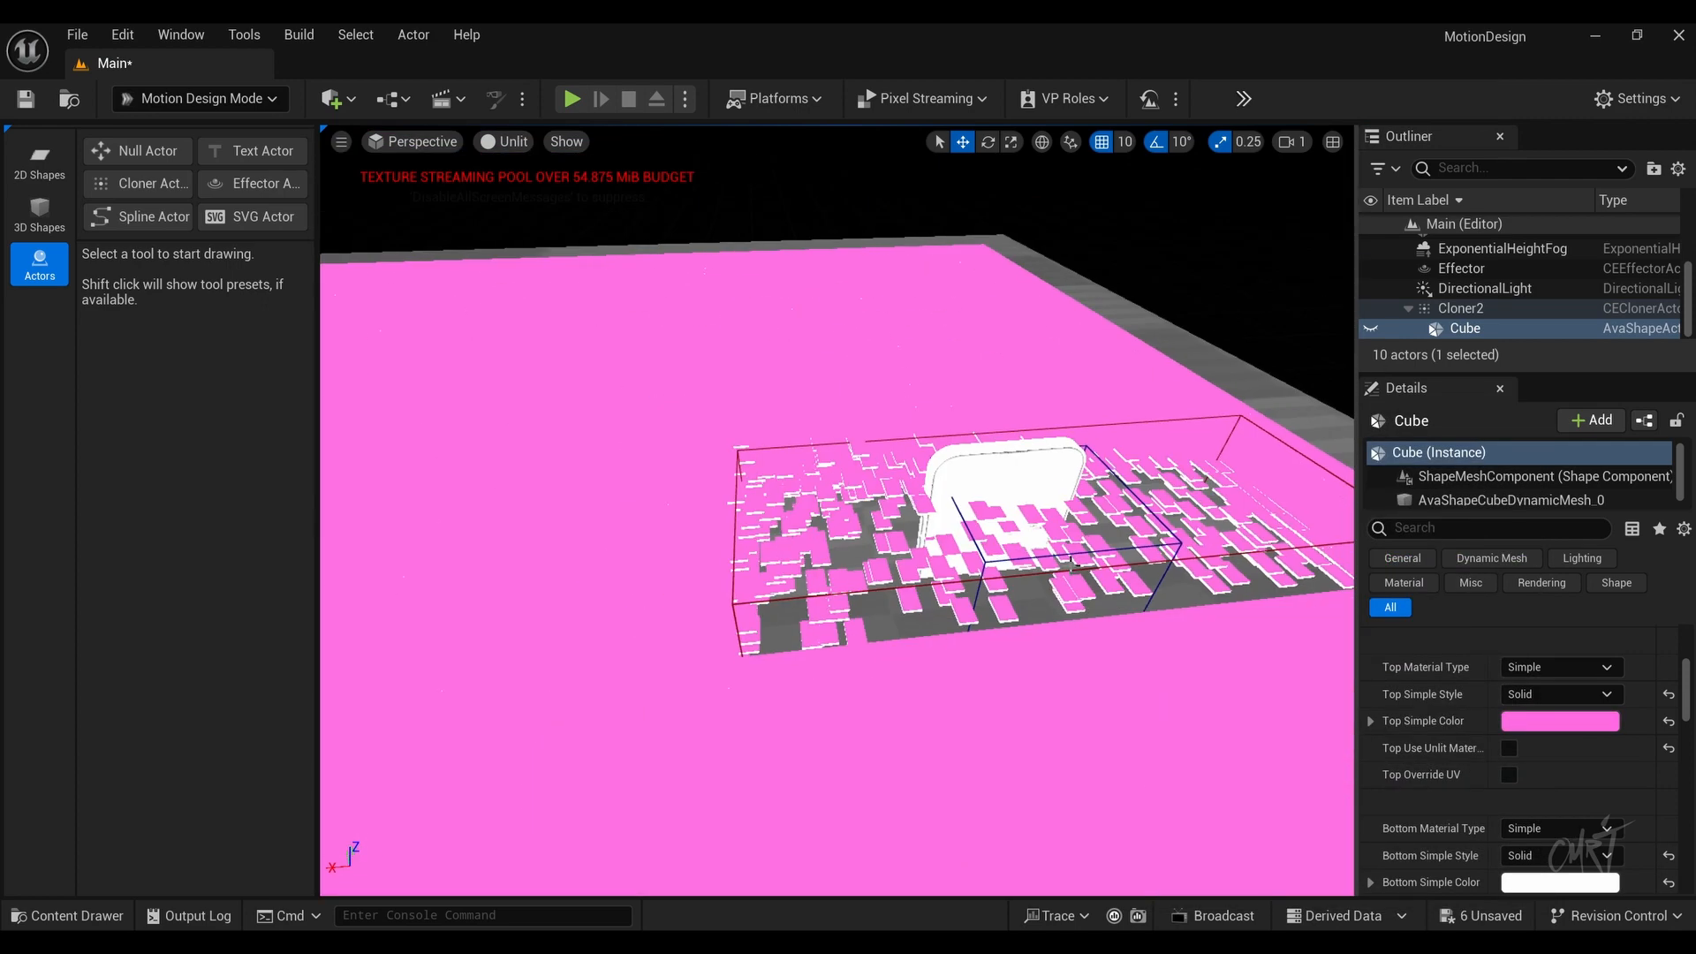
# Step: Lay the Iphone flat above the displaced clones, with 90° rotation in X and Z and location Y 0, Z 90
pyautogui.press('e')
pyautogui.moveTo(982, 512); pyautogui.dragTo(997, 510)
pyautogui.moveTo(997, 510); pyautogui.dragTo(980, 565)
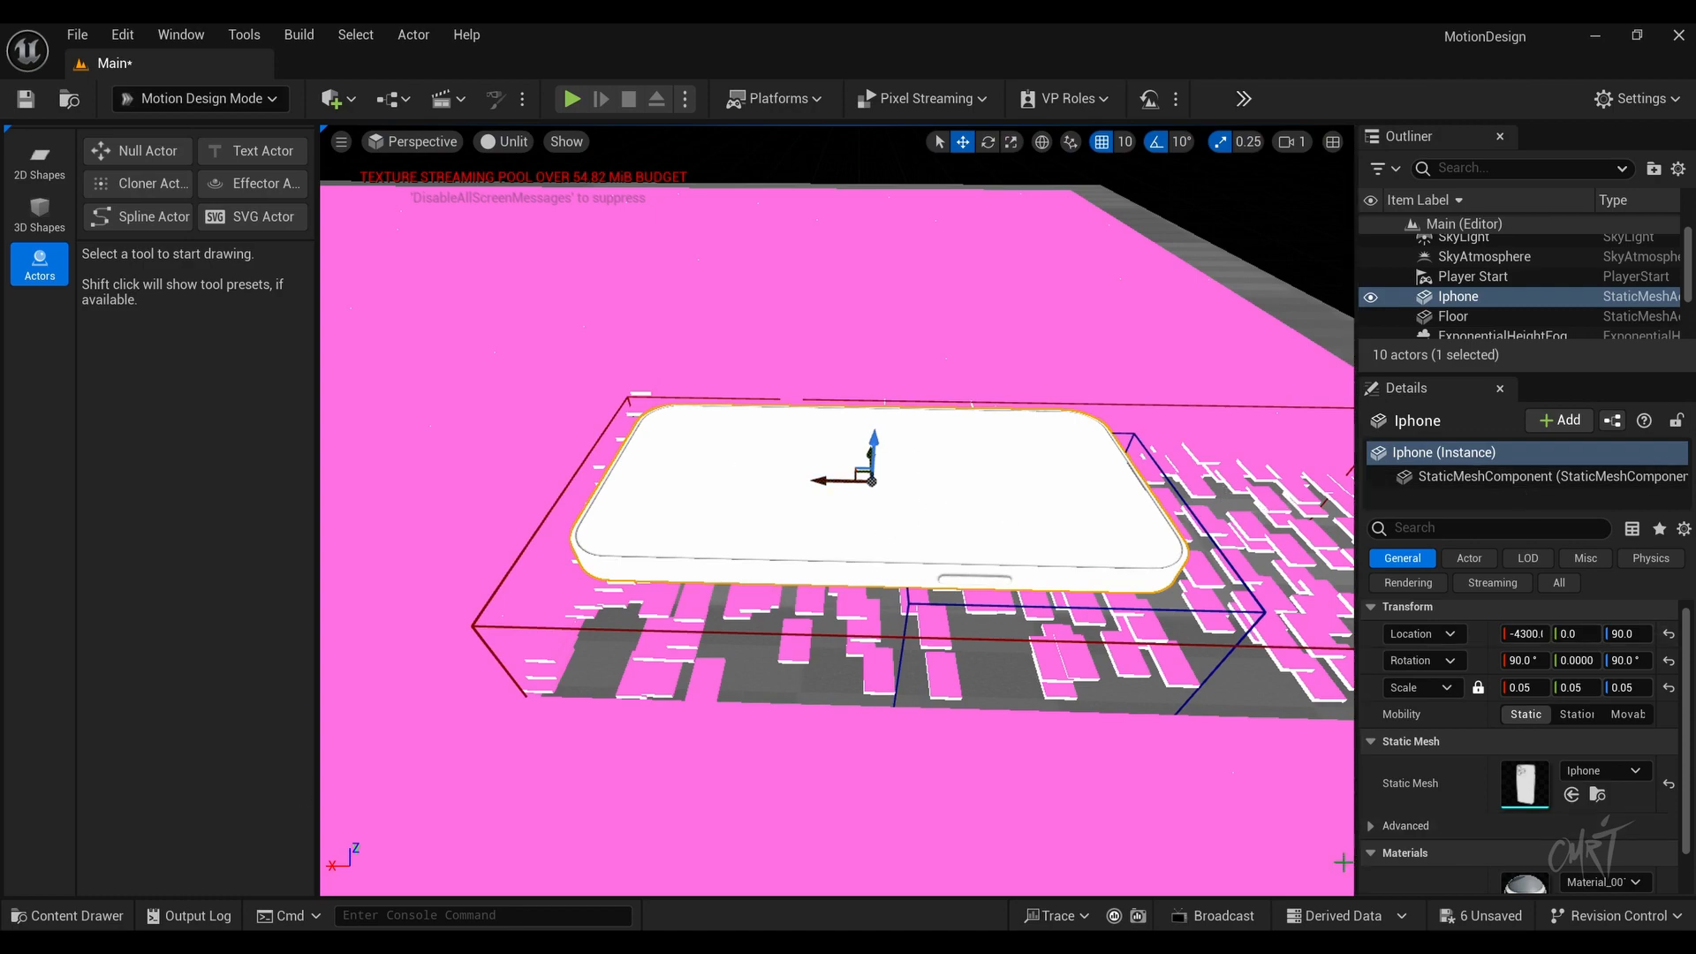
# Step: In Material_001, disconnect the Material_AO texture from Emissive Color and connect its RGB output to Specular
pyautogui.click(79, 917)
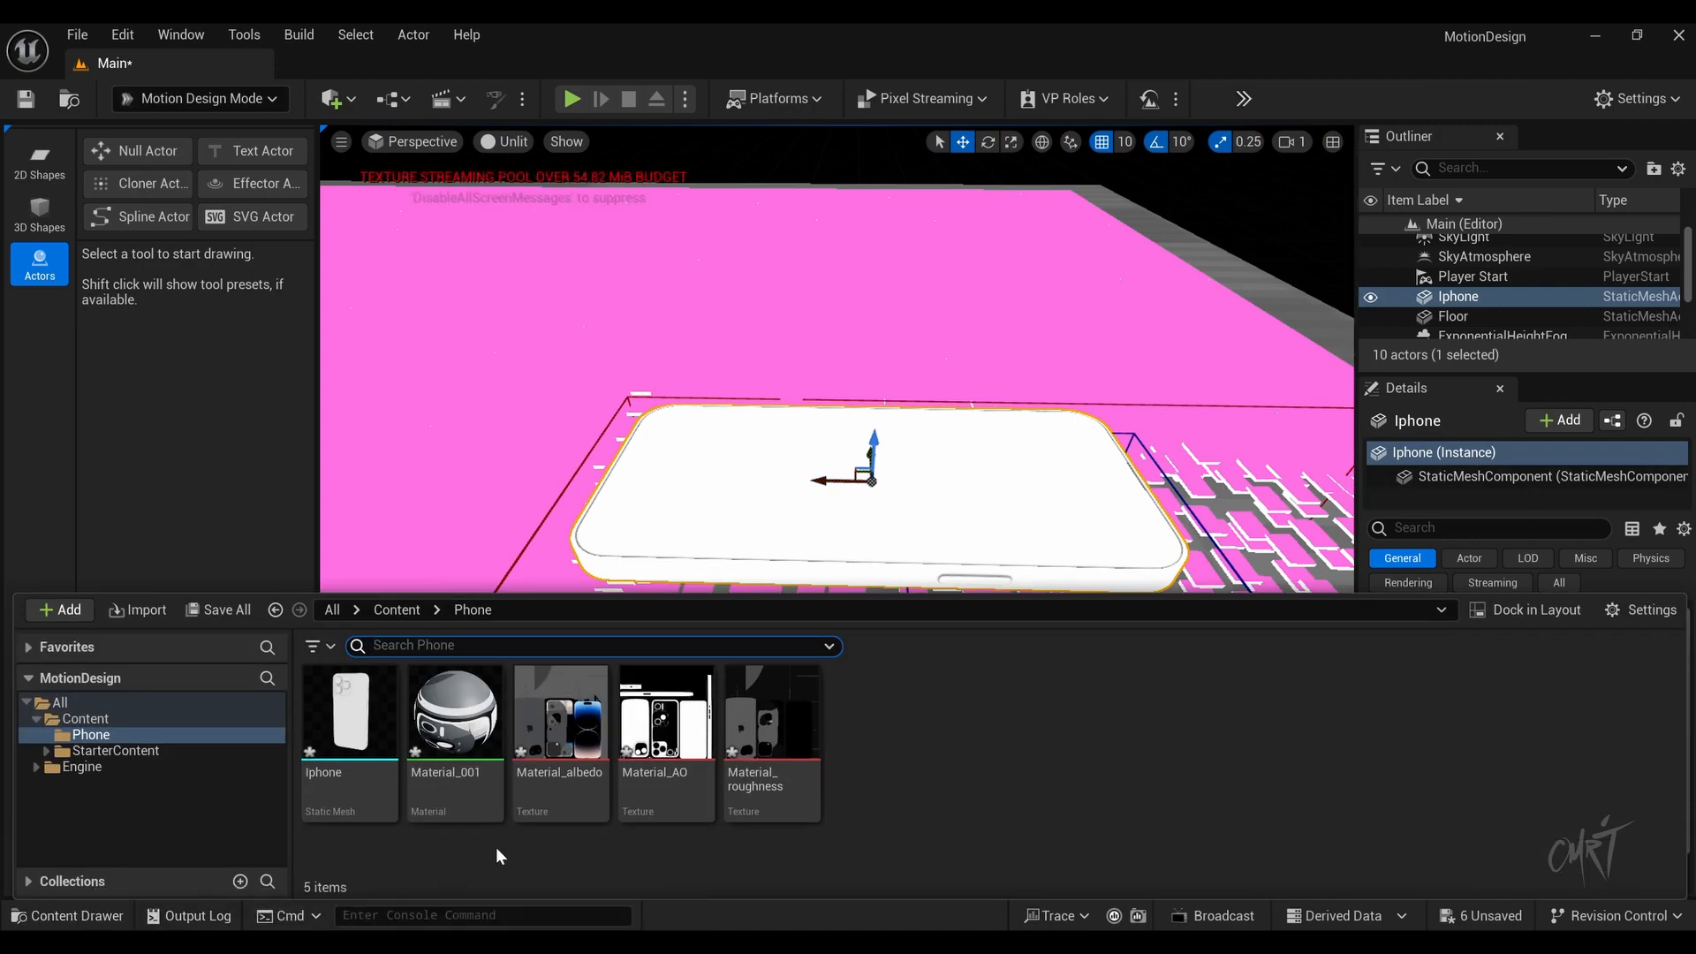
pyautogui.doubleClick(447, 700)
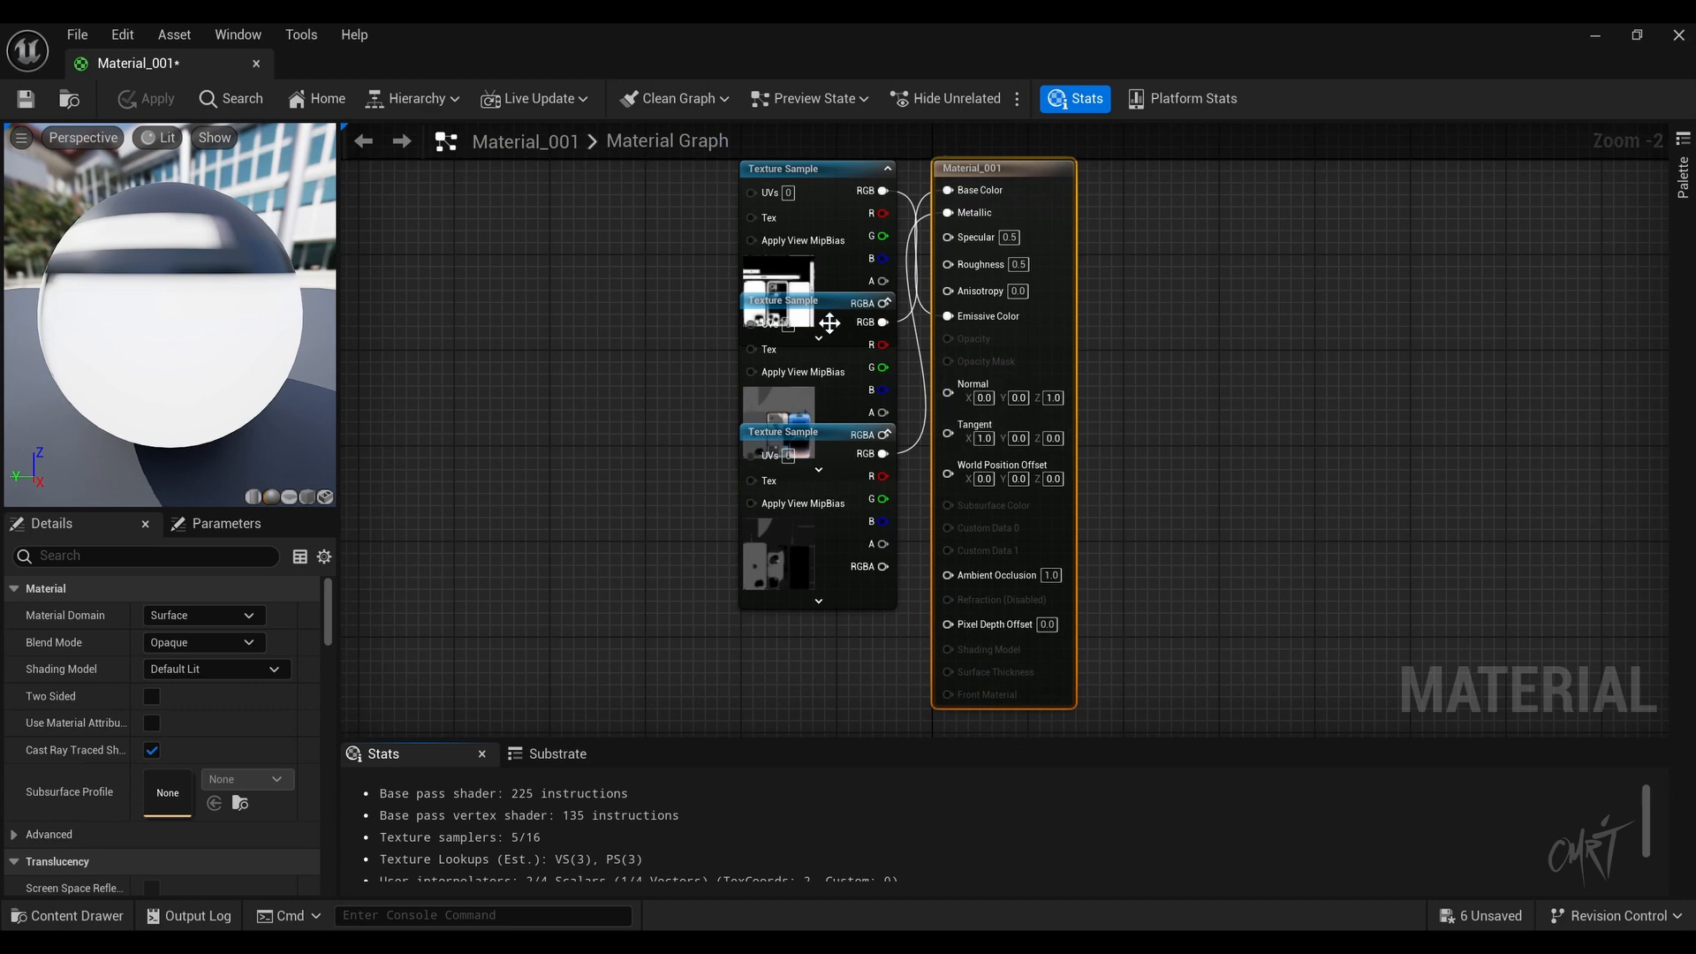
pyautogui.click(830, 320)
pyautogui.moveTo(830, 321); pyautogui.dragTo(577, 279)
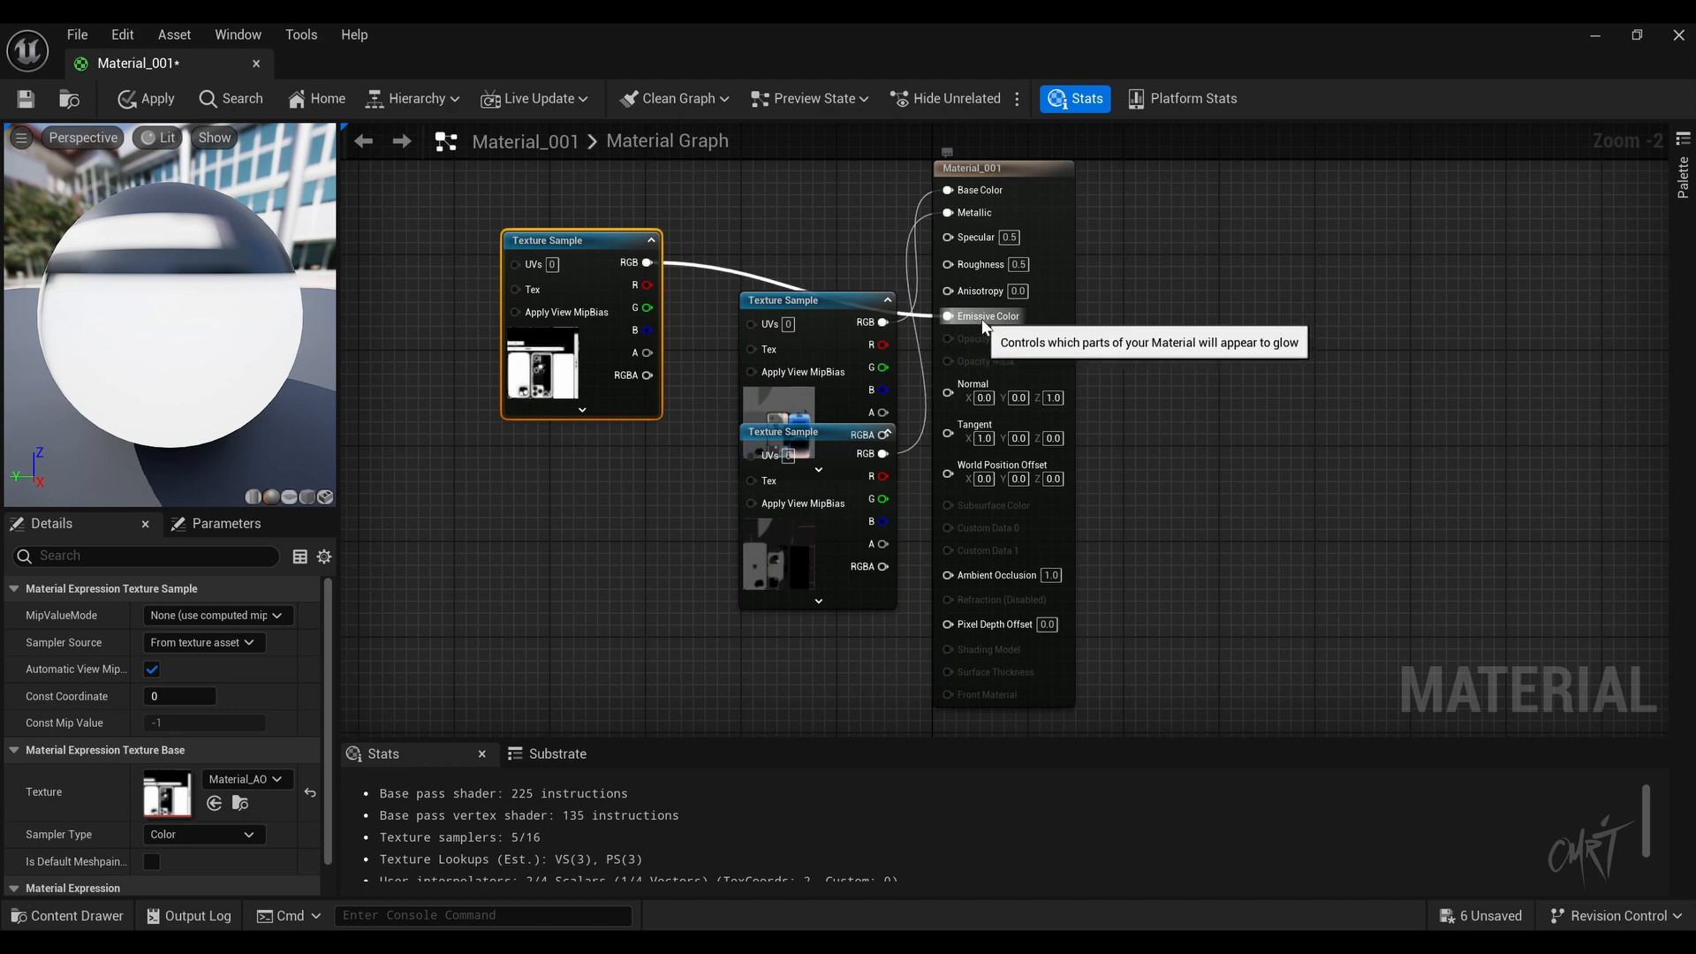
pyautogui.rightClick(654, 257)
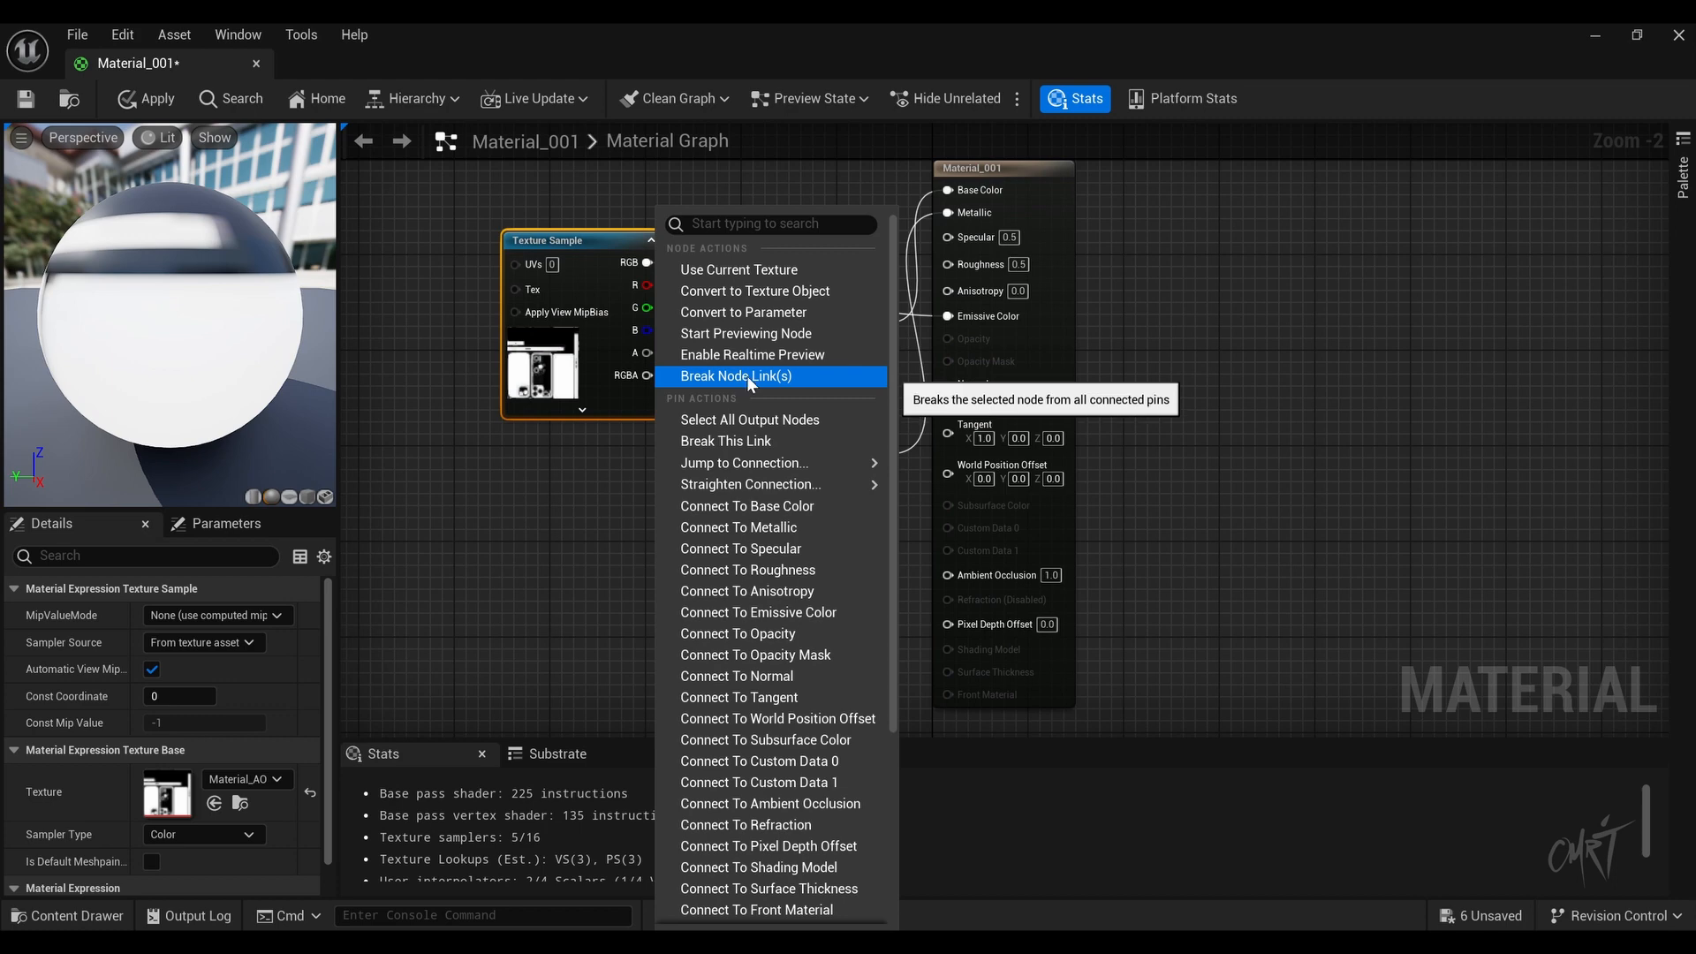
pyautogui.click(712, 378)
pyautogui.moveTo(649, 265); pyautogui.dragTo(950, 244)
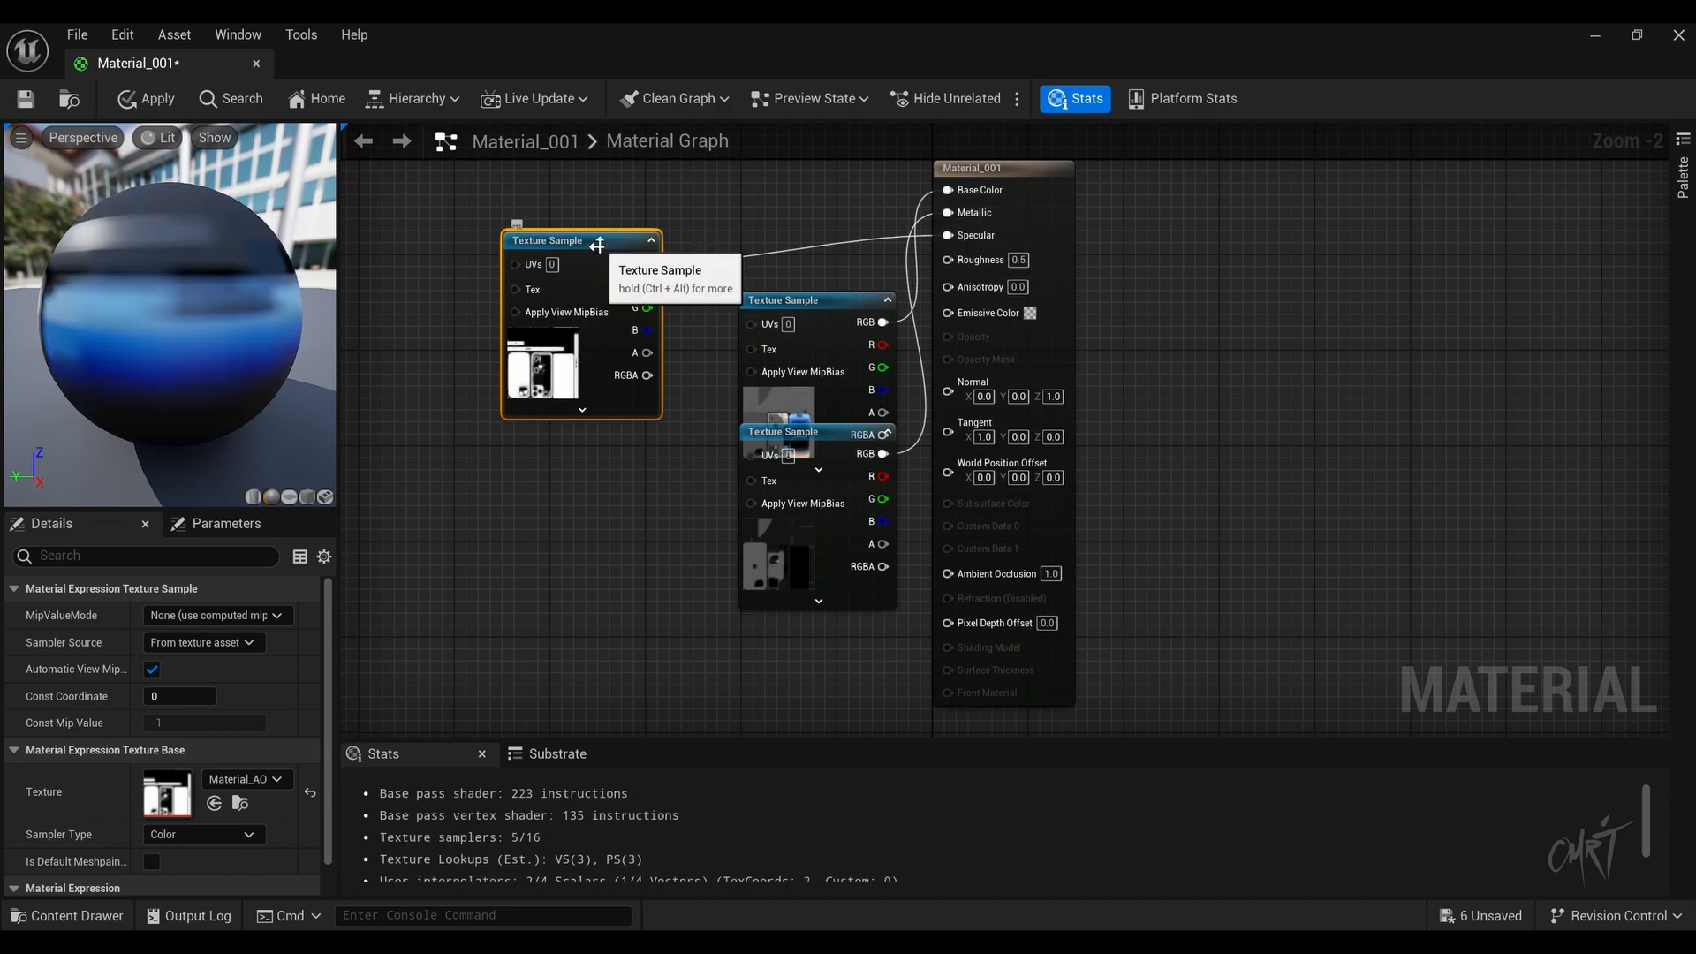
# Step: Spread the albedo, AO and roughness texture sample nodes apart so they no longer overlap in the material graph
pyautogui.moveTo(596, 244); pyautogui.dragTo(763, 208)
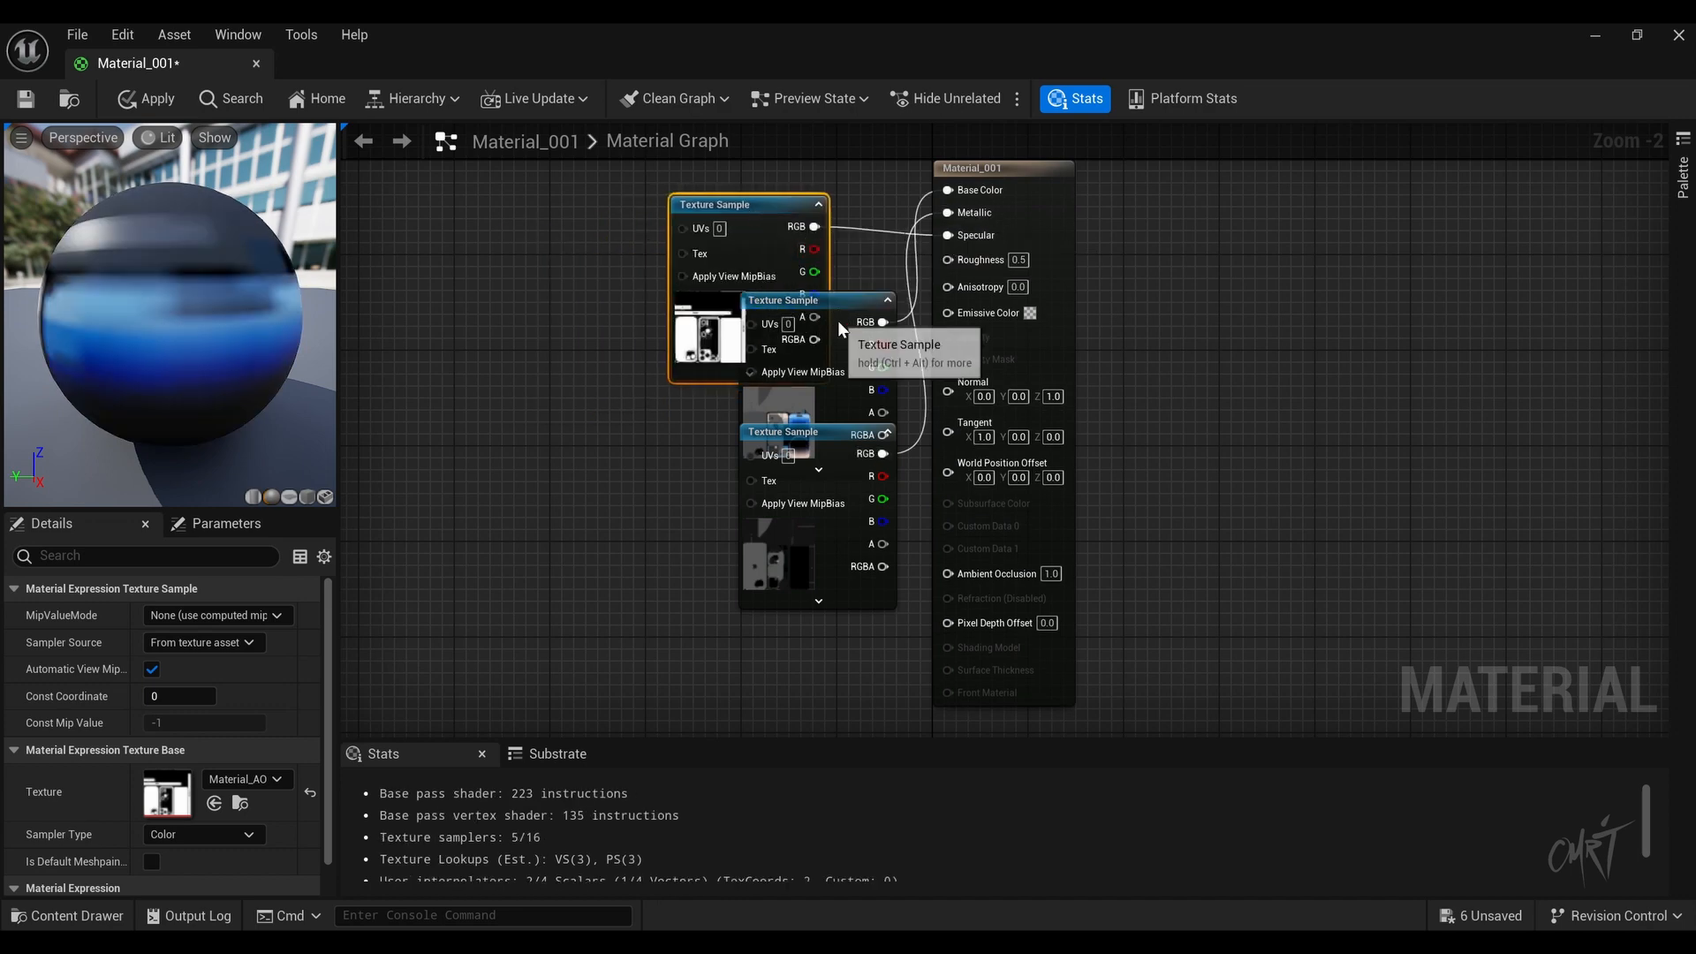
pyautogui.moveTo(828, 328); pyautogui.dragTo(530, 197)
pyautogui.moveTo(753, 210); pyautogui.dragTo(731, 316)
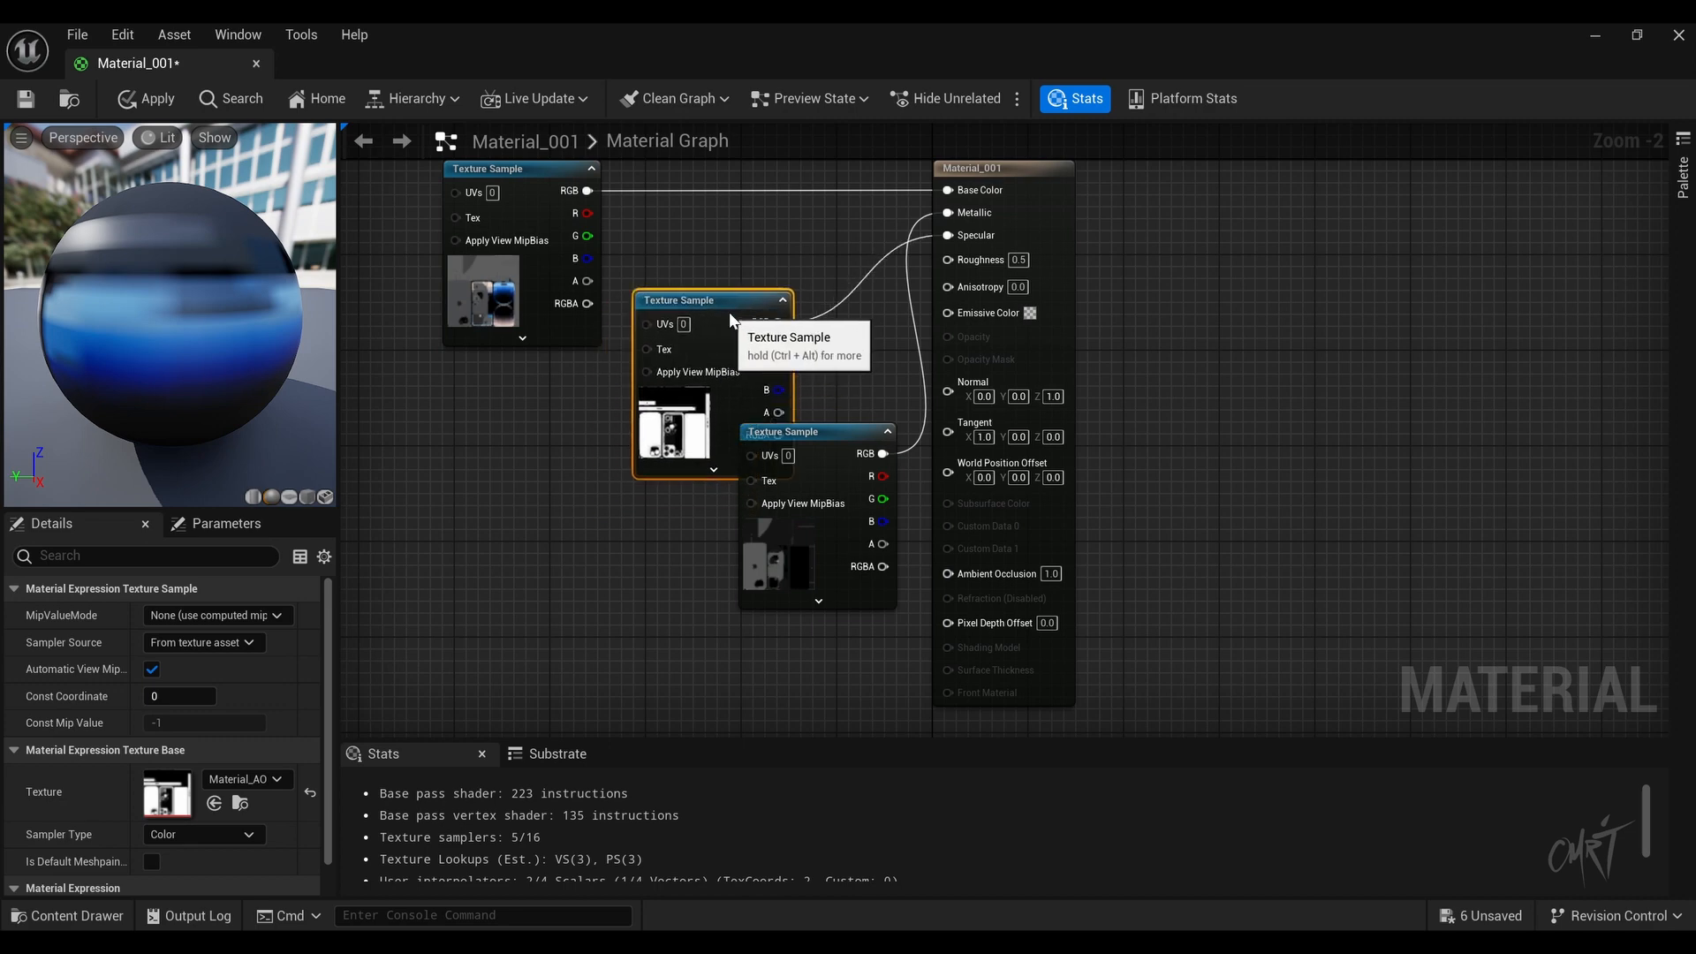
pyautogui.moveTo(817, 446); pyautogui.dragTo(557, 415)
pyautogui.moveTo(707, 318); pyautogui.dragTo(753, 473)
# Step: Break the roughness texture's link to Metallic and connect its RGB output to Roughness
pyautogui.rightClick(623, 419)
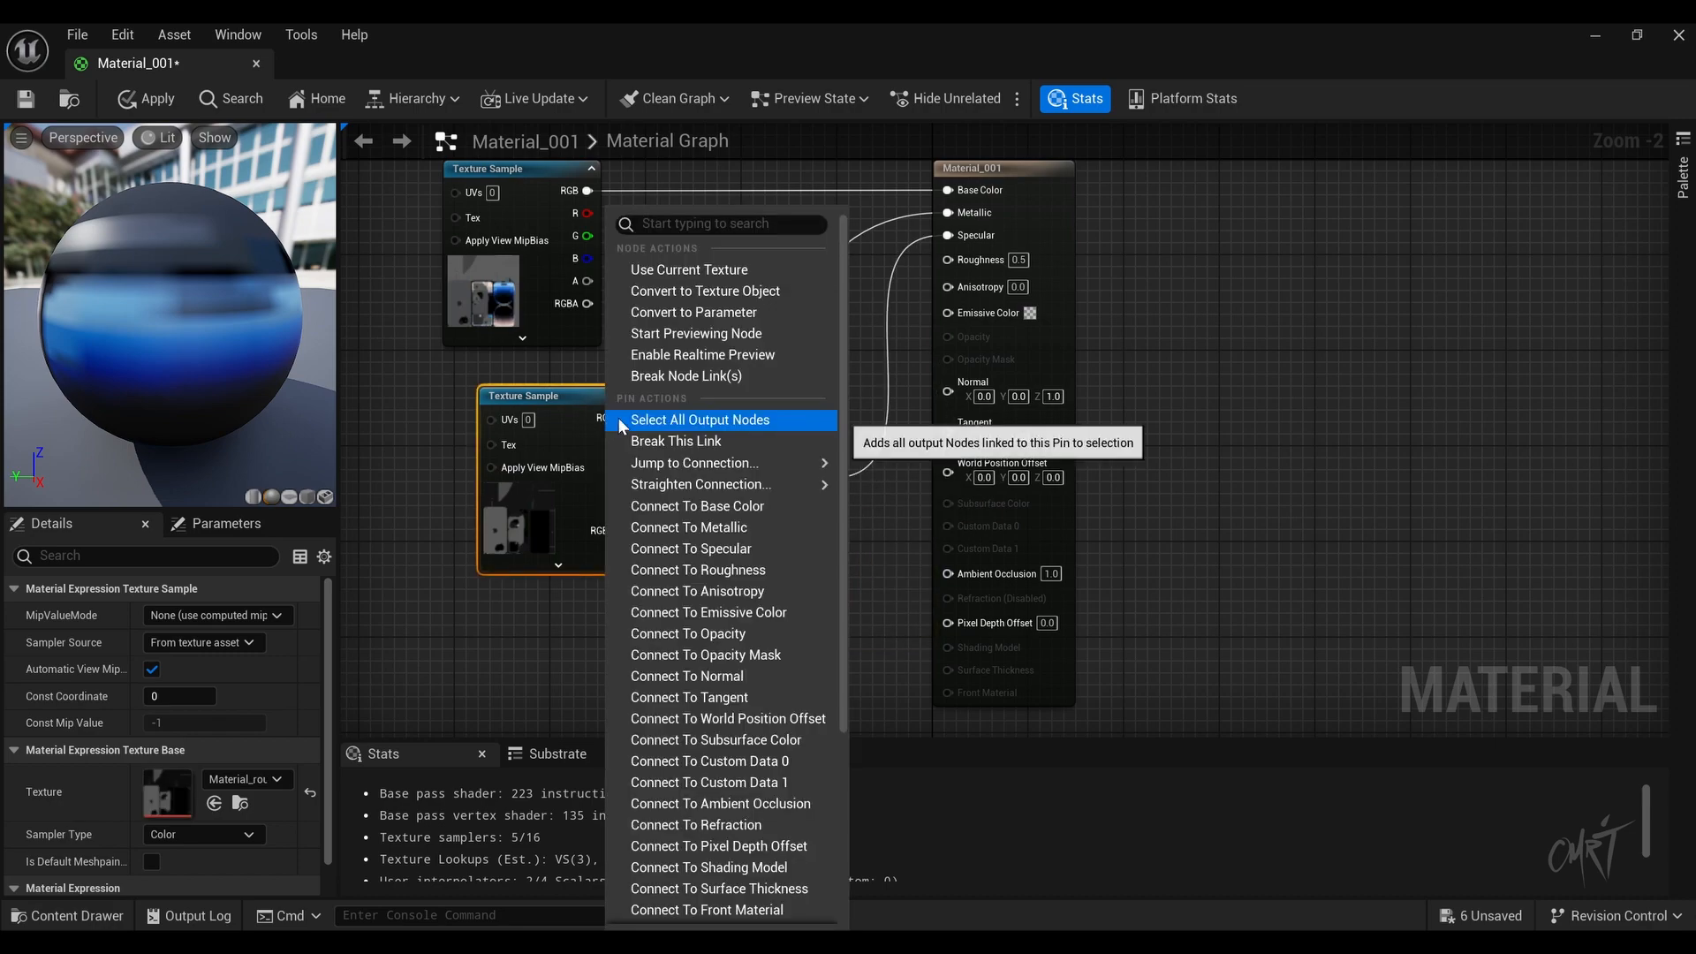
pyautogui.click(683, 361)
pyautogui.rightClick(623, 418)
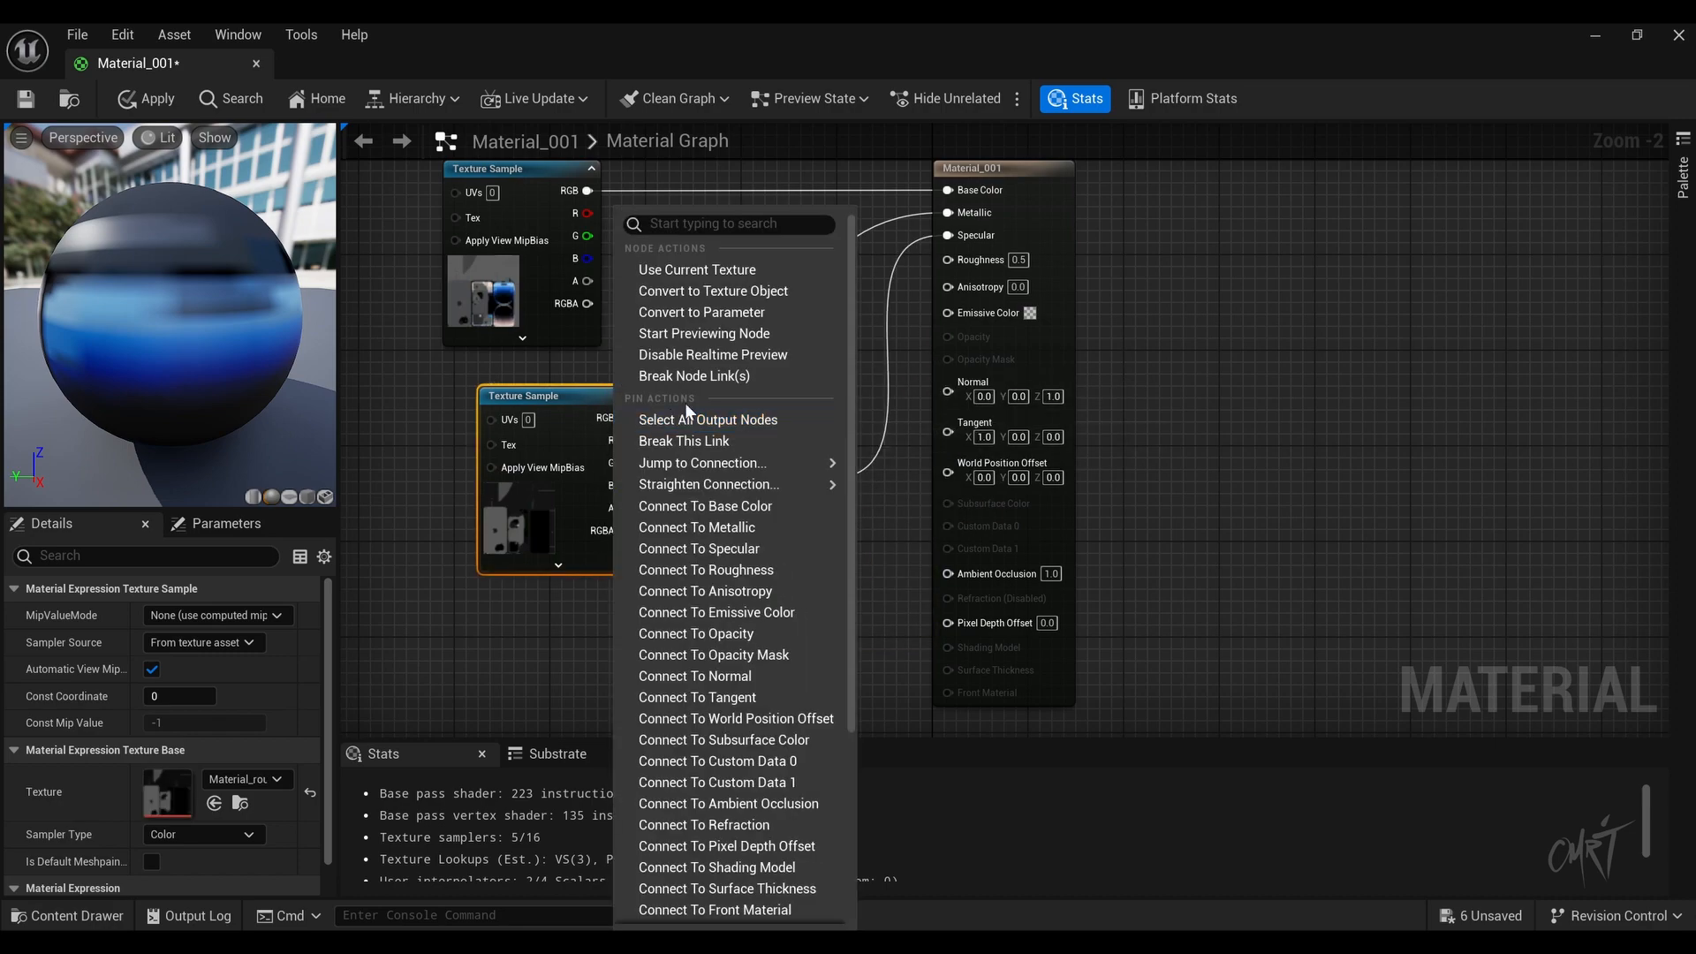
pyautogui.click(687, 378)
pyautogui.rightClick(625, 422)
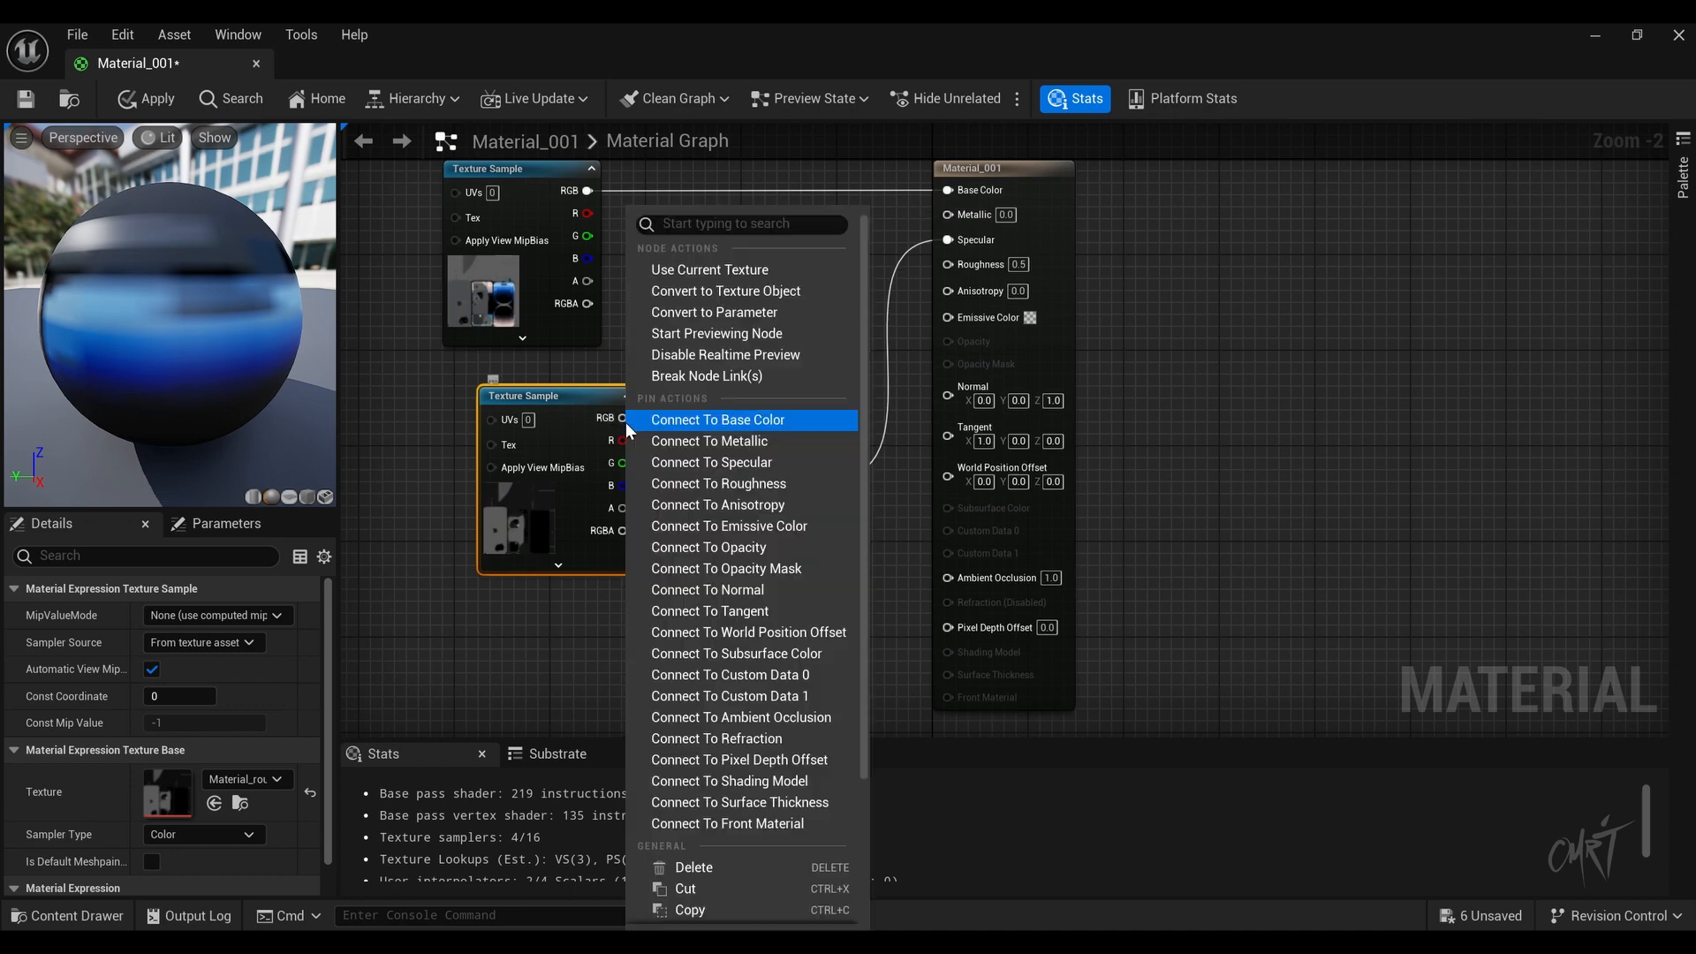
pyautogui.click(622, 419)
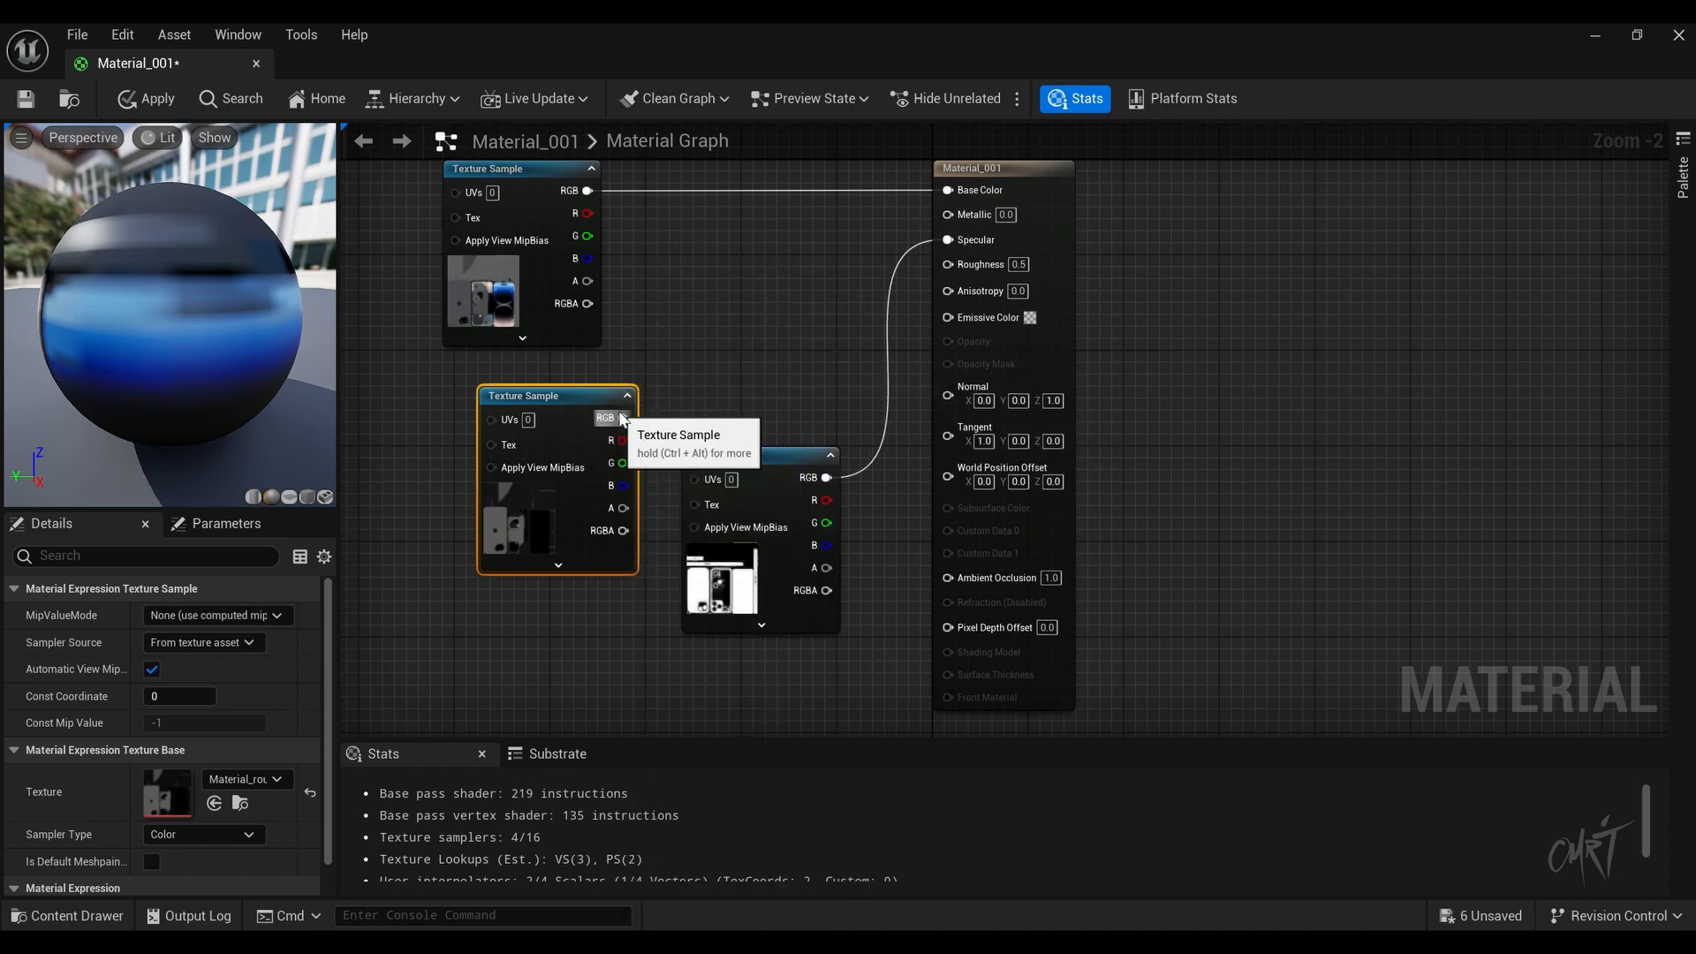
pyautogui.moveTo(623, 418); pyautogui.dragTo(947, 263)
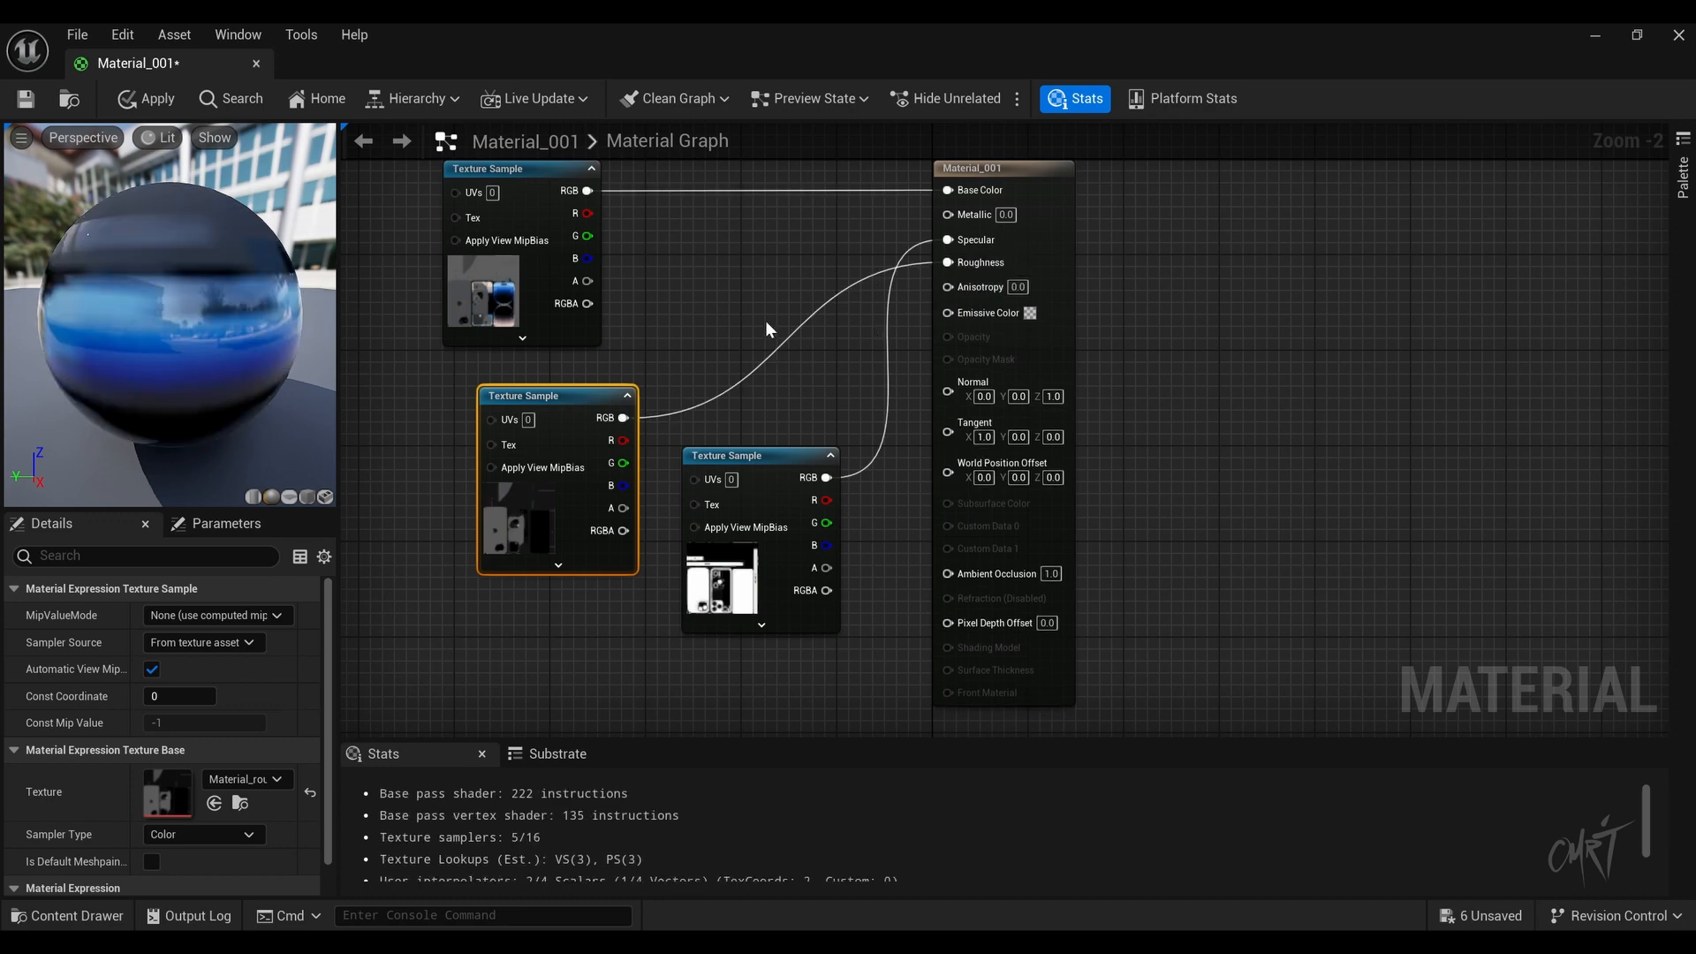
# Step: Add a Constant node beside the texture samples and connect its output to Metallic
pyautogui.press('1')
pyautogui.click(738, 262)
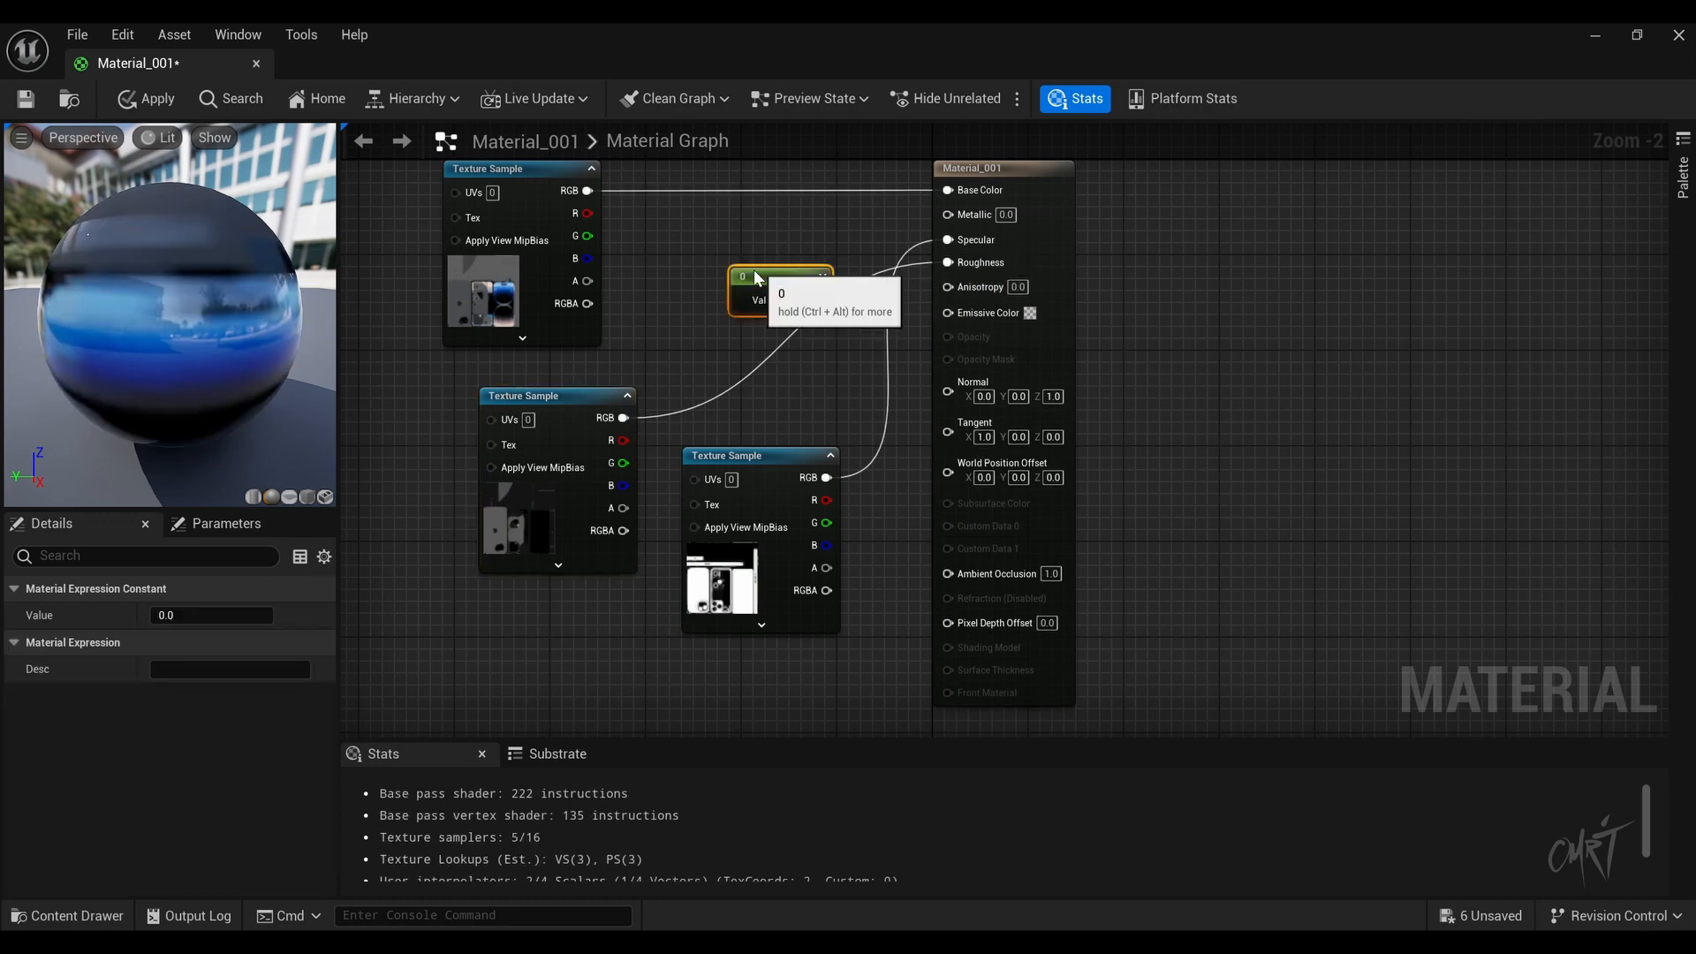
pyautogui.moveTo(805, 265)
pyautogui.mouseDown()
pyautogui.moveTo(721, 263)
pyautogui.moveTo(795, 256)
pyautogui.mouseUp()
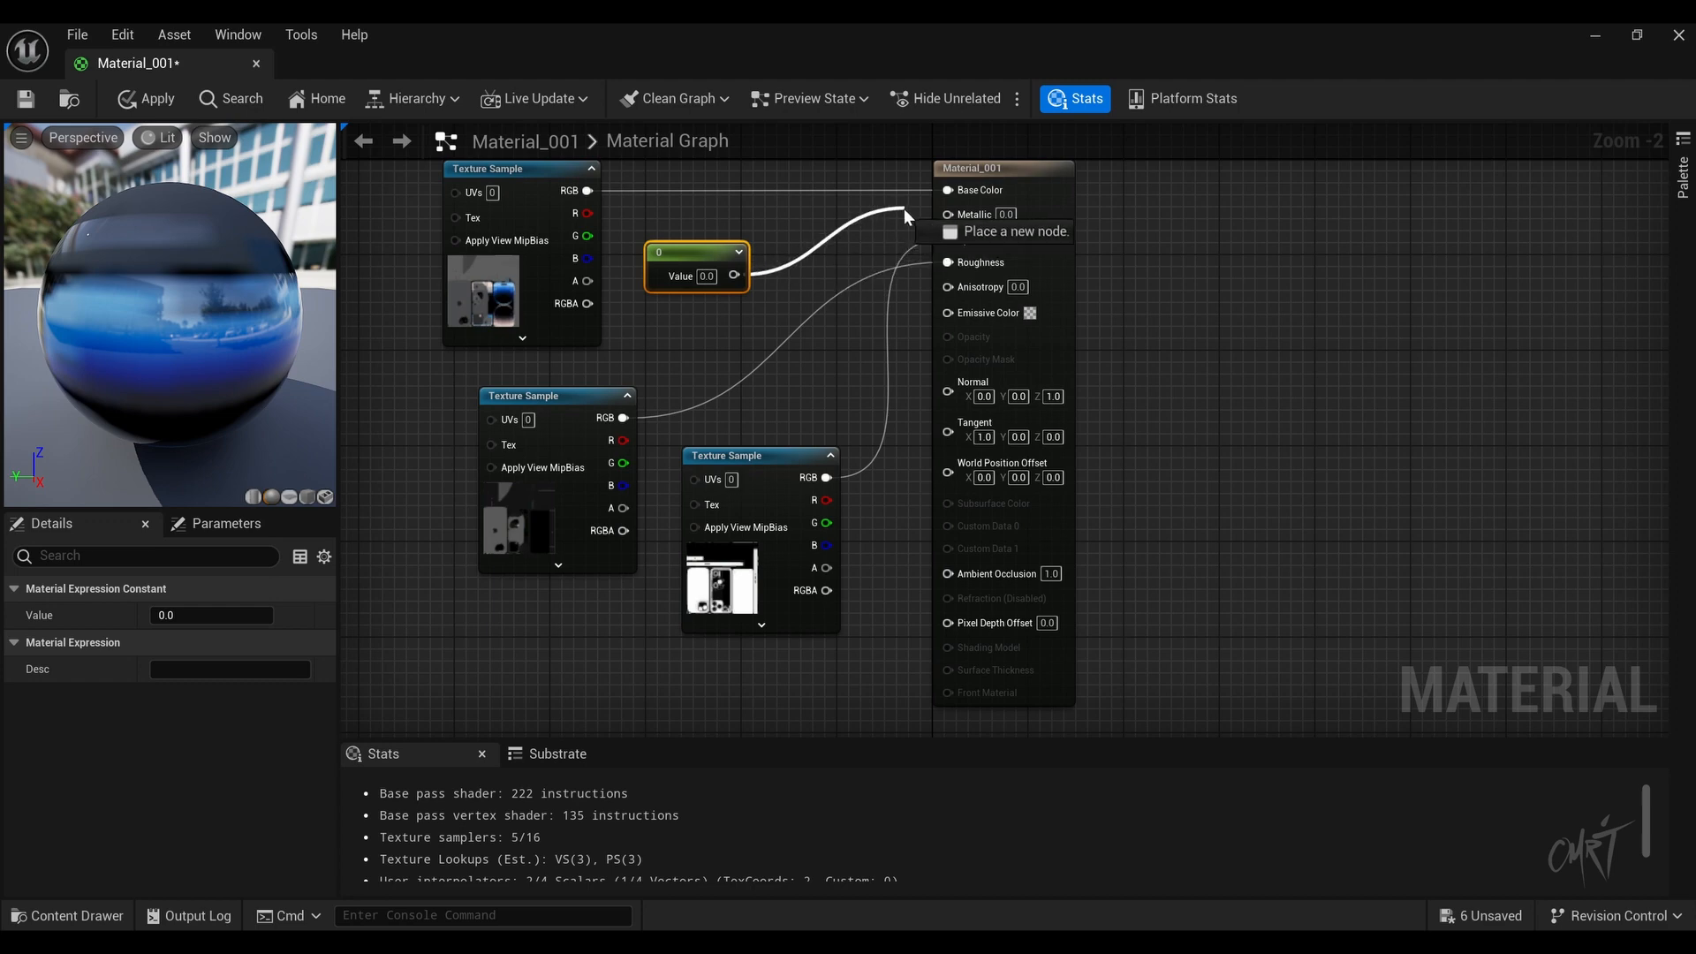
pyautogui.moveTo(903, 208); pyautogui.dragTo(947, 215)
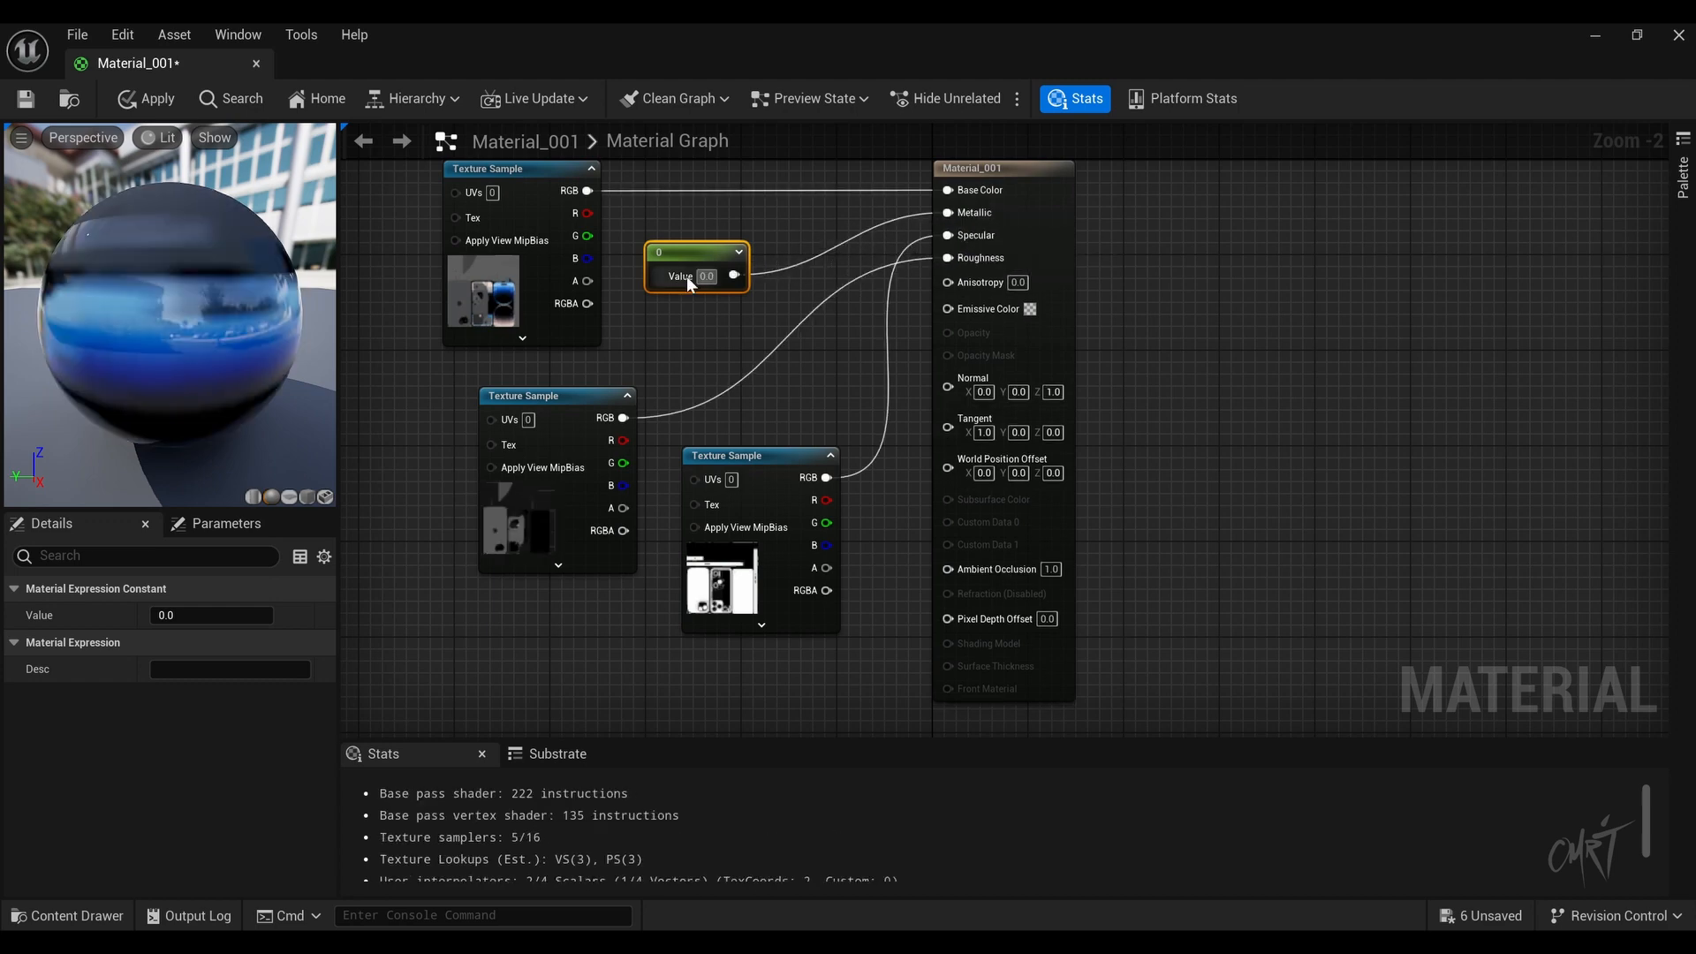
# Step: Set the Metallic constant to 0.8 and apply the changes to Material_001
pyautogui.write('0.8')
pyautogui.click(772, 346)
pyautogui.click(771, 486)
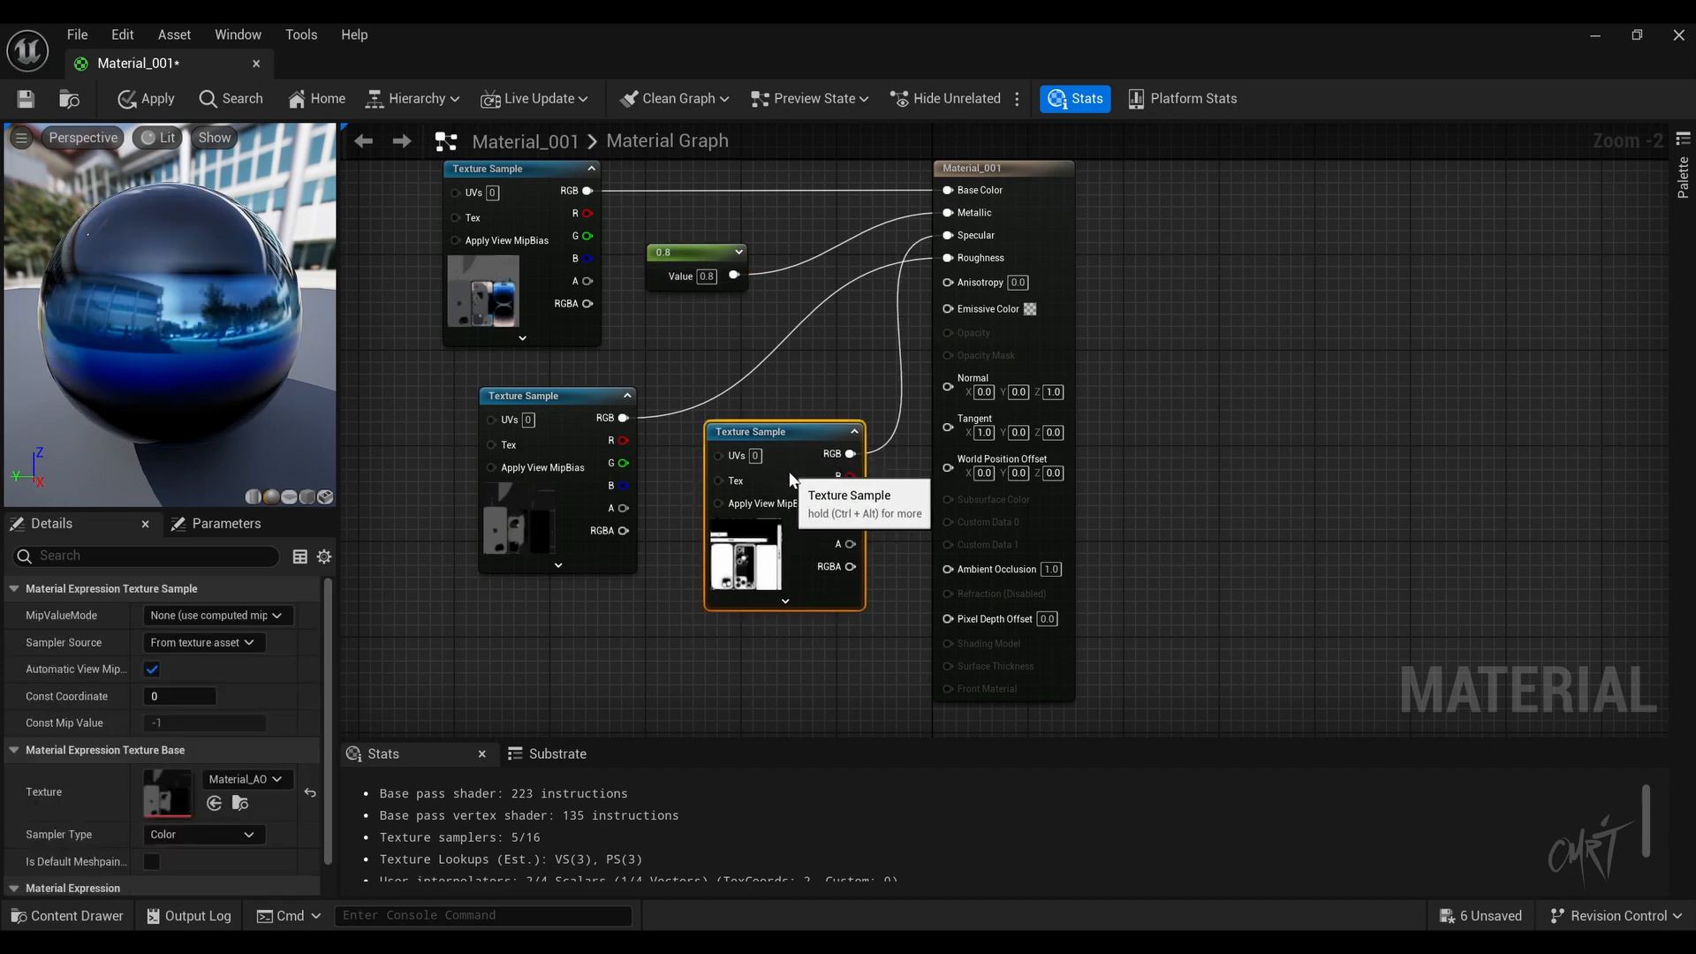
pyautogui.click(150, 98)
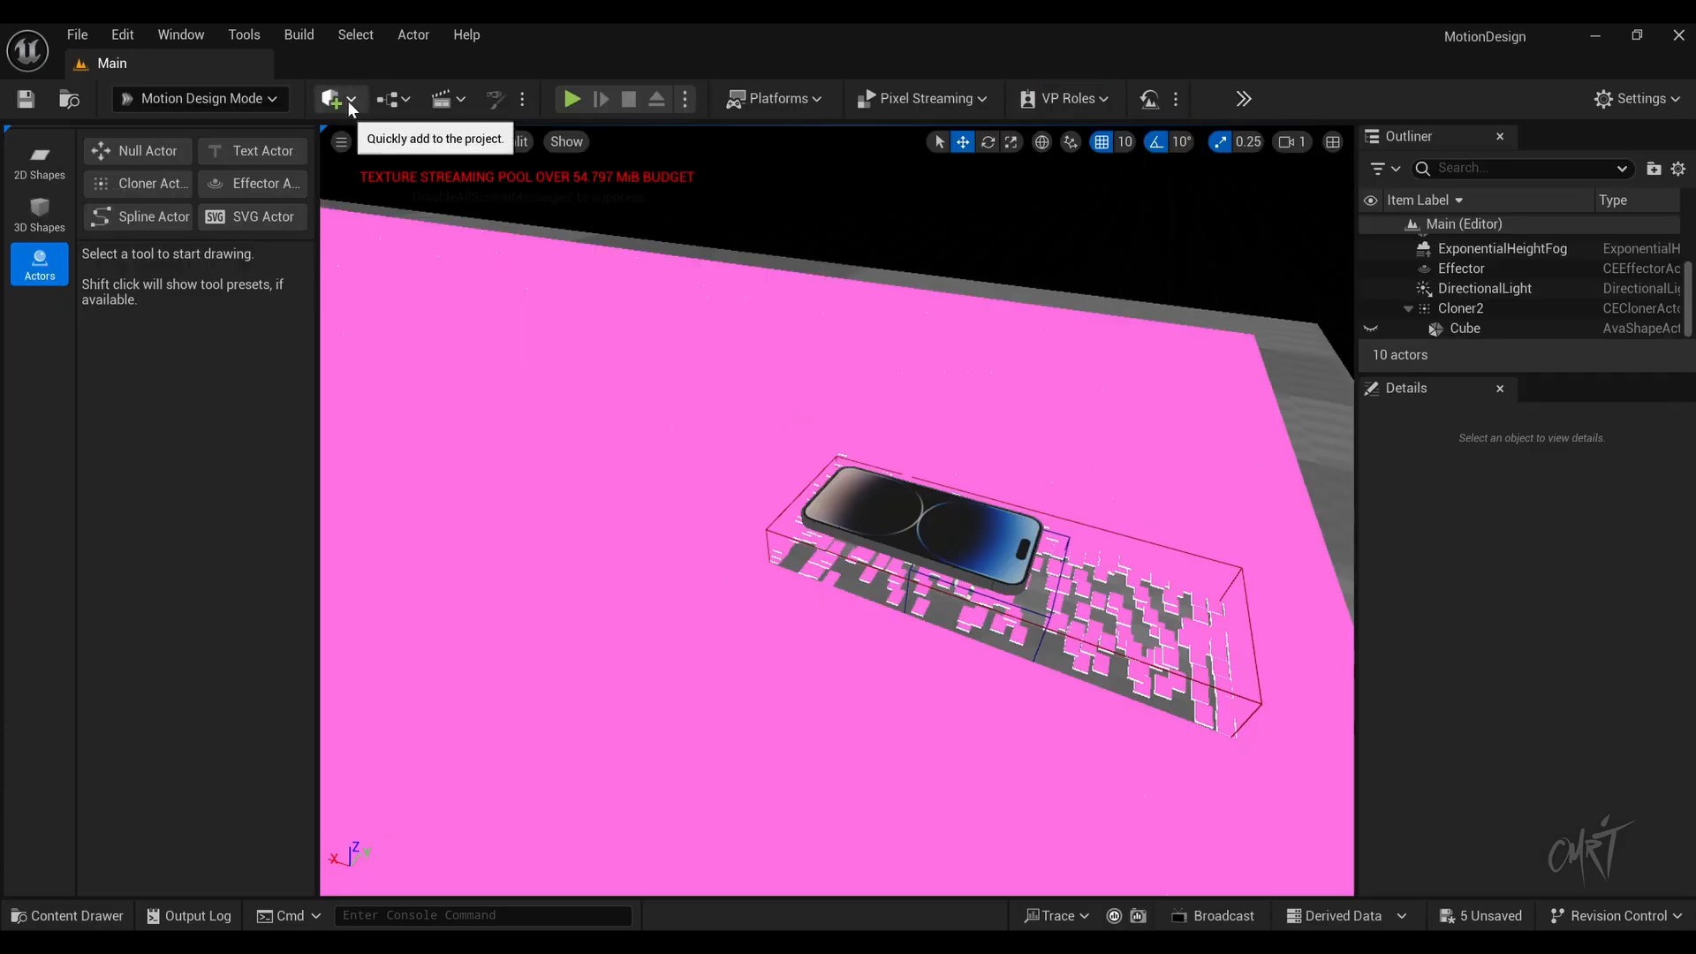
# Step: Add an empty basic Actor to the level
pyautogui.click(348, 101)
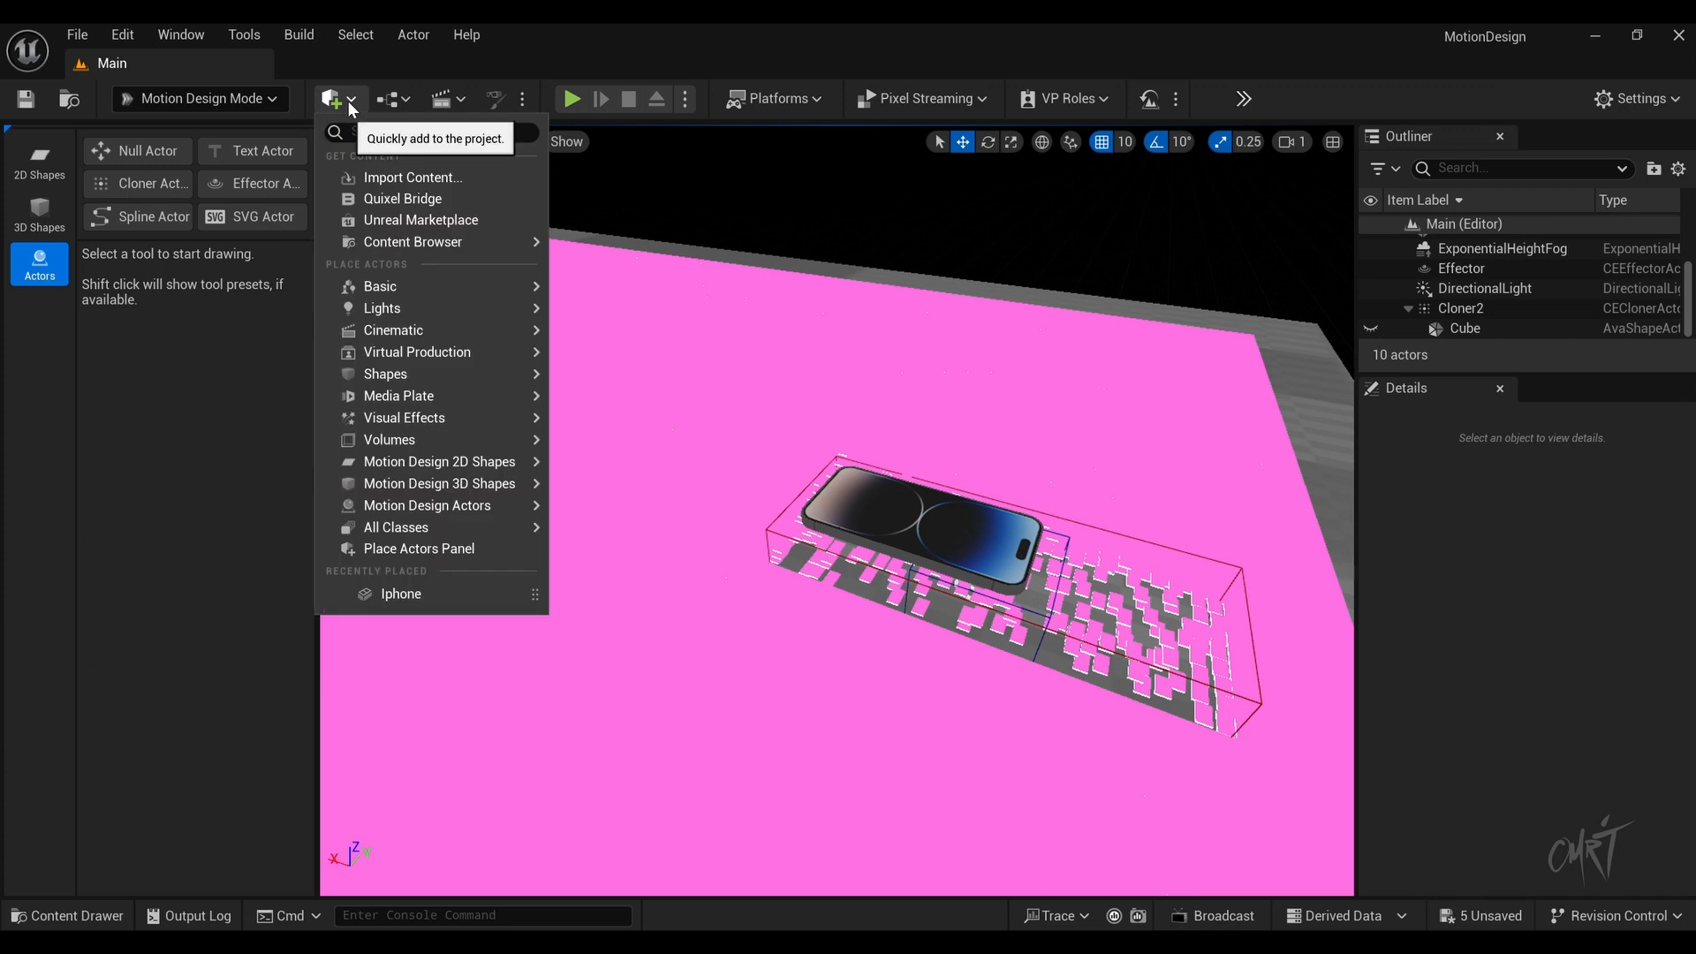
pyautogui.moveTo(406, 283)
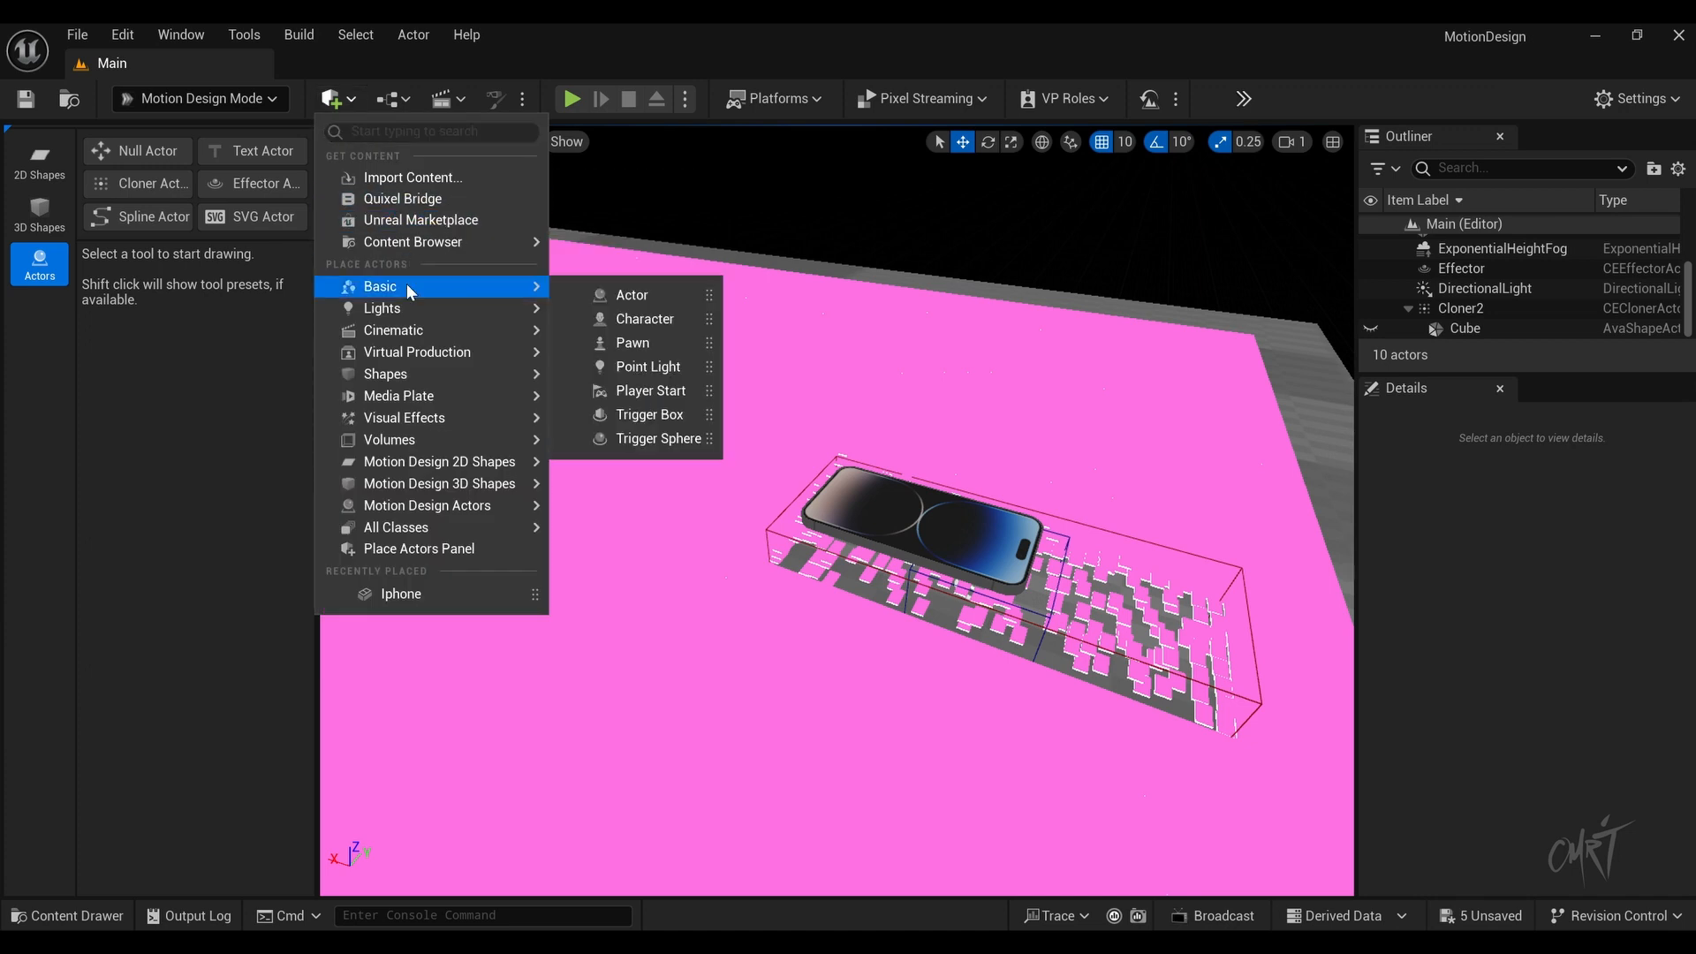
pyautogui.click(633, 296)
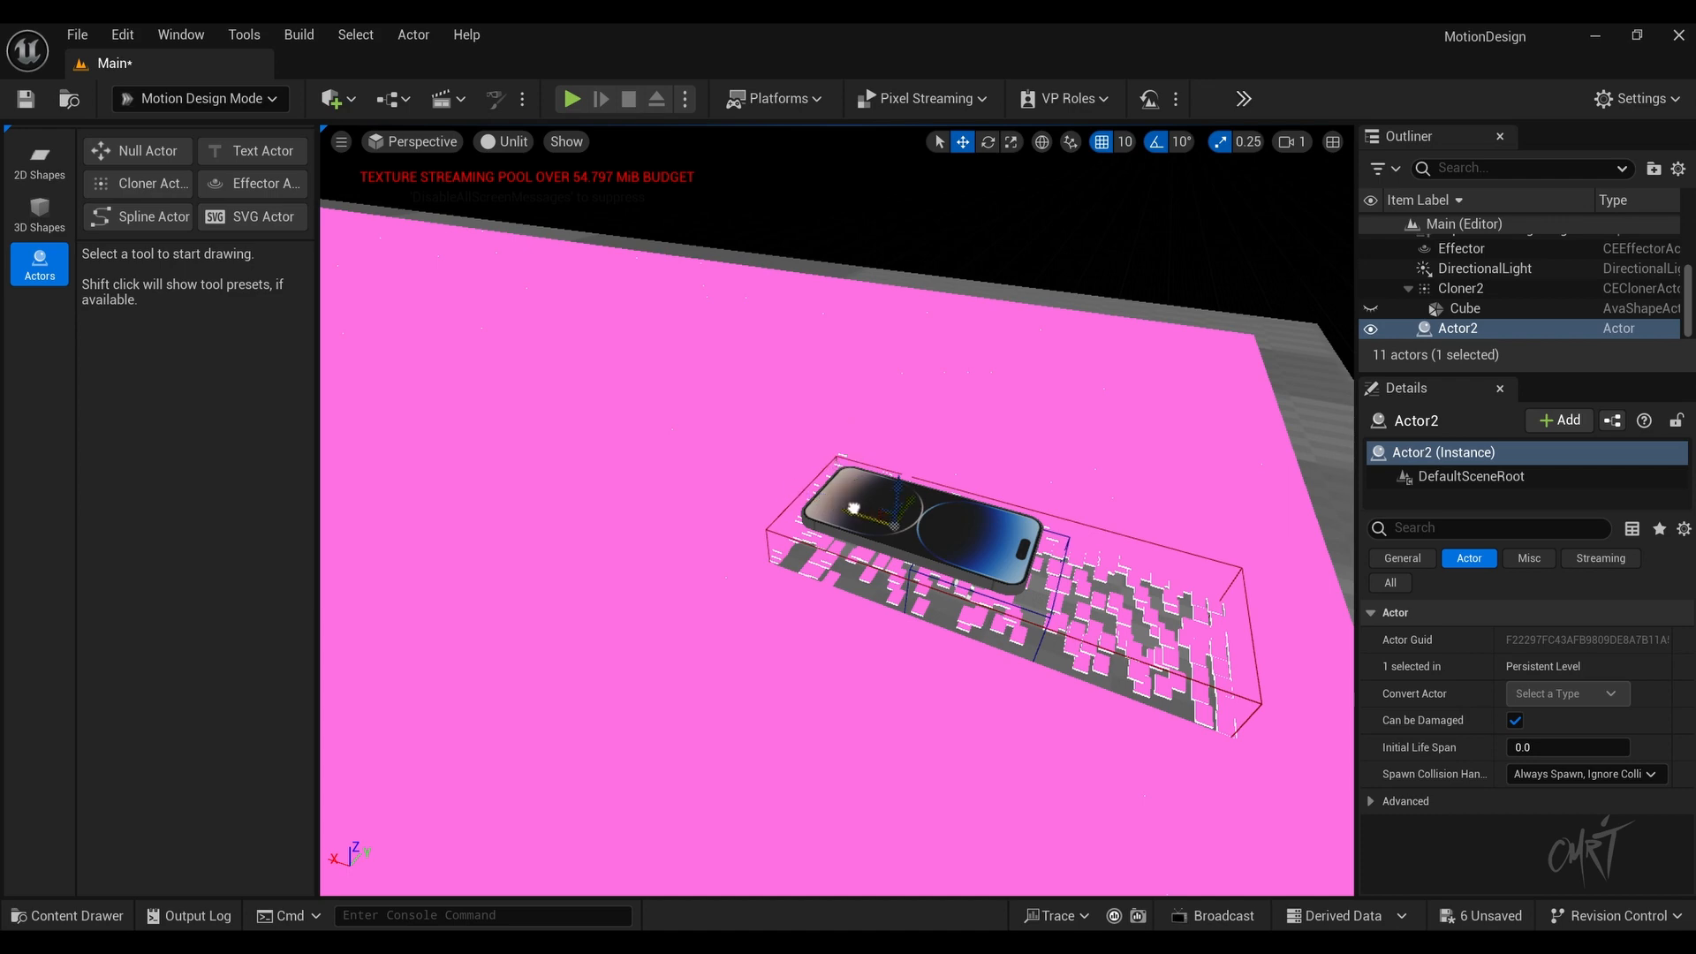
# Step: Move the new empty actor to a spot just above the iPhone model, checking its position from several angles
pyautogui.moveTo(1001, 409); pyautogui.dragTo(830, 450, button='right')
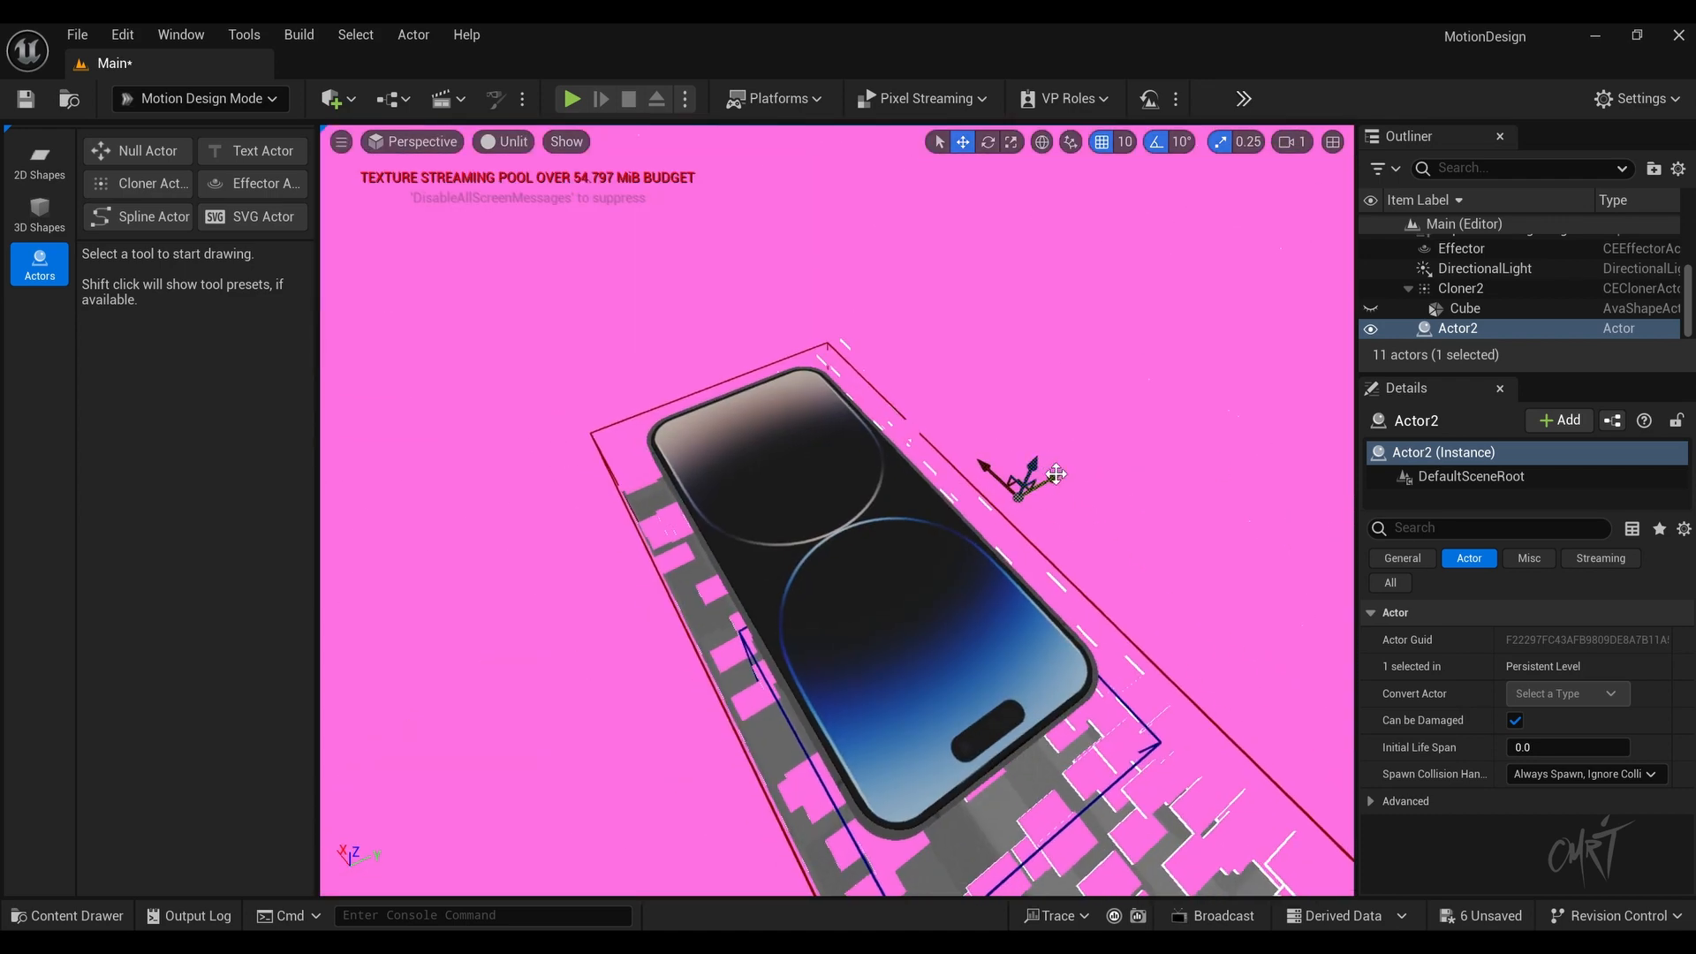
pyautogui.moveTo(717, 484); pyautogui.dragTo(671, 441, button='right')
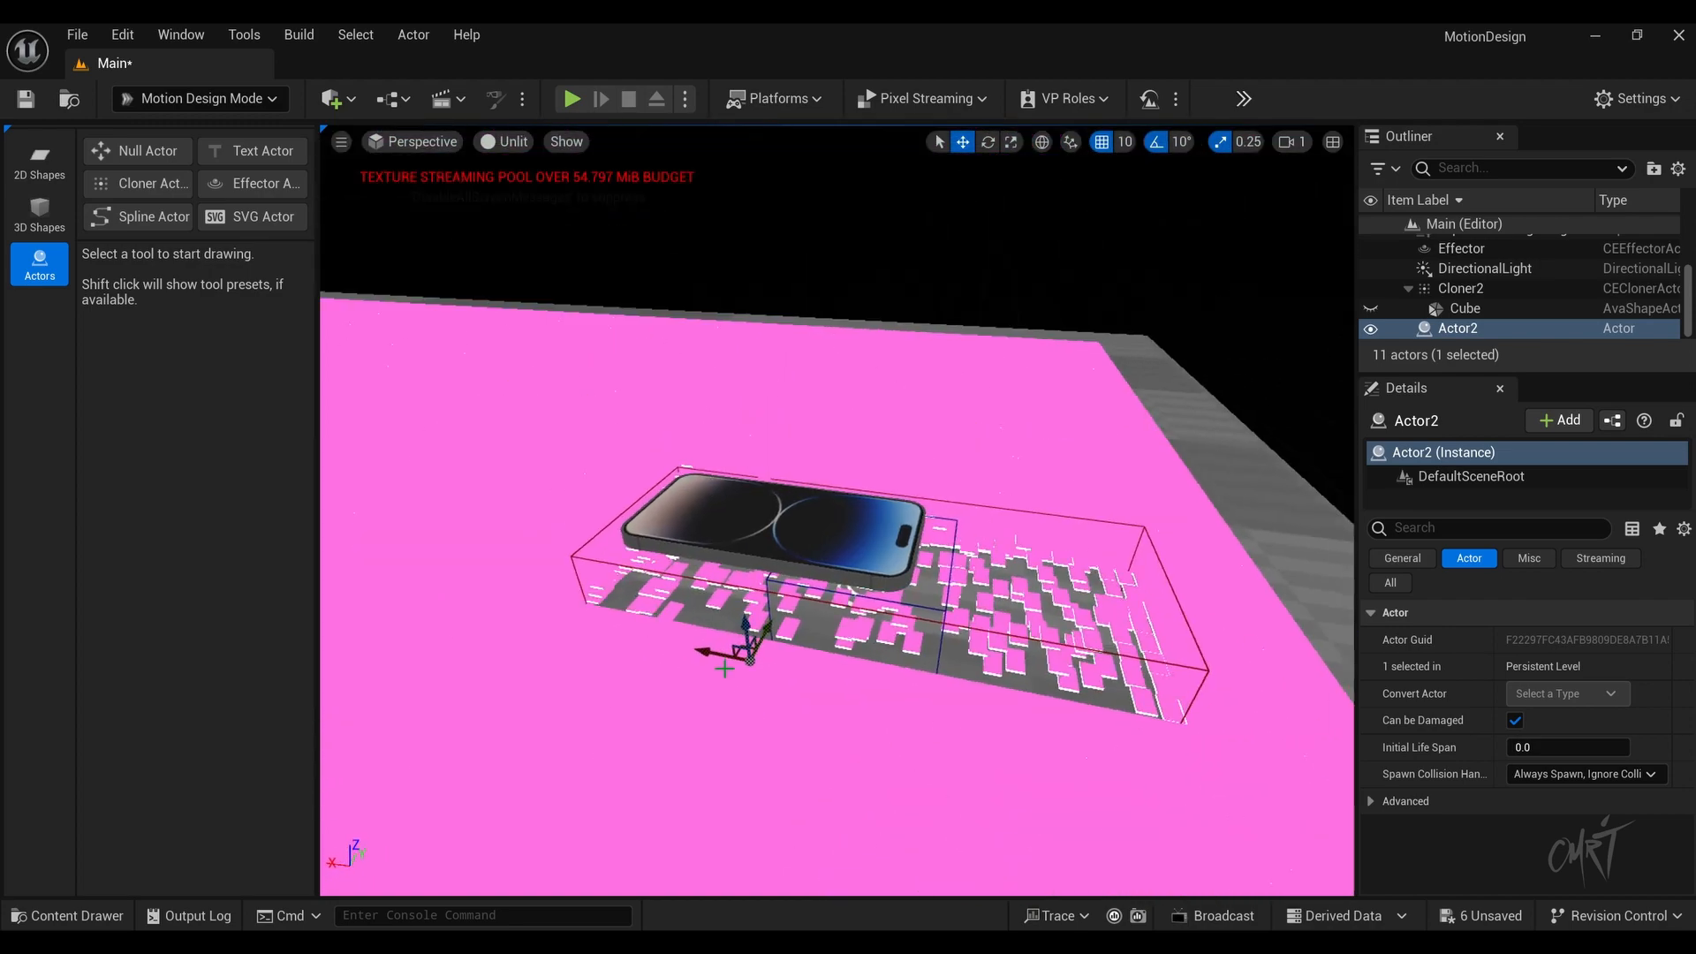
pyautogui.moveTo(740, 390); pyautogui.dragTo(687, 379, button='right')
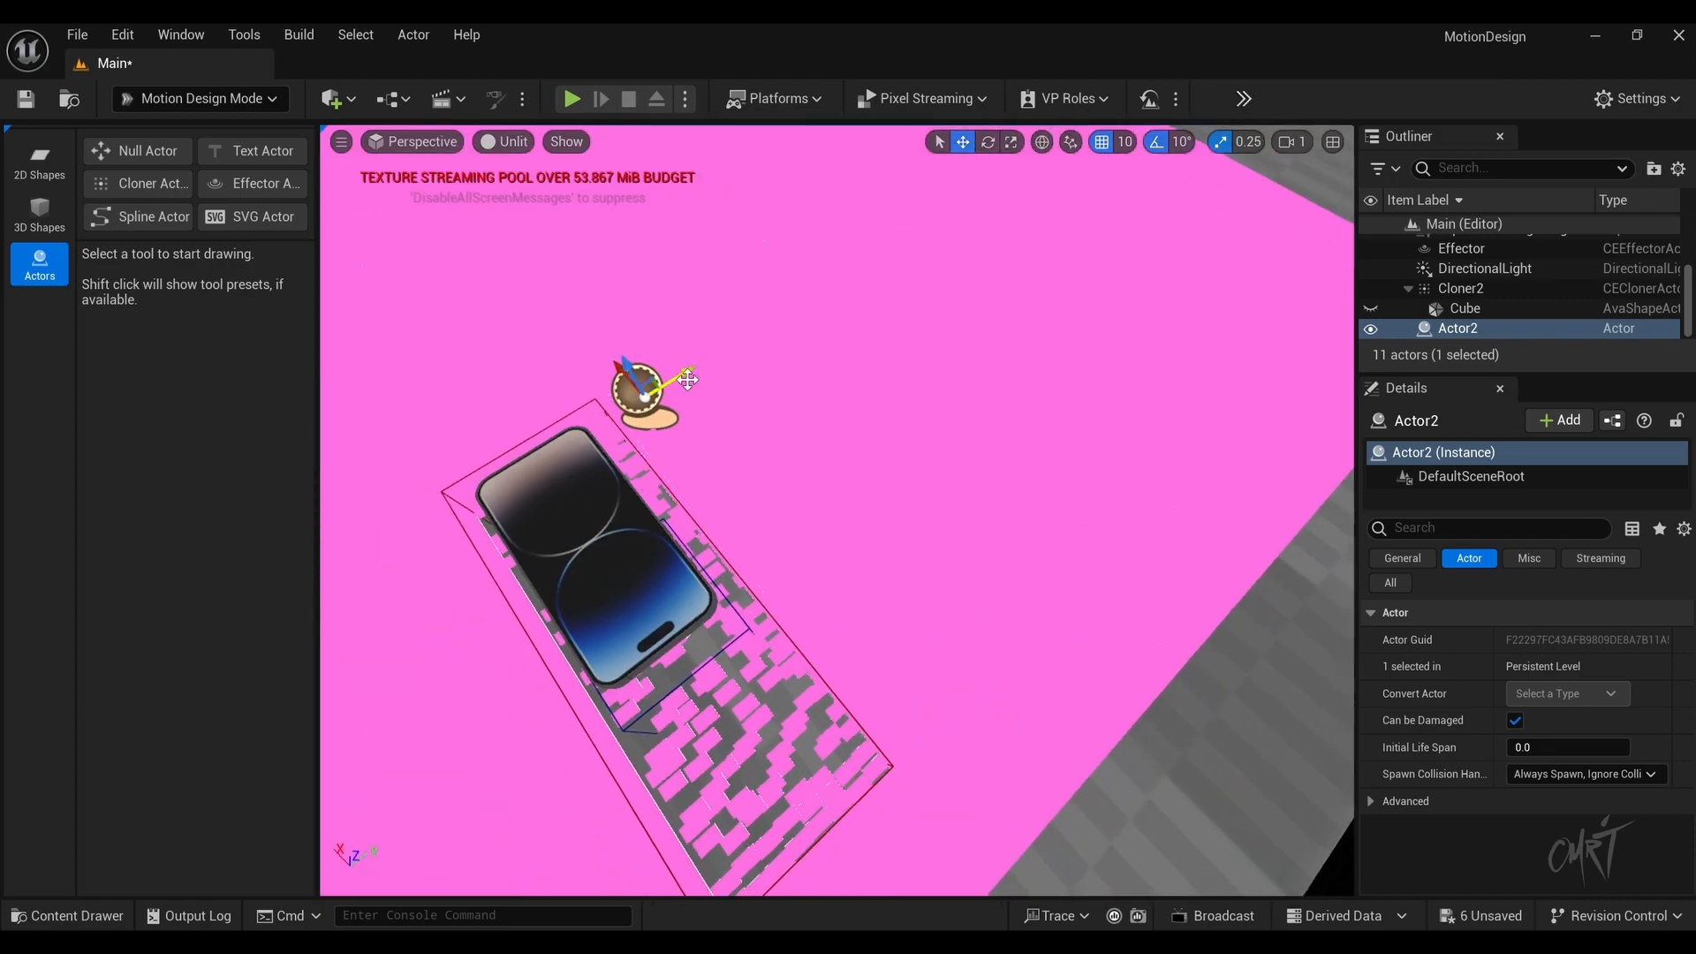
pyautogui.moveTo(566, 545); pyautogui.dragTo(566, 459, button='right')
pyautogui.moveTo(512, 632); pyautogui.dragTo(437, 517)
pyautogui.moveTo(437, 516); pyautogui.dragTo(906, 347, button='right')
pyautogui.hotkey('ctrl', 'z')
pyautogui.scroll(3, 1484, 325)
# Step: Set the Iphone mesh's mobility to Movable so it can be attached to the empty actor
pyautogui.click(1461, 298)
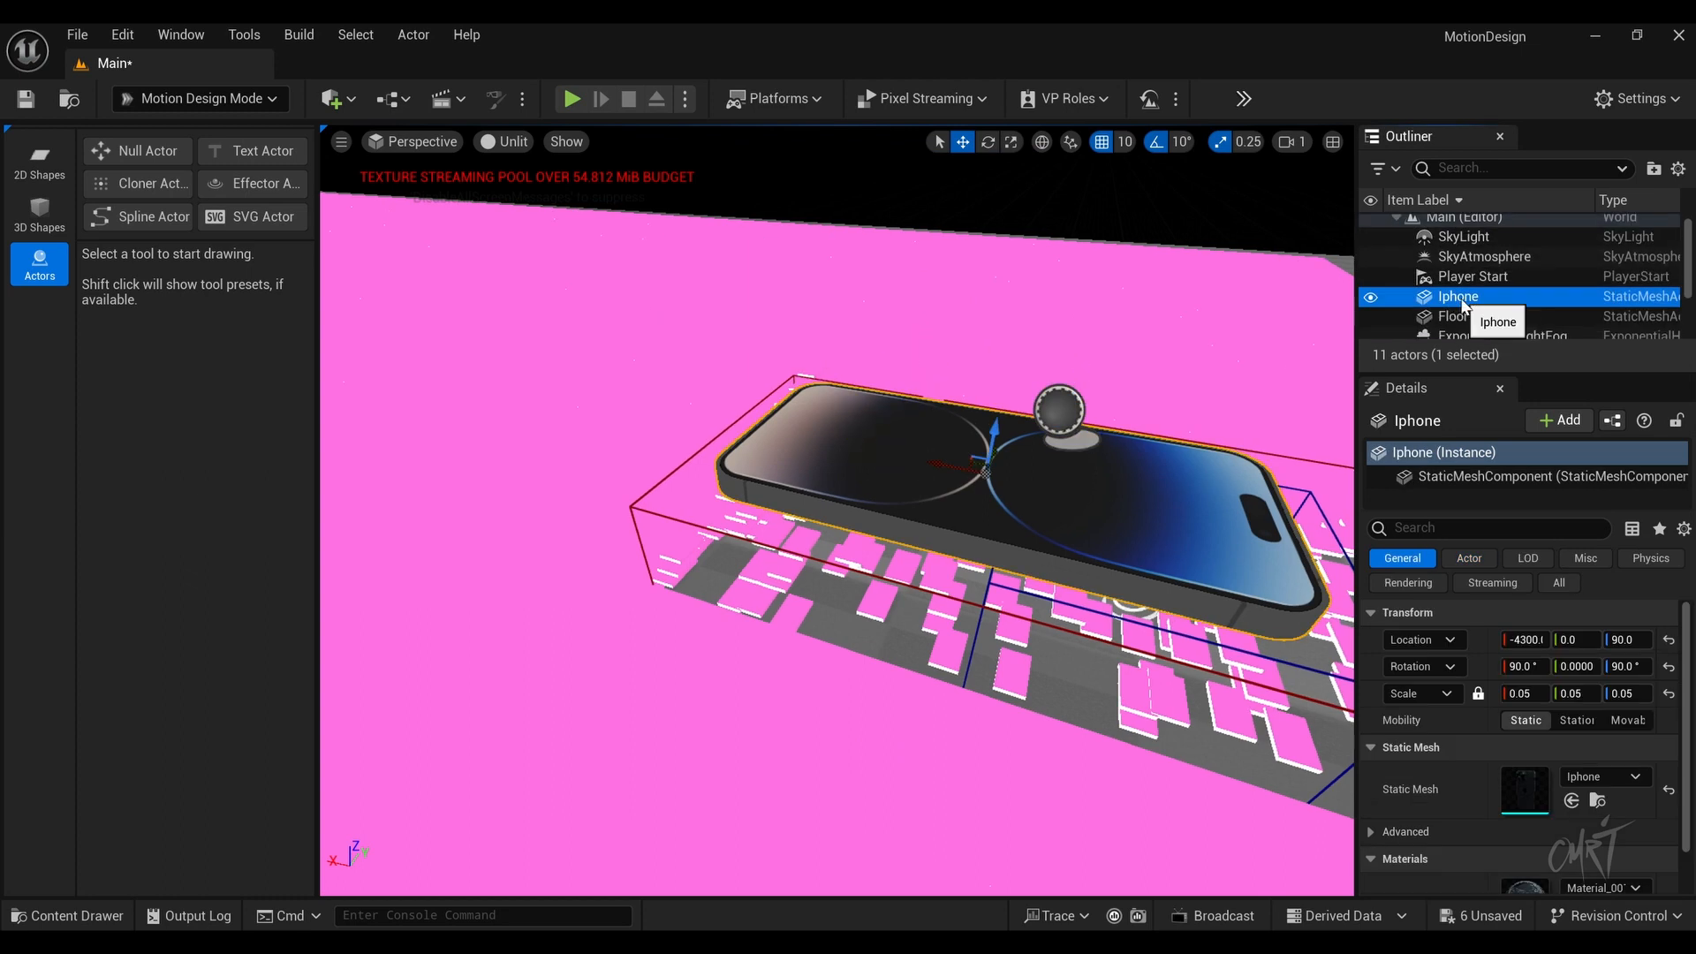
pyautogui.moveTo(1462, 300); pyautogui.dragTo(1466, 330)
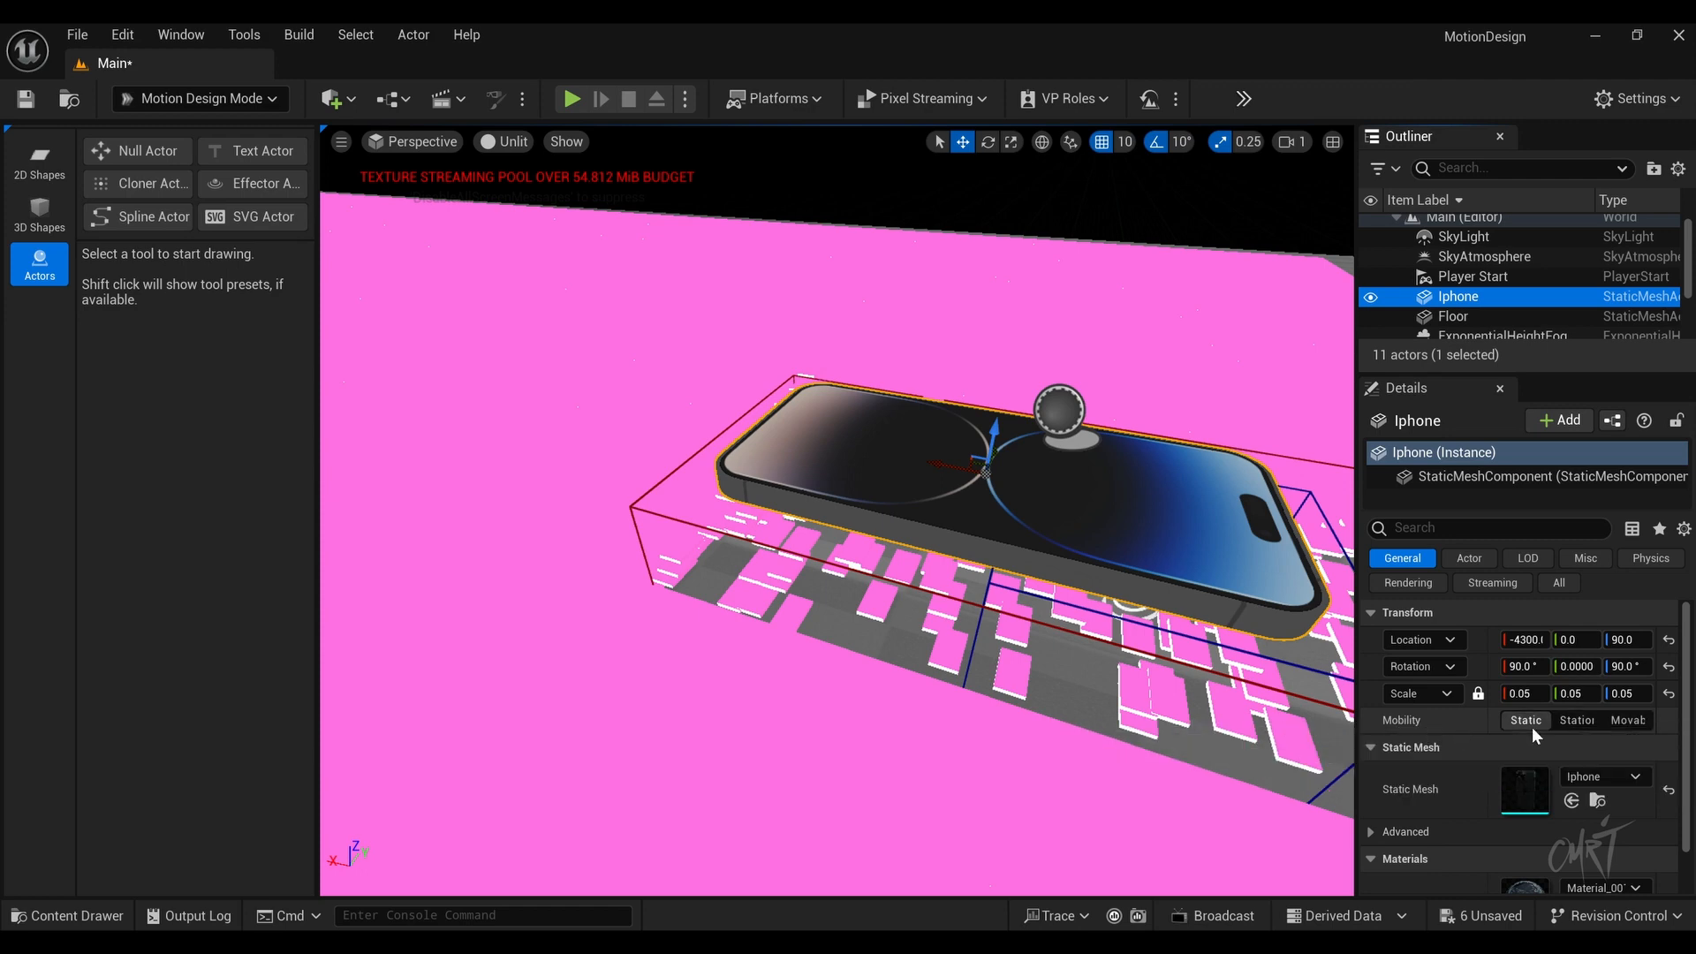
pyautogui.click(1627, 720)
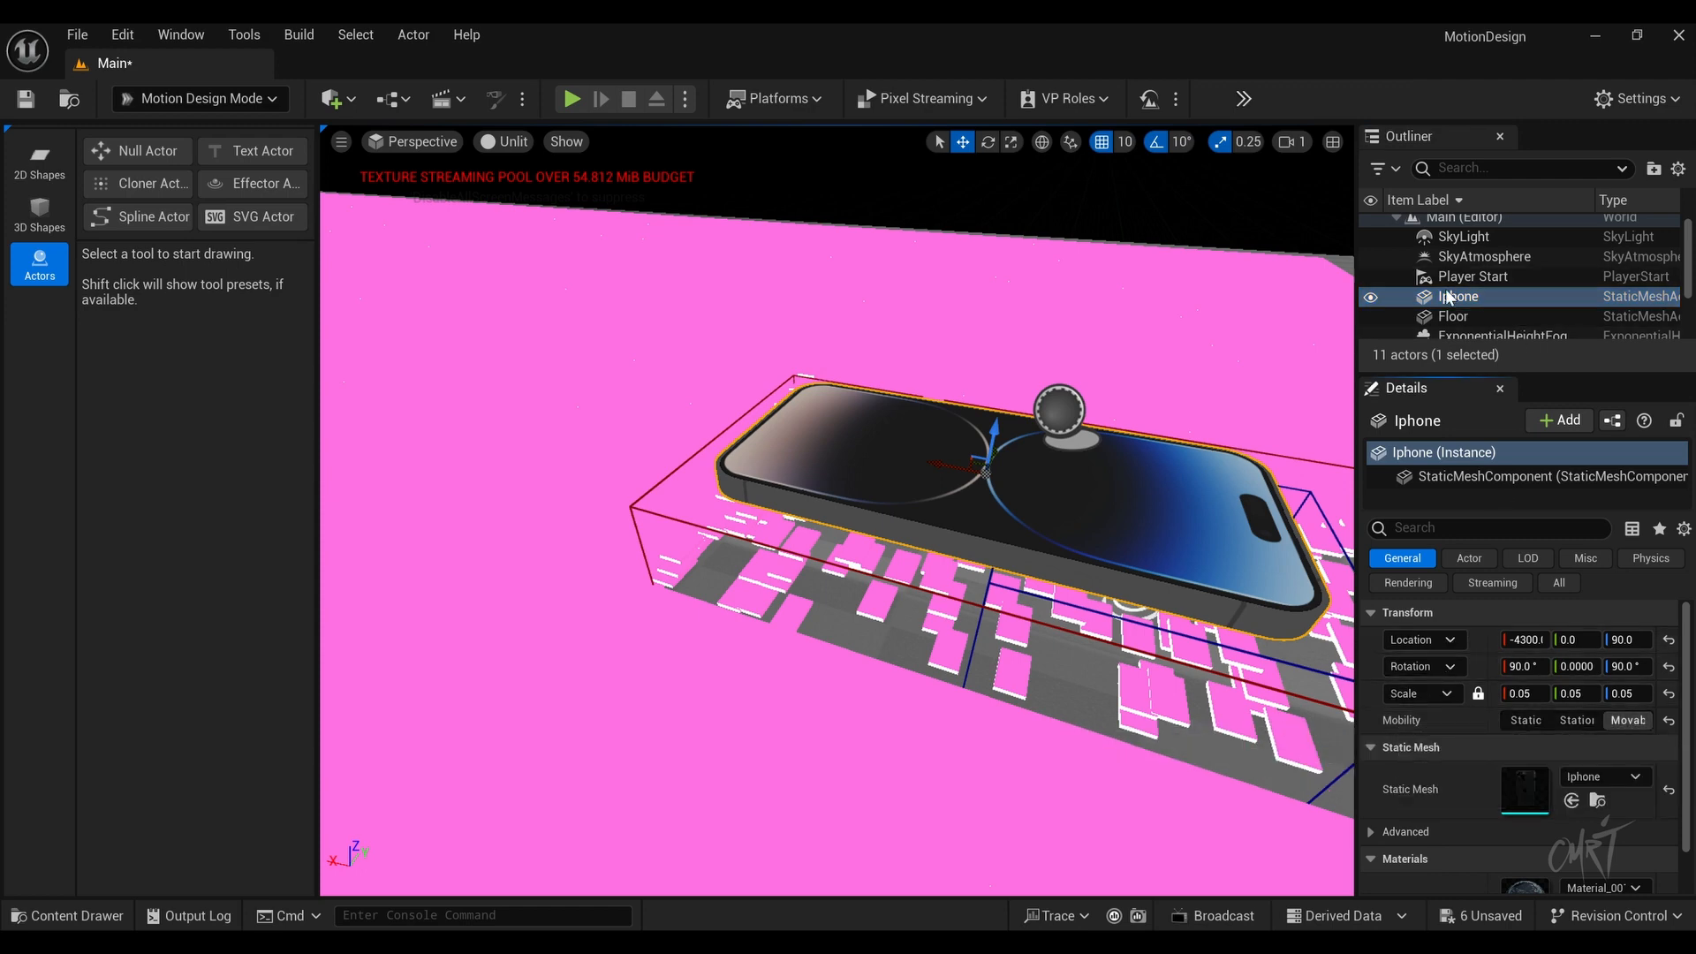
# Step: Attach the Iphone and the Effector to Actor2 as children and save the current level
pyautogui.moveTo(1451, 298); pyautogui.dragTo(1469, 241)
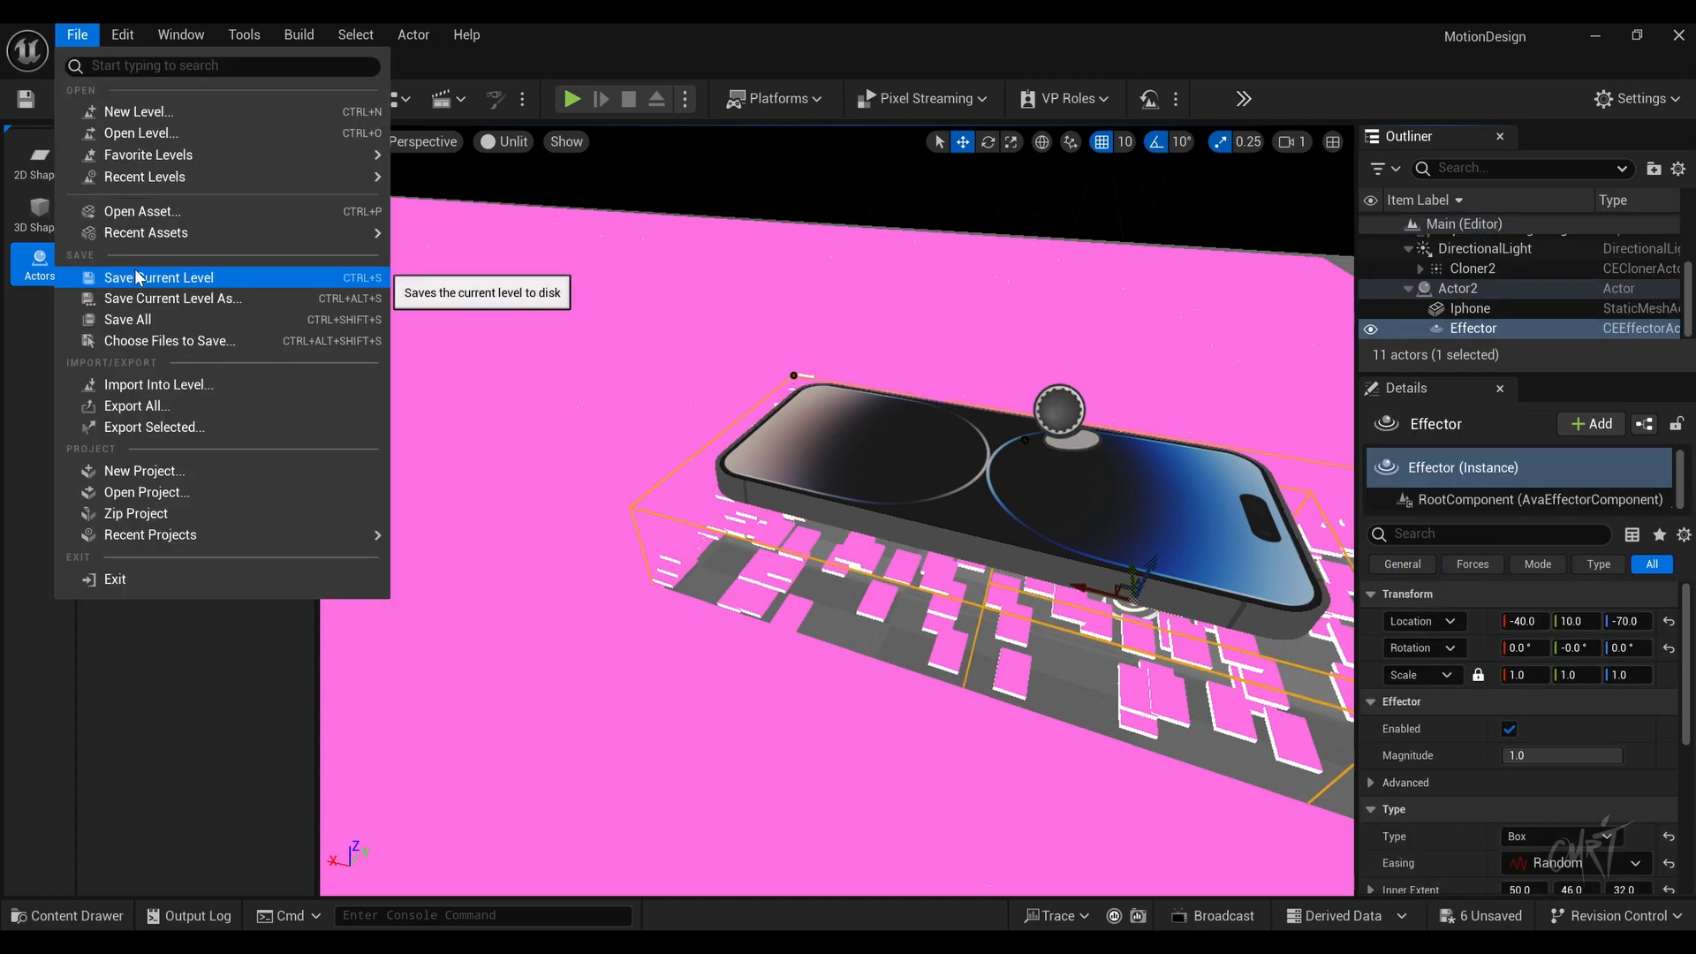
pyautogui.click(136, 278)
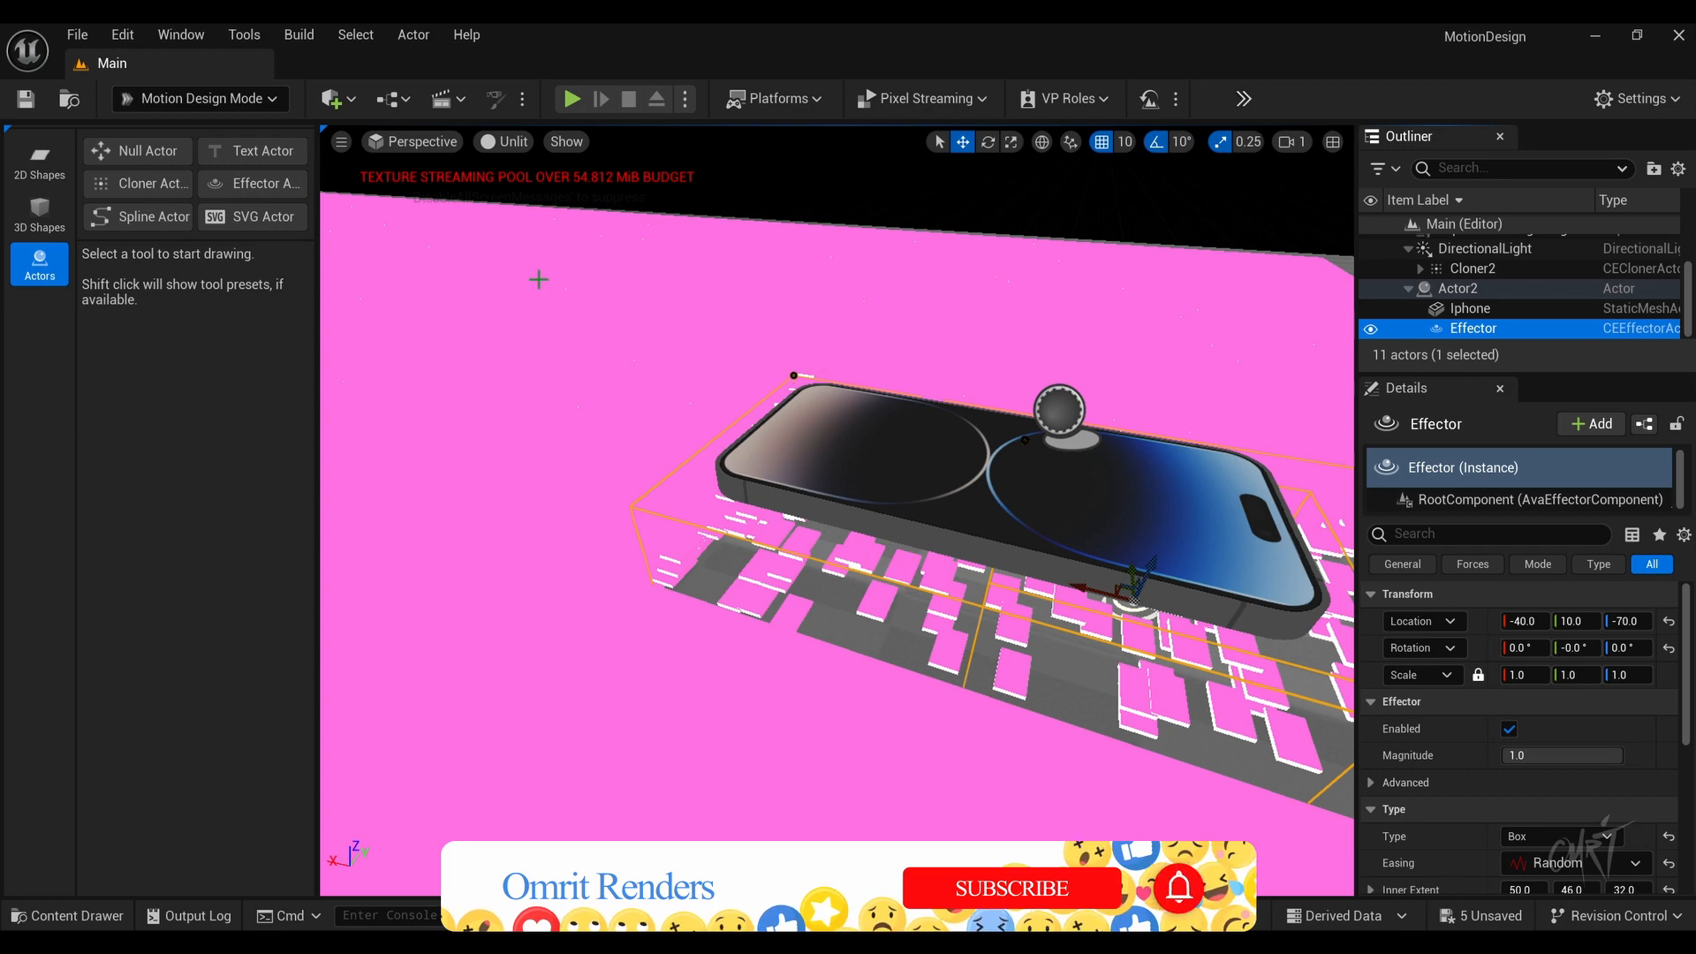
# Step: Add a Cine Camera Actor to the level and switch the viewport to look through it
pyautogui.click(351, 102)
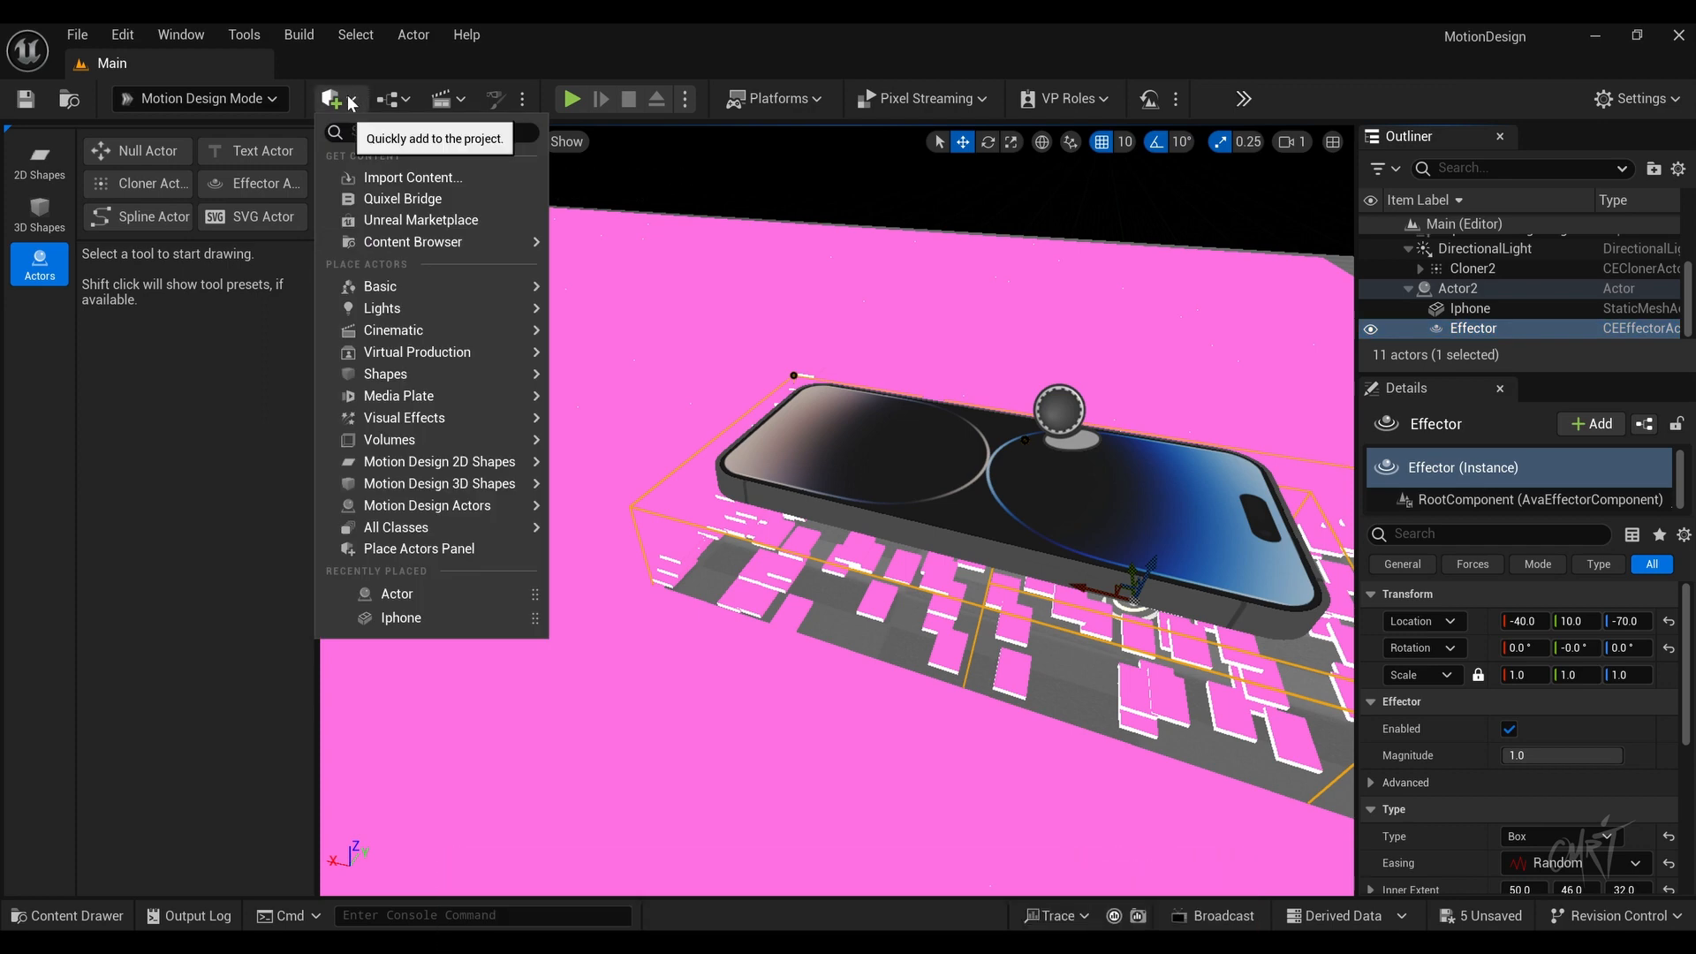
pyautogui.moveTo(411, 330)
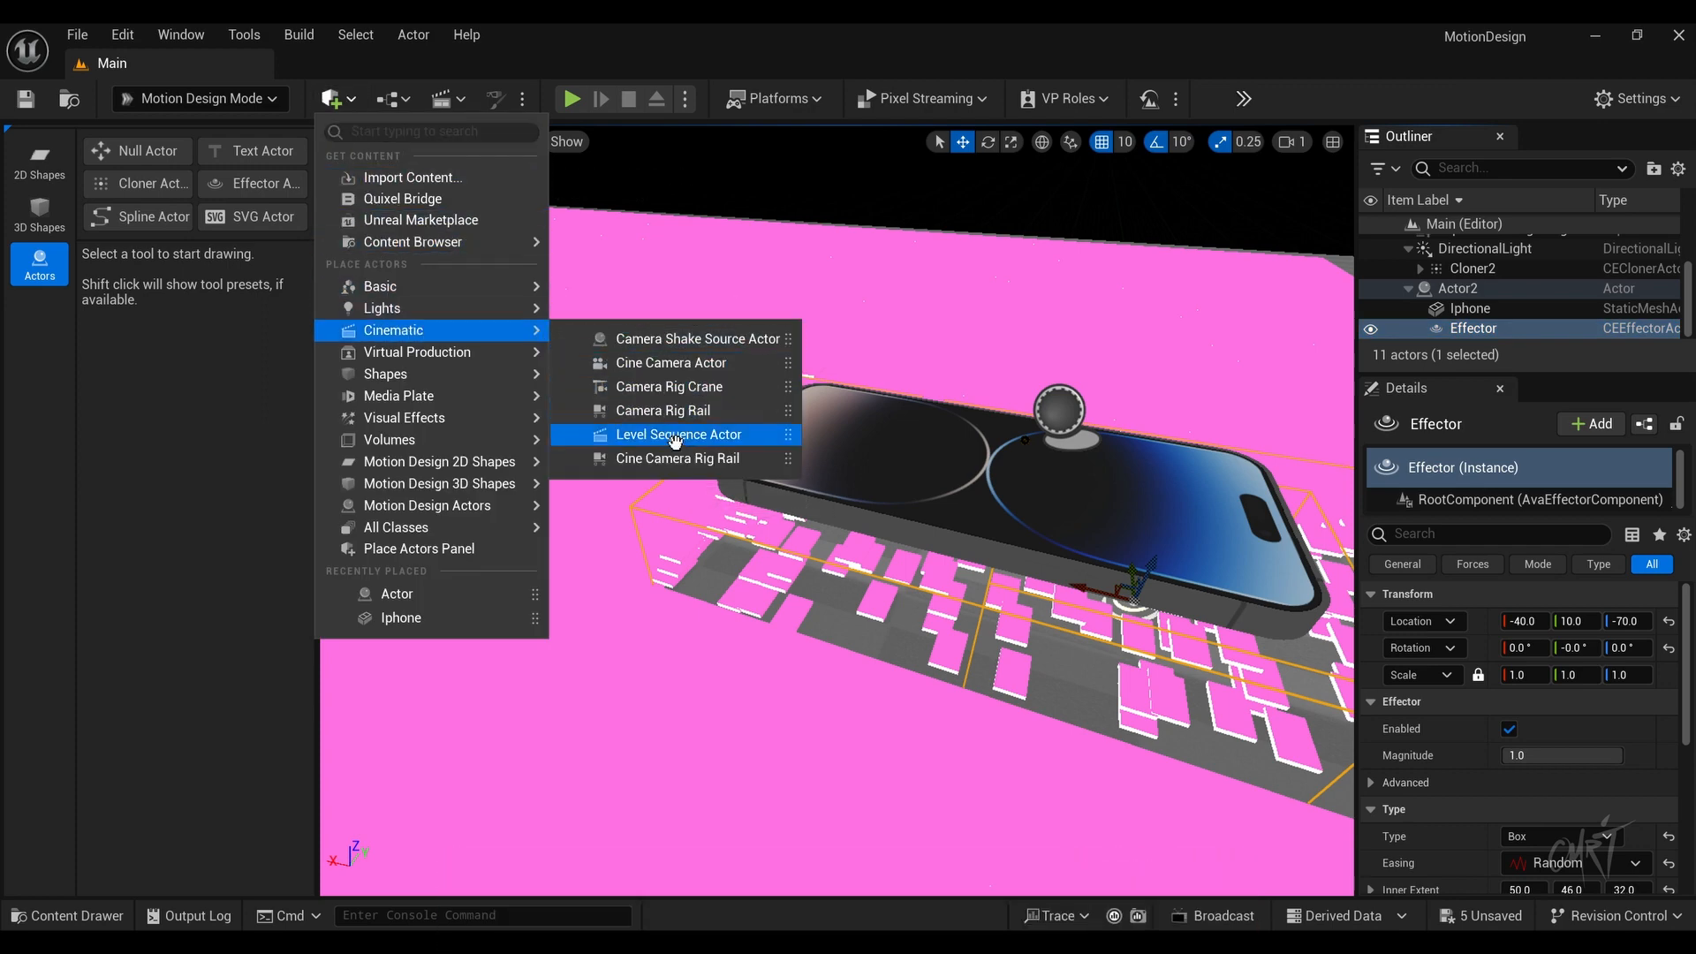
pyautogui.click(706, 363)
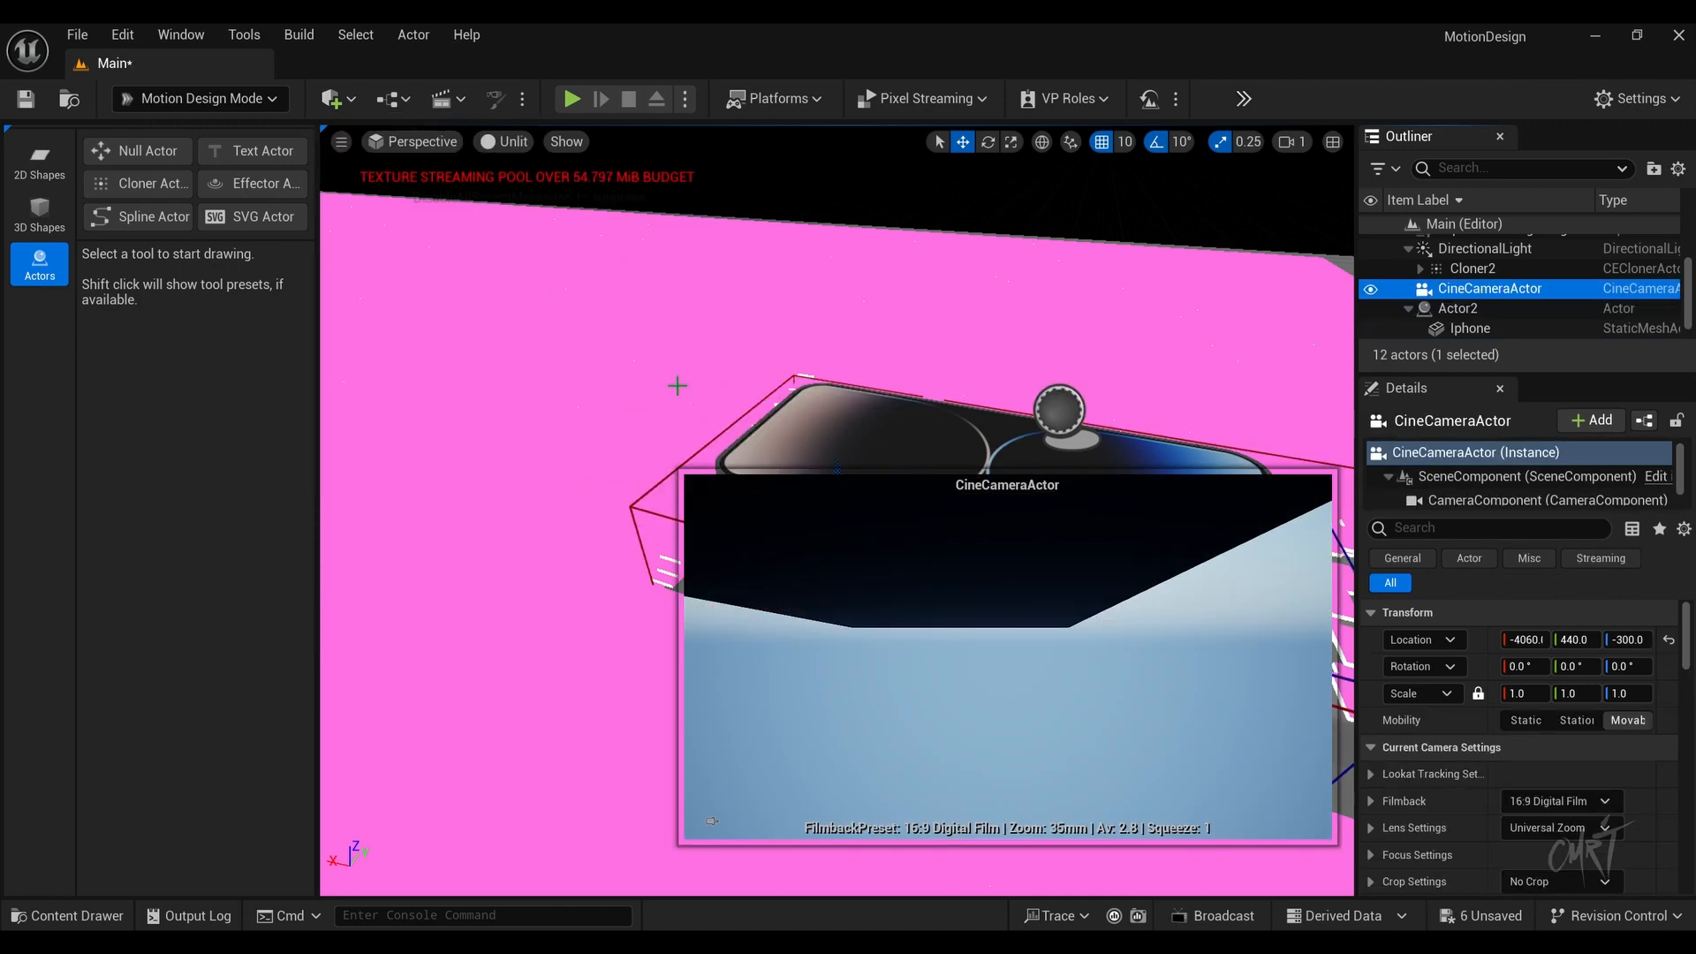
pyautogui.click(414, 145)
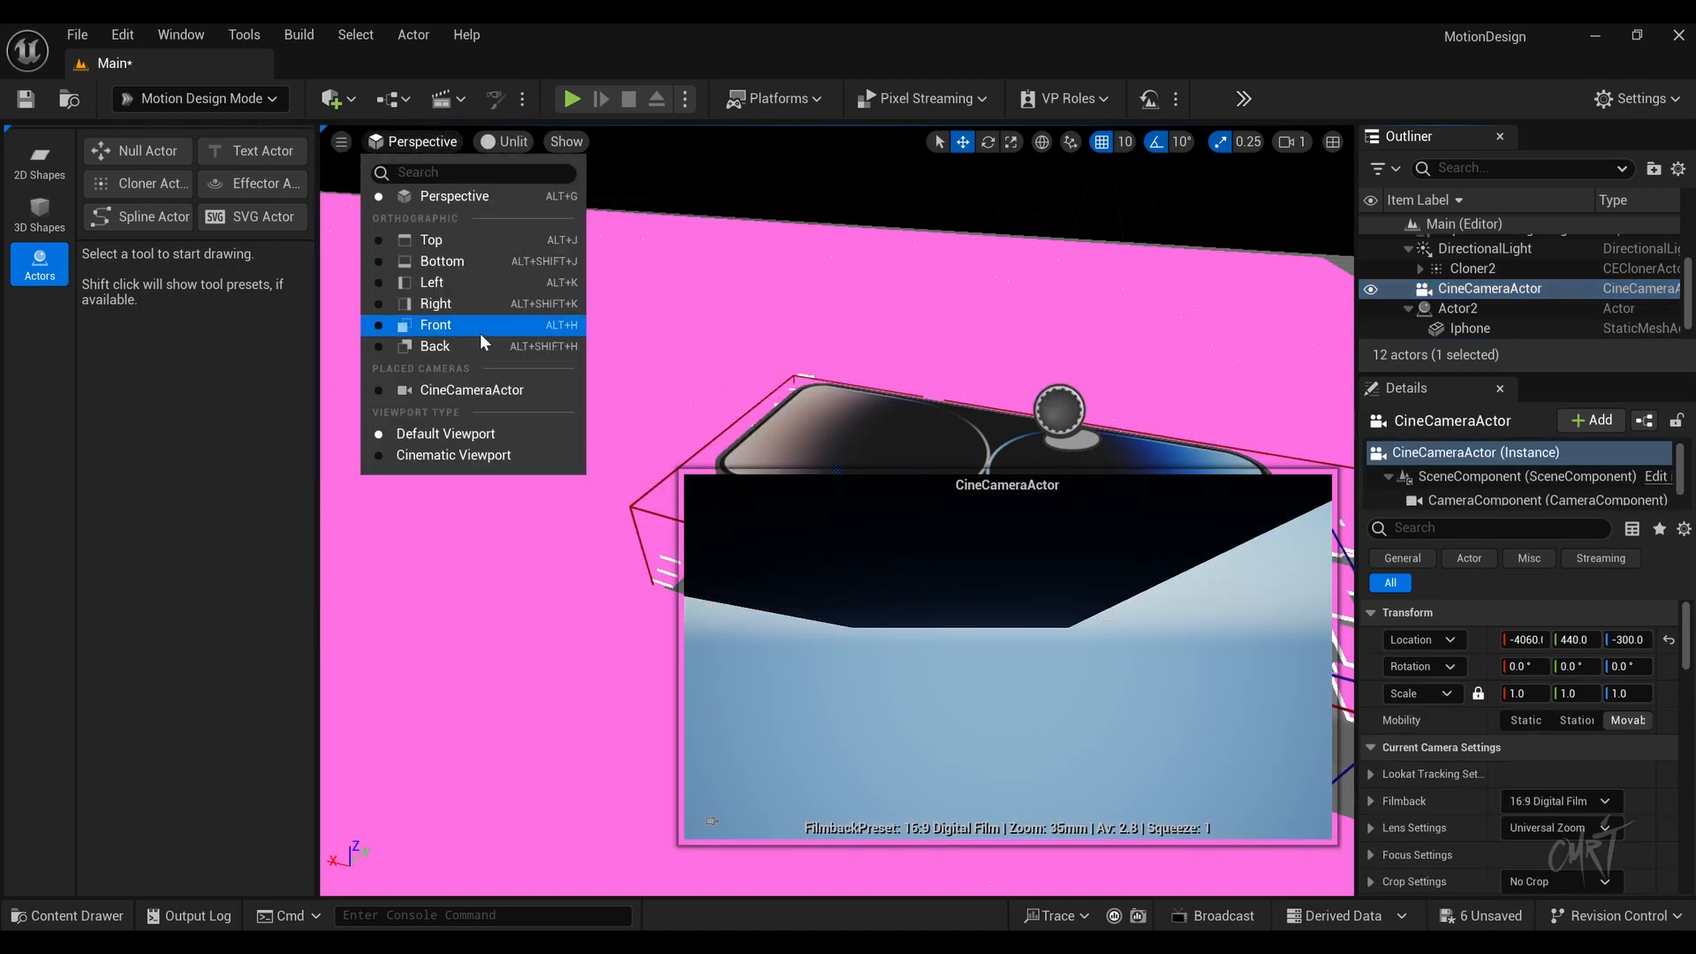
pyautogui.click(468, 390)
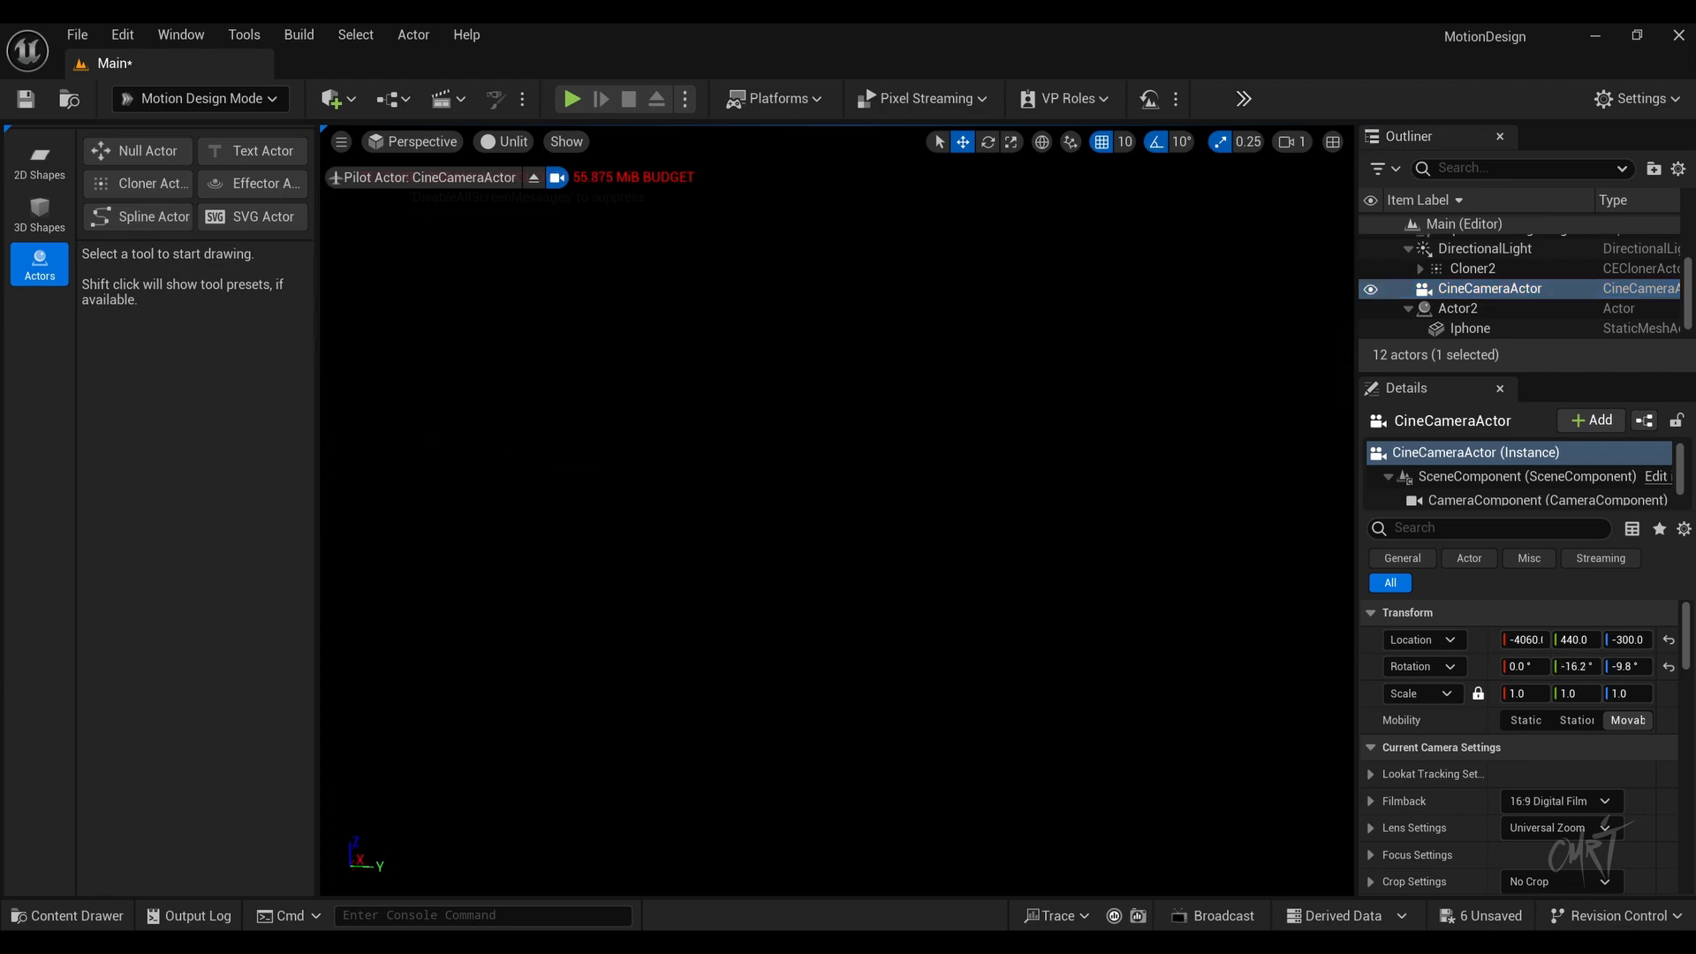
# Step: Fly the piloted camera to an elevated angled view that frames the iPhone and the displaced clones
pyautogui.press('e')
pyautogui.moveTo(836, 511); pyautogui.dragTo(322, 567, button='right')
pyautogui.press('w')
pyautogui.press('e')
pyautogui.press('w')
pyautogui.press('s')
pyautogui.moveTo(836, 401); pyautogui.dragTo(782, 404, button='right')
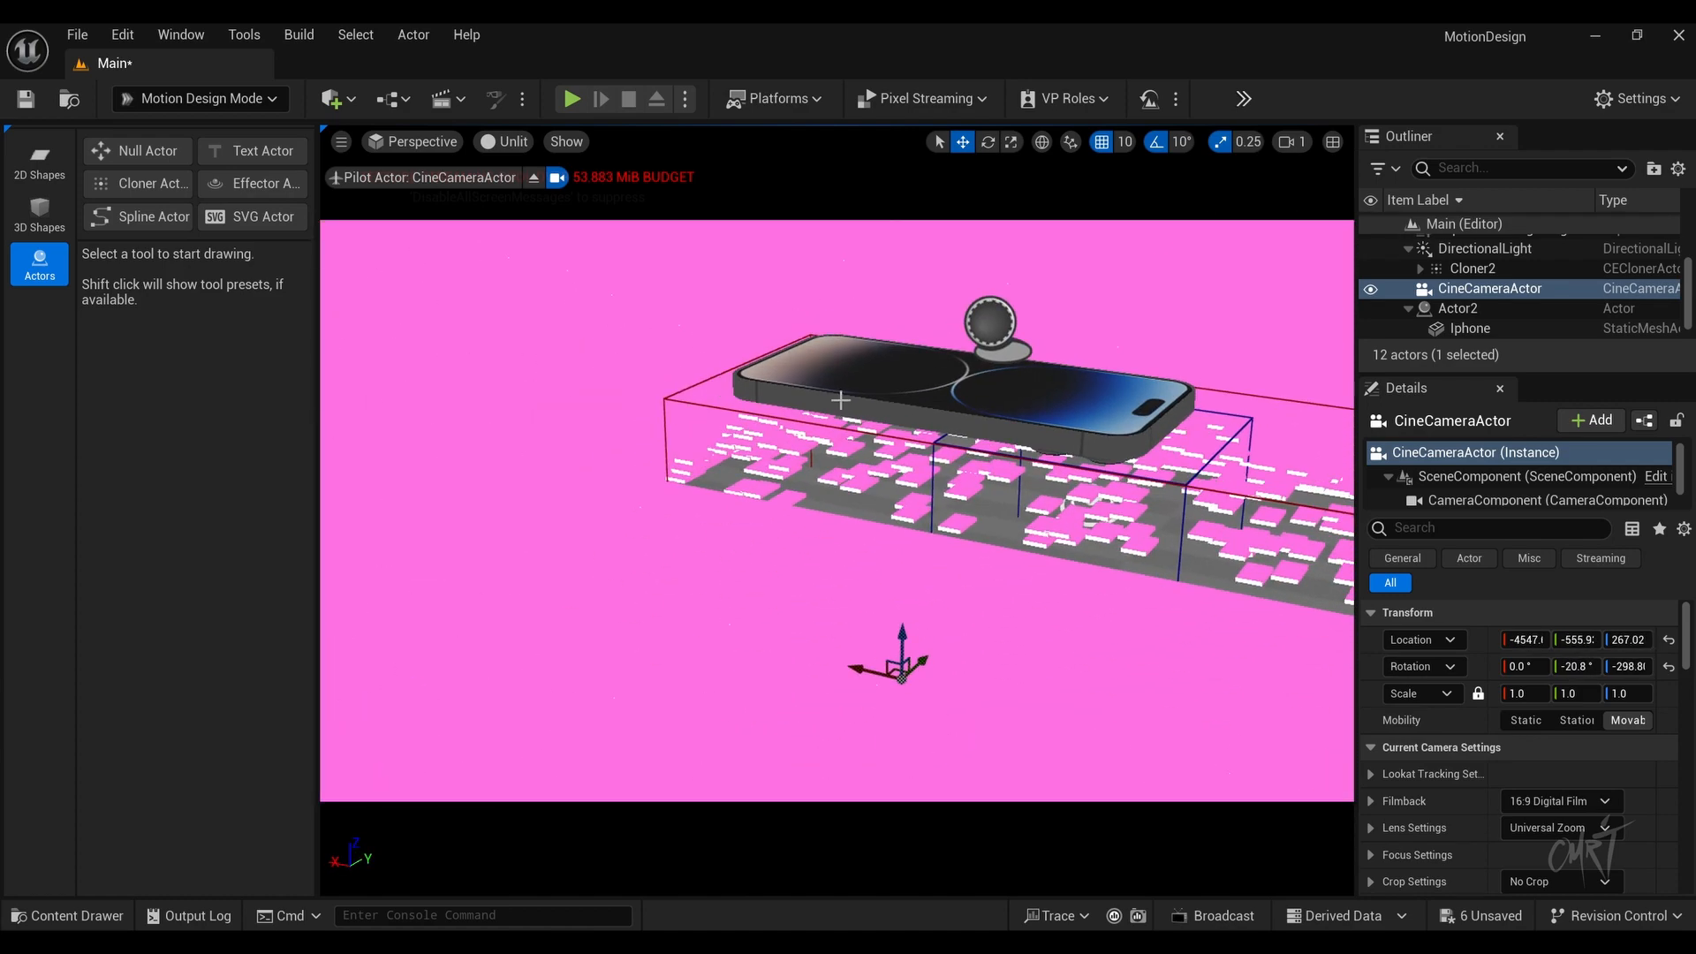
# Step: Set the CineCameraActor's current focal length to 85
pyautogui.click(1487, 289)
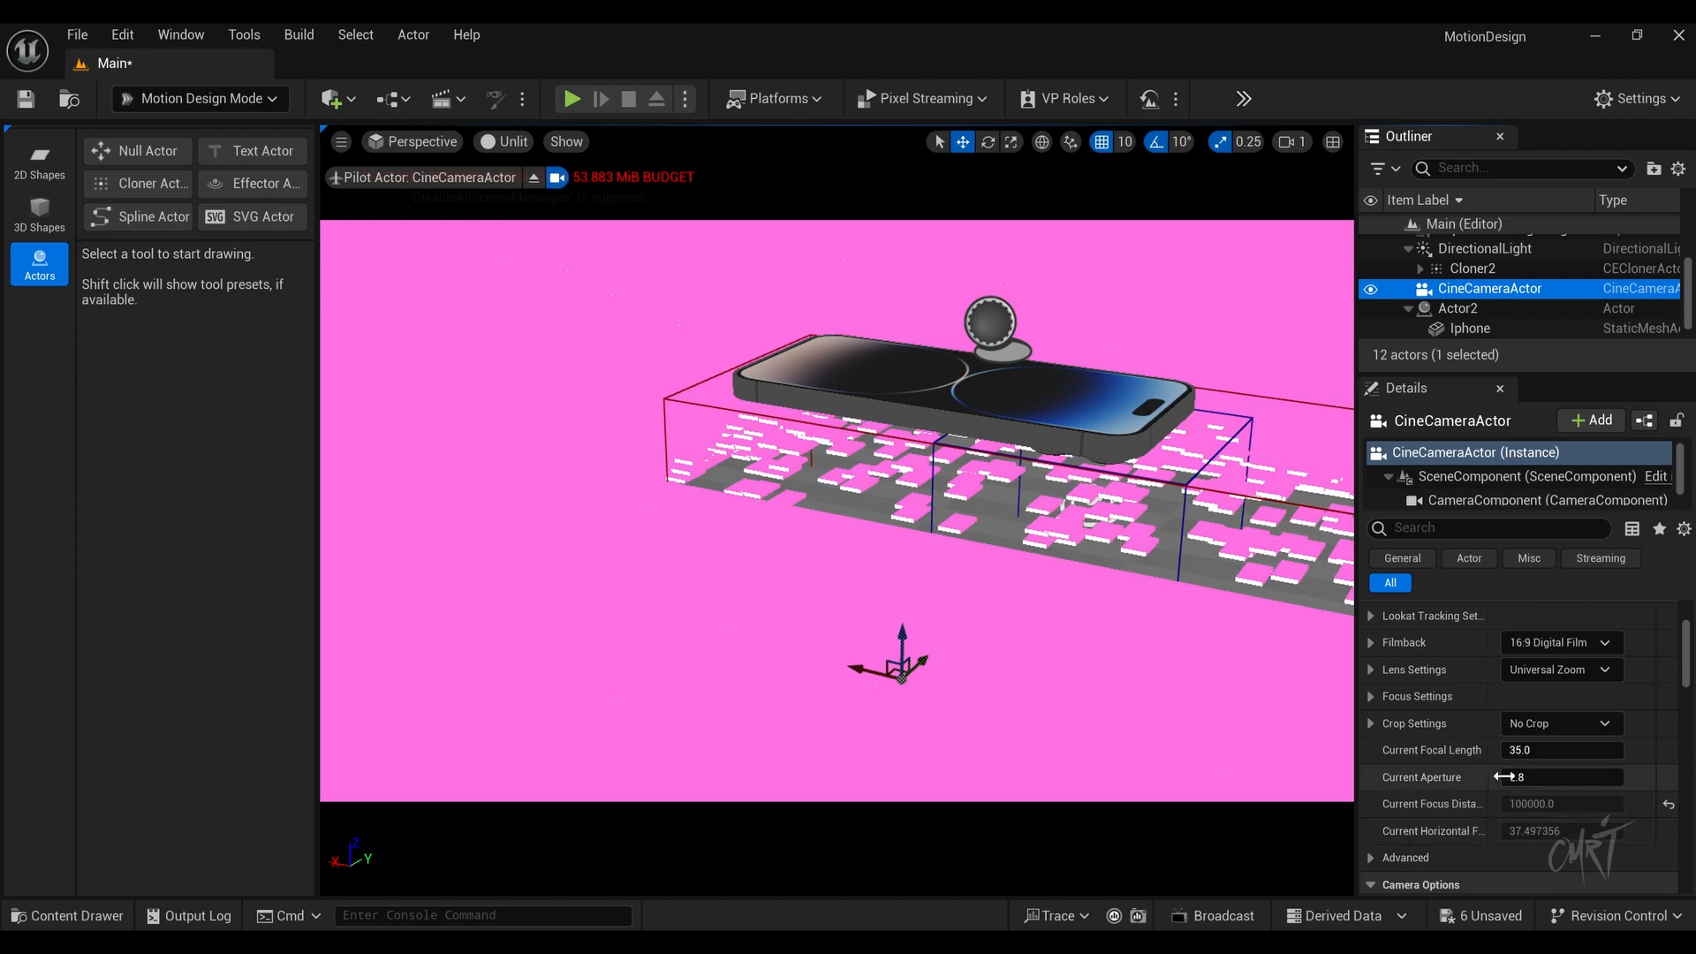
pyautogui.click(1525, 749)
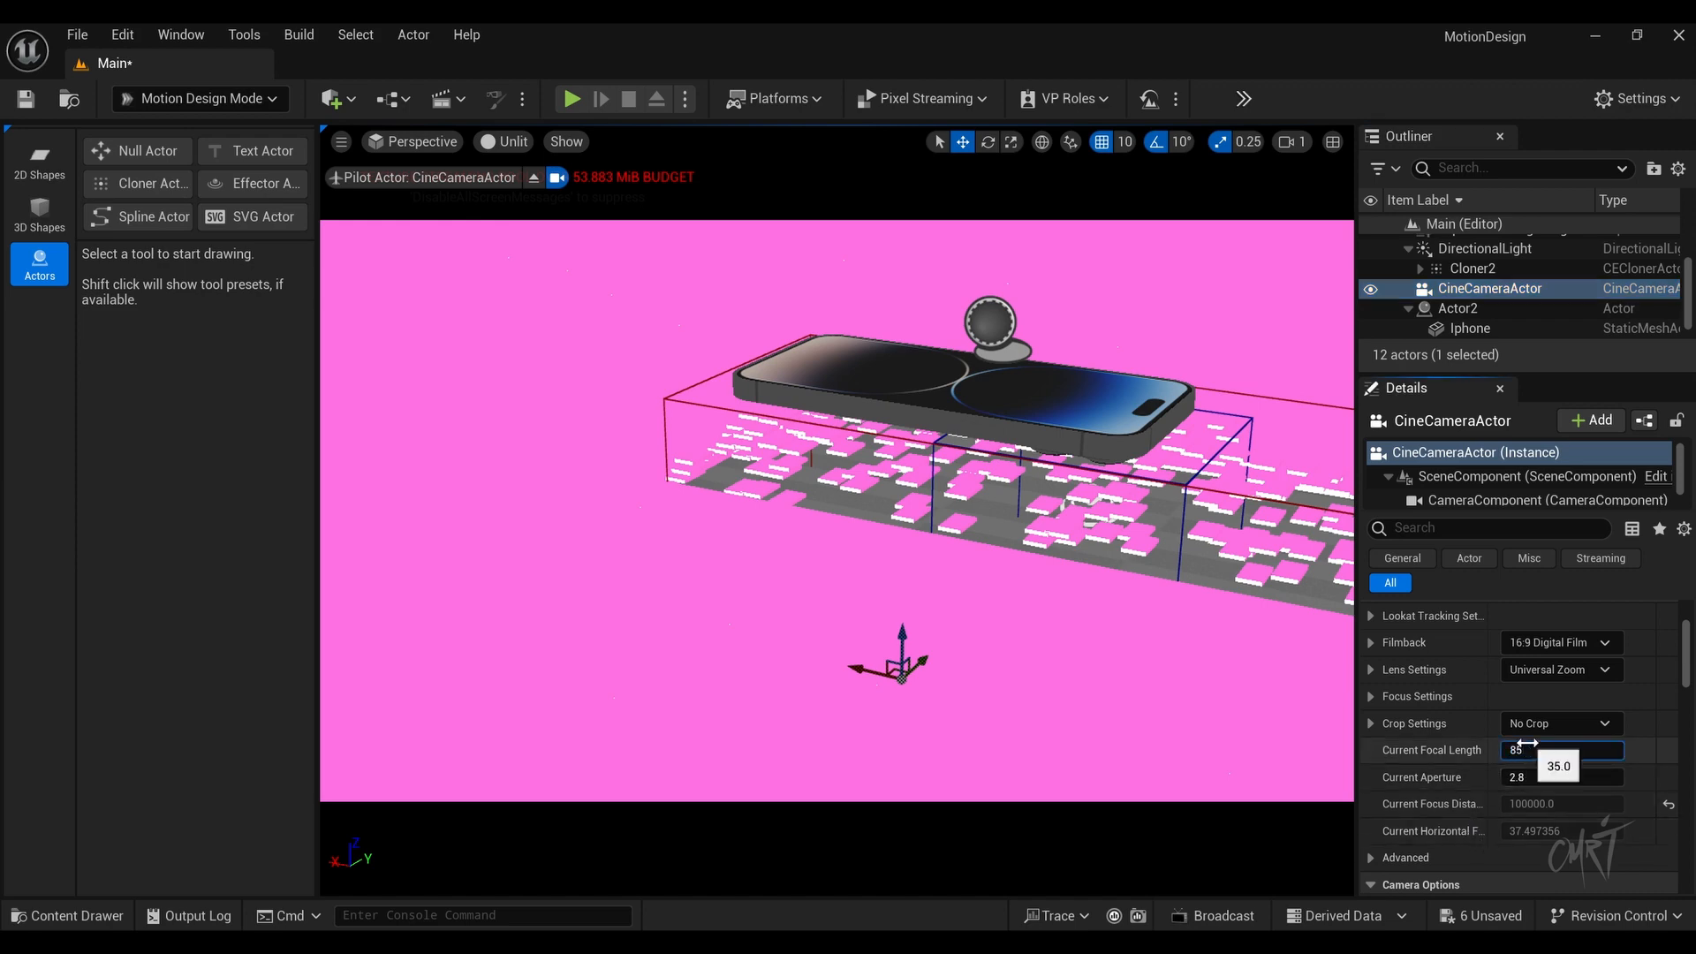
pyautogui.write('85')
pyautogui.press('Return')
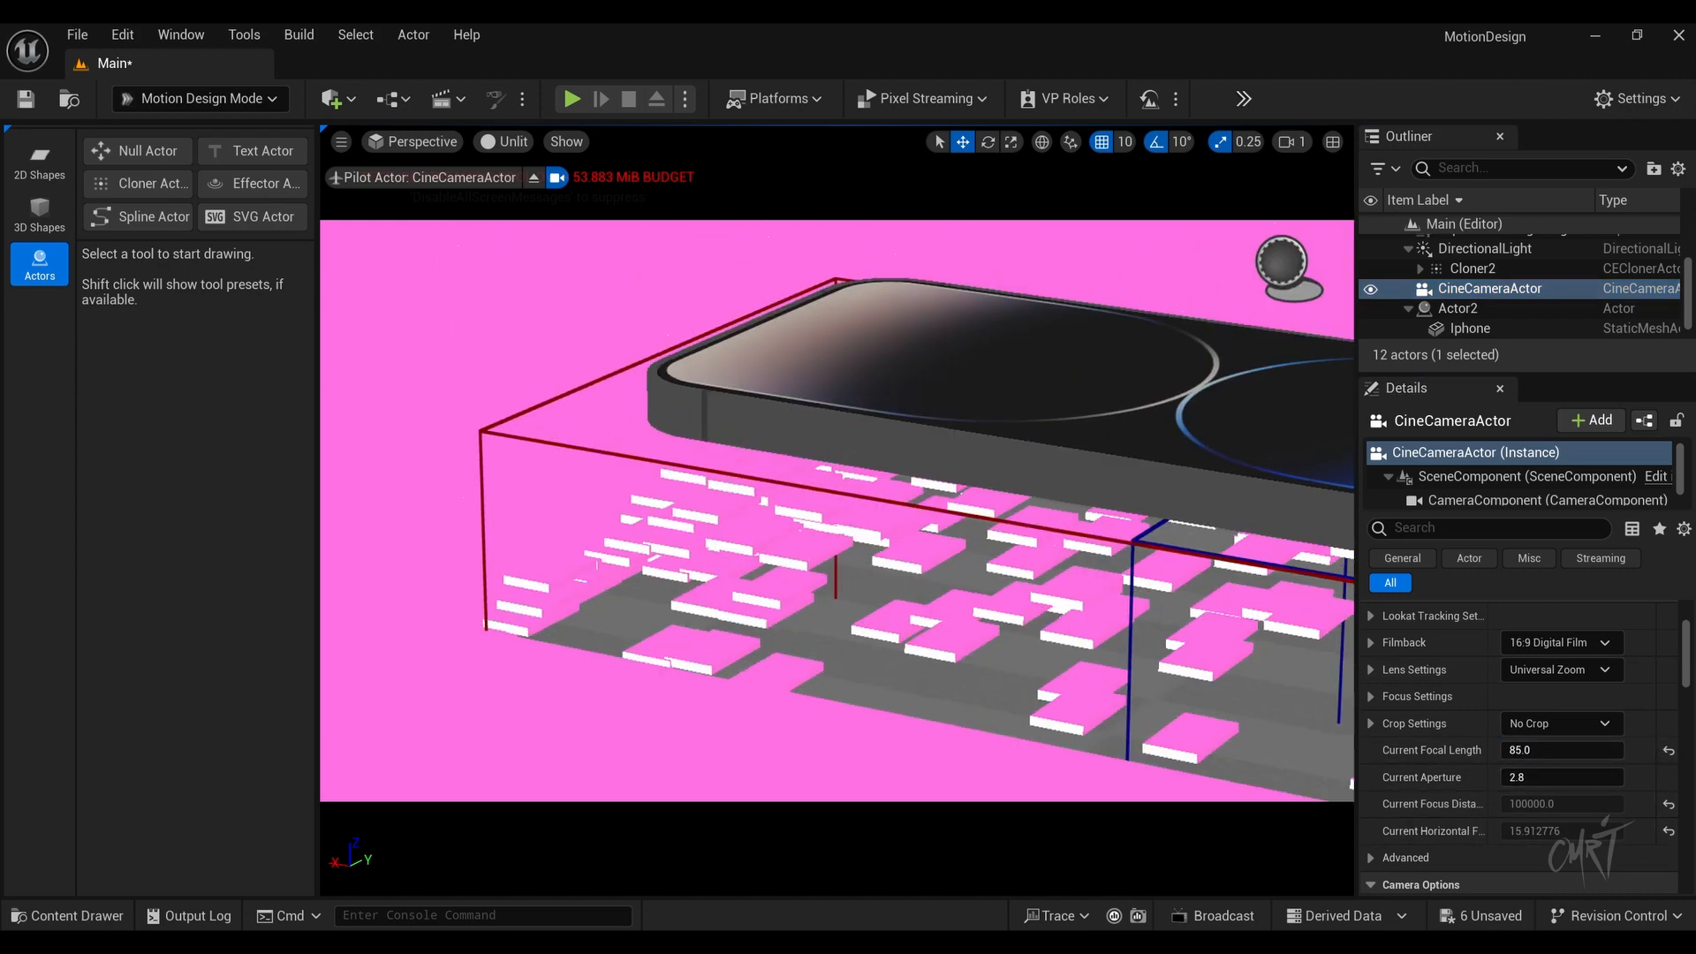
# Step: Pull the piloted camera back and reframe it so the whole iPhone fits in the shot
pyautogui.press('s')
pyautogui.moveTo(836, 511); pyautogui.dragTo(974, 514, button='right')
pyautogui.press('s')
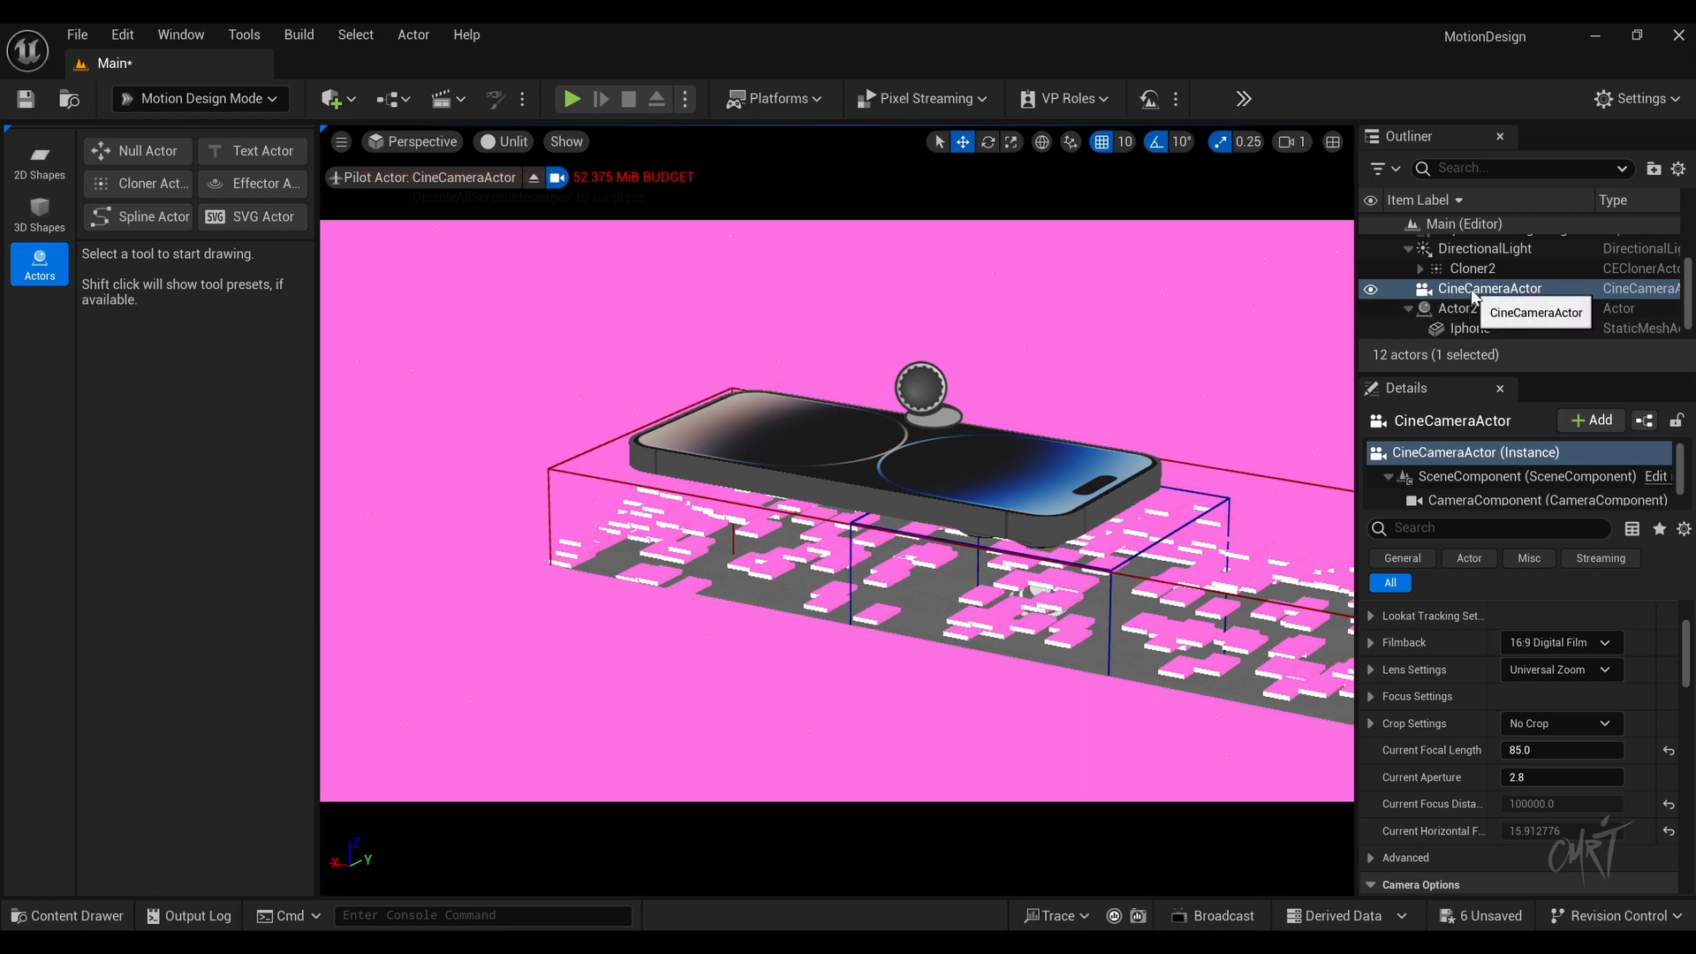
# Step: Attach the CineCameraActor to Actor2 as a child, alongside the Iphone and the Effector
pyautogui.moveTo(1472, 298)
pyautogui.mouseDown()
pyautogui.moveTo(1478, 311)
pyautogui.moveTo(1457, 306)
pyautogui.mouseUp()
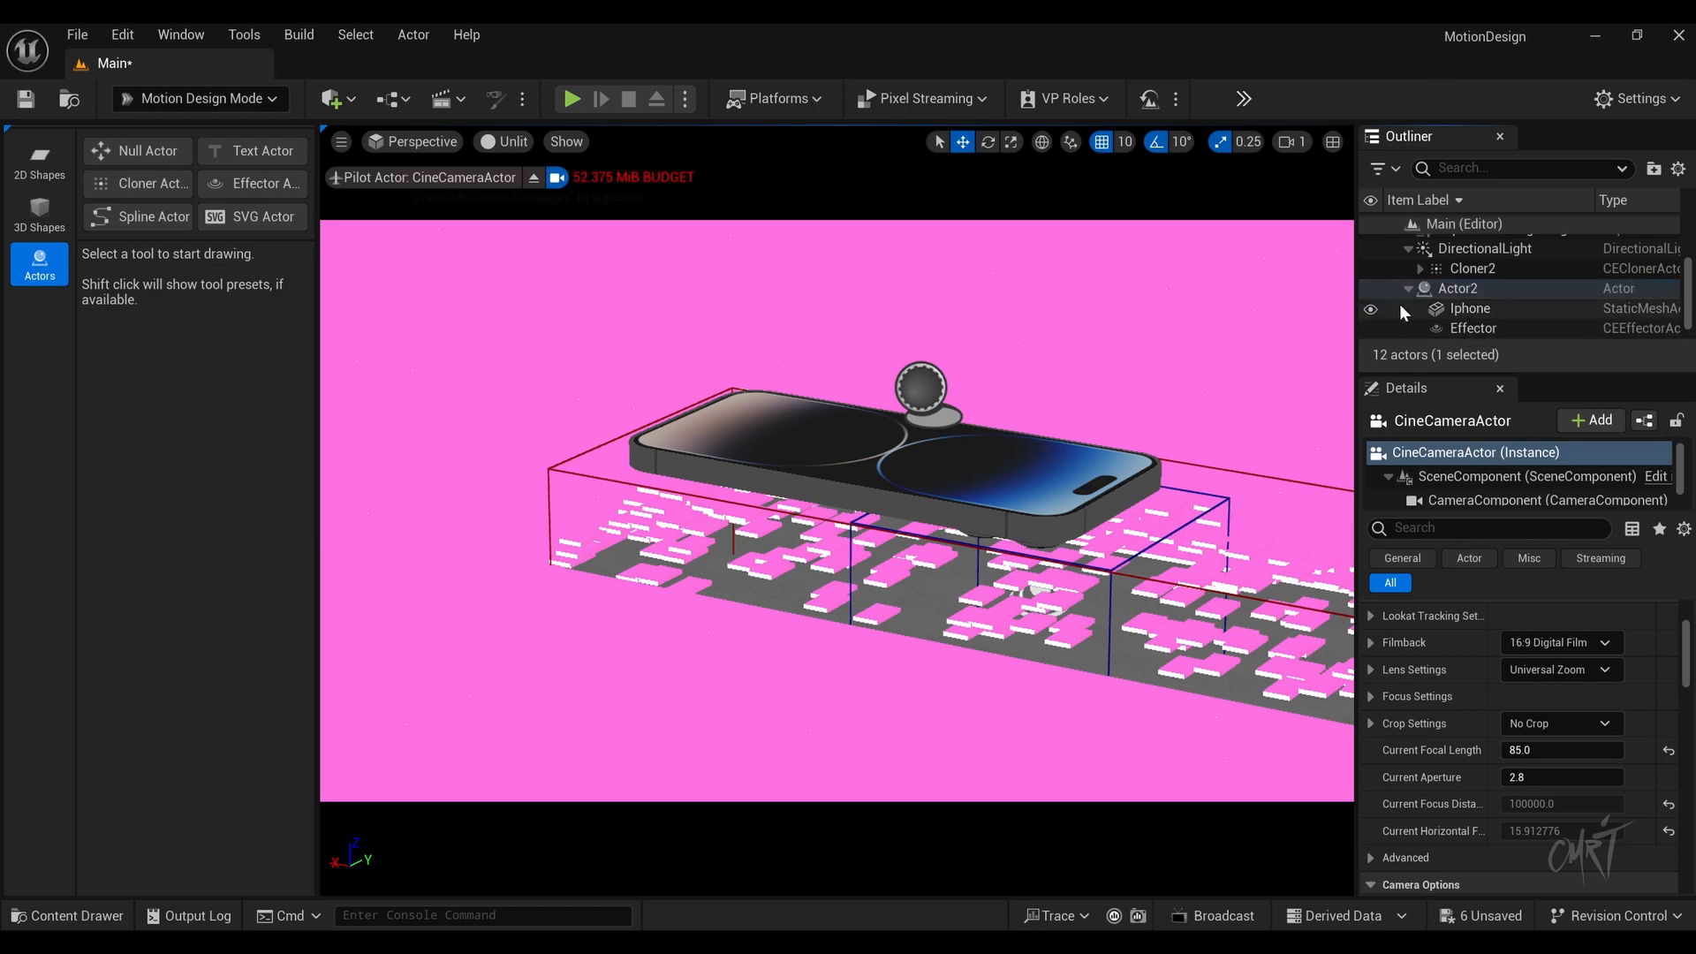
pyautogui.click(1475, 290)
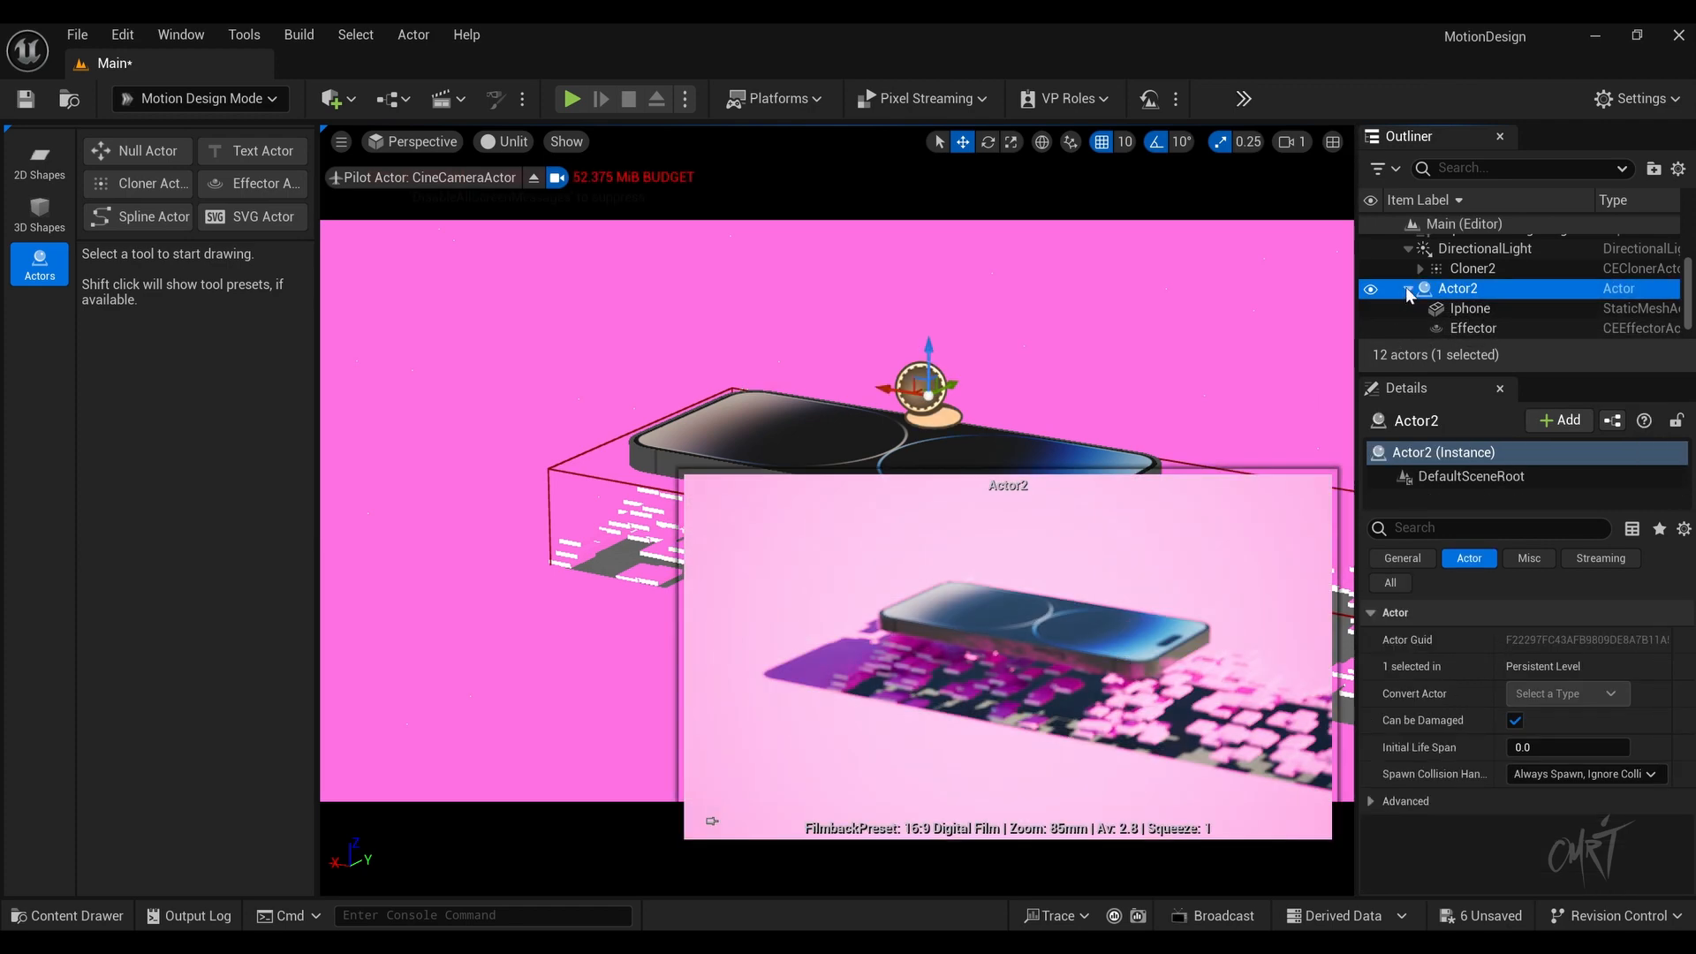
pyautogui.click(1469, 308)
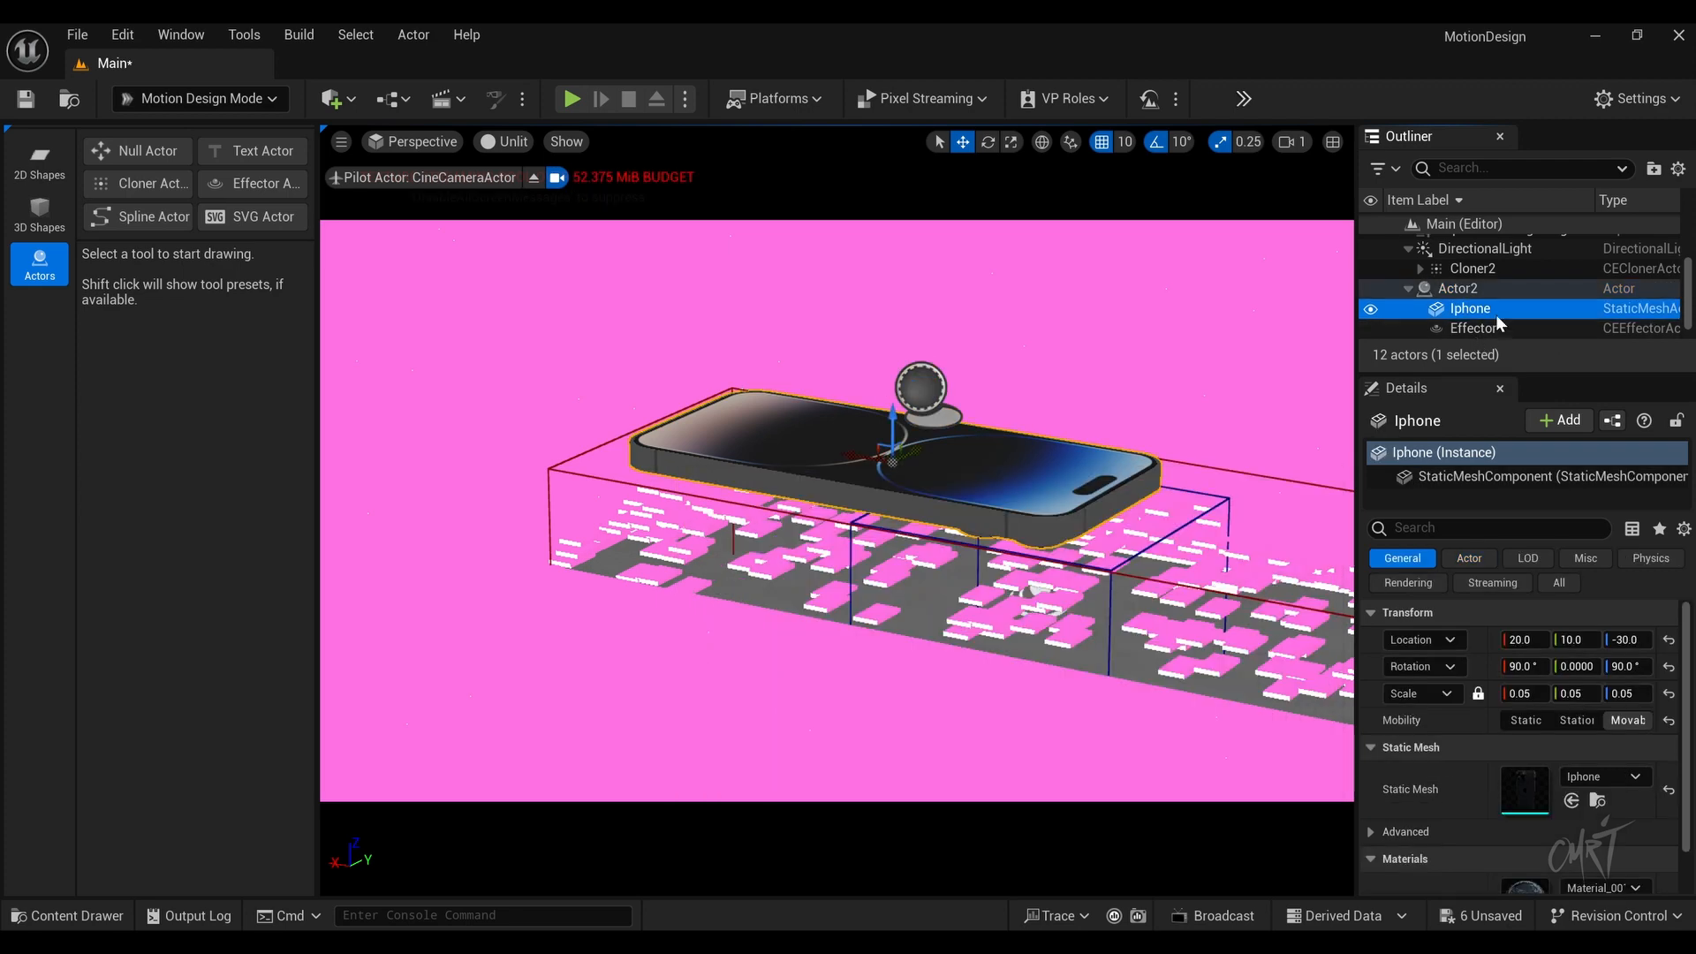
# Step: Set the CineCameraActor's focus method to Tracking in its focus settings
pyautogui.scroll(-1, 1492, 316)
pyautogui.click(1486, 327)
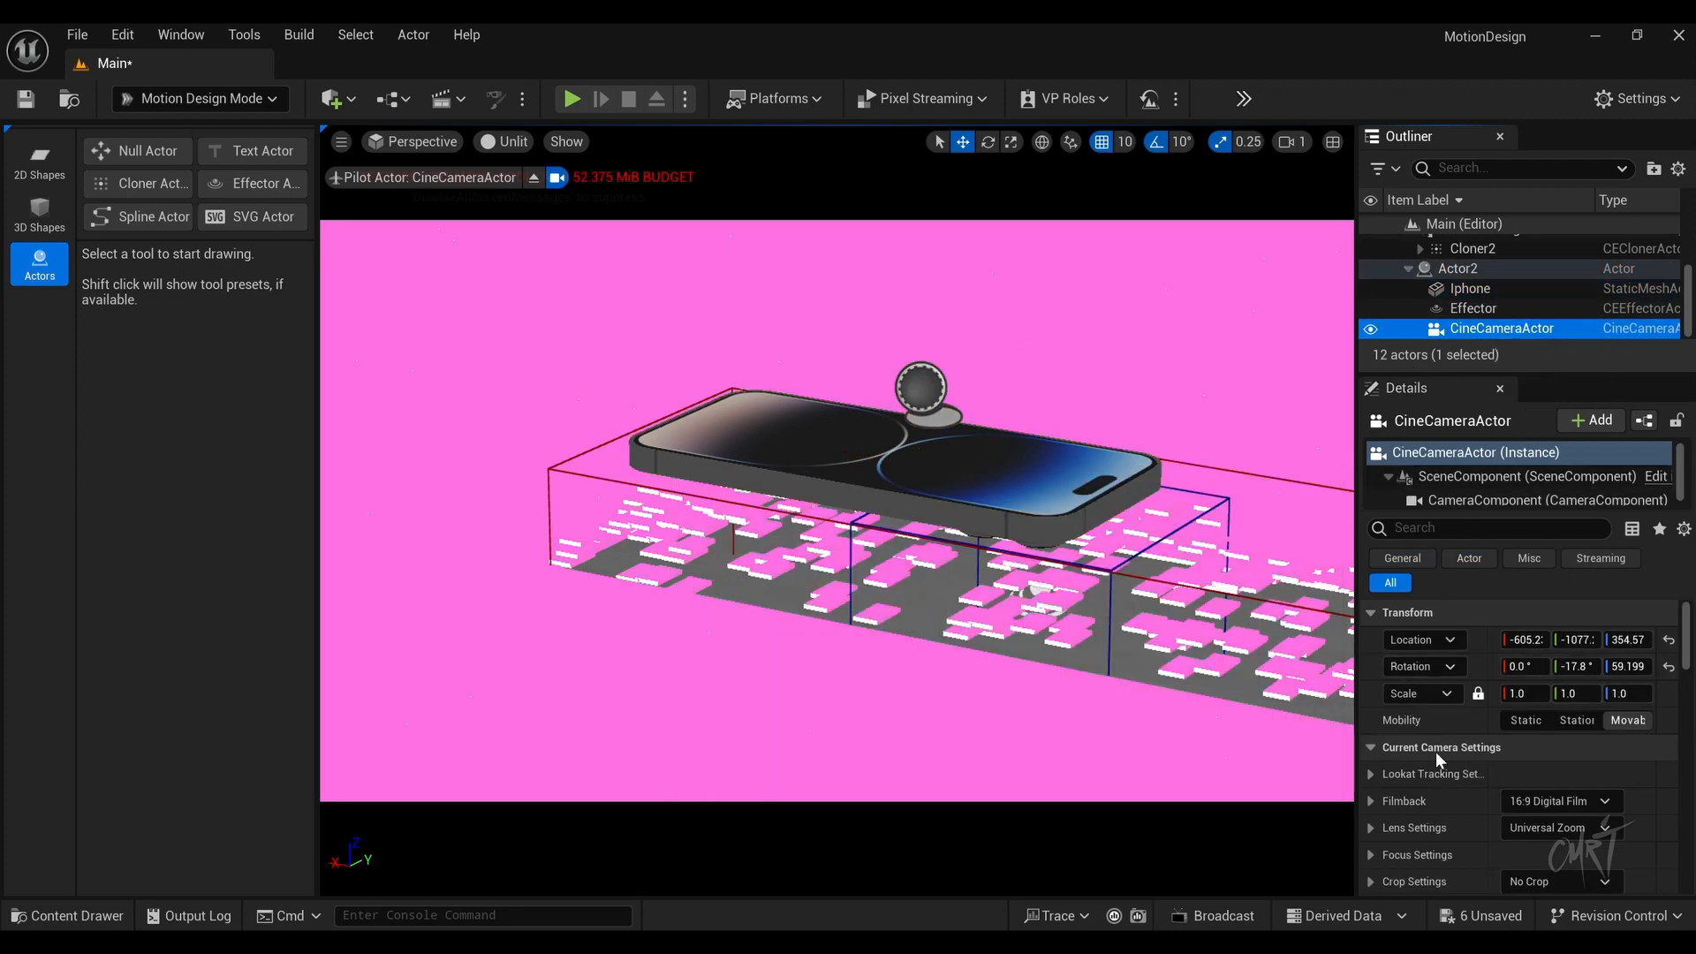
pyautogui.scroll(-1, 1430, 775)
pyautogui.scroll(-2, 1431, 776)
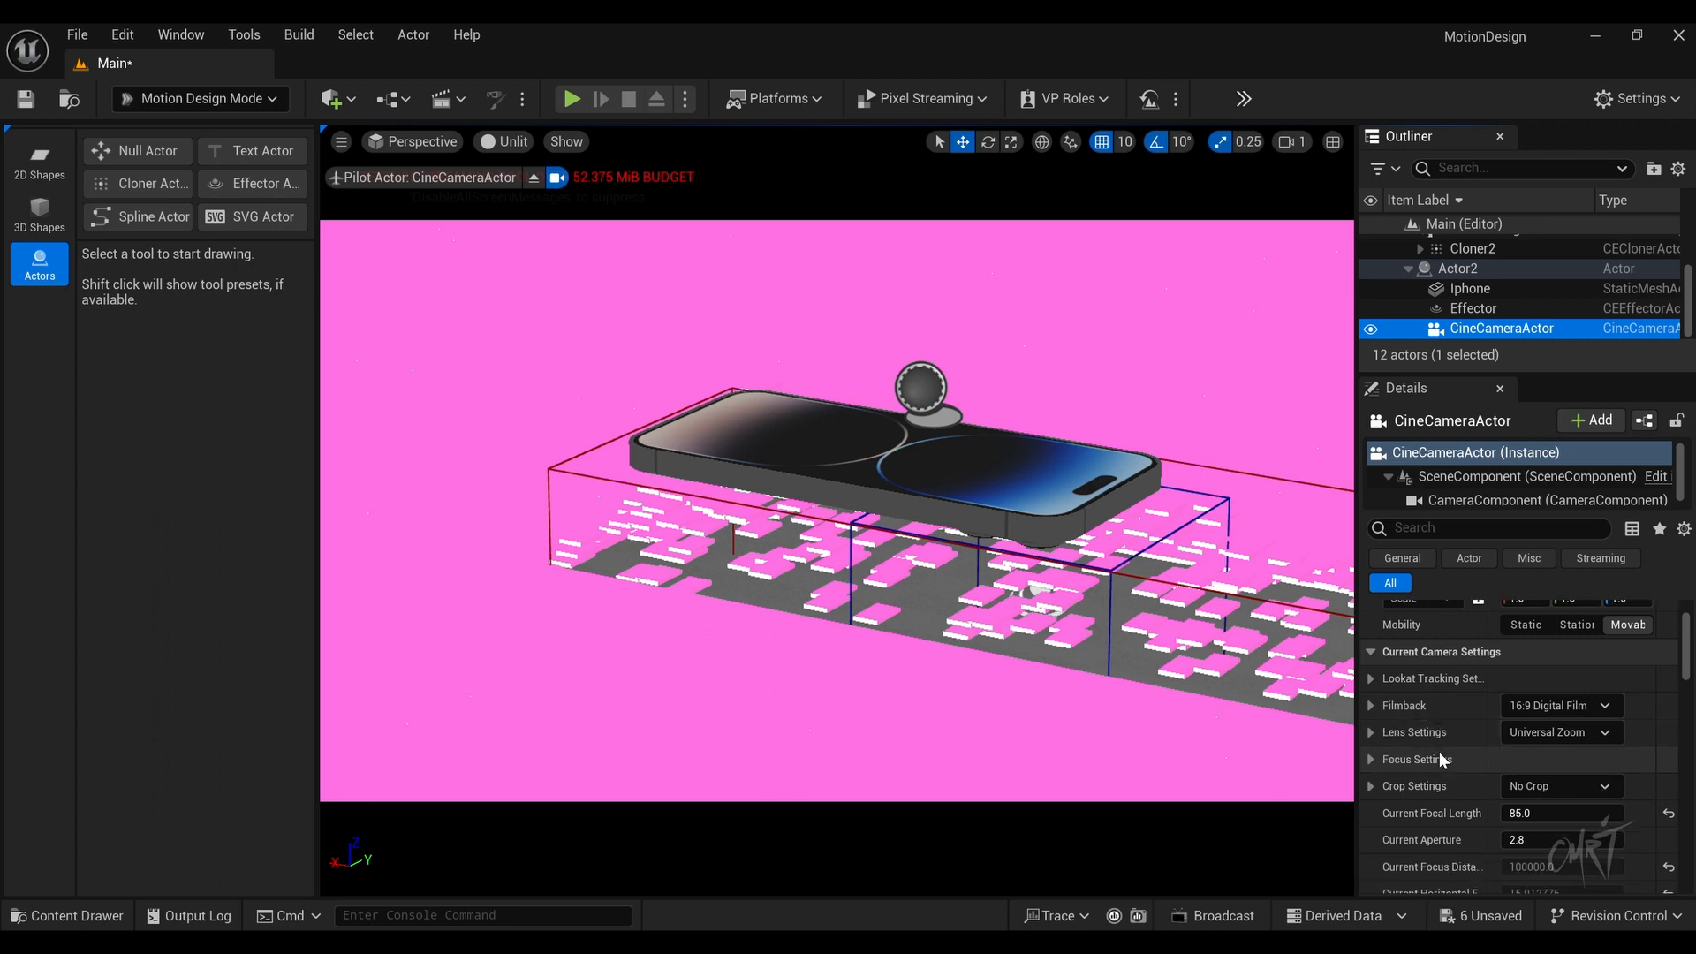
pyautogui.scroll(1, 1438, 754)
pyautogui.click(1374, 790)
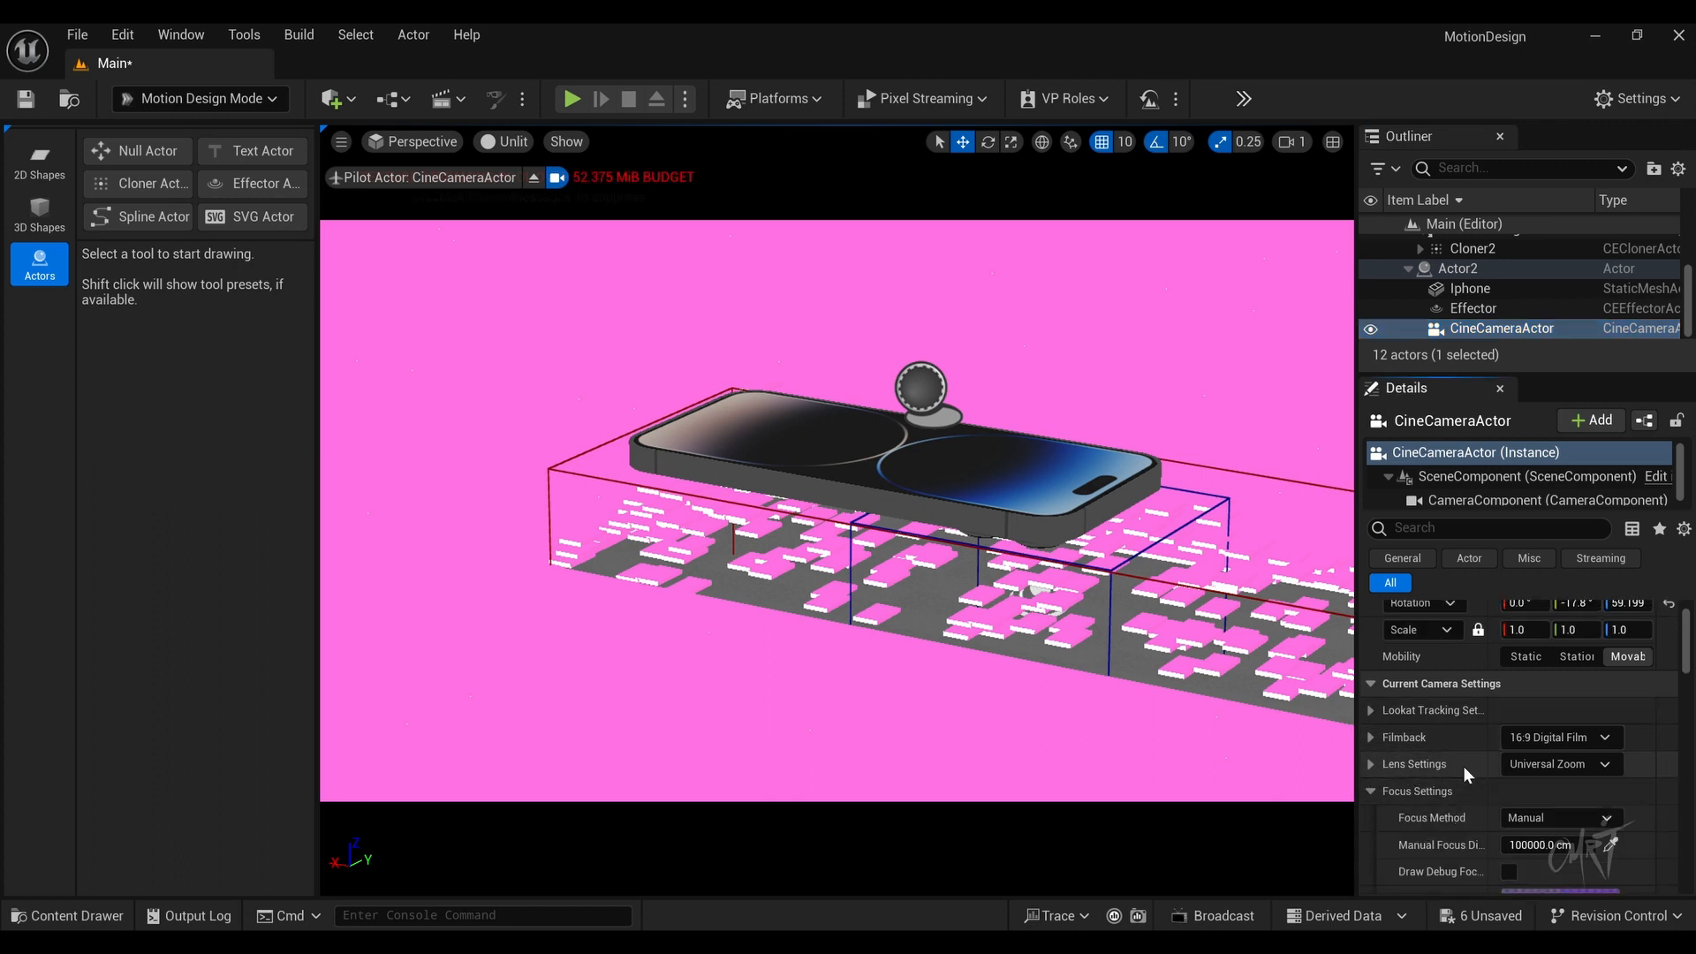
pyautogui.scroll(-3, 1463, 765)
pyautogui.click(1545, 722)
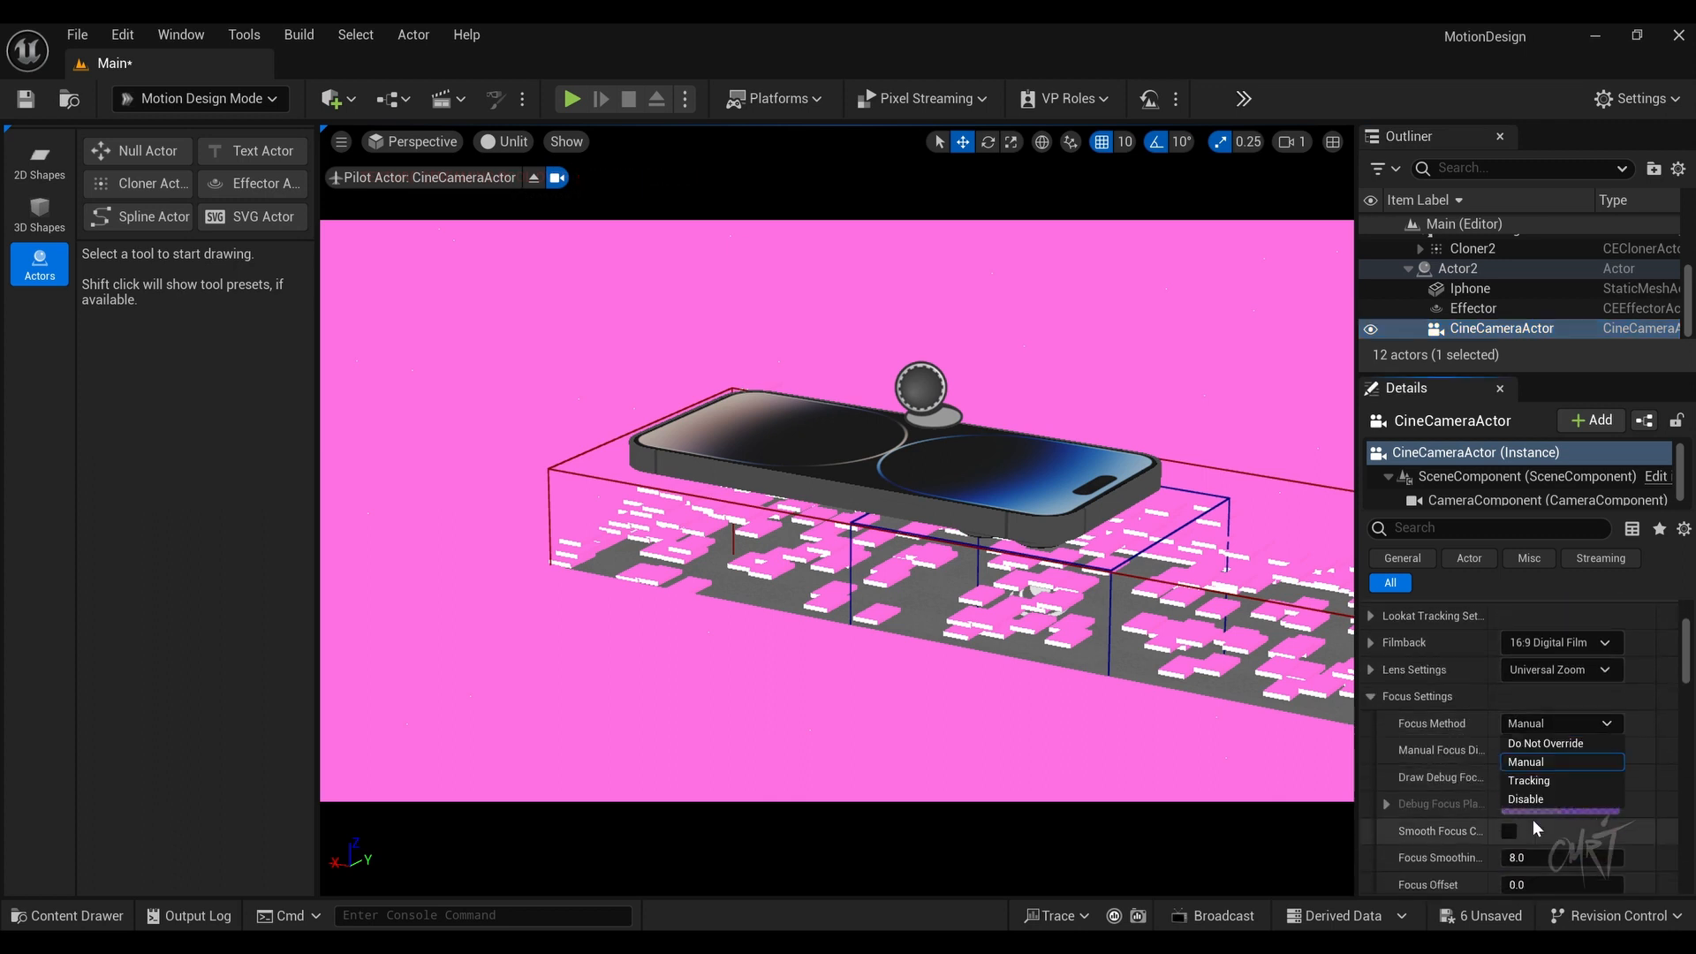
pyautogui.click(1532, 782)
# Step: Choose the Iphone as the actor to track in the camera's tracking focus settings
pyautogui.click(1386, 749)
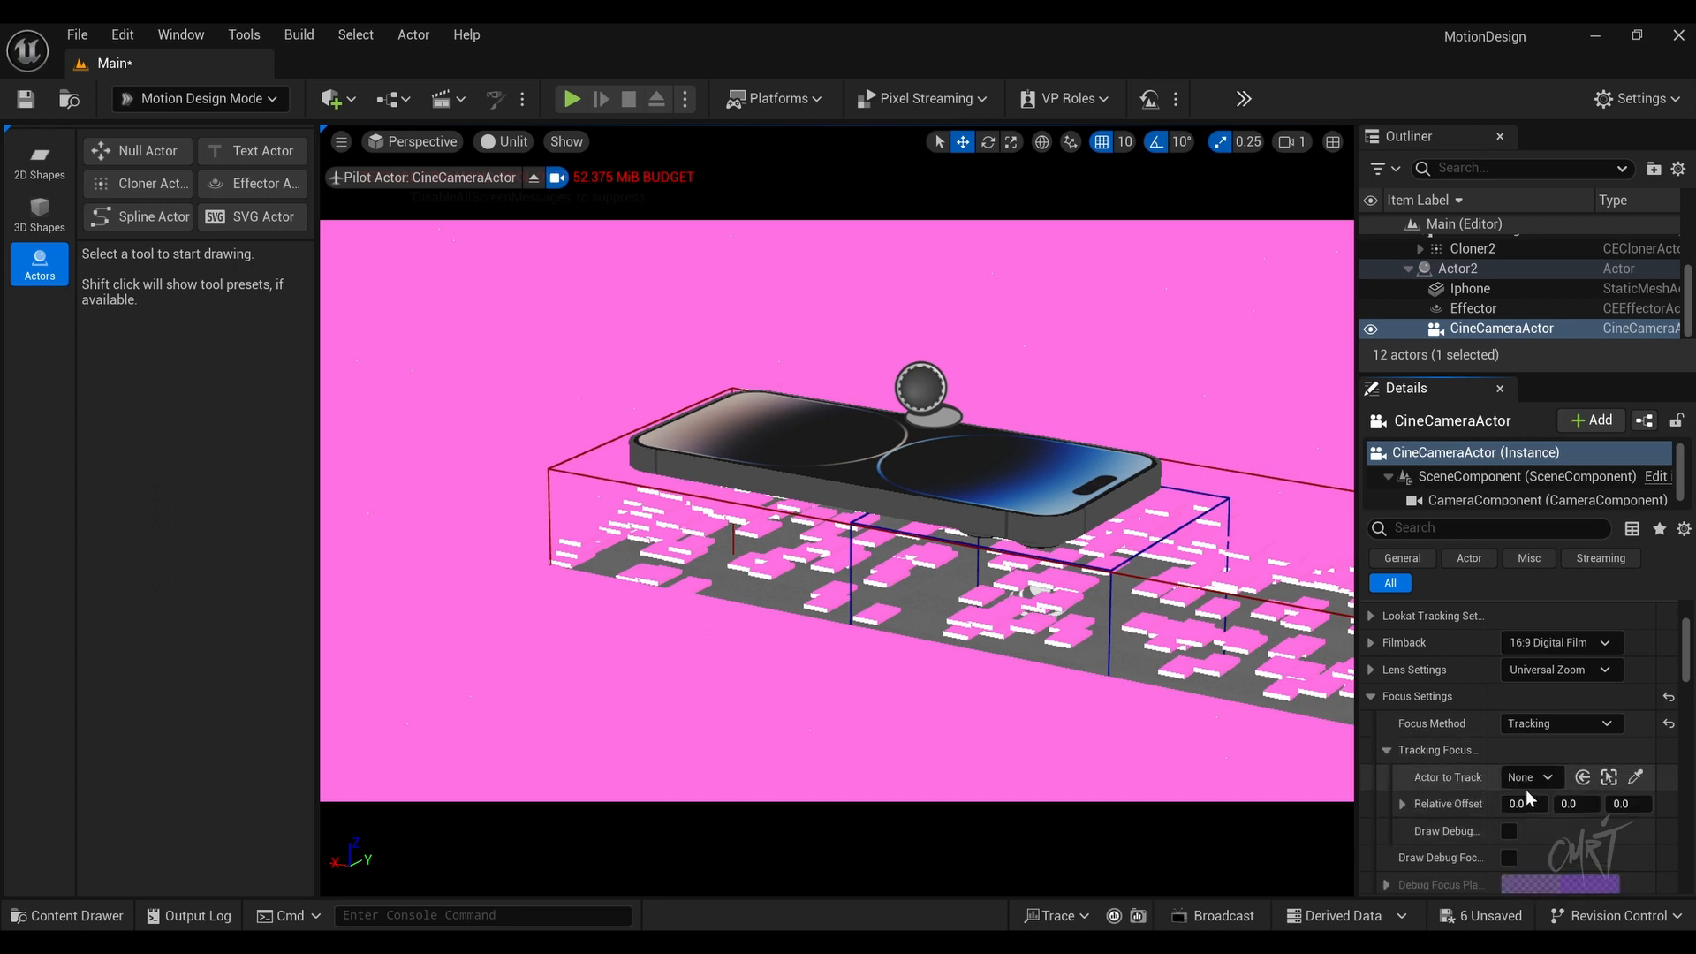
pyautogui.click(1529, 778)
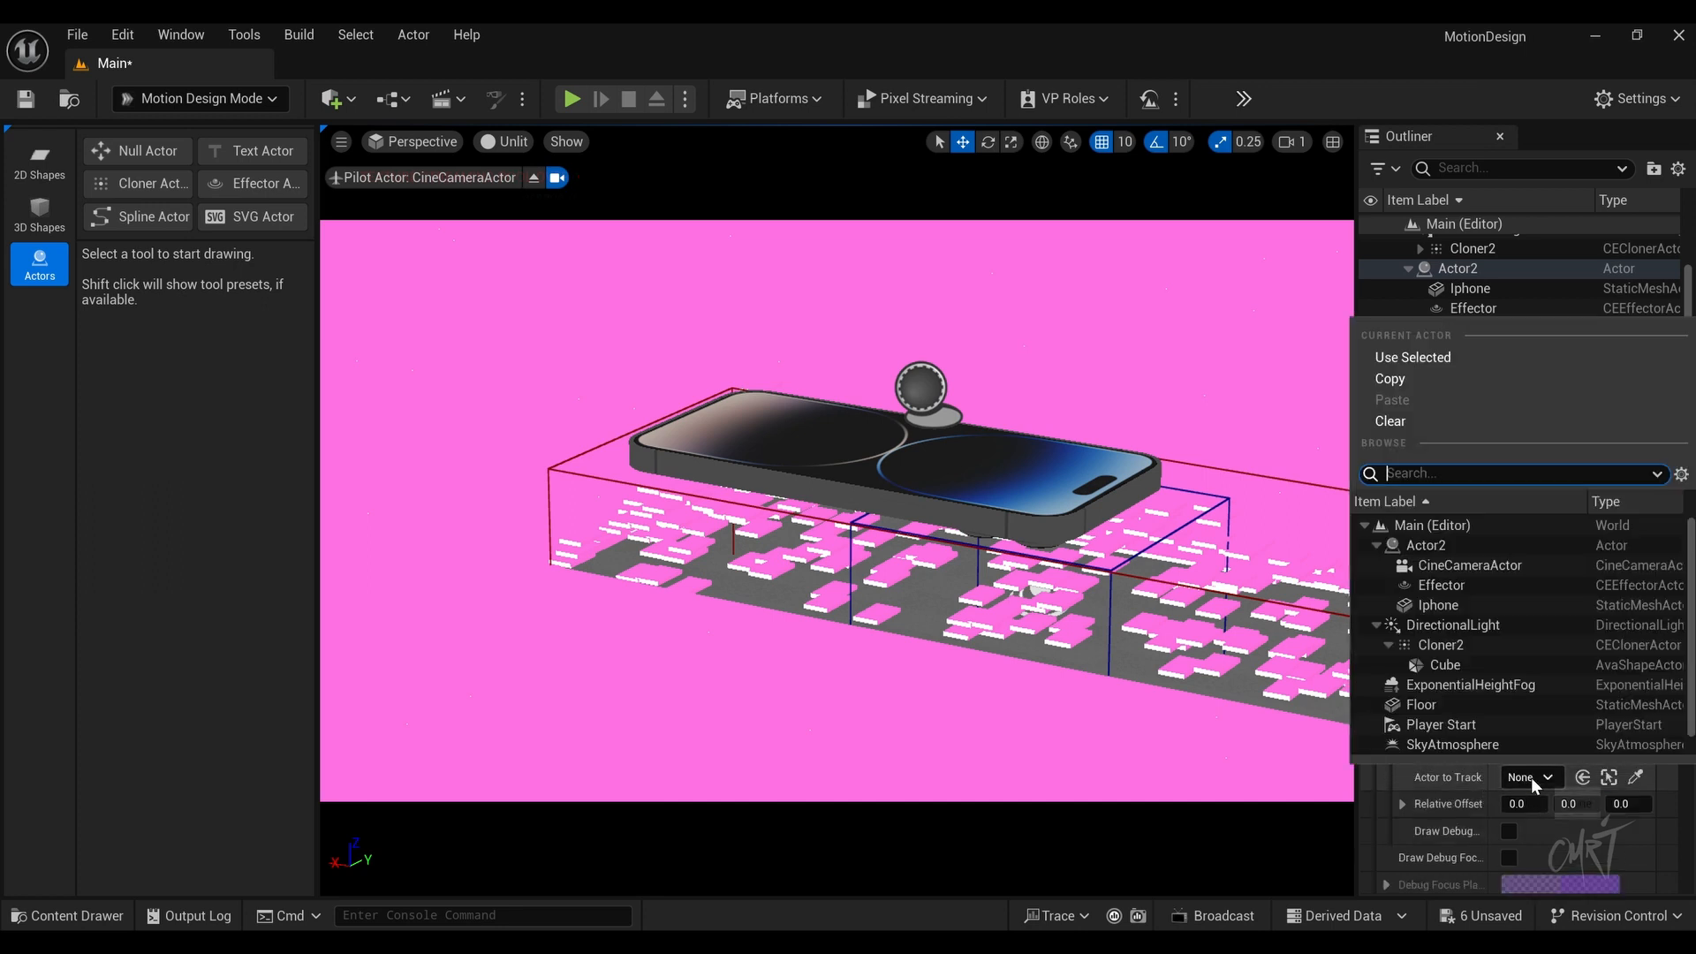
pyautogui.click(1451, 608)
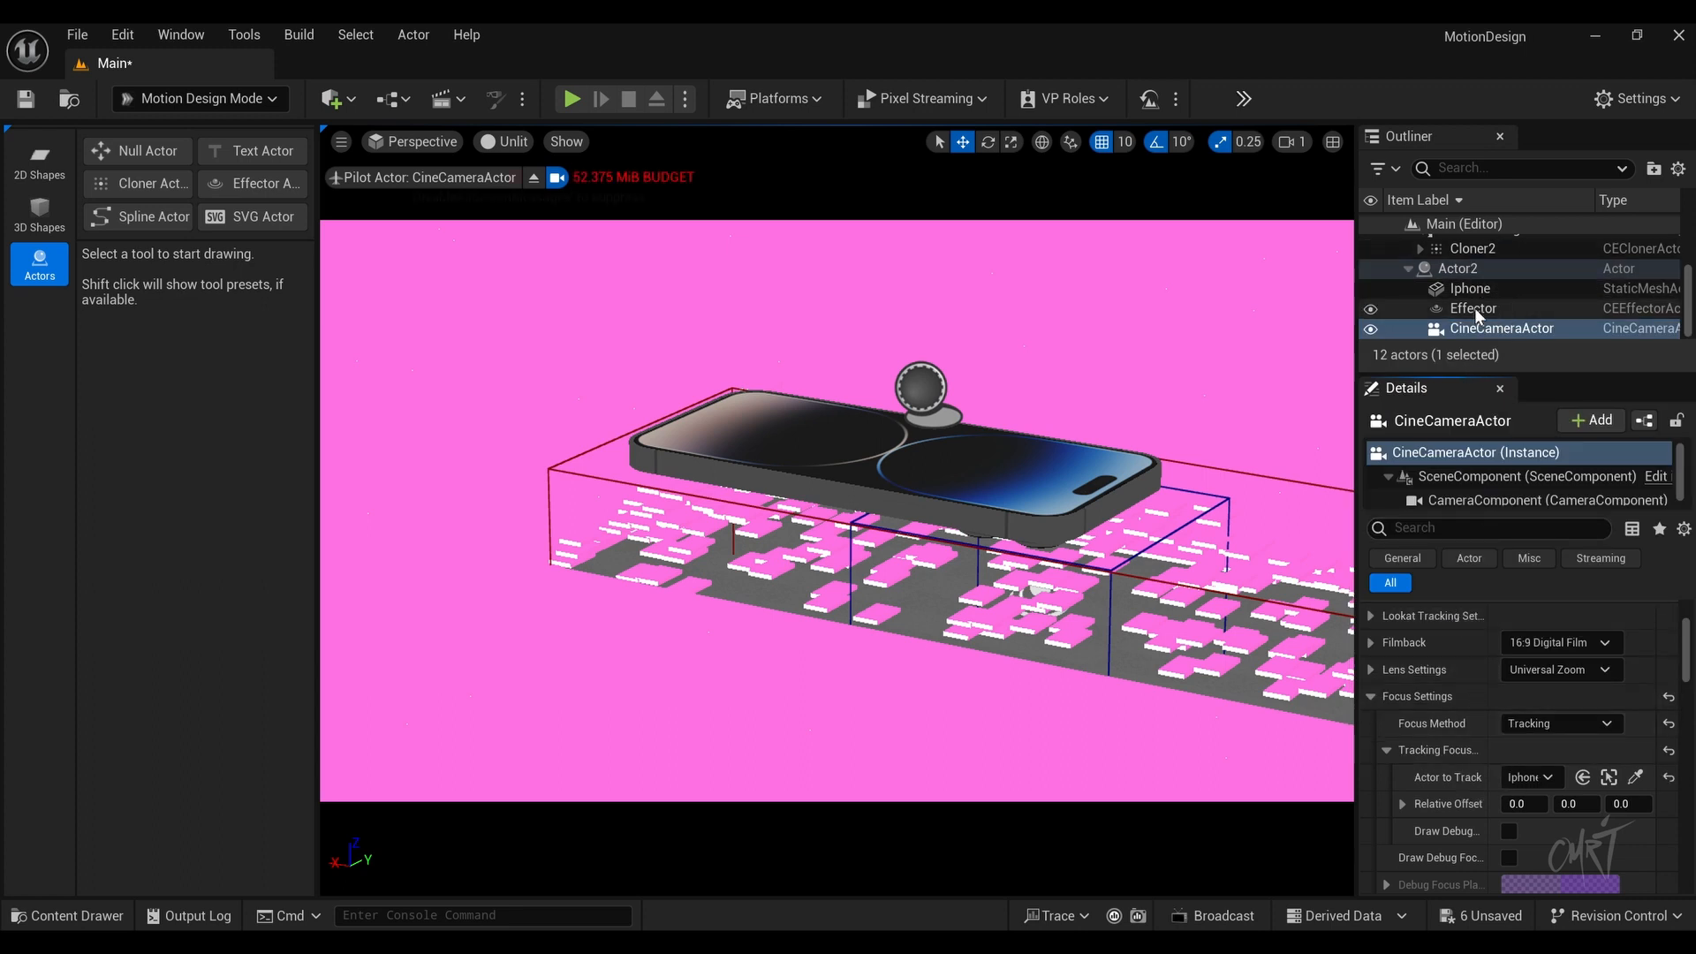
# Step: Check the focus in Actor2's camera preview, and pull the CineCameraActor back for a wider framing
pyautogui.click(1457, 268)
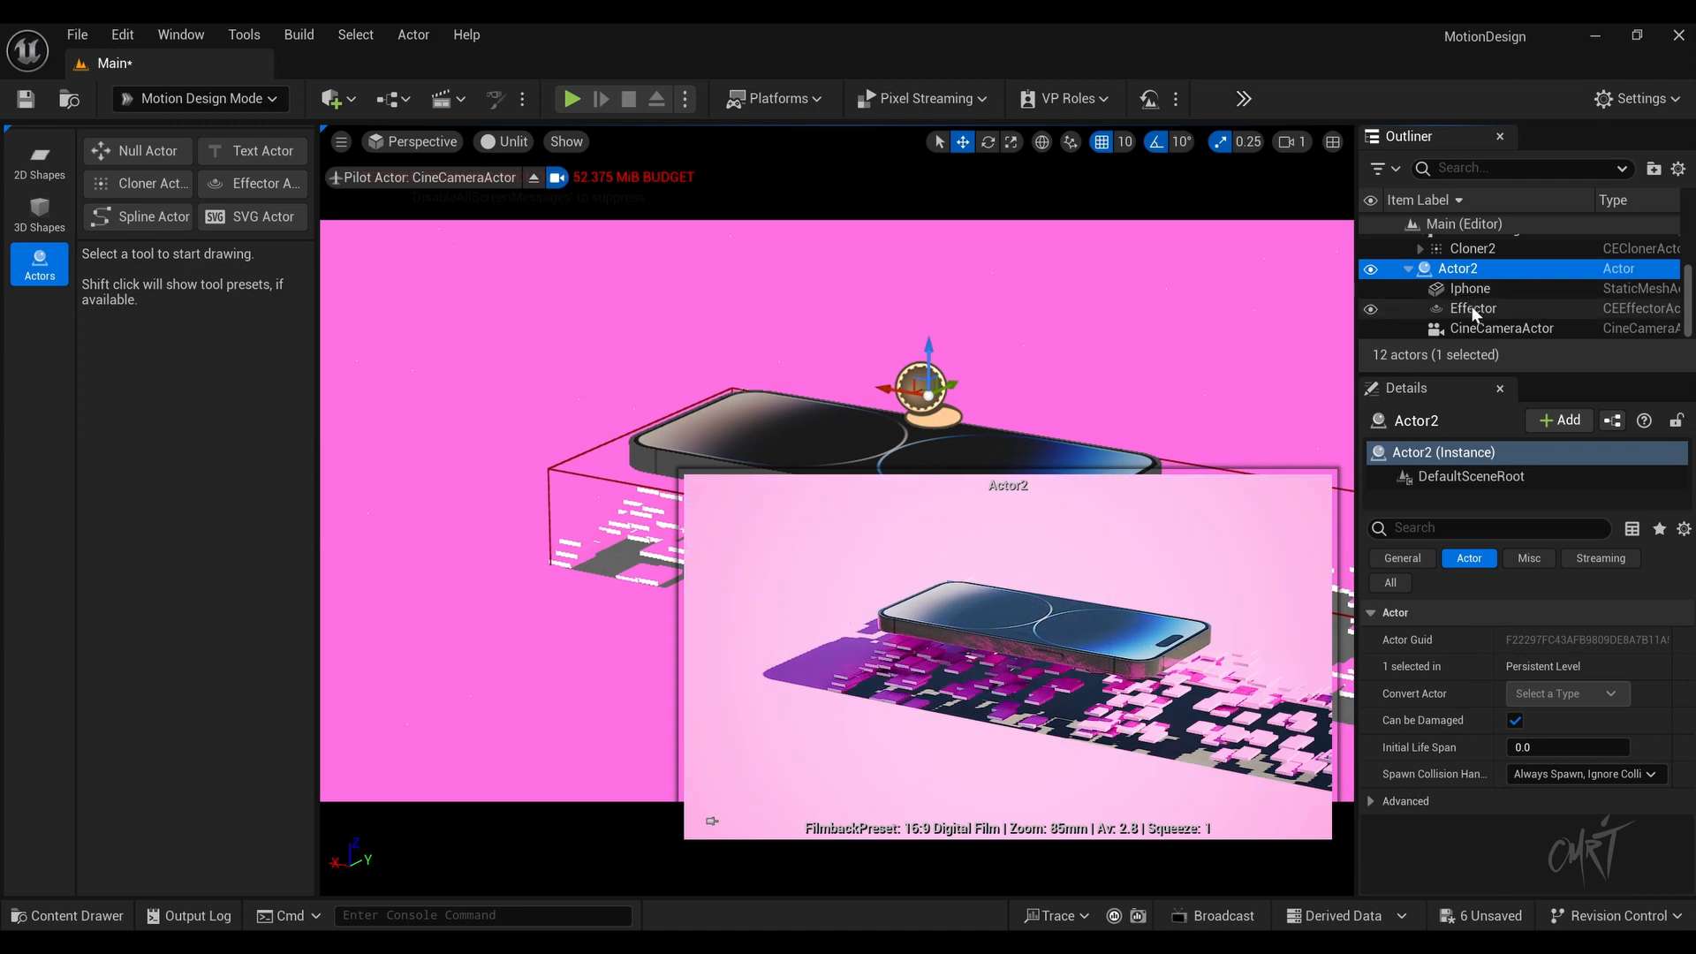
pyautogui.click(1492, 327)
pyautogui.scroll(-2, 1443, 720)
pyautogui.scroll(-5, 1441, 716)
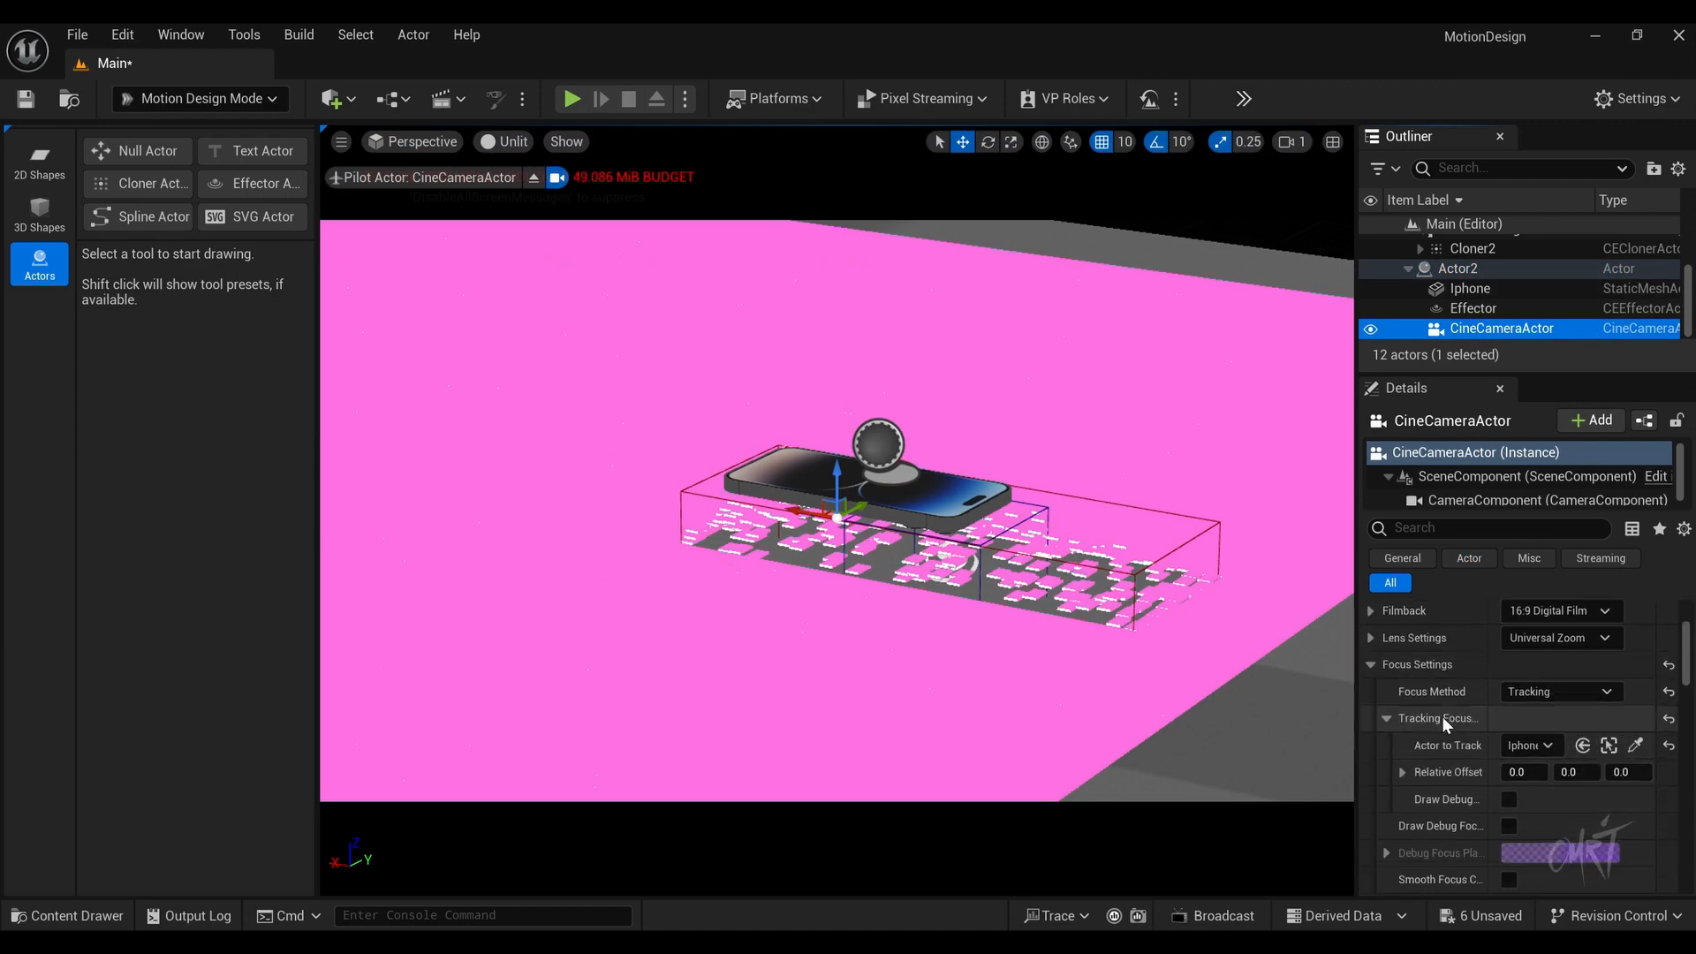
# Step: Set the CineCameraActor's current aperture to 1.2 and check the result in Actor2's camera preview
pyautogui.scroll(-3, 1493, 792)
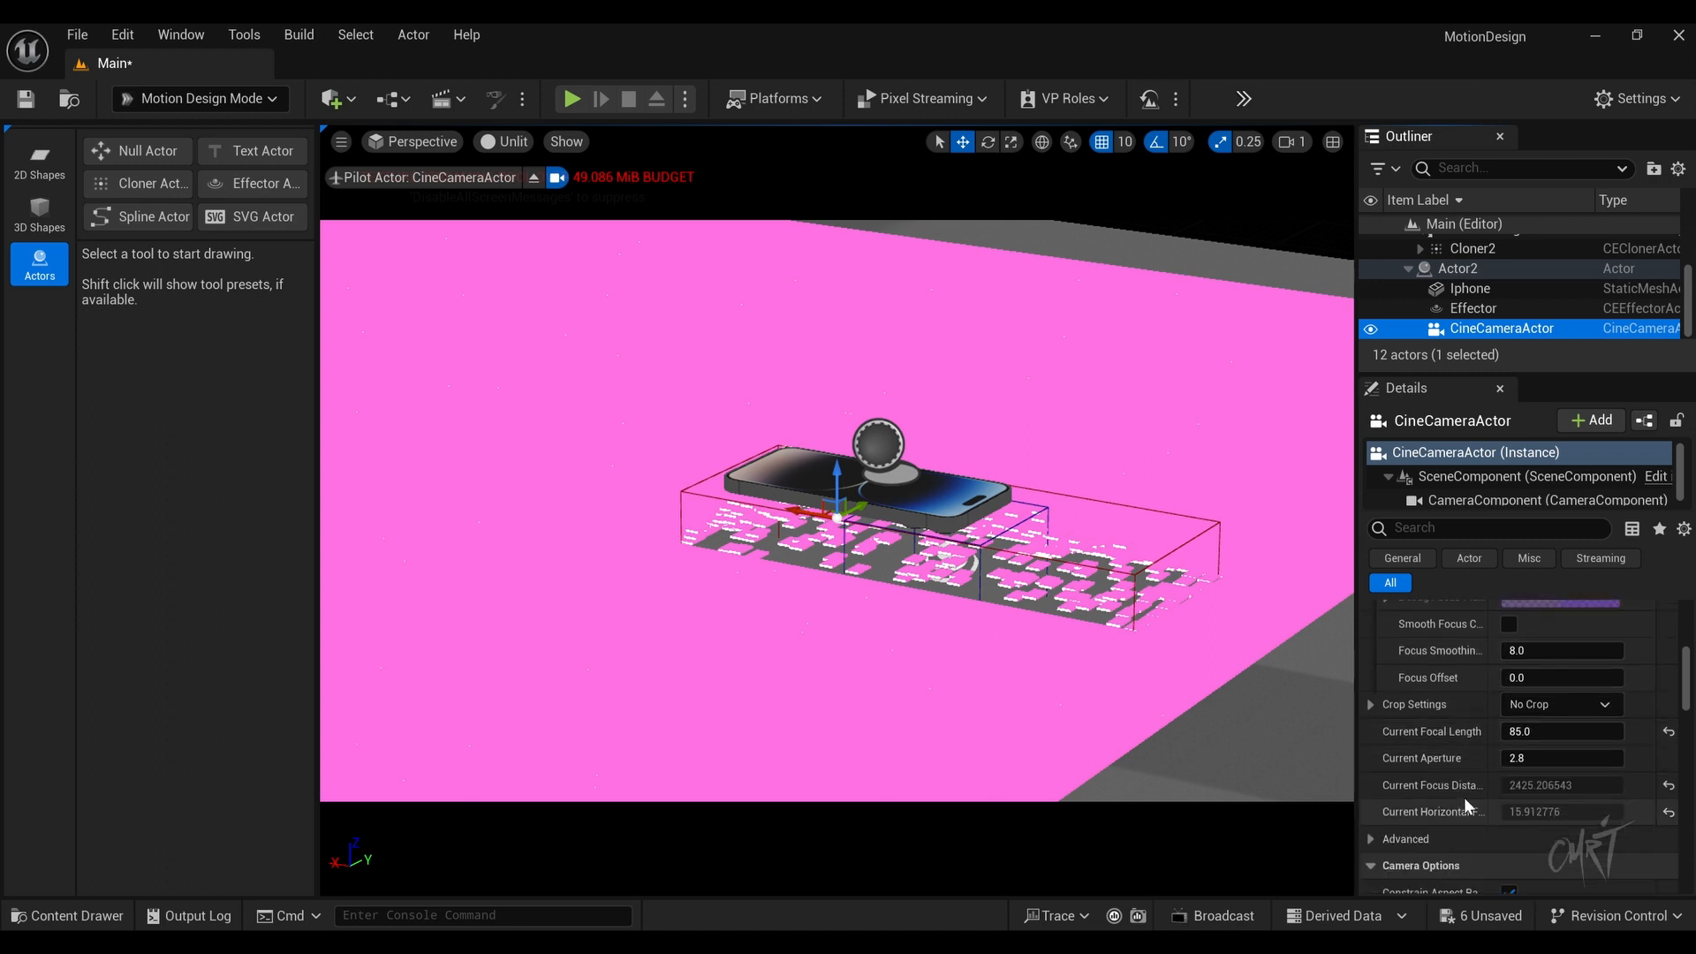
pyautogui.click(1518, 757)
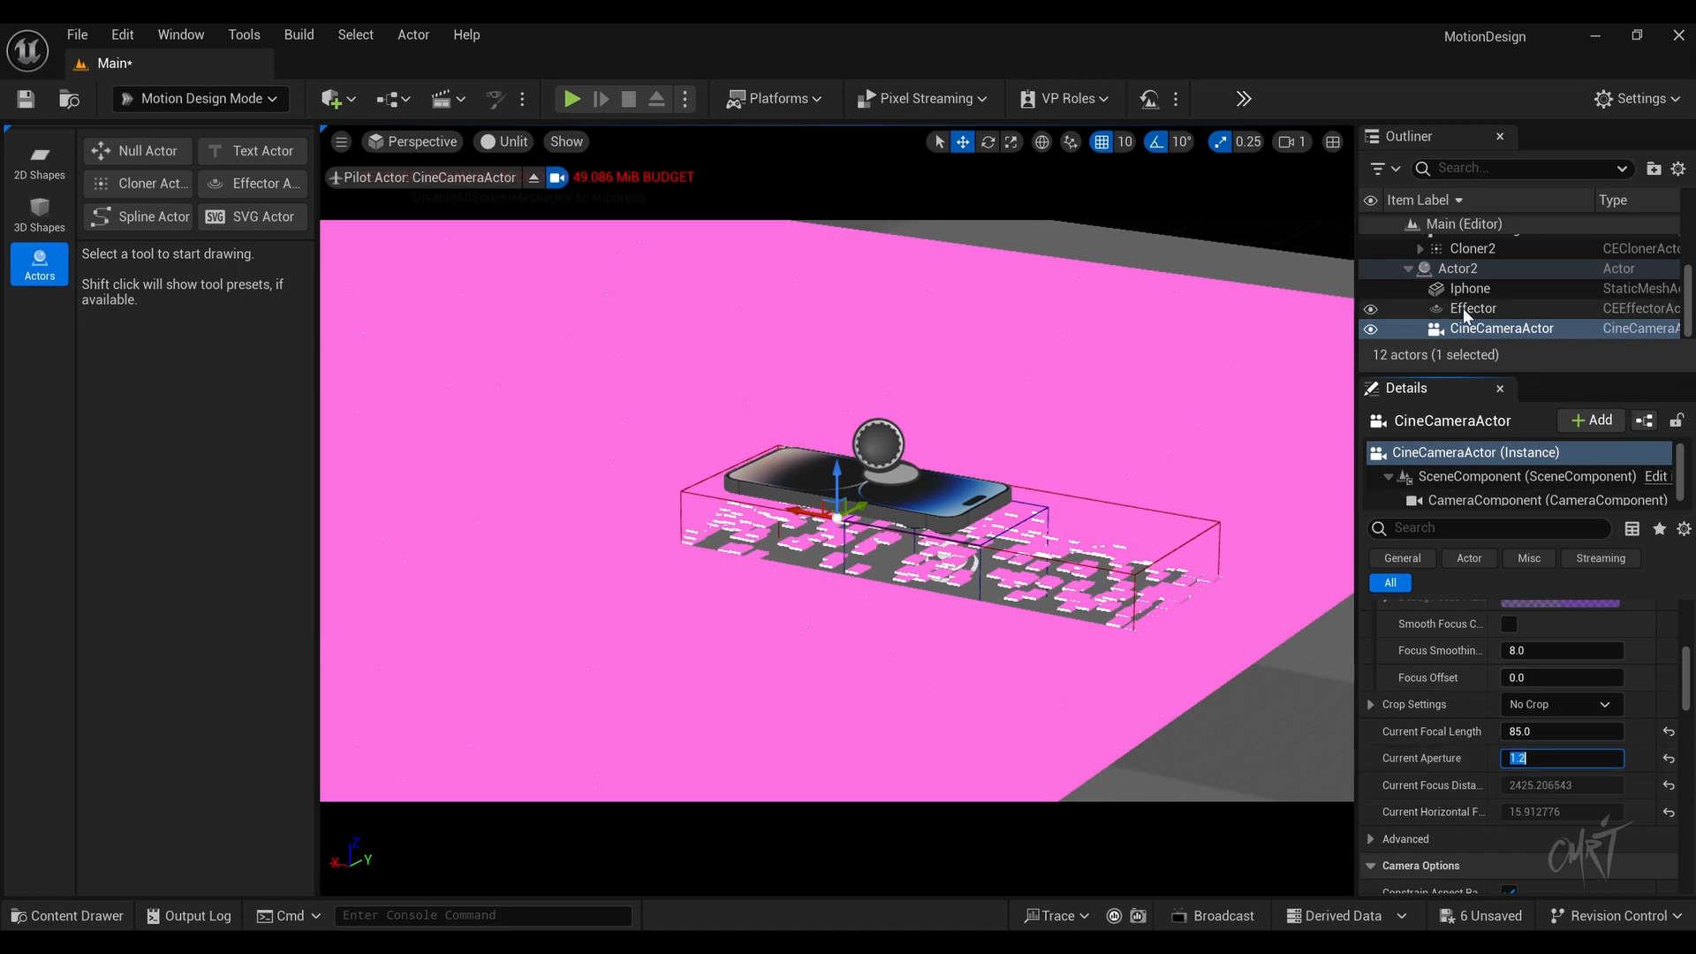
pyautogui.click(1458, 270)
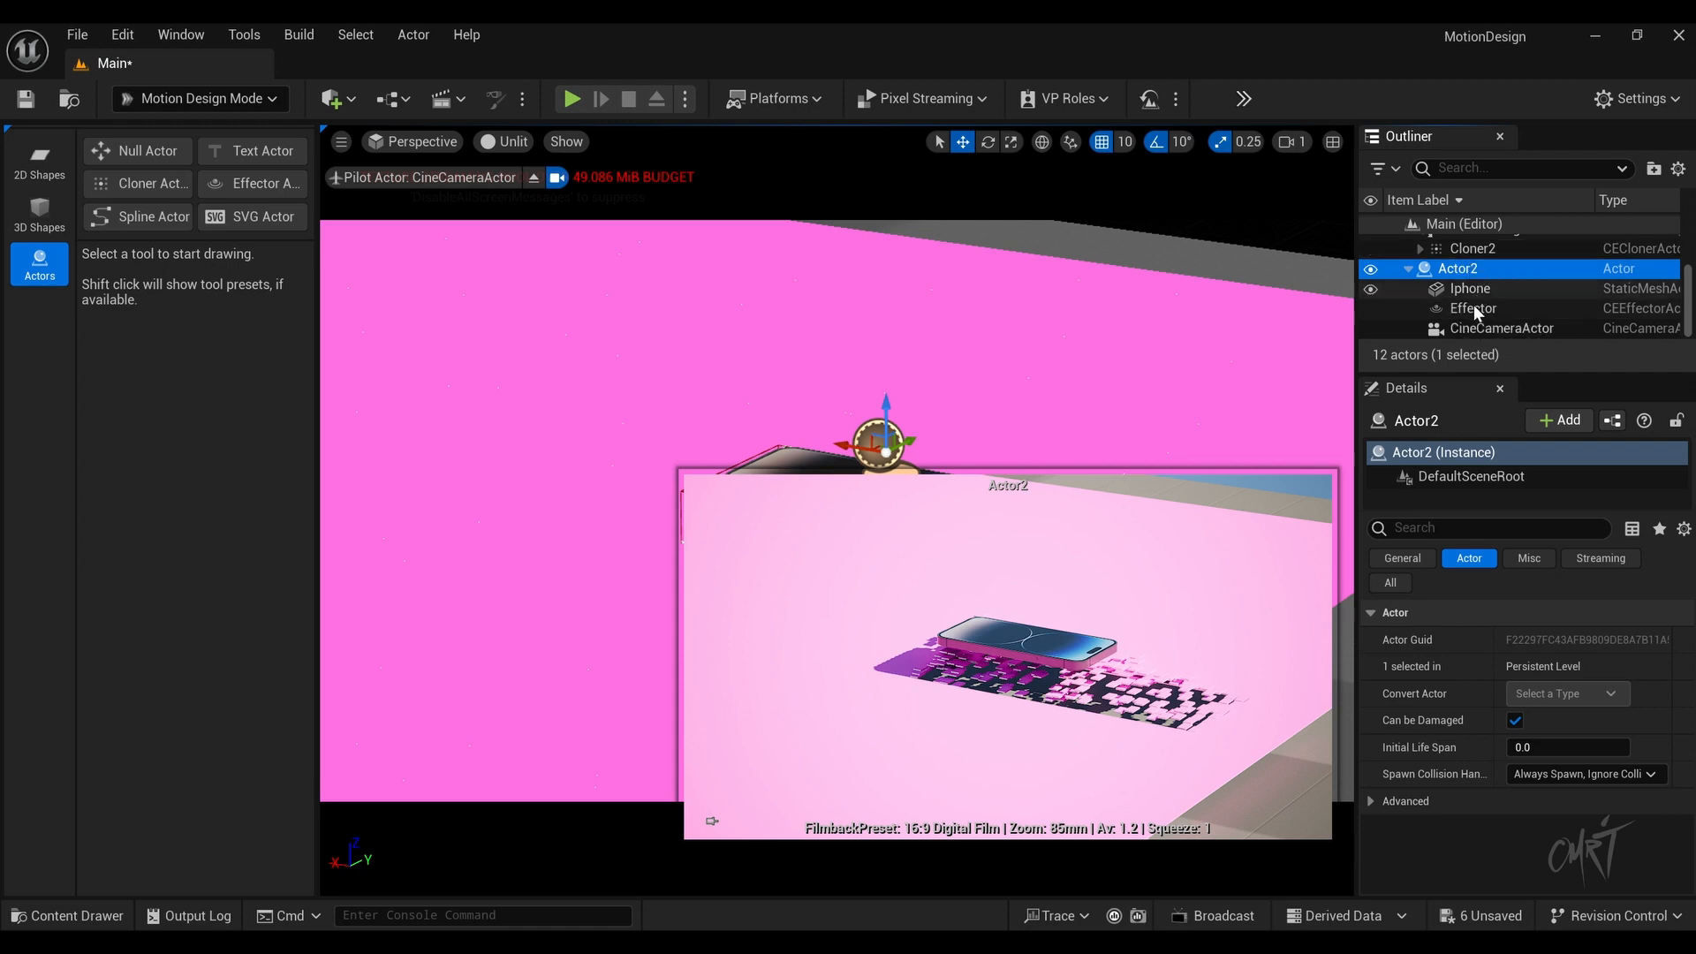
# Step: Move the piloted CineCameraActor closer to the Iphone for a tighter framing
pyautogui.click(1484, 332)
pyautogui.moveTo(1162, 371)
pyautogui.mouseDown(button='right')
pyautogui.moveTo(1071, 424)
pyautogui.moveTo(1125, 344)
pyautogui.moveTo(1176, 340)
pyautogui.moveTo(1044, 369)
pyautogui.moveTo(1128, 330)
pyautogui.moveTo(1134, 357)
pyautogui.moveTo(1171, 330)
pyautogui.moveTo(1122, 383)
pyautogui.moveTo(1182, 357)
pyautogui.mouseUp(button='right')
pyautogui.press('w')
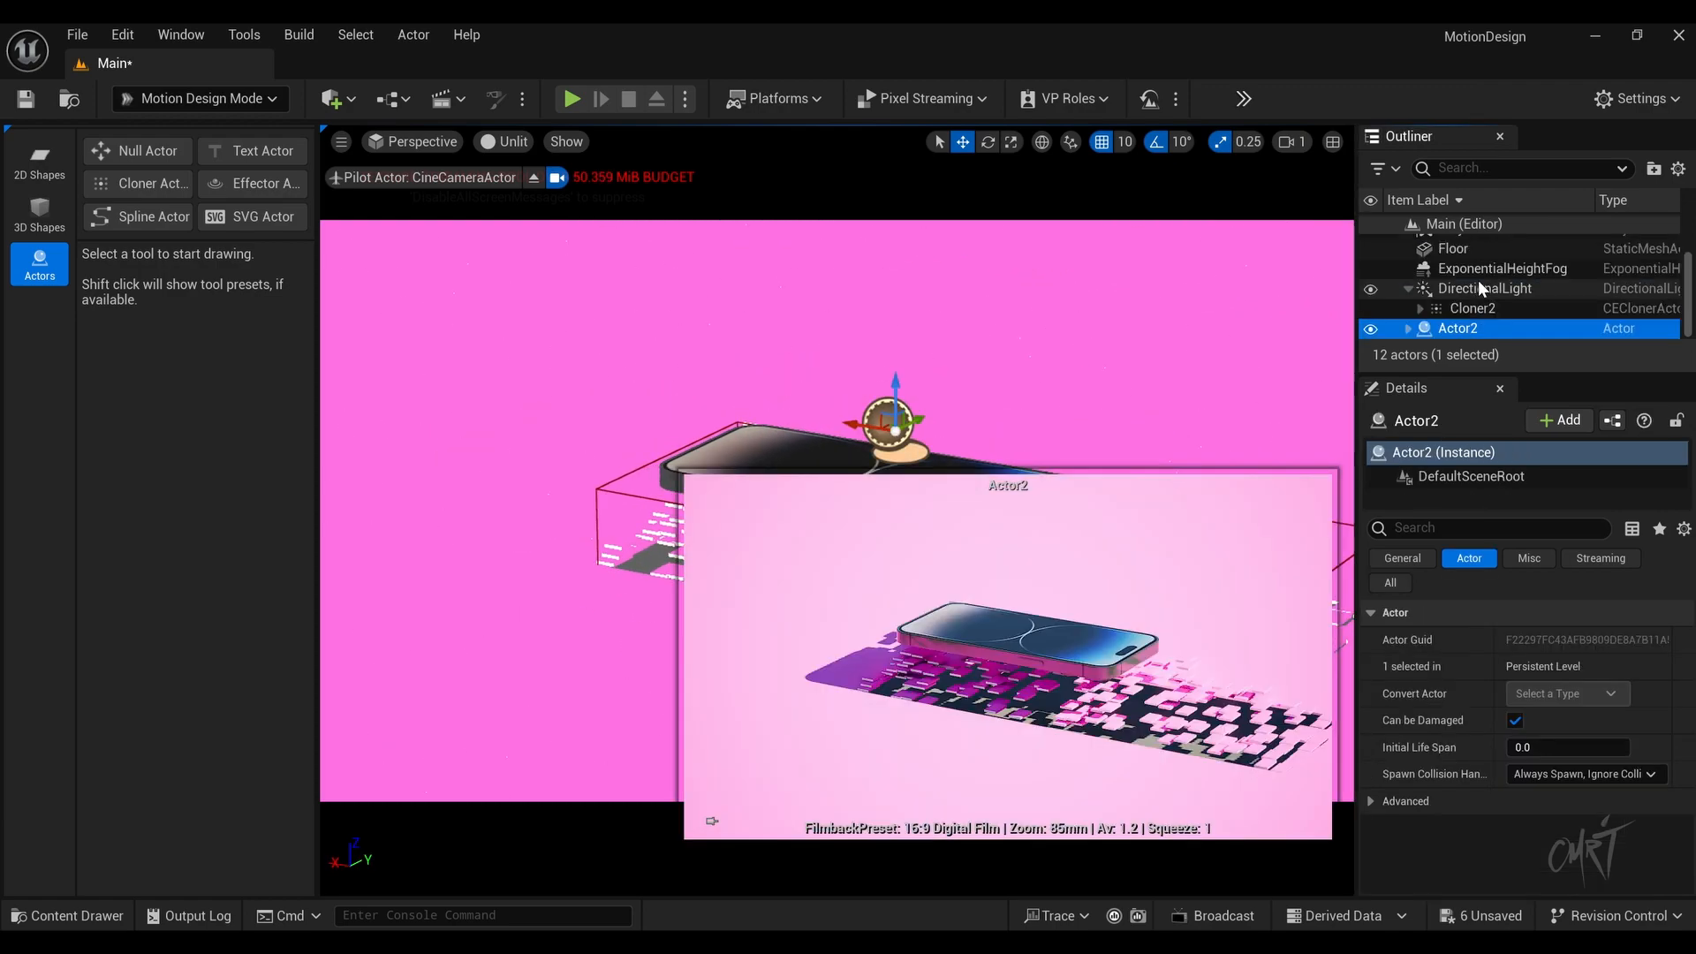
# Step: Select the SkyLight and save the current level
pyautogui.scroll(3, 1483, 288)
pyautogui.click(1466, 244)
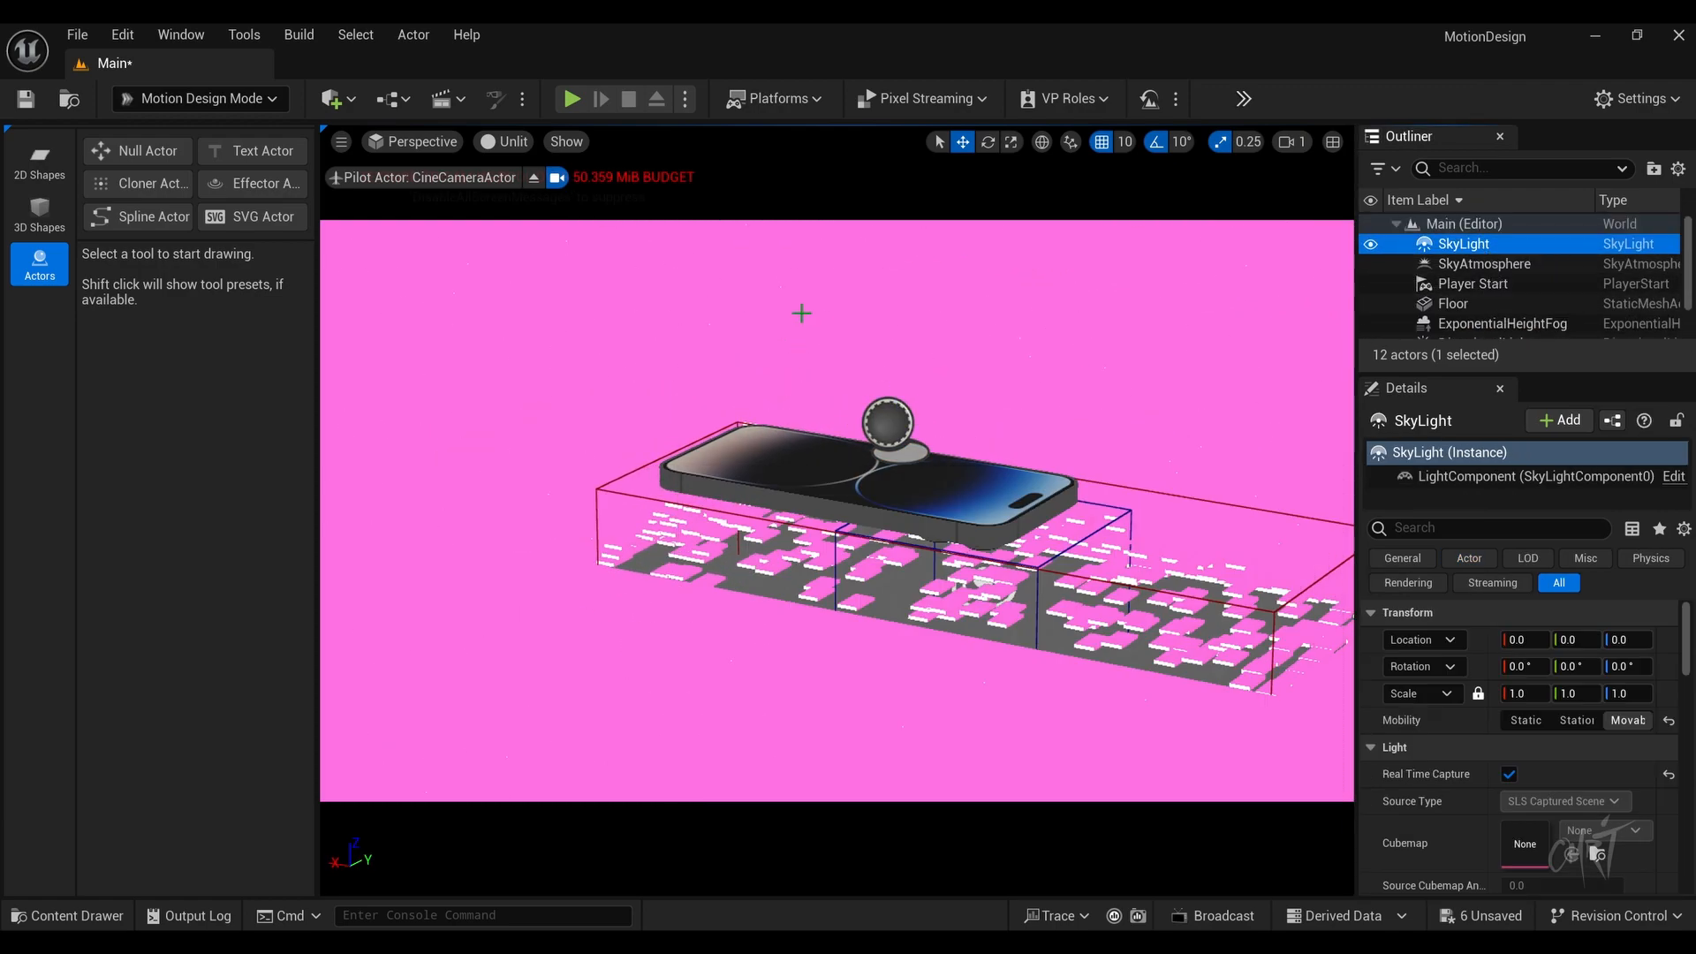
pyautogui.click(78, 34)
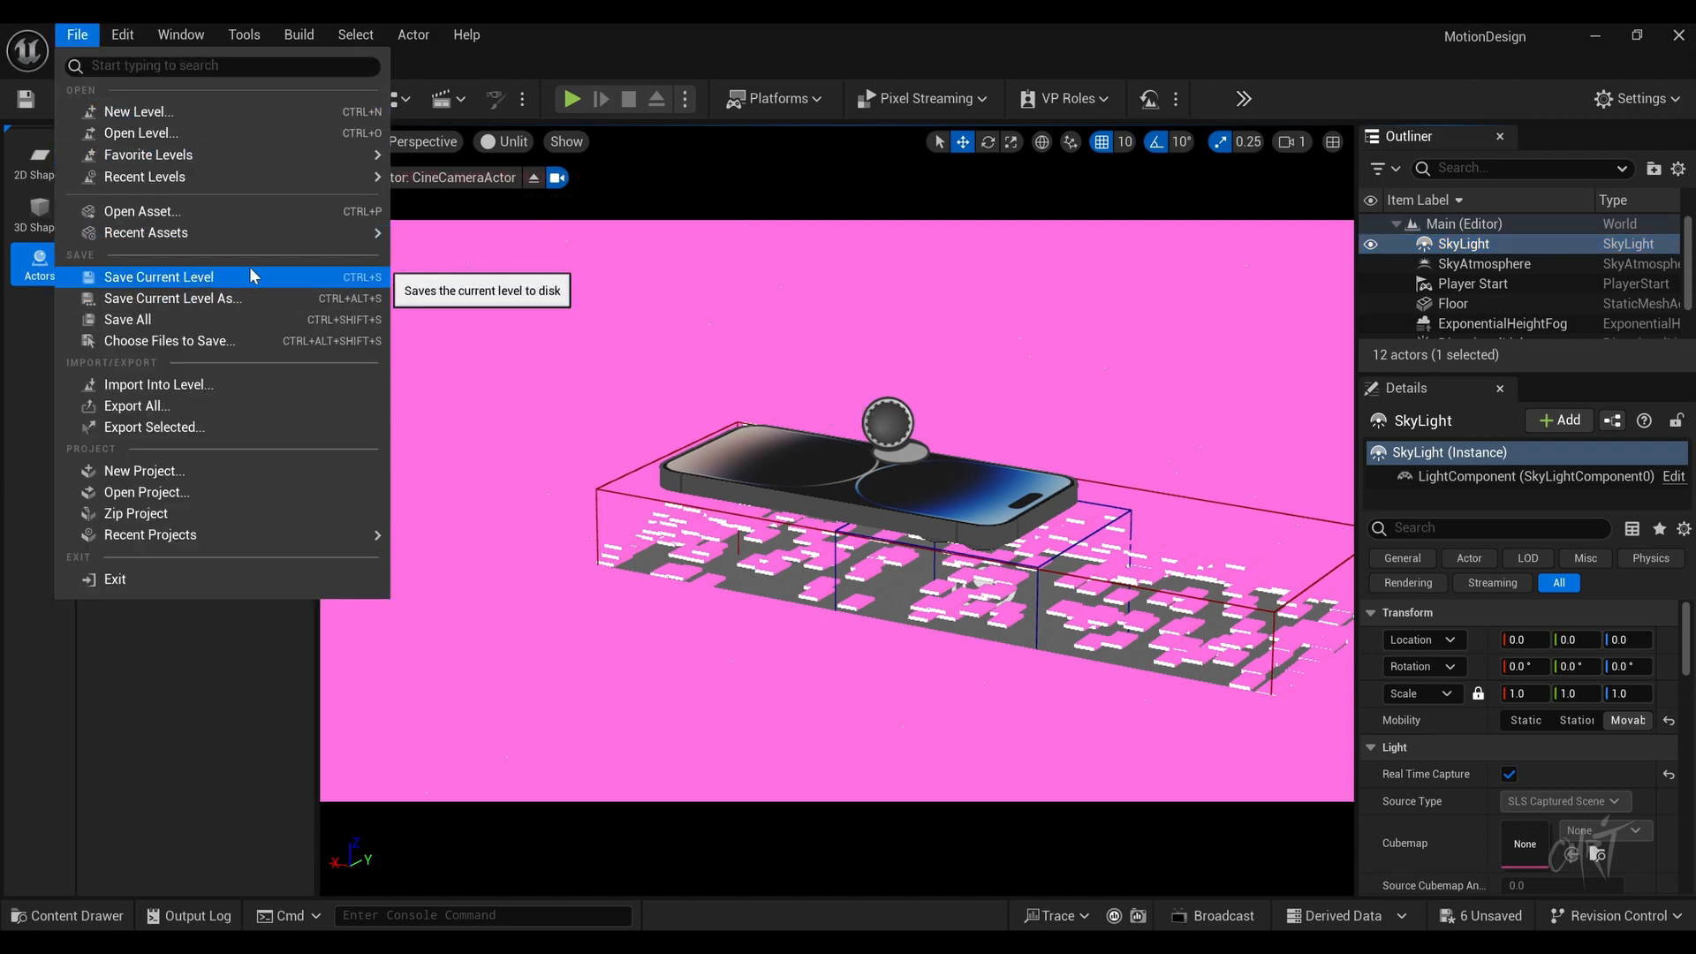
pyautogui.click(171, 277)
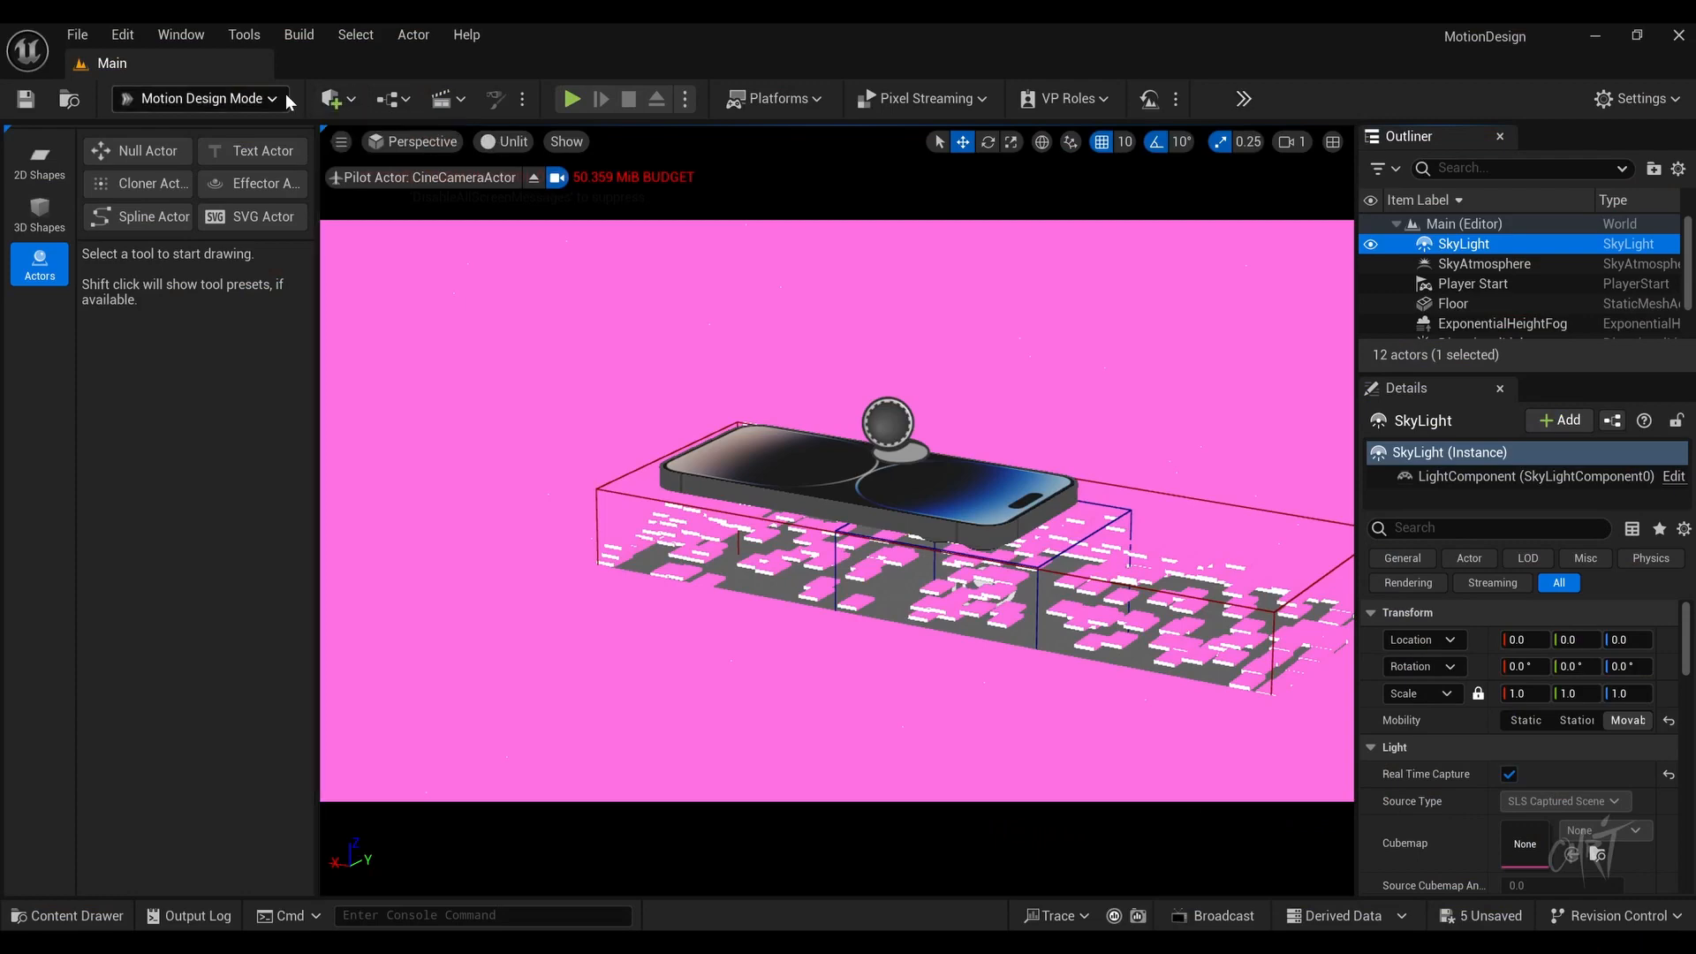
# Step: Add a Sphere shape, move it to the side of the phone along X, and set its scale to 0.5
pyautogui.click(336, 99)
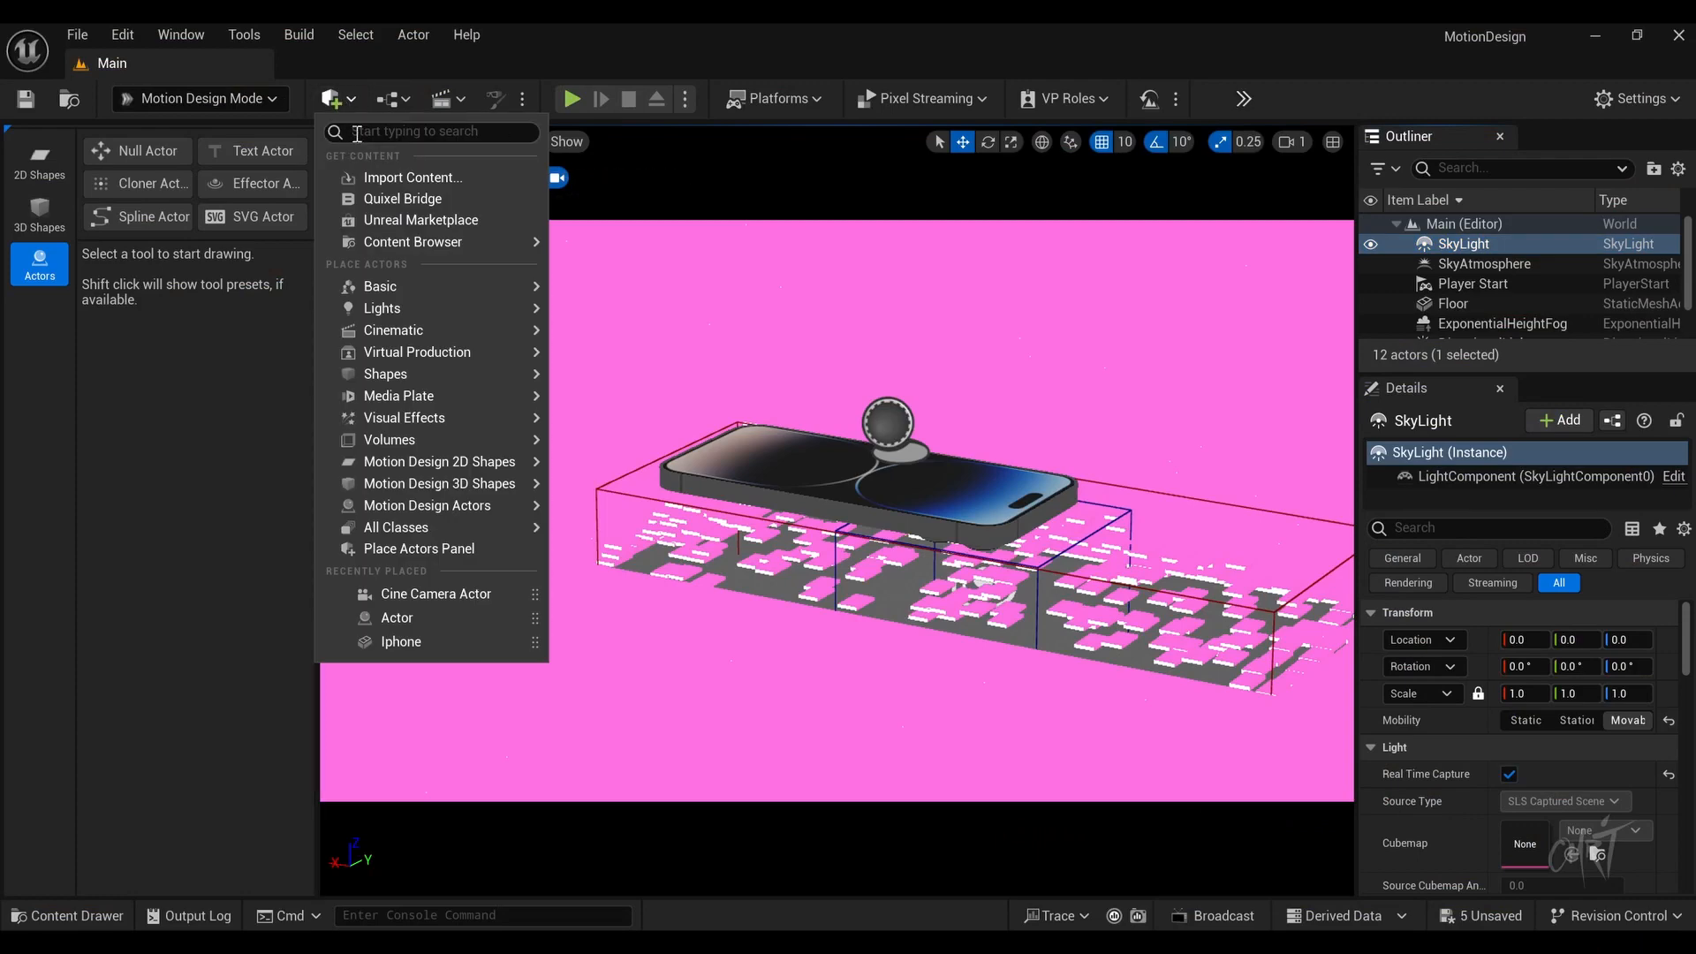
pyautogui.click(629, 415)
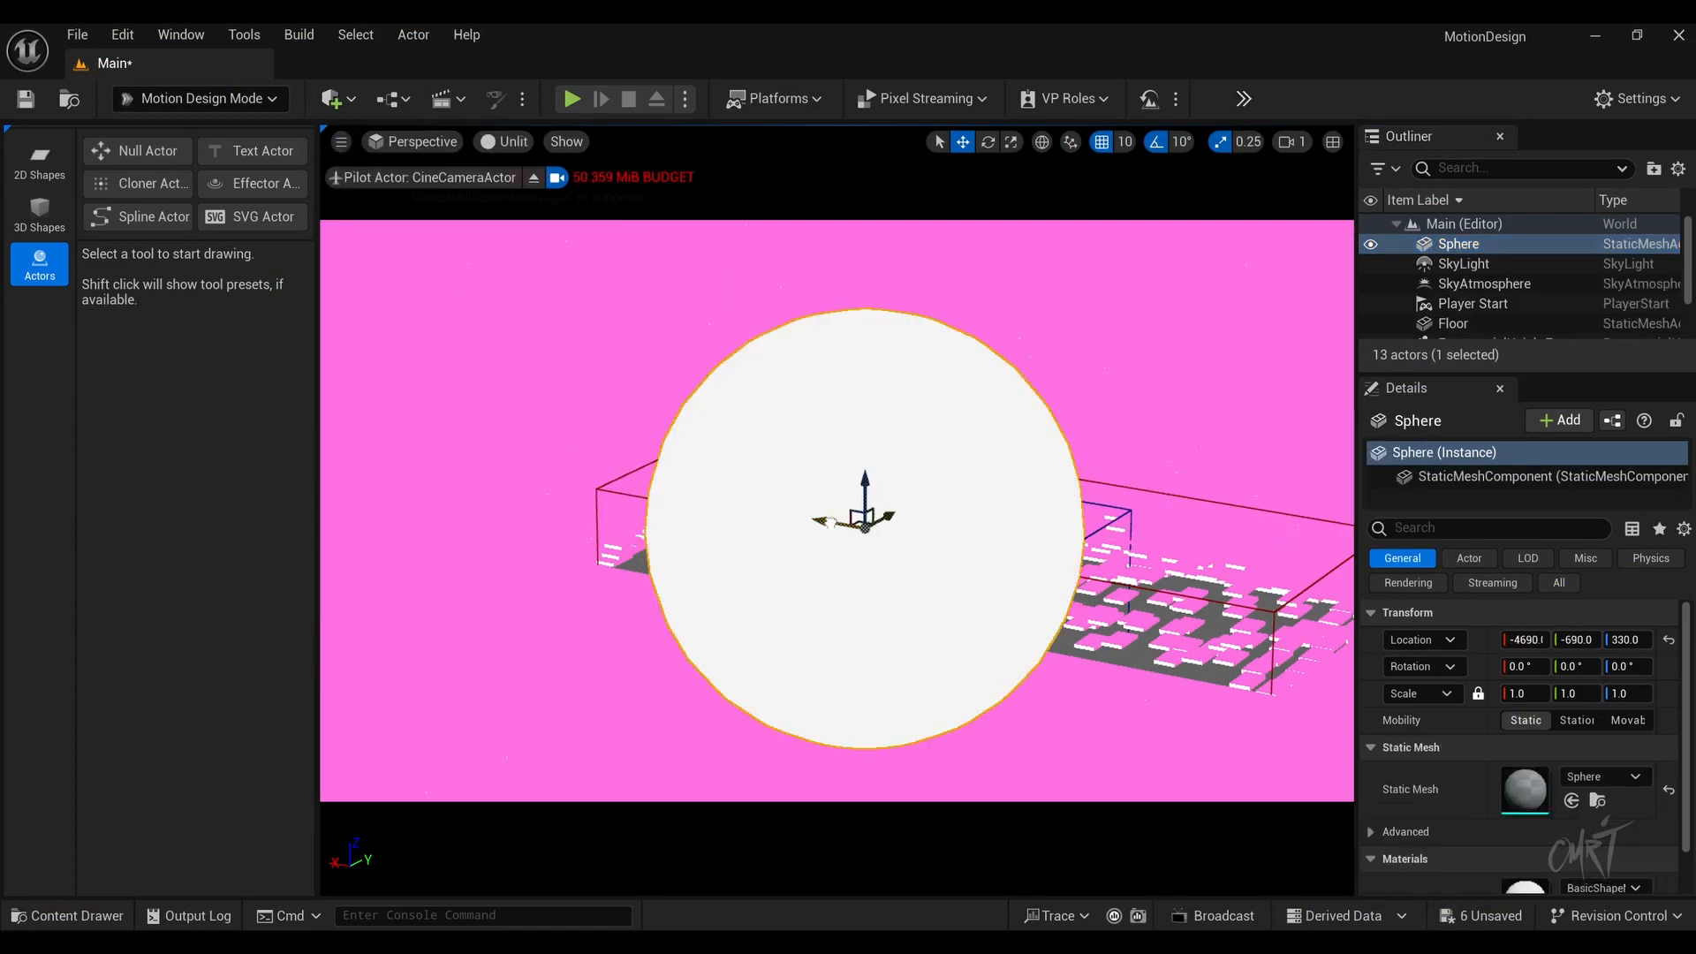
pyautogui.moveTo(824, 514); pyautogui.dragTo(393, 461)
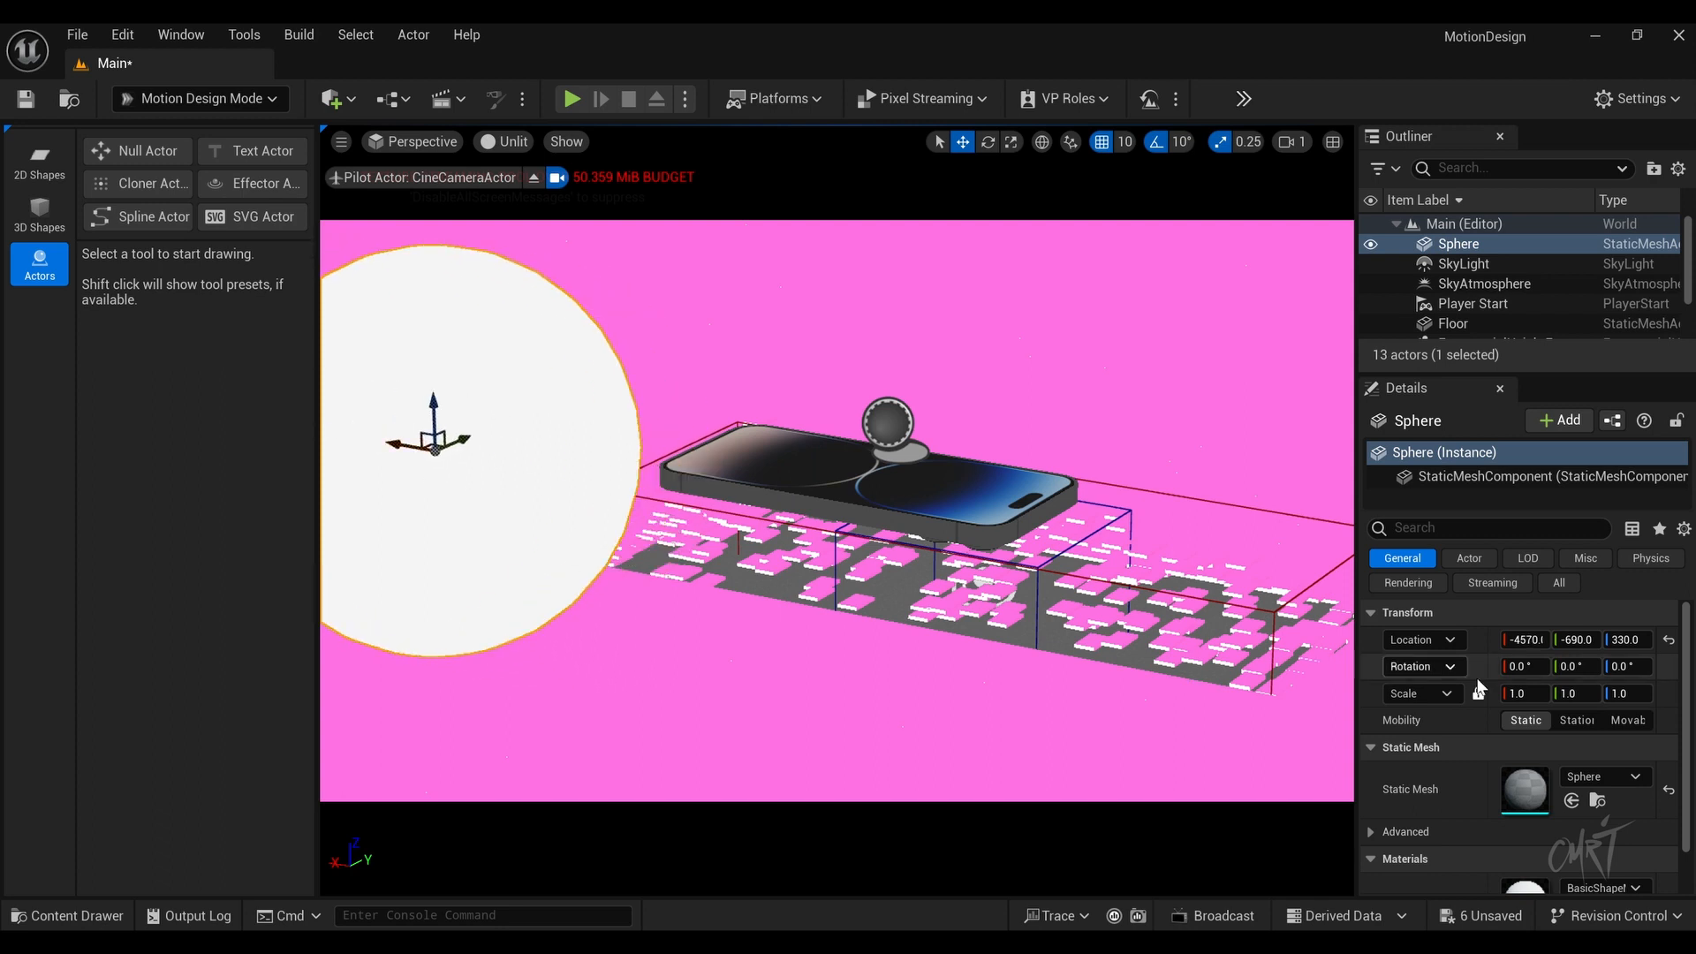
pyautogui.click(1525, 693)
pyautogui.write('0.5')
pyautogui.press('Return')
pyautogui.click(337, 98)
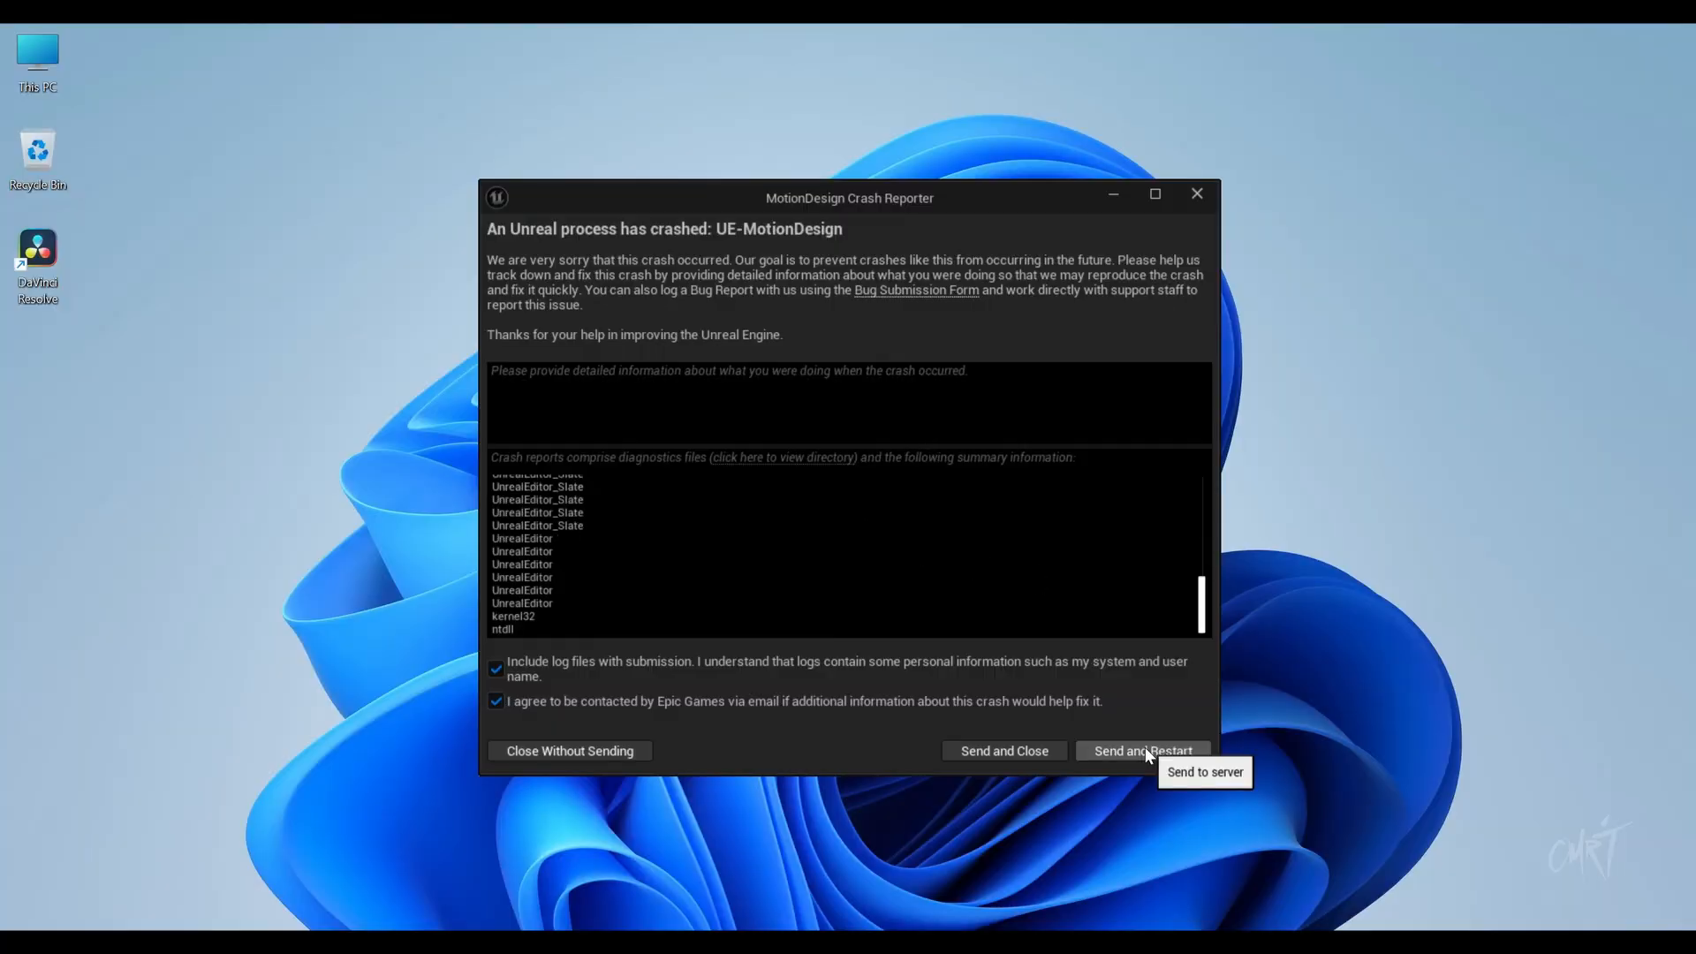
# Step: Send the crash report with a restart of the editor, and switch the reopened Main level's viewport to Unlit
pyautogui.click(1146, 751)
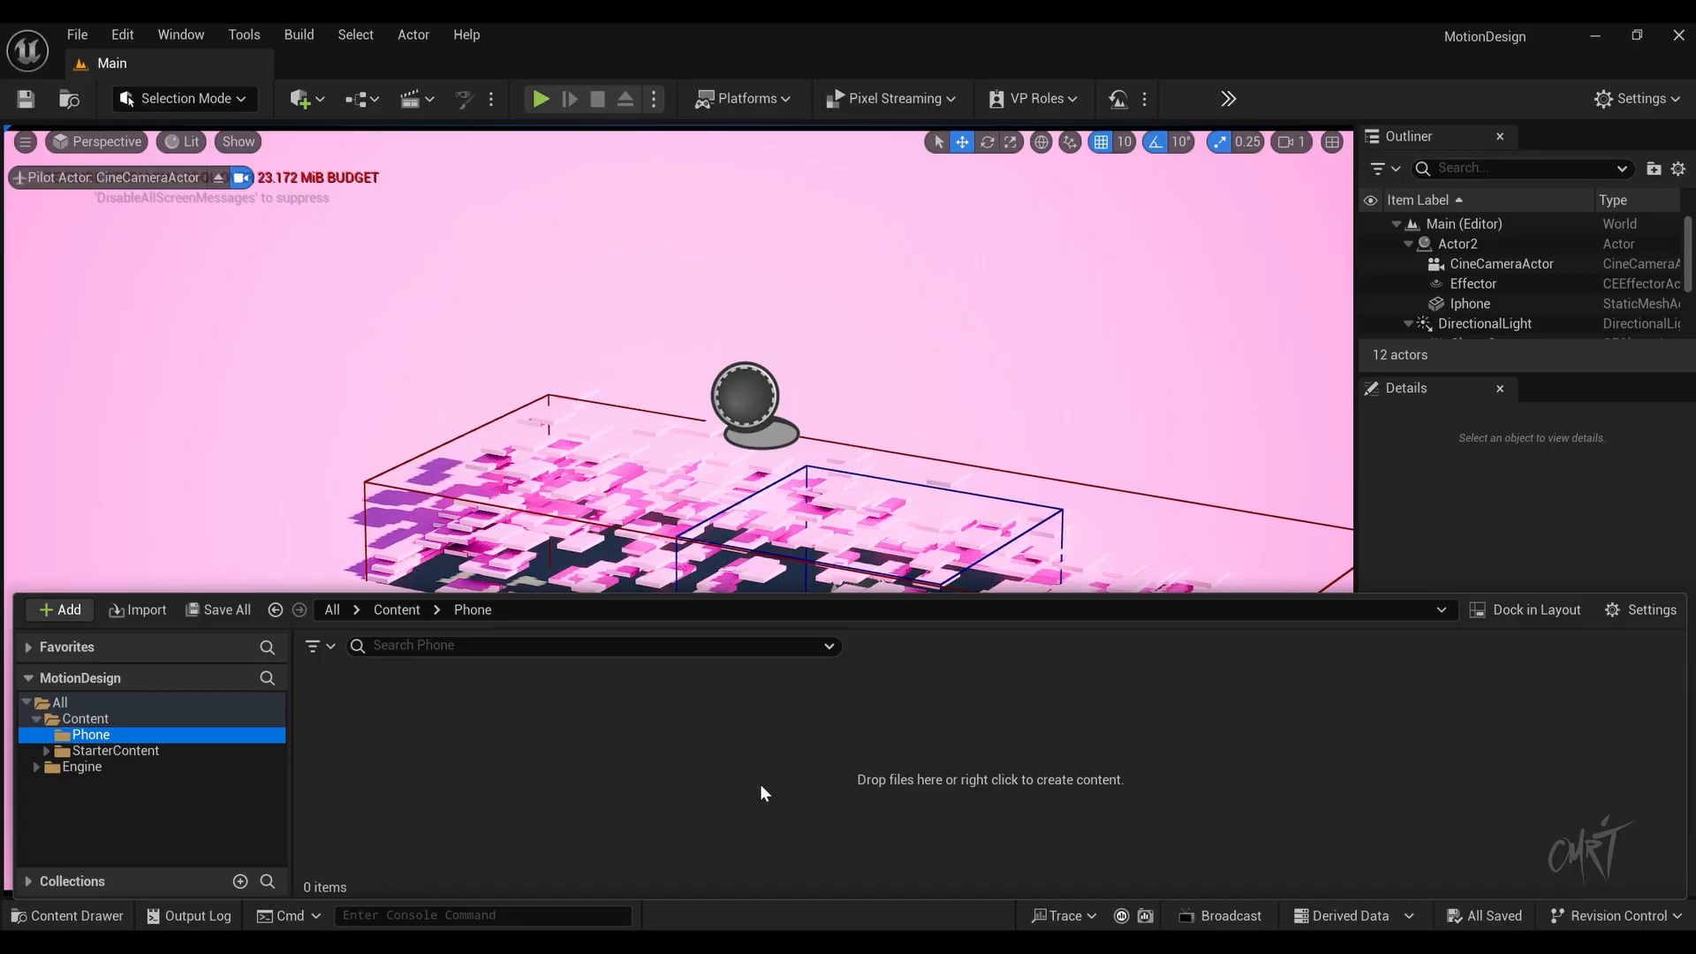
pyautogui.rightClick(756, 786)
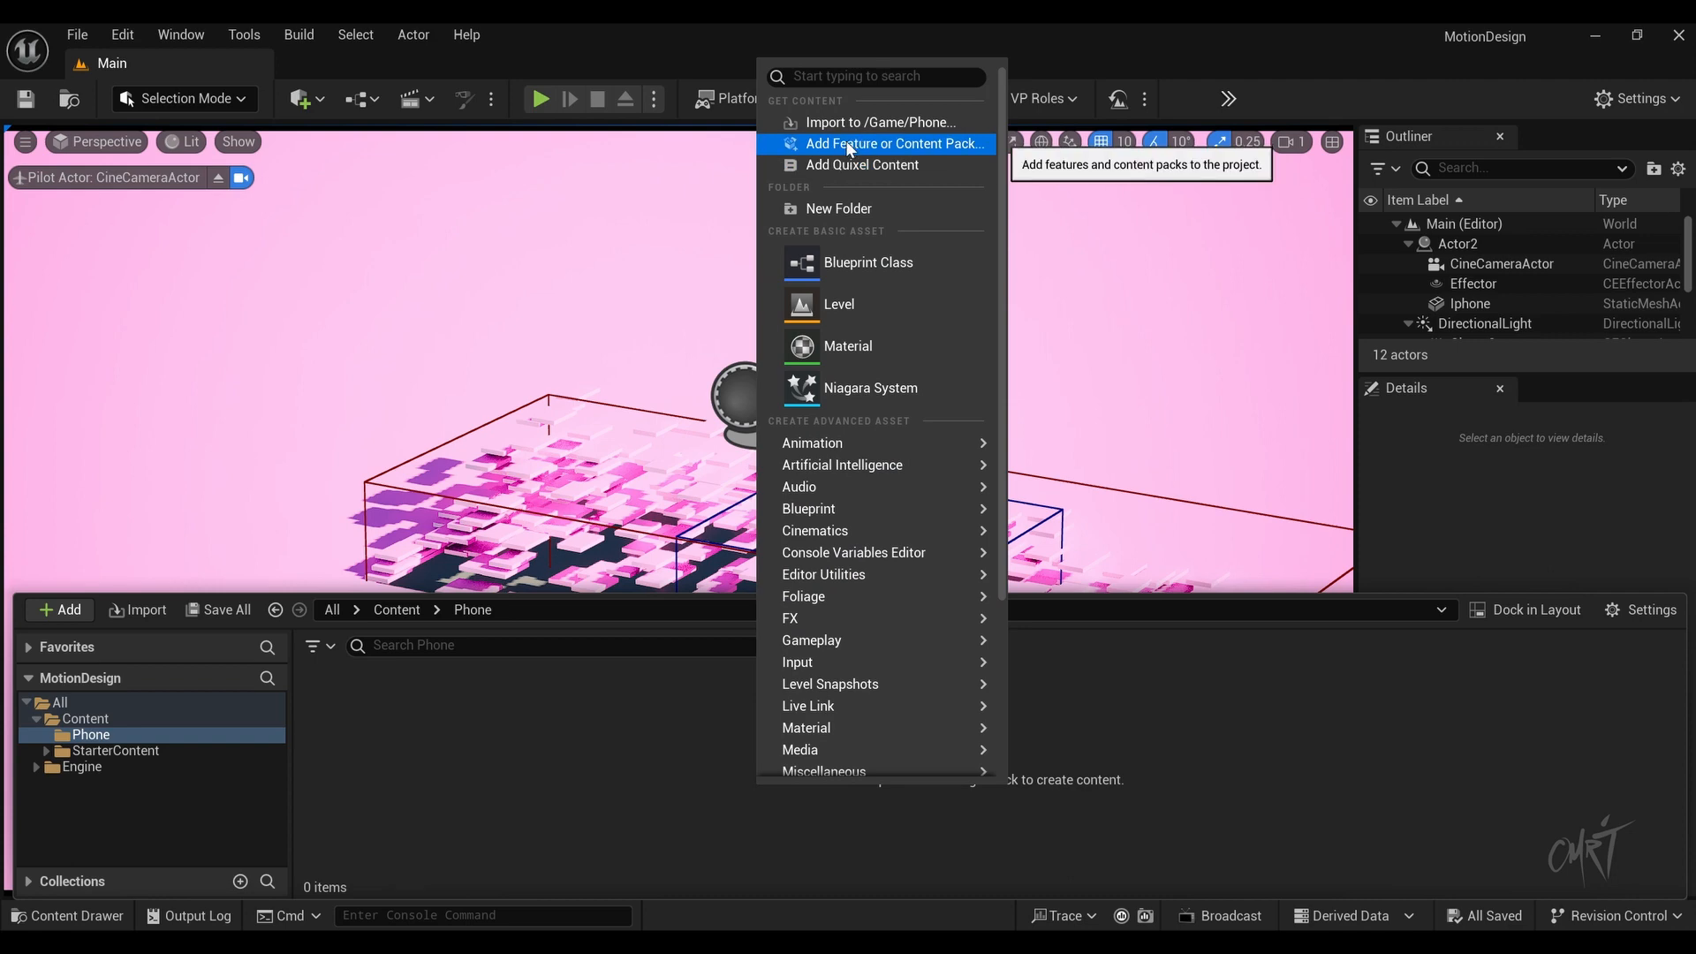
pyautogui.click(183, 141)
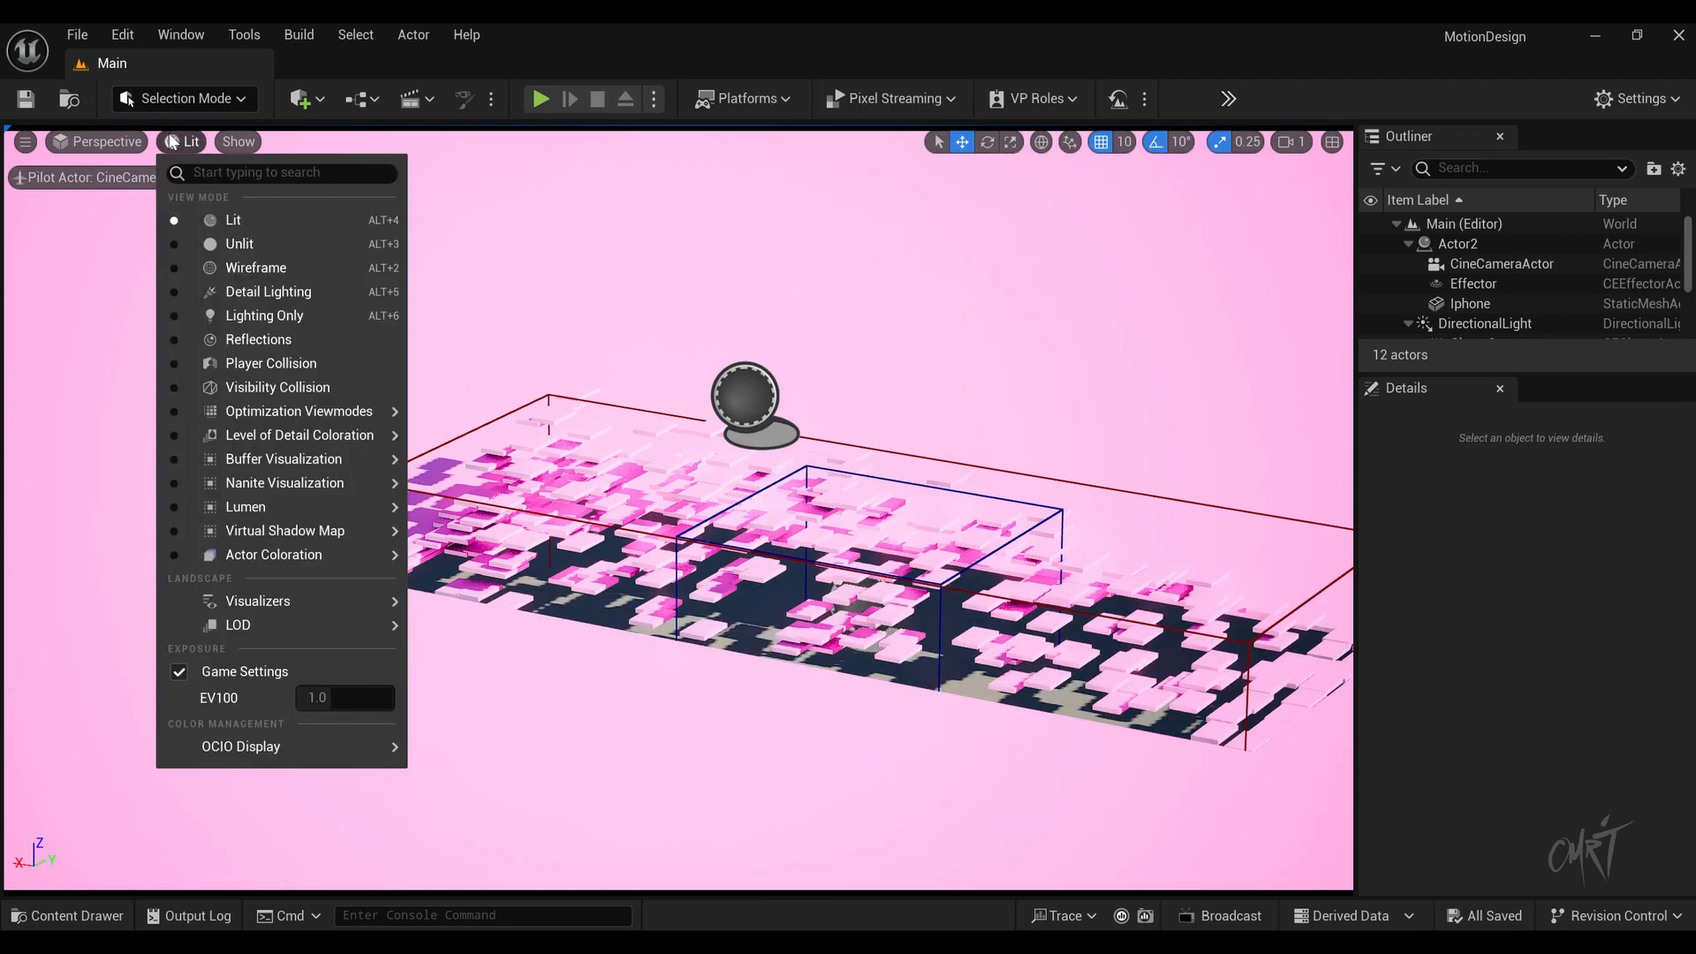
pyautogui.click(239, 245)
# Step: Pull the piloted CineCameraActor back from the clones and stop piloting it
pyautogui.hotkey('ctrl', 'space')
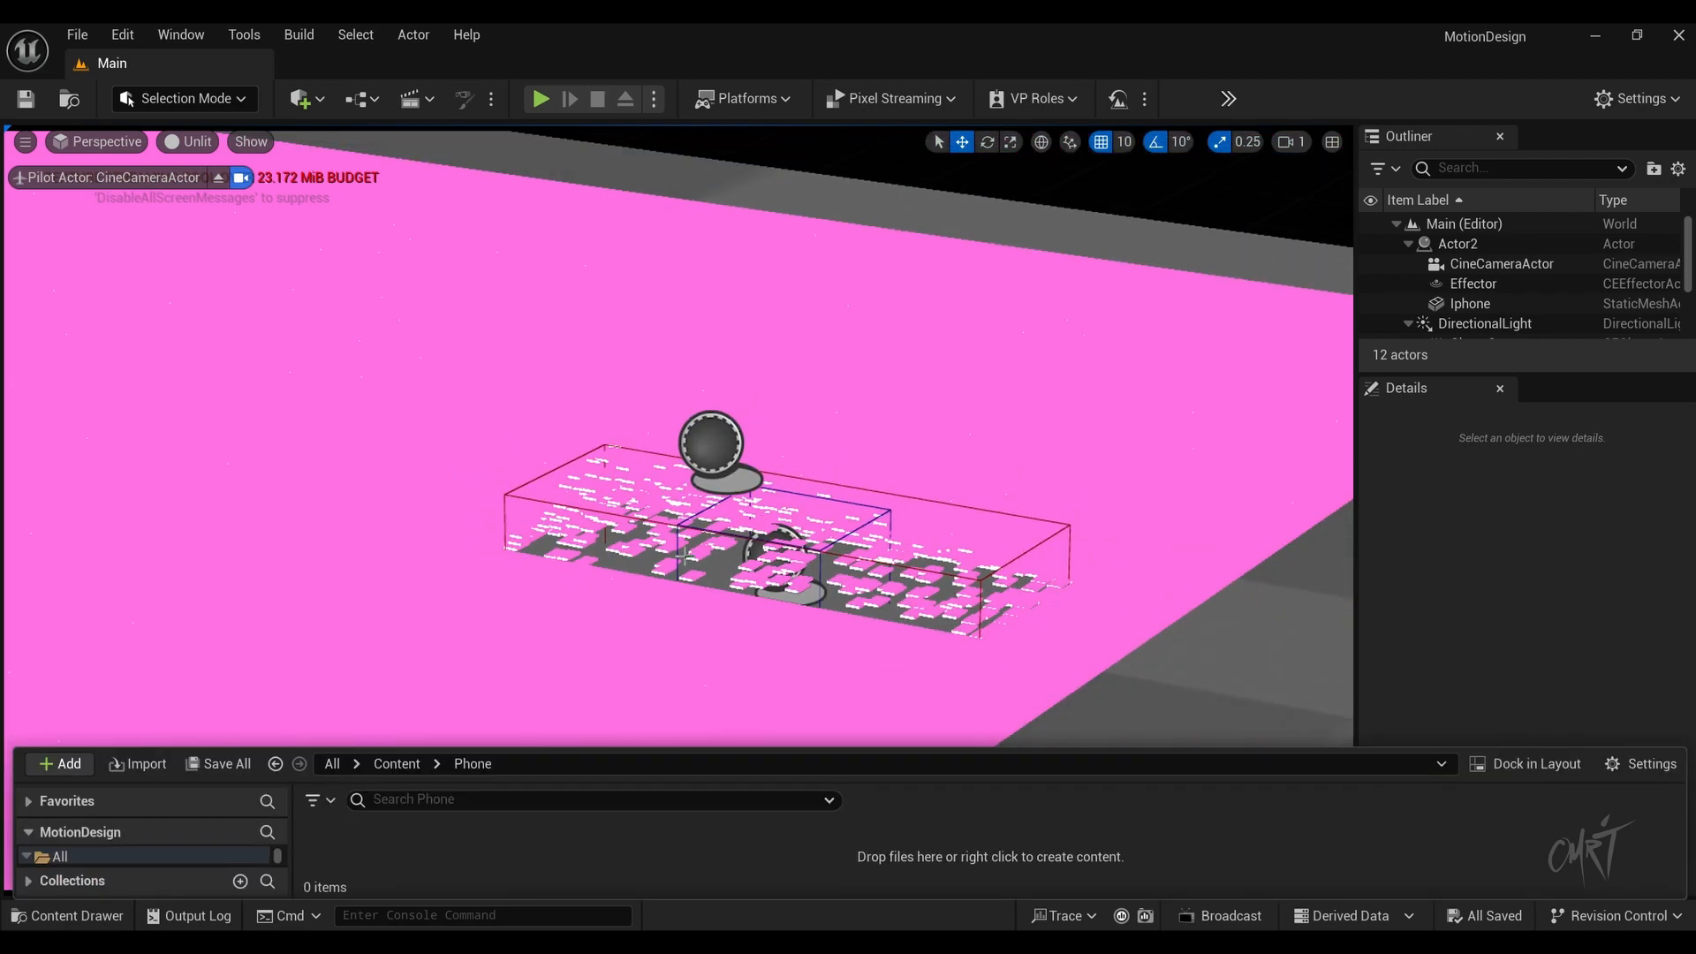
pyautogui.scroll(-5, 678, 437)
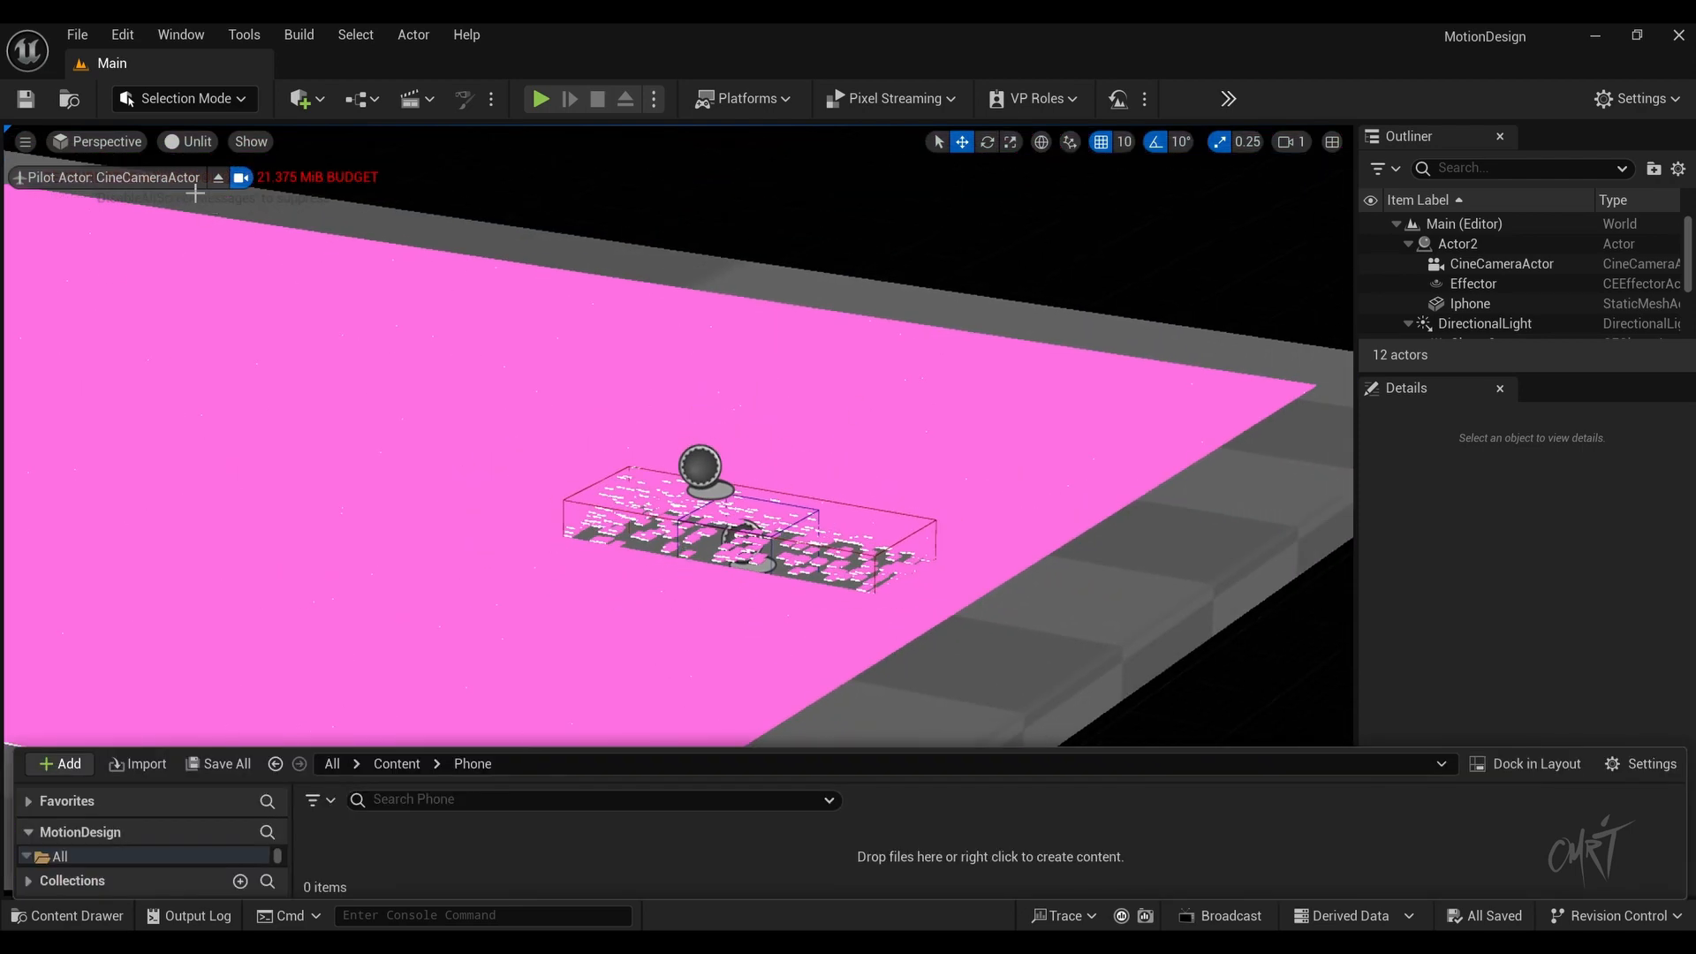
pyautogui.click(218, 177)
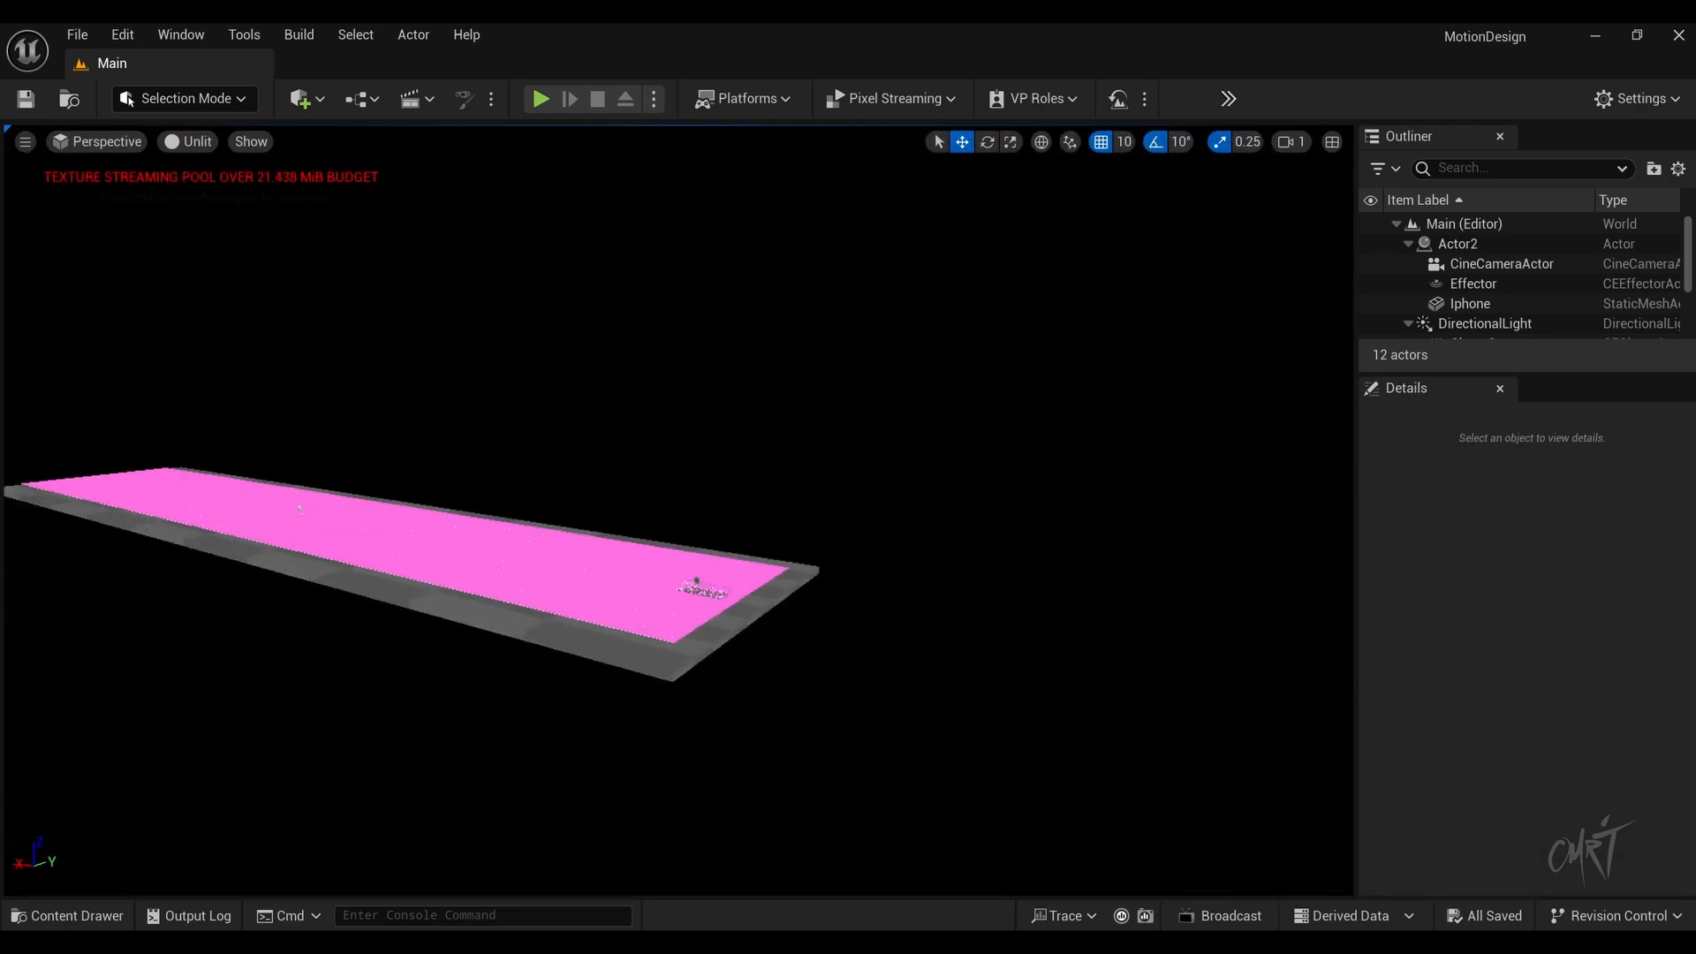
# Step: Place a Sphere shape scaled to 0.5 over the pink clones at about X -3340, Y -580, Z 140
pyautogui.click(301, 98)
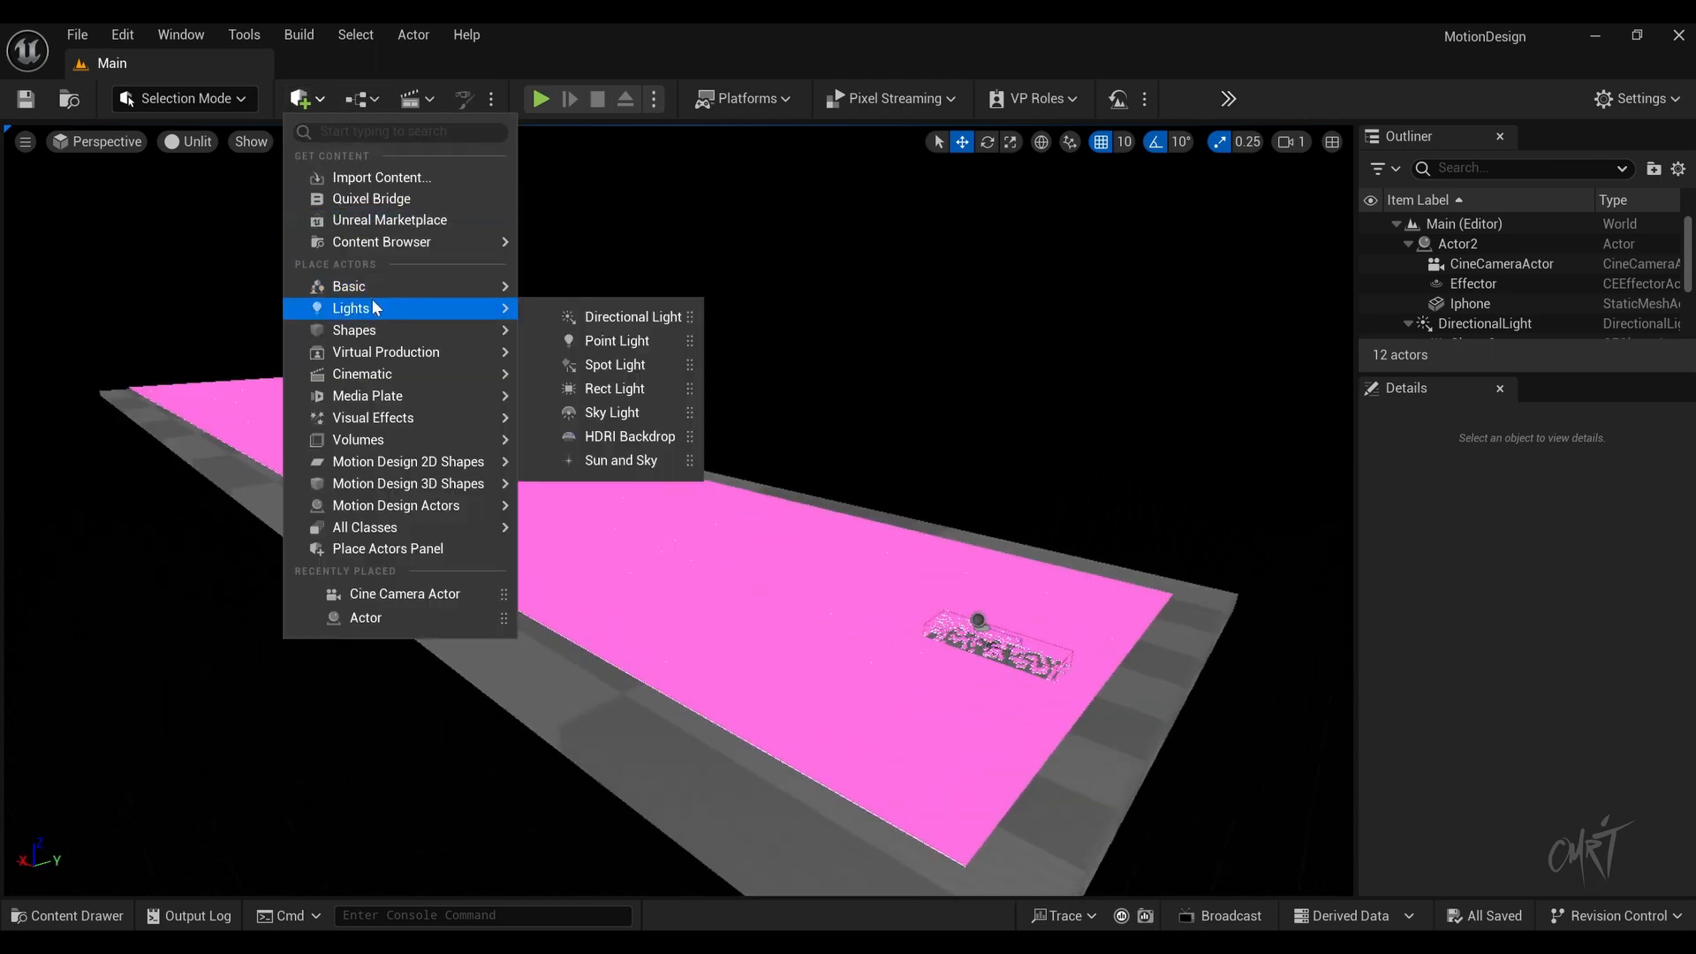
pyautogui.moveTo(378, 343)
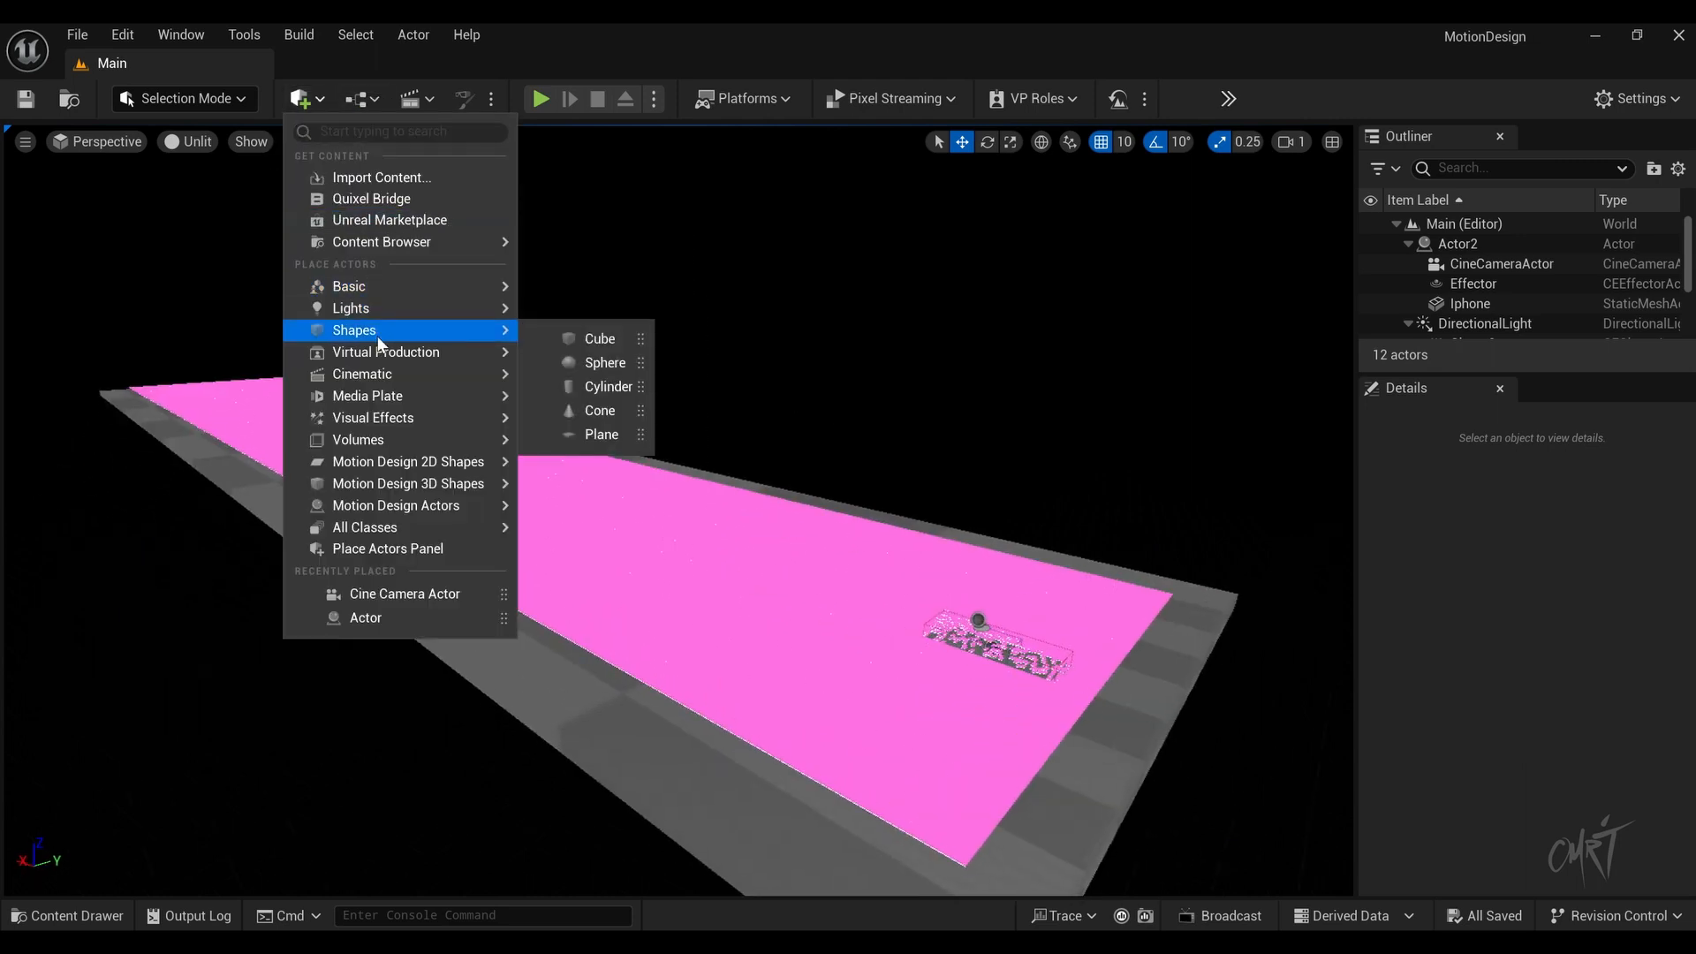
pyautogui.click(605, 362)
pyautogui.moveTo(681, 468); pyautogui.dragTo(952, 576)
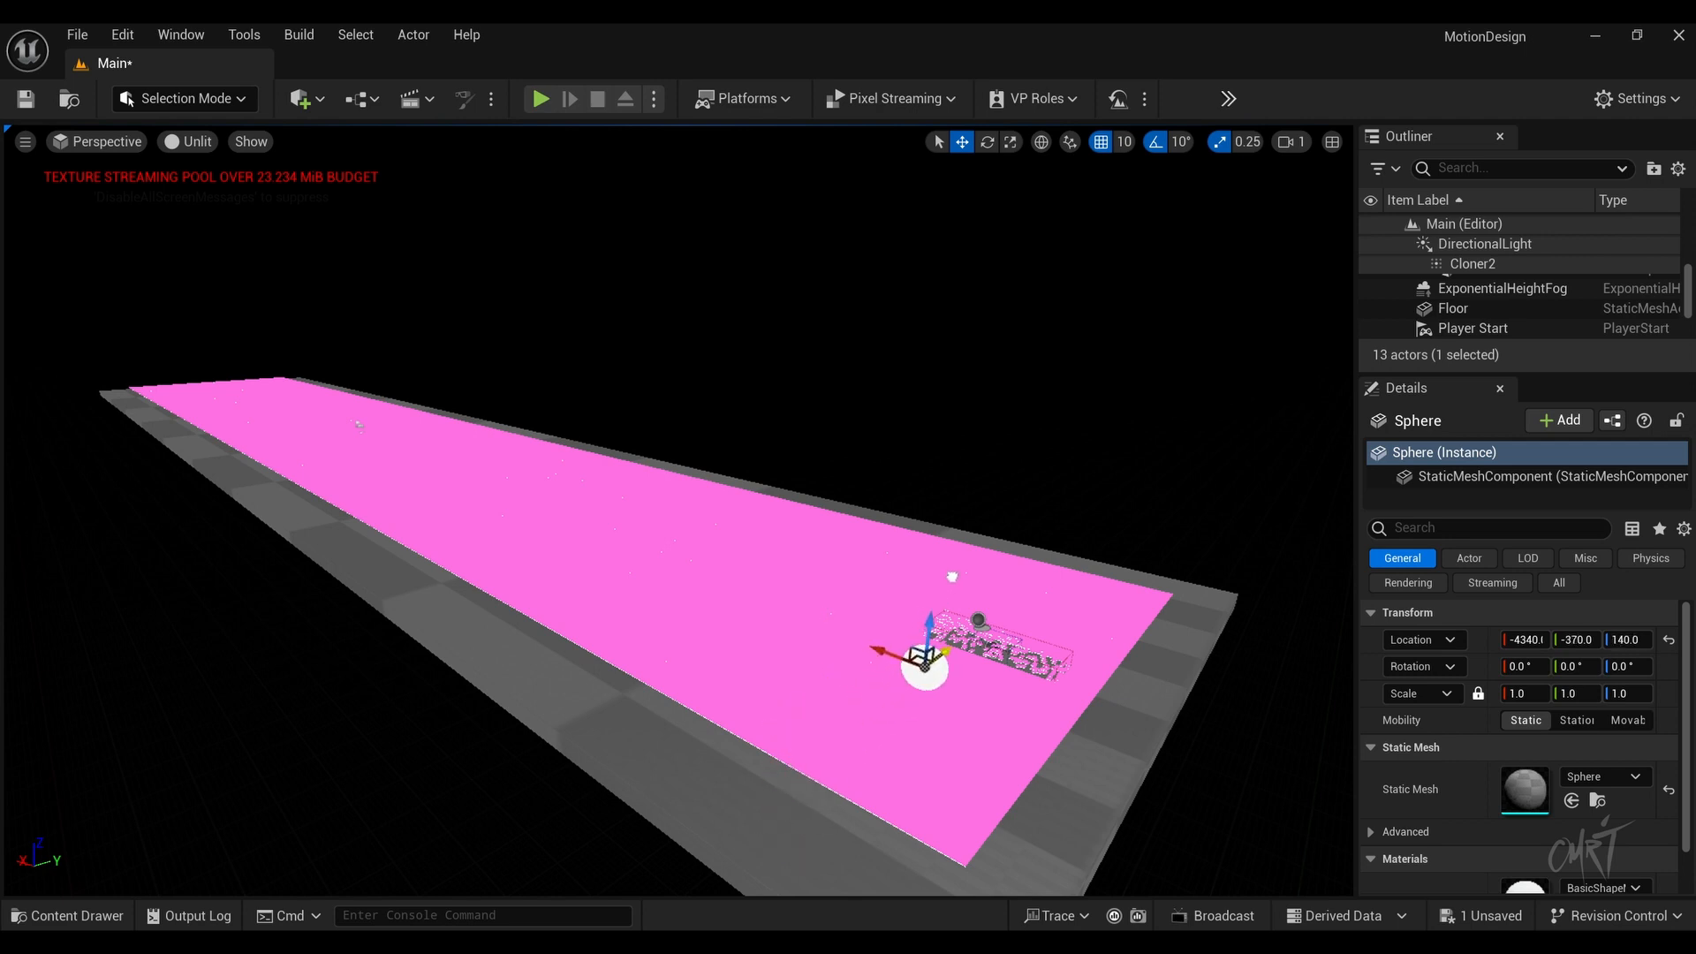
pyautogui.moveTo(886, 649); pyautogui.dragTo(590, 553)
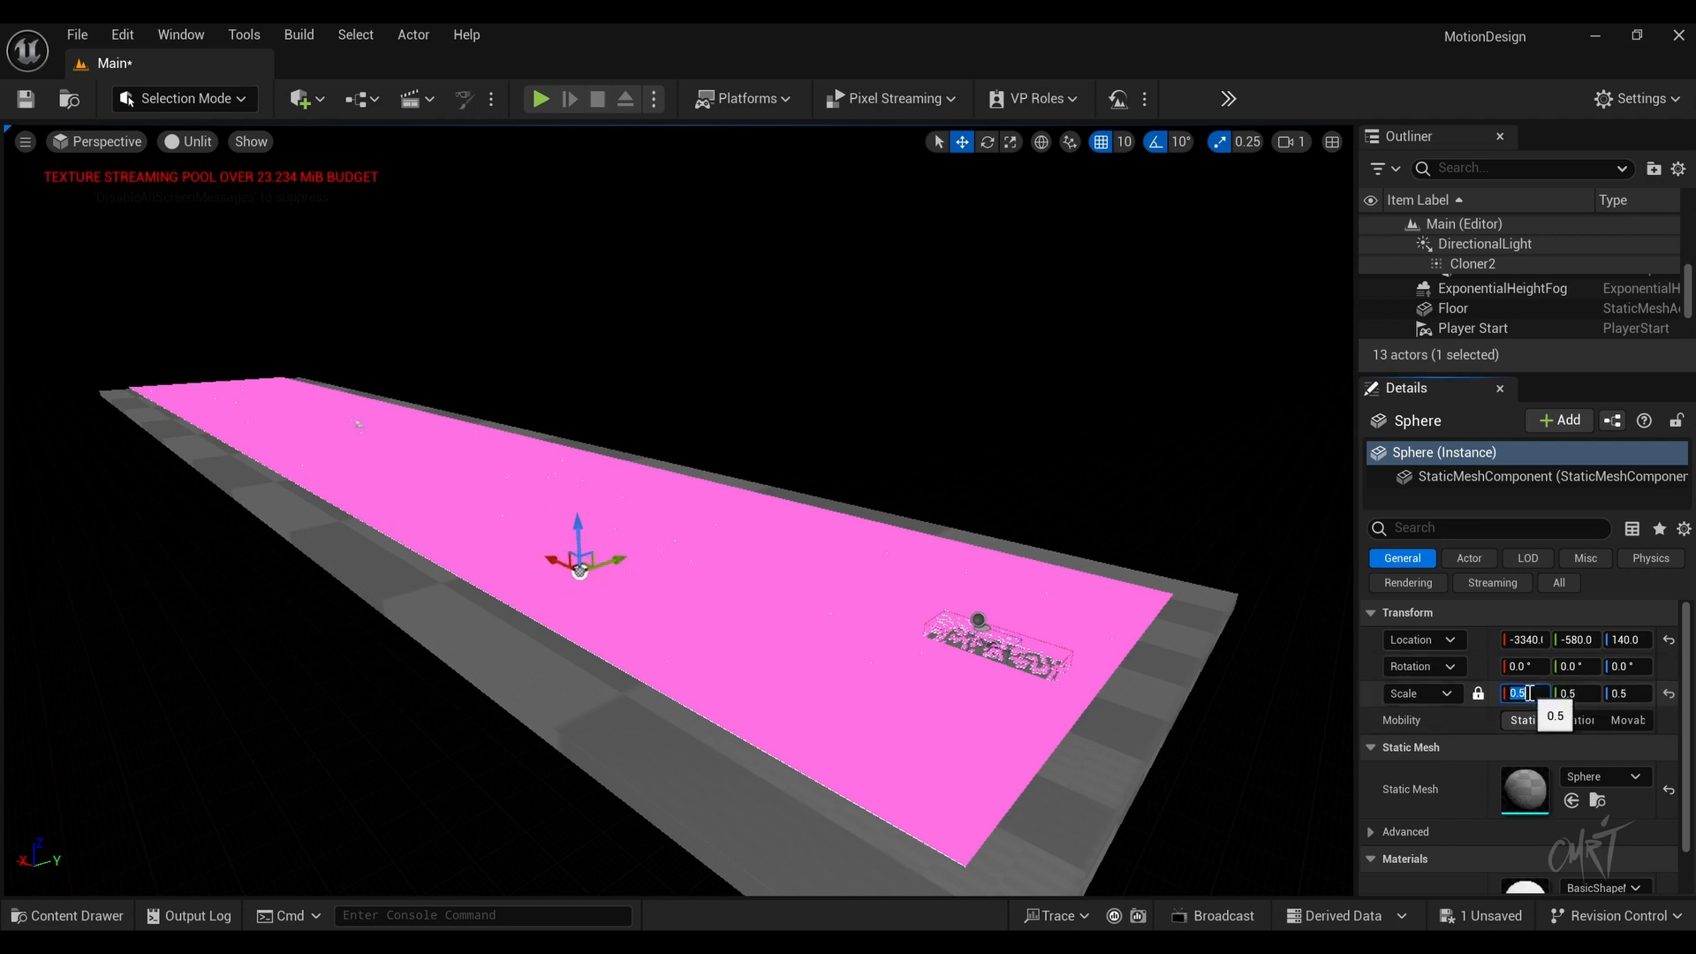
pyautogui.click(477, 301)
# Step: Add a Torus from the Motion Design 3D shapes and set its scale to 0.5 on all axes
pyautogui.click(323, 99)
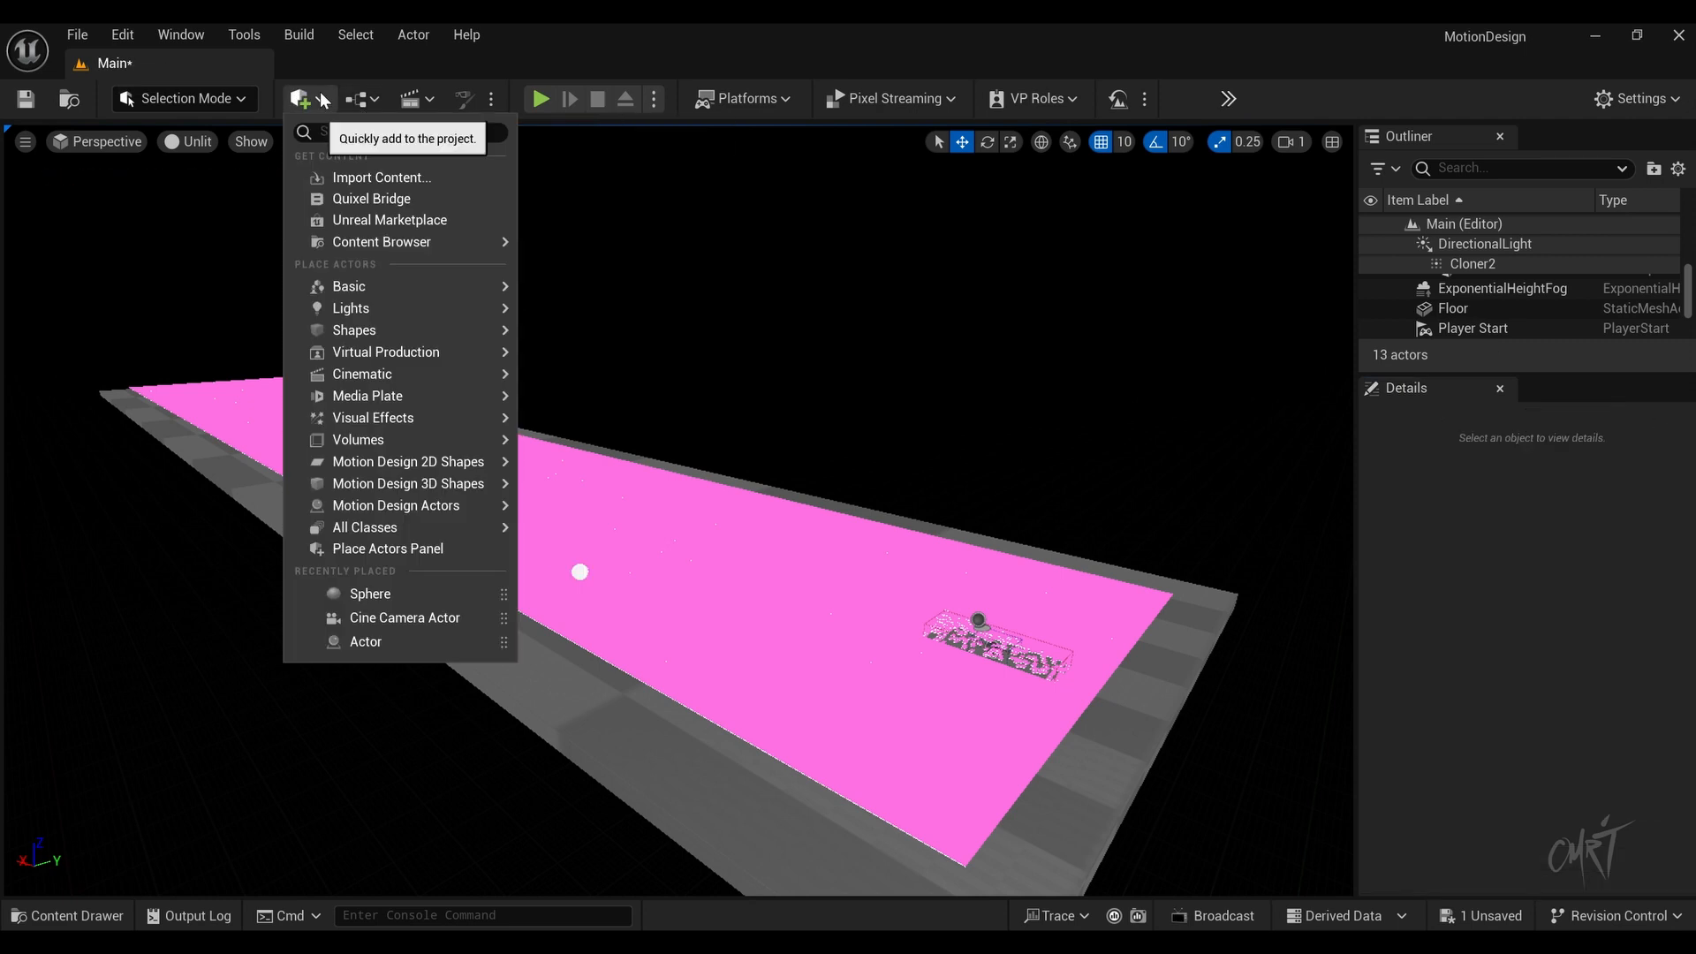
pyautogui.moveTo(424, 482)
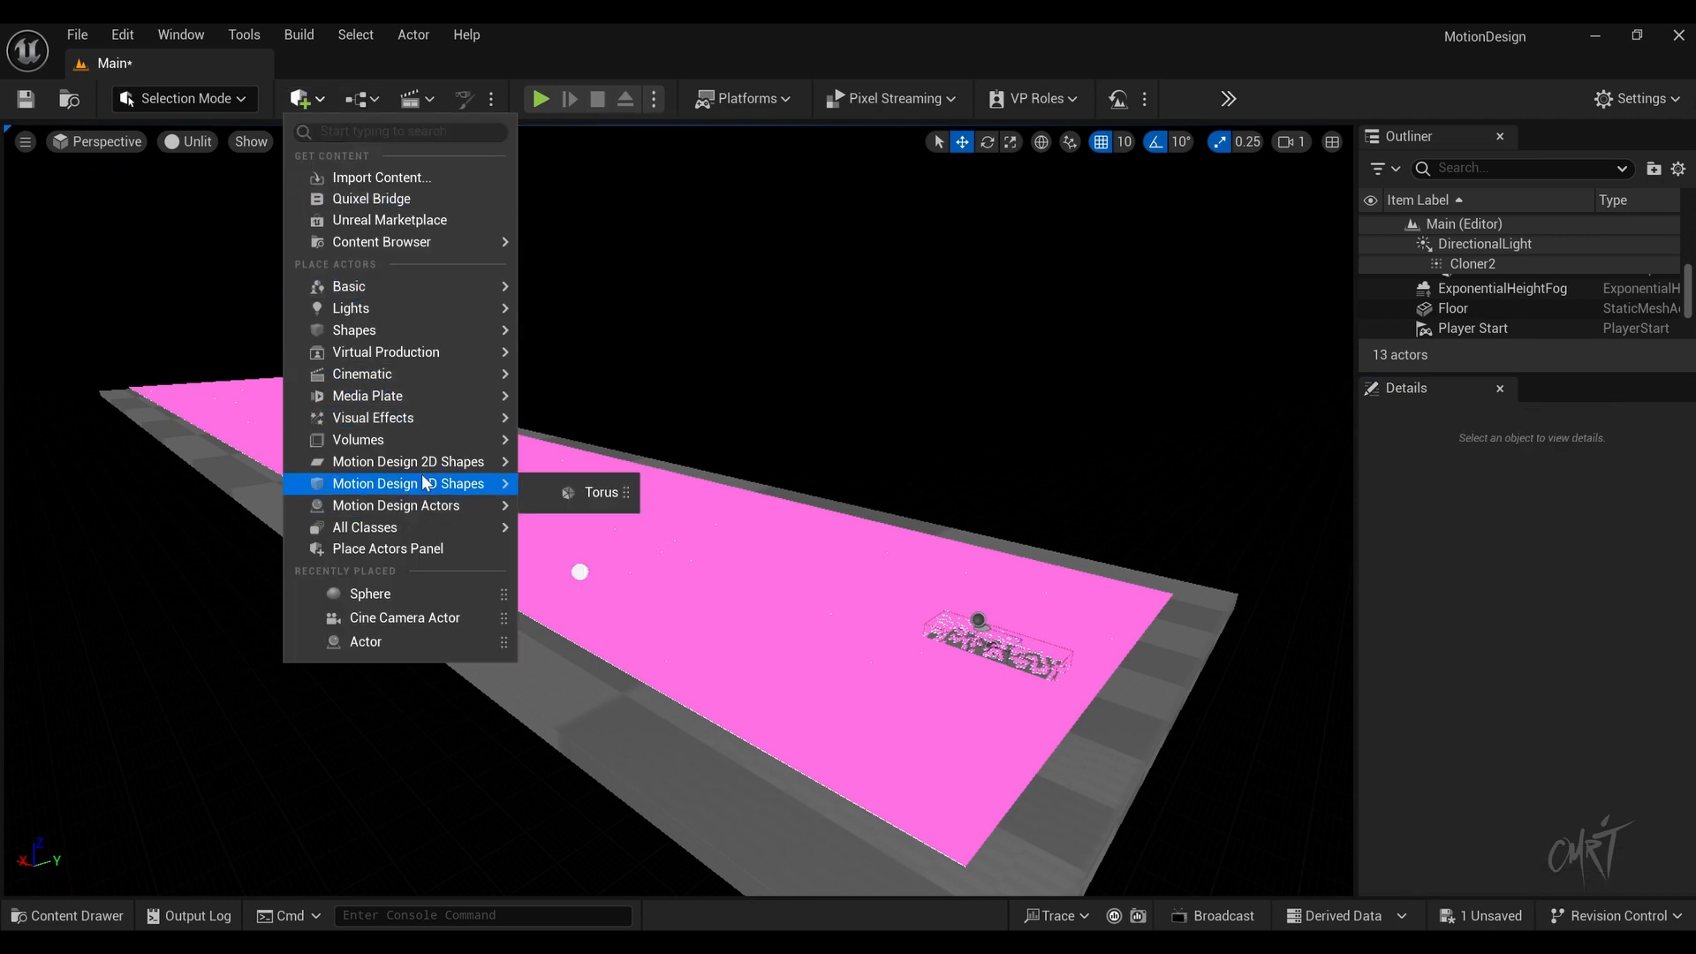
pyautogui.click(585, 492)
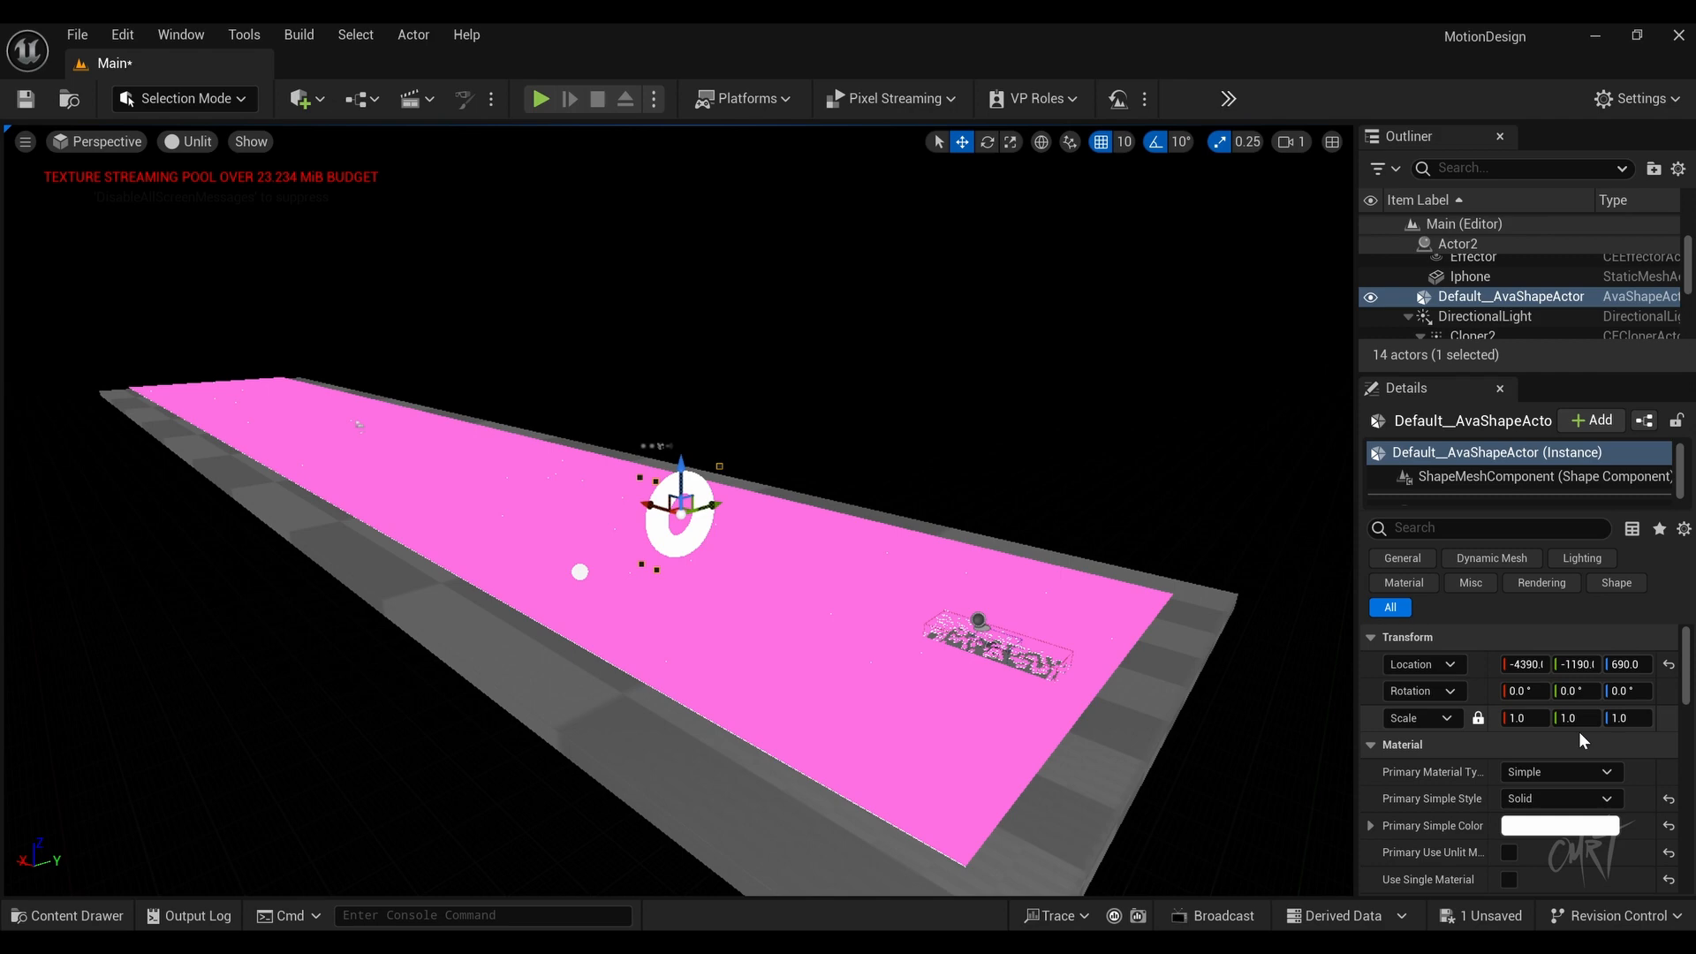
pyautogui.click(1625, 718)
pyautogui.write('0.5')
pyautogui.press('Return')
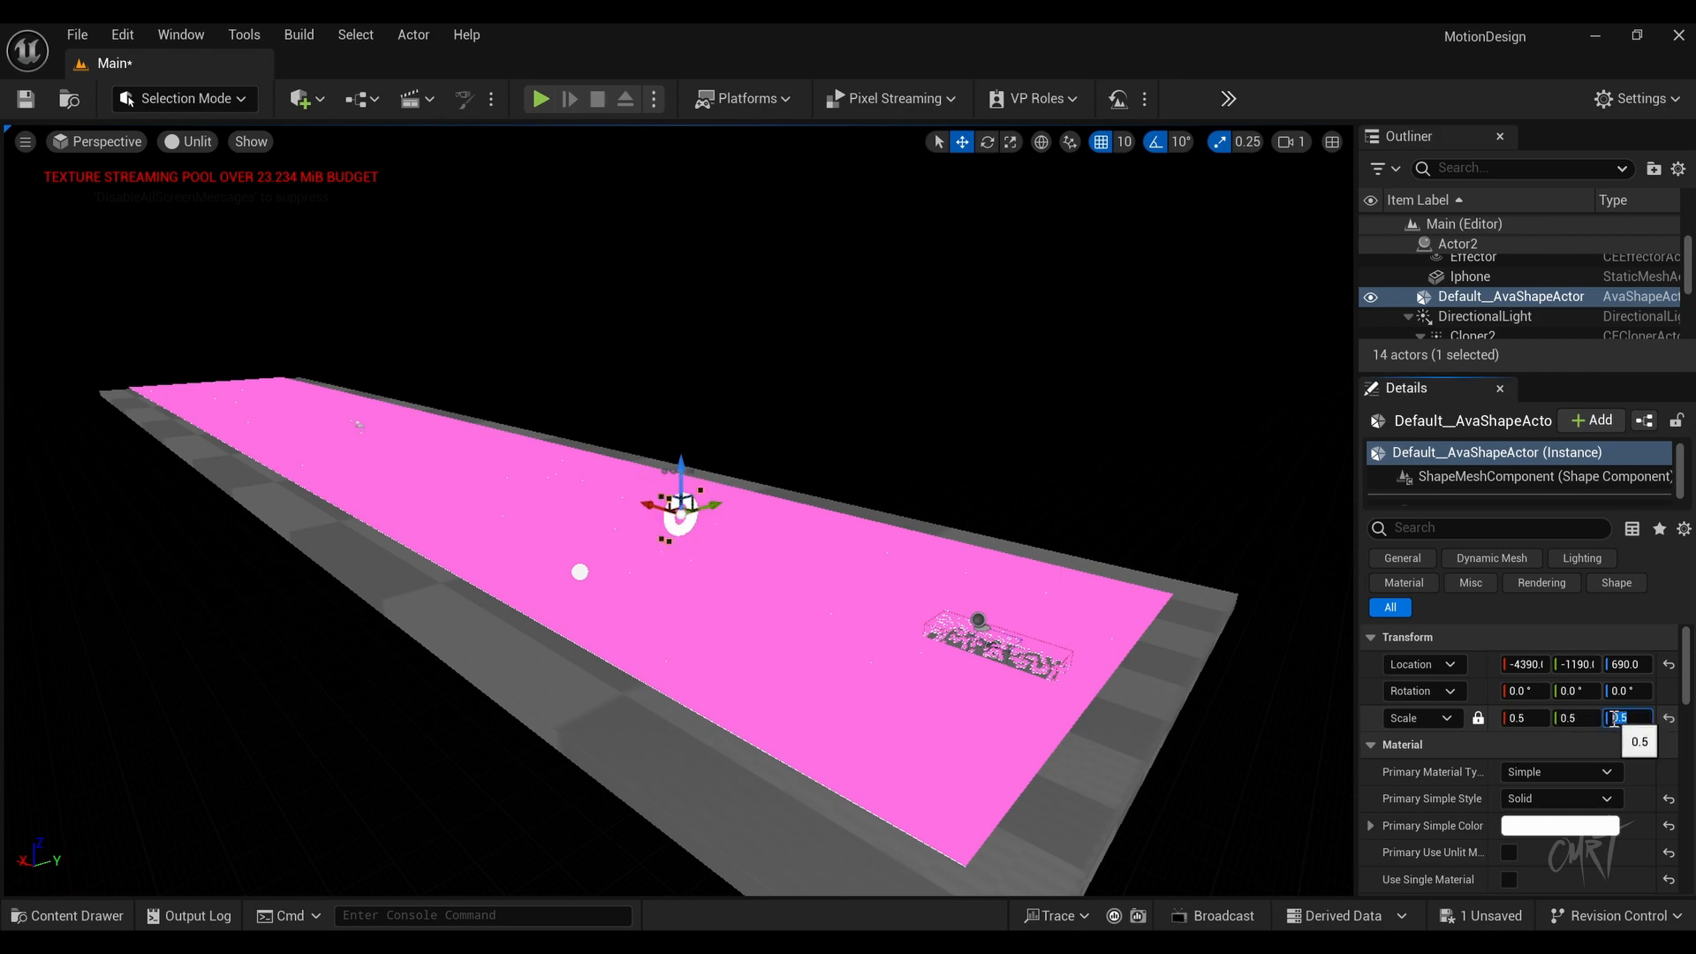
# Step: Move the Torus down onto the pink clone surface near the Sphere, to about X -3590, Y -470
pyautogui.hotkey('alt', 'j')
pyautogui.hotkey('alt', '3')
pyautogui.click(75, 141)
pyautogui.click(99, 188)
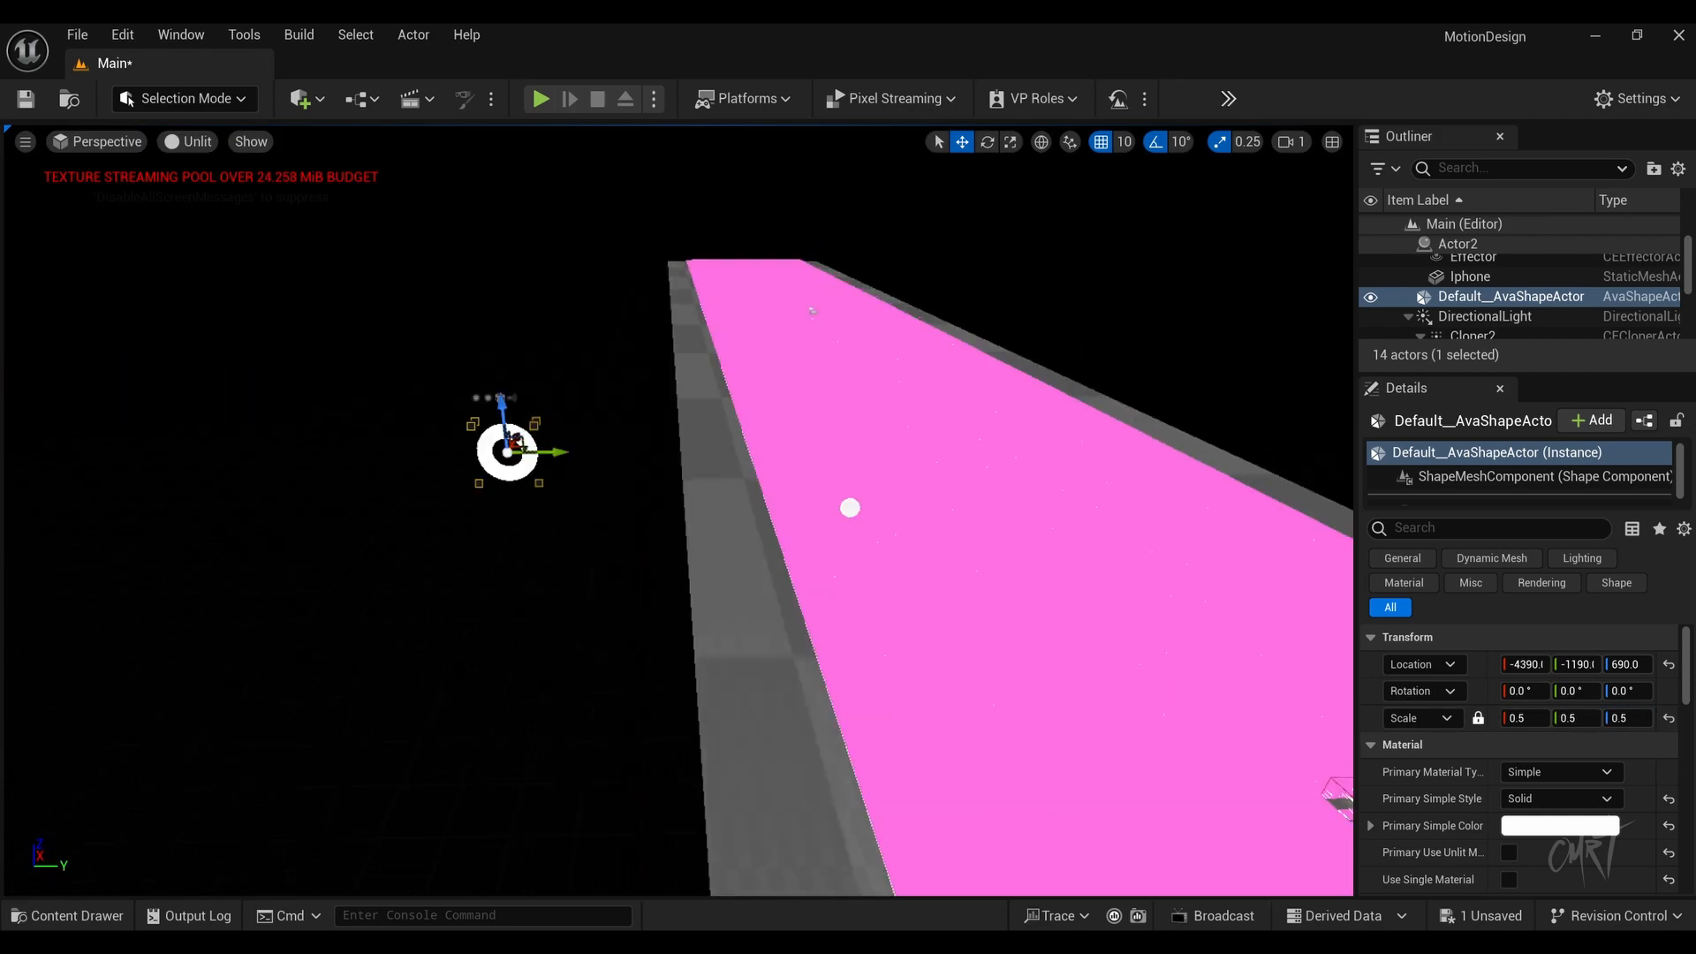
pyautogui.moveTo(550, 449); pyautogui.dragTo(1148, 446)
pyautogui.moveTo(1148, 410); pyautogui.dragTo(1050, 777)
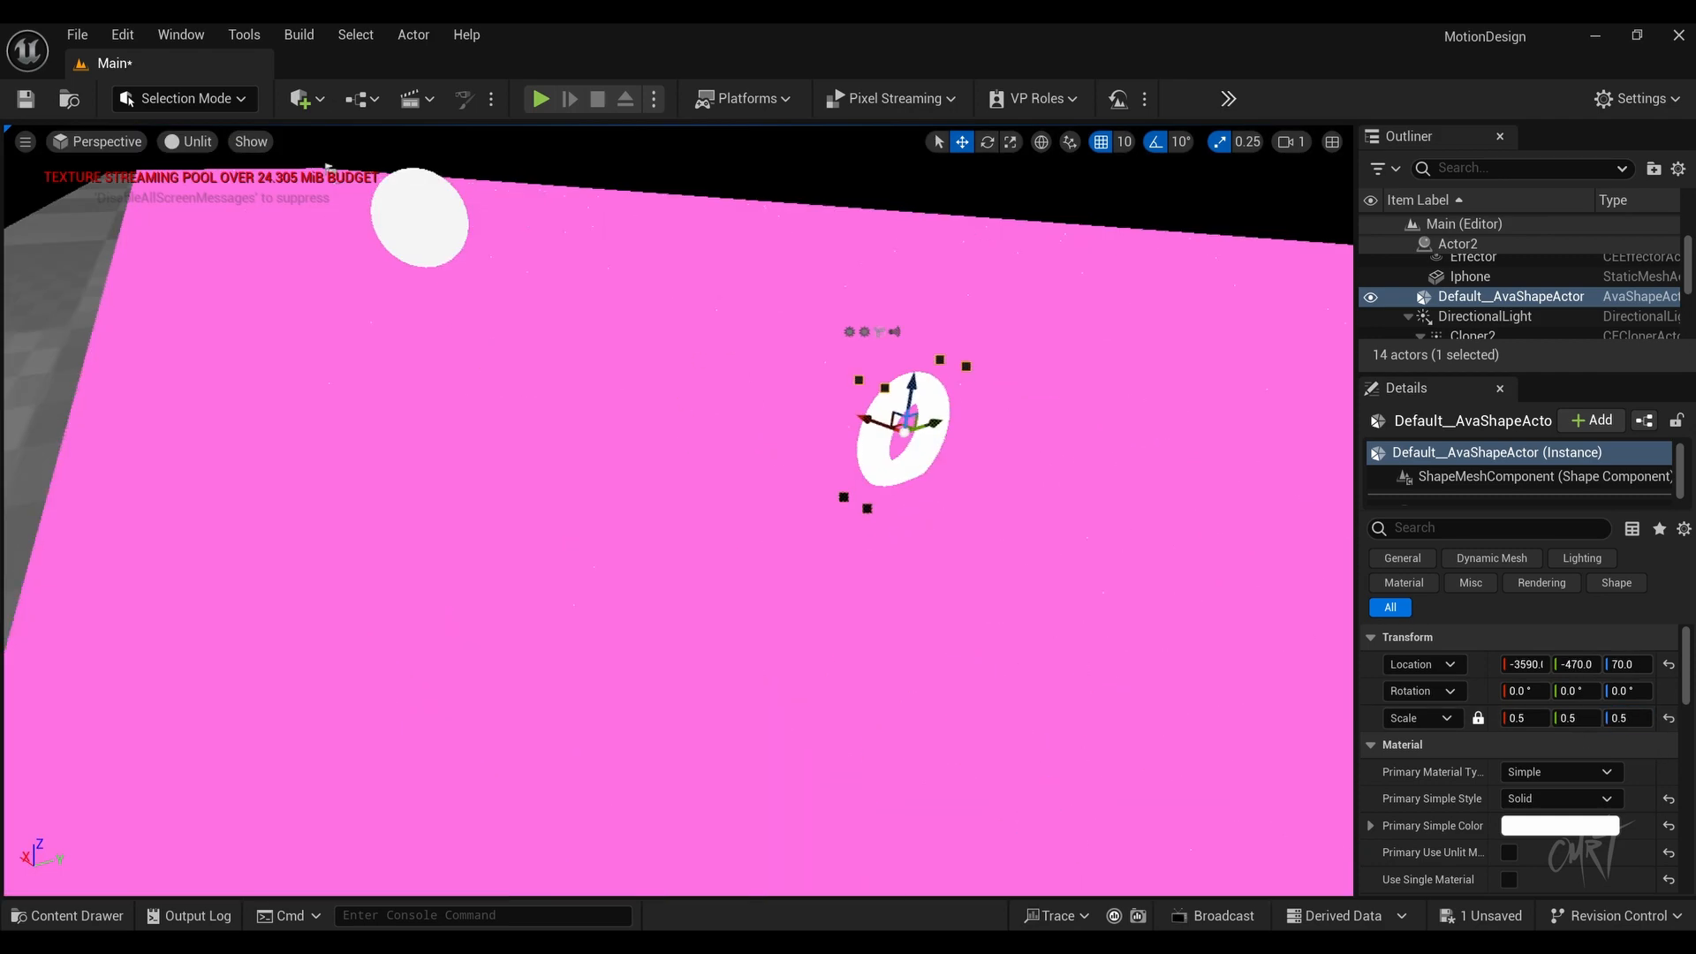
pyautogui.moveTo(911, 381)
pyautogui.mouseDown()
pyautogui.moveTo(915, 368)
pyautogui.moveTo(912, 392)
pyautogui.mouseUp()
# Step: Rotate the Torus -90° about Y so that it lies flat on the clones
pyautogui.press('e')
pyautogui.moveTo(950, 388); pyautogui.dragTo(907, 425)
pyautogui.press('w')
# Step: Turn off position grid snapping and lower the Sphere to about Z 70.5 so it rests on the clones
pyautogui.click(1100, 141)
pyautogui.click(441, 301)
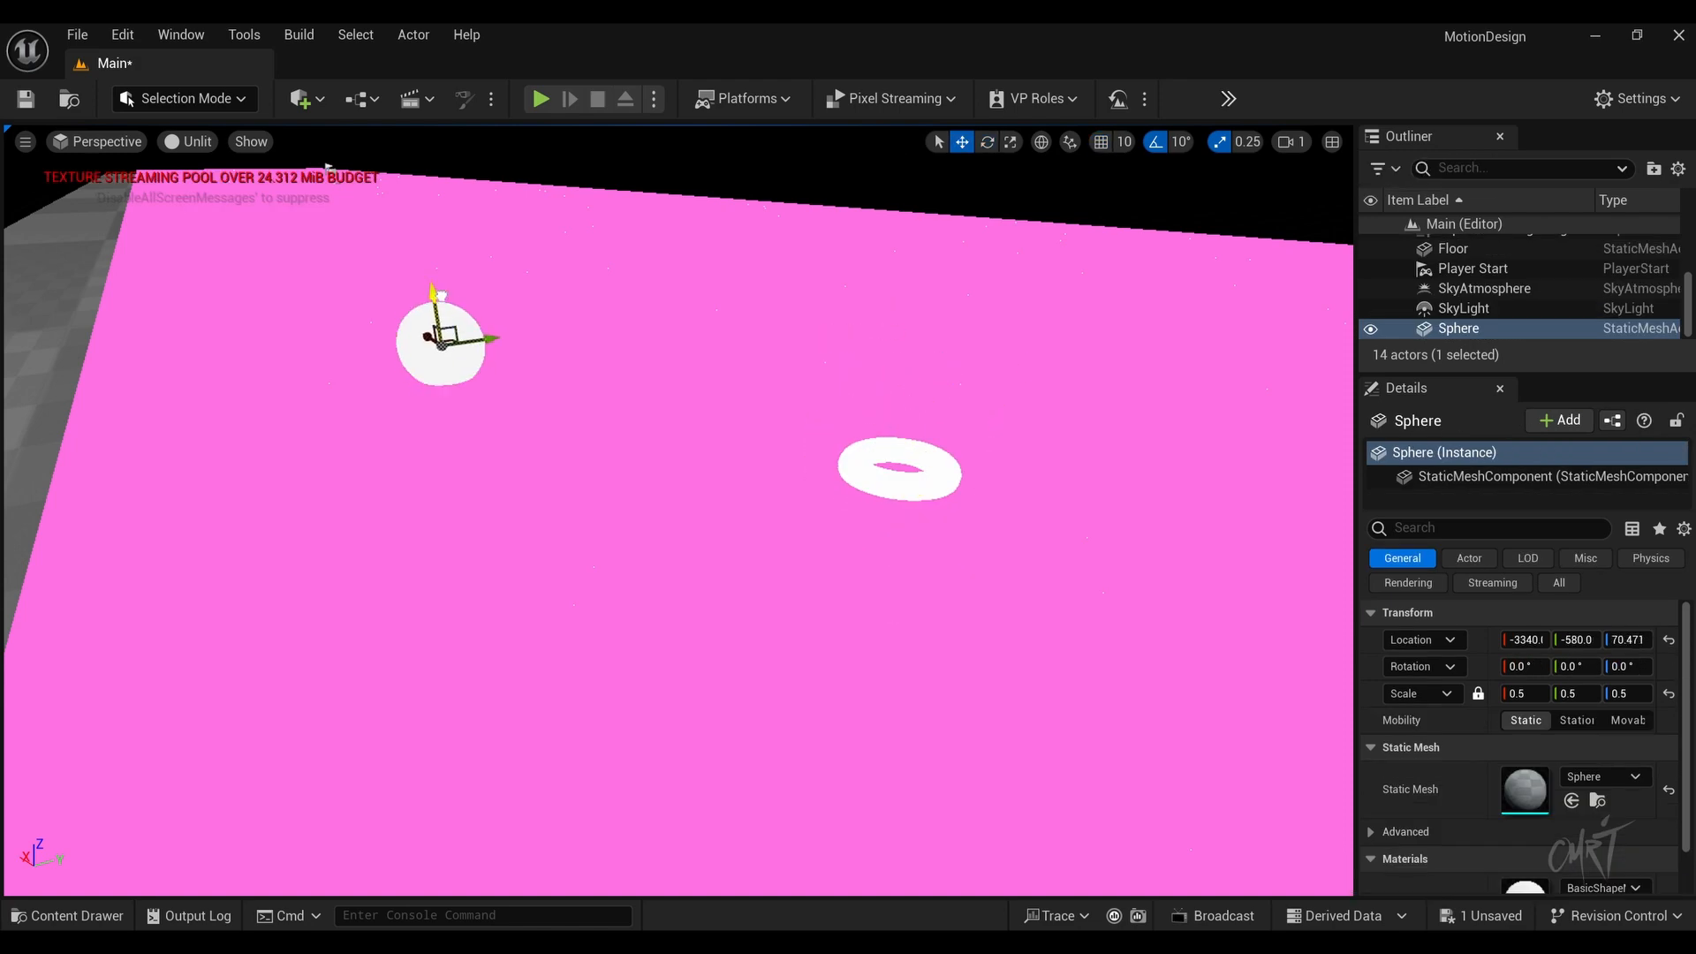
# Step: Set the Torus's primary simple color to turquoise, about 39FFE1 in sRGB hex
pyautogui.moveTo(884, 385)
pyautogui.mouseDown(button='right')
pyautogui.moveTo(884, 450)
pyautogui.moveTo(885, 395)
pyautogui.mouseUp(button='right')
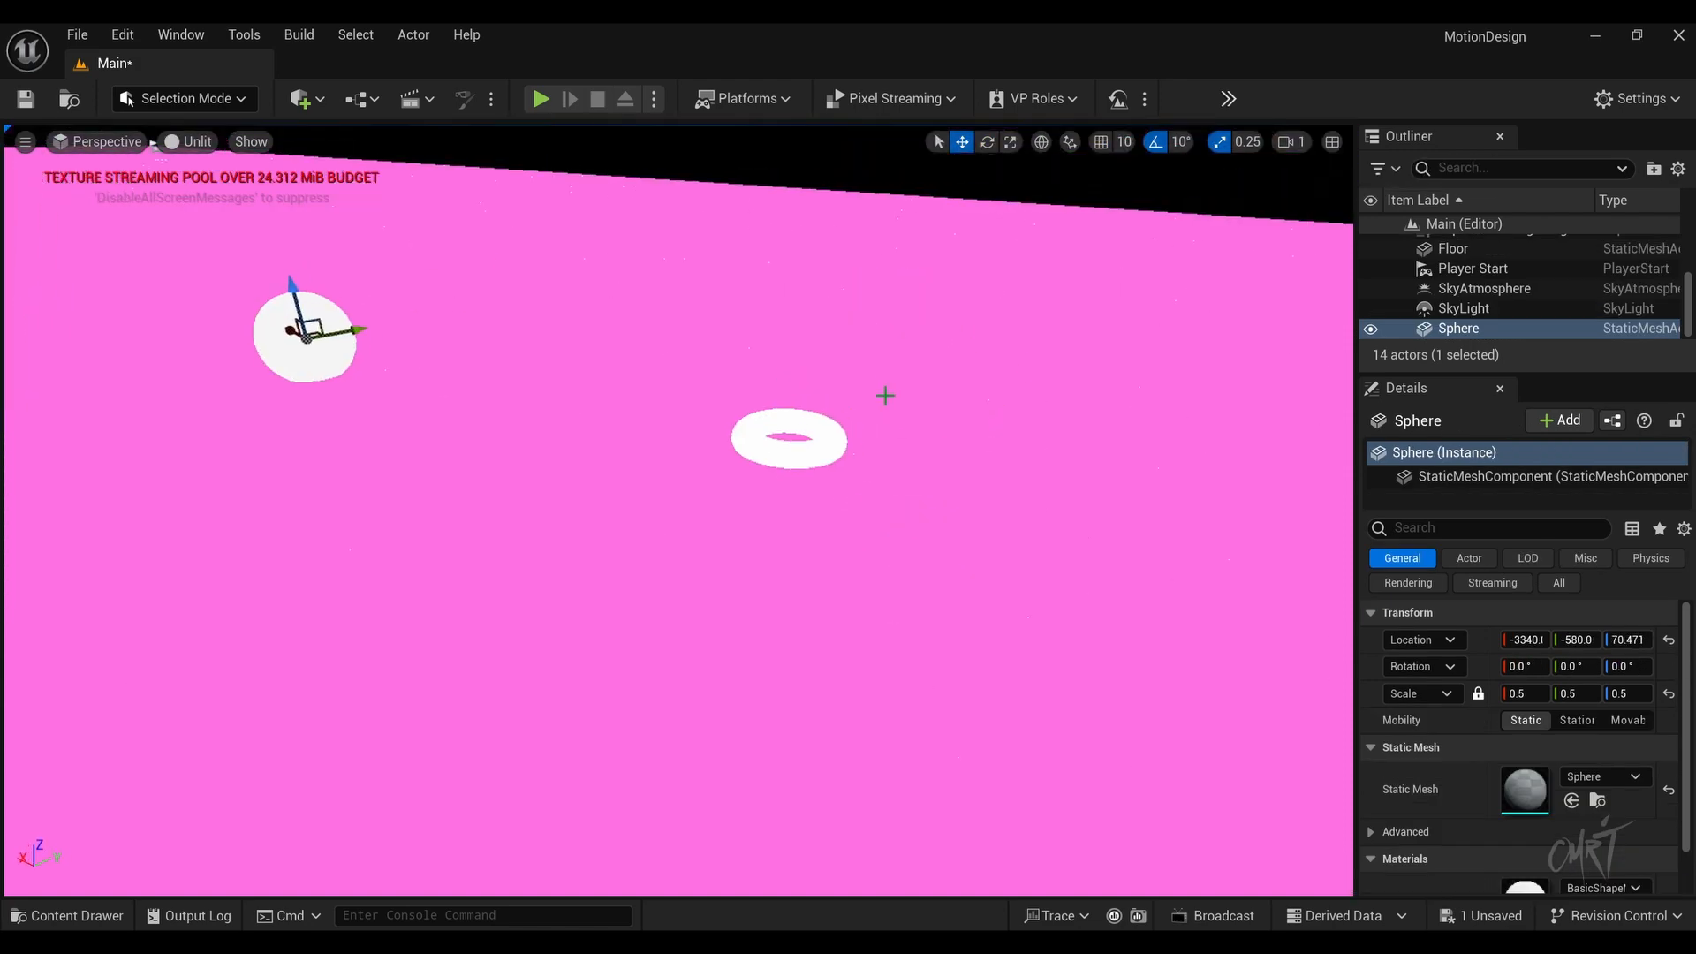
pyautogui.click(789, 439)
pyautogui.click(1570, 825)
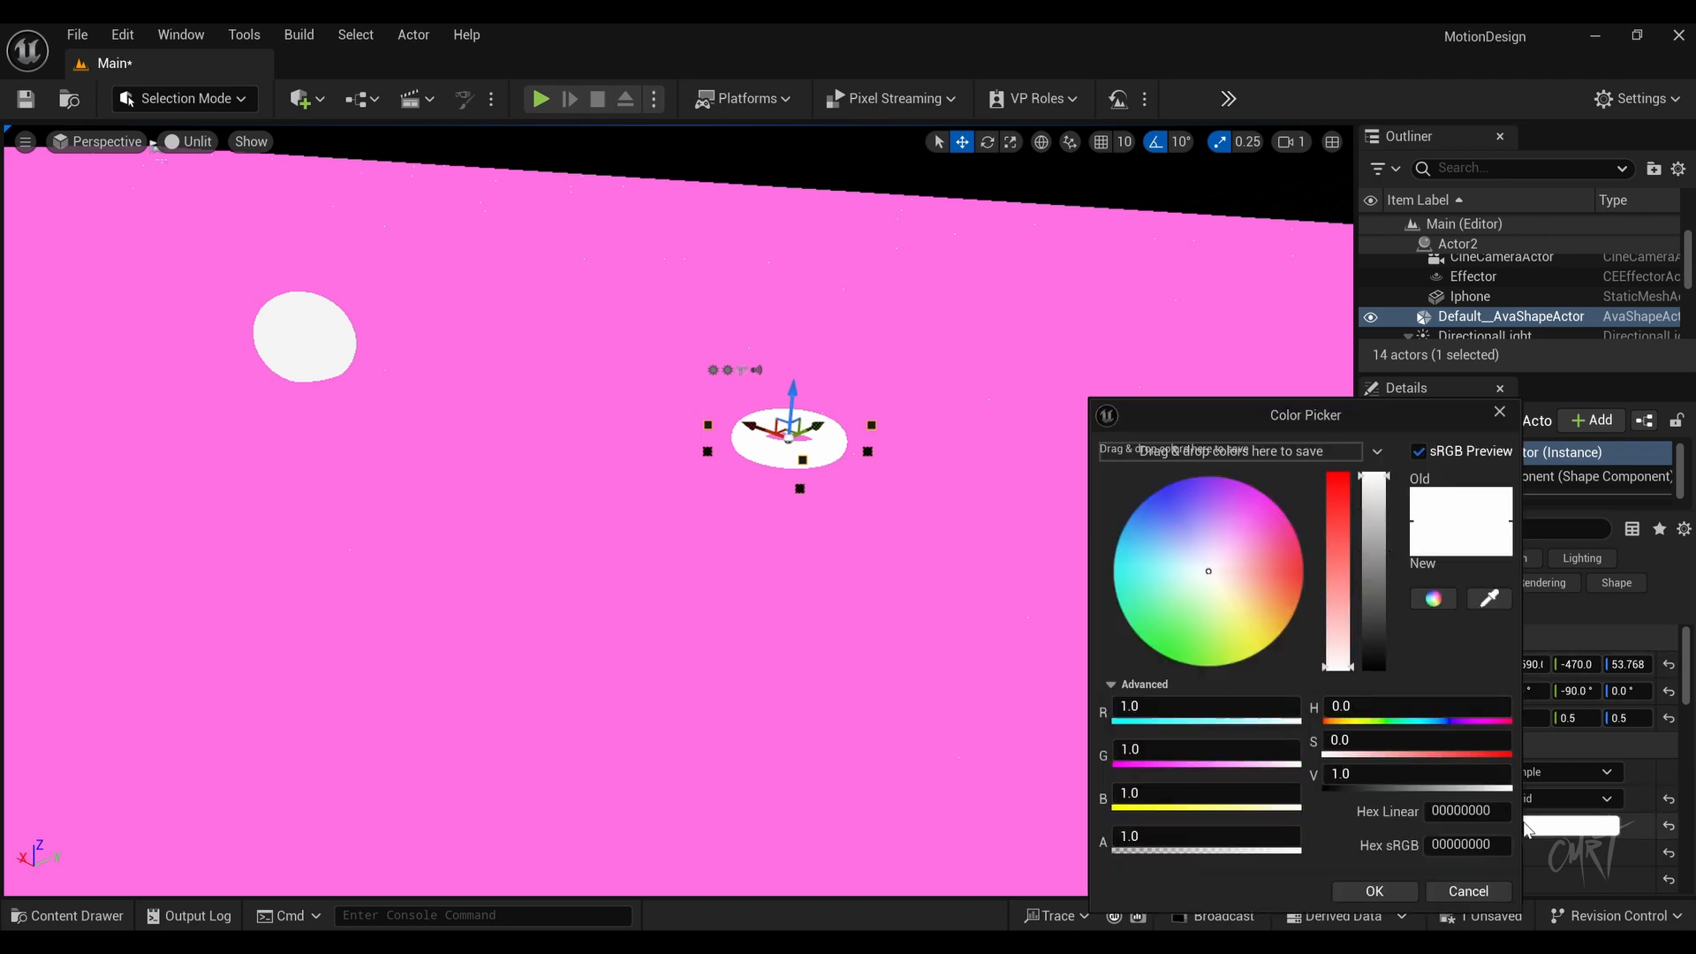
pyautogui.moveTo(1262, 542); pyautogui.dragTo(1120, 597)
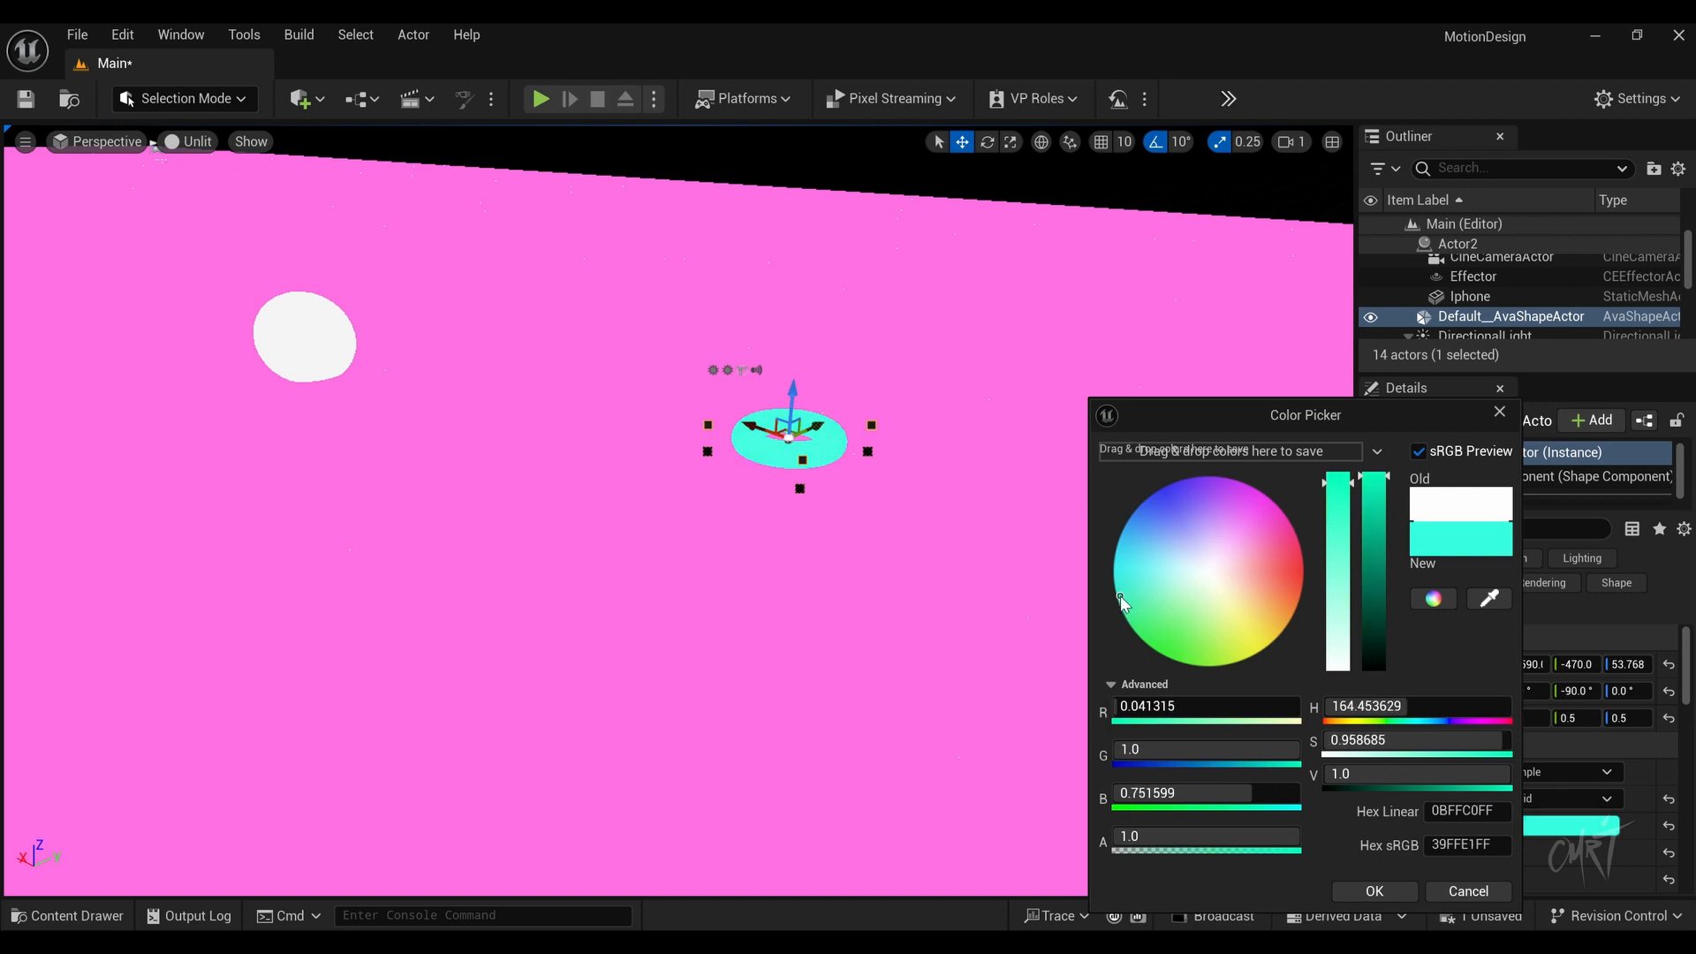
# Step: Assign the orange BasicAsset01 material to the Sphere's Element 0 slot
pyautogui.click(304, 336)
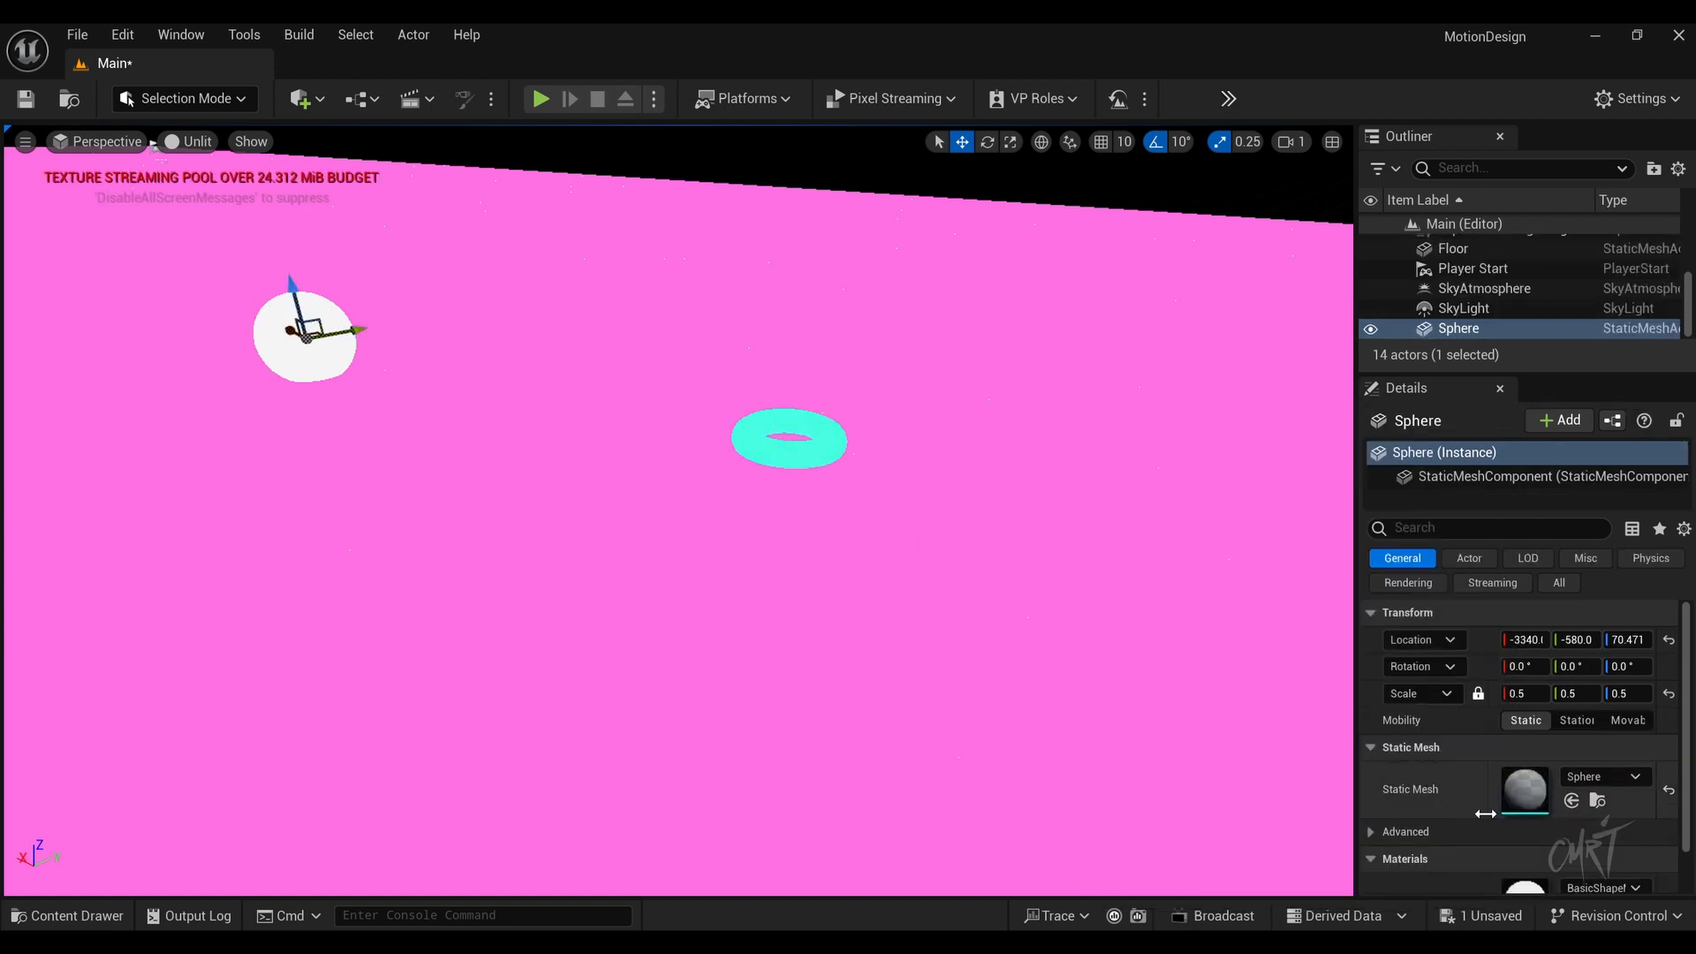
pyautogui.scroll(-2, 1527, 777)
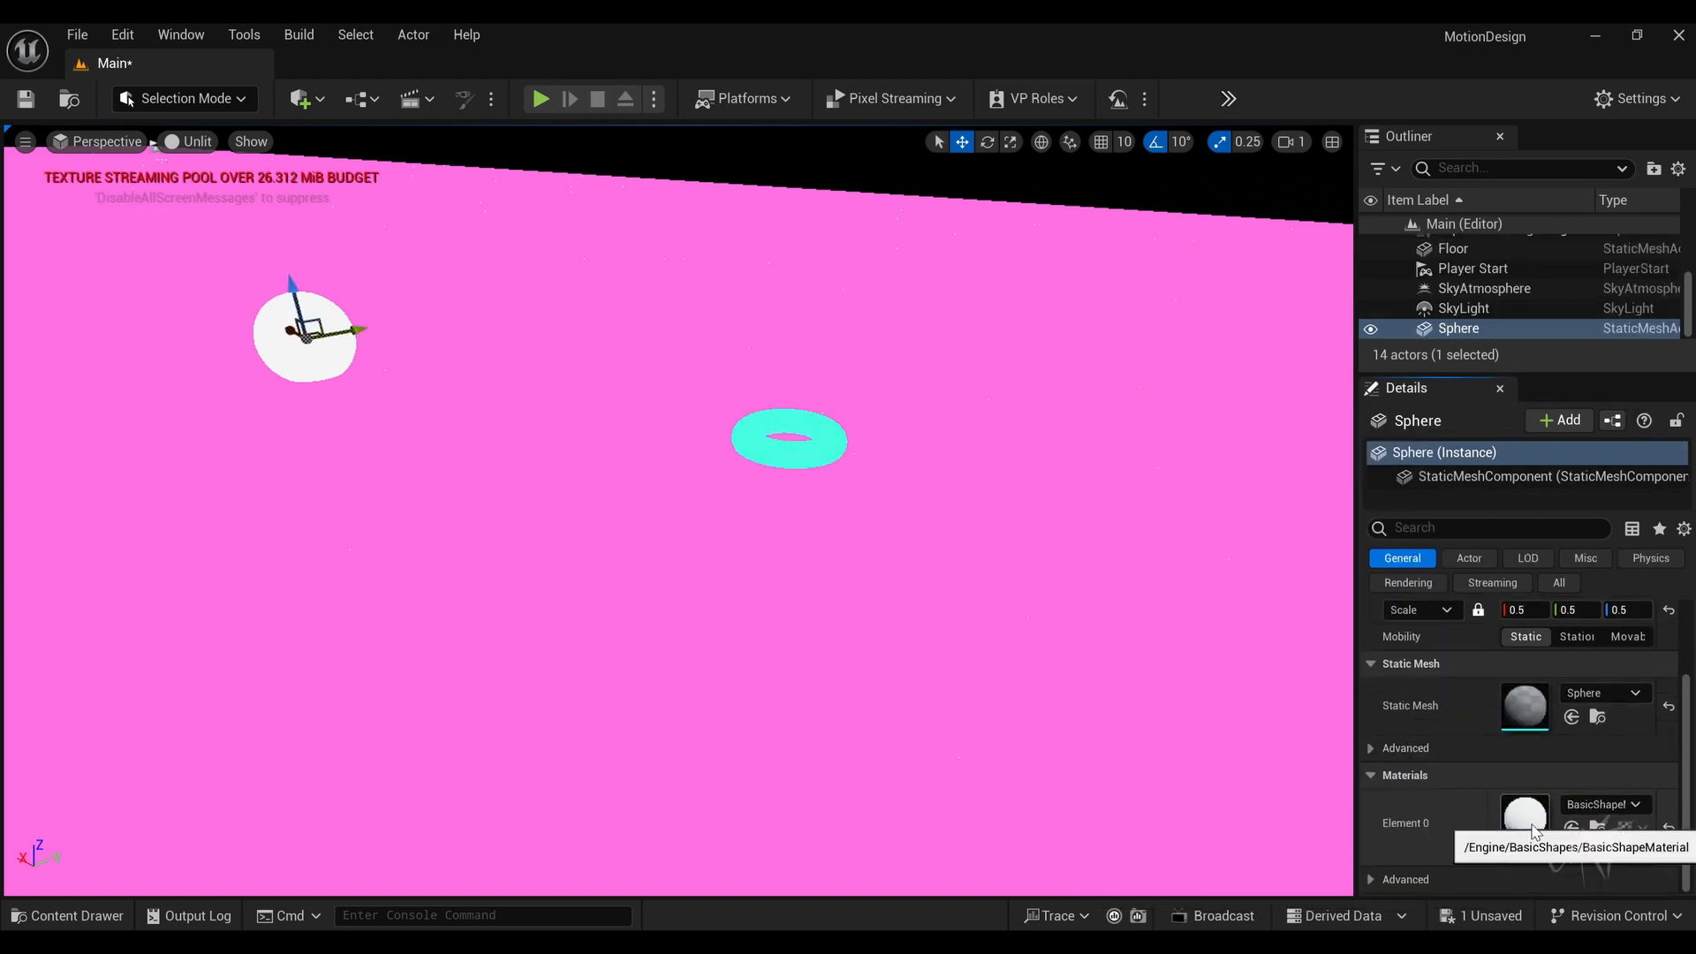
pyautogui.click(1600, 804)
pyautogui.scroll(2, 1563, 618)
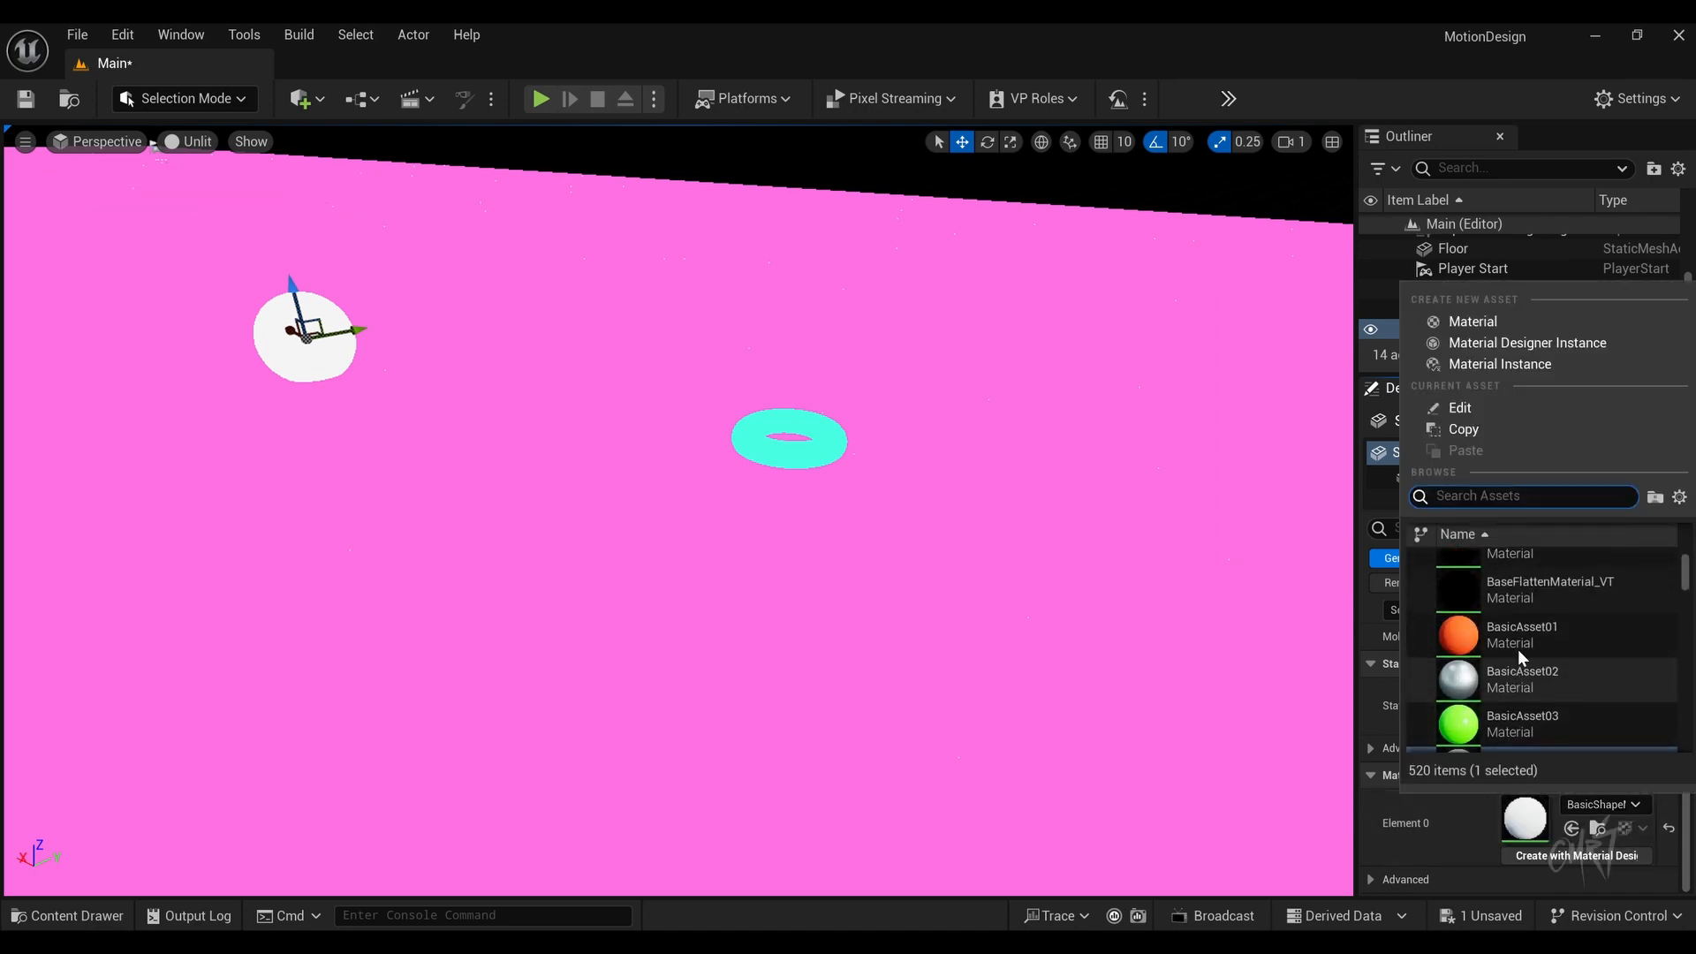
pyautogui.click(1517, 645)
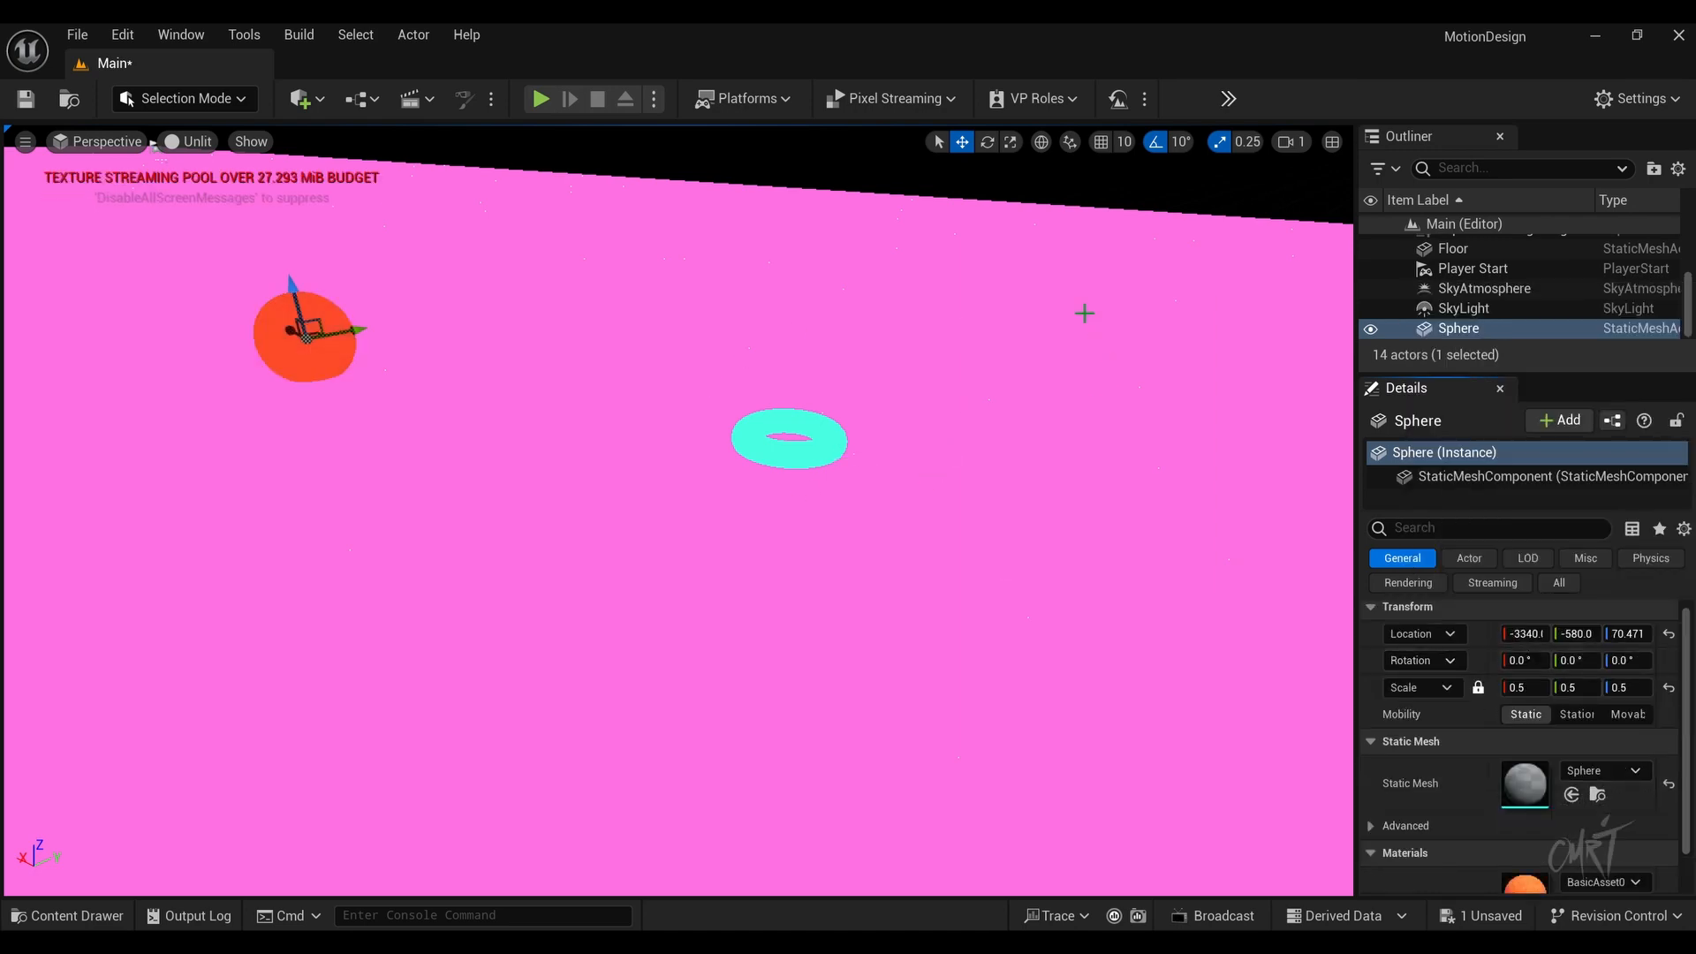
# Step: Add a Cone, scale it to 0.5, rotate it about -110° on X and rest it on the clones at about Z 58.6
pyautogui.moveTo(1084, 313); pyautogui.dragTo(1050, 305, button='right')
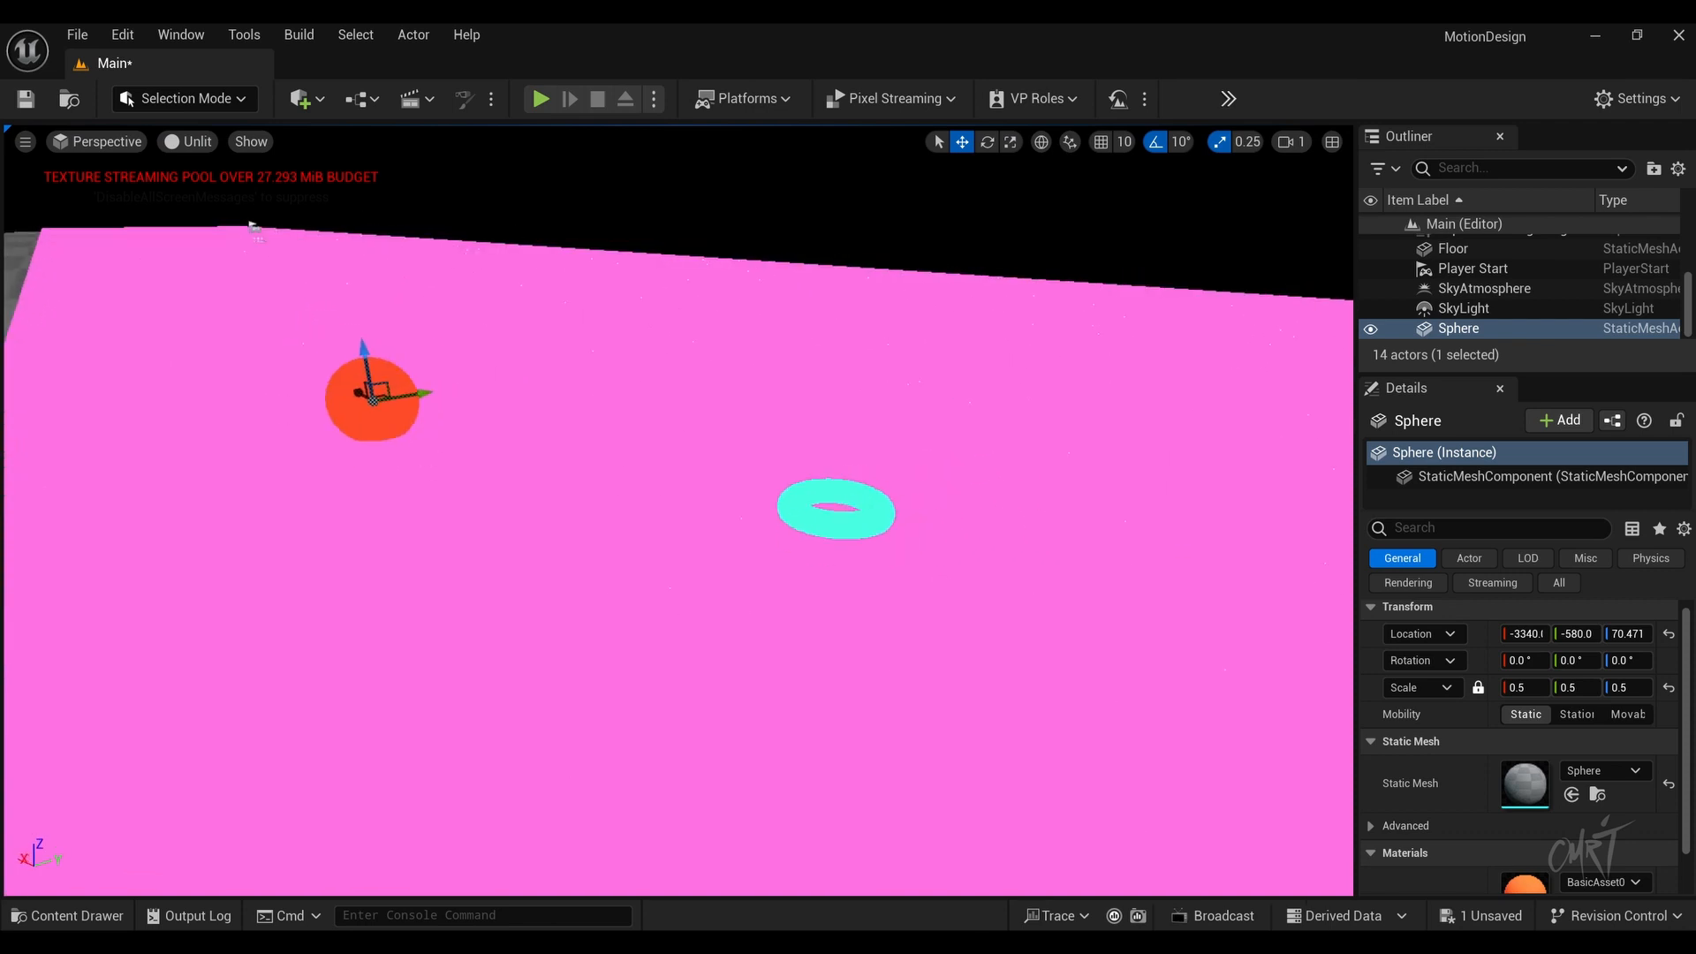
pyautogui.click(319, 101)
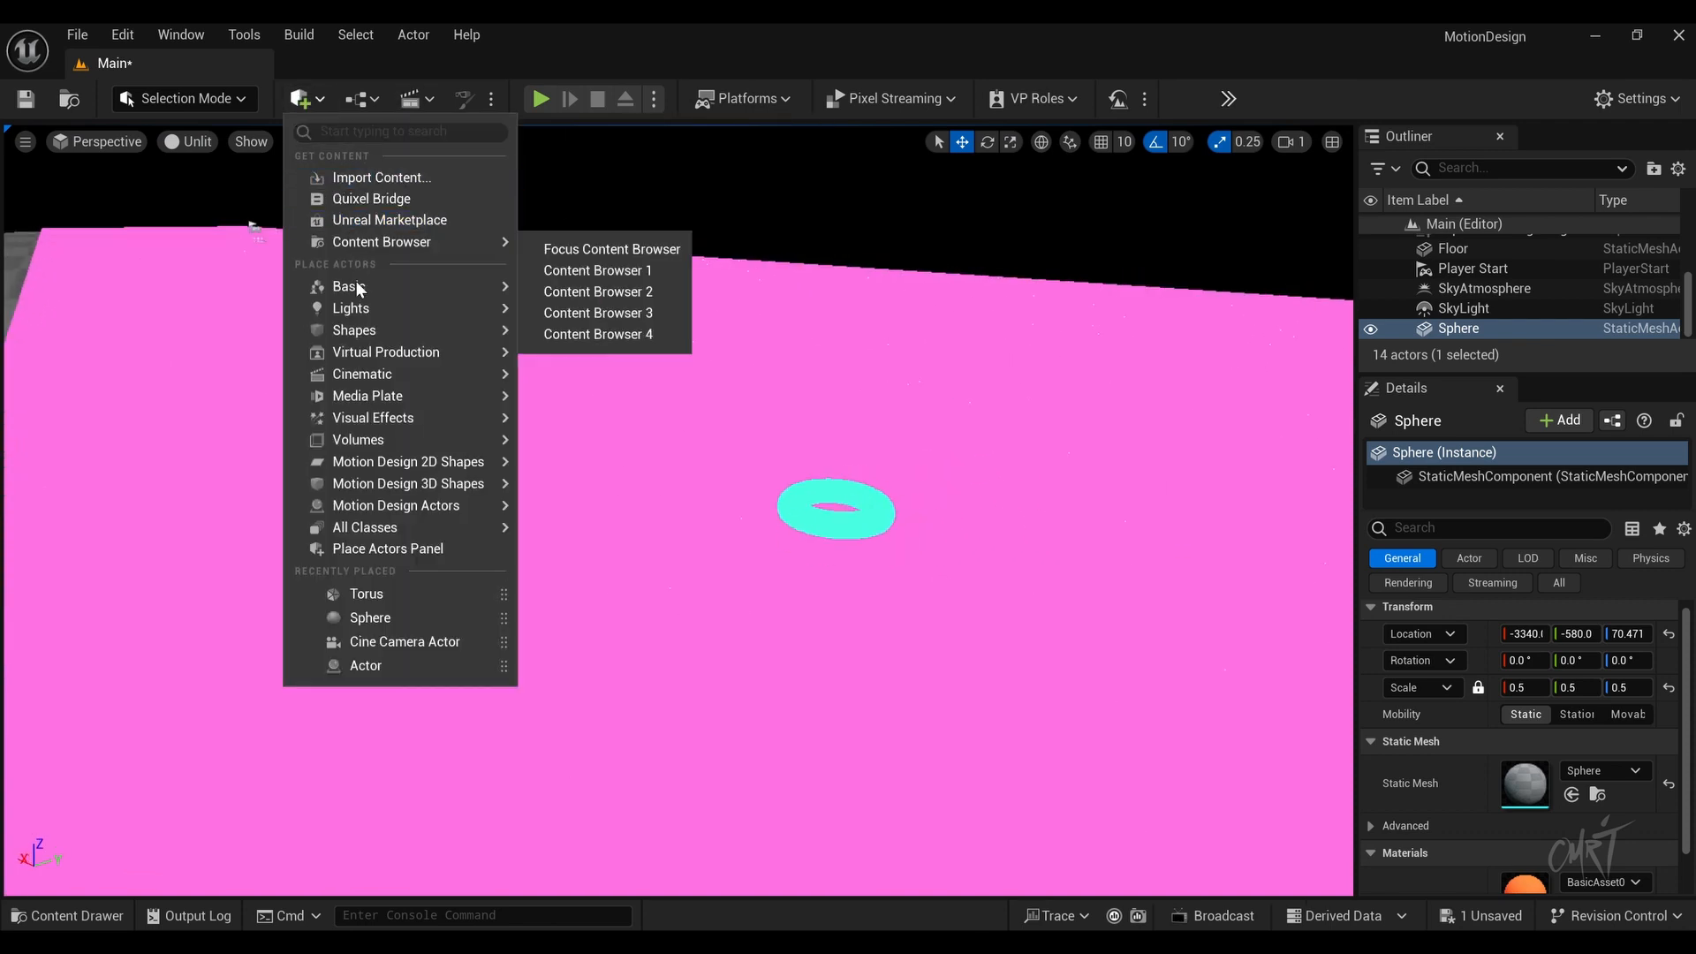
pyautogui.moveTo(369, 333)
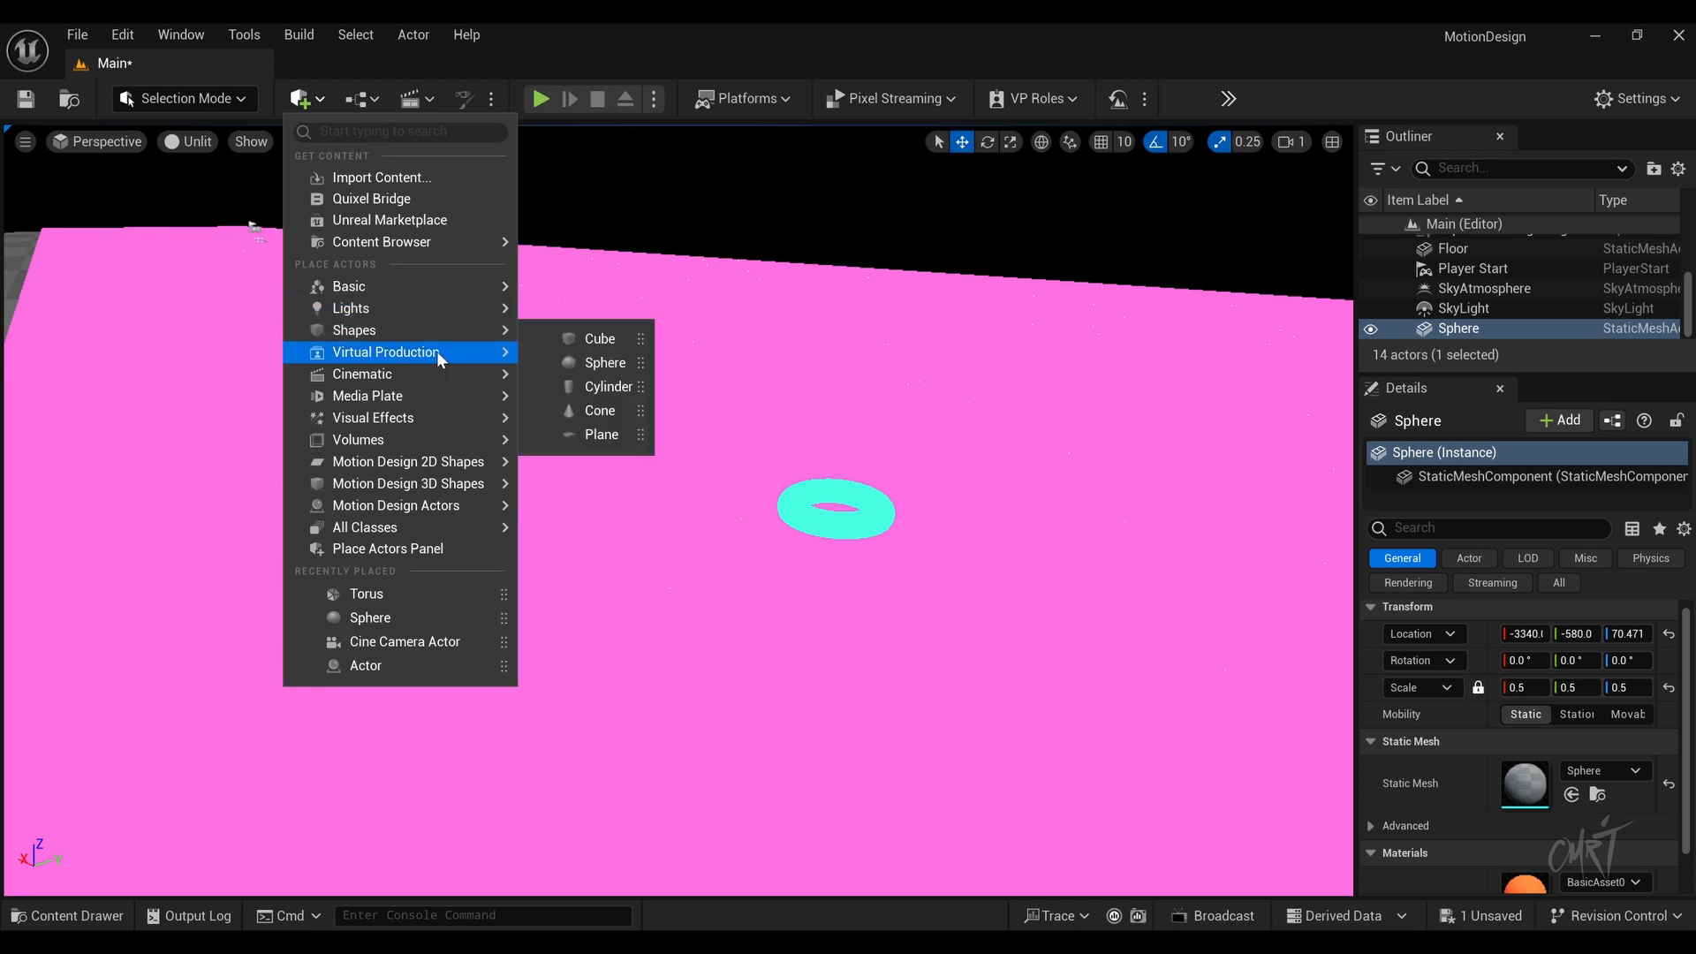
pyautogui.click(596, 411)
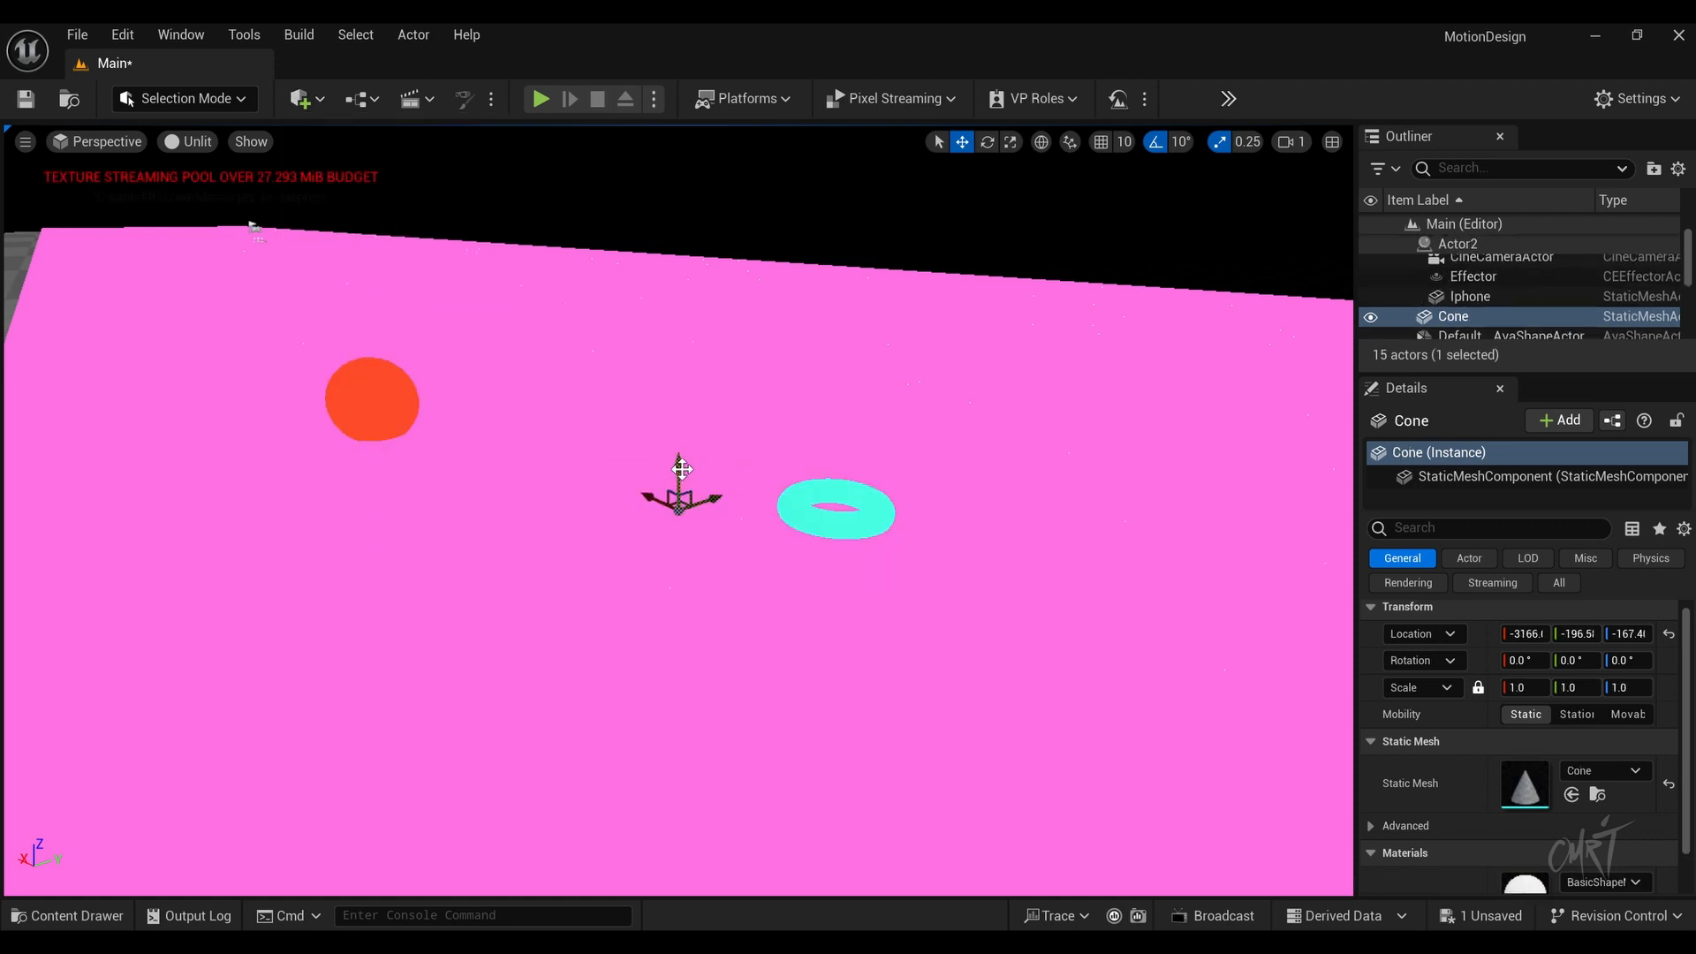
pyautogui.moveTo(682, 468); pyautogui.dragTo(716, 232)
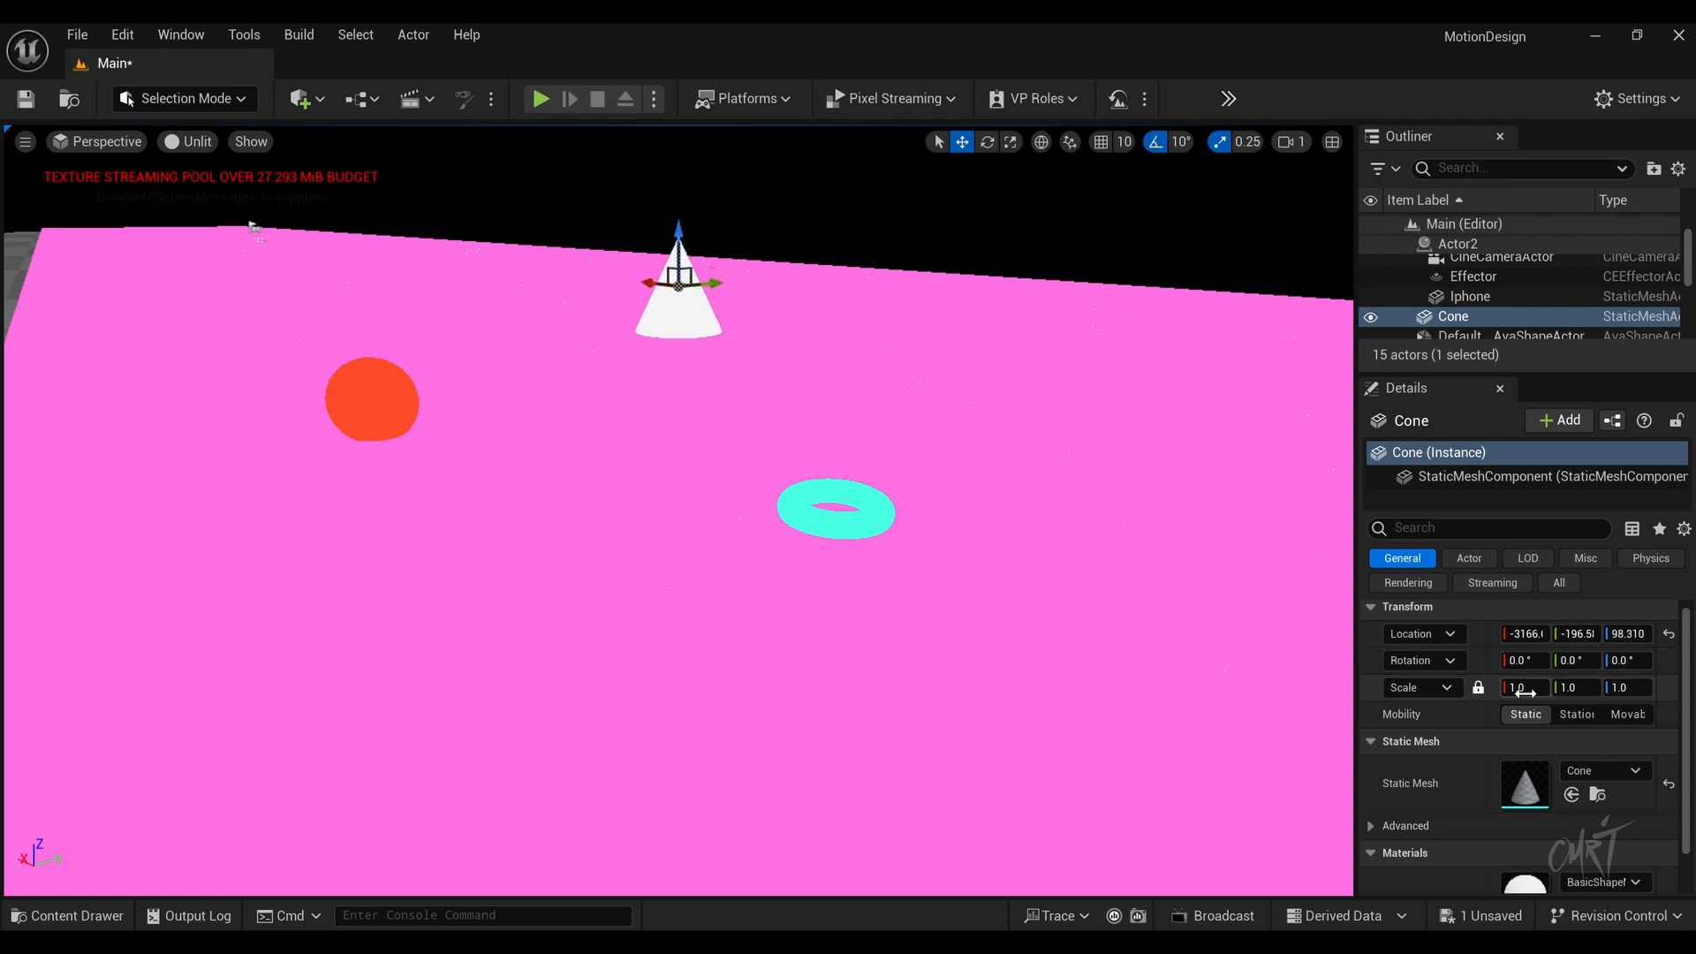
pyautogui.press('Return')
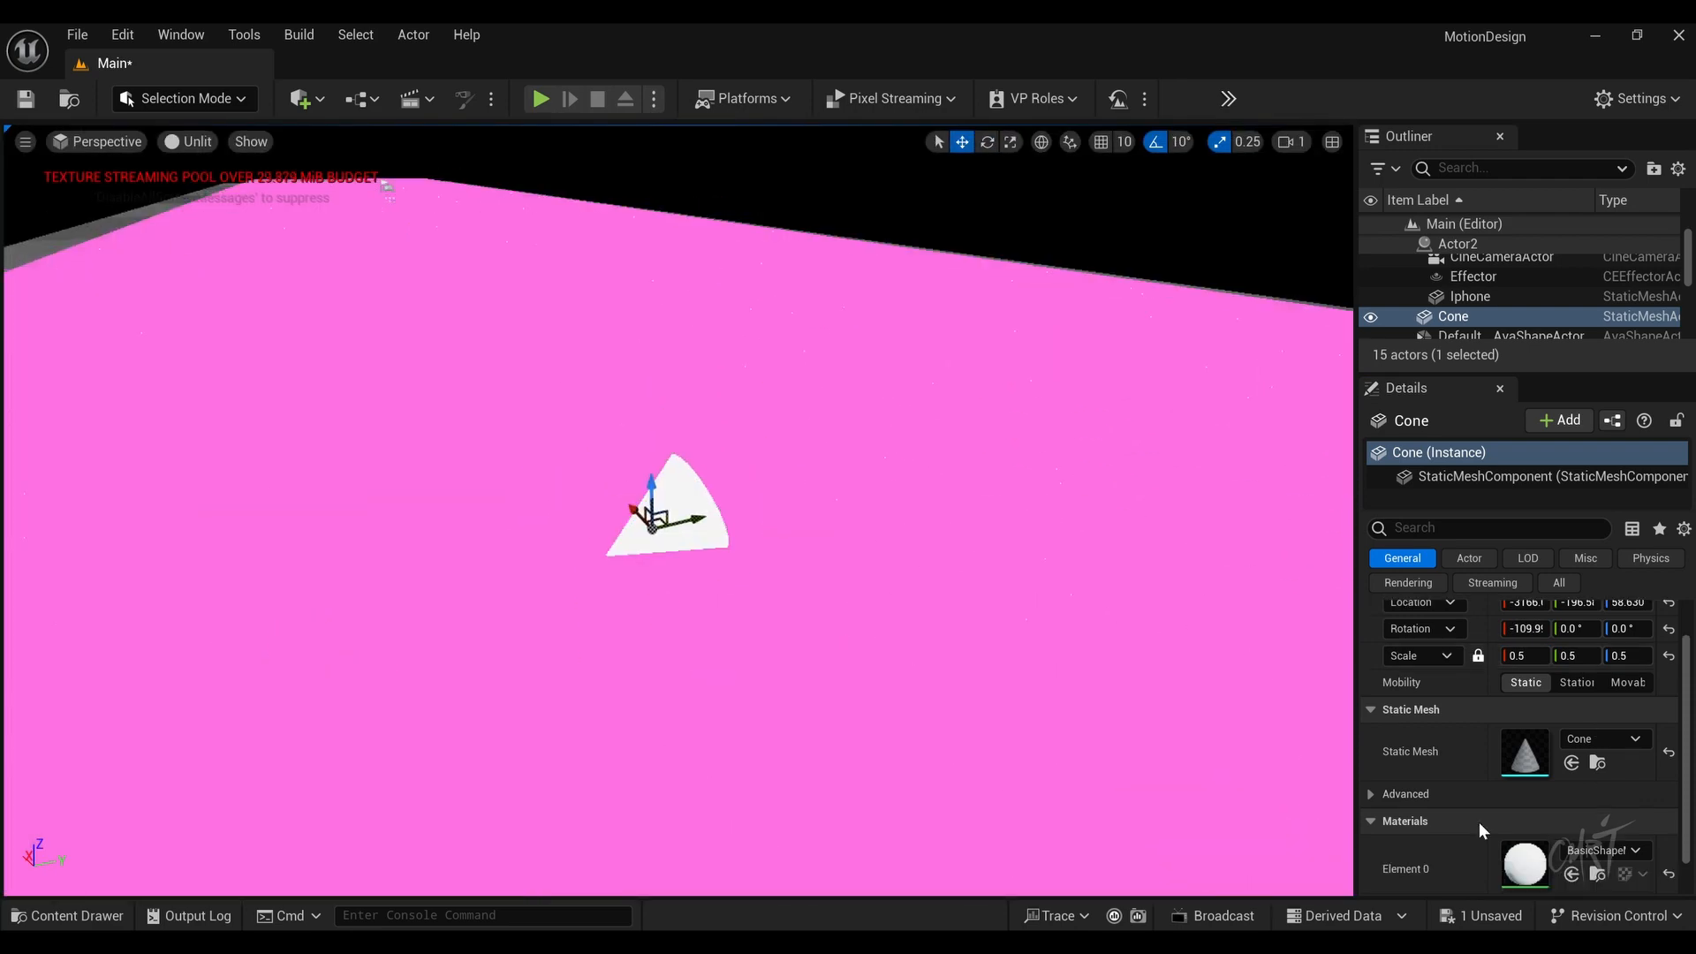
# Step: Assign the green BasicAsset material to the Cone's Element 0 slot
pyautogui.scroll(-1, 1480, 830)
pyautogui.click(1602, 807)
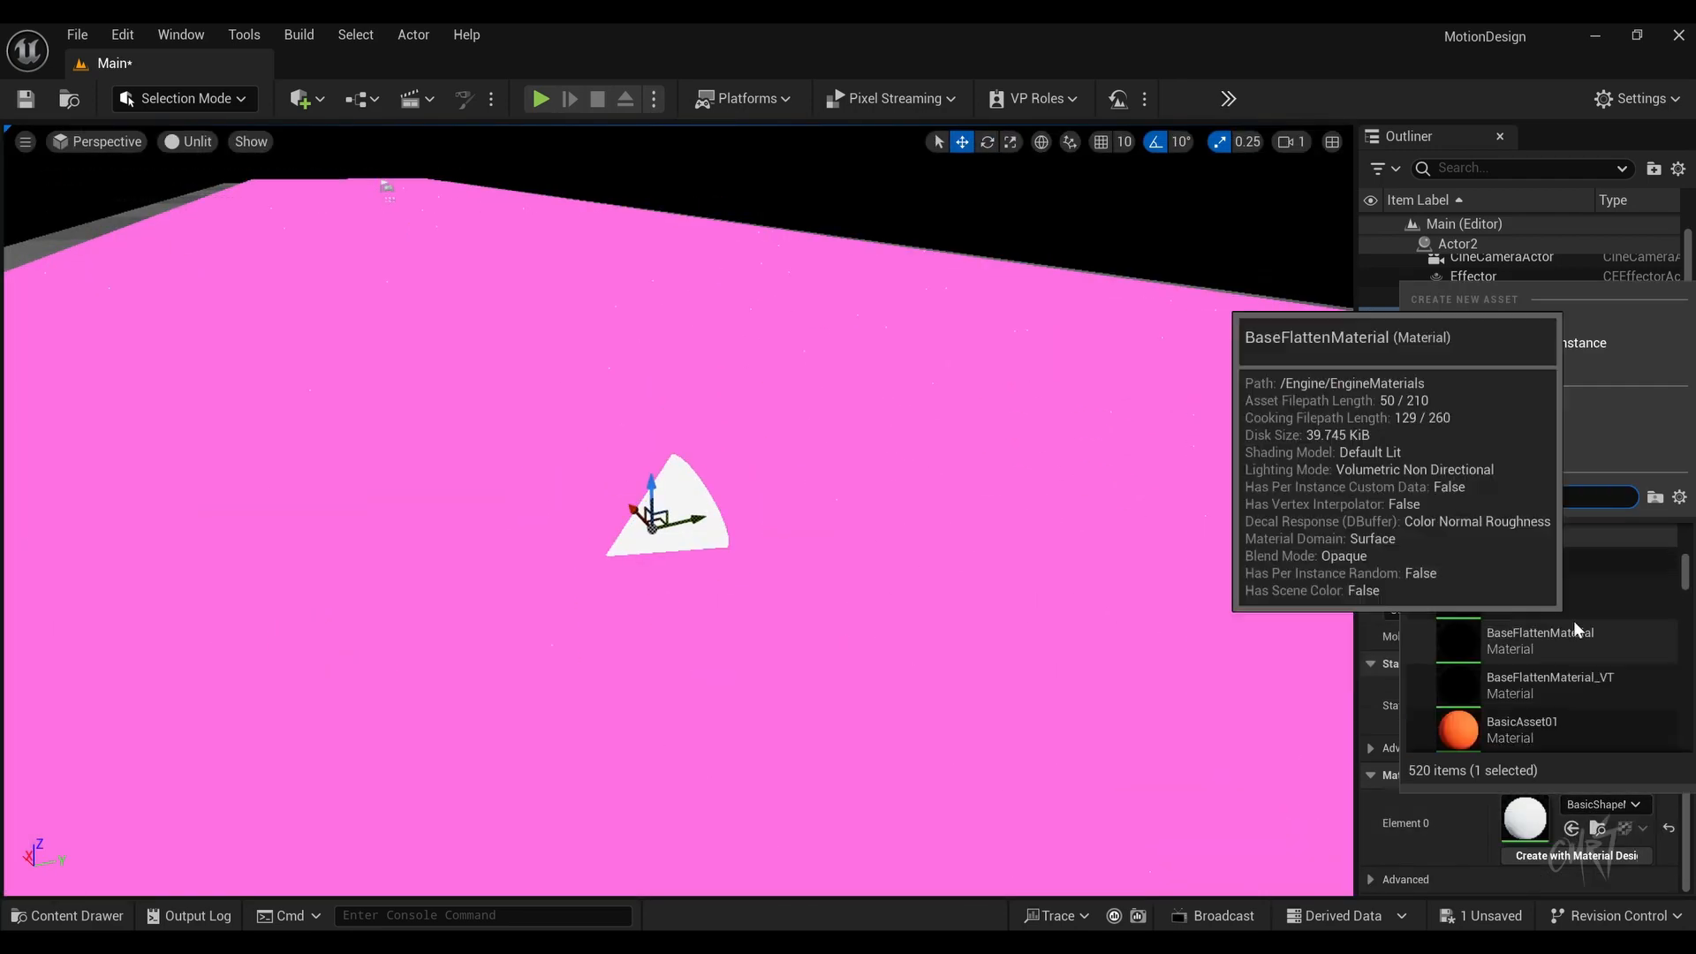
pyautogui.scroll(-1, 1572, 620)
pyautogui.click(1572, 620)
# Step: In the top view, duplicate the cone, torus and sphere together along Y to the opposite side of the pink strip
pyautogui.hotkey('alt', 'j')
pyautogui.doubleClick(1485, 323)
pyautogui.scroll(-14, 833, 551)
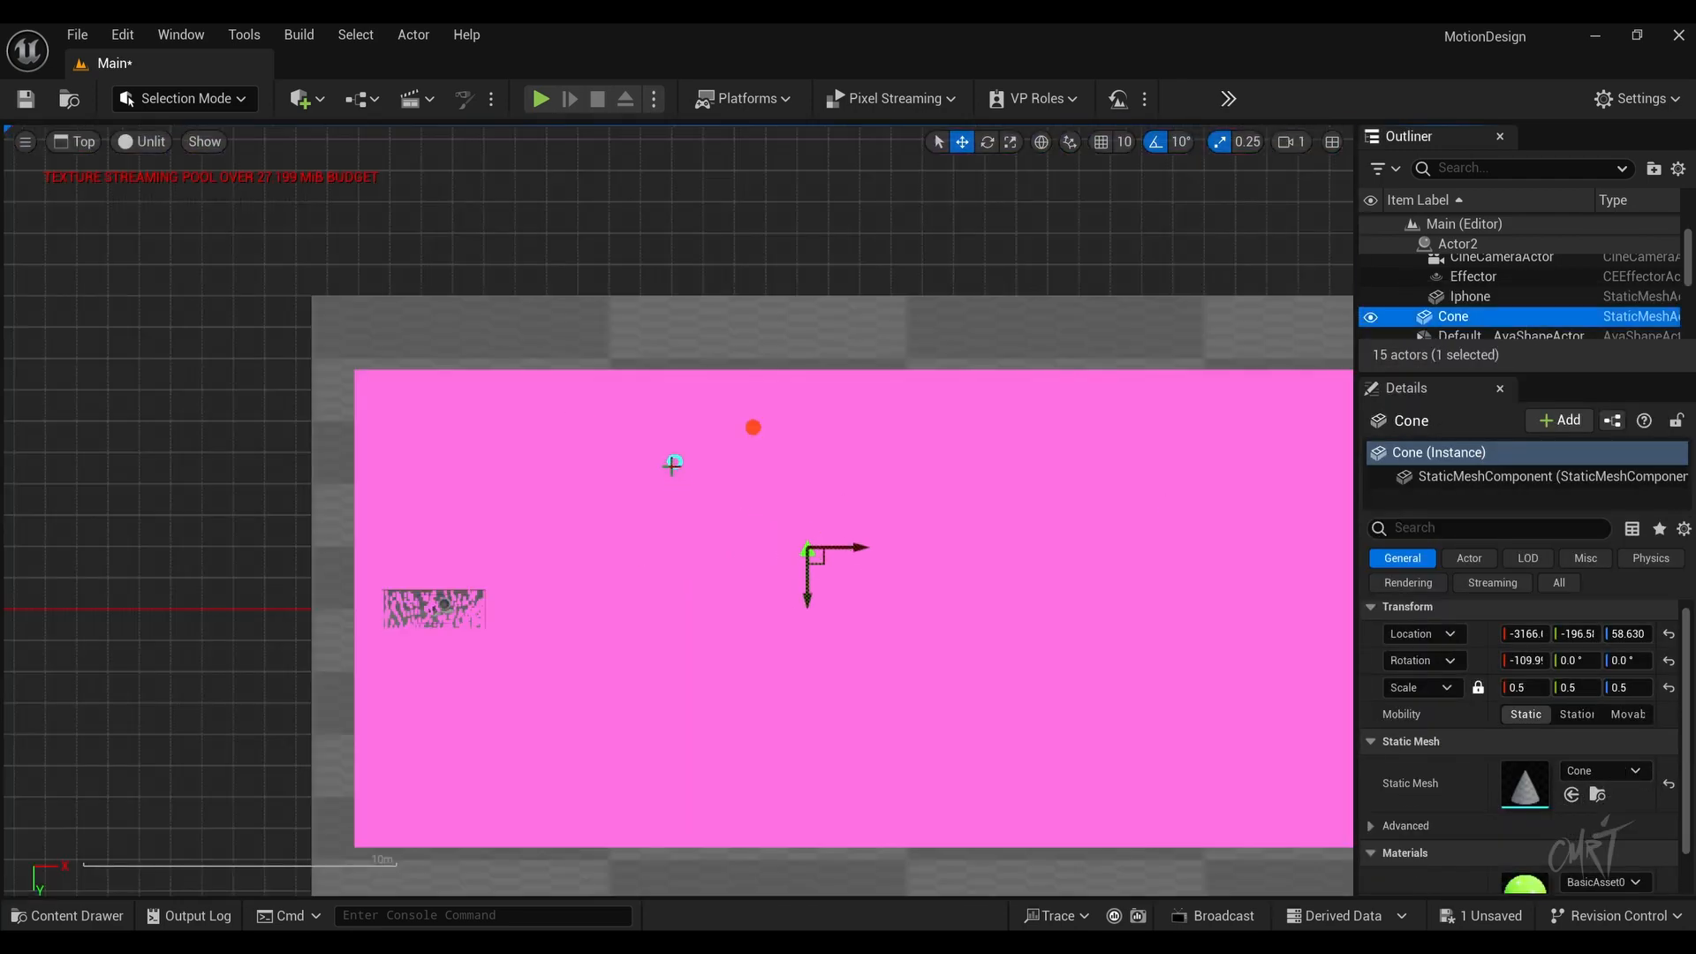
pyautogui.keyDown('shift'); pyautogui.click(674, 465); pyautogui.keyUp('shift')
pyautogui.keyDown('shift'); pyautogui.click(755, 428); pyautogui.keyUp('shift')
pyautogui.scroll(6, 738, 385)
pyautogui.keyDown('shift'); pyautogui.click(603, 576); pyautogui.keyUp('shift')
pyautogui.scroll(-9, 583, 607)
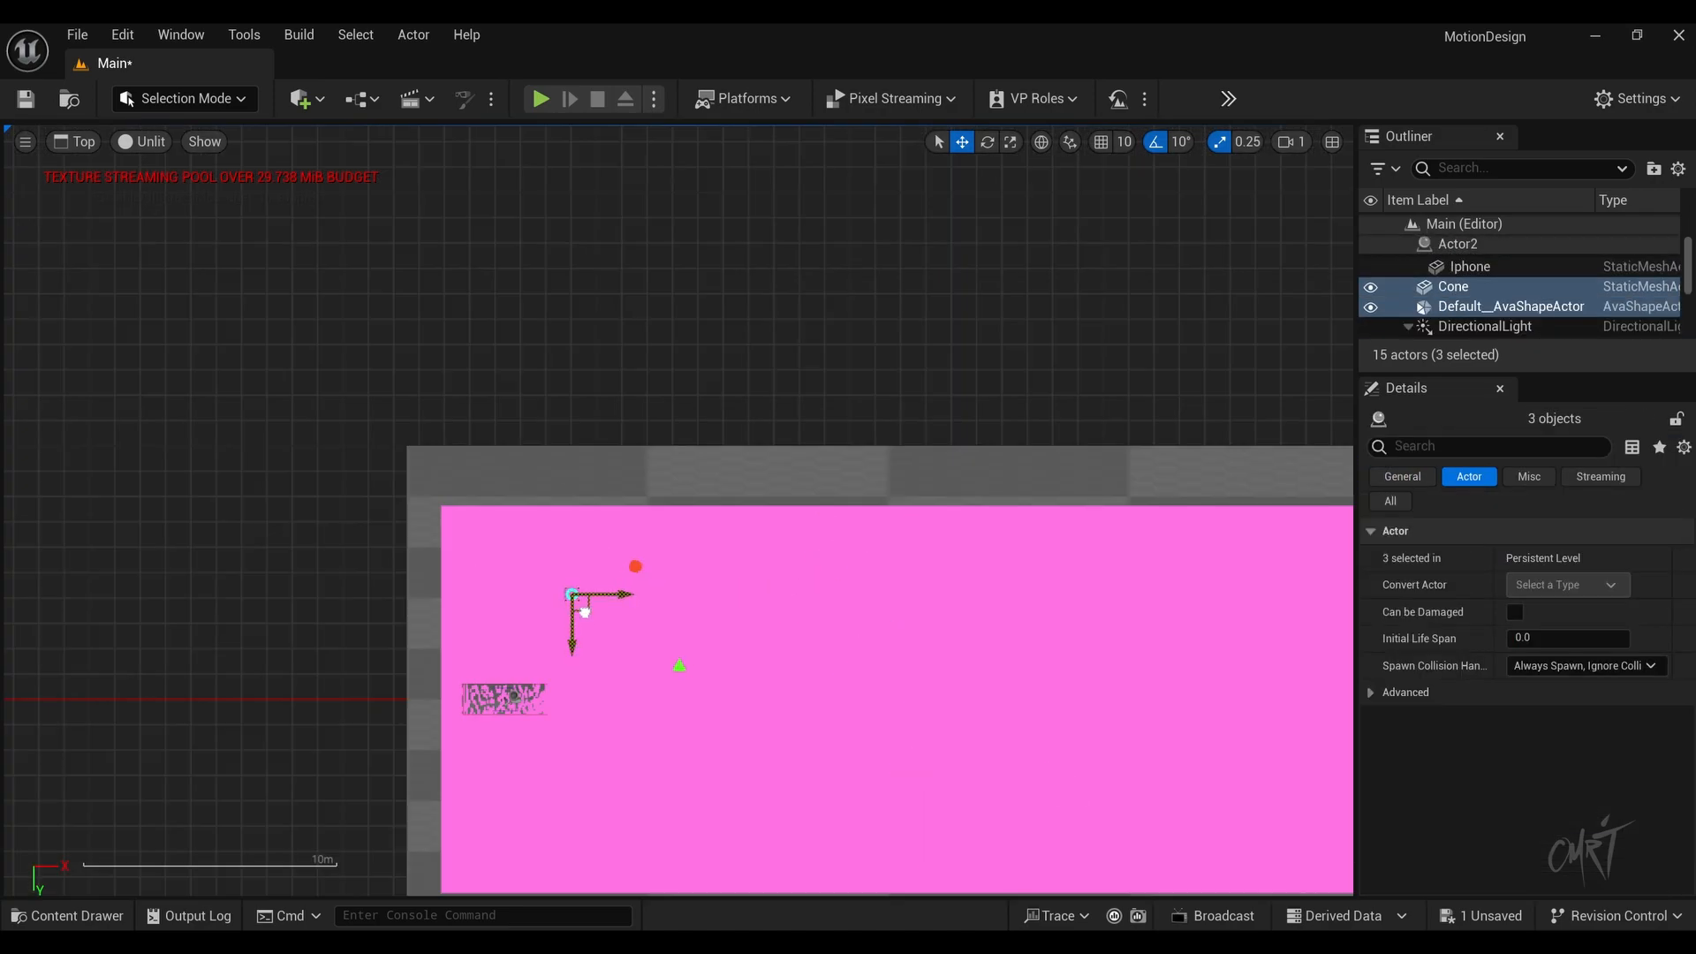
pyautogui.scroll(5, 621, 629)
pyautogui.click(618, 624)
pyautogui.hotkey('ctrl', 'z')
pyautogui.moveTo(617, 625); pyautogui.dragTo(645, 517, button='right')
pyautogui.keyDown('alt'); pyautogui.moveTo(682, 423); pyautogui.dragTo(681, 729); pyautogui.keyUp('alt')
# Step: Duplicate the copied cone, sphere and torus set twice, placing the new sets farther along X at different Y positions
pyautogui.moveTo(716, 703); pyautogui.dragTo(630, 497, button='right')
pyautogui.click(672, 676)
pyautogui.keyDown('shift'); pyautogui.click(594, 497); pyautogui.keyUp('shift')
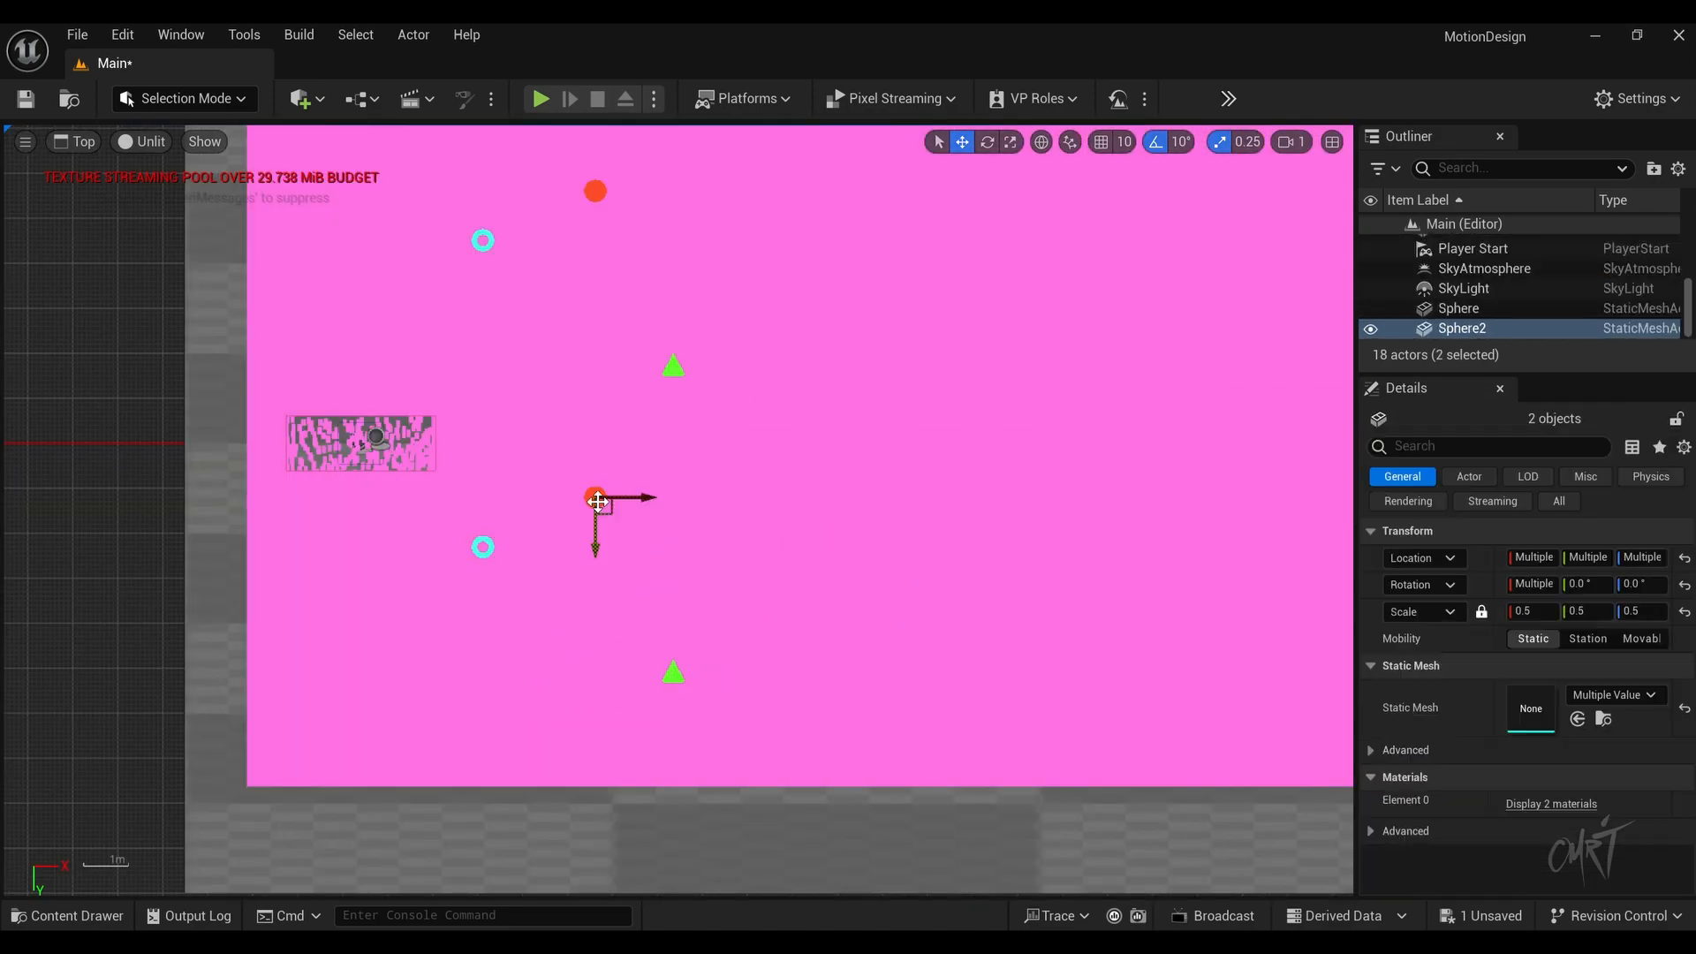
pyautogui.keyDown('shift'); pyautogui.click(483, 546); pyautogui.keyUp('shift')
pyautogui.scroll(-3, 591, 570)
pyautogui.scroll(2, 671, 527)
pyautogui.keyDown('alt'); pyautogui.moveTo(478, 576); pyautogui.dragTo(974, 662); pyautogui.keyUp('alt')
pyautogui.moveTo(1066, 603); pyautogui.dragTo(941, 600, button='right')
pyautogui.keyDown('alt'); pyautogui.moveTo(852, 663); pyautogui.dragTo(1064, 396); pyautogui.keyUp('alt')
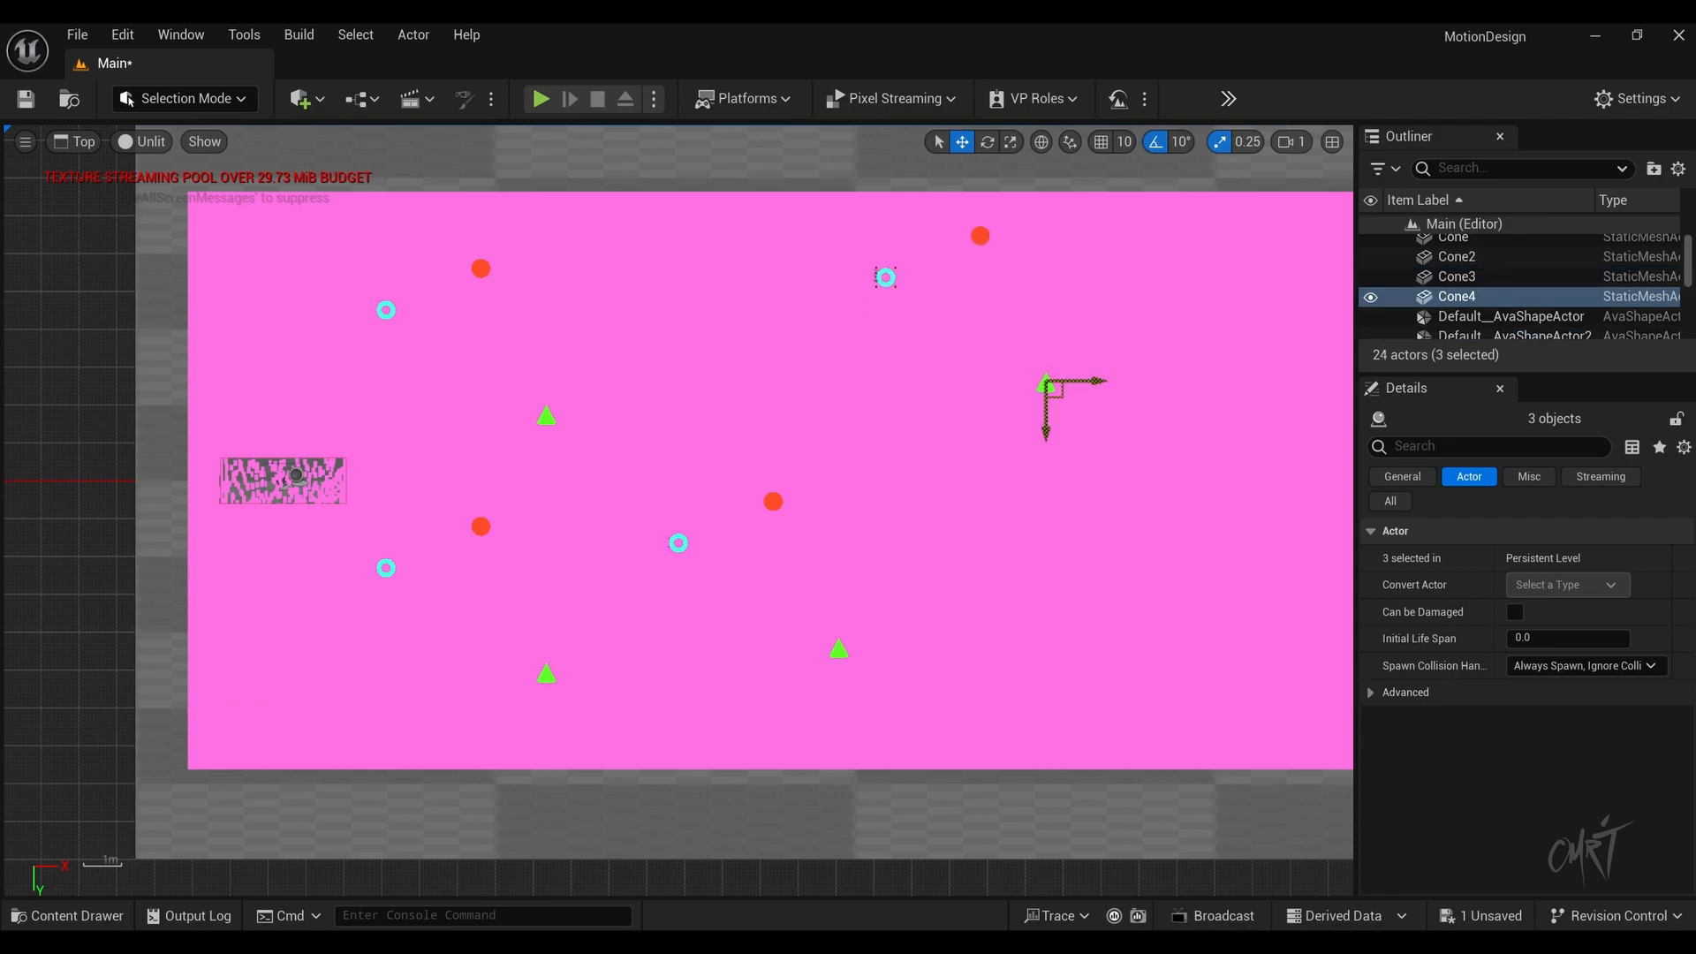
# Step: Shift individual spheres and cones on the pink strip to break up the regular pattern of the copies
pyautogui.click(480, 527)
pyautogui.moveTo(480, 571); pyautogui.dragTo(480, 604)
pyautogui.click(546, 416)
pyautogui.moveTo(546, 458); pyautogui.dragTo(546, 429)
pyautogui.click(772, 500)
pyautogui.moveTo(773, 542); pyautogui.dragTo(773, 571)
pyautogui.click(682, 546)
pyautogui.moveTo(1054, 403); pyautogui.dragTo(995, 420)
pyautogui.scroll(-2, 994, 420)
pyautogui.moveTo(994, 421); pyautogui.dragTo(654, 404, button='right')
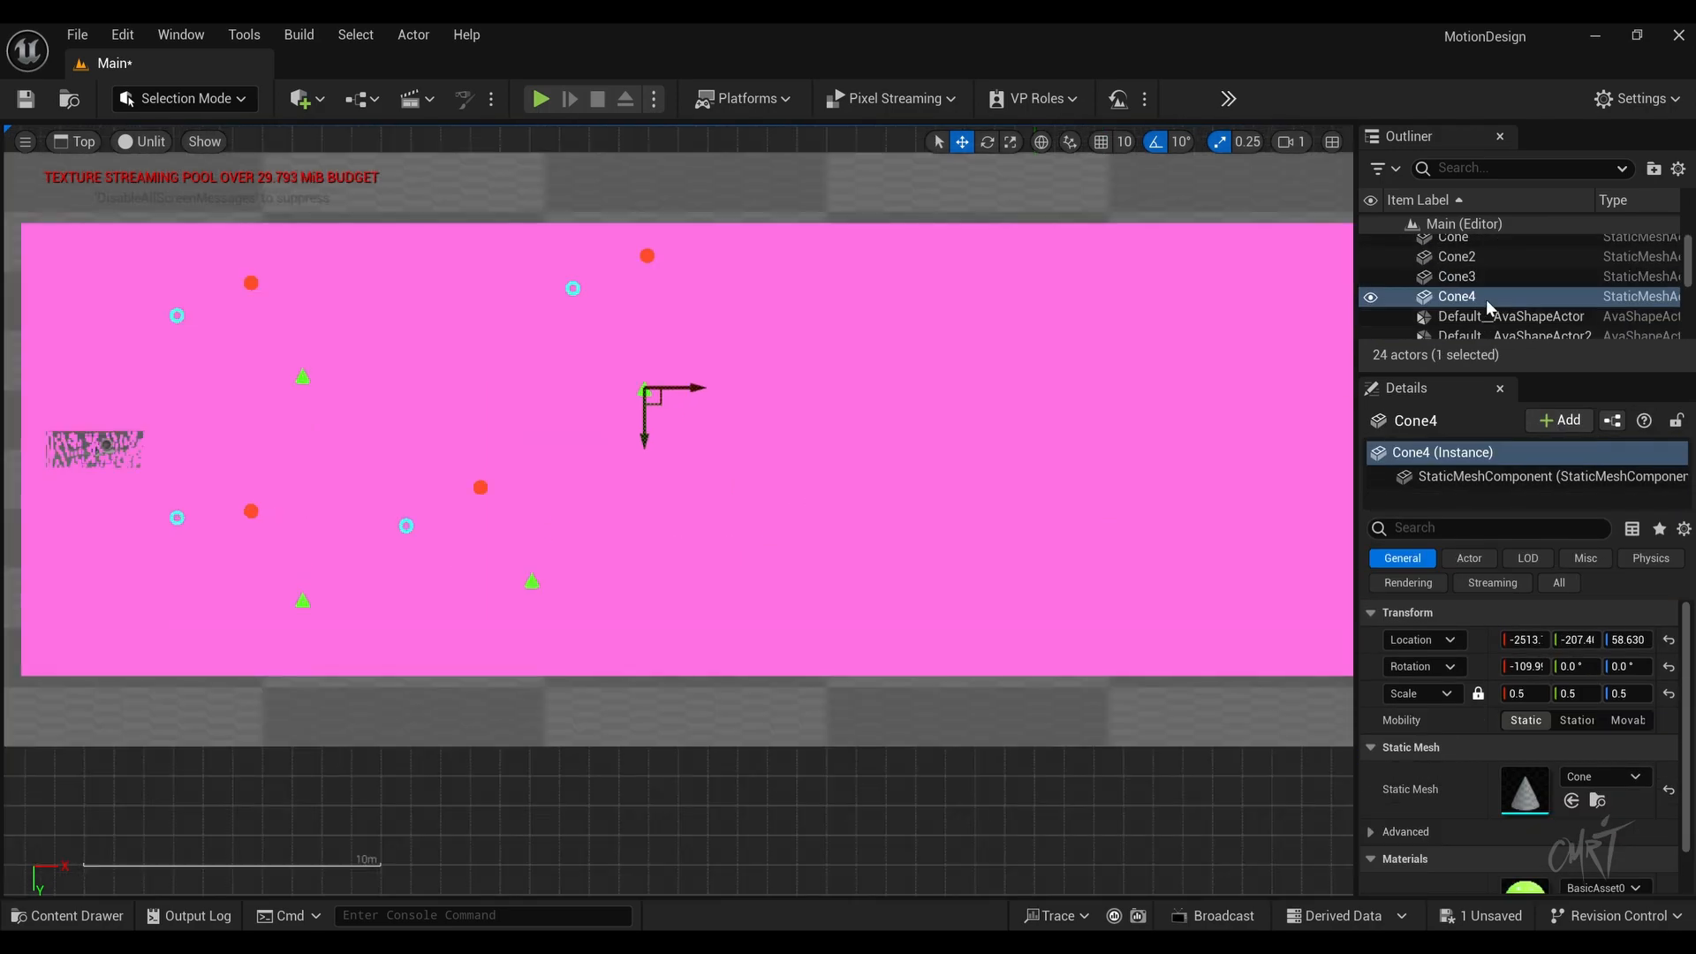
# Step: Select the four spheres and duplicate them farther along X on the pink strip
pyautogui.click(1476, 240)
pyautogui.keyDown('shift'); pyautogui.click(1484, 316); pyautogui.keyUp('shift')
pyautogui.scroll(-2, 542, 519)
pyautogui.click(1492, 332)
pyautogui.keyDown('shift'); pyautogui.click(1484, 328); pyautogui.keyUp('shift')
pyautogui.keyDown('alt'); pyautogui.moveTo(638, 322); pyautogui.dragTo(1023, 373); pyautogui.keyUp('alt')
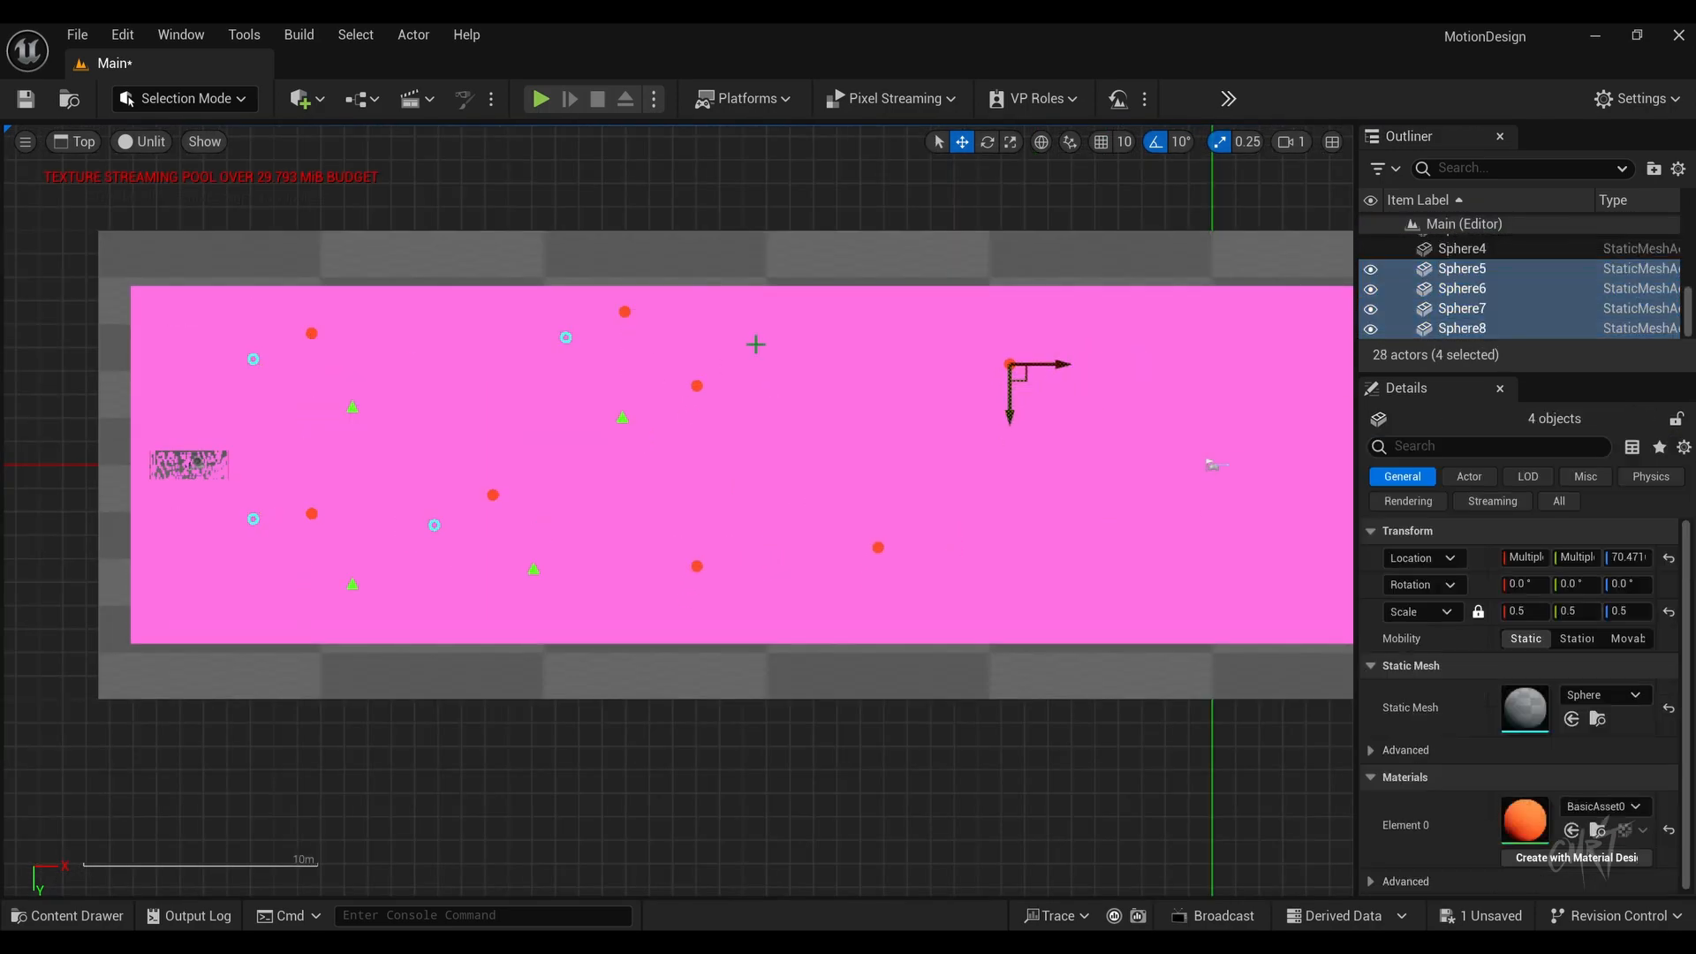
# Step: Keep duplicating the groups of spheres along X until they cover the whole length of the pink strip
pyautogui.scroll(-6, 753, 344)
pyautogui.moveTo(753, 344); pyautogui.dragTo(427, 409, button='right')
pyautogui.keyDown('alt'); pyautogui.moveTo(559, 429); pyautogui.dragTo(1079, 423); pyautogui.keyUp('alt')
pyautogui.click(832, 432)
pyautogui.scroll(-5, 1484, 291)
pyautogui.click(1483, 269)
pyautogui.keyDown('shift'); pyautogui.click(1501, 335); pyautogui.keyUp('shift')
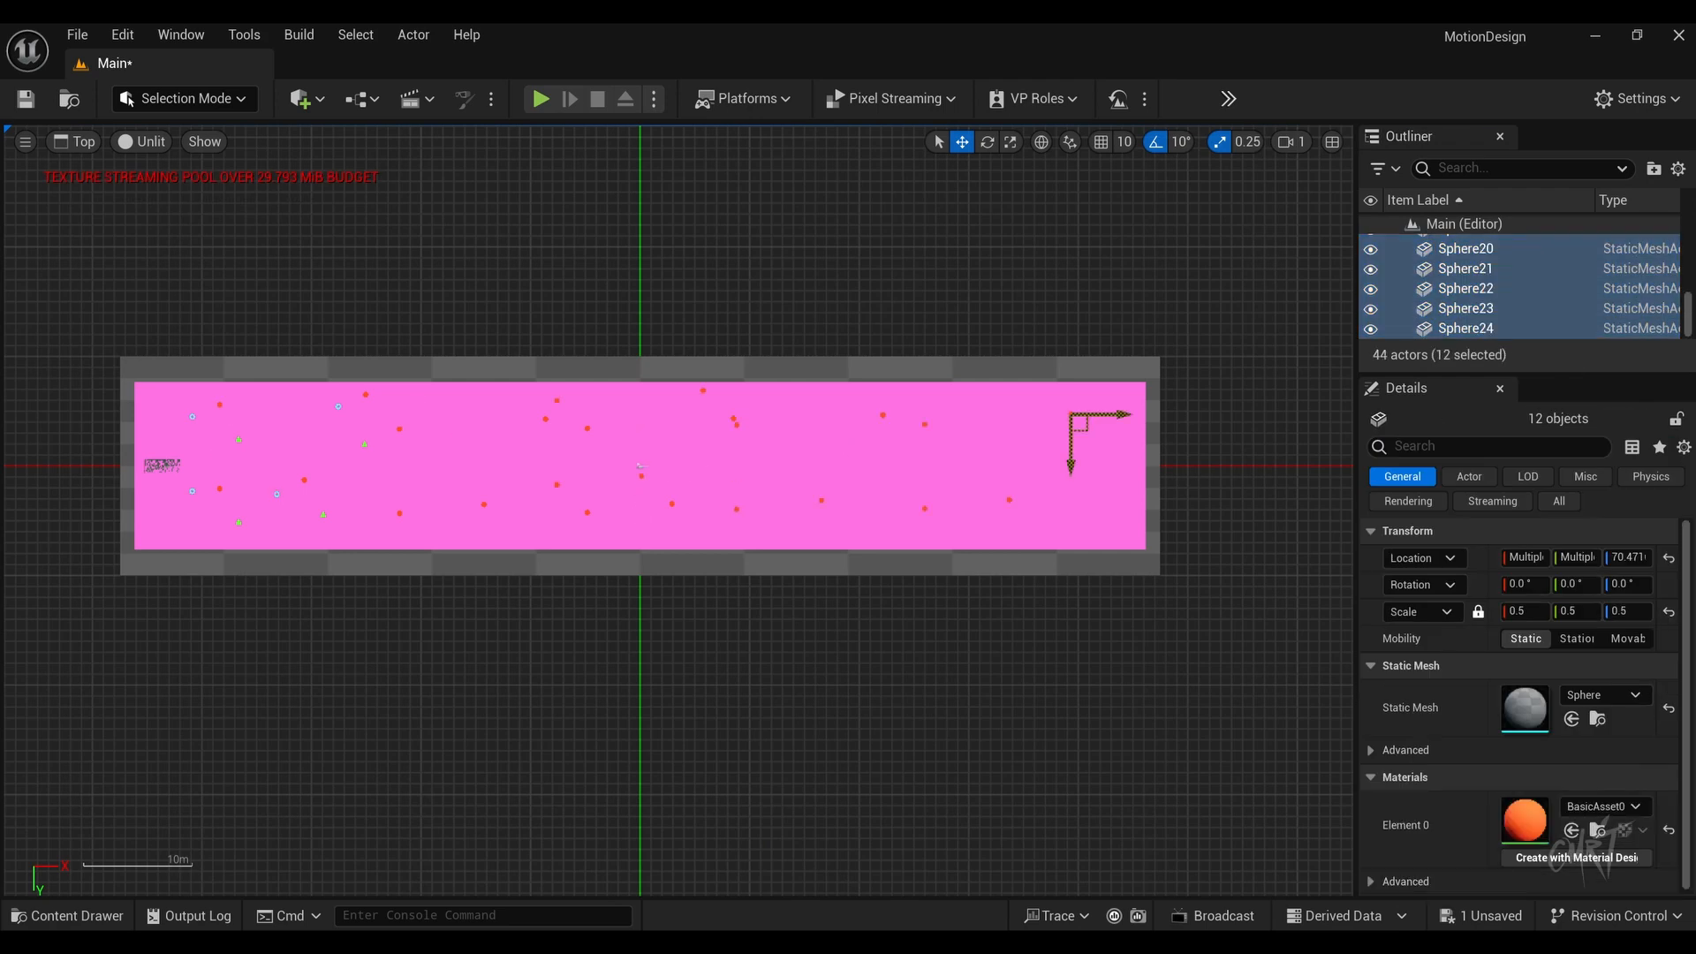
# Step: Select the four toruses and duplicate them repeatedly along X to the far end of the pink strip
pyautogui.scroll(8, 1428, 280)
pyautogui.click(1495, 243)
pyautogui.scroll(-1, 1495, 265)
pyautogui.keyDown('shift'); pyautogui.click(1495, 264); pyautogui.keyUp('shift')
pyautogui.scroll(1, 346, 431)
pyautogui.keyDown('alt'); pyautogui.moveTo(349, 417); pyautogui.dragTo(410, 420); pyautogui.keyUp('alt')
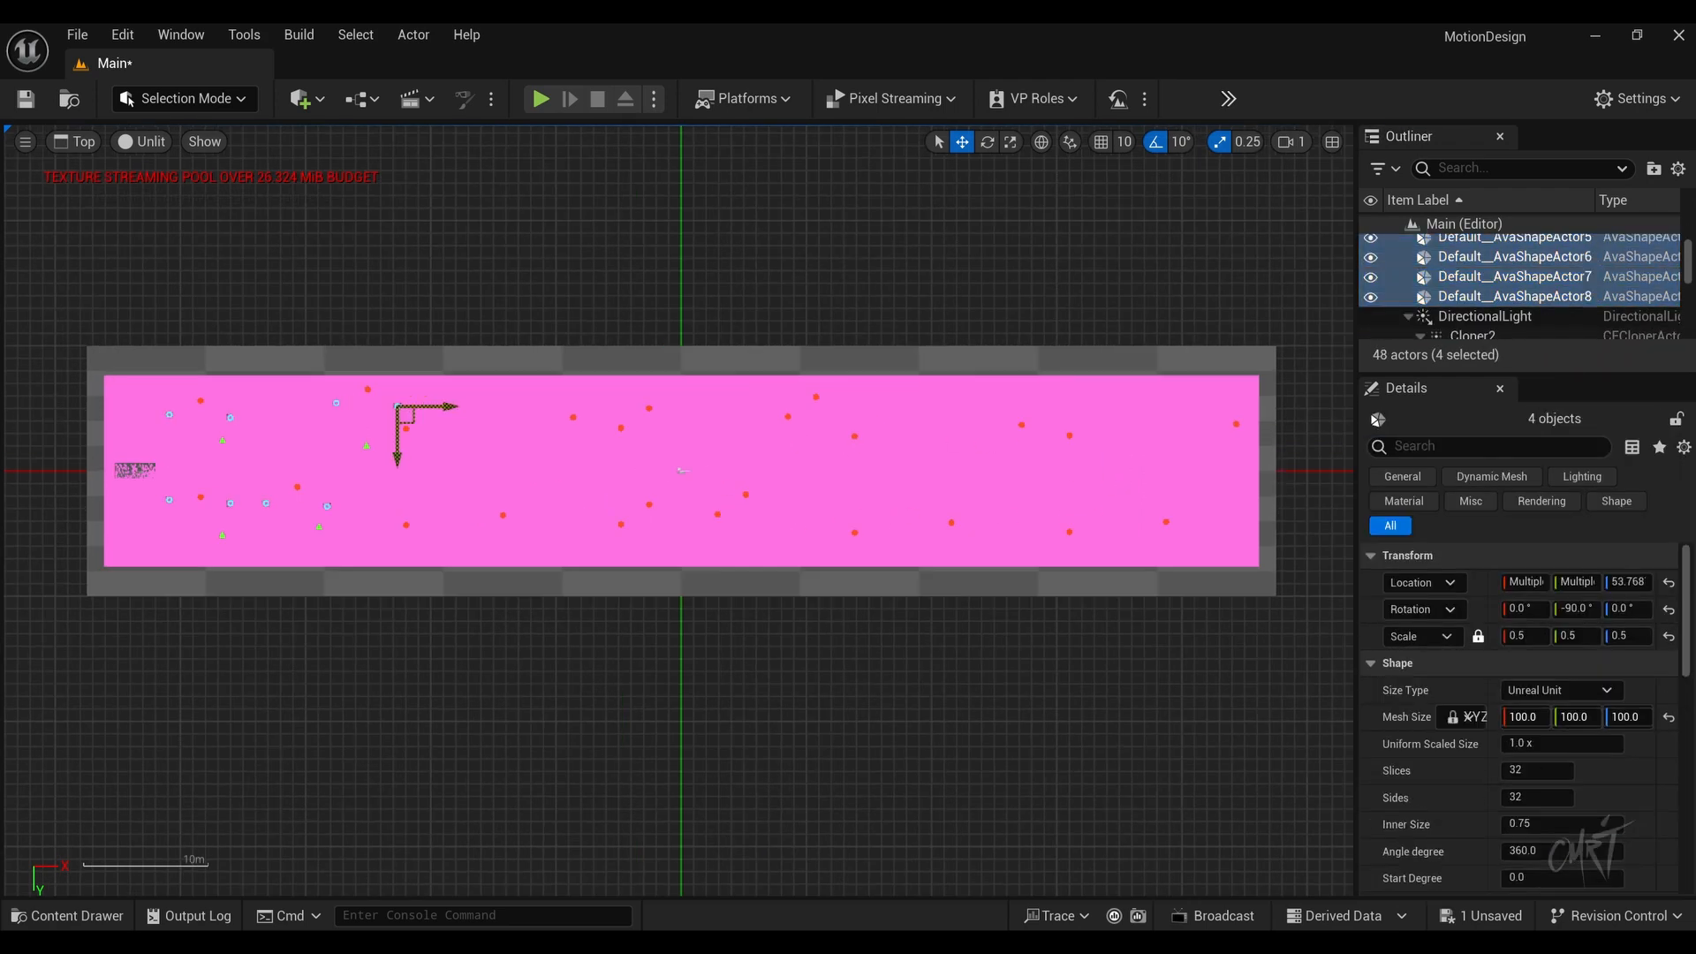
pyautogui.scroll(1, 514, 377)
pyautogui.moveTo(514, 377); pyautogui.dragTo(322, 350, button='right')
pyautogui.keyDown('alt'); pyautogui.moveTo(855, 409); pyautogui.dragTo(1192, 406); pyautogui.keyUp('alt')
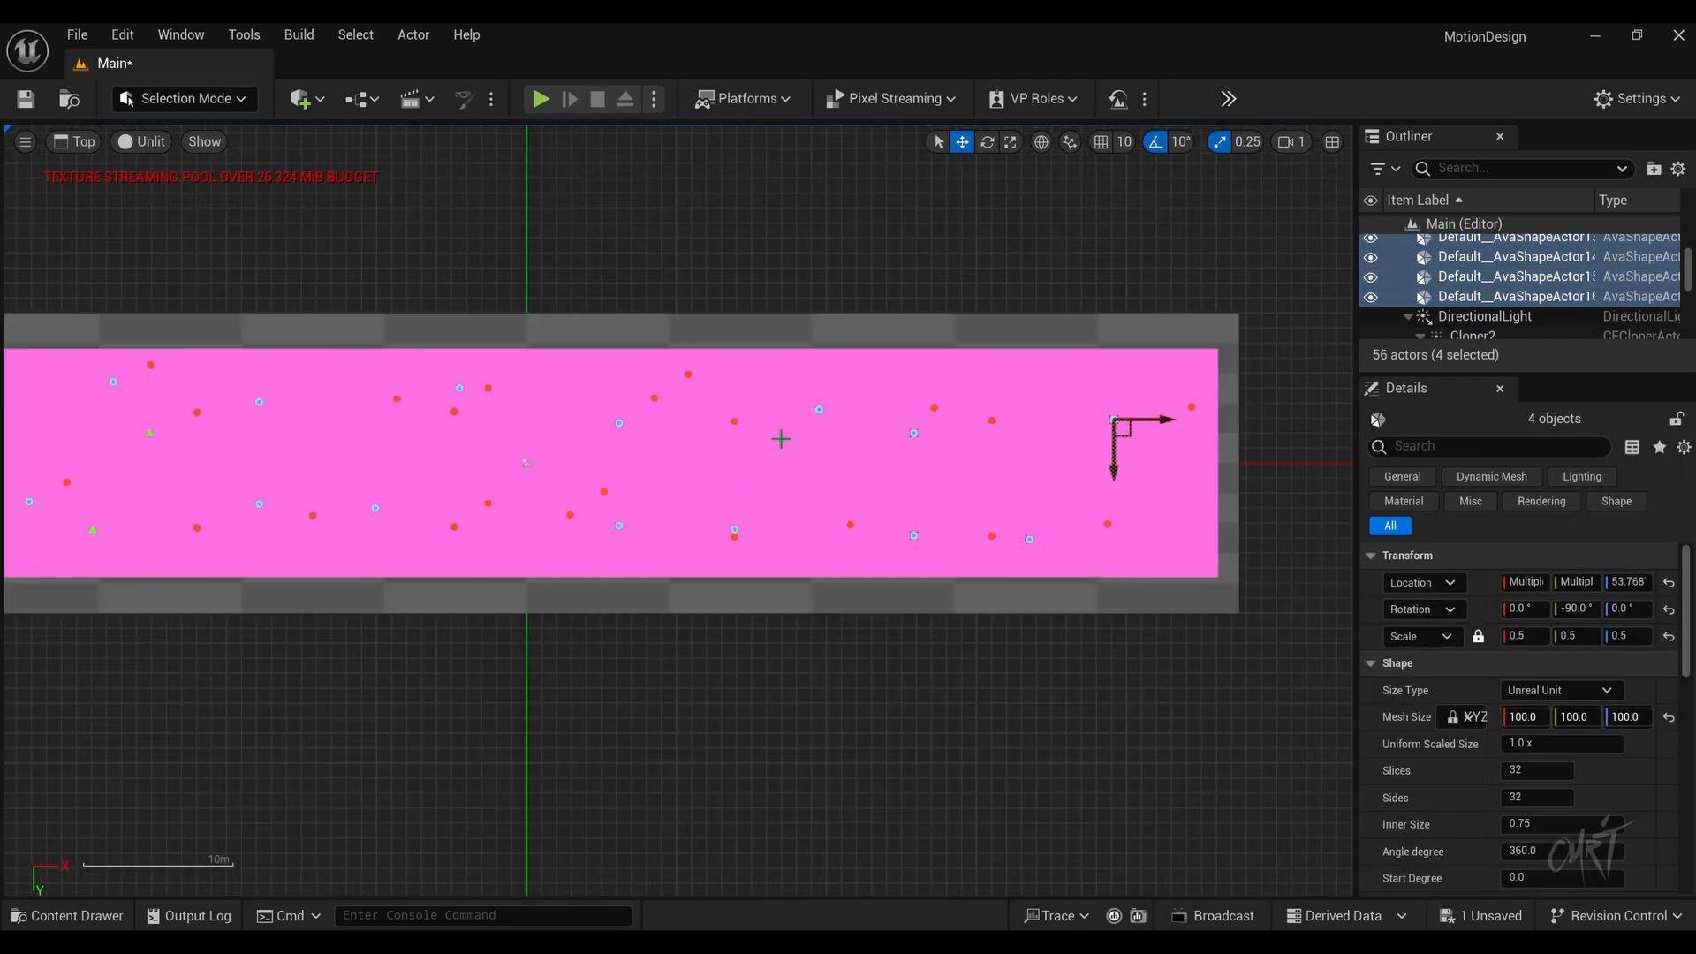
pyautogui.moveTo(99, 449); pyautogui.dragTo(743, 548, button='right')
# Step: Return to the perspective view and import Iphone.fbx from Downloads > iphonr into the Phone content folder
pyautogui.hotkey('alt', 'g')
pyautogui.press('Escape')
pyautogui.hotkey('ctrl', 'space')
pyautogui.moveTo(743, 742); pyautogui.dragTo(801, 460)
pyautogui.rightClick(798, 692)
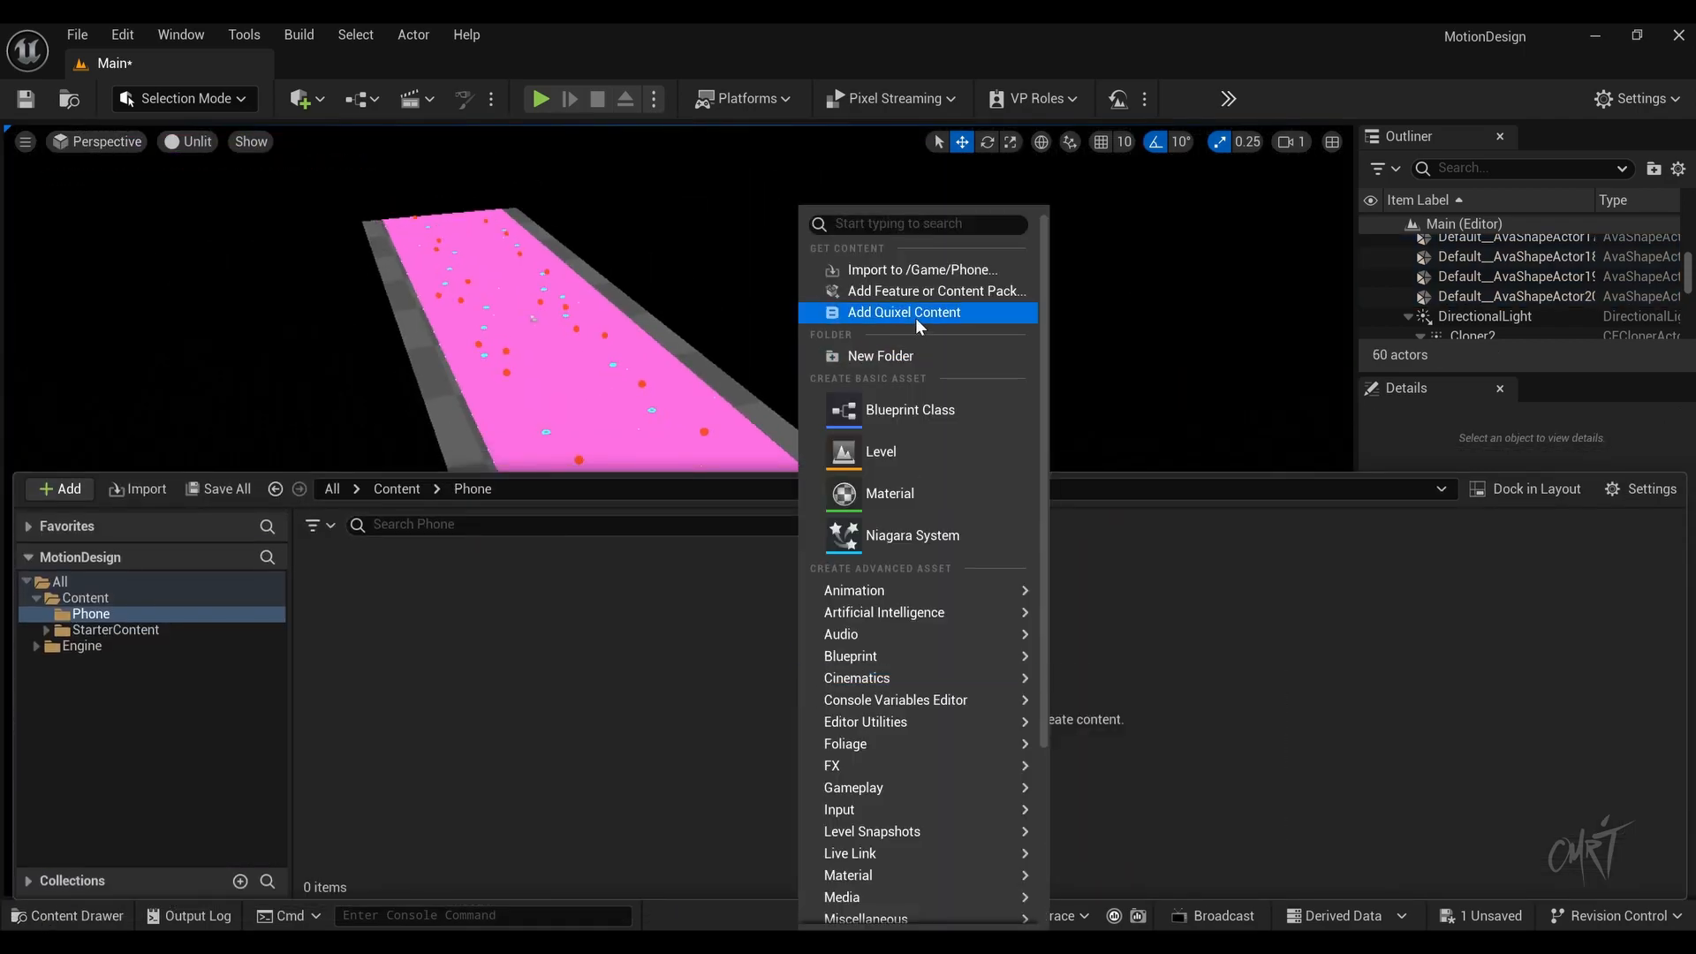
pyautogui.click(904, 270)
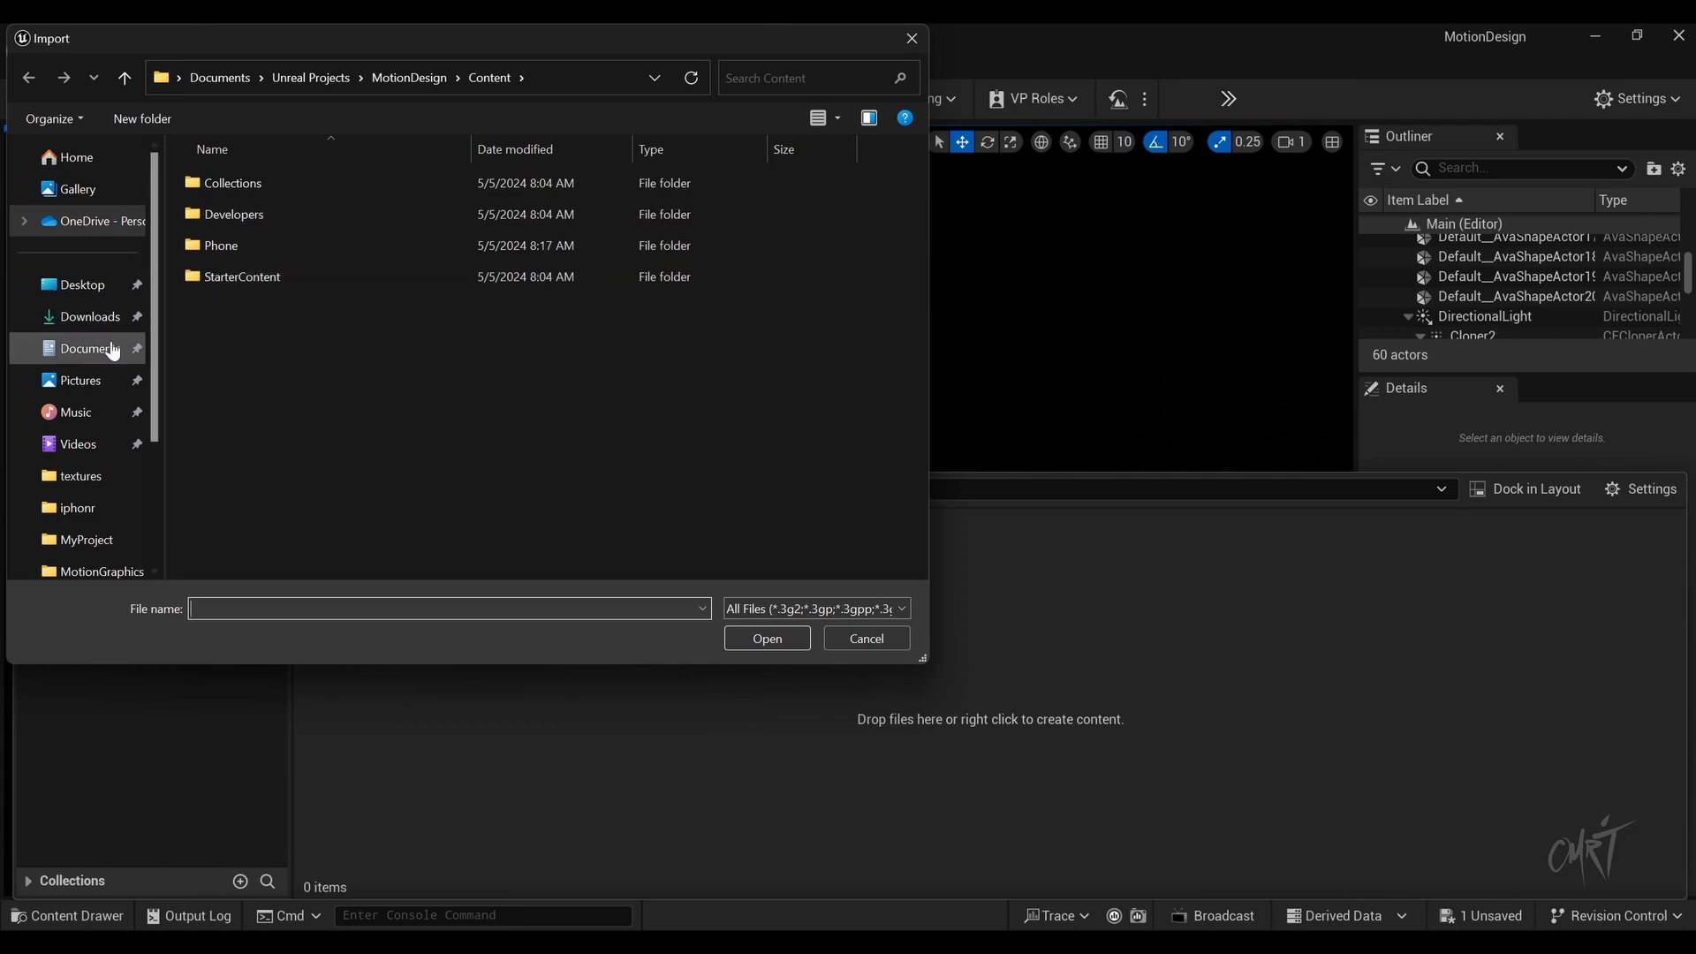
pyautogui.click(81, 316)
pyautogui.doubleClick(237, 207)
pyautogui.click(237, 208)
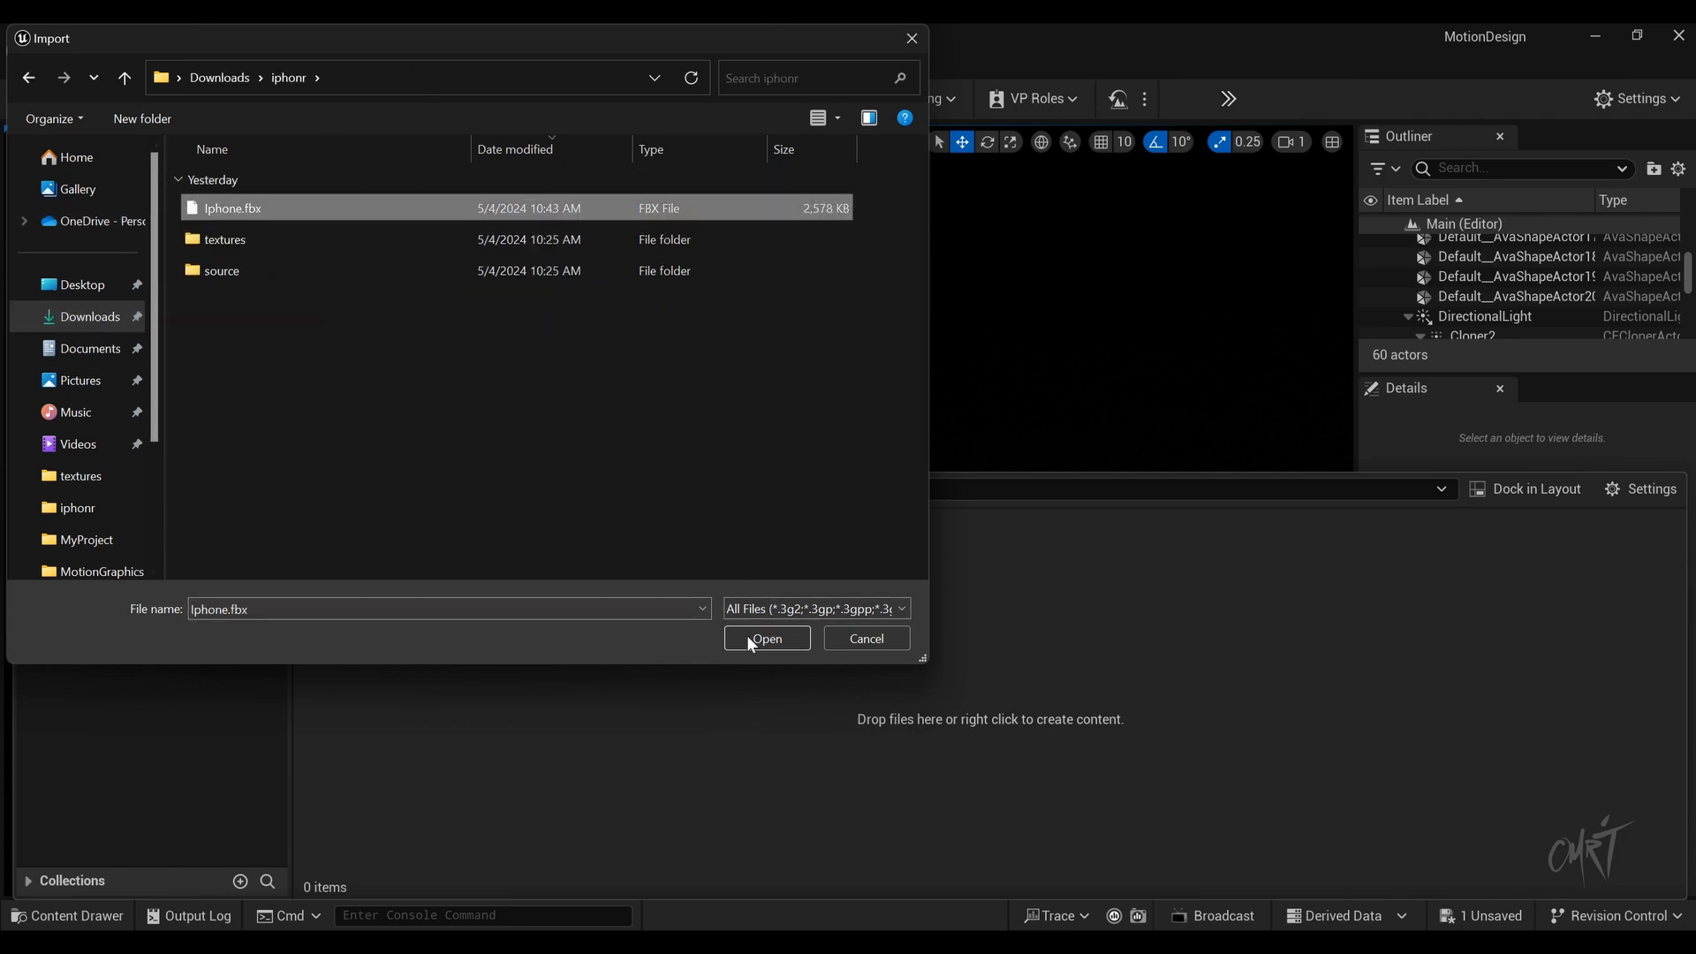
pyautogui.click(749, 636)
pyautogui.click(758, 861)
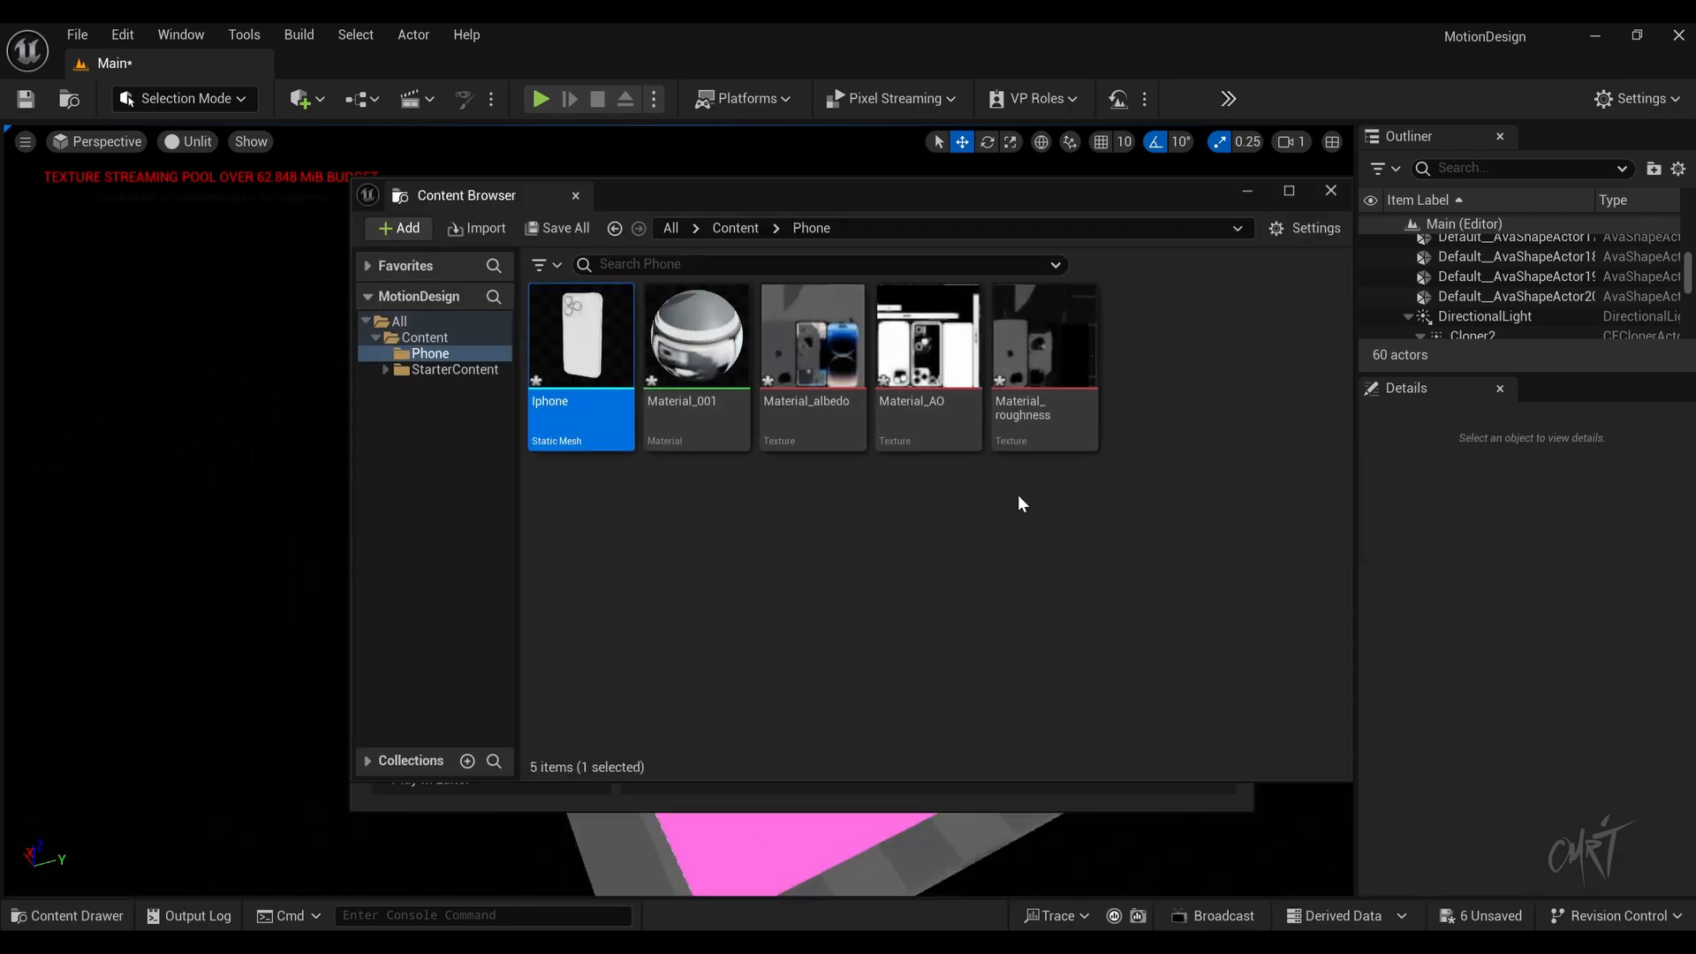
# Step: Place the imported Iphone mesh in the level at a scale of 0.05
pyautogui.doubleClick(652, 362)
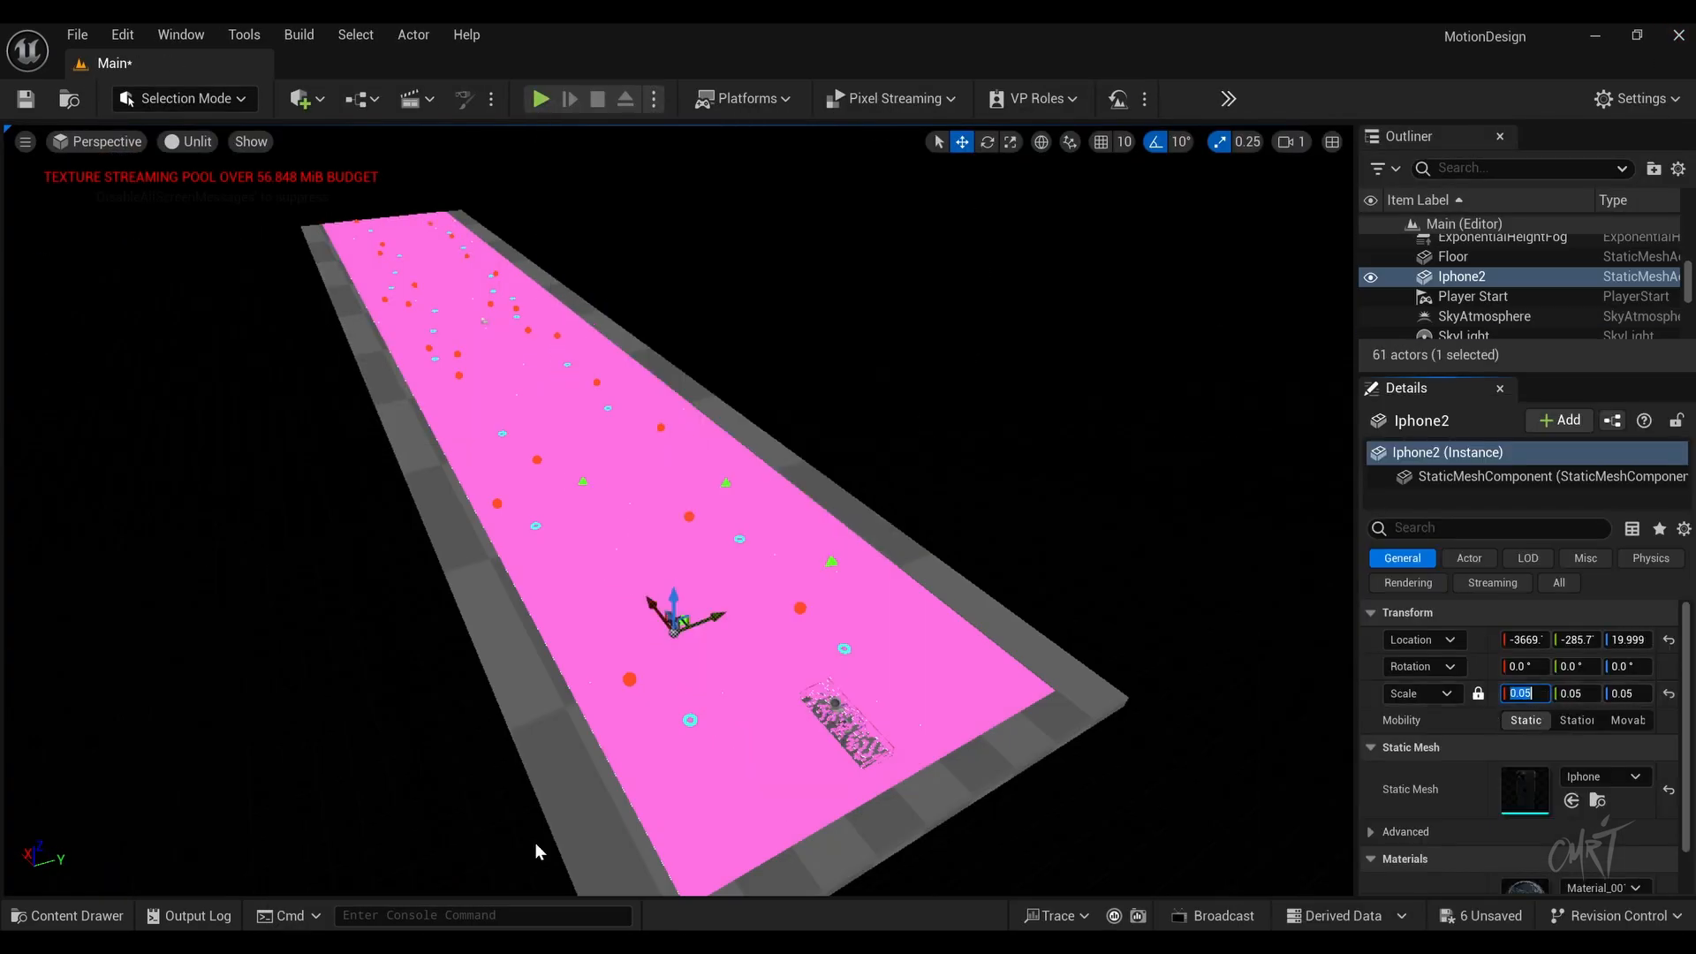
pyautogui.press('f')
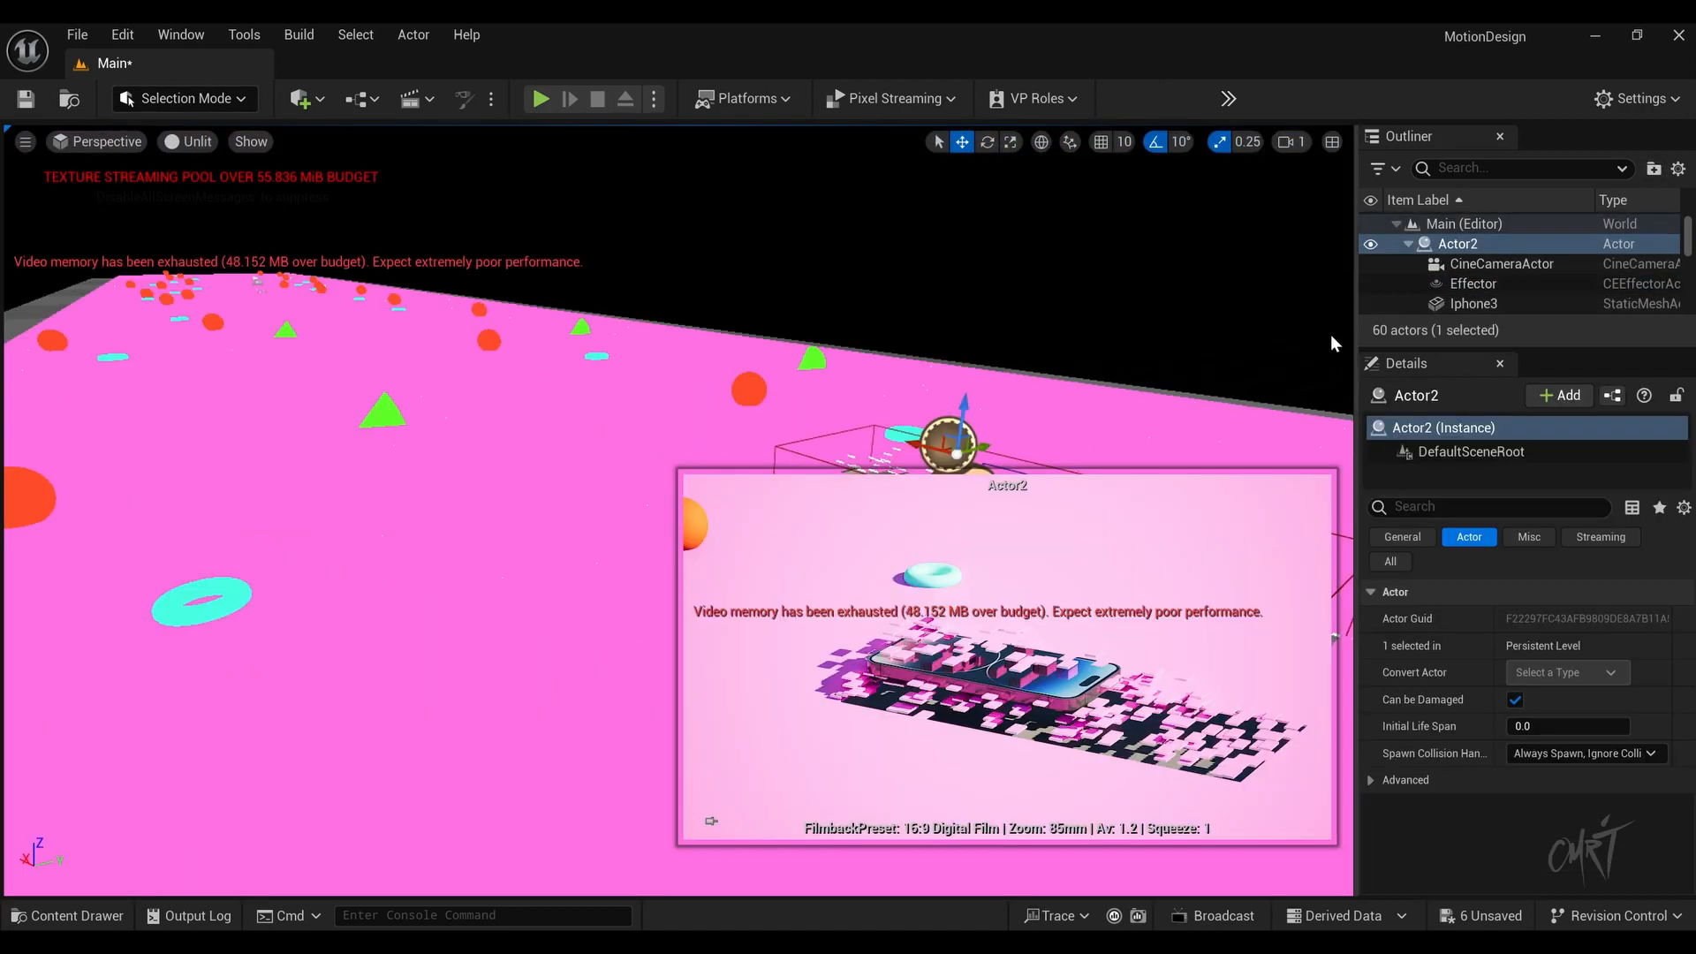
# Step: Create a level sequence named NewLevelSequence in the Content folder
pyautogui.click(430, 100)
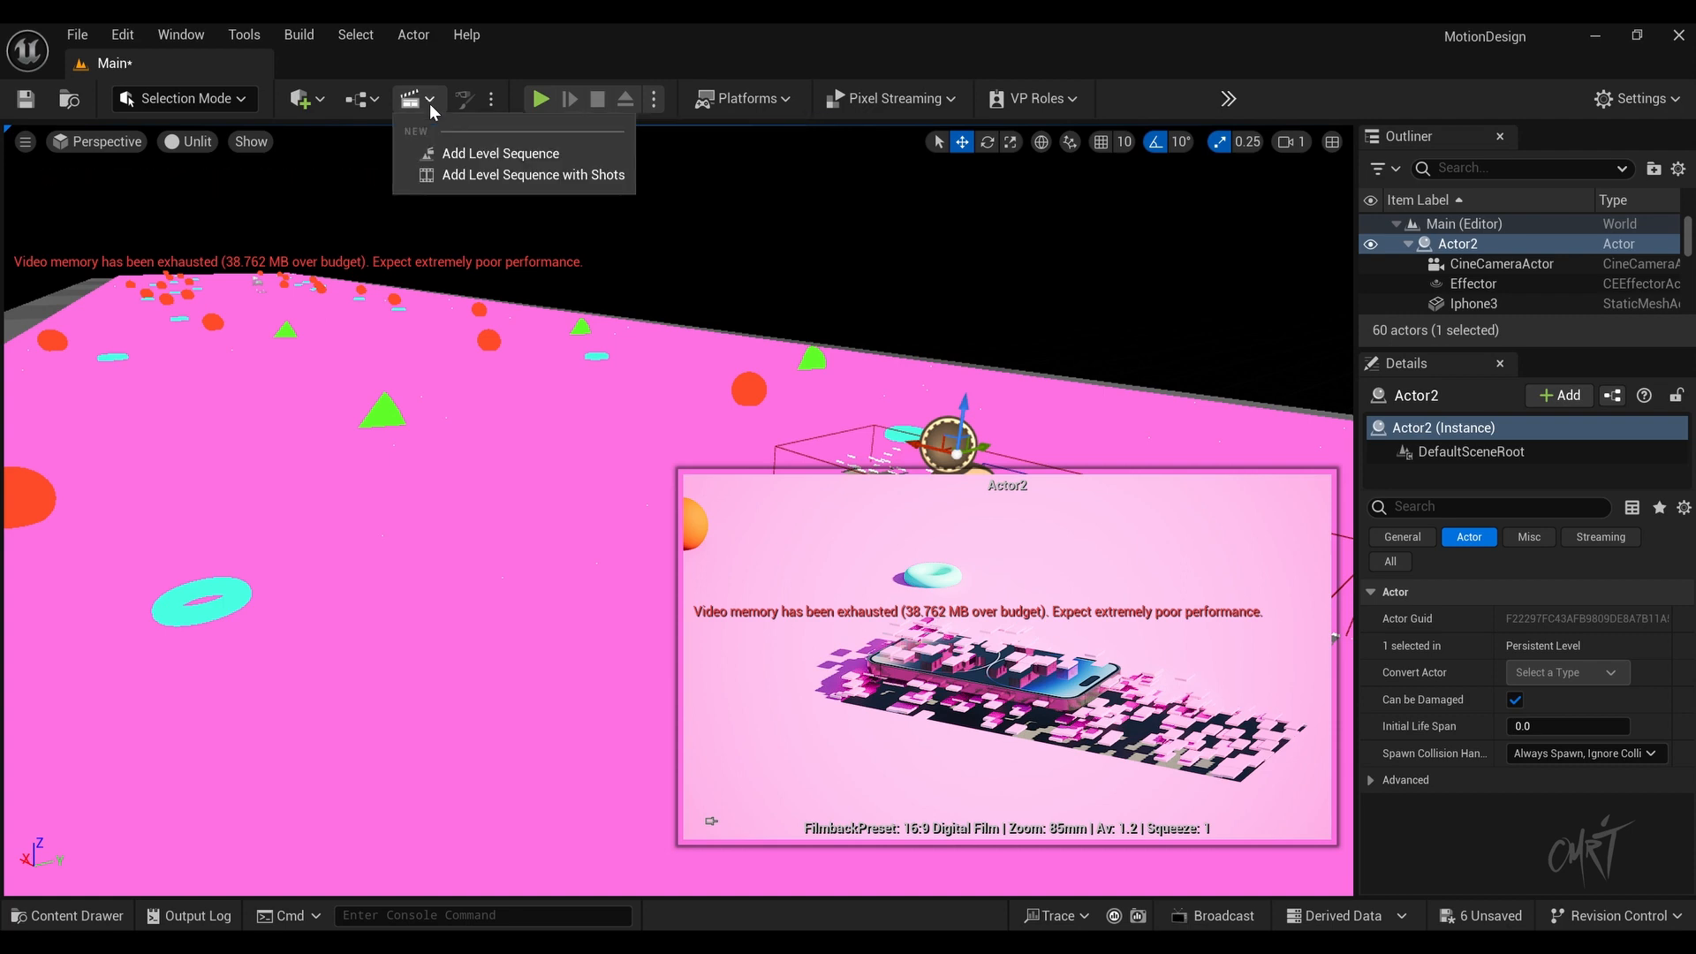
pyautogui.click(488, 155)
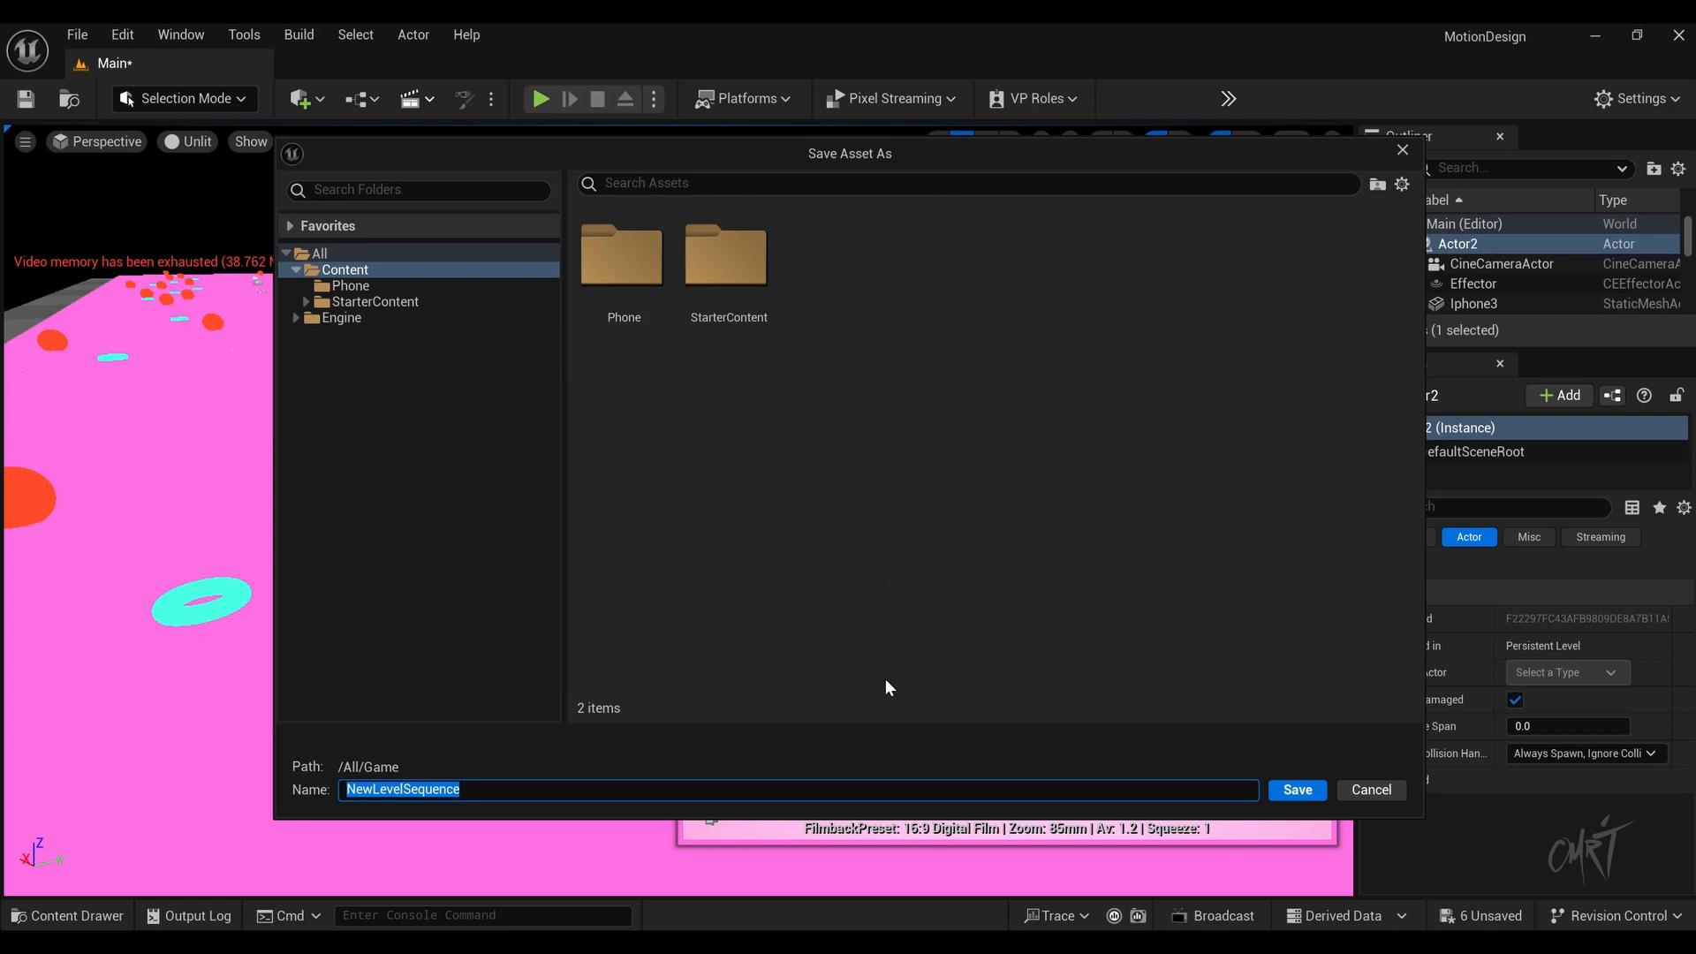
pyautogui.click(1295, 789)
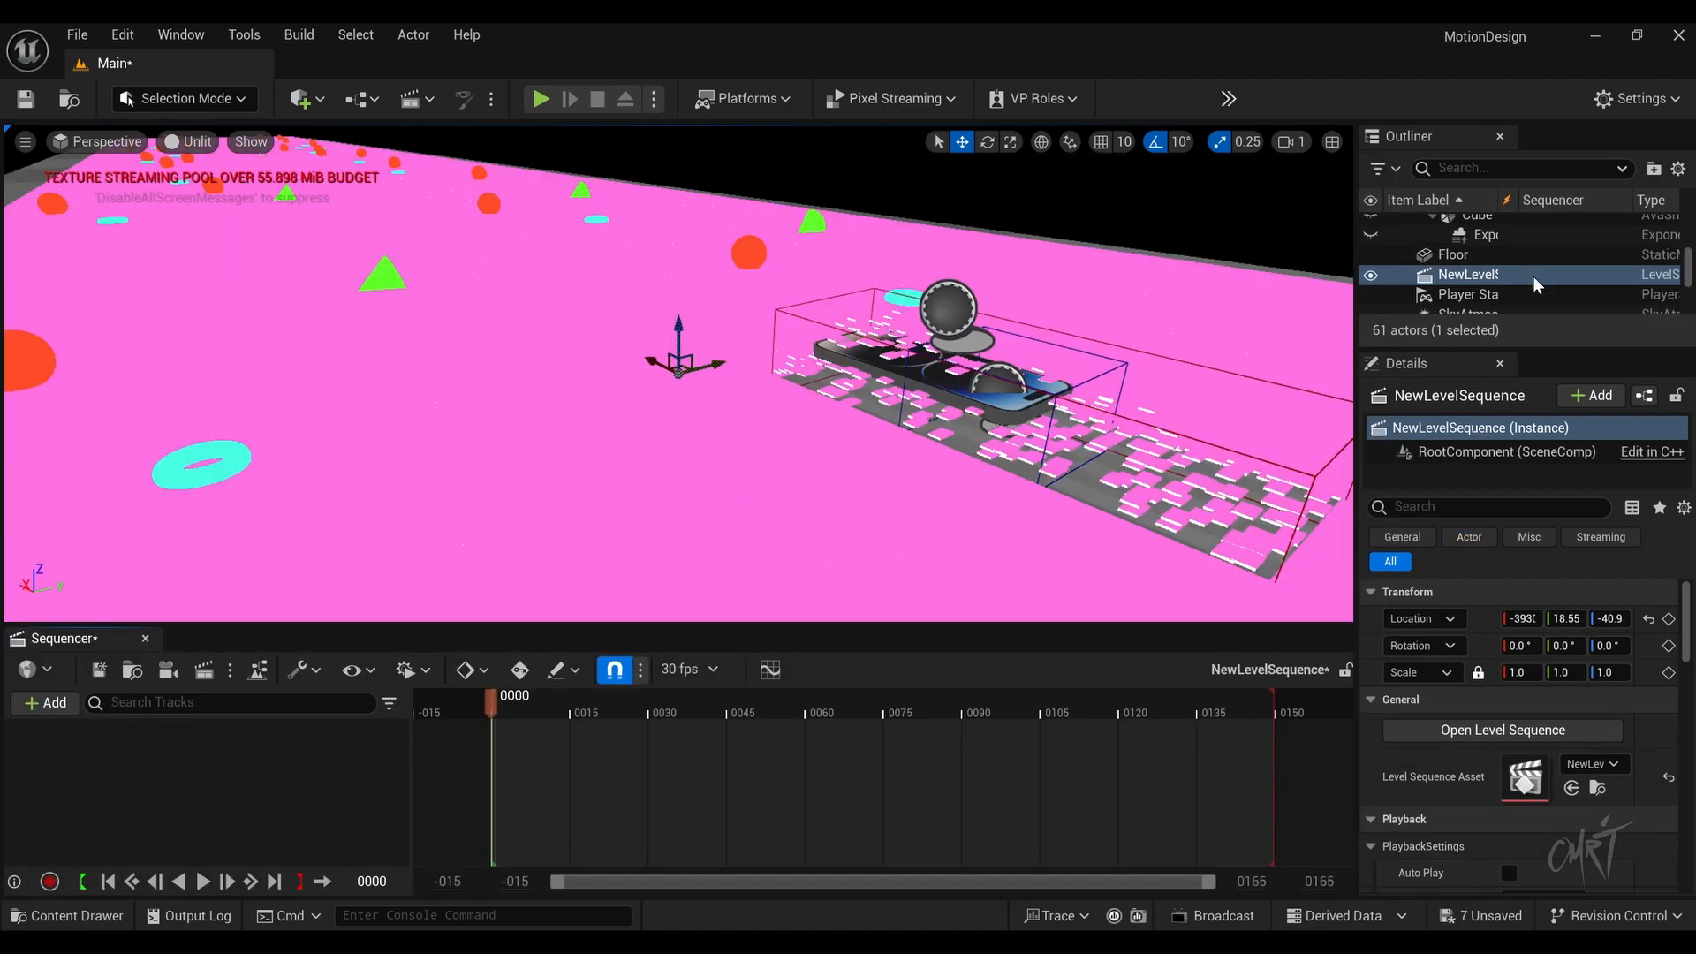
# Step: Add the Effector, Iphone3 and Actor2 to the level sequence as tracks
pyautogui.scroll(10, 1533, 275)
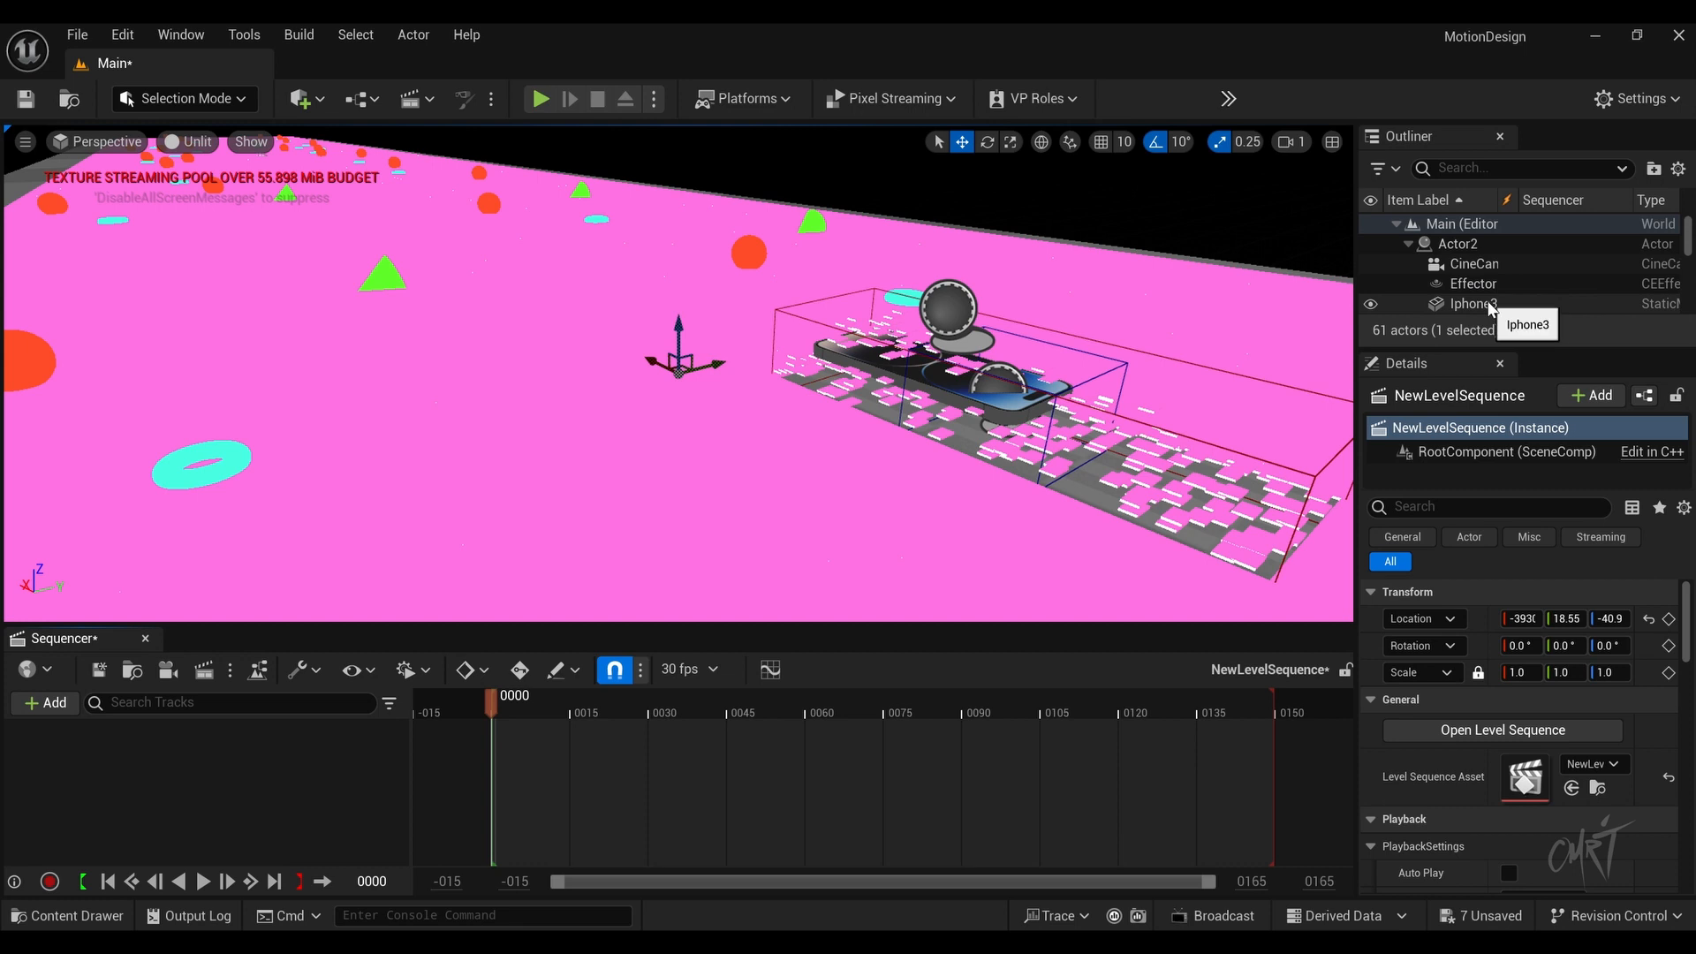
pyautogui.scroll(-1, 1504, 304)
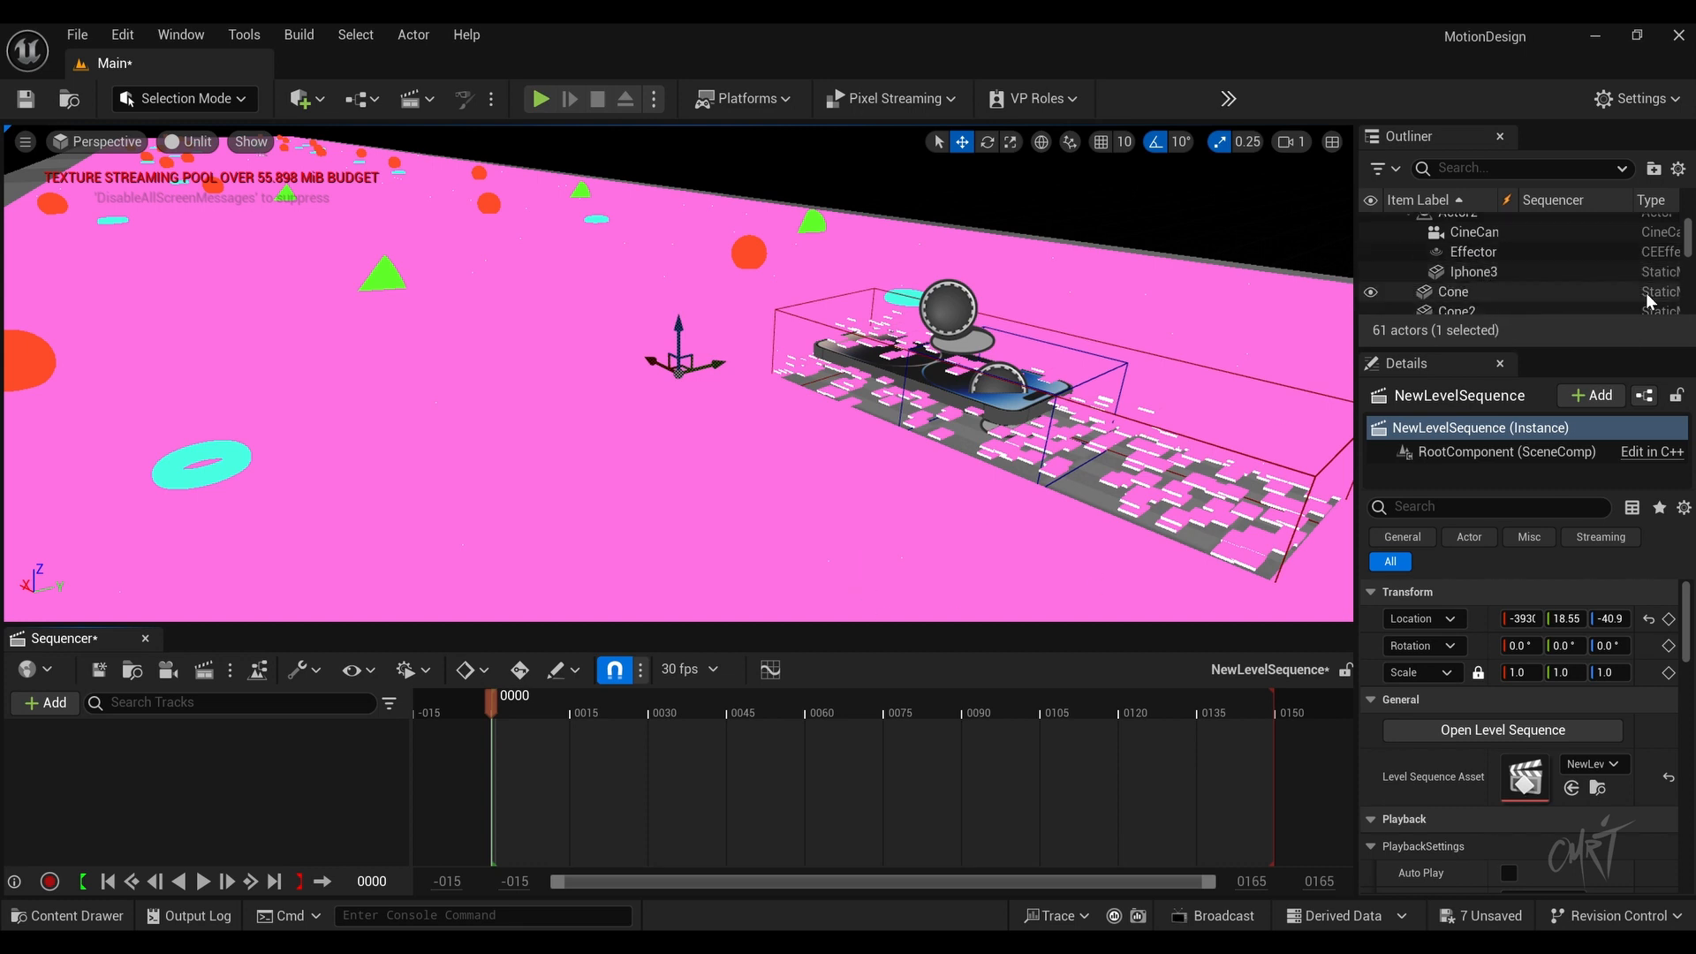
pyautogui.moveTo(1473, 250); pyautogui.dragTo(146, 806)
pyautogui.scroll(1, 1480, 291)
pyautogui.moveTo(1480, 304); pyautogui.dragTo(203, 804)
pyautogui.moveTo(1458, 244); pyautogui.dragTo(231, 825)
# Step: Detach Cloner2 from its parent to the level root and add it to the level sequence
pyautogui.scroll(-8, 1517, 276)
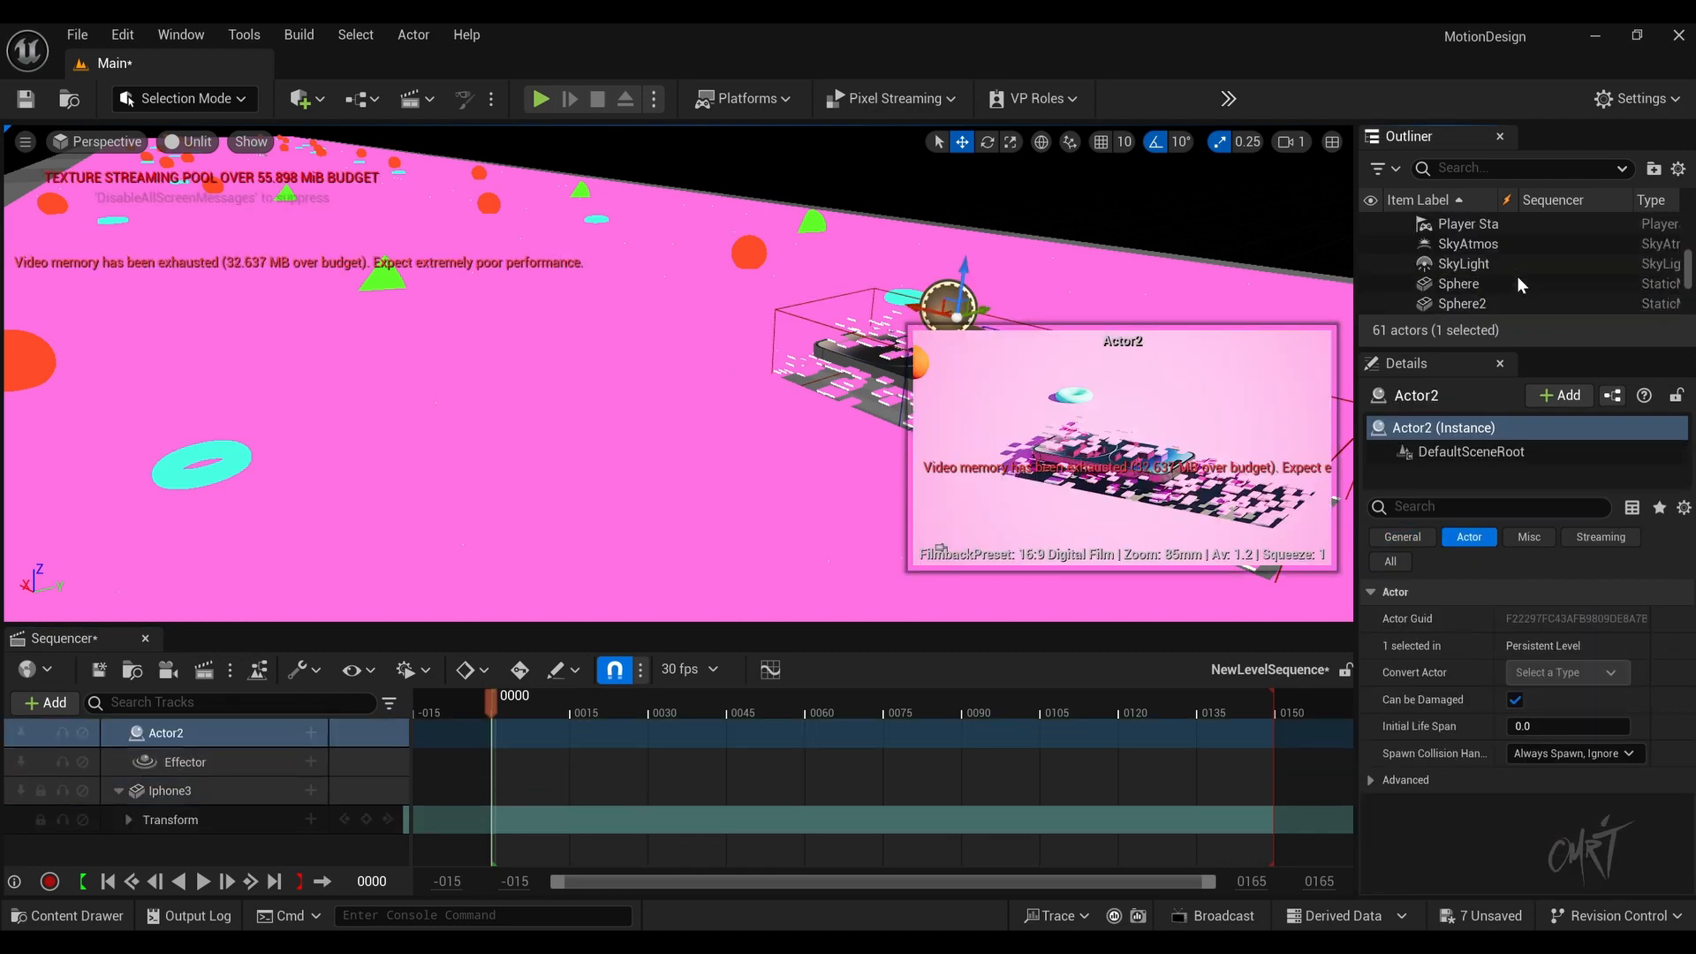
pyautogui.scroll(2, 1517, 276)
pyautogui.moveTo(1571, 347); pyautogui.dragTo(1571, 630)
pyautogui.click(1466, 356)
pyautogui.moveTo(1466, 356); pyautogui.dragTo(1457, 316)
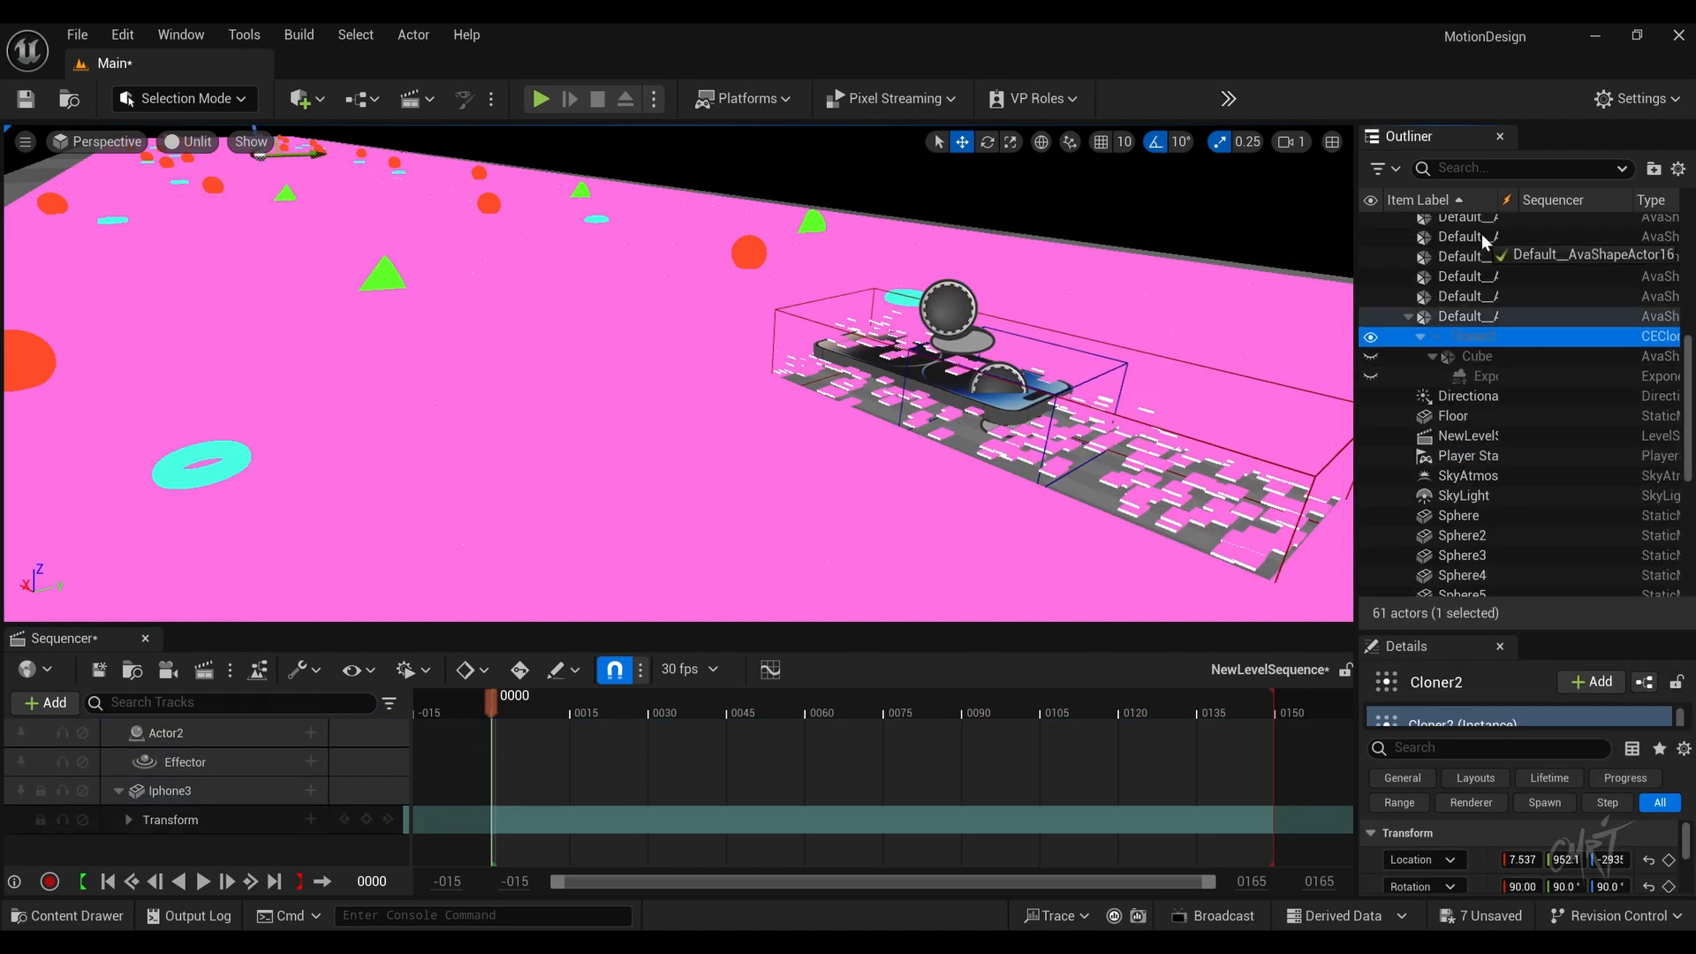
pyautogui.moveTo(1483, 238); pyautogui.dragTo(1483, 233)
pyautogui.scroll(3, 1492, 322)
pyautogui.moveTo(1467, 402); pyautogui.dragTo(221, 777)
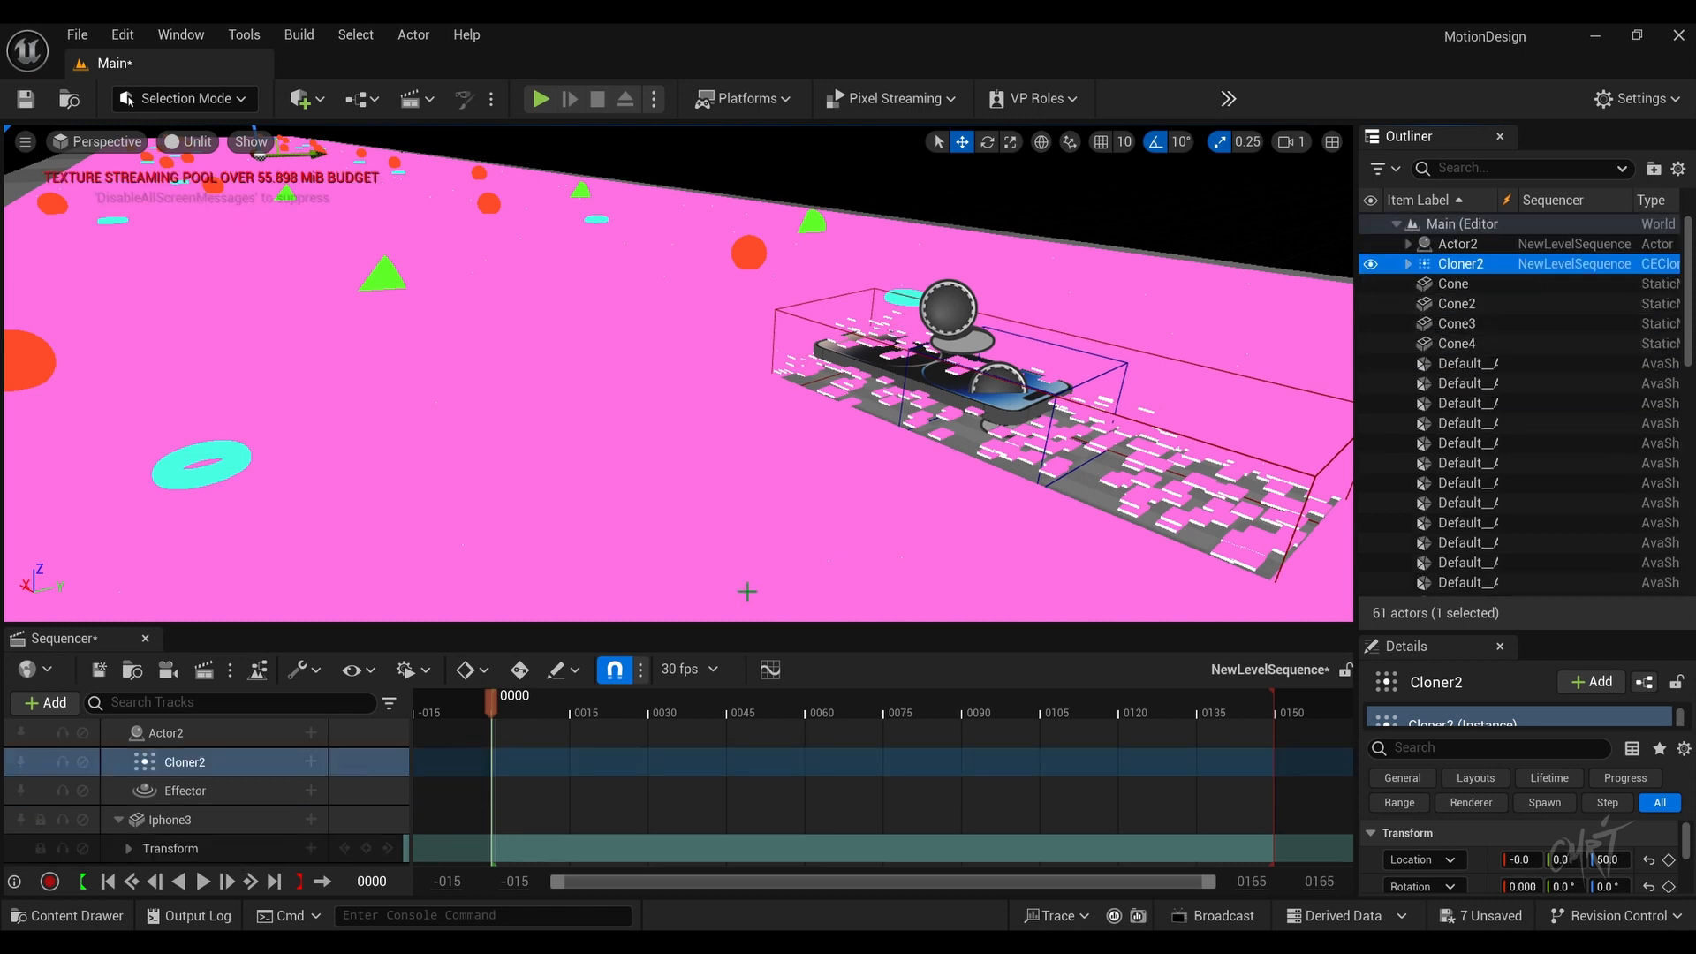
# Step: Add a Transform track to Actor2 in the level sequence
pyautogui.click(230, 732)
pyautogui.click(311, 733)
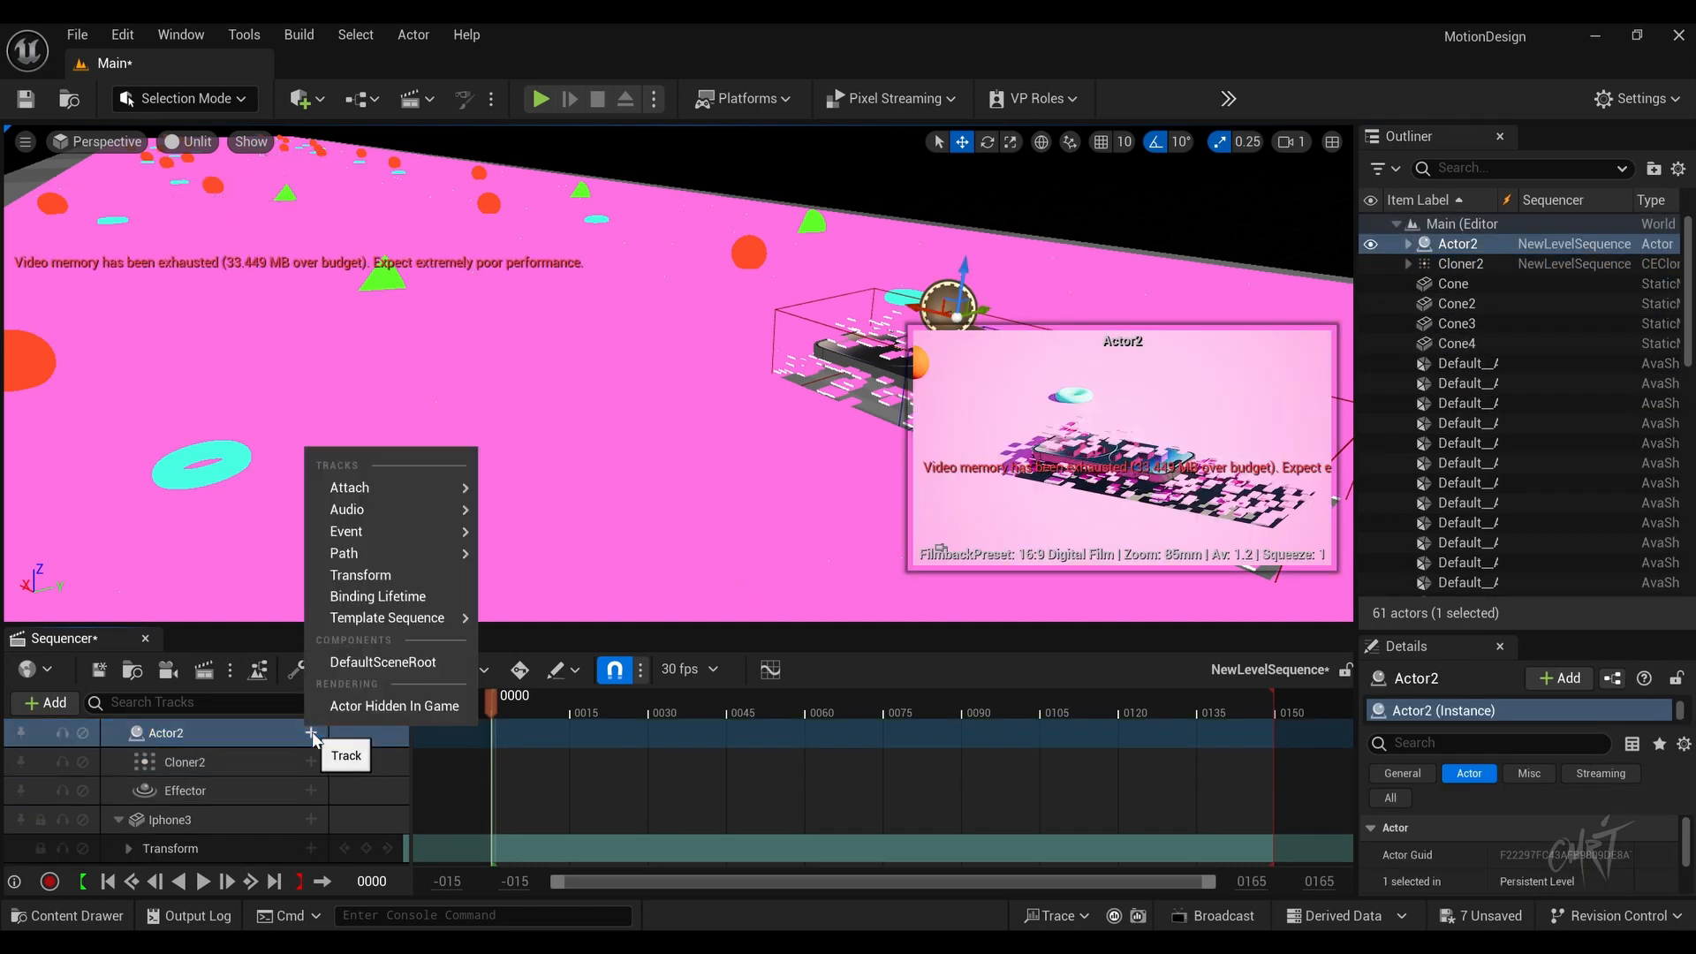
pyautogui.click(370, 575)
# Step: Expand Actor2's Location channels and extend the sequence's playback end to about frame 500
pyautogui.click(252, 790)
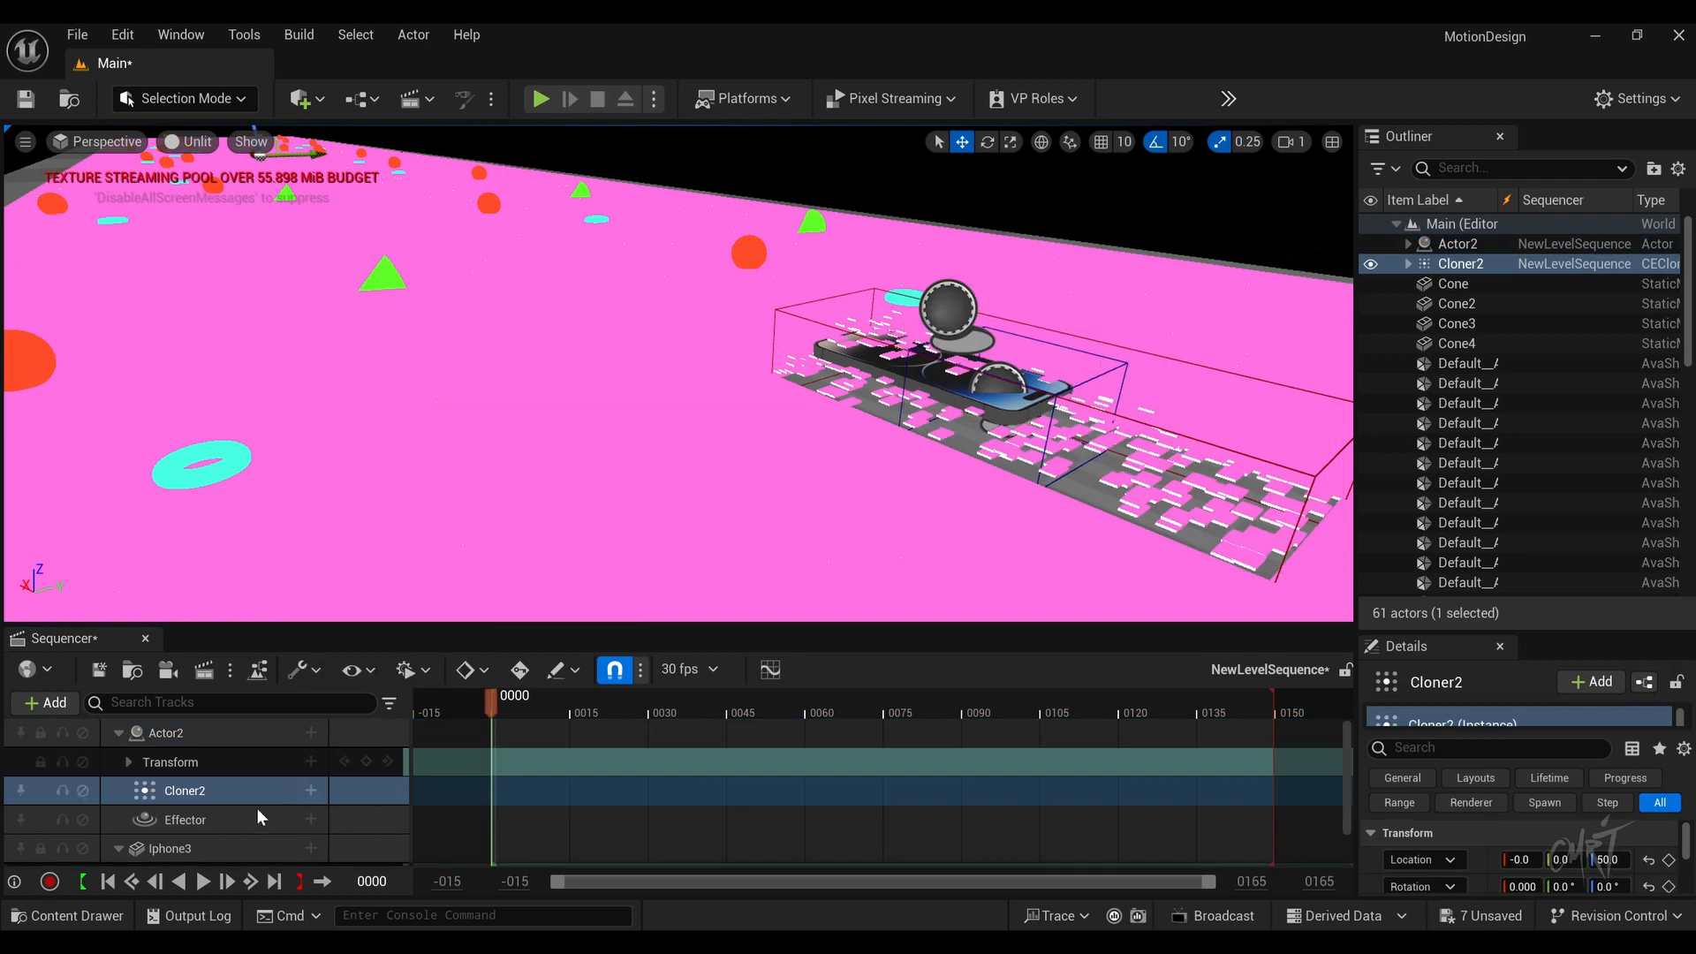
pyautogui.click(129, 762)
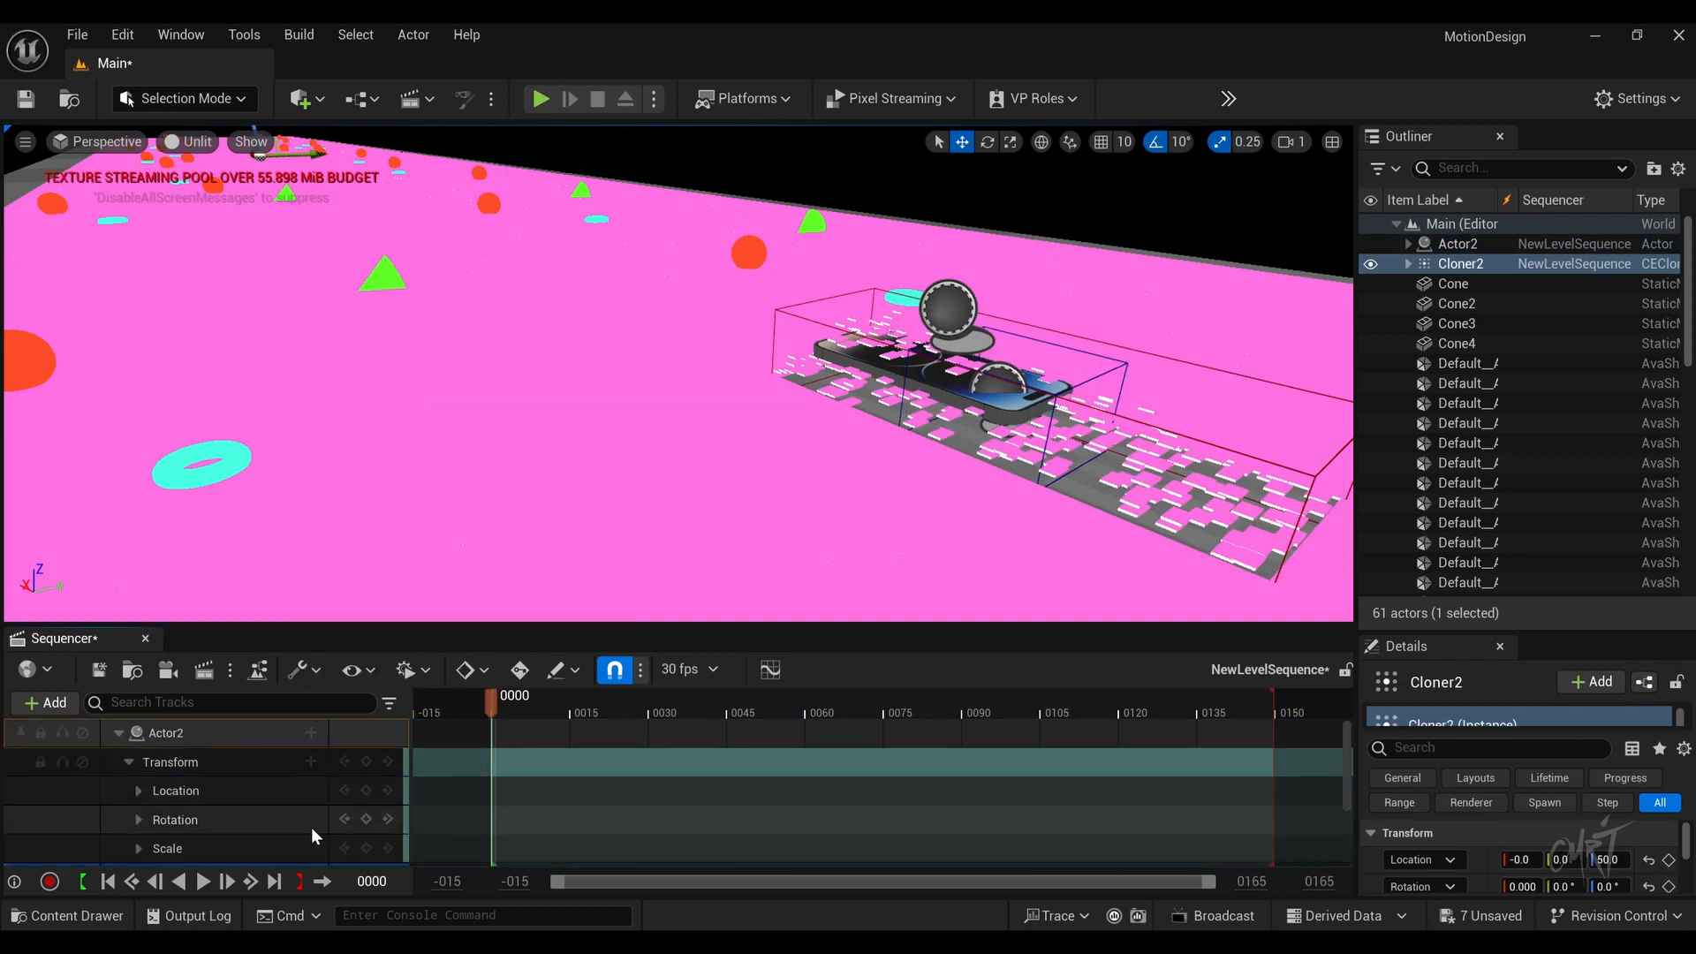
pyautogui.click(139, 791)
pyautogui.keyDown('ctrl'); pyautogui.scroll(-7, 935, 761); pyautogui.keyUp('ctrl')
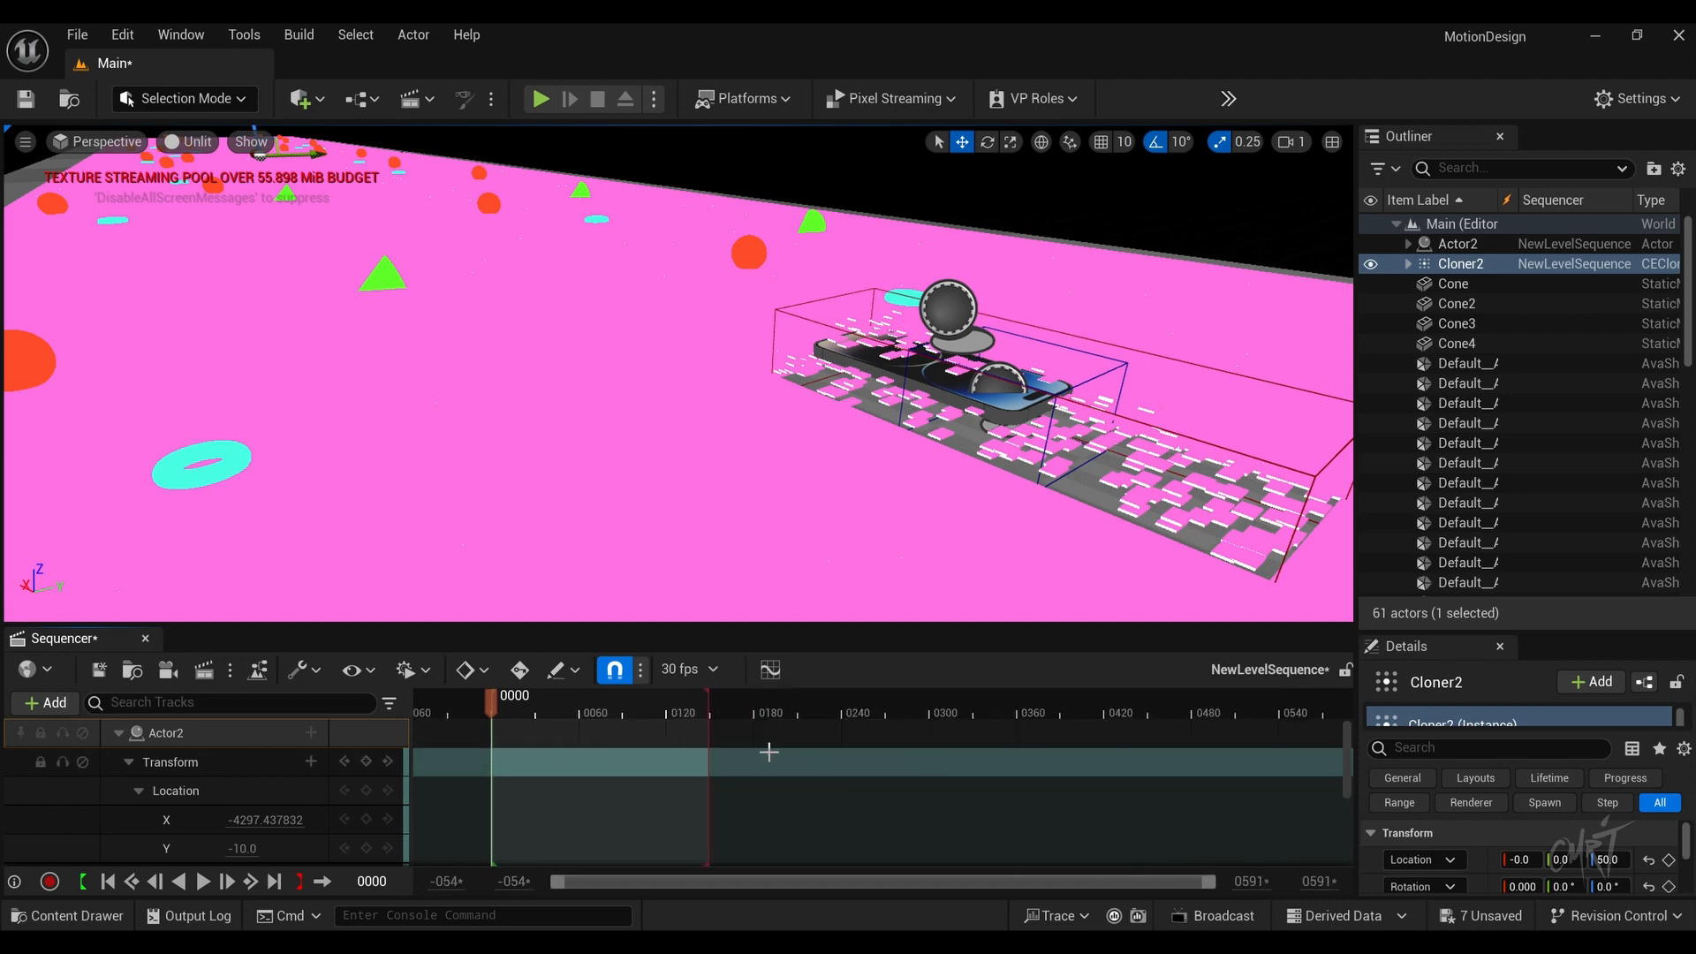
pyautogui.moveTo(710, 750); pyautogui.dragTo(1281, 766)
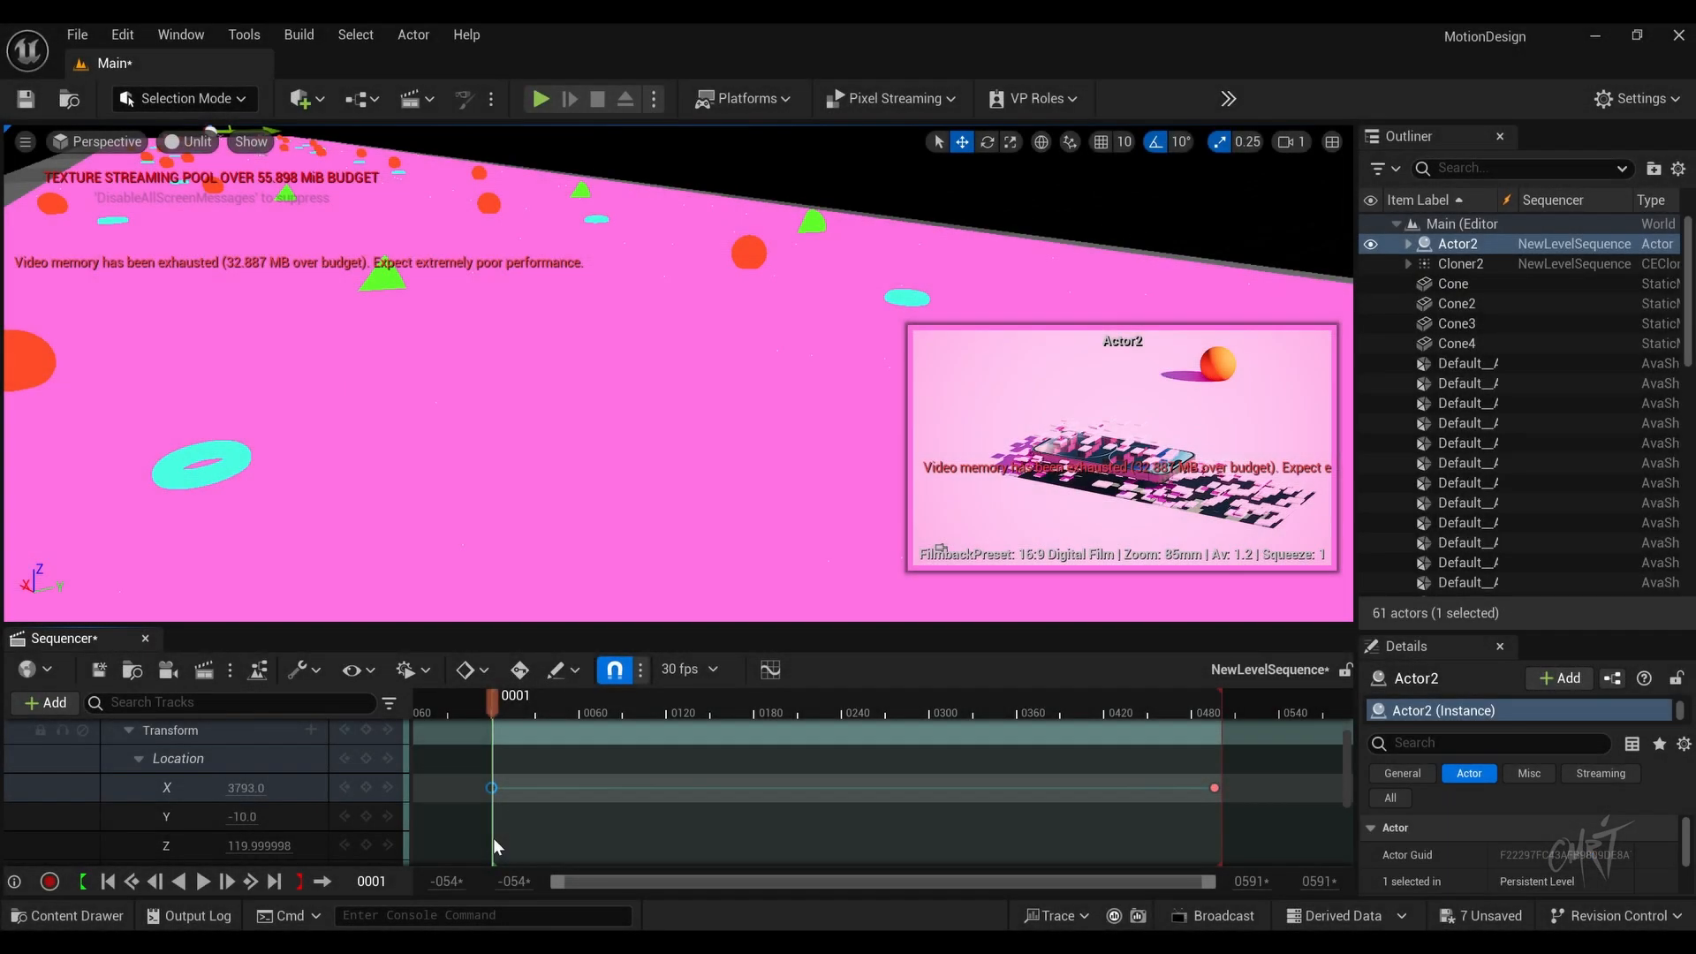
# Step: Set Actor2's Location X to -4314 at frame 0 and scrub through the sequence to check the travel
pyautogui.moveTo(494, 841)
pyautogui.mouseDown()
pyautogui.moveTo(521, 840)
pyautogui.moveTo(500, 846)
pyautogui.mouseUp()
pyautogui.moveTo(492, 835); pyautogui.dragTo(492, 837)
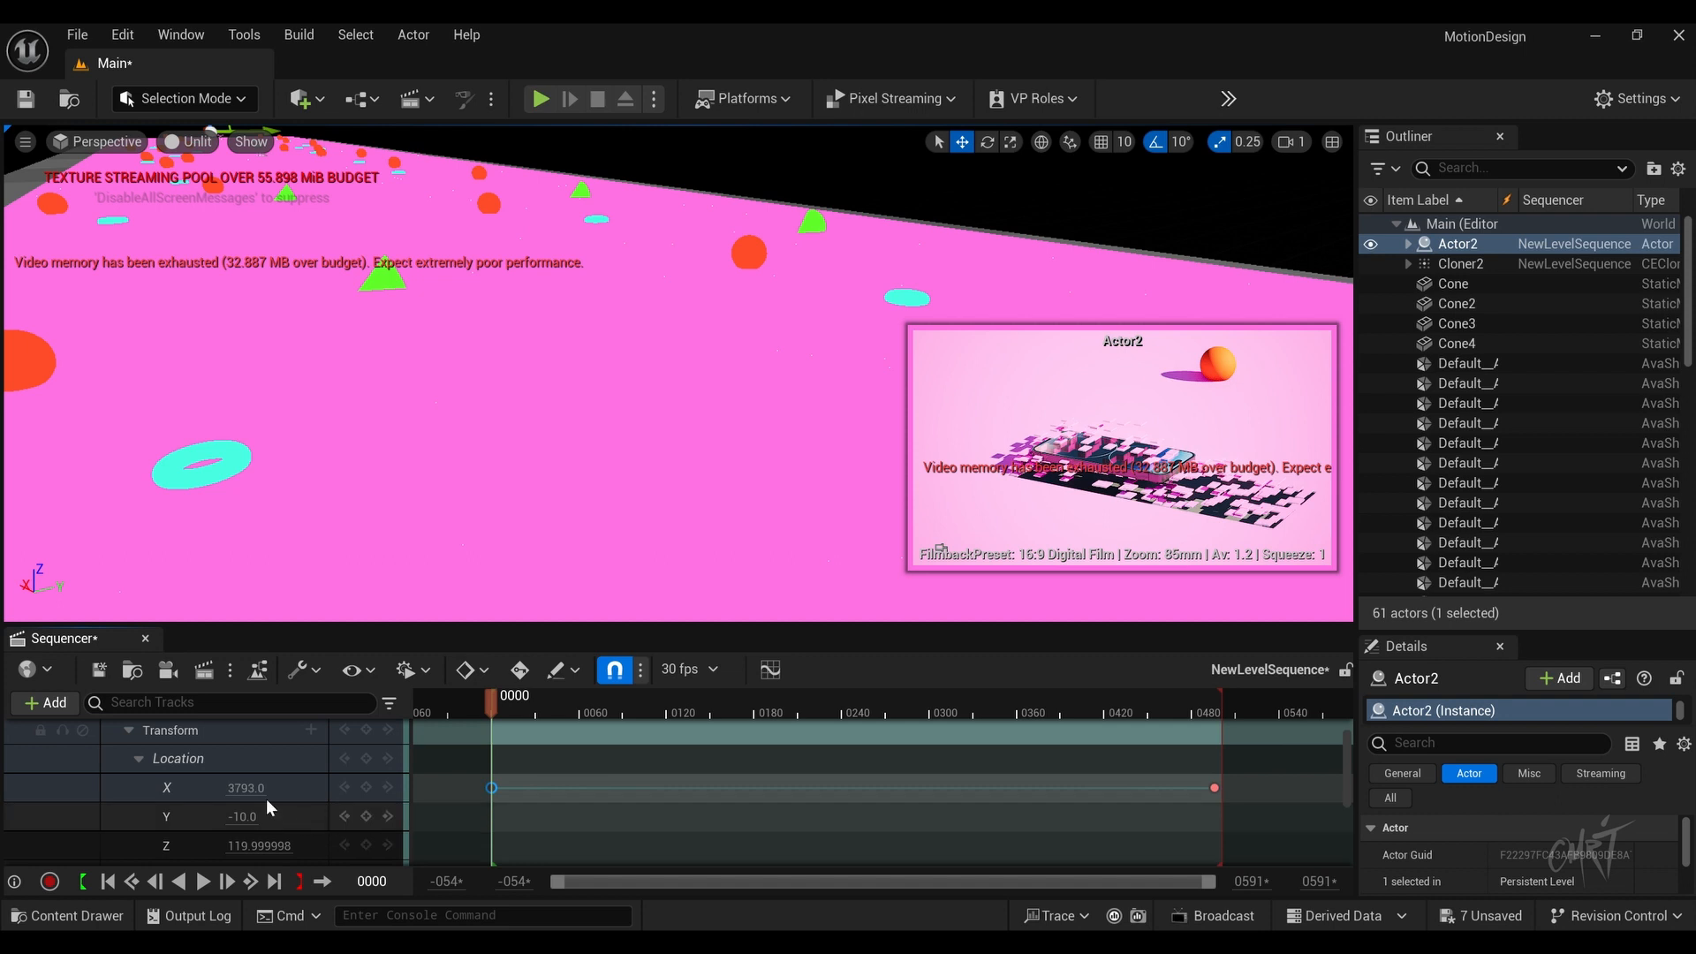
pyautogui.moveTo(245, 787); pyautogui.dragTo(60, 787)
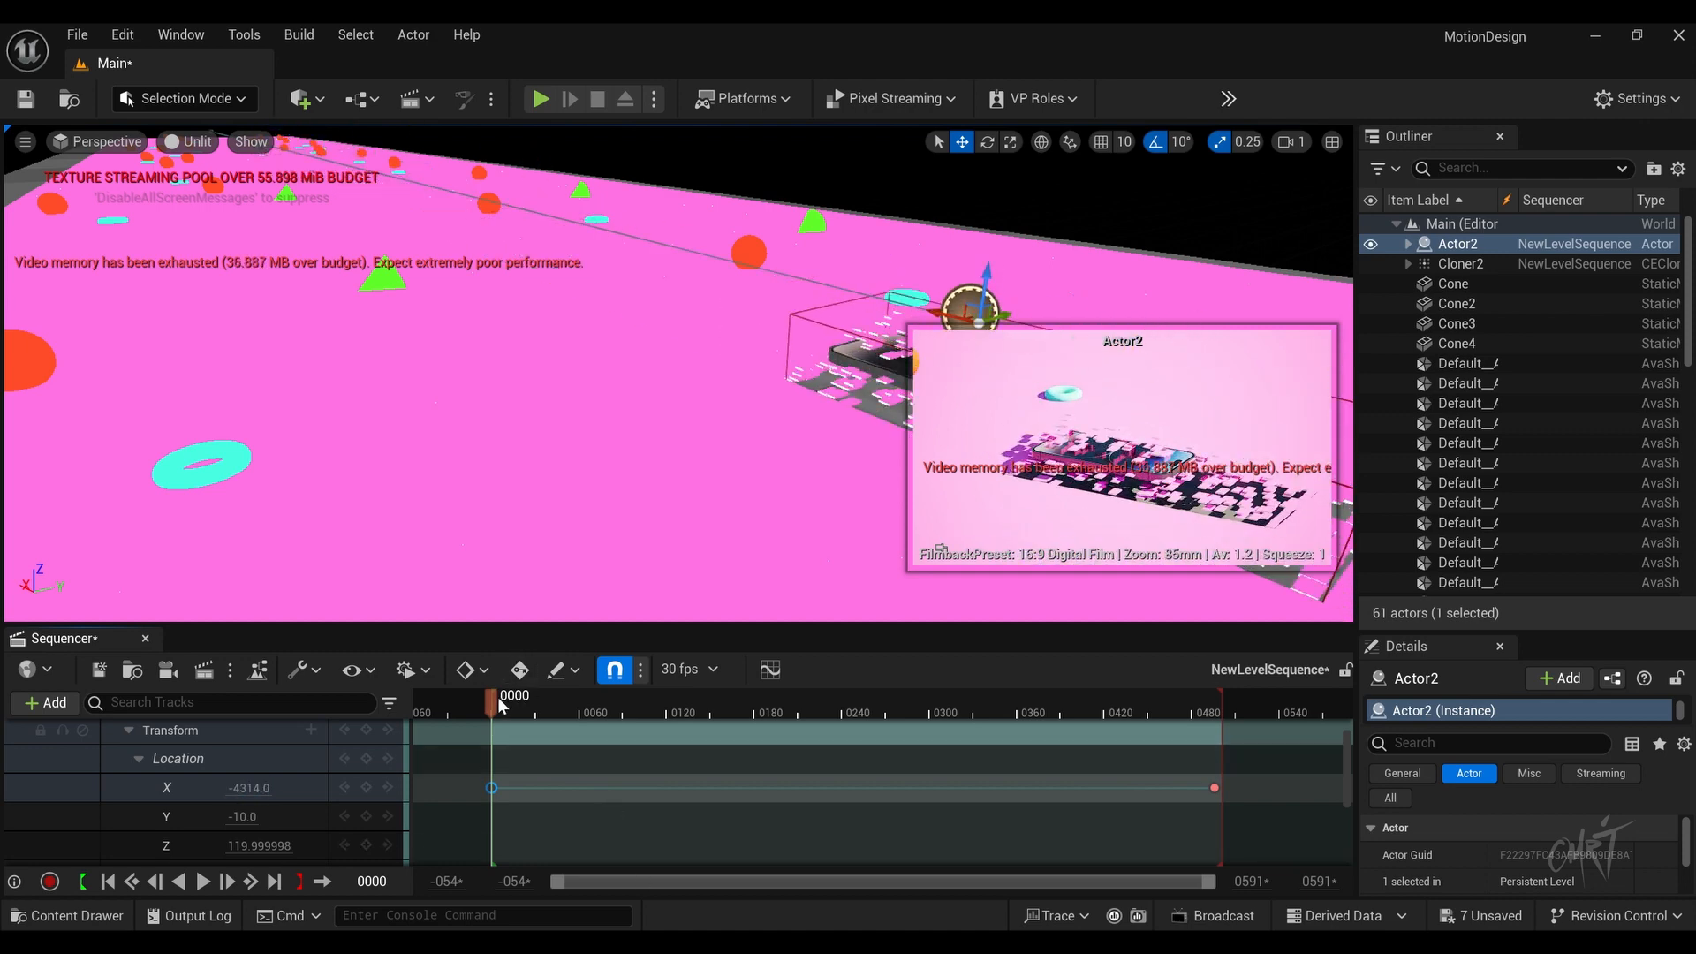
pyautogui.moveTo(509, 711); pyautogui.dragTo(1200, 769)
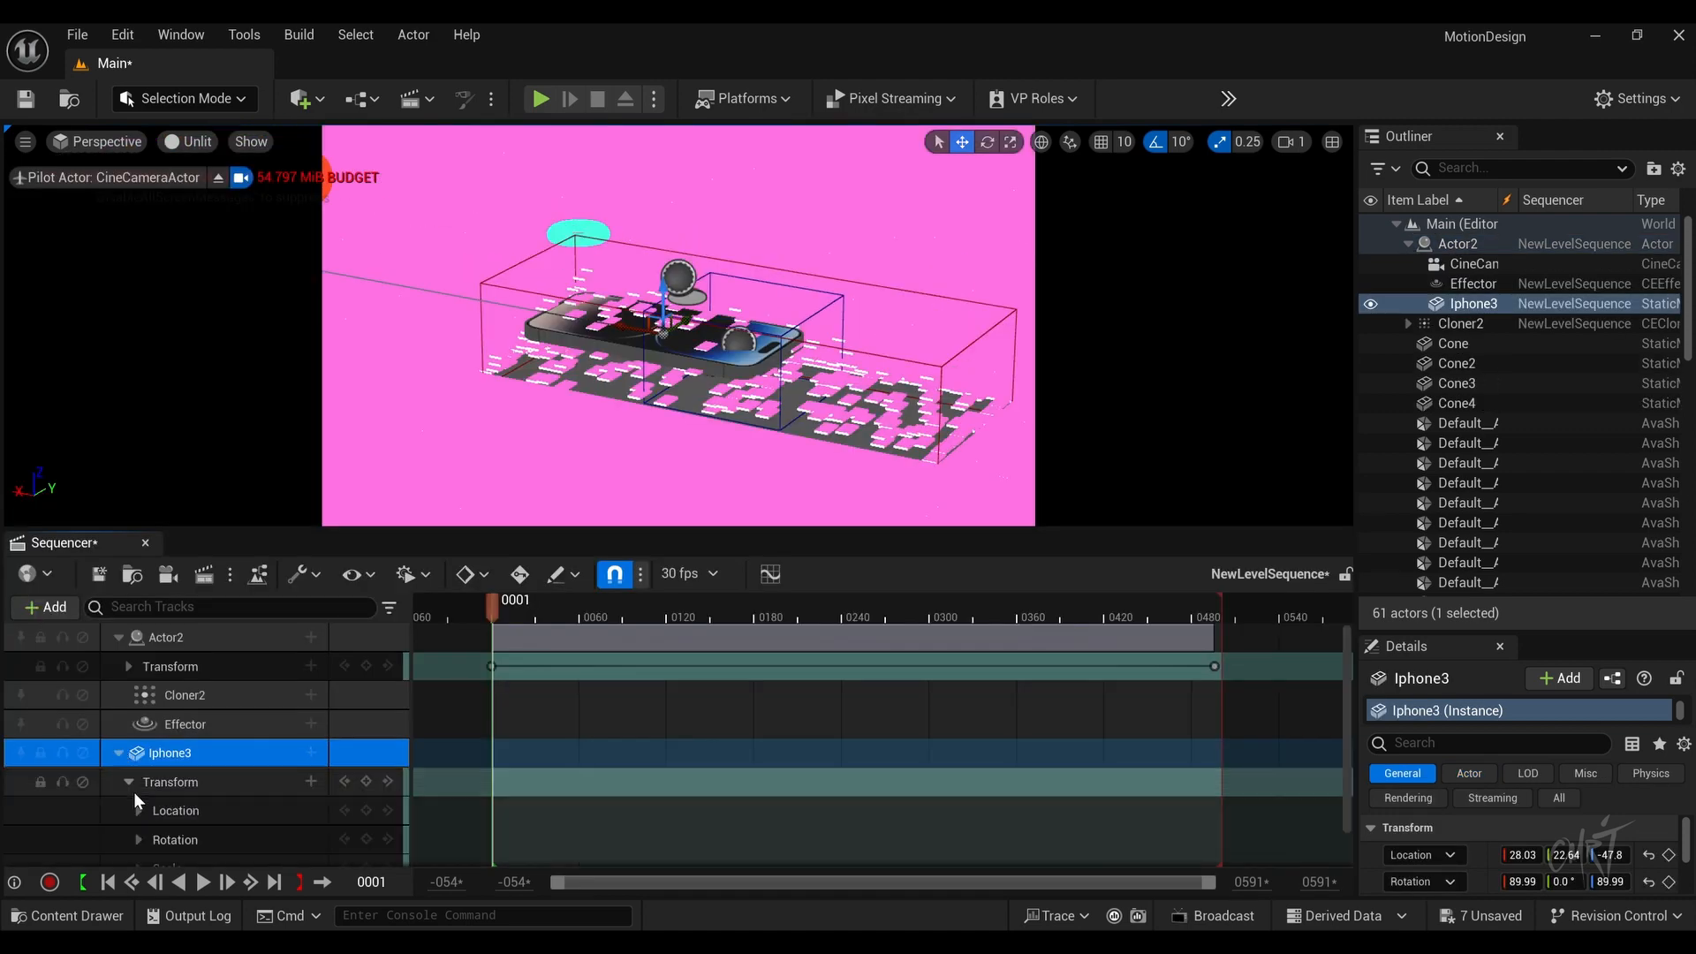
# Step: Animate Iphone3's Location Z in the level sequence so it rises from -100 to -50
pyautogui.click(139, 810)
pyautogui.scroll(-3, 177, 786)
pyautogui.moveTo(492, 610); pyautogui.dragTo(493, 685)
pyautogui.click(245, 802)
pyautogui.write('-100')
pyautogui.press('Return')
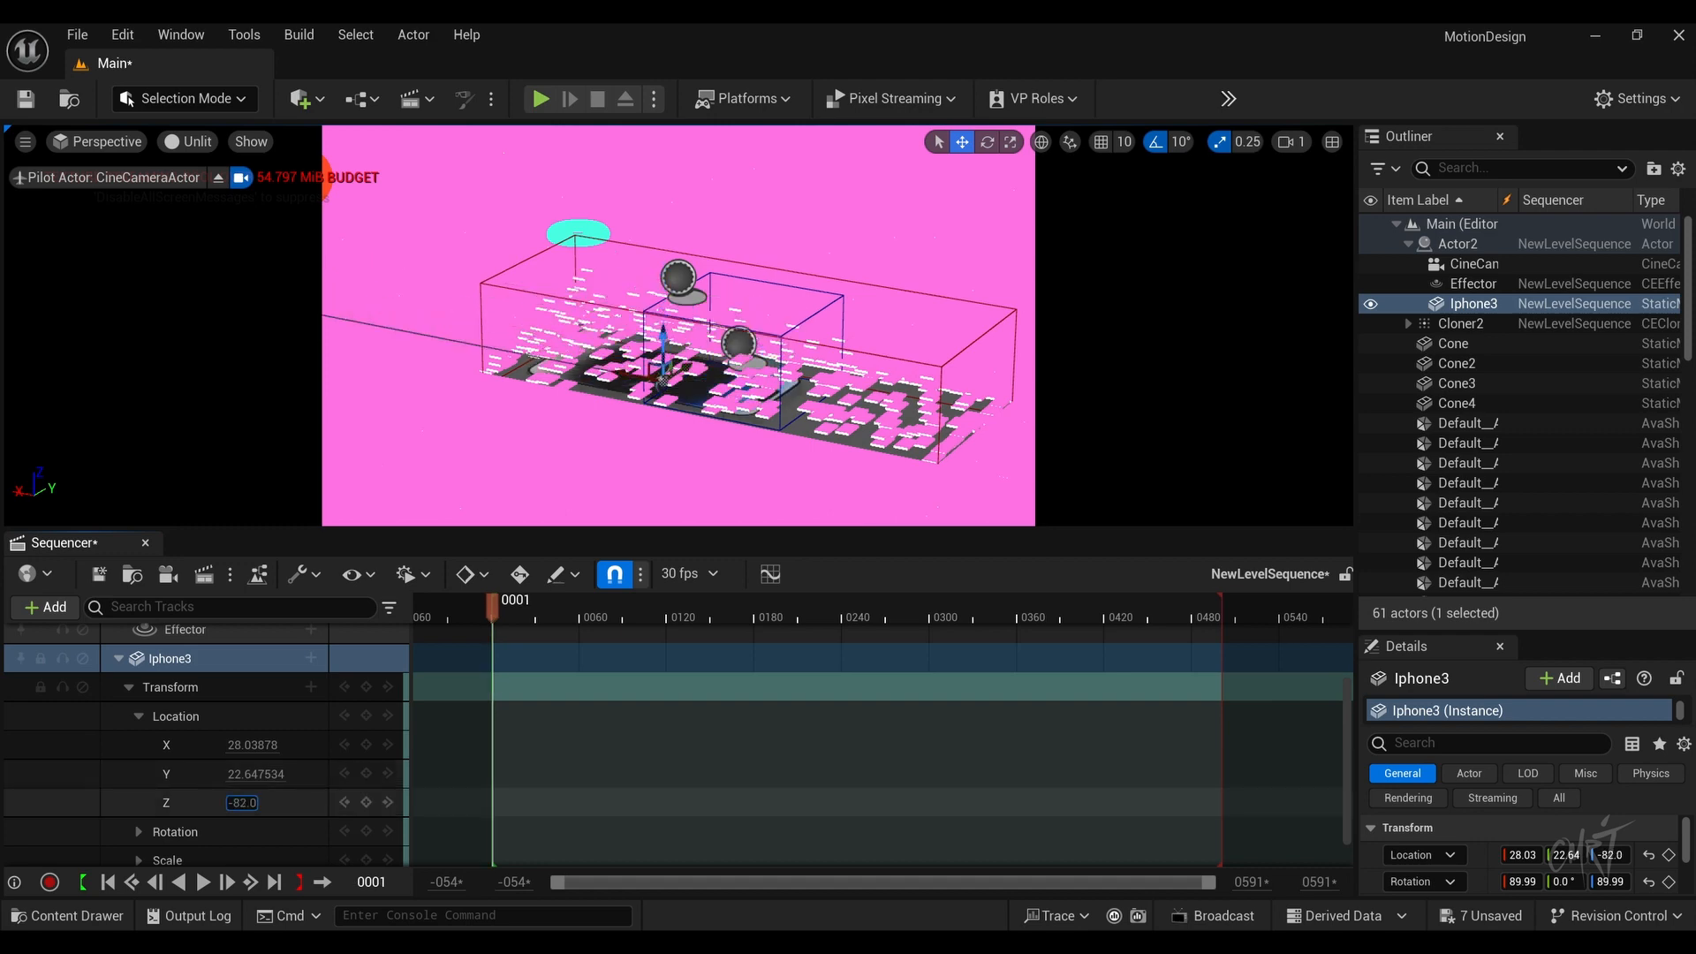
pyautogui.moveTo(507, 616); pyautogui.dragTo(549, 667)
pyautogui.moveTo(244, 802); pyautogui.dragTo(291, 801)
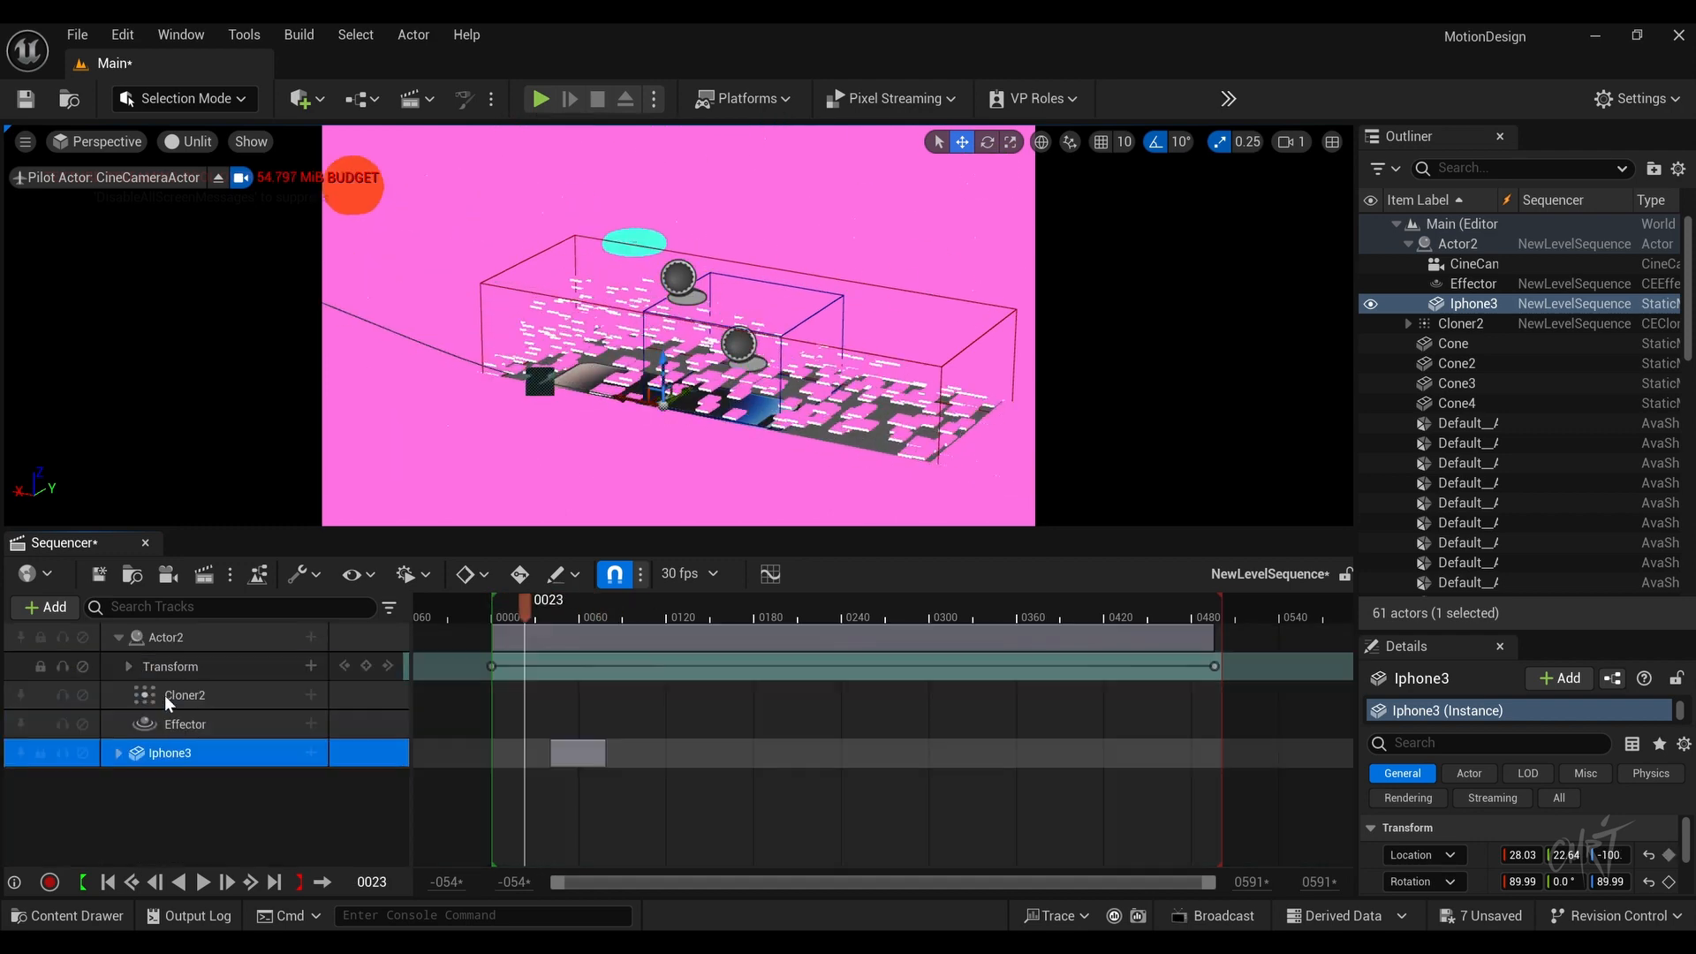
# Step: Add a Transform track to the Effector and expand its Location channels
pyautogui.click(219, 722)
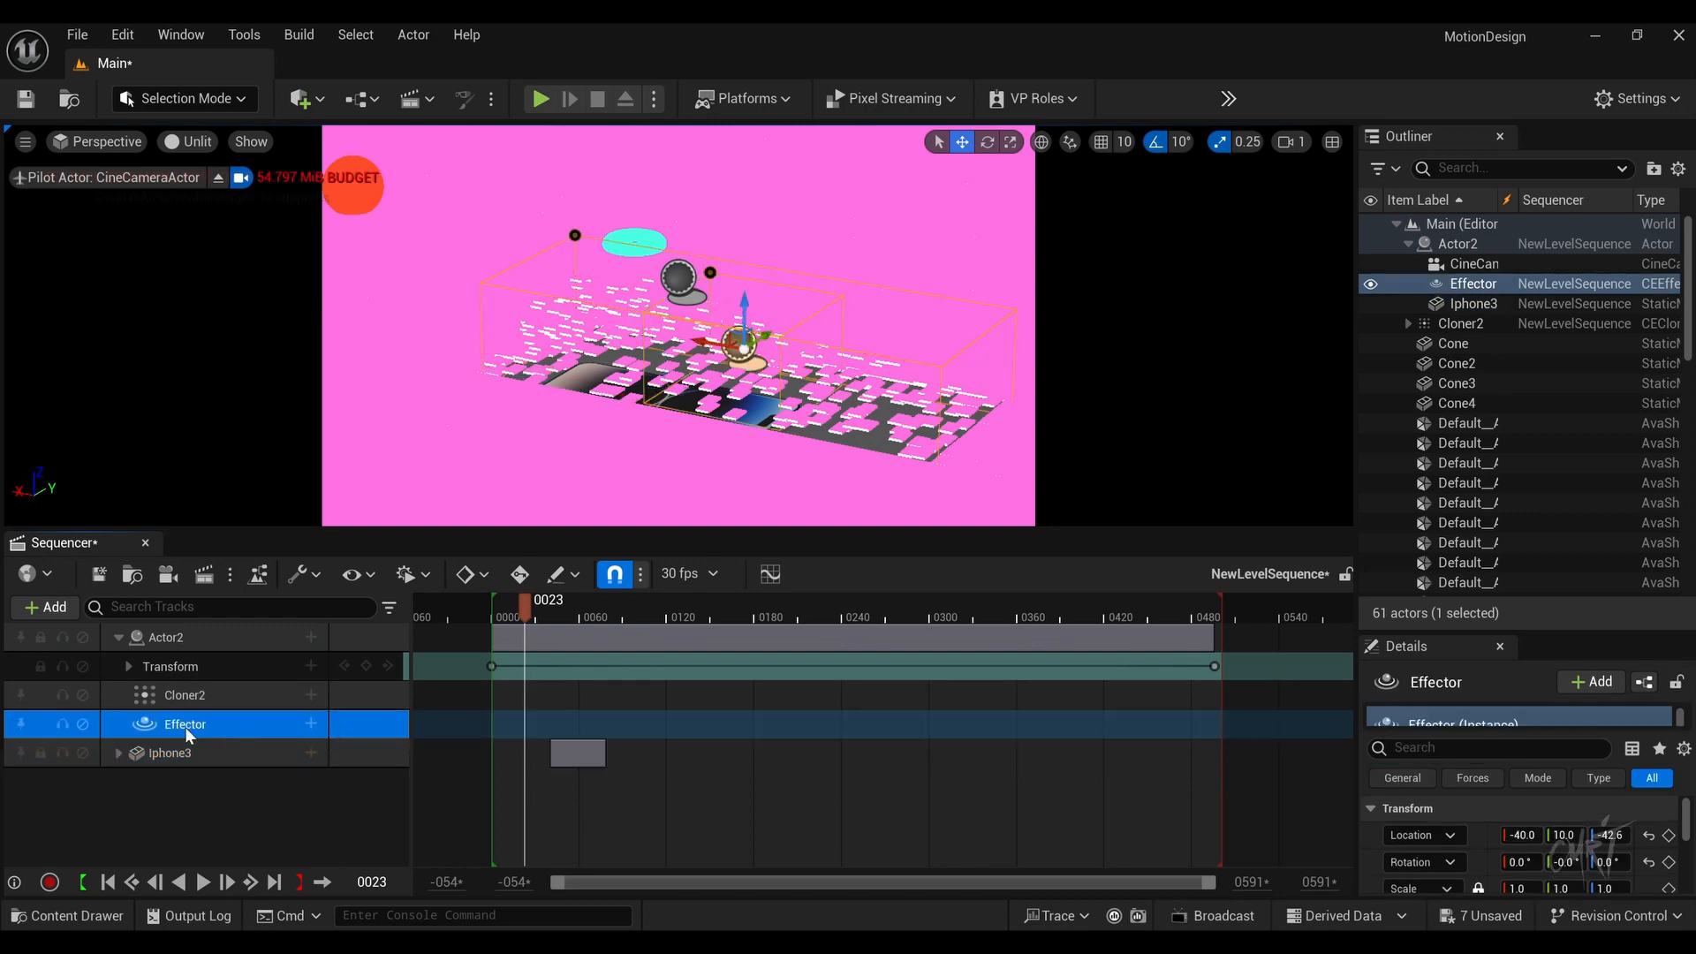
pyautogui.click(311, 726)
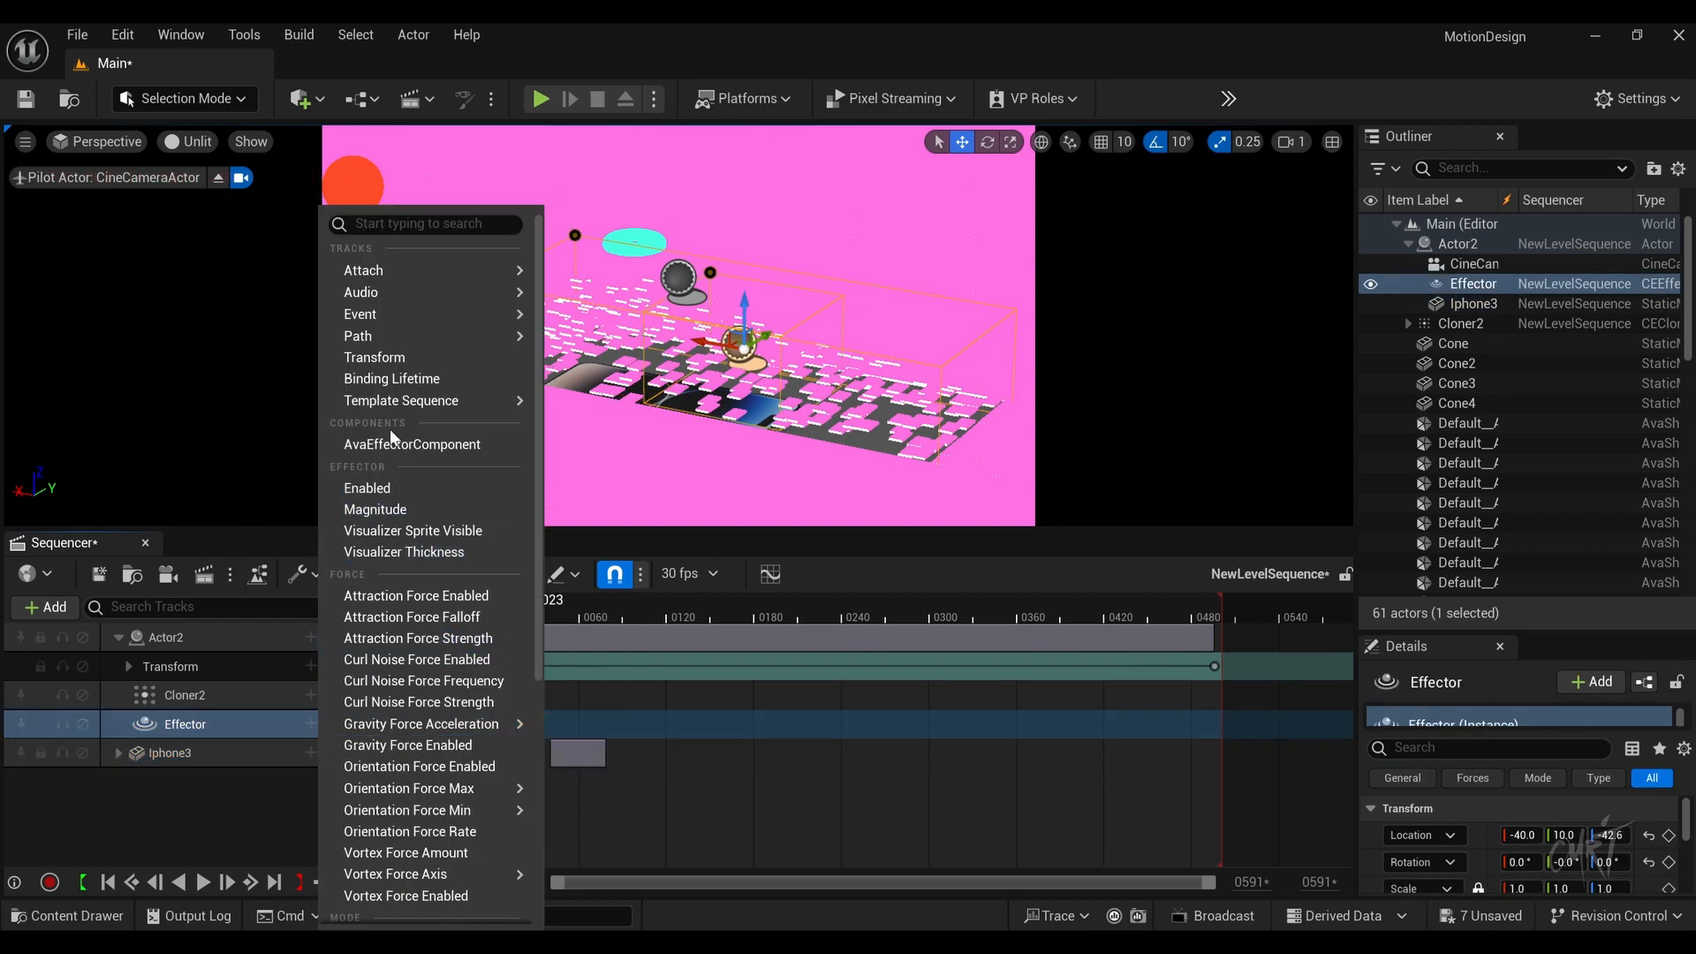
pyautogui.click(391, 357)
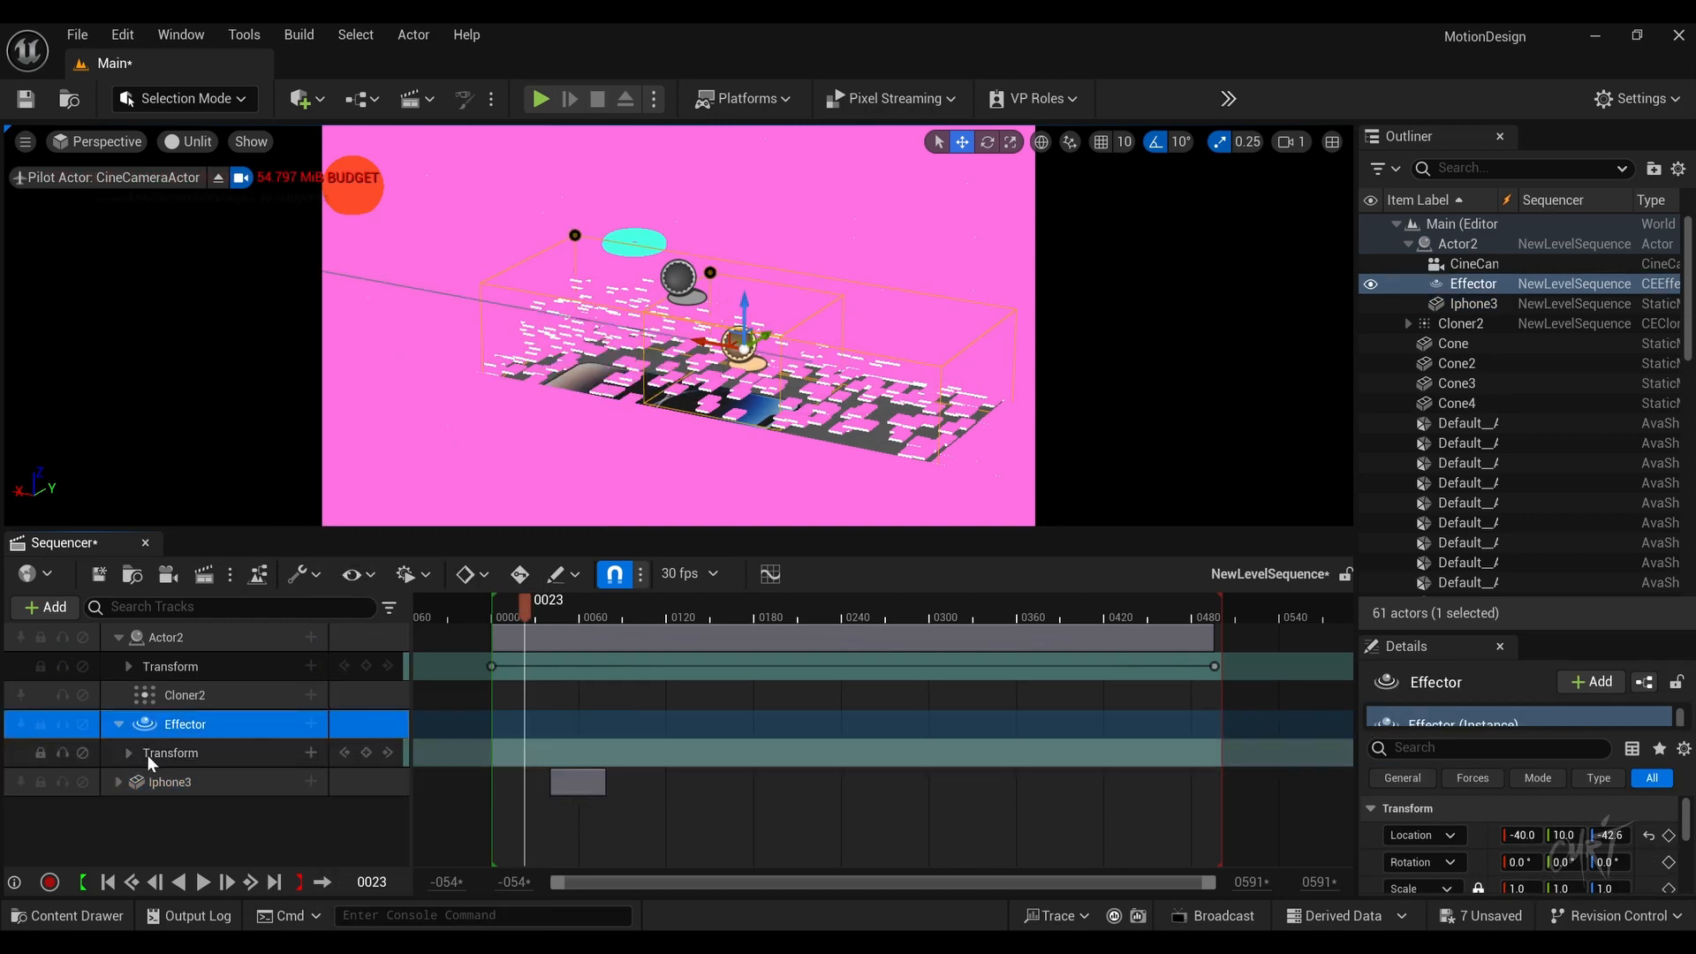
pyautogui.click(131, 754)
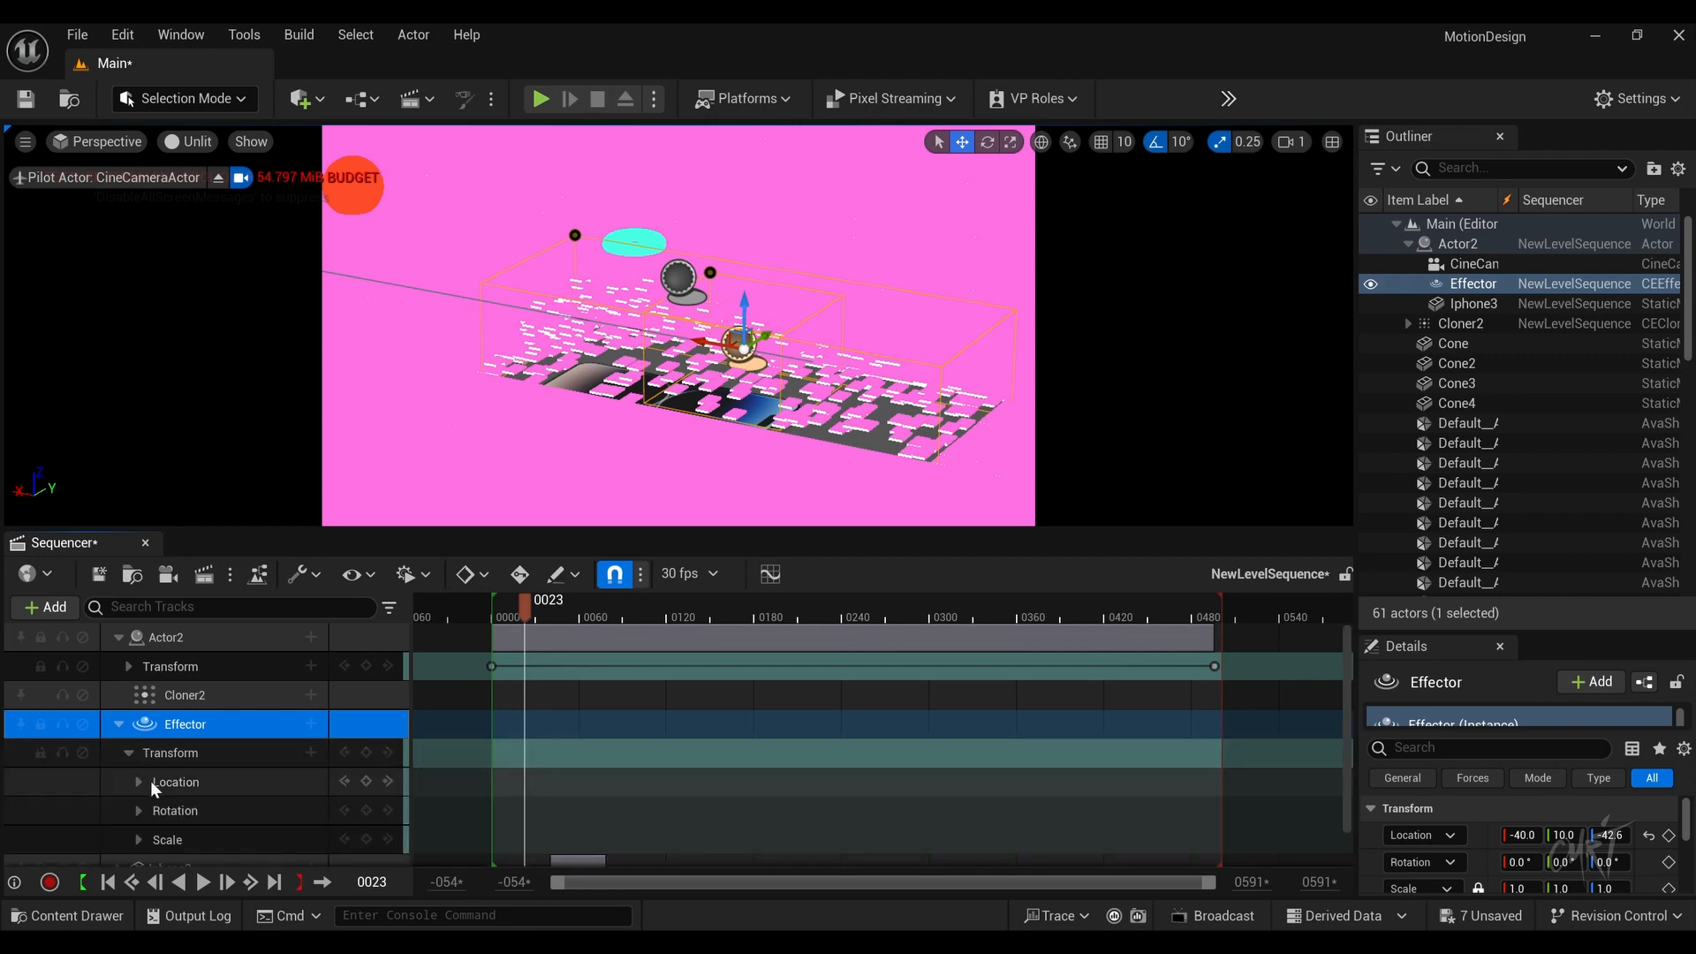
pyautogui.click(139, 780)
pyautogui.scroll(-4, 279, 798)
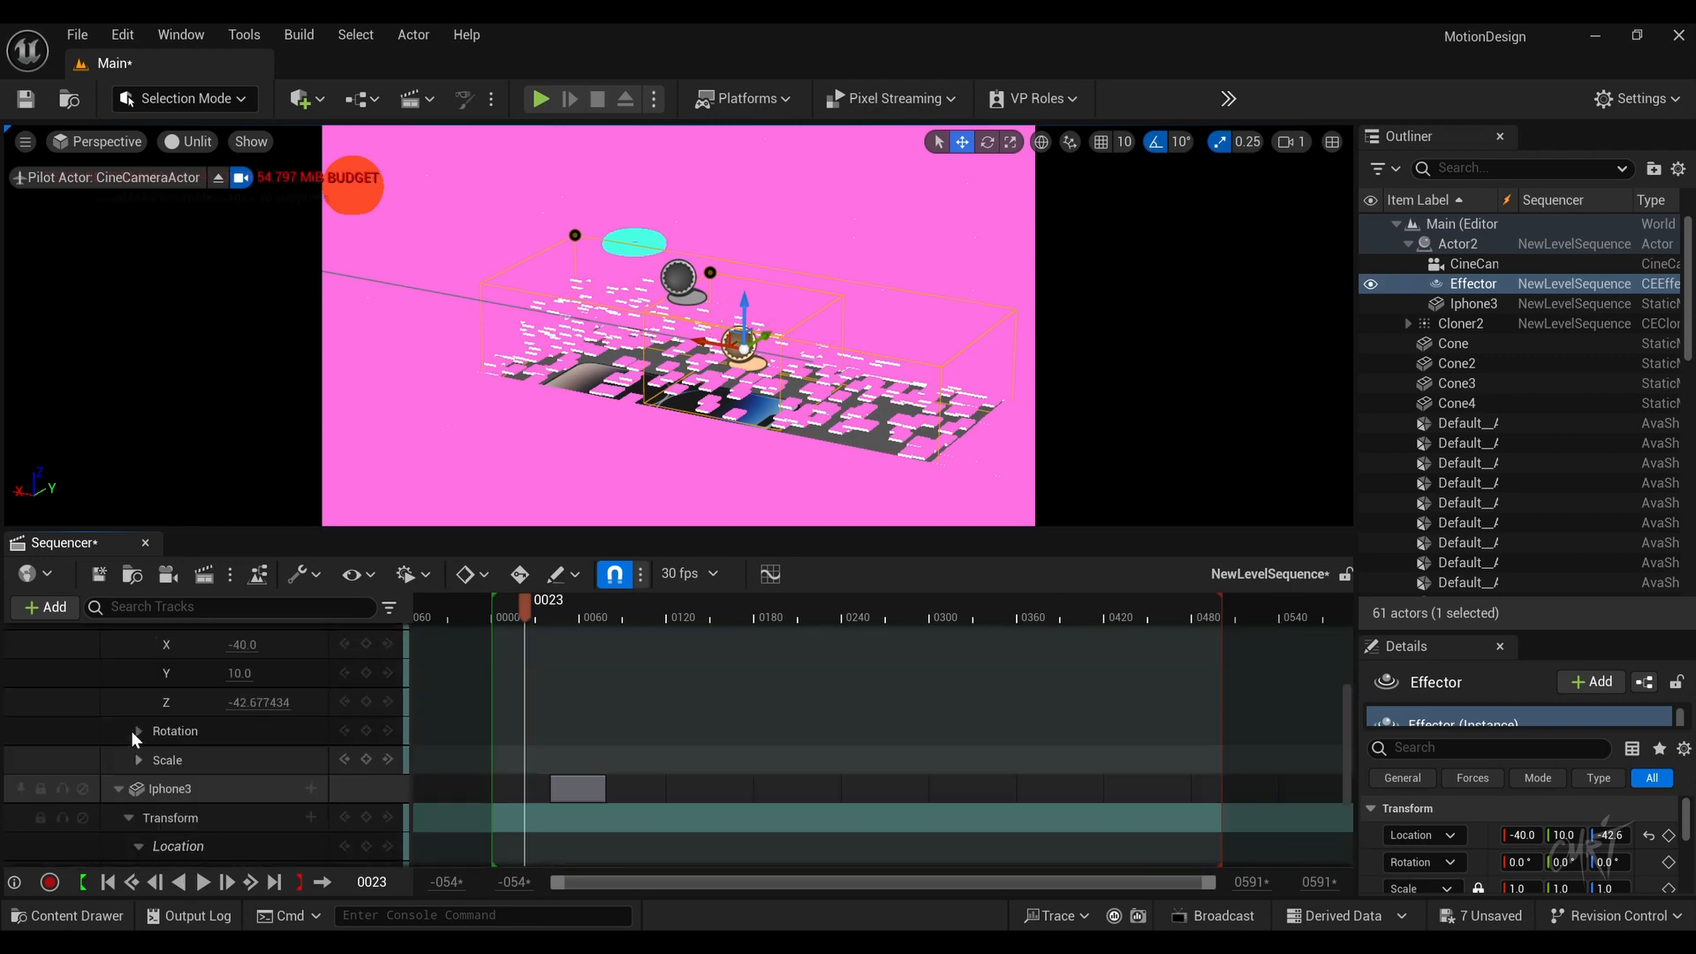
# Step: Scrub the animation and move the Effector's first Location Z key to about frame 40
pyautogui.scroll(4, 135, 740)
pyautogui.moveTo(524, 608); pyautogui.dragTo(643, 721)
pyautogui.scroll(-3, 668, 759)
pyautogui.scroll(3, 668, 760)
pyautogui.scroll(-5, 591, 663)
pyautogui.click(606, 795)
pyautogui.scroll(4, 566, 742)
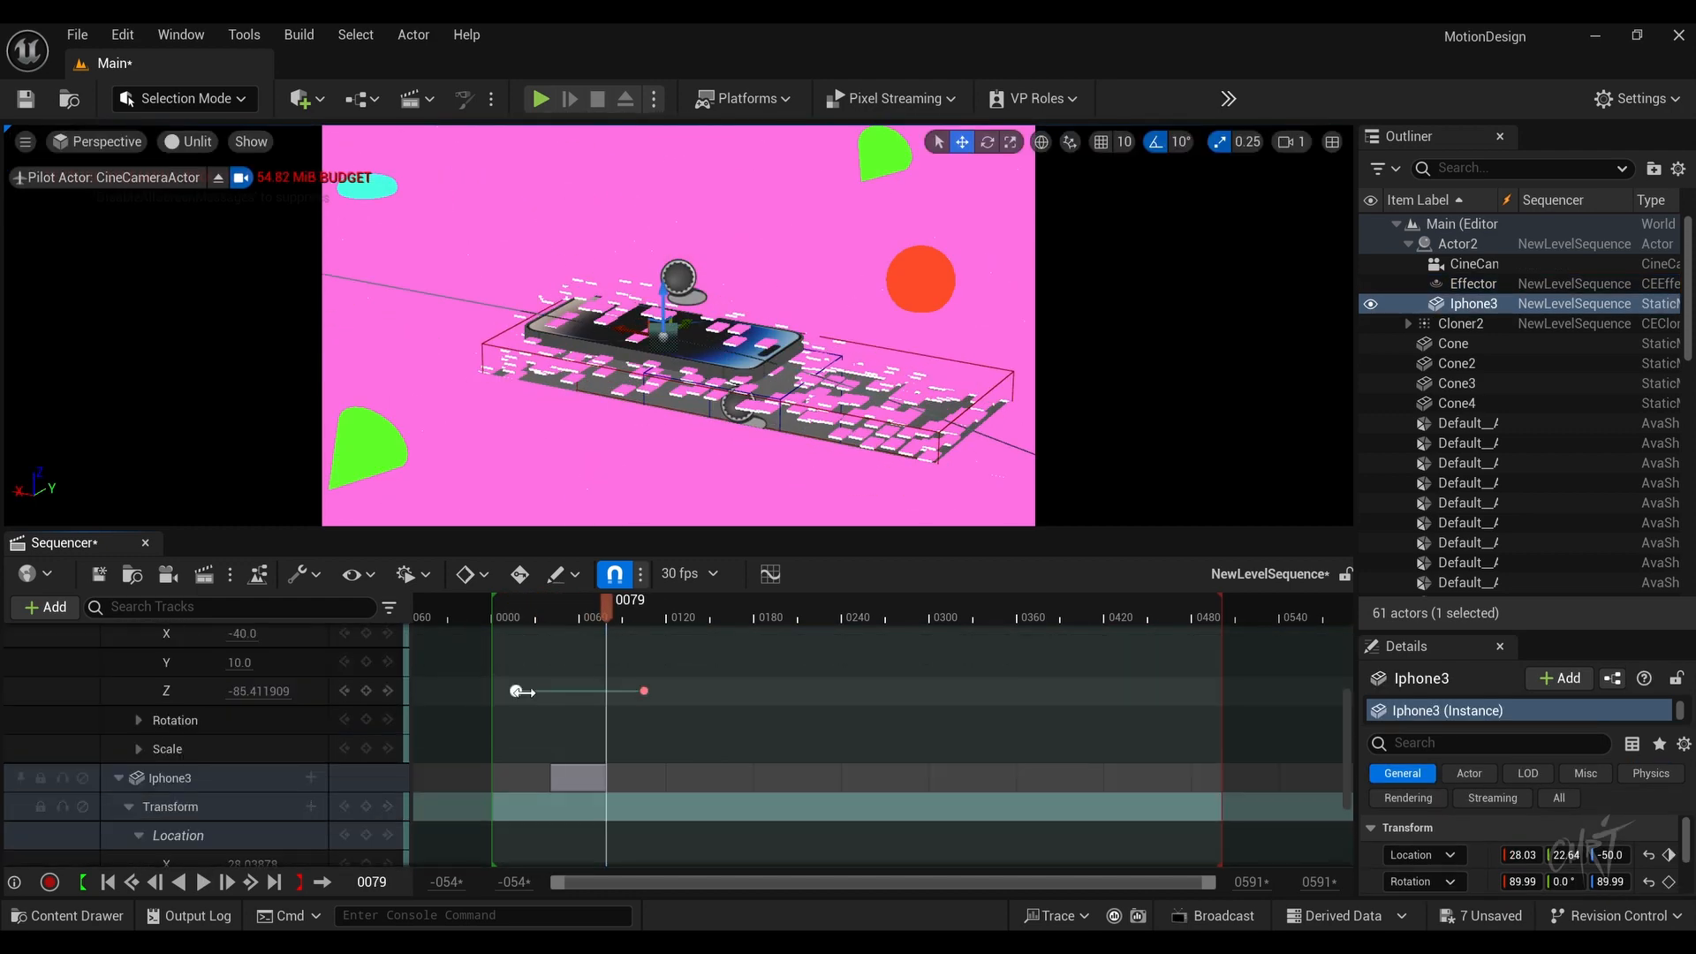
pyautogui.moveTo(521, 691); pyautogui.dragTo(549, 692)
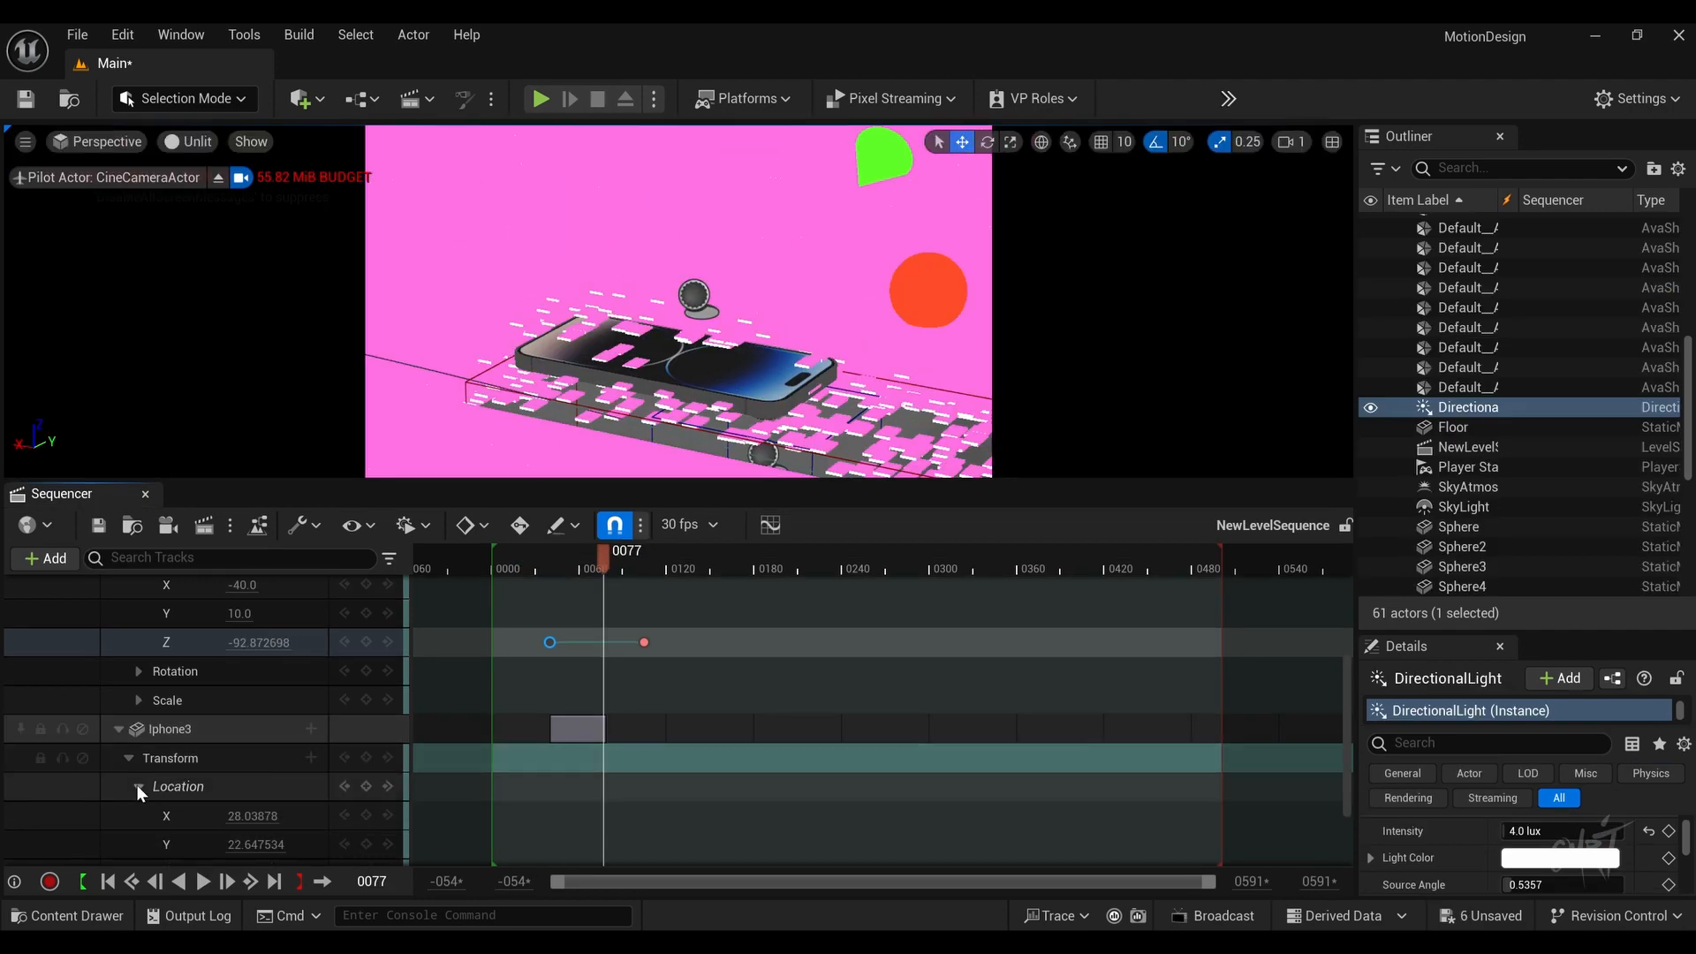
# Step: Collapse Iphone3's Location channels, expand Rotation and key the Pitch at 18 at about frame 40
pyautogui.click(139, 786)
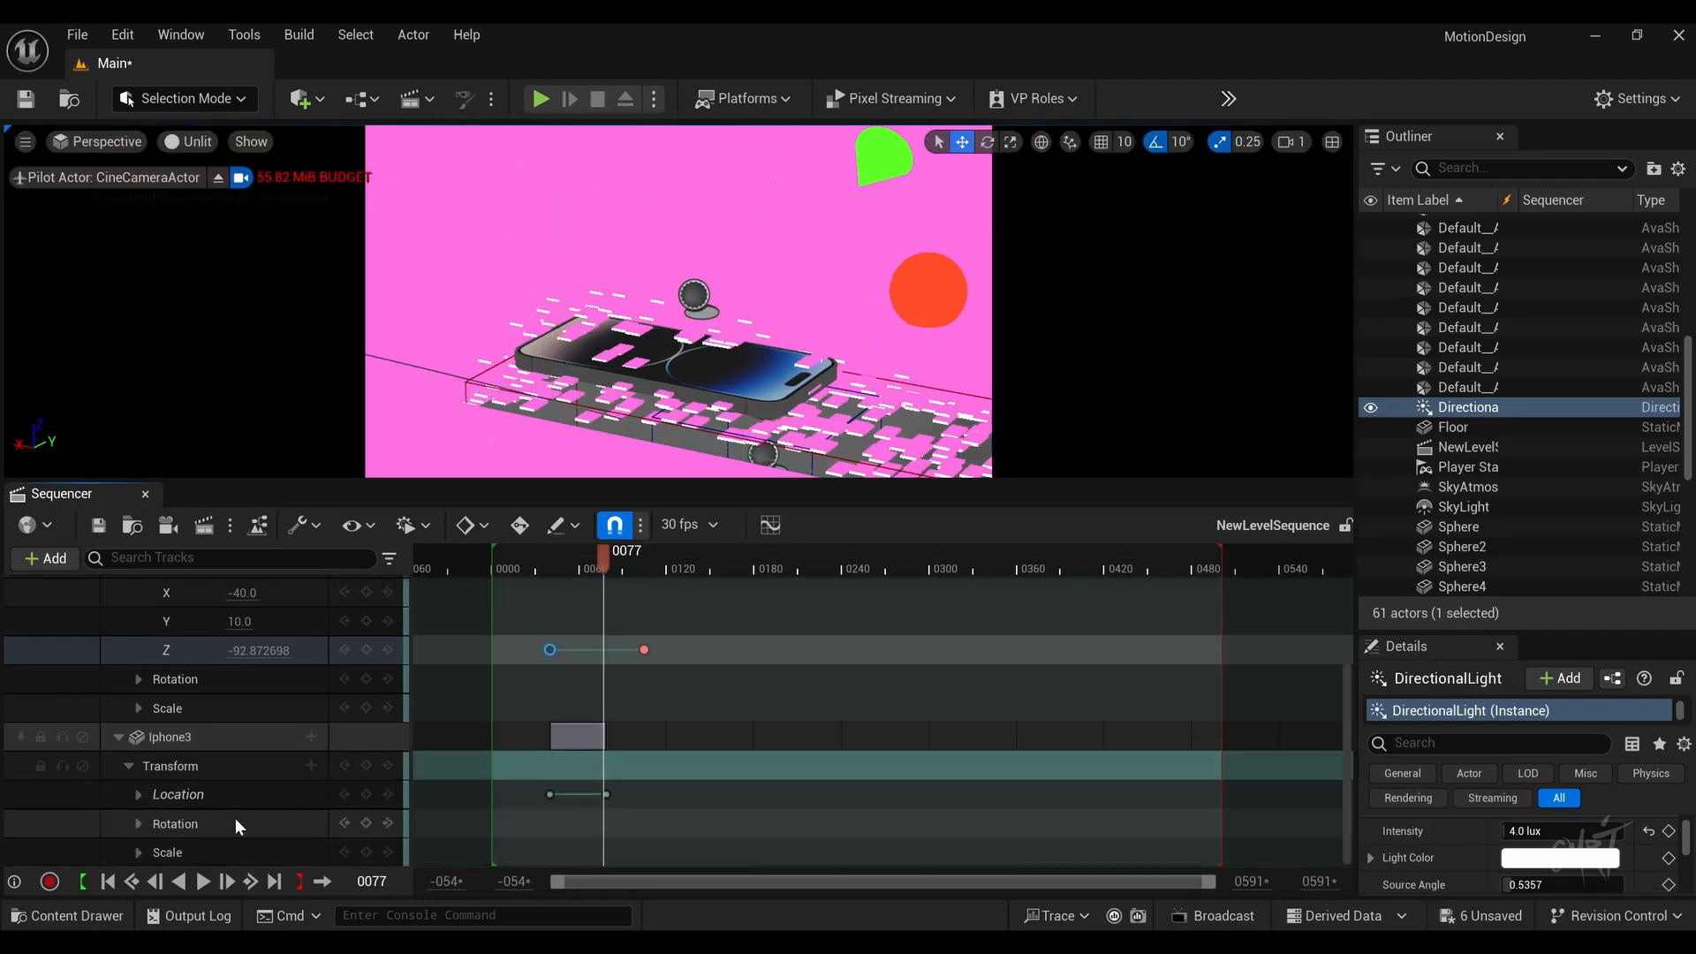
pyautogui.click(141, 827)
pyautogui.click(139, 824)
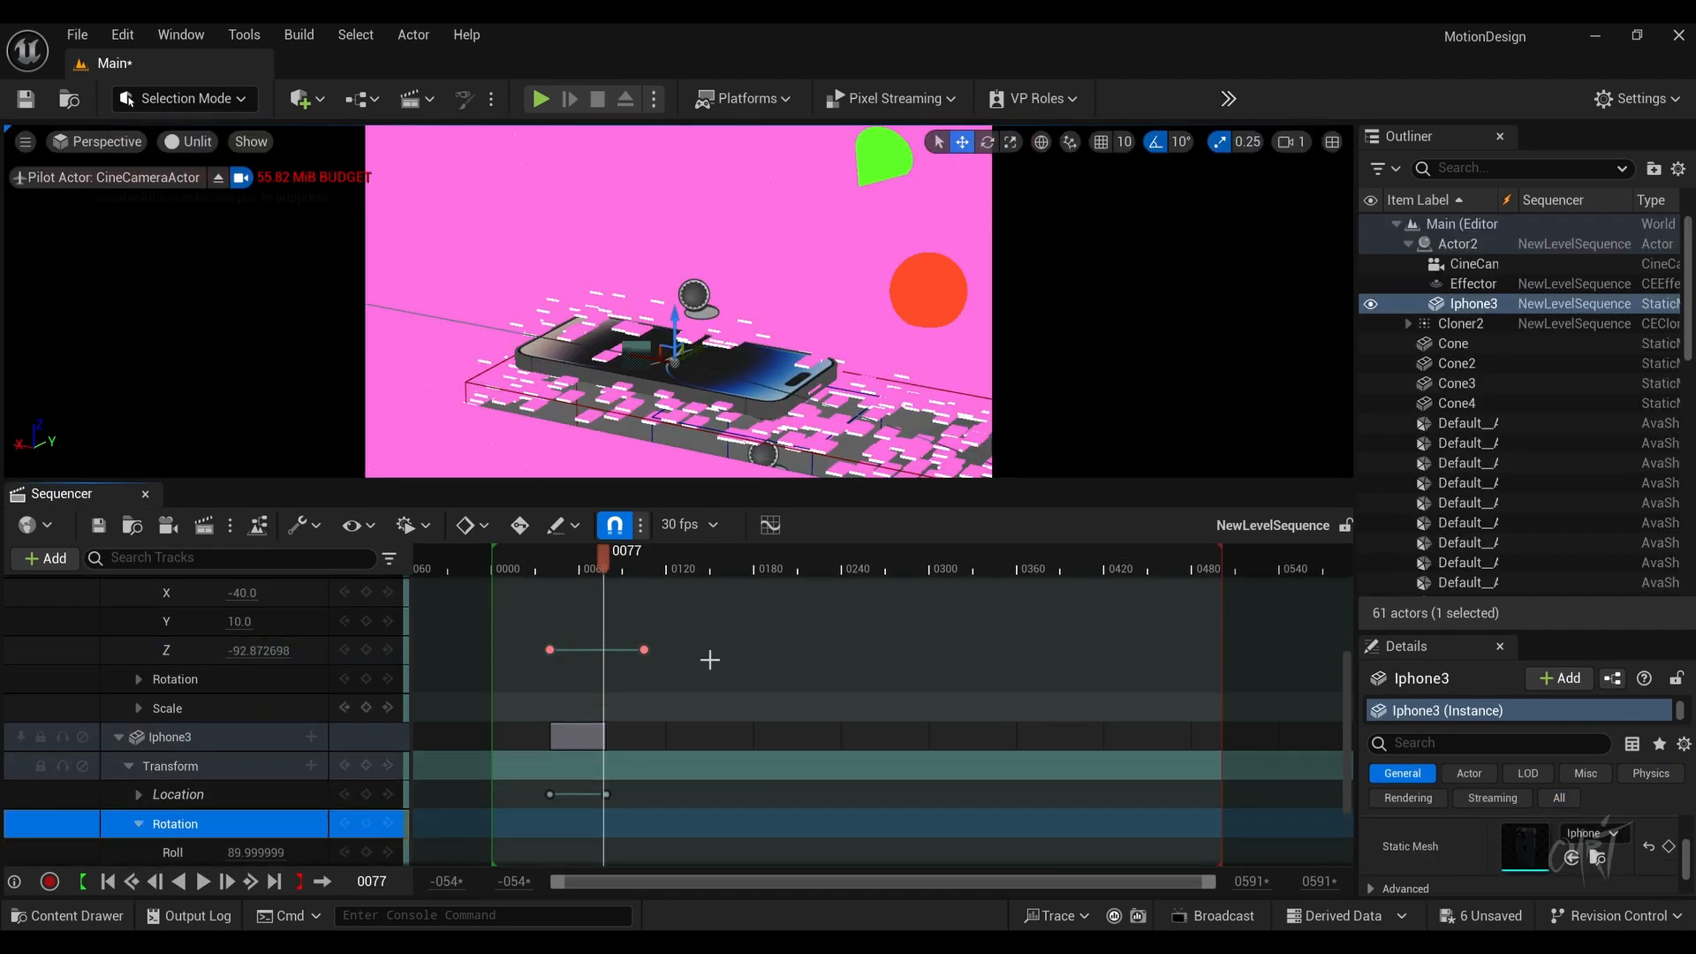
pyautogui.scroll(-3, 709, 658)
pyautogui.moveTo(234, 793); pyautogui.dragTo(239, 808)
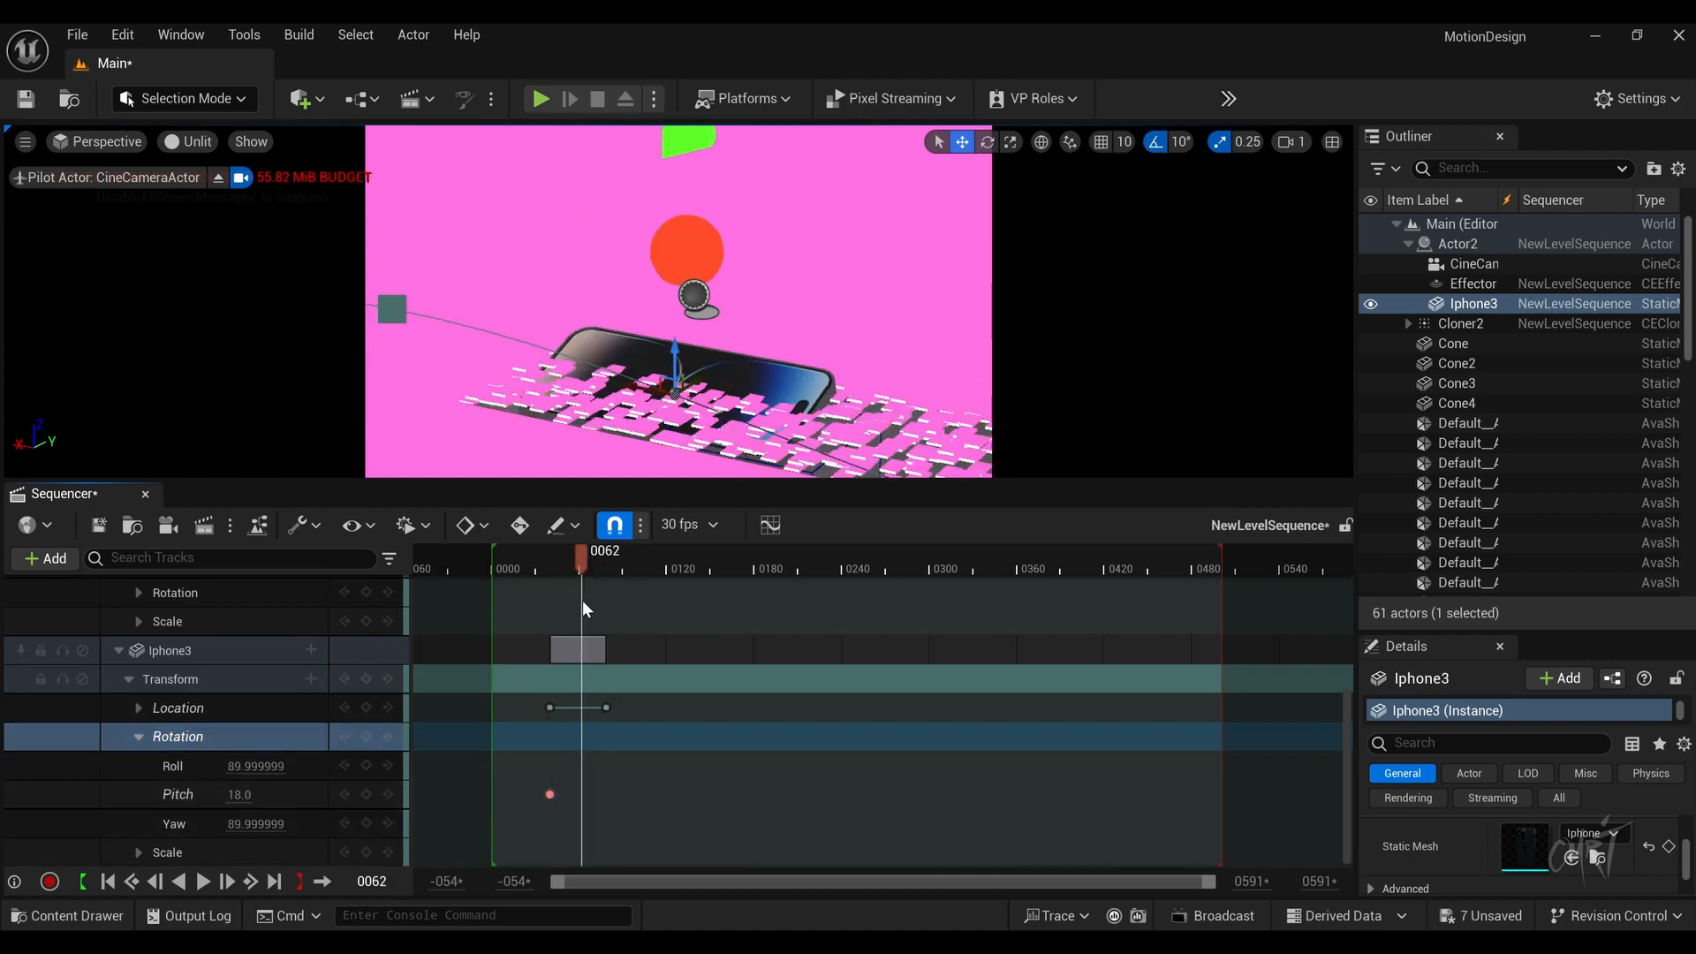
# Step: Key Iphone3's Pitch at 360 at frame 67 and shift the Pitch keys slightly later while checking the spin
pyautogui.moveTo(549, 558); pyautogui.dragTo(590, 605)
pyautogui.click(244, 794)
pyautogui.write('360')
pyautogui.press('Return')
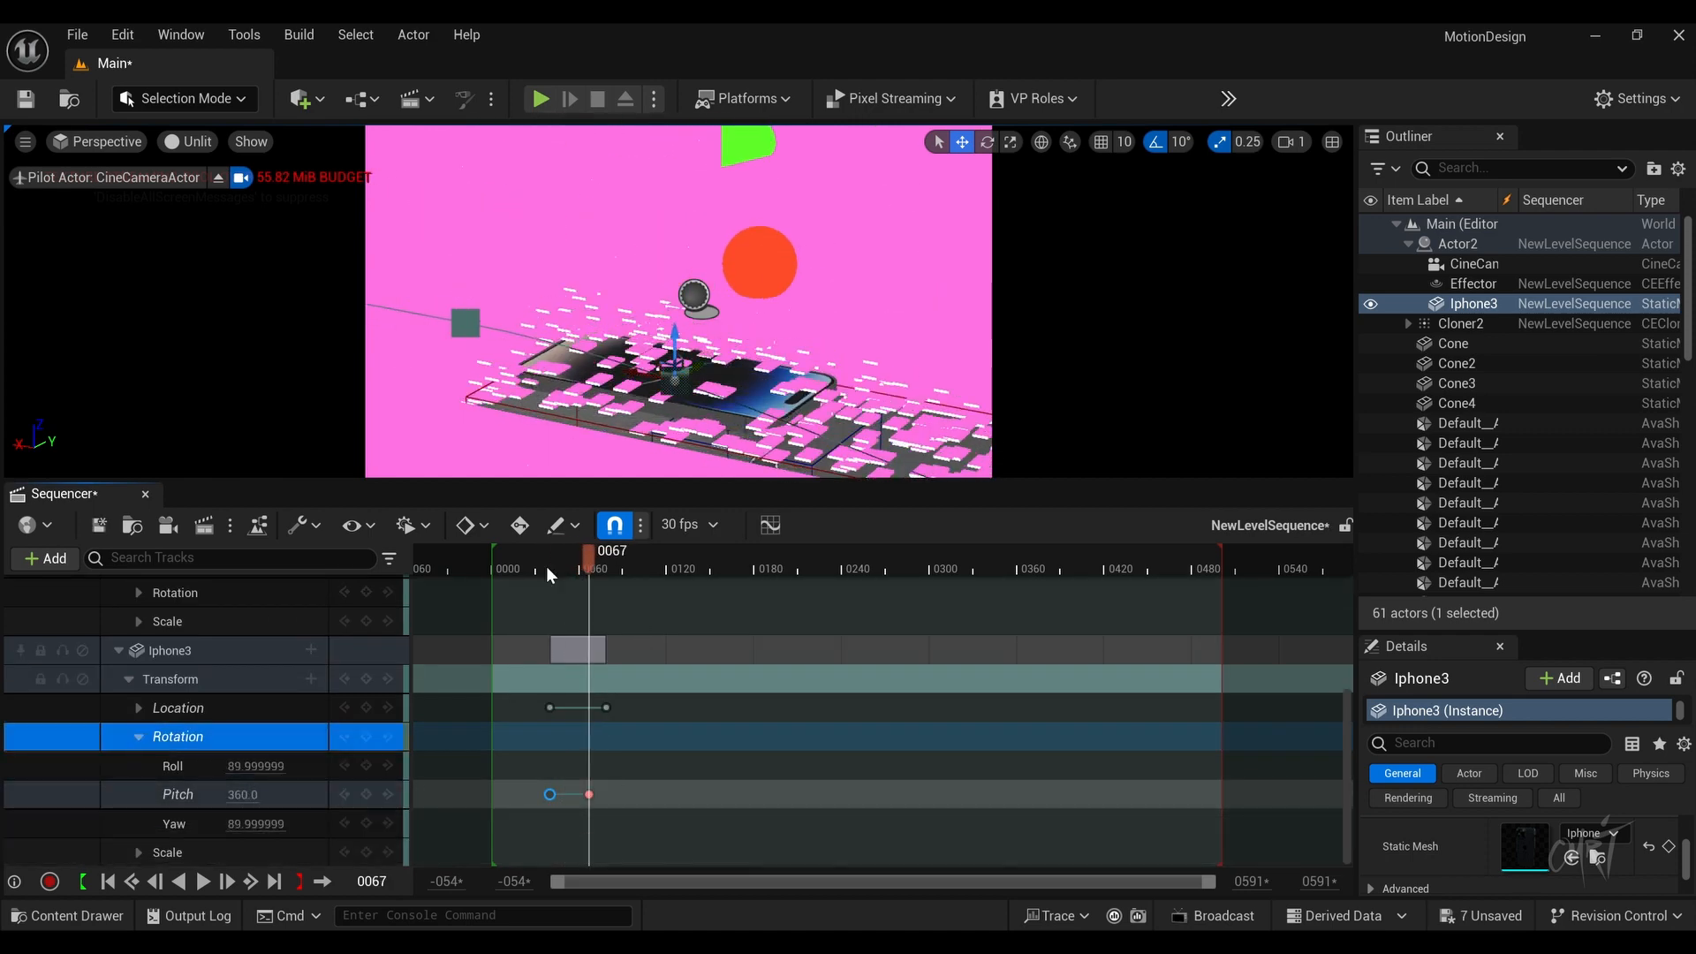
pyautogui.moveTo(589, 794); pyautogui.dragTo(603, 797)
pyautogui.click(553, 795)
pyautogui.moveTo(590, 572); pyautogui.dragTo(578, 609)
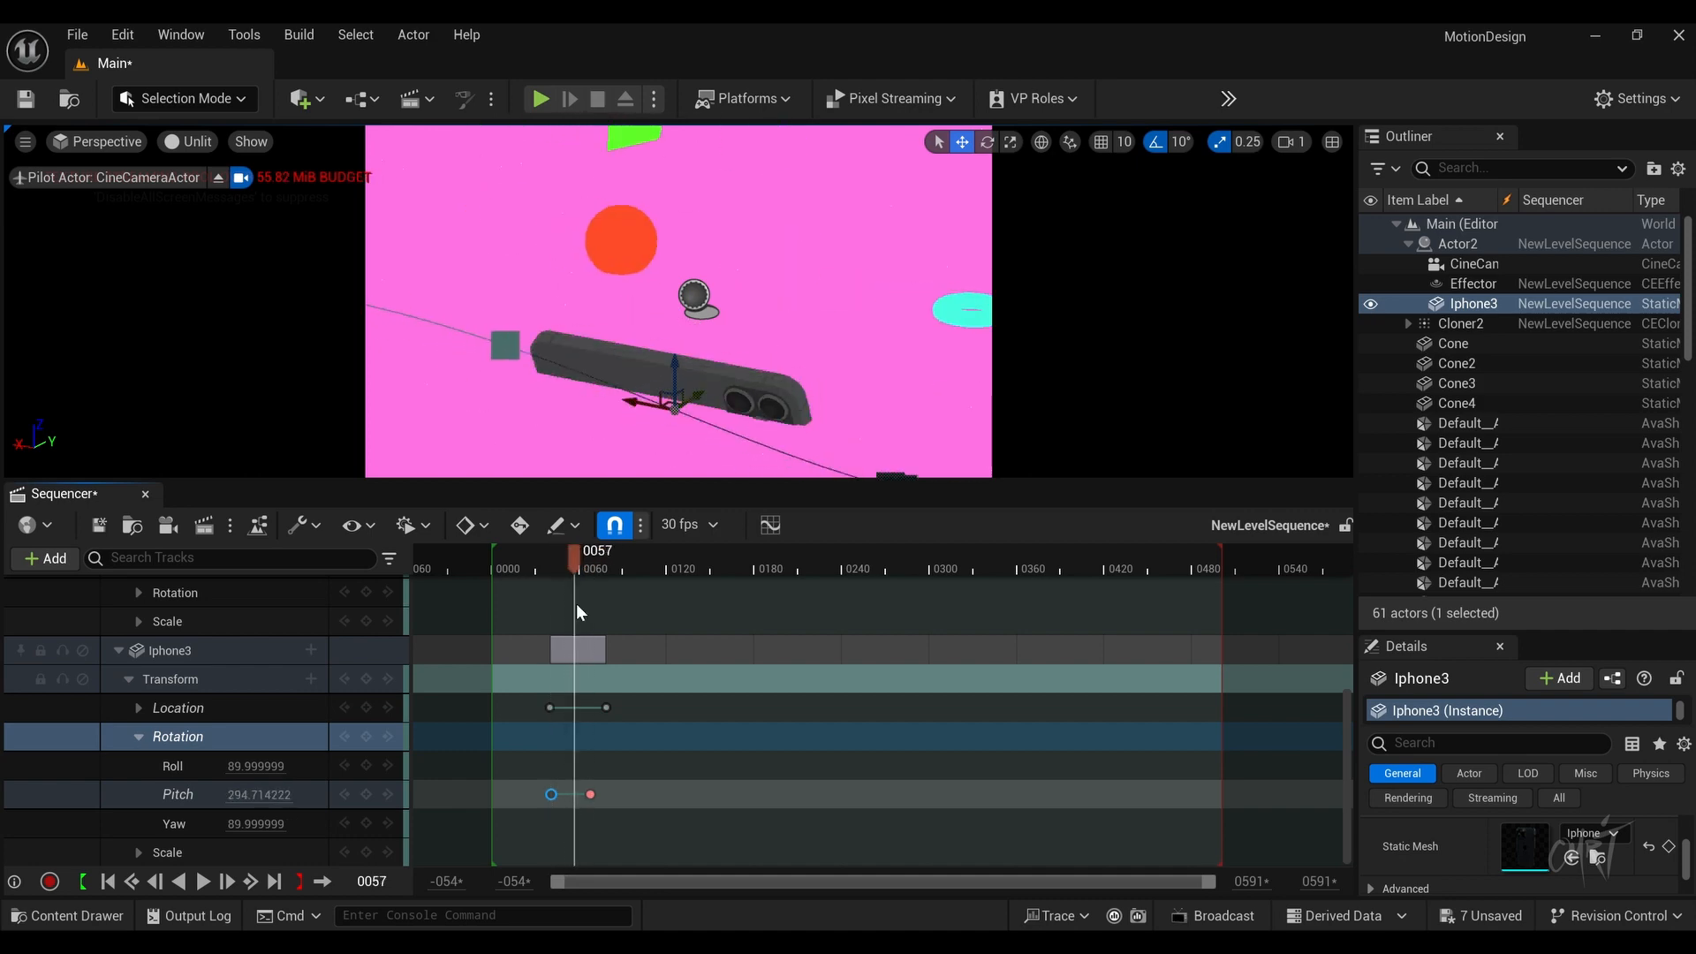
# Step: Add further Pitch keys to Iphone3, set the one at frame 85 to 562 and scrub back over the rotation
pyautogui.click(367, 793)
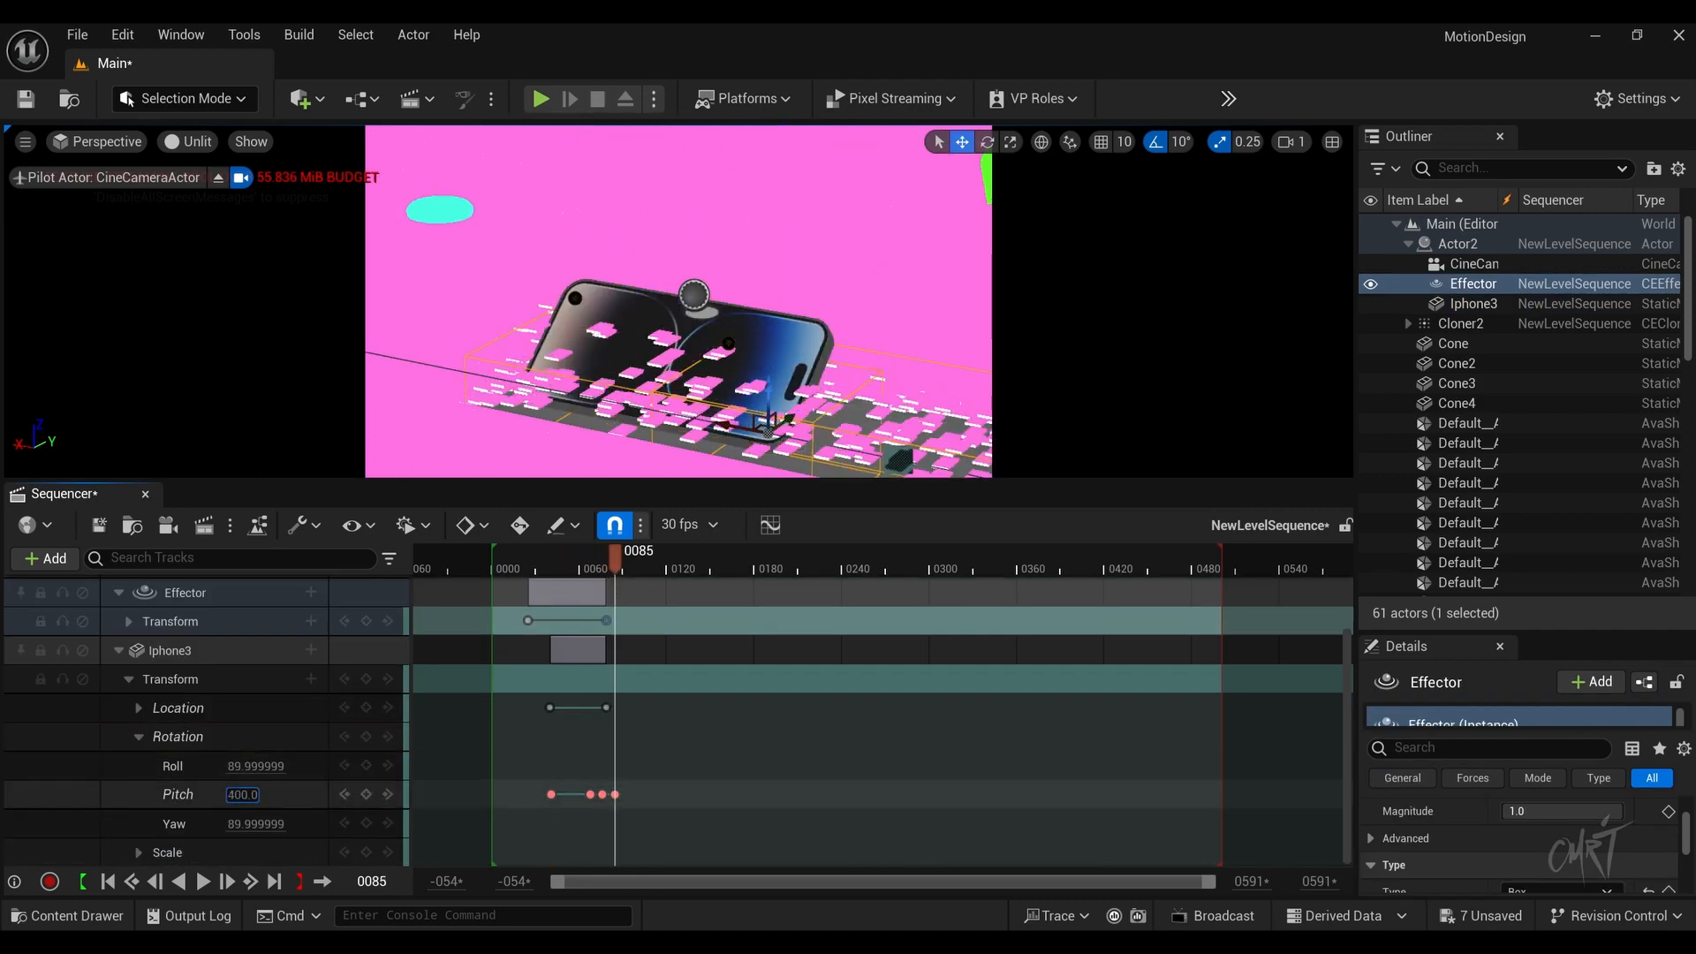
pyautogui.moveTo(243, 794); pyautogui.dragTo(265, 793)
pyautogui.keyDown('ctrl'); pyautogui.scroll(6, 568, 595); pyautogui.keyUp('ctrl')
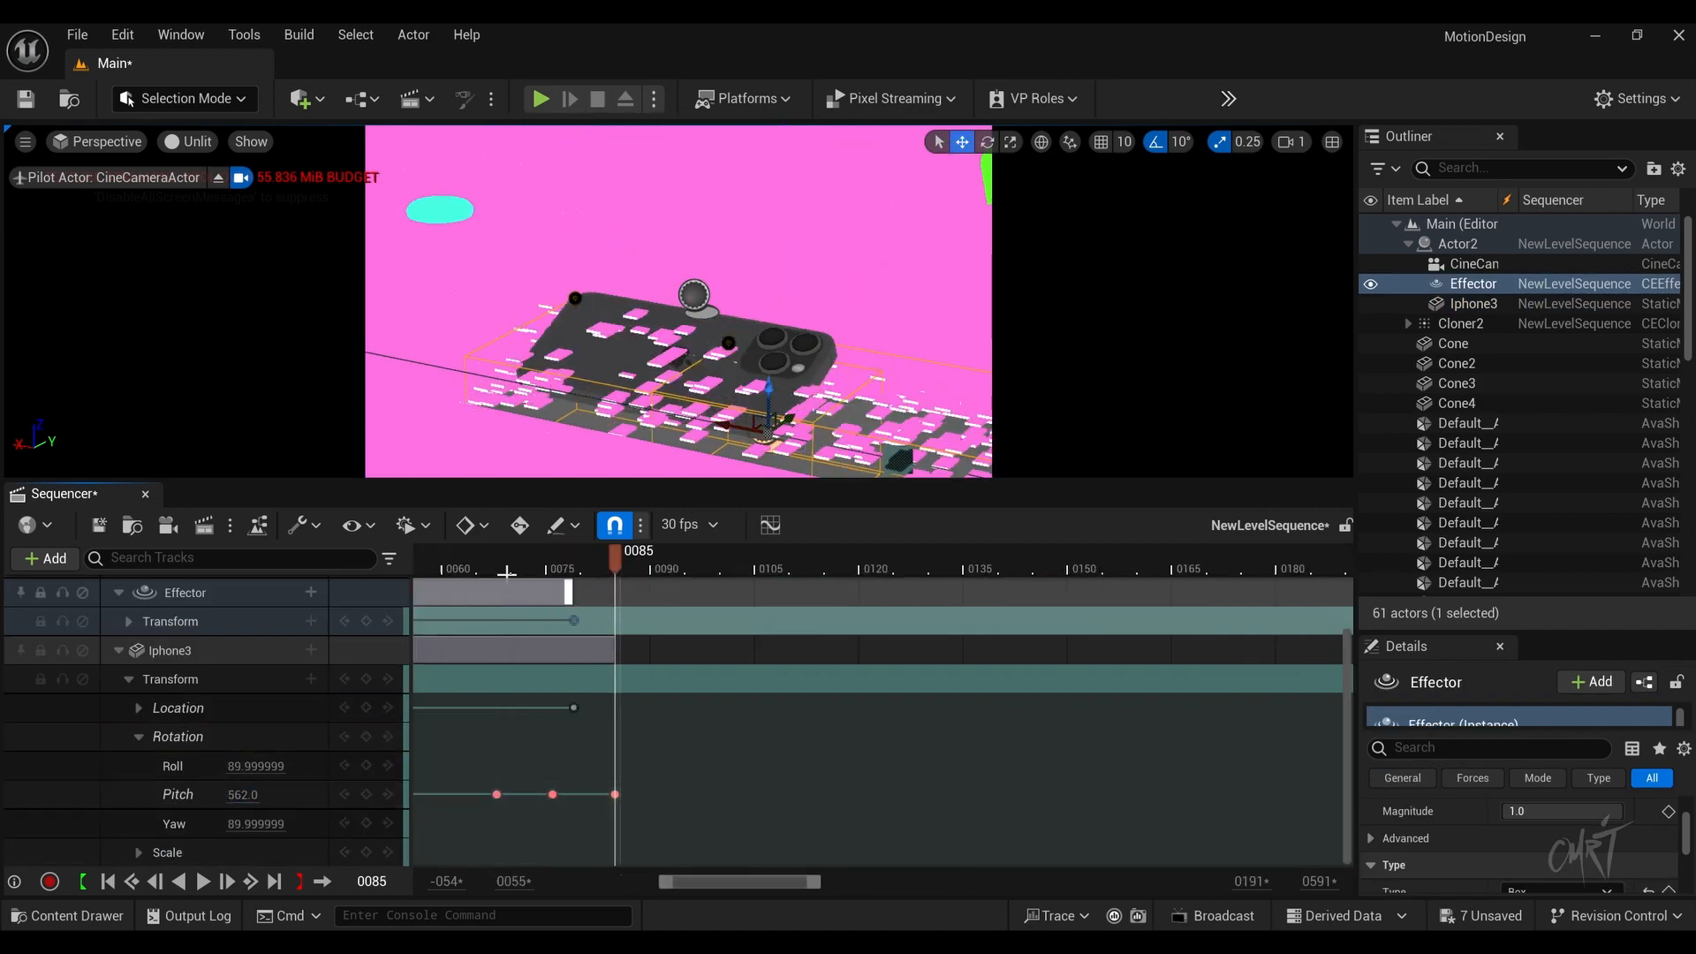
pyautogui.moveTo(609, 565); pyautogui.dragTo(510, 566)
pyautogui.click(537, 804)
pyautogui.keyDown('ctrl'); pyautogui.scroll(-3, 636, 841); pyautogui.keyUp('ctrl')
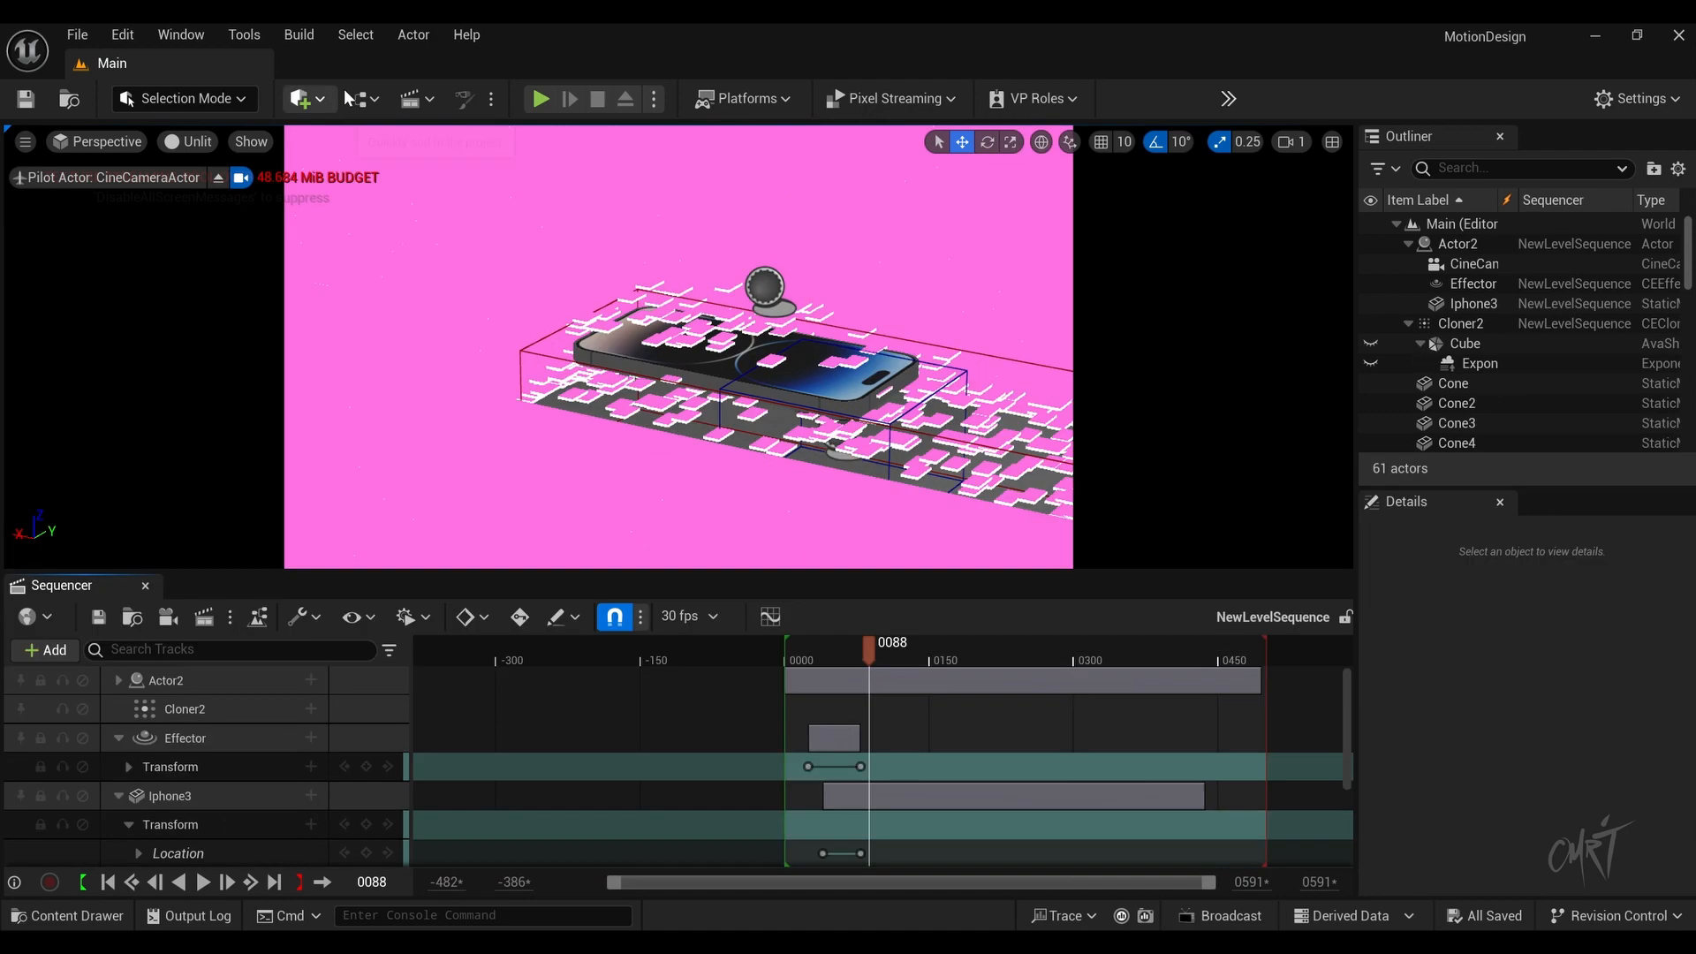
# Step: Open the render queue for the level sequence and remove the .jpg Sequence export from its job configuration
pyautogui.click(203, 618)
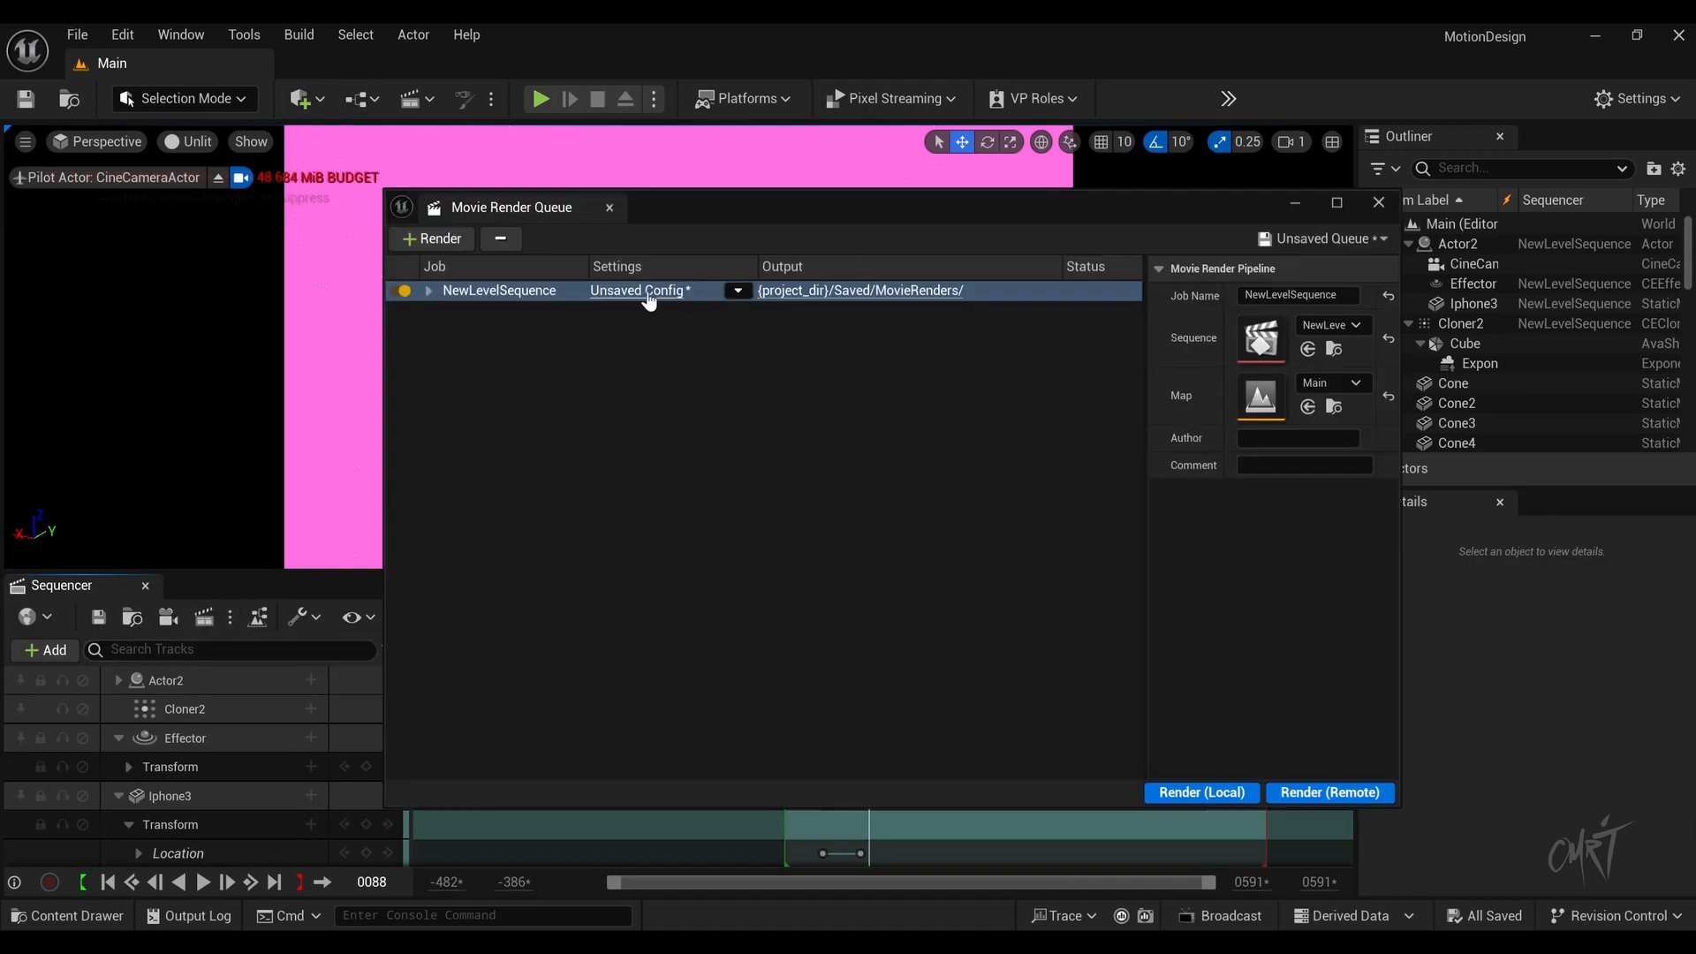
pyautogui.click(643, 291)
pyautogui.click(602, 267)
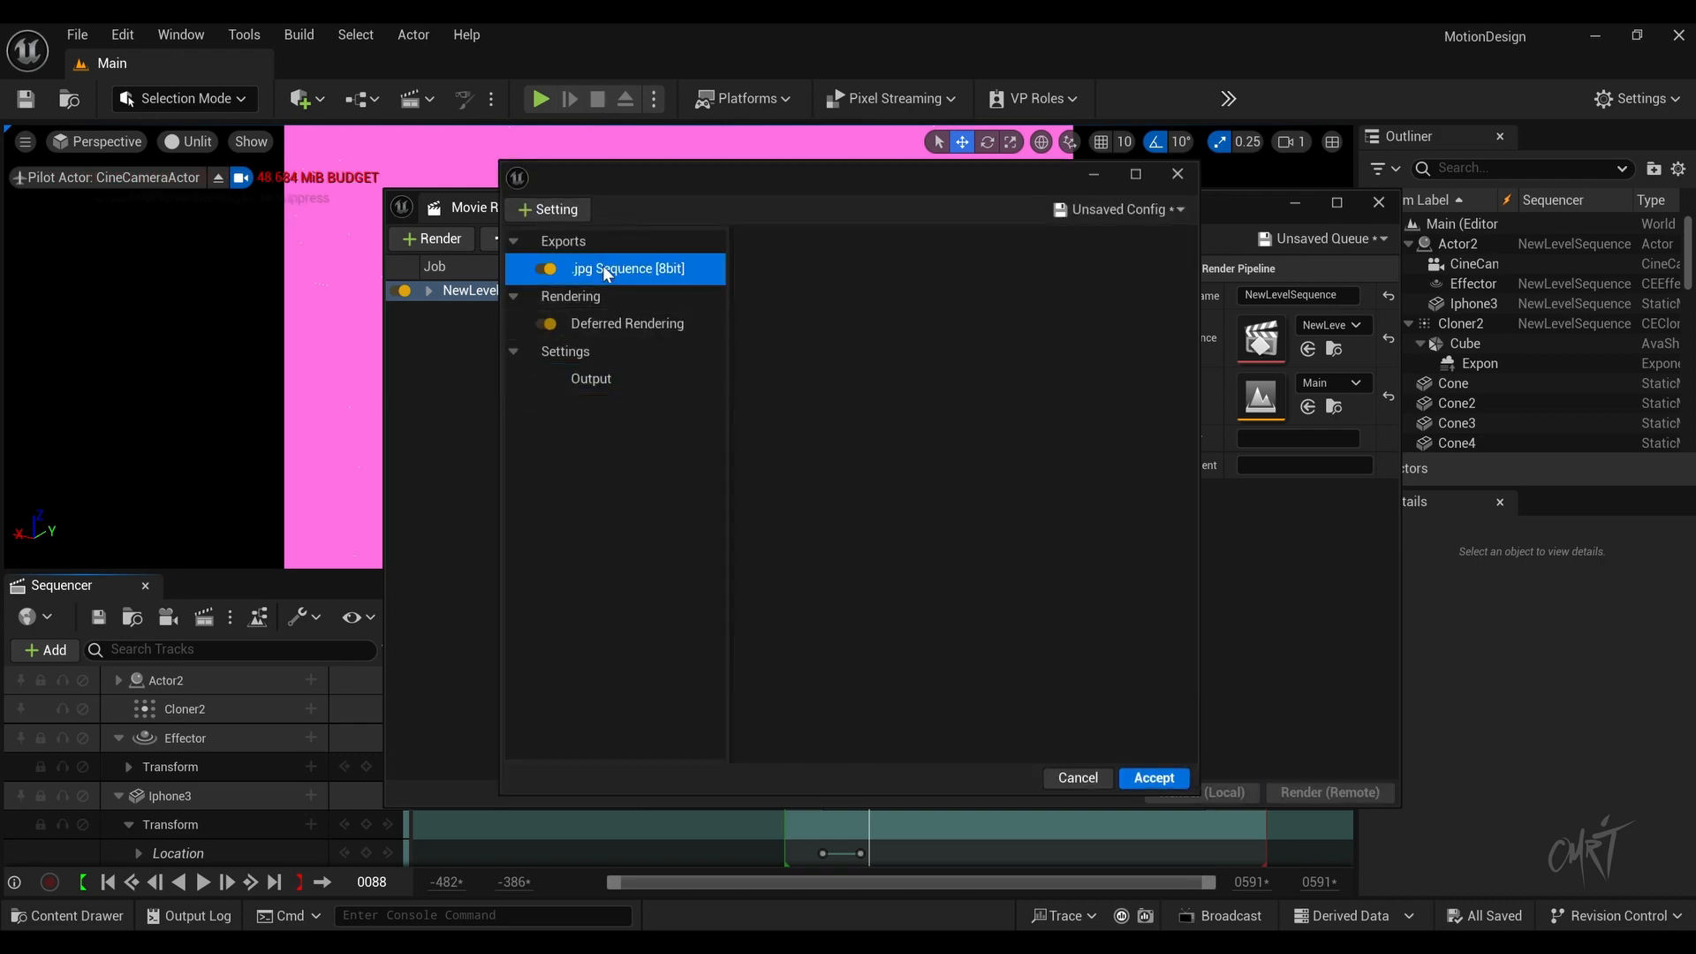
pyautogui.press('Delete')
# Step: Add High Resolution and Anti-aliasing settings to the render configuration, with a Temporal Sample Count of 3
pyautogui.click(553, 209)
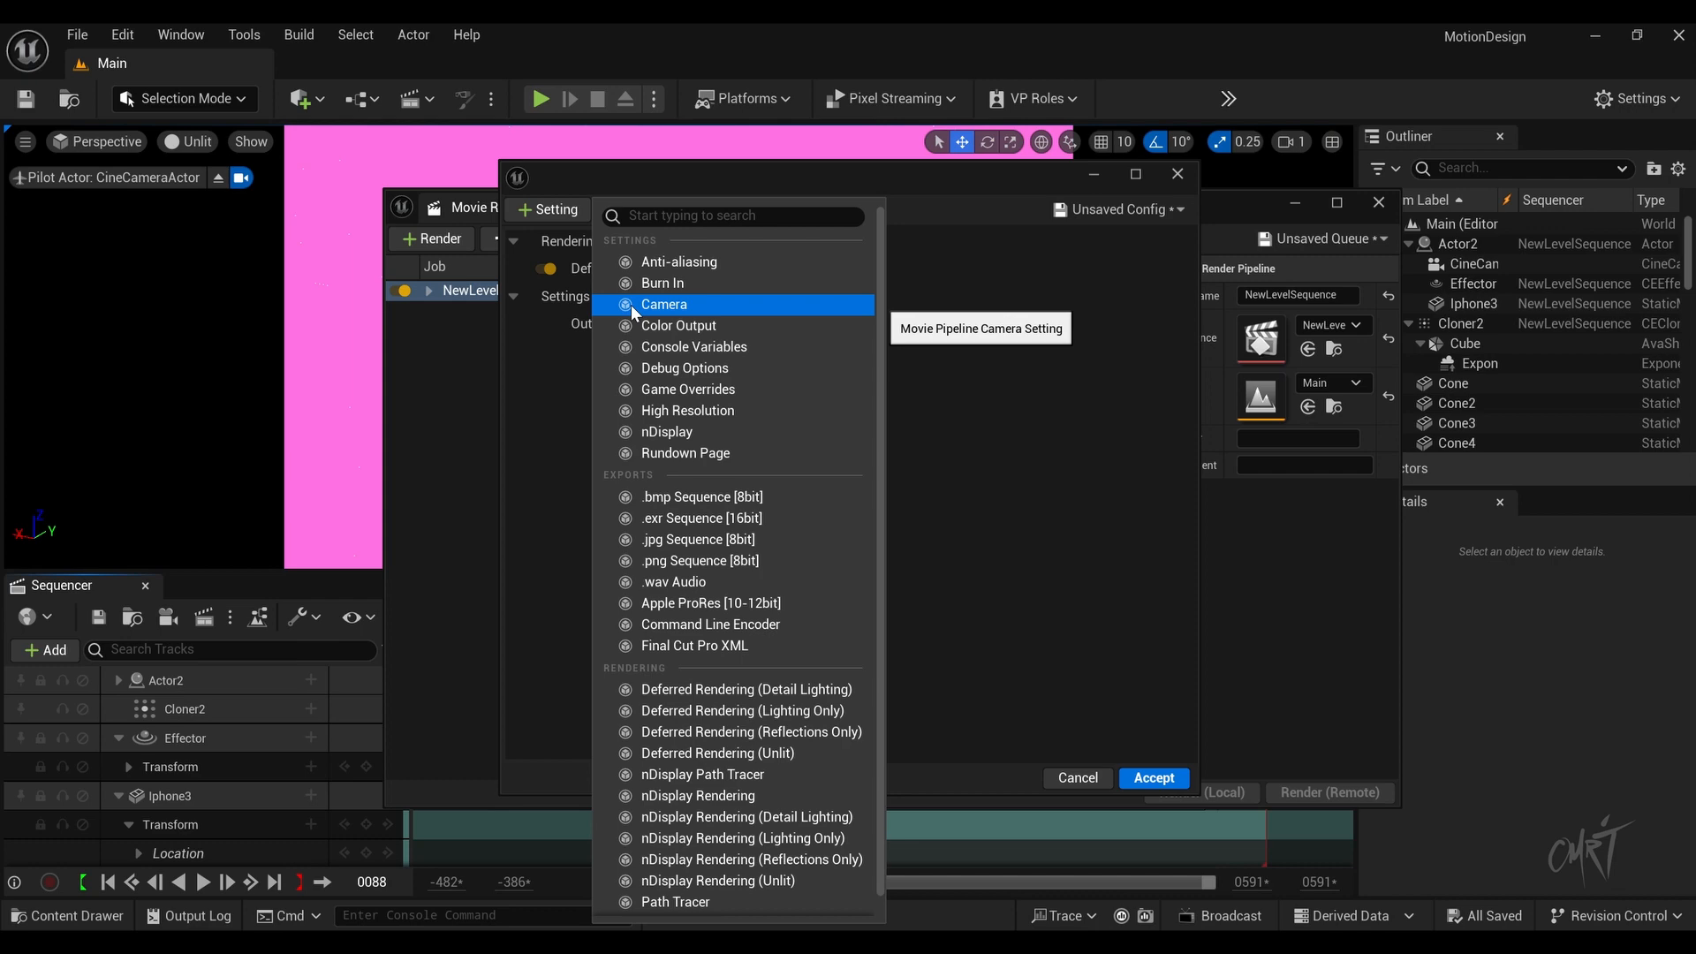
pyautogui.click(685, 411)
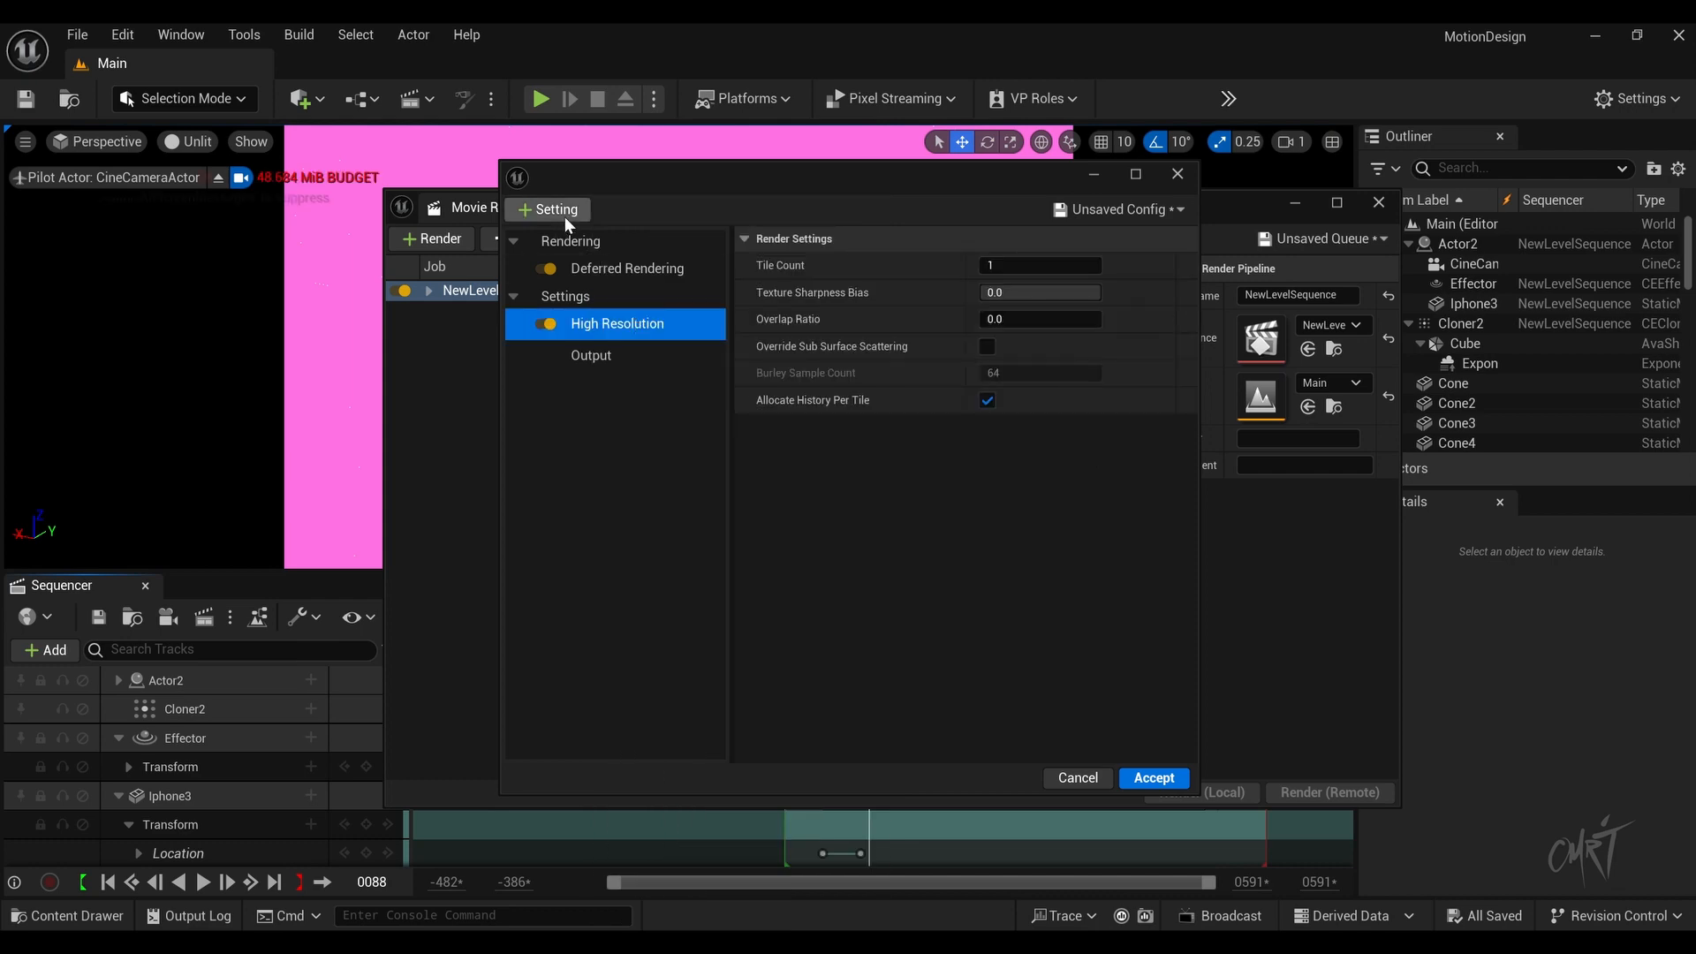
pyautogui.click(564, 215)
pyautogui.click(687, 258)
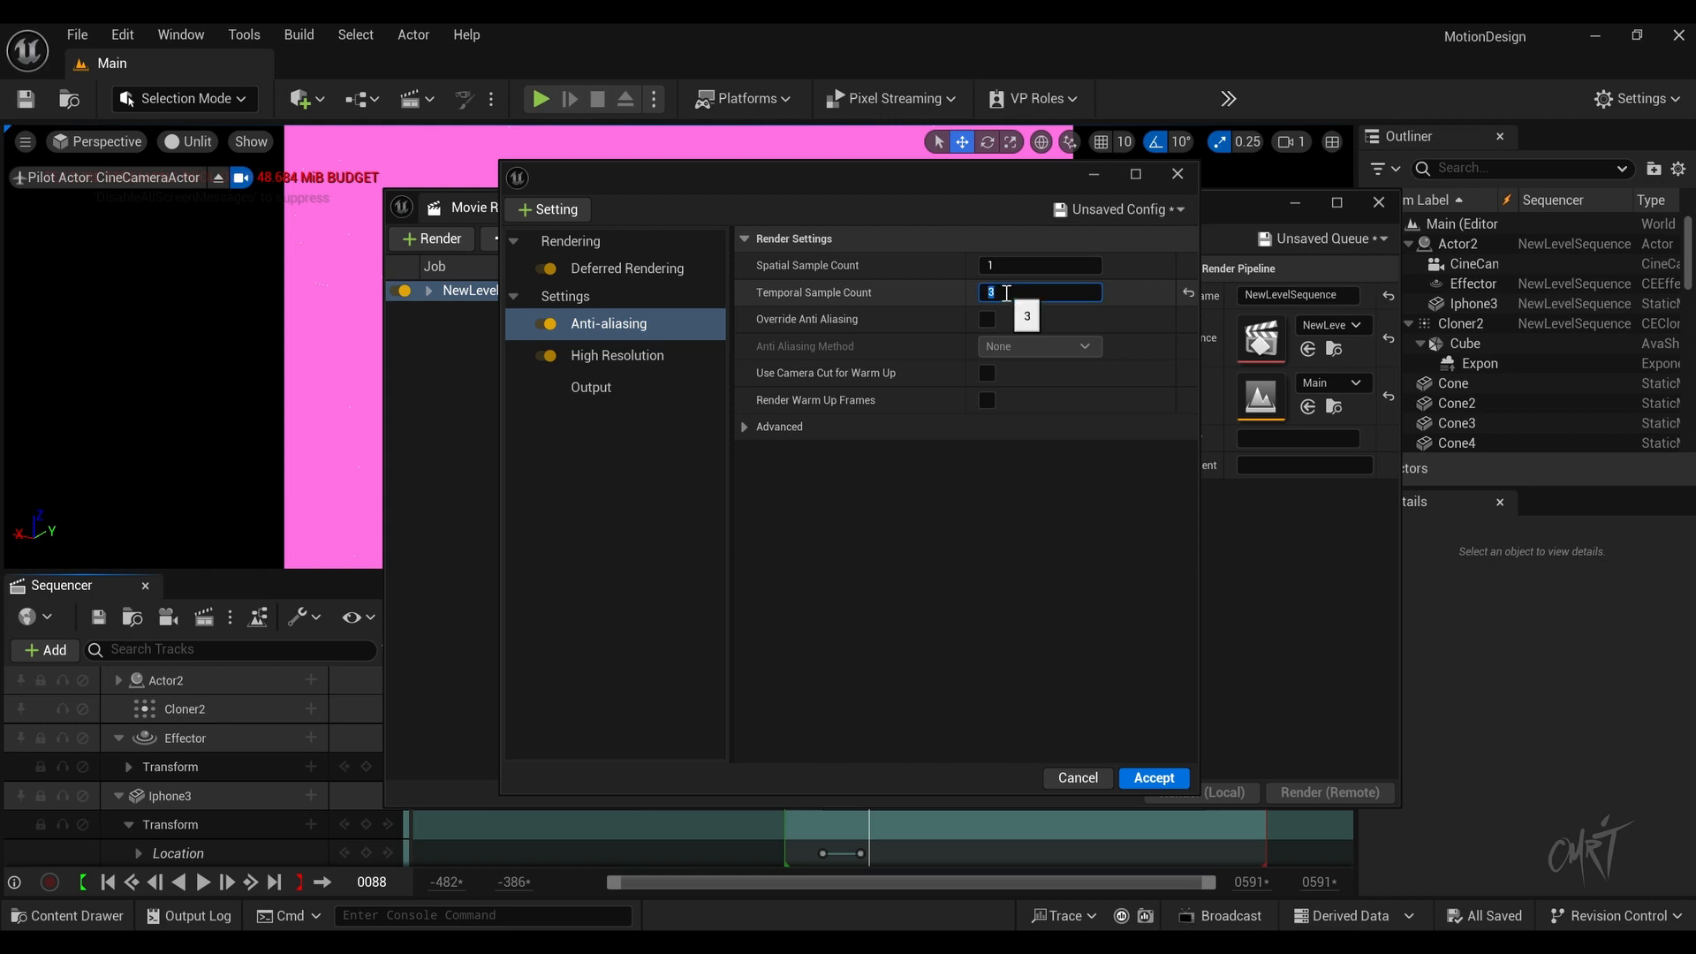
# Step: Add the .exr Sequence [16bit] export and the Camera setting to the render configuration
pyautogui.click(561, 207)
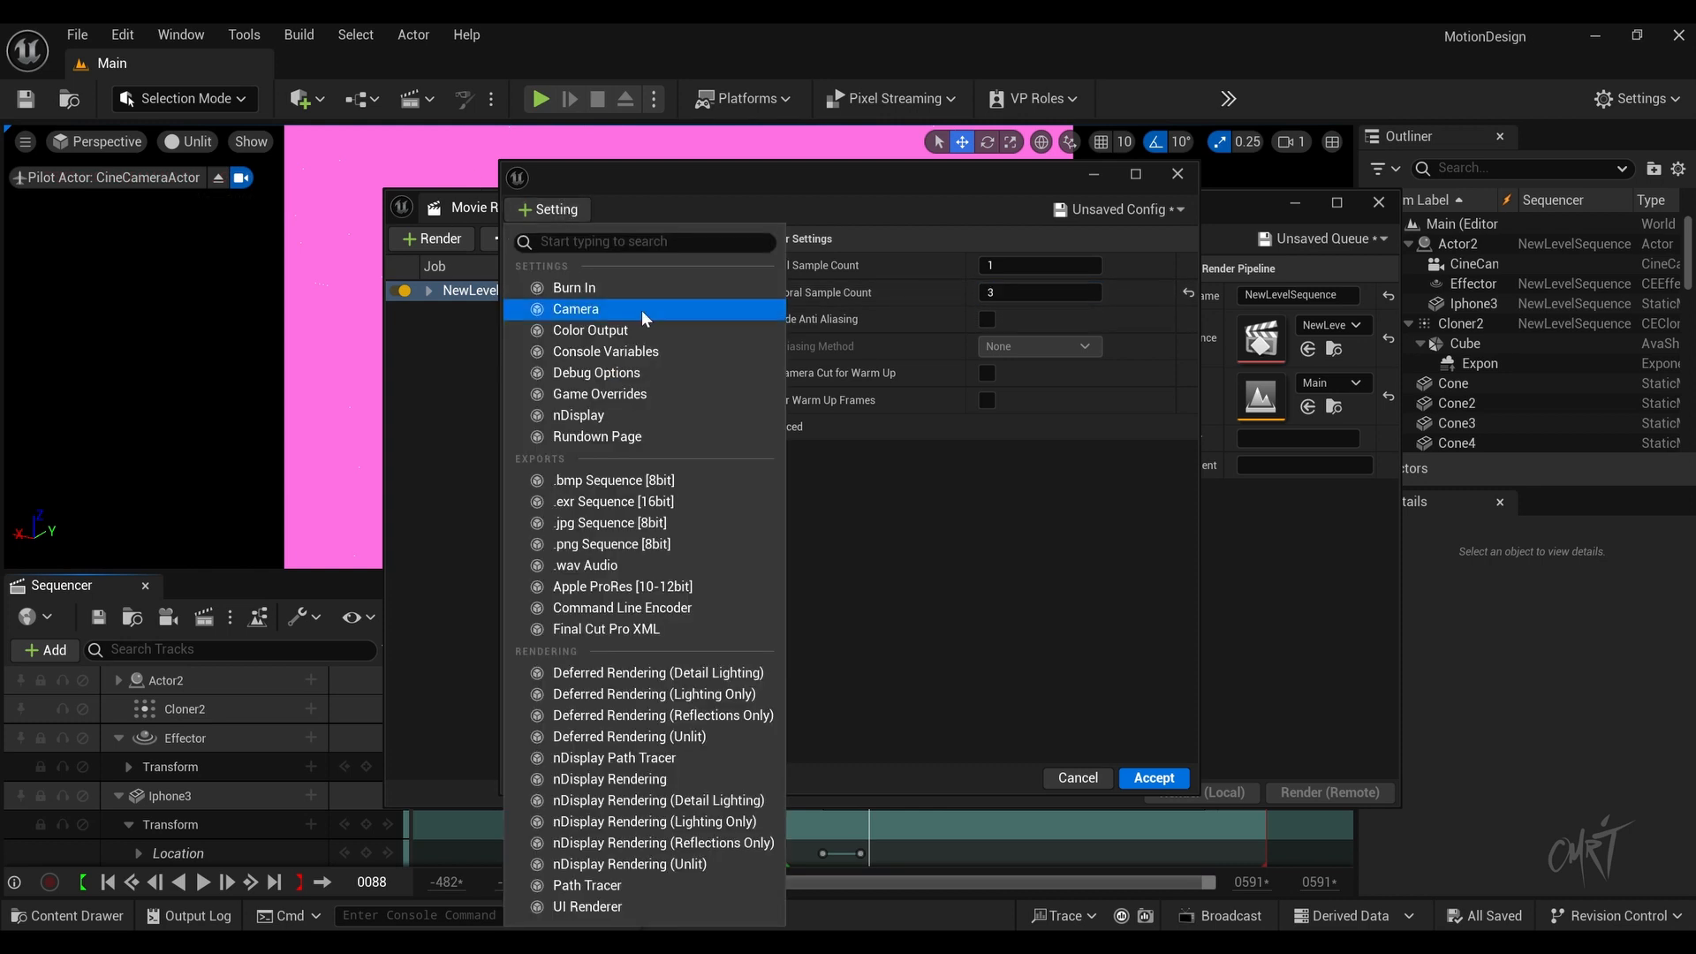
pyautogui.click(600, 501)
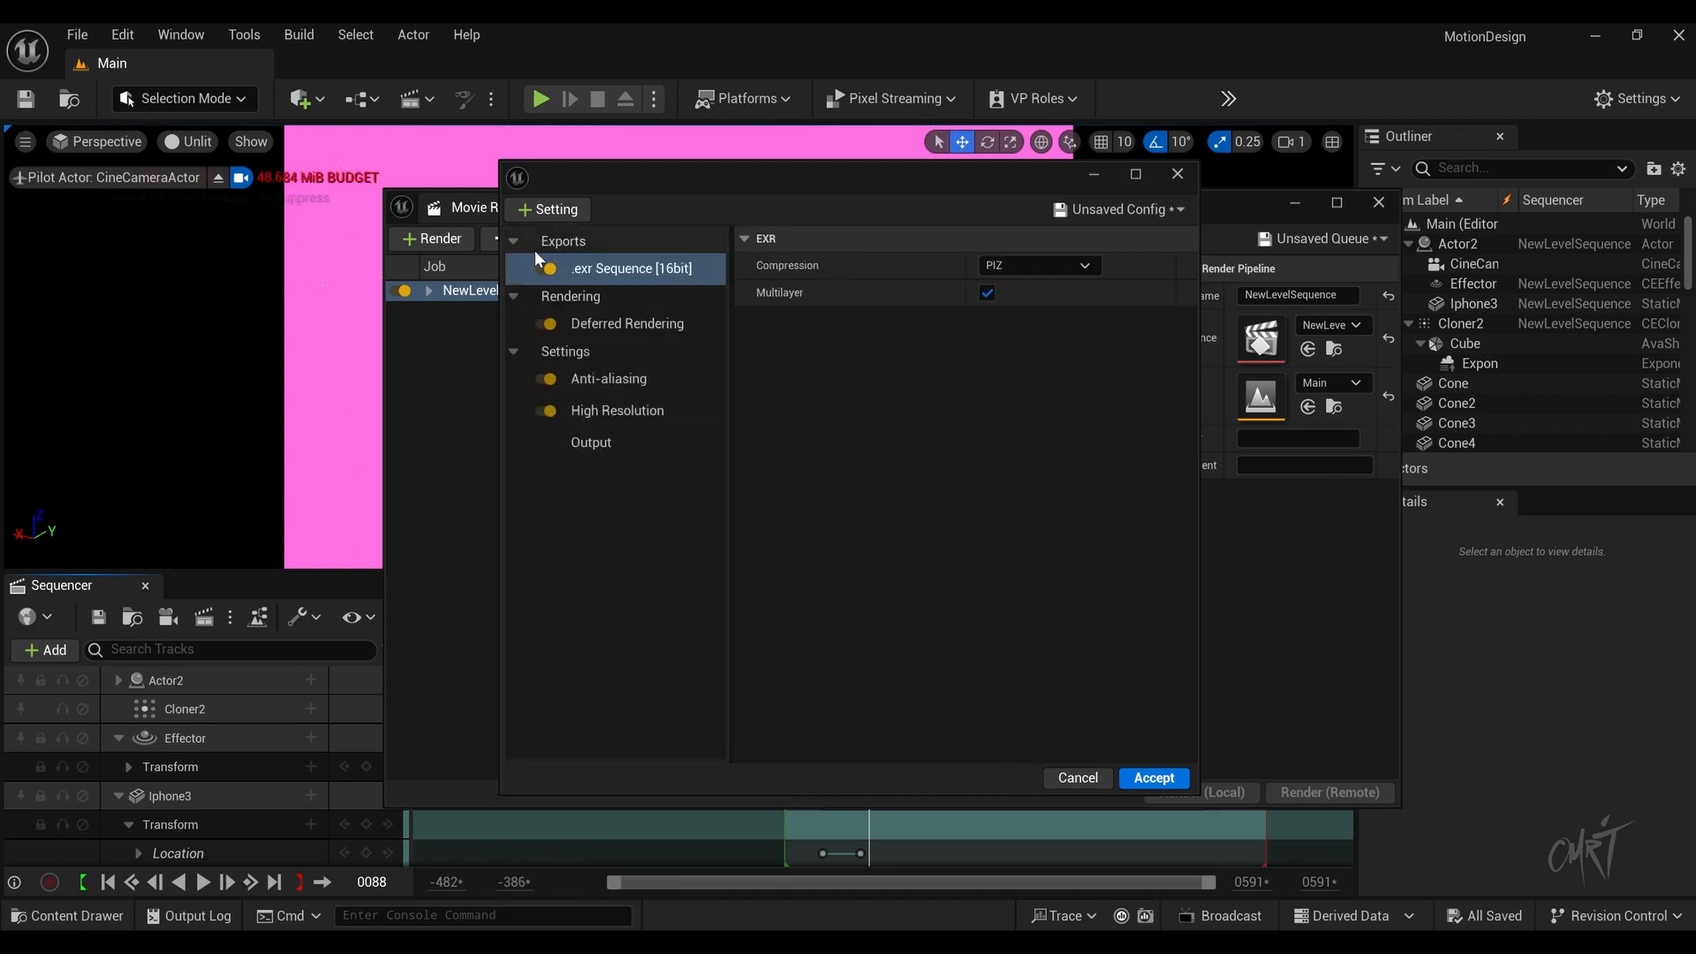
pyautogui.click(561, 211)
pyautogui.click(575, 309)
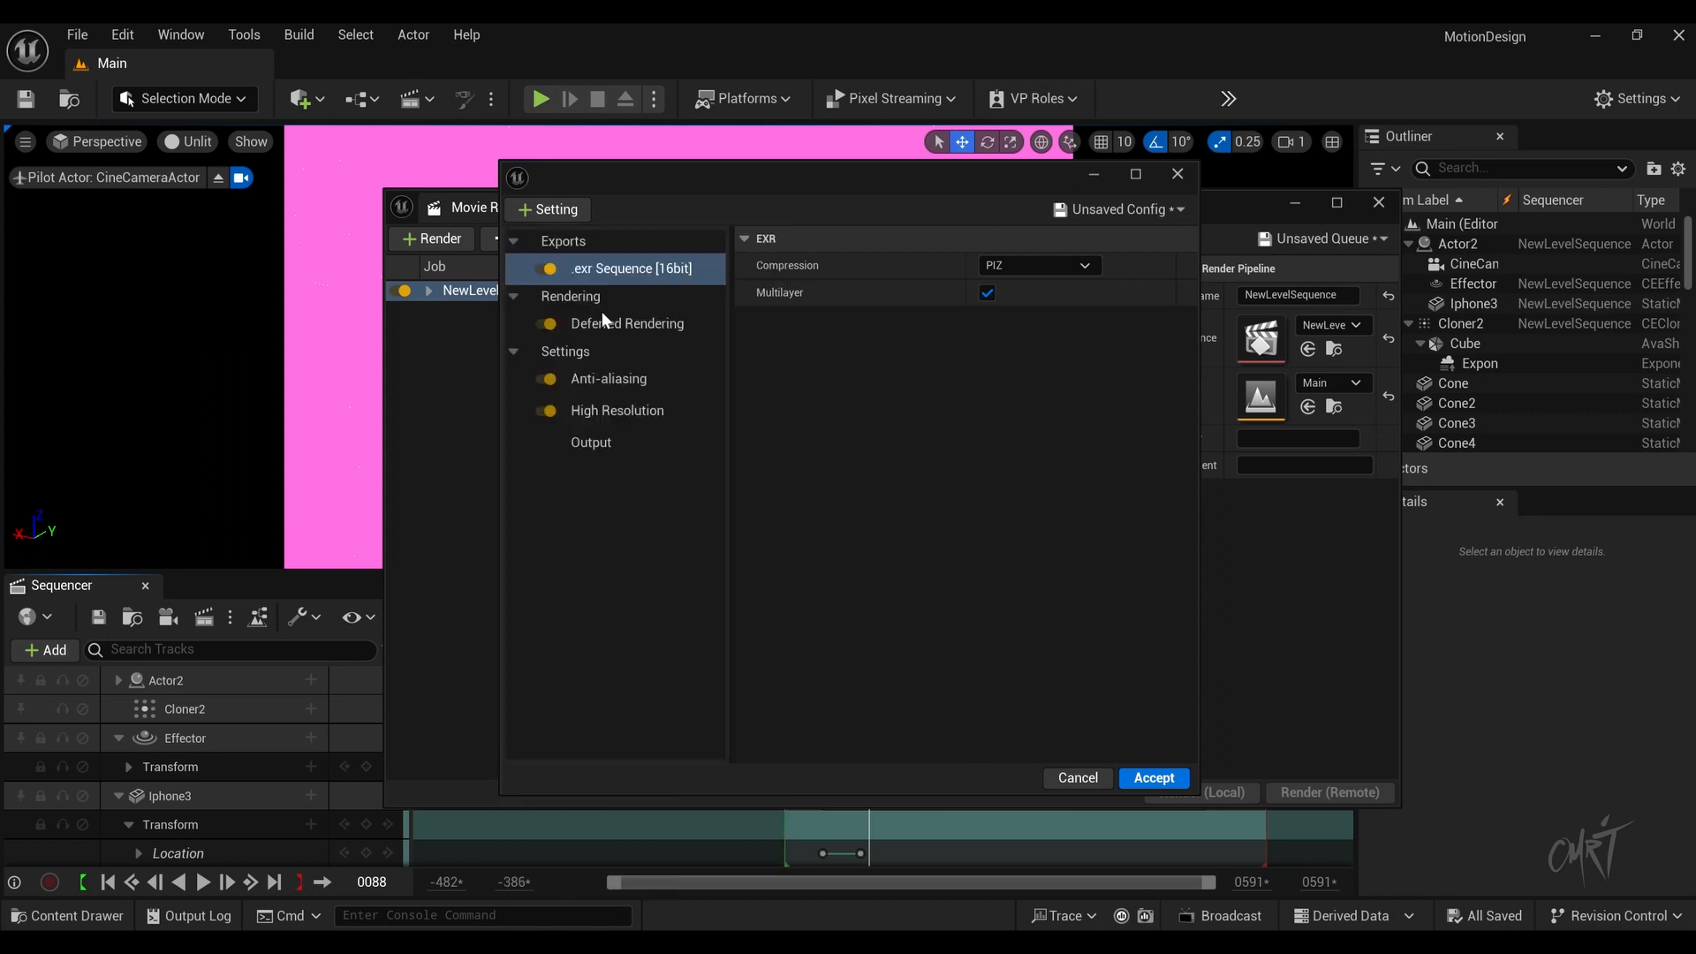
# Step: Set the render output resolution to 3840 by 2160 and enable a custom frame rate of 60 fps
pyautogui.click(591, 475)
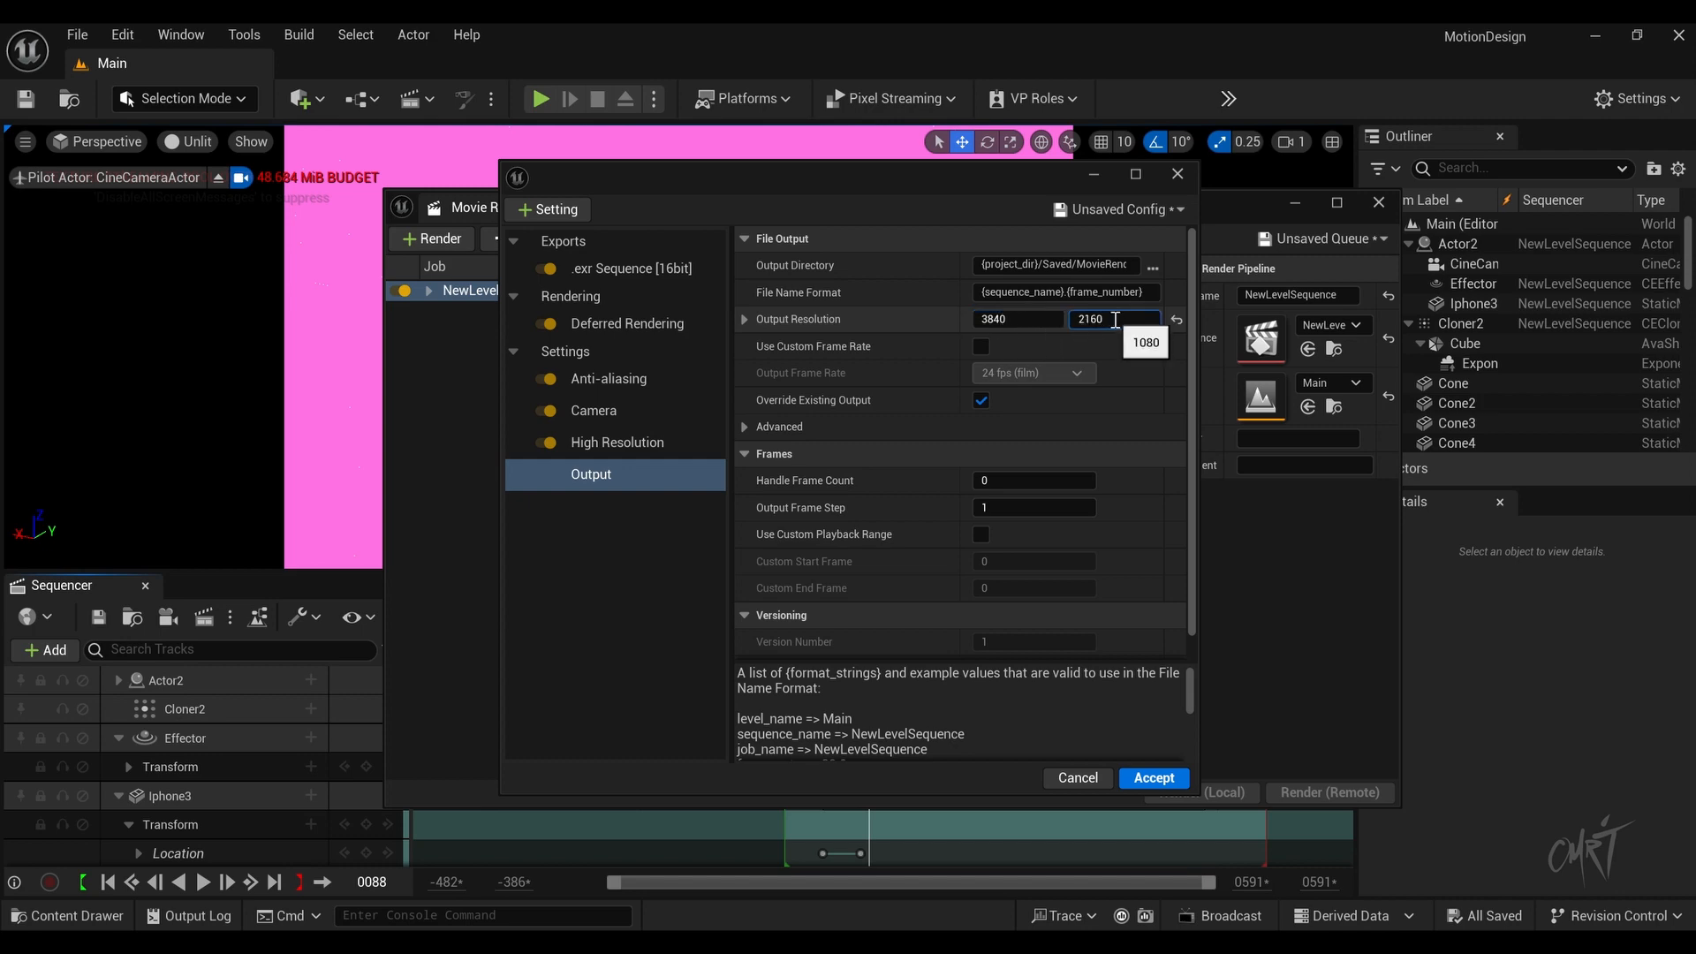
pyautogui.click(980, 347)
pyautogui.click(1024, 374)
pyautogui.click(1033, 583)
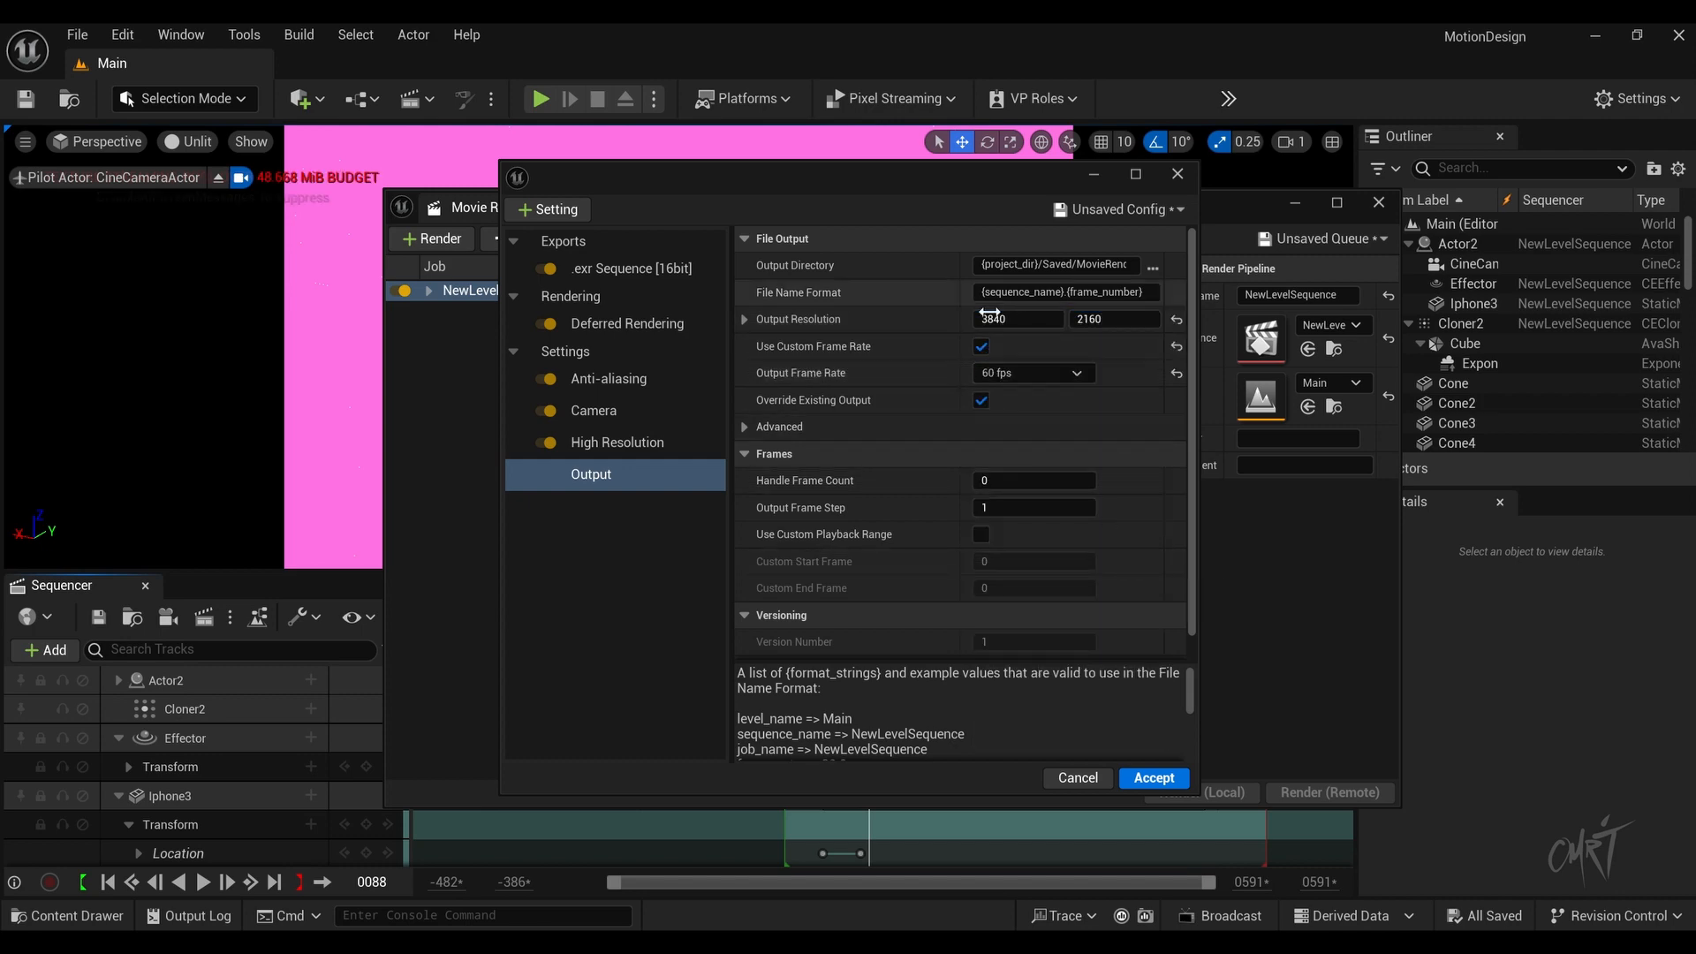
# Step: Choose an output directory within Unreal Projects, accept the render configuration and close the render queue
pyautogui.click(1153, 267)
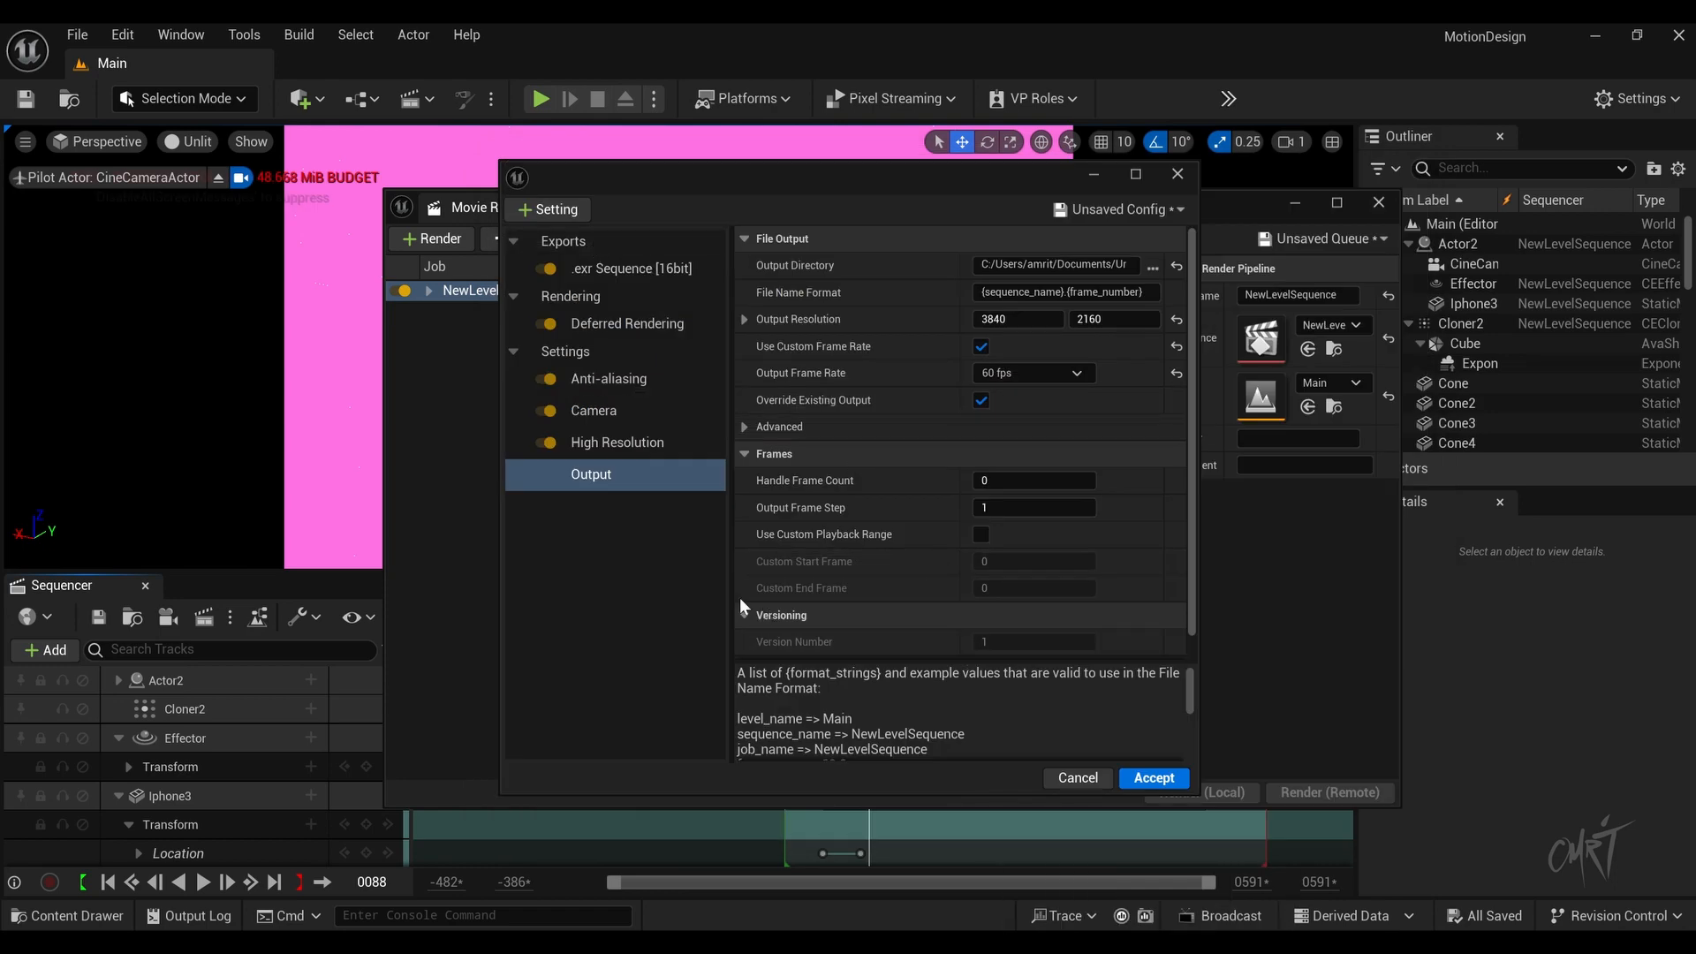
pyautogui.click(1136, 776)
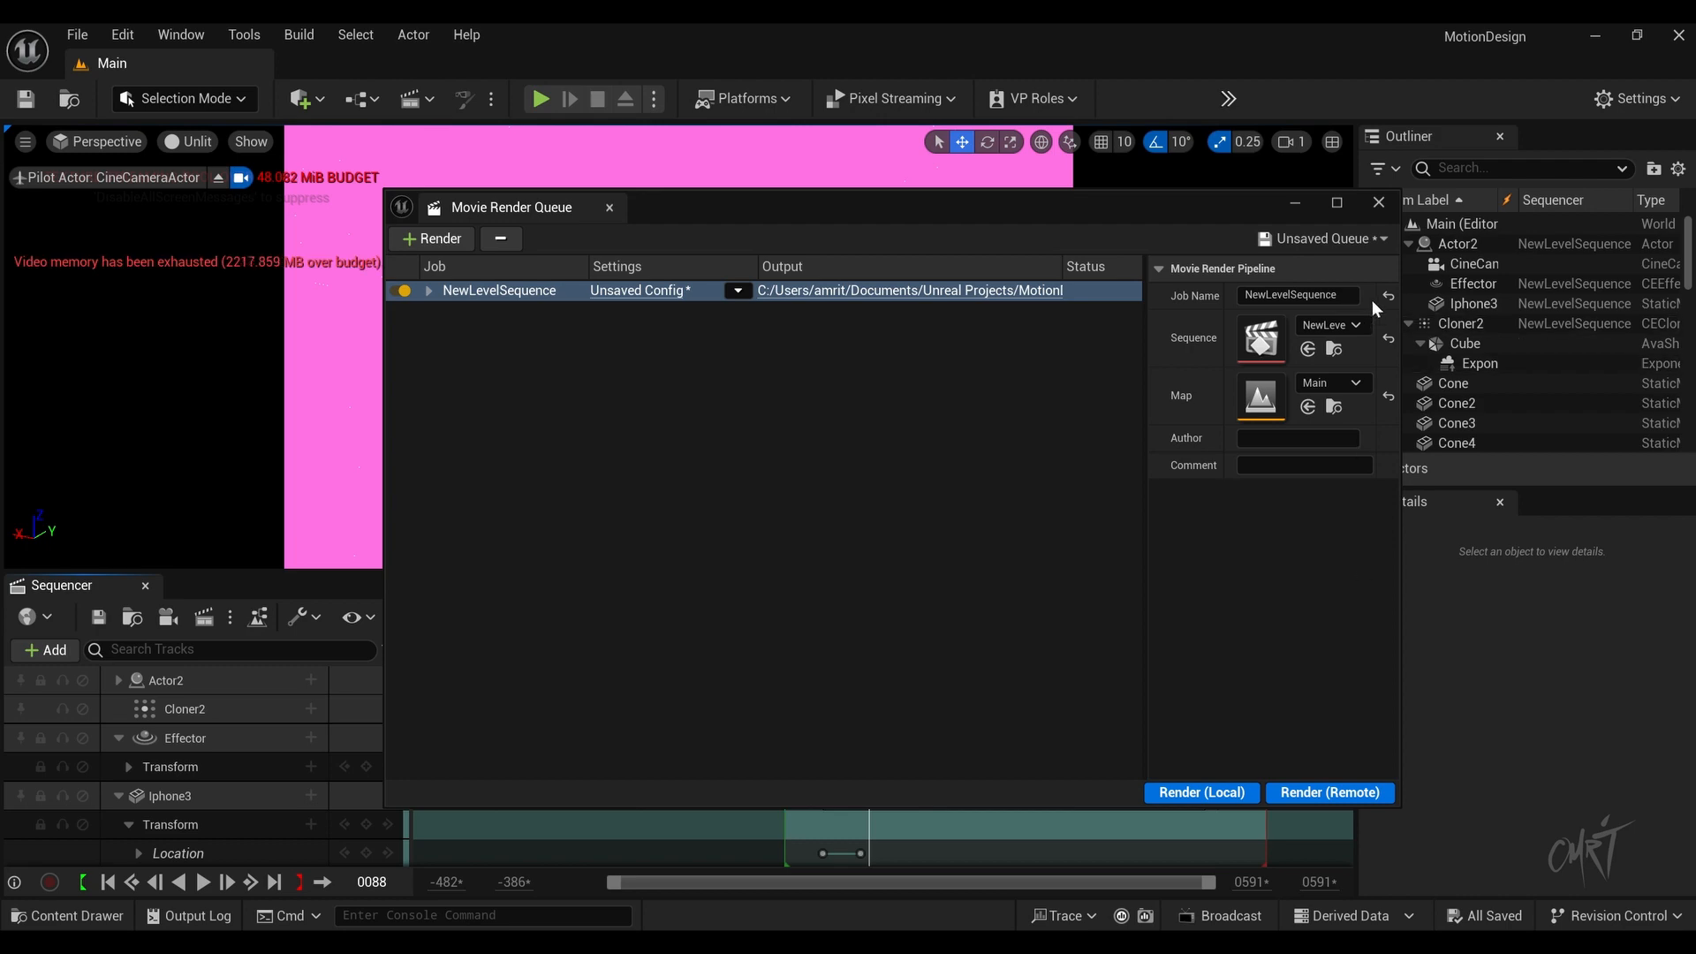
pyautogui.click(1378, 204)
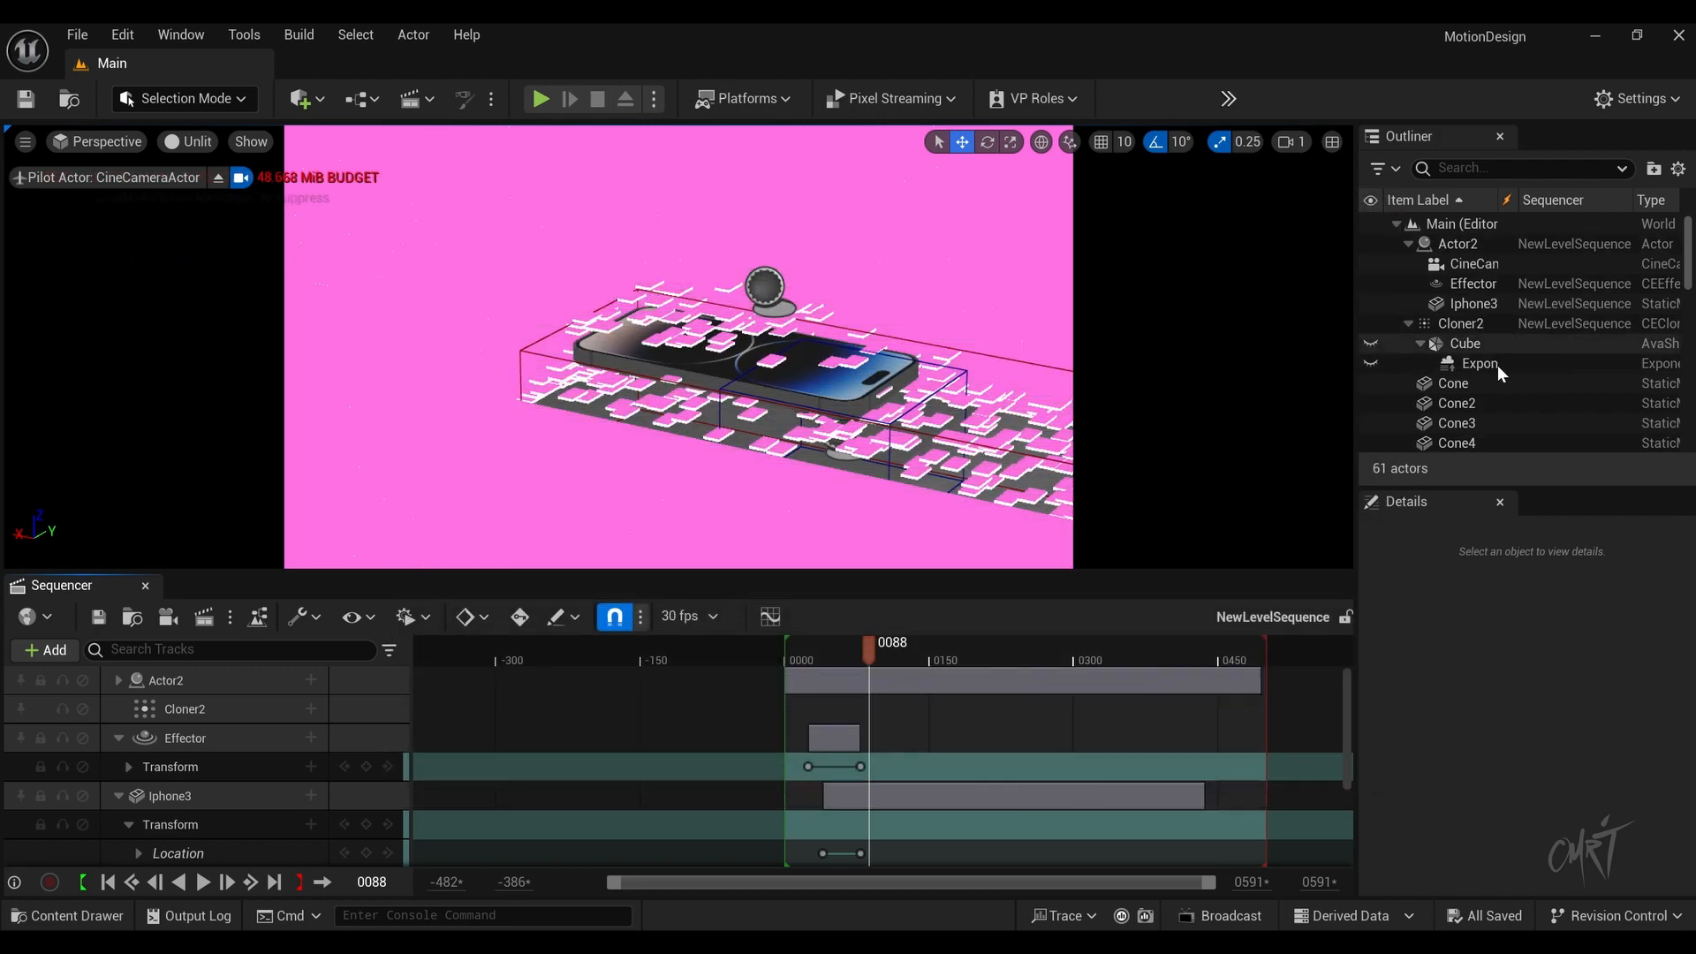
# Step: Add the CineCameraActor to the level sequence with a camera cut track, and scrub to frame 101 to check its view
pyautogui.click(1488, 263)
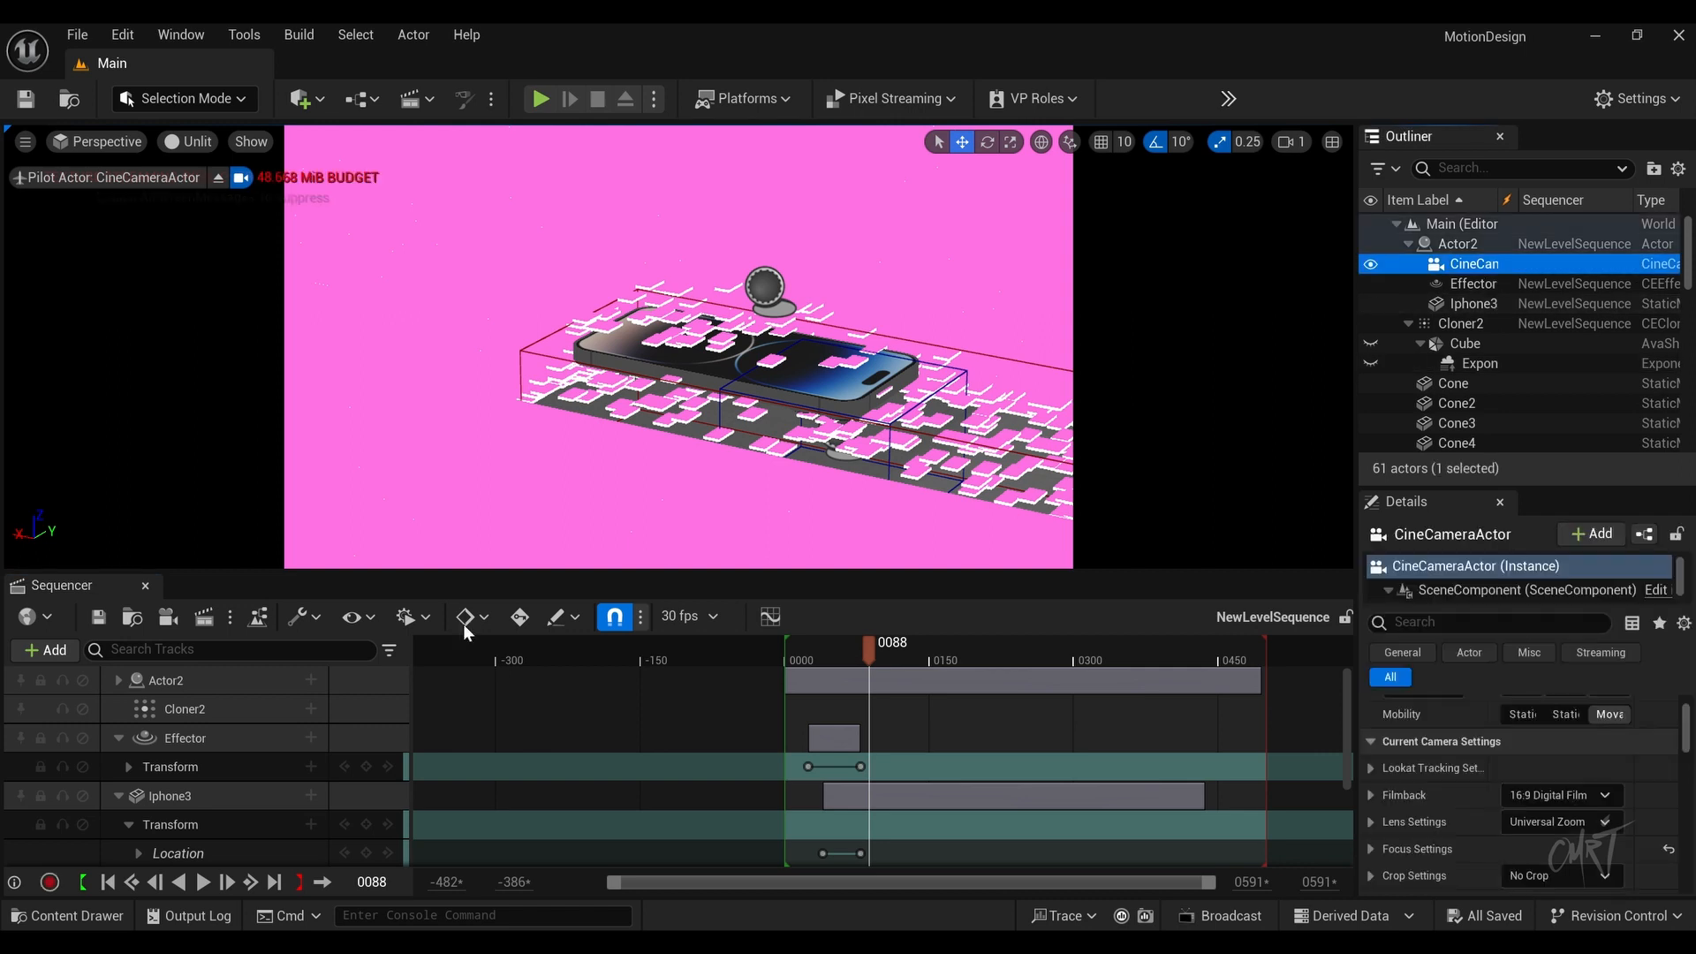
pyautogui.click(118, 738)
pyautogui.click(118, 767)
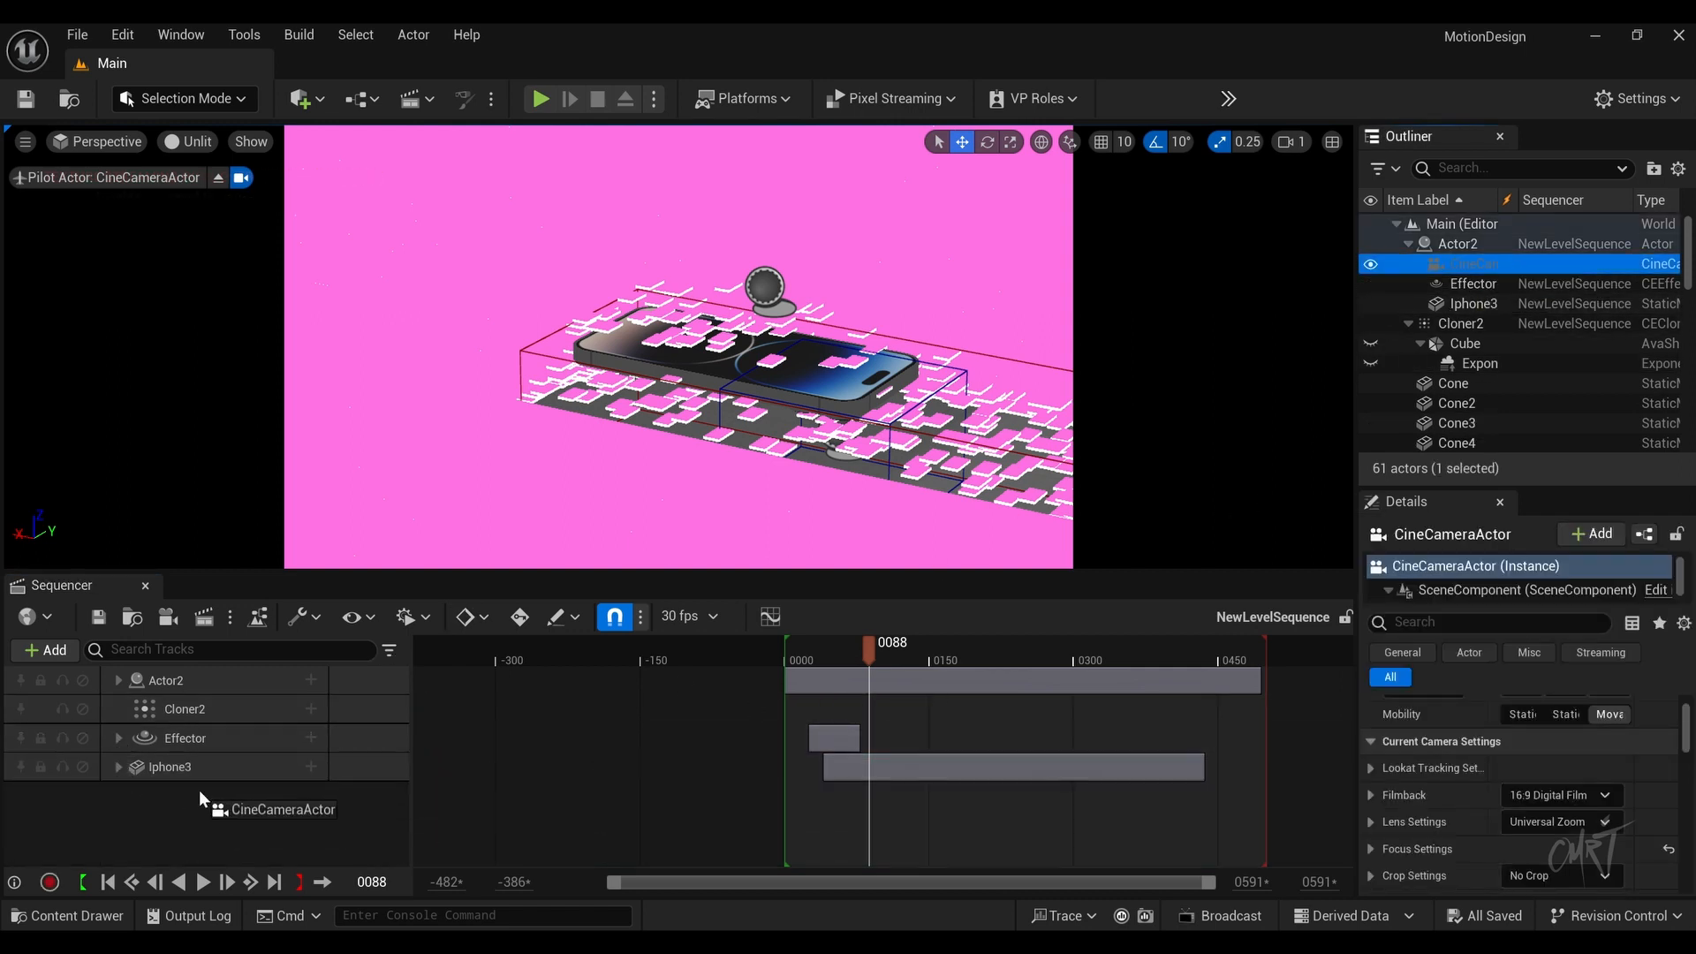
pyautogui.moveTo(198, 792); pyautogui.dragTo(198, 805)
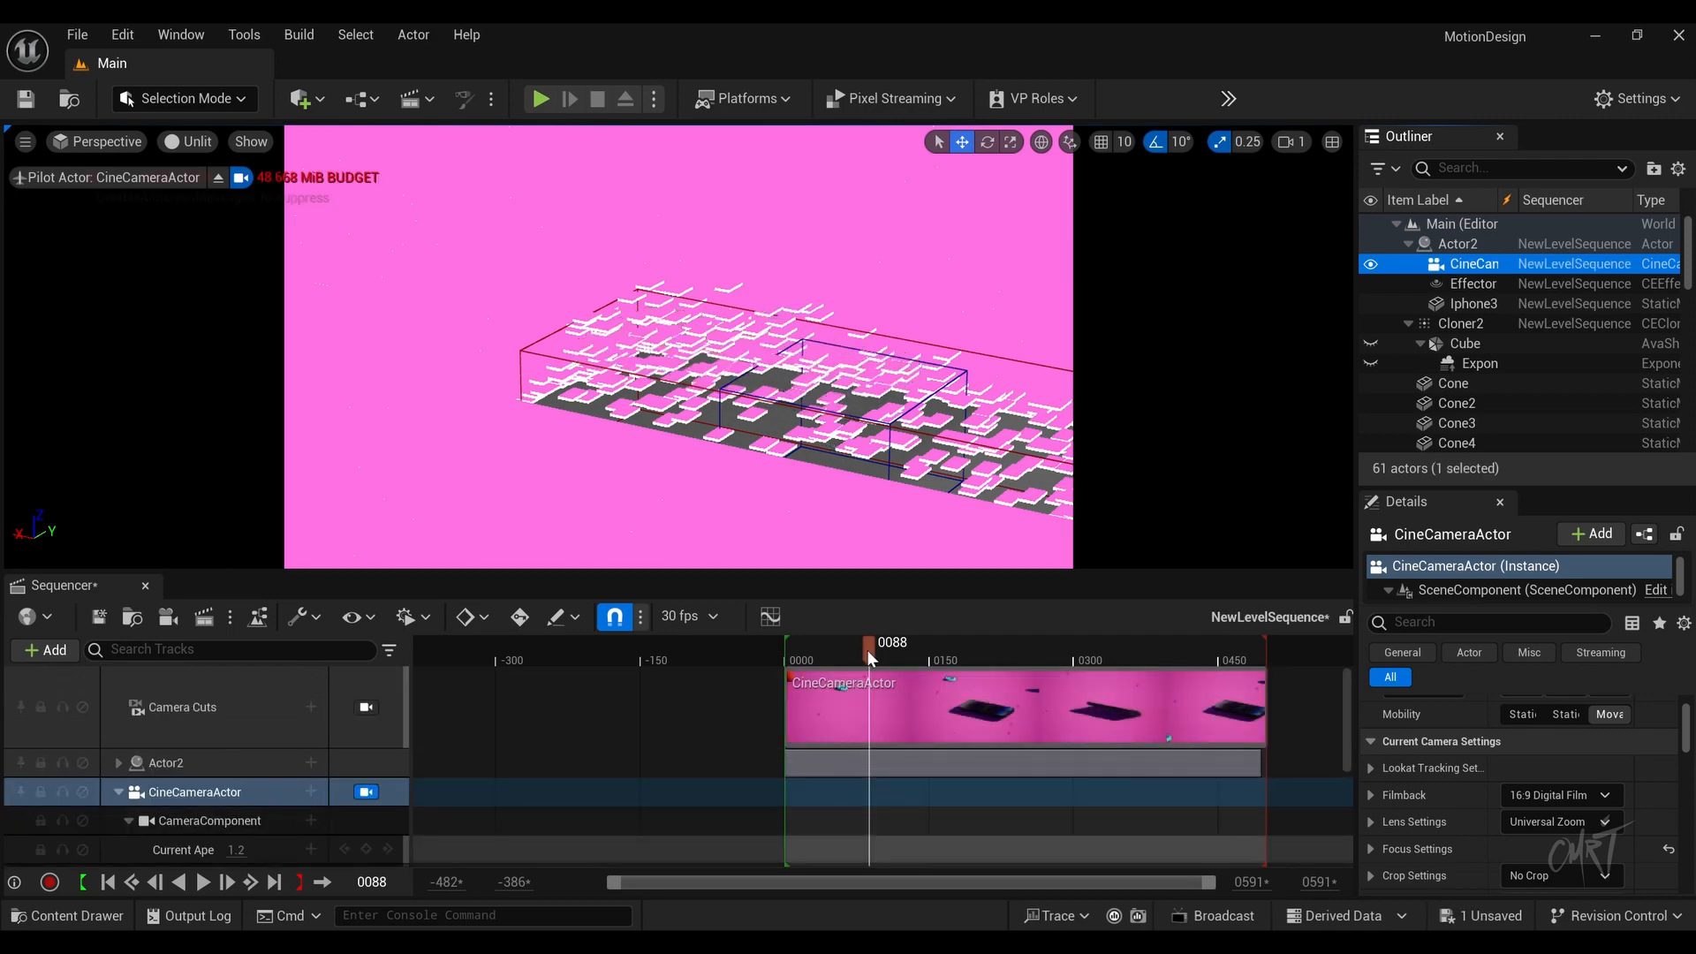
pyautogui.moveTo(869, 651)
pyautogui.mouseDown()
pyautogui.moveTo(897, 660)
pyautogui.moveTo(882, 661)
pyautogui.mouseUp()
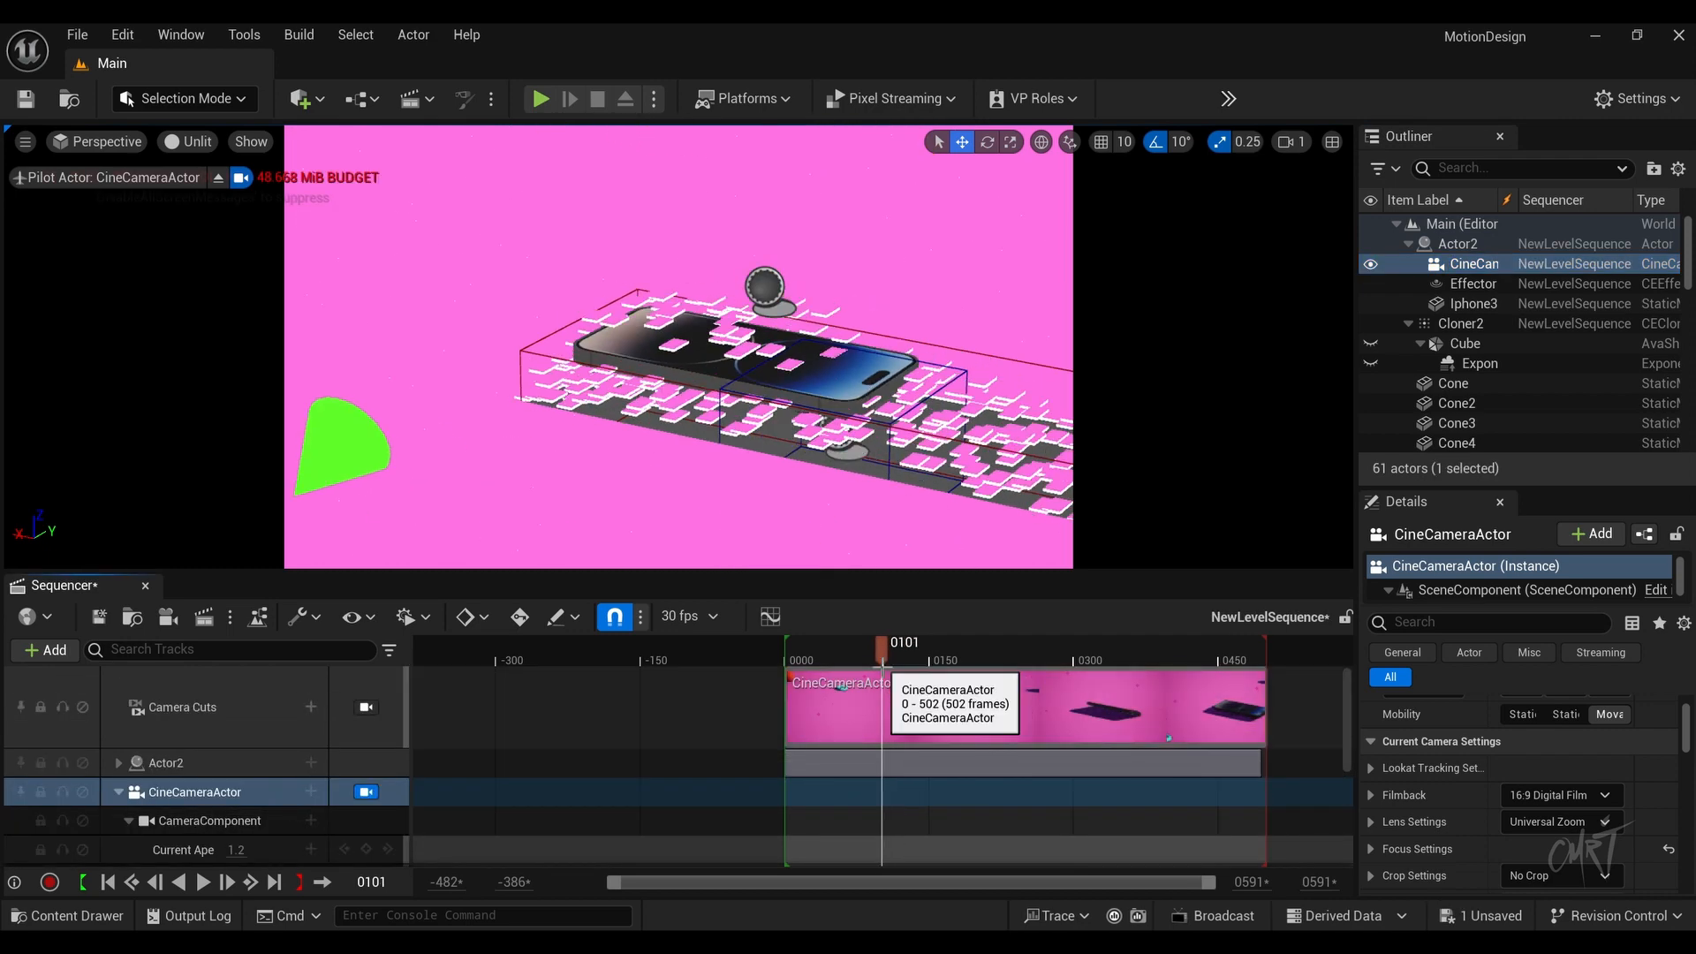
# Step: Save the level sequence and start a local render of its queued movie render job
pyautogui.hotkey('ctrl', 's')
pyautogui.click(203, 615)
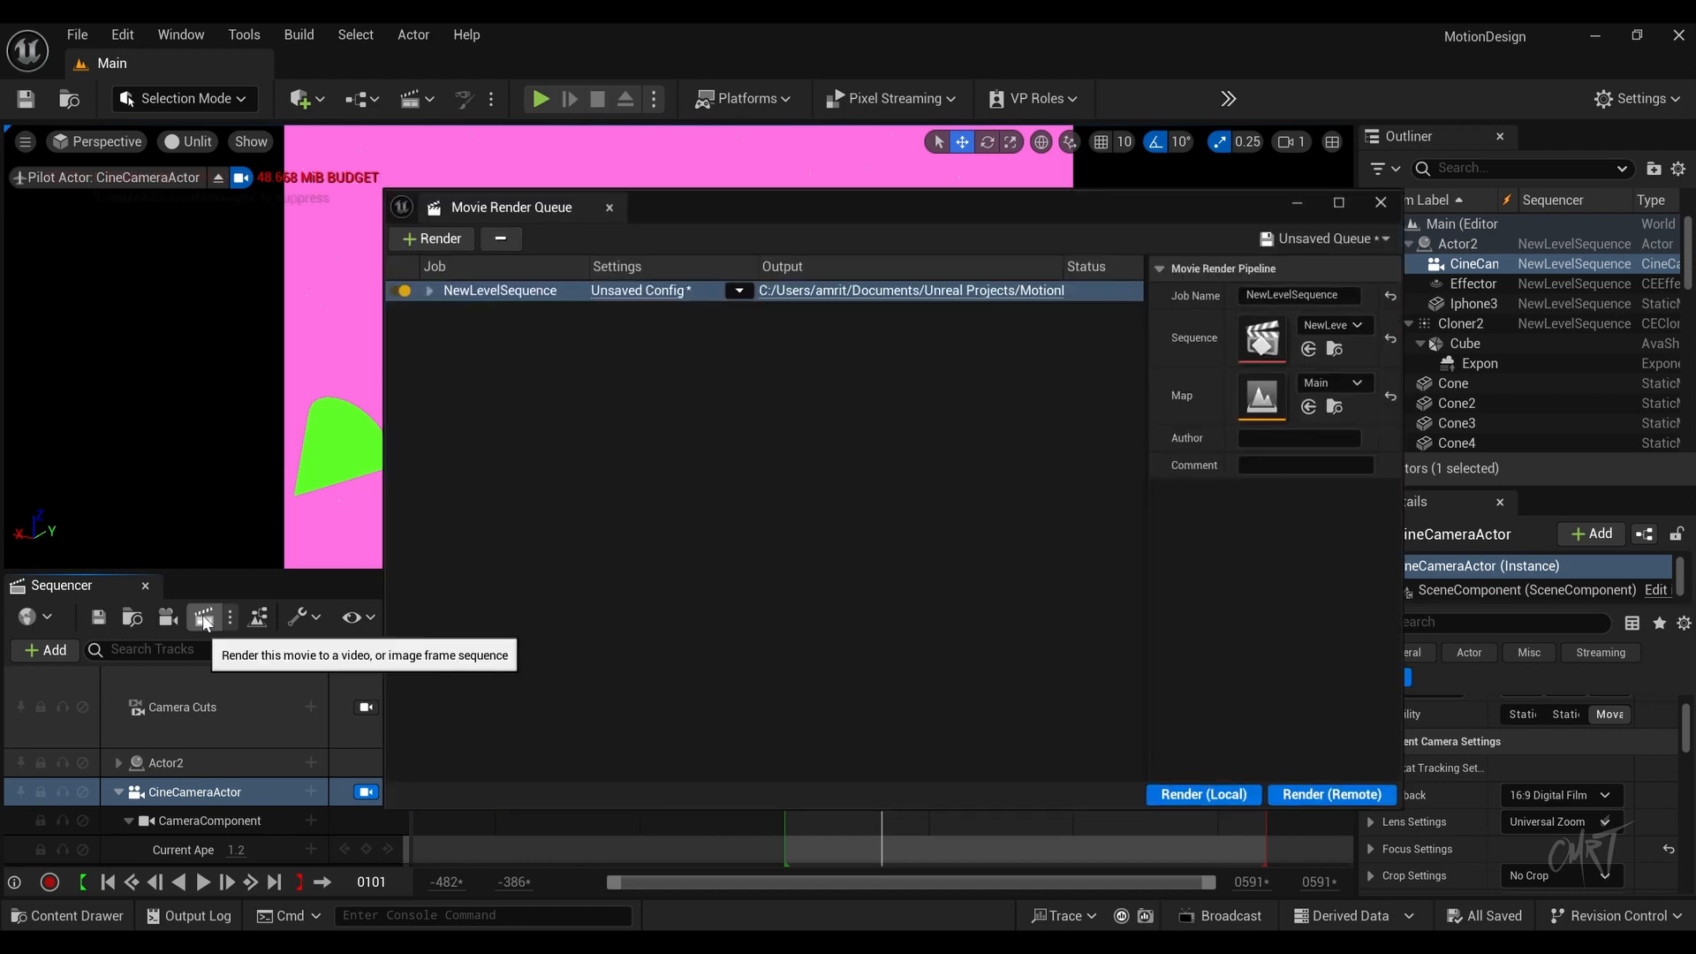
pyautogui.click(1203, 794)
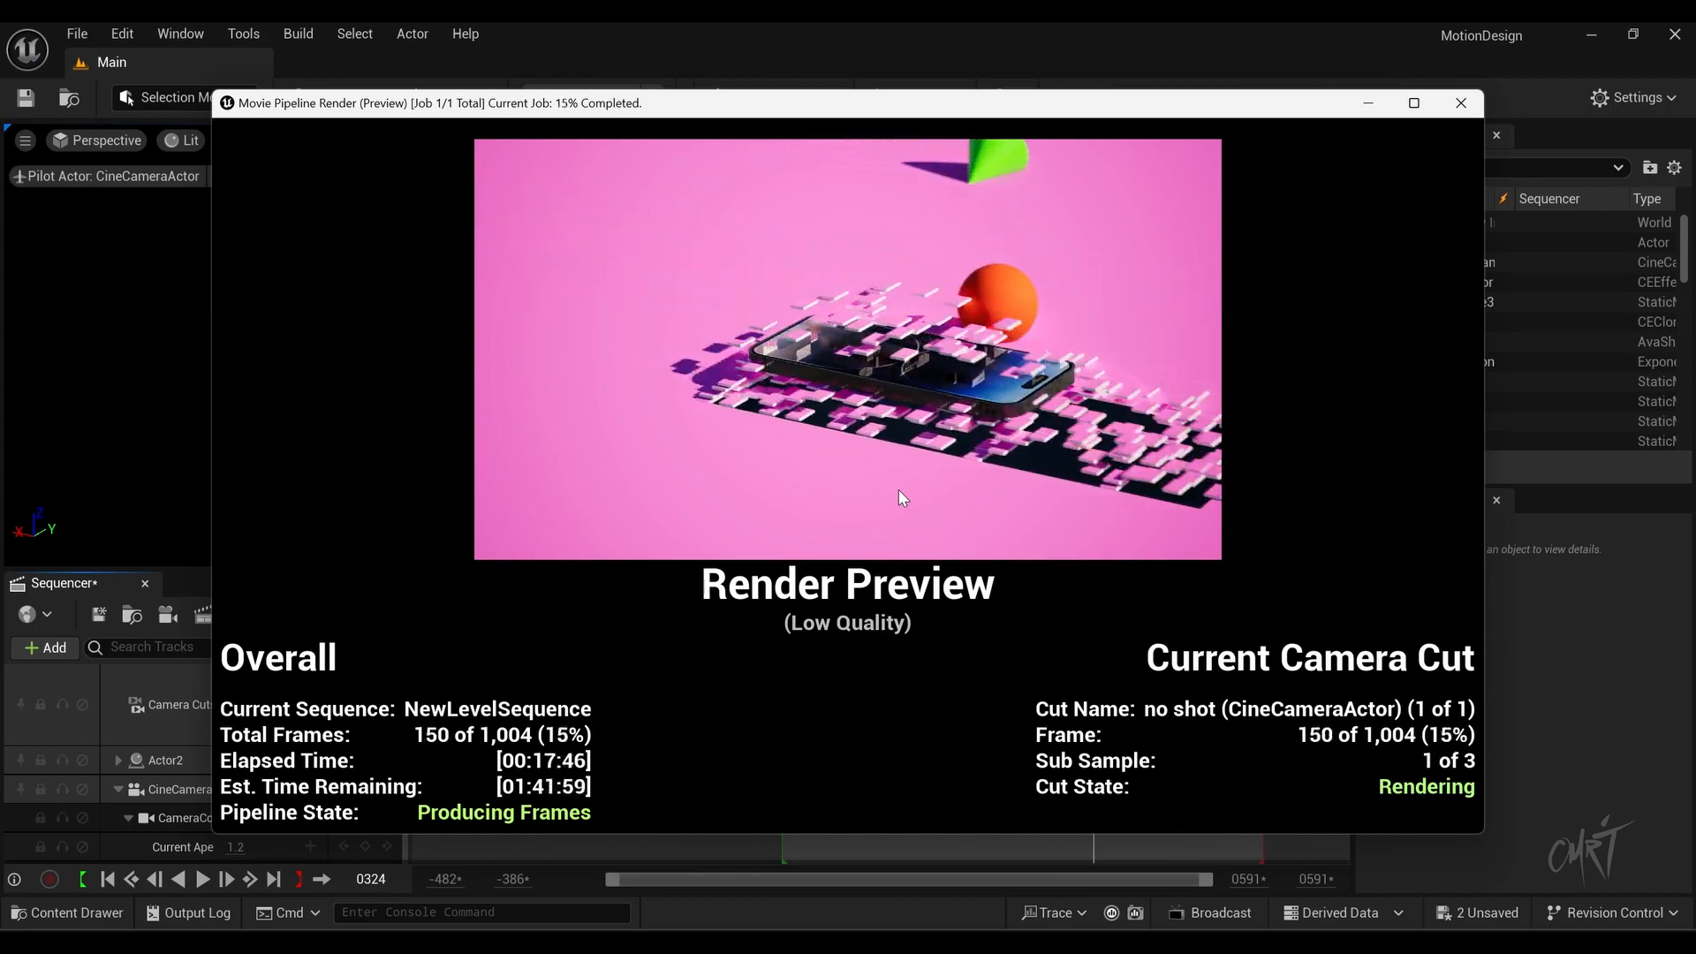
# Step: Switch to DaVinci Resolve and grade the fifth EXR clip with a custom curve on node 03
pyautogui.click(1448, 404)
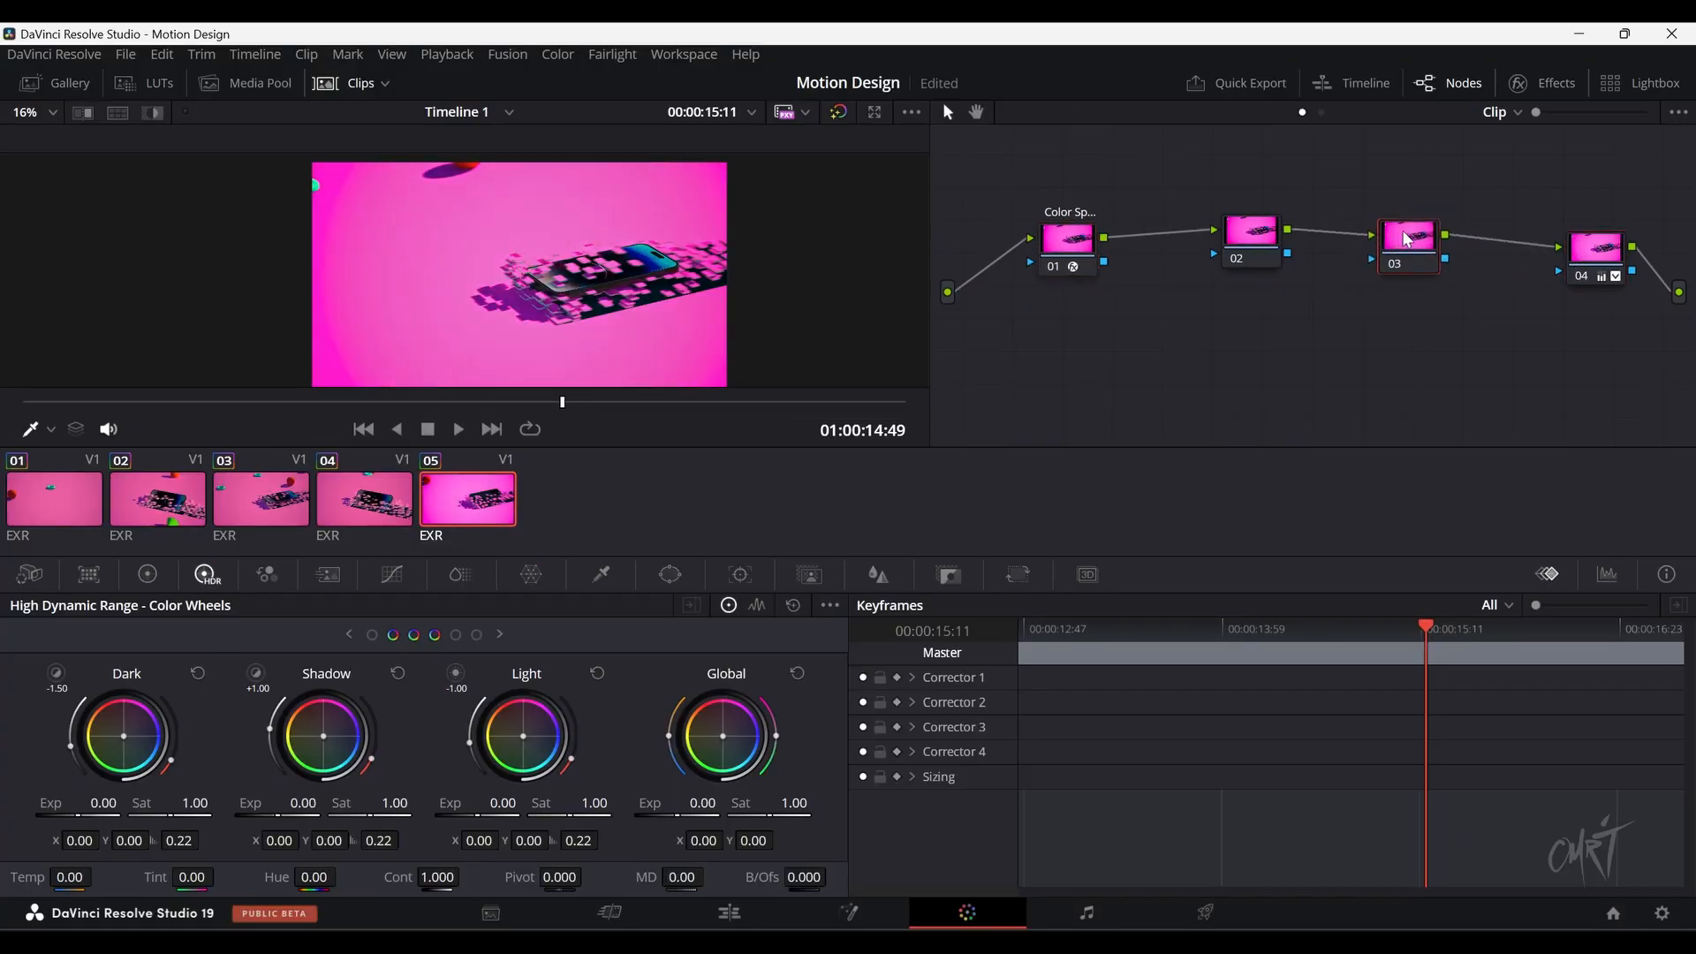
pyautogui.click(229, 401)
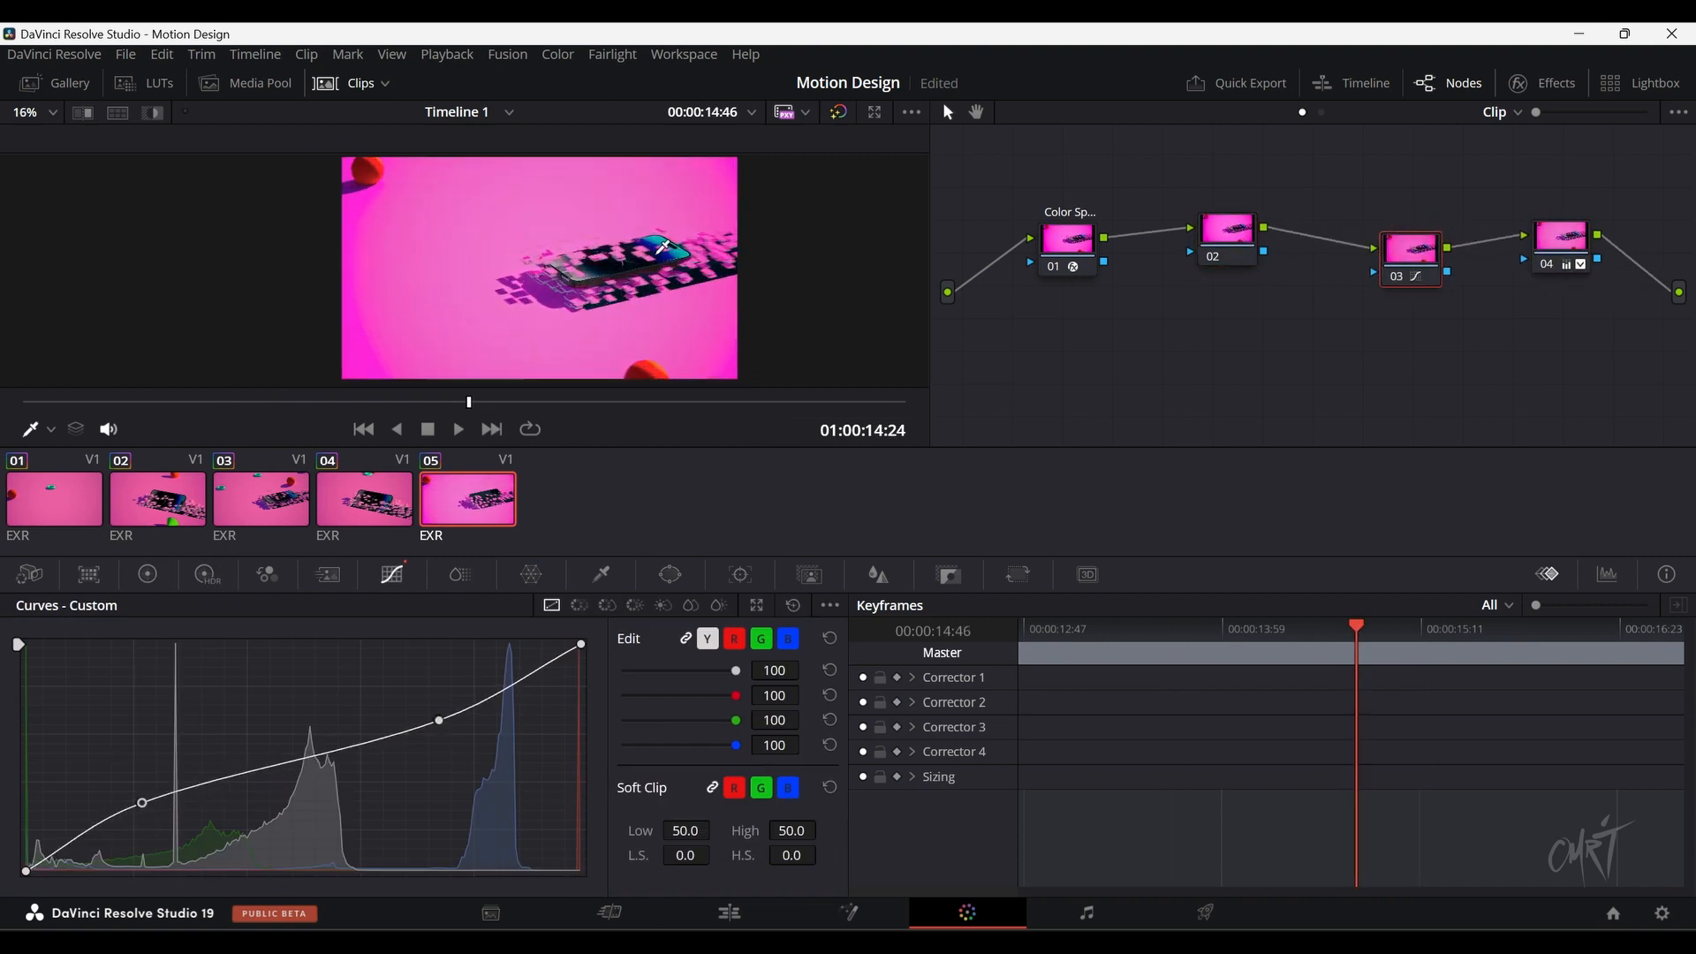